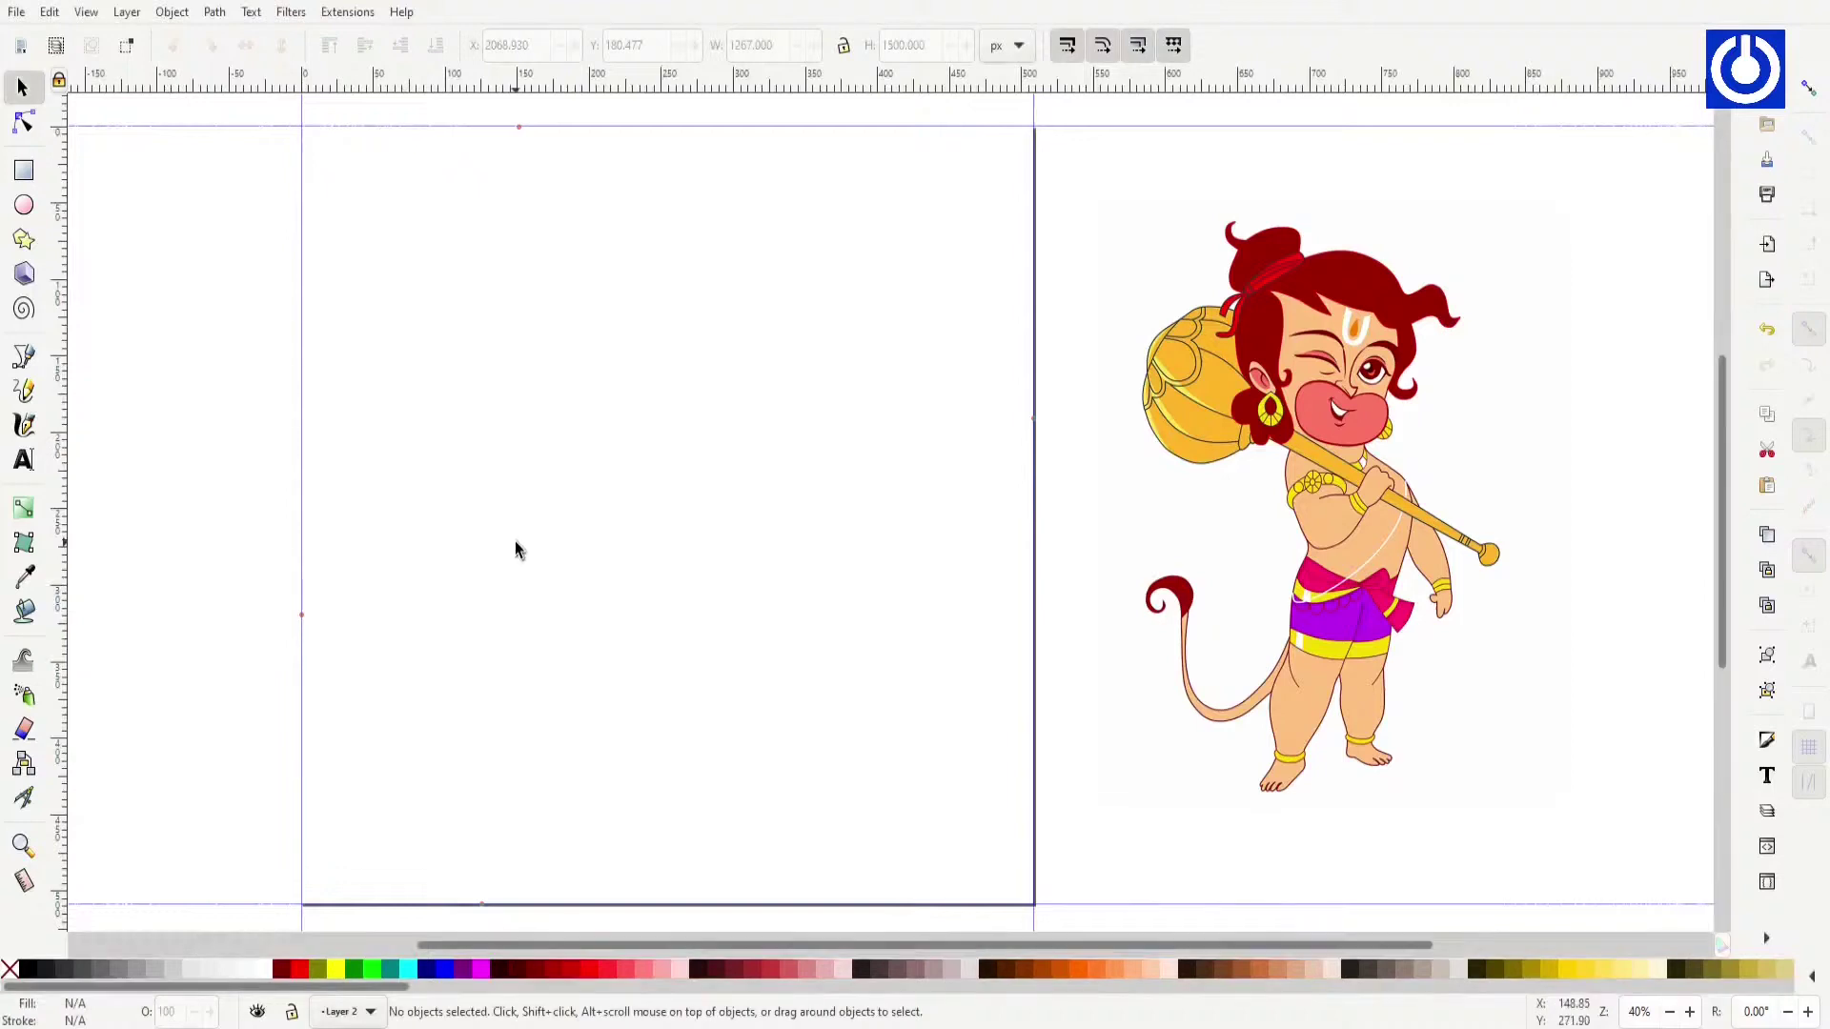
Step: Draw a red-filled rectangle beside the reference cartoon
key(r)
drag(536, 233, 662, 380)
key(s)
click(566, 972)
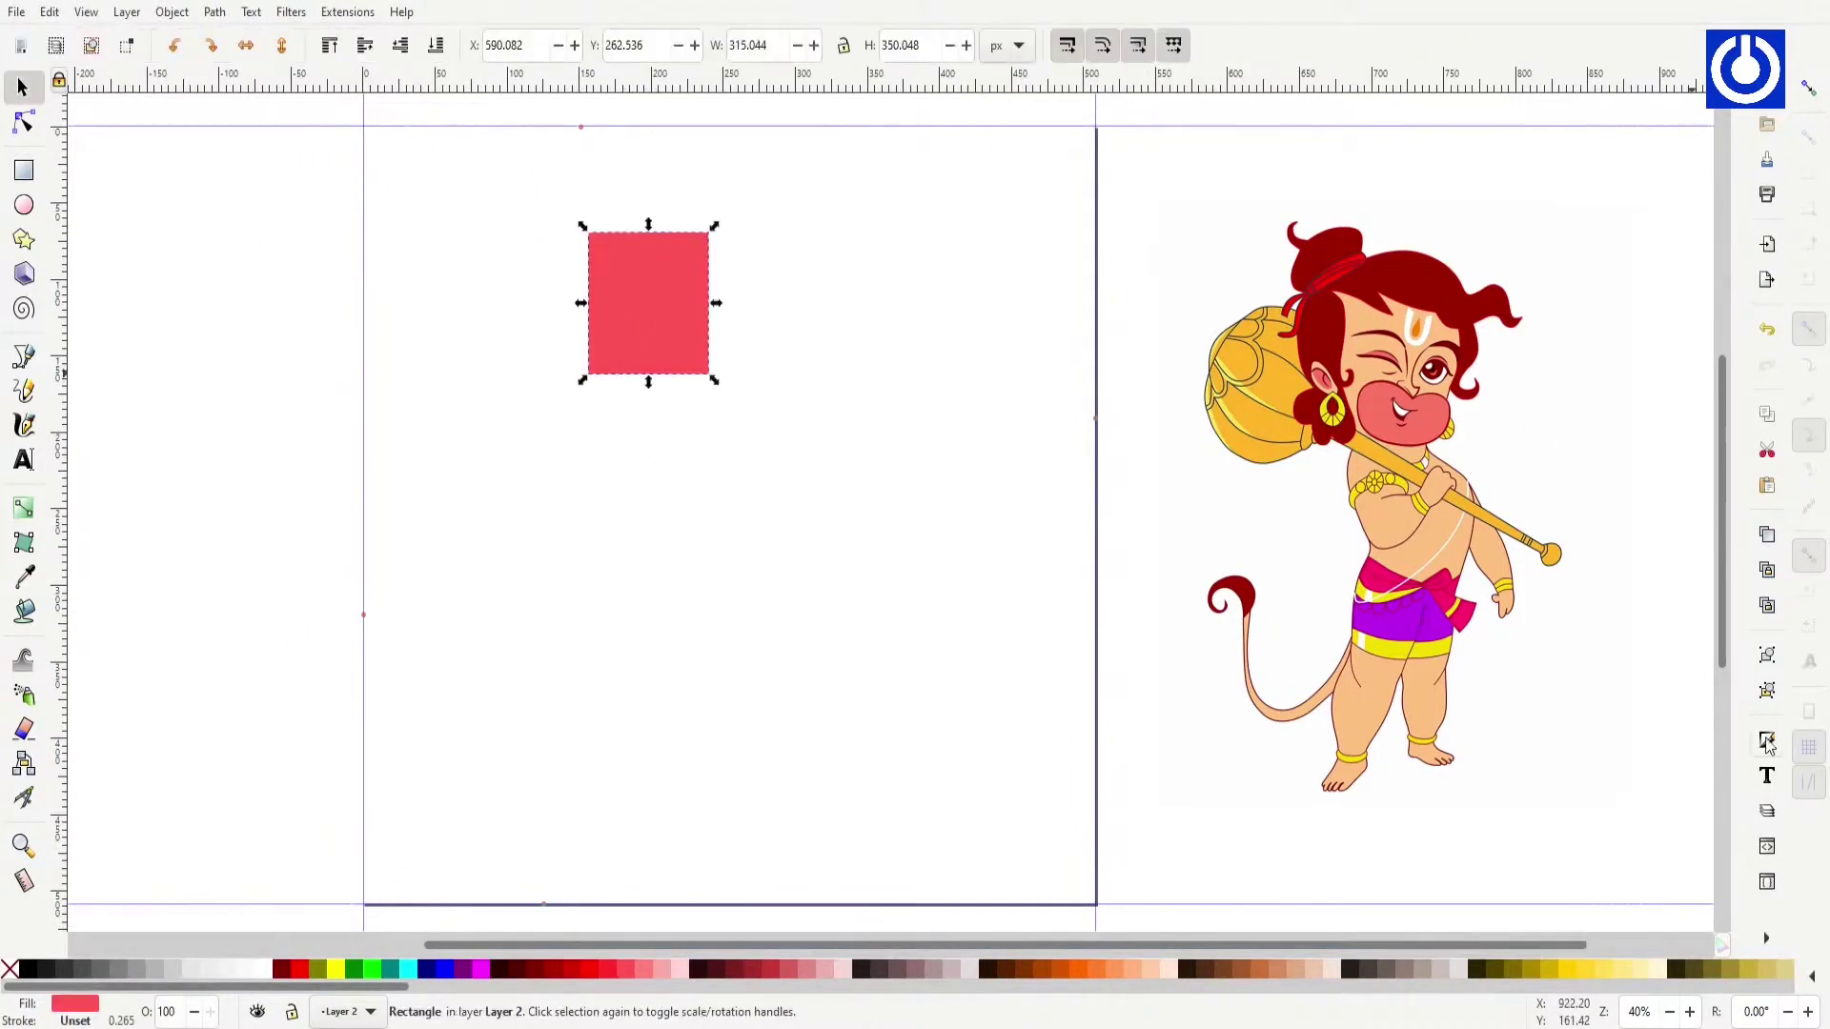
key(ctrl+shift+f)
Step: Drag the rectangle's corners and nodes into a rough spiky hair outline
key(n)
drag(459, 373, 547, 272)
mouse_move(496, 329)
mouse_down()
mouse_move(513, 361)
mouse_move(482, 278)
mouse_move(367, 268)
mouse_up()
drag(339, 373, 315, 360)
drag(548, 274, 601, 282)
key(Escape)
drag(461, 234, 395, 143)
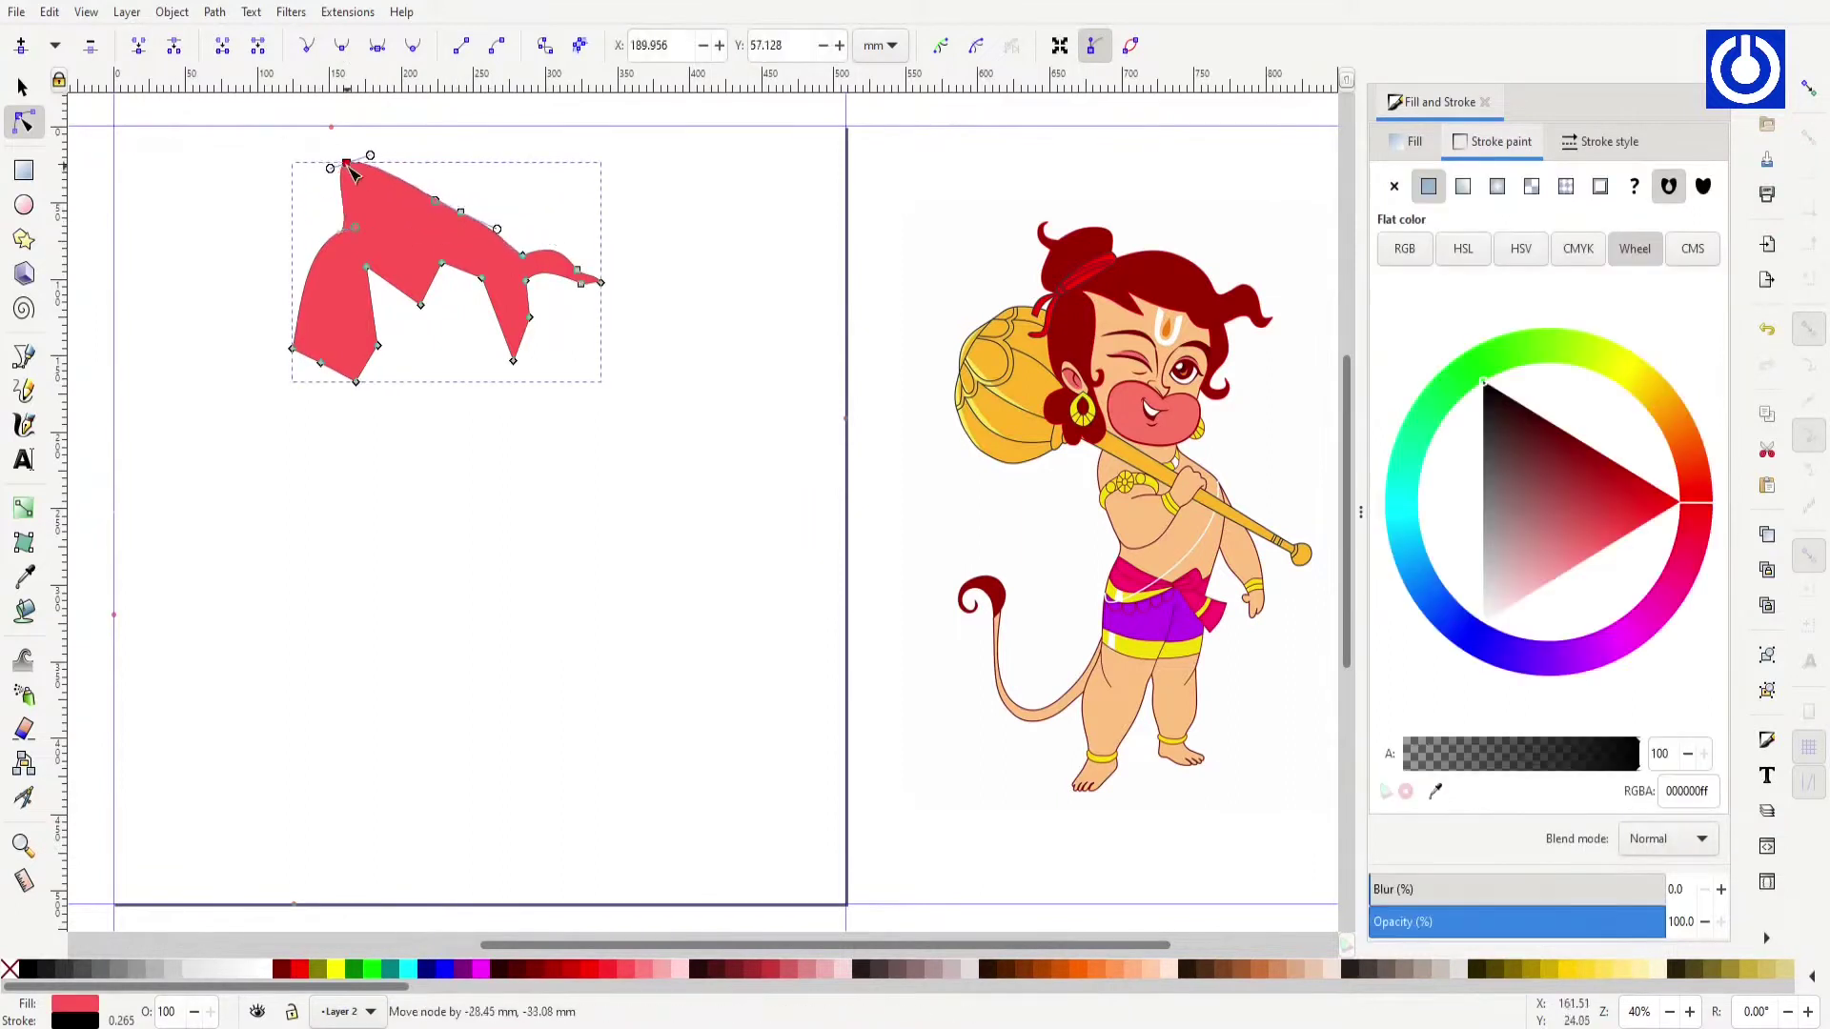
Step: Pull out a top-left spike, shape the neck curve and bend the hair's right side
scroll(307, 233, up, 5)
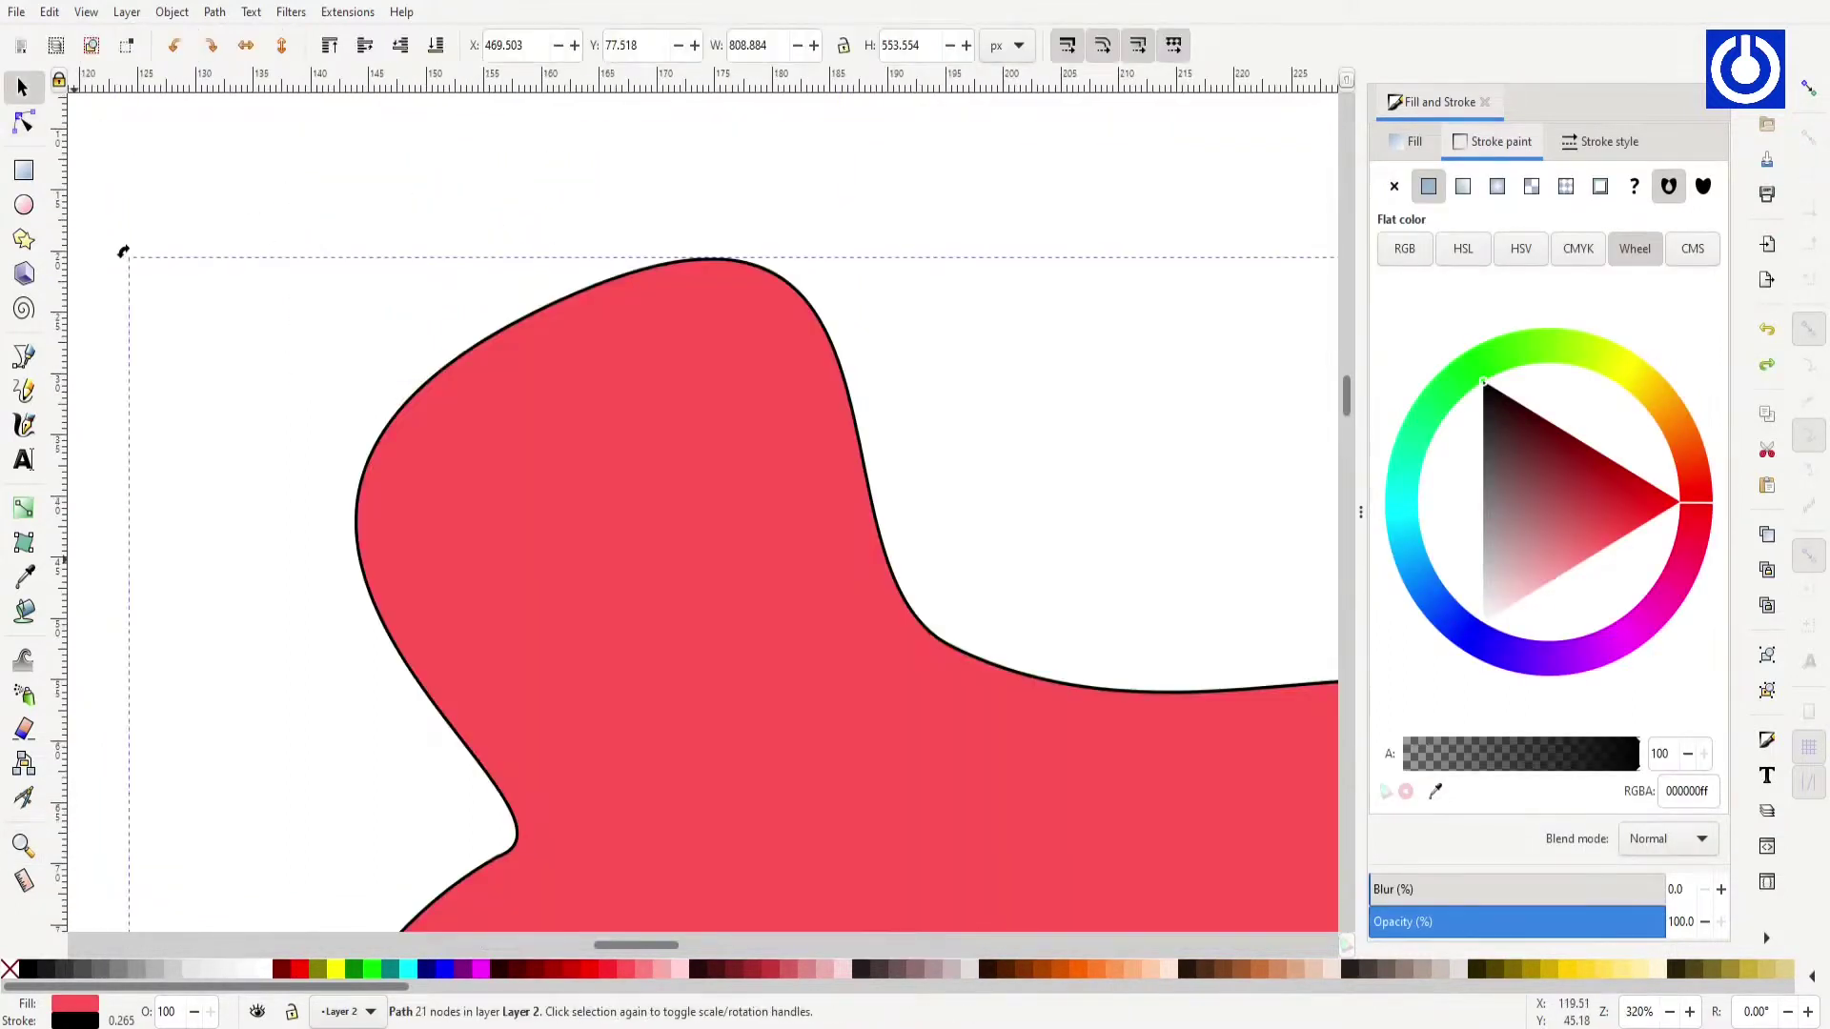
scroll(122, 249, down, 2)
mouse_move(511, 359)
mouse_down()
mouse_move(328, 193)
mouse_move(359, 232)
mouse_up()
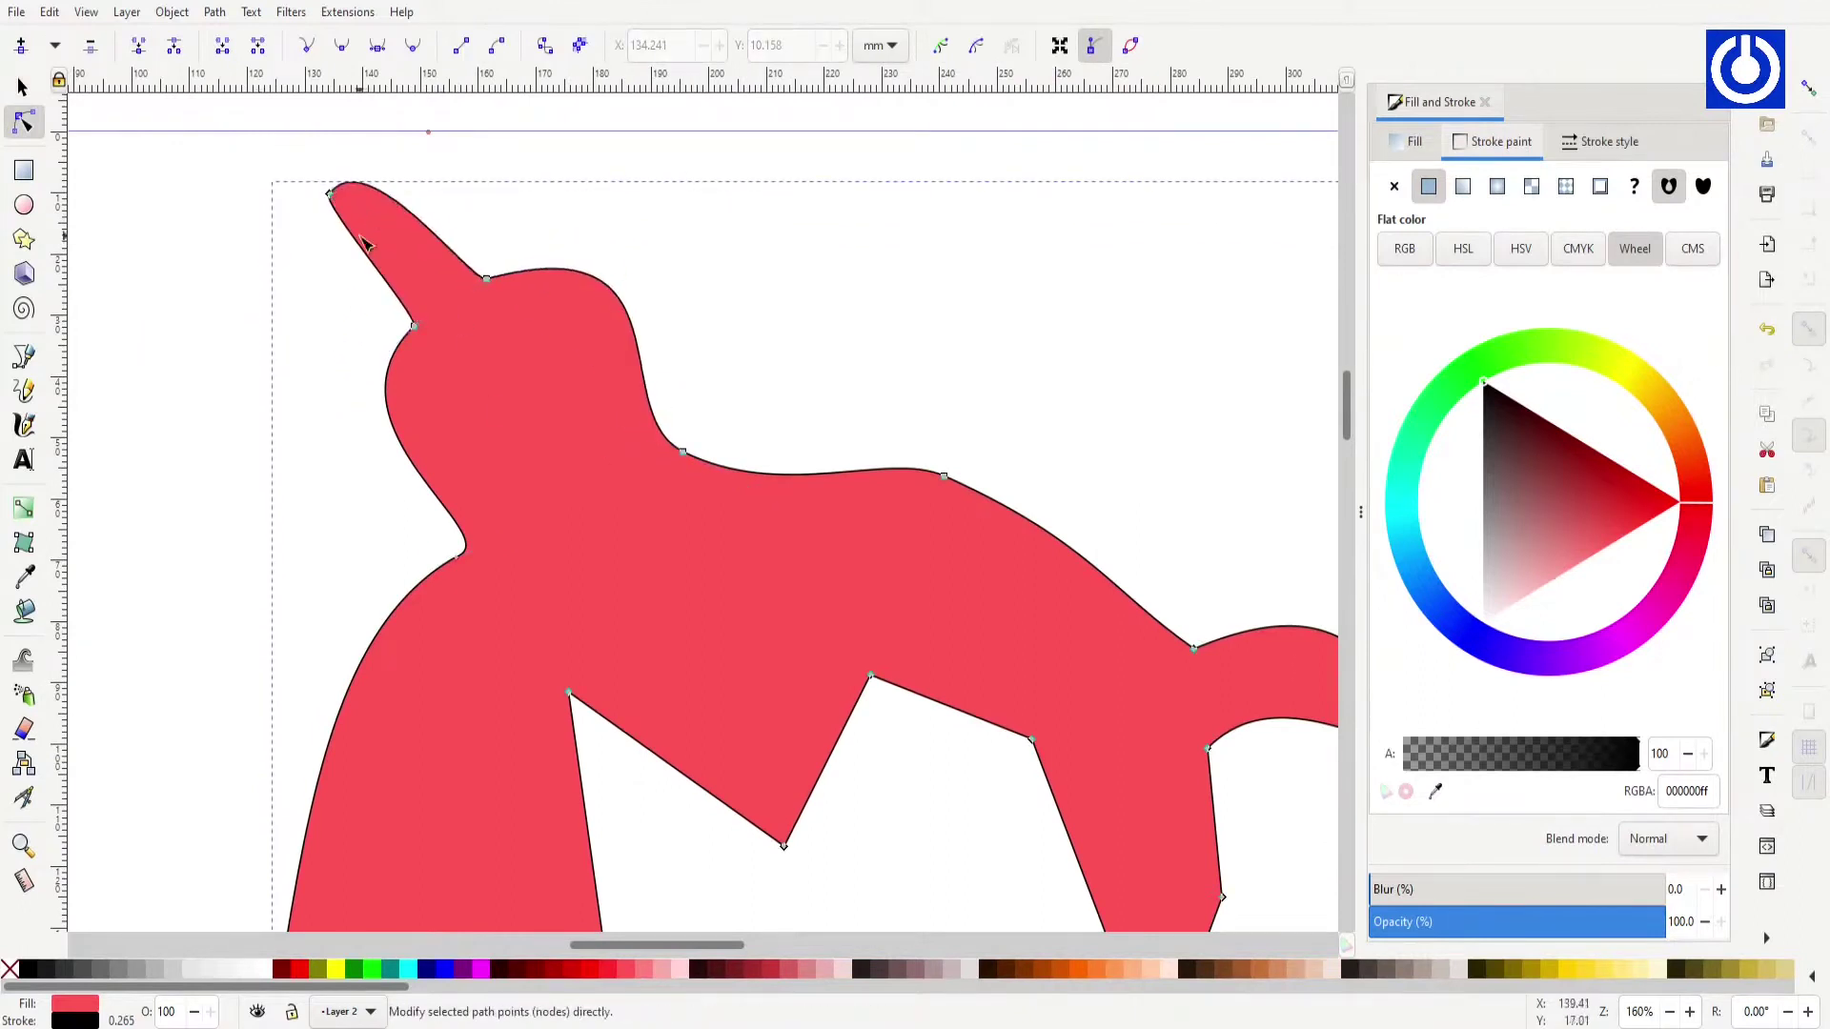
drag(447, 519, 482, 543)
click(683, 451)
drag(612, 410, 673, 404)
key(minus)
key(minus)
key(minus)
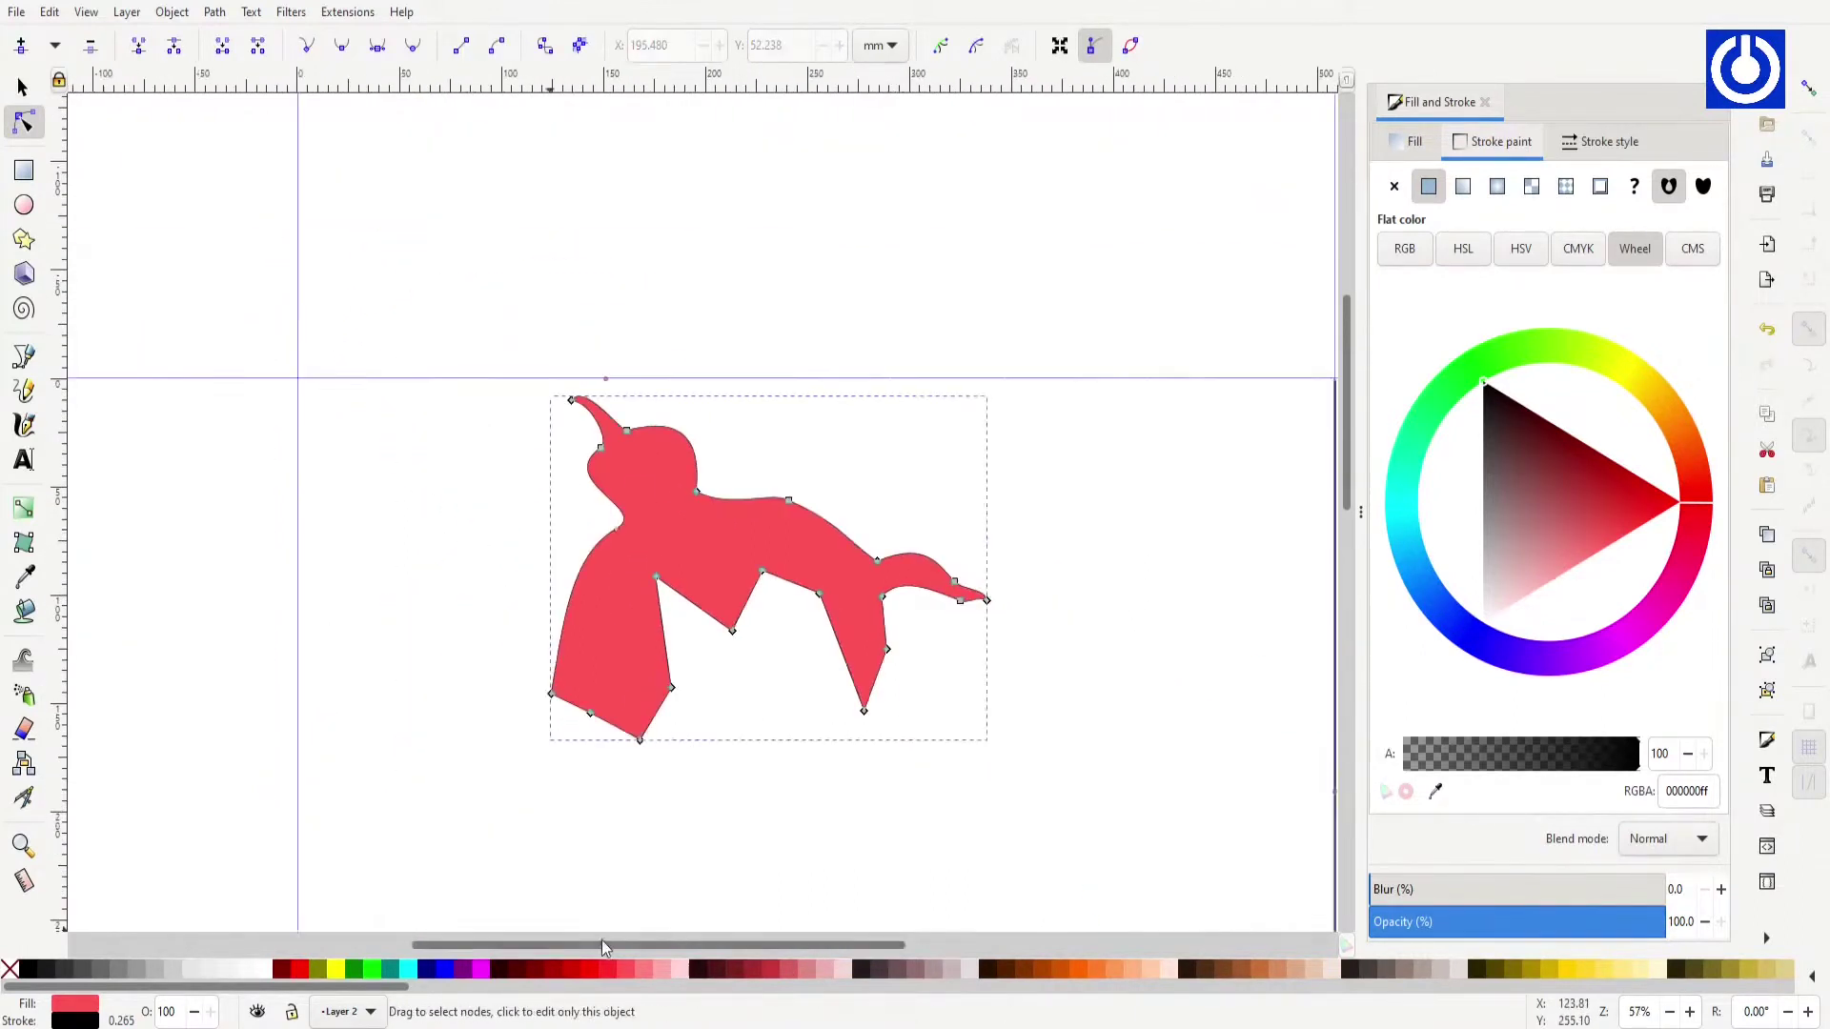
drag(603, 939, 783, 939)
key(Escape)
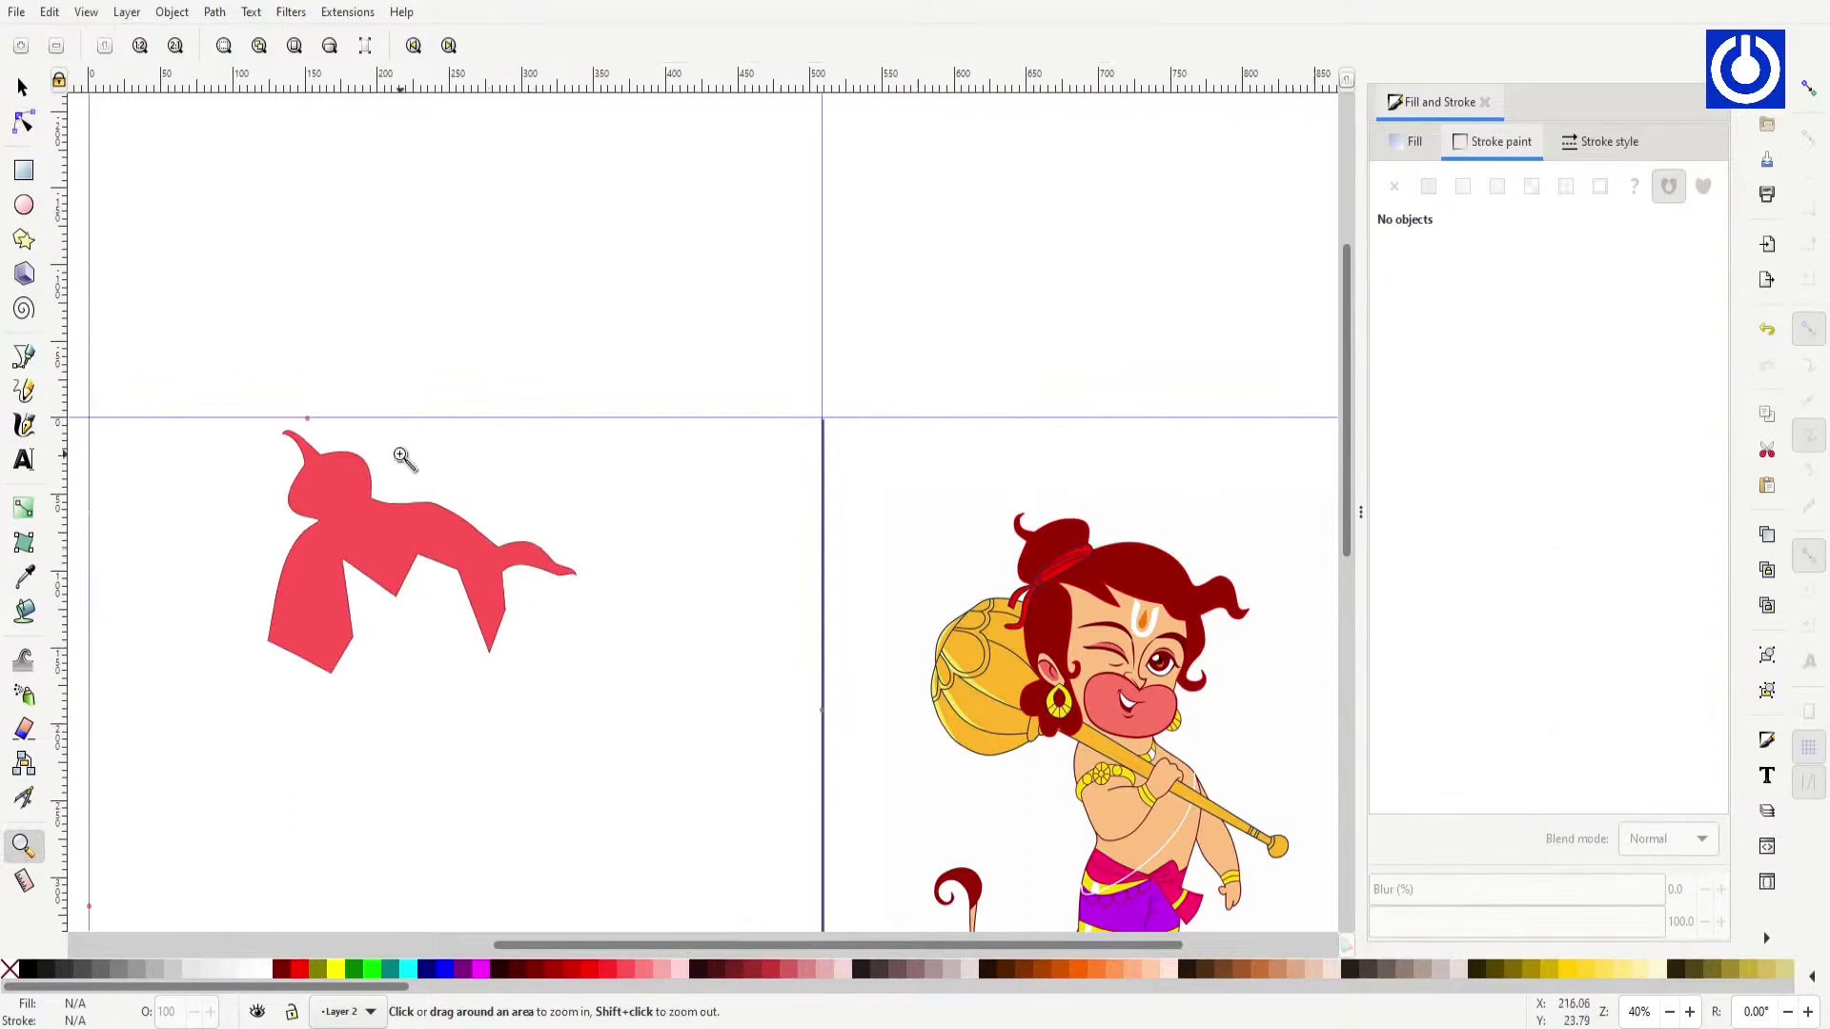
Step: Reshape and sharpen the curves of the hair's right tip
click(265, 391)
drag(288, 408, 291, 368)
scroll(286, 410, up, 6)
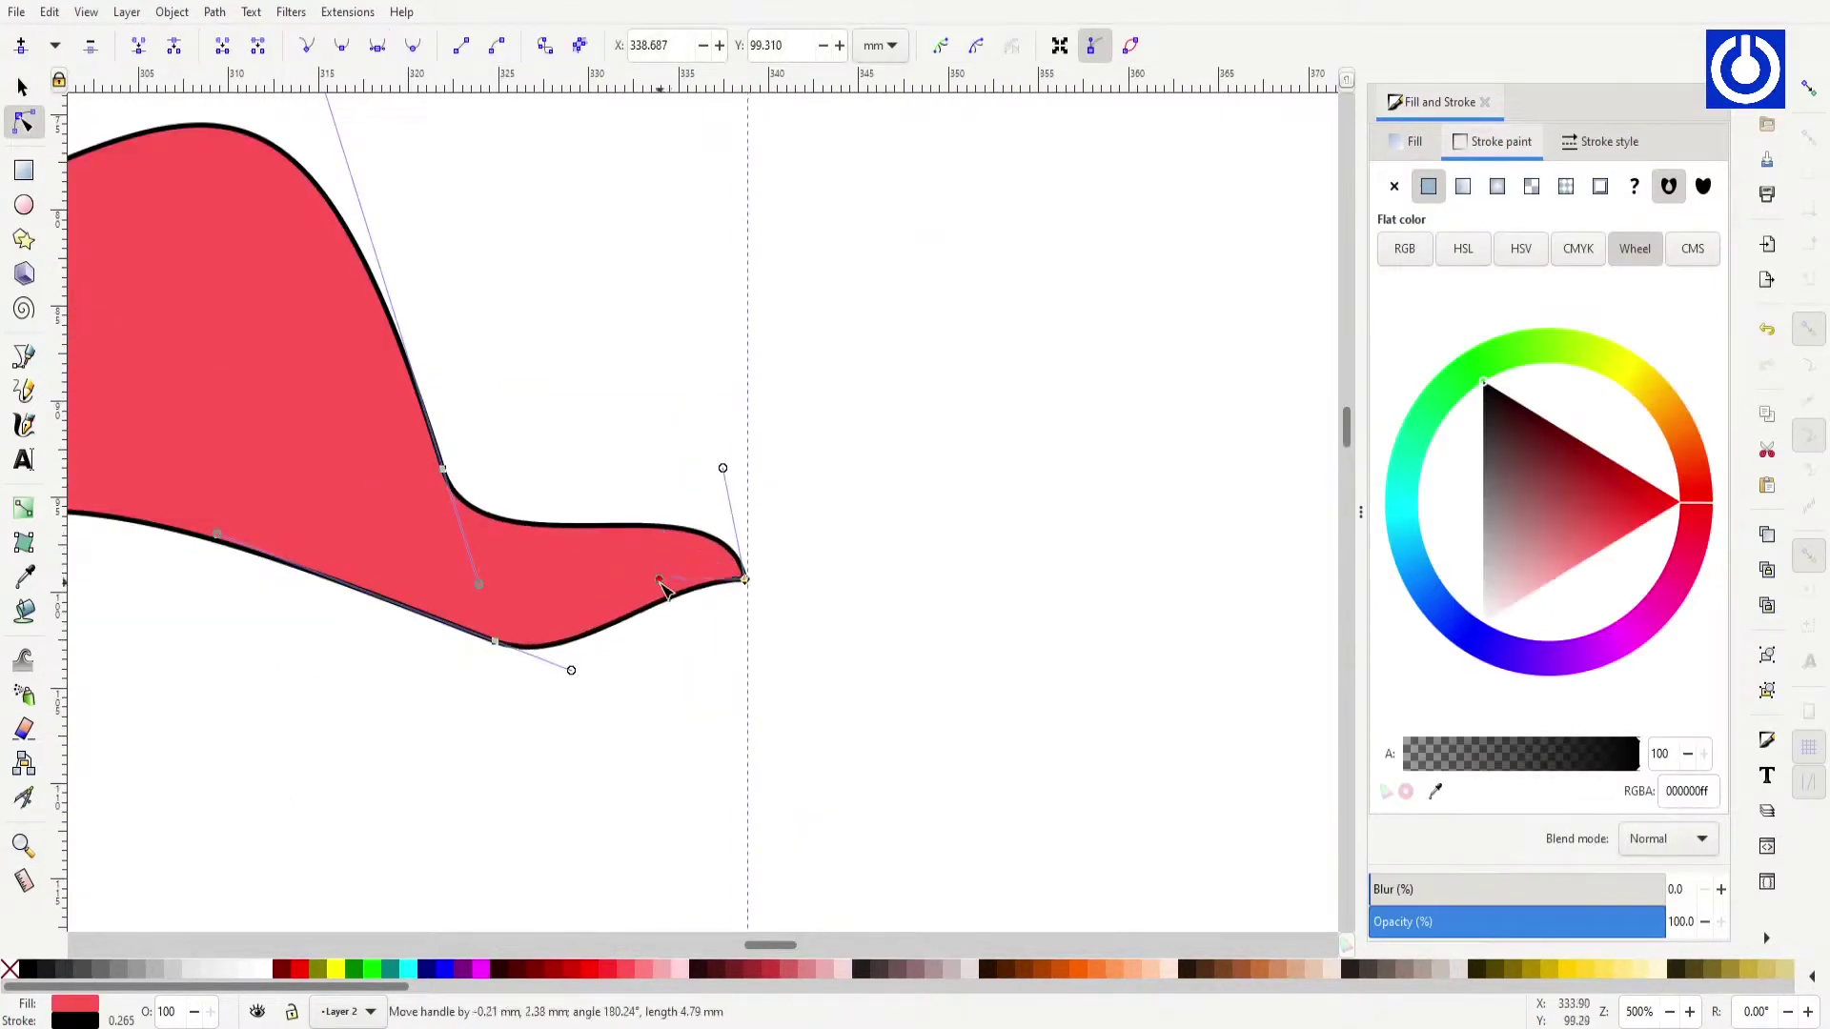
drag(723, 470, 668, 444)
drag(568, 666, 561, 652)
scroll(560, 652, down, 3)
scroll(533, 591, down, 2)
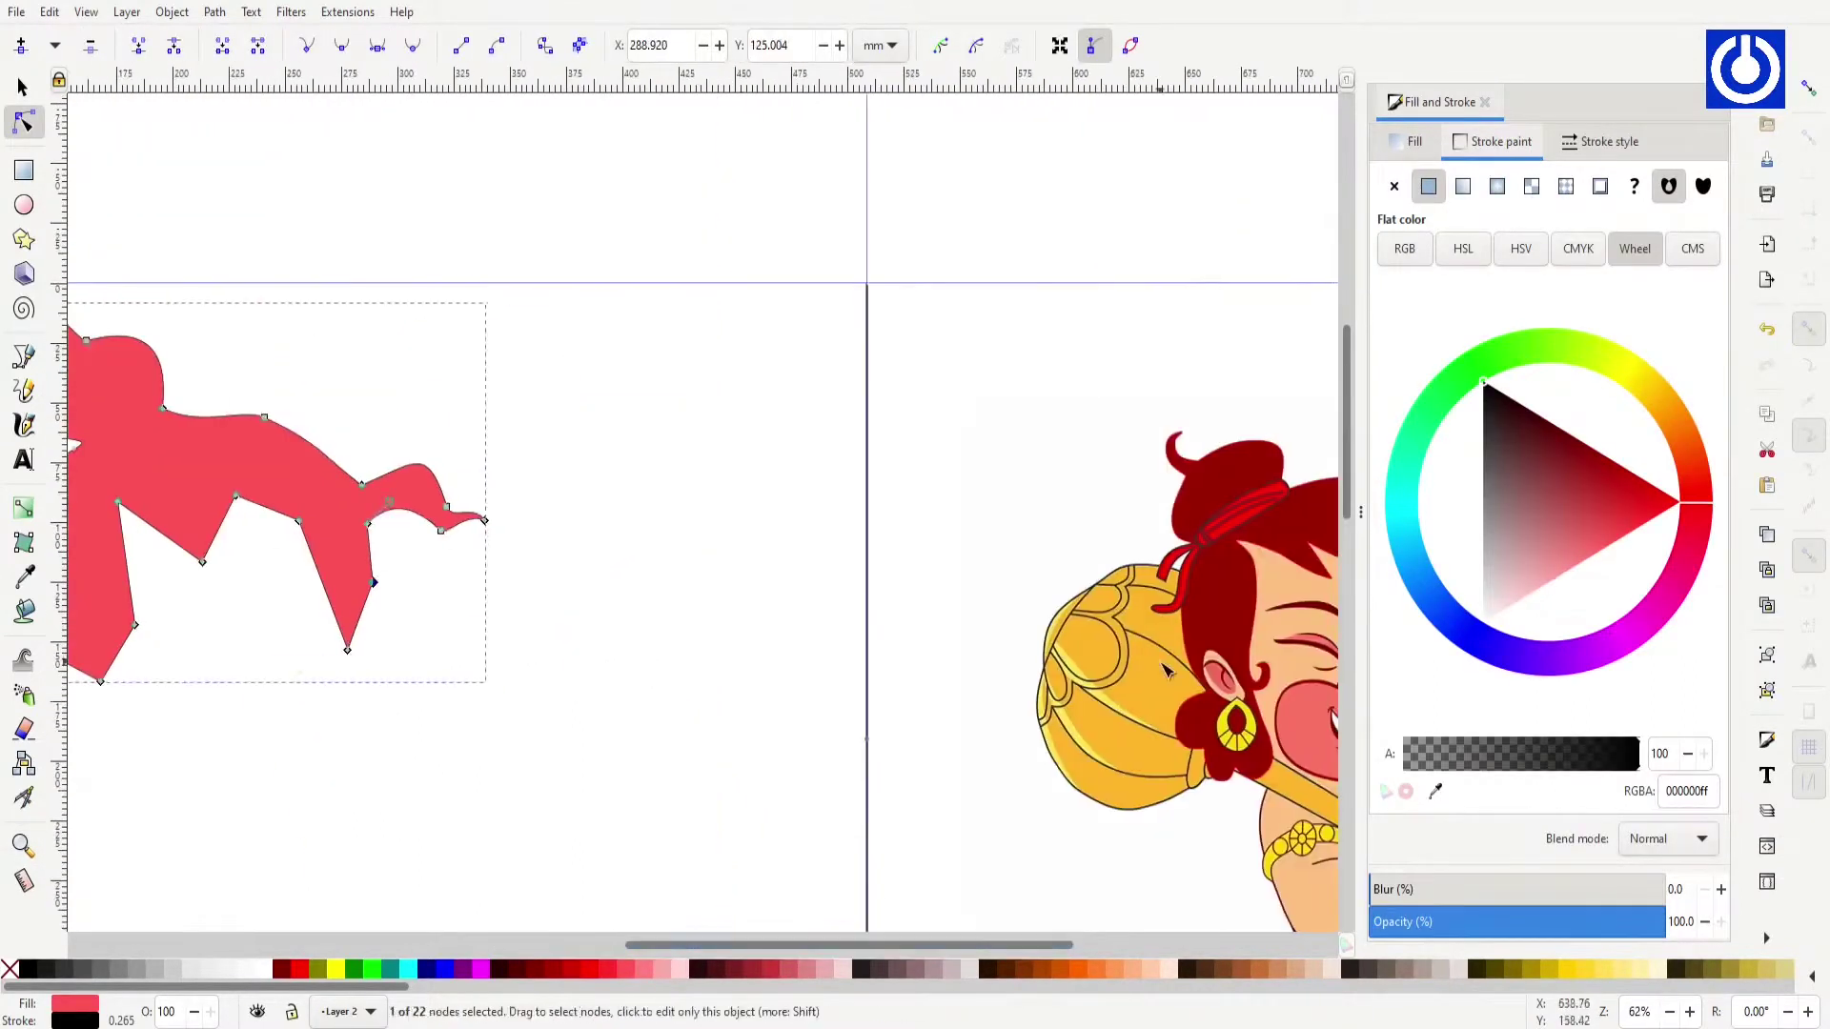
scroll(523, 552, down, 1)
Step: Curl the lower spikes and pull a strand out along the hair's left edge
drag(524, 552, 481, 546)
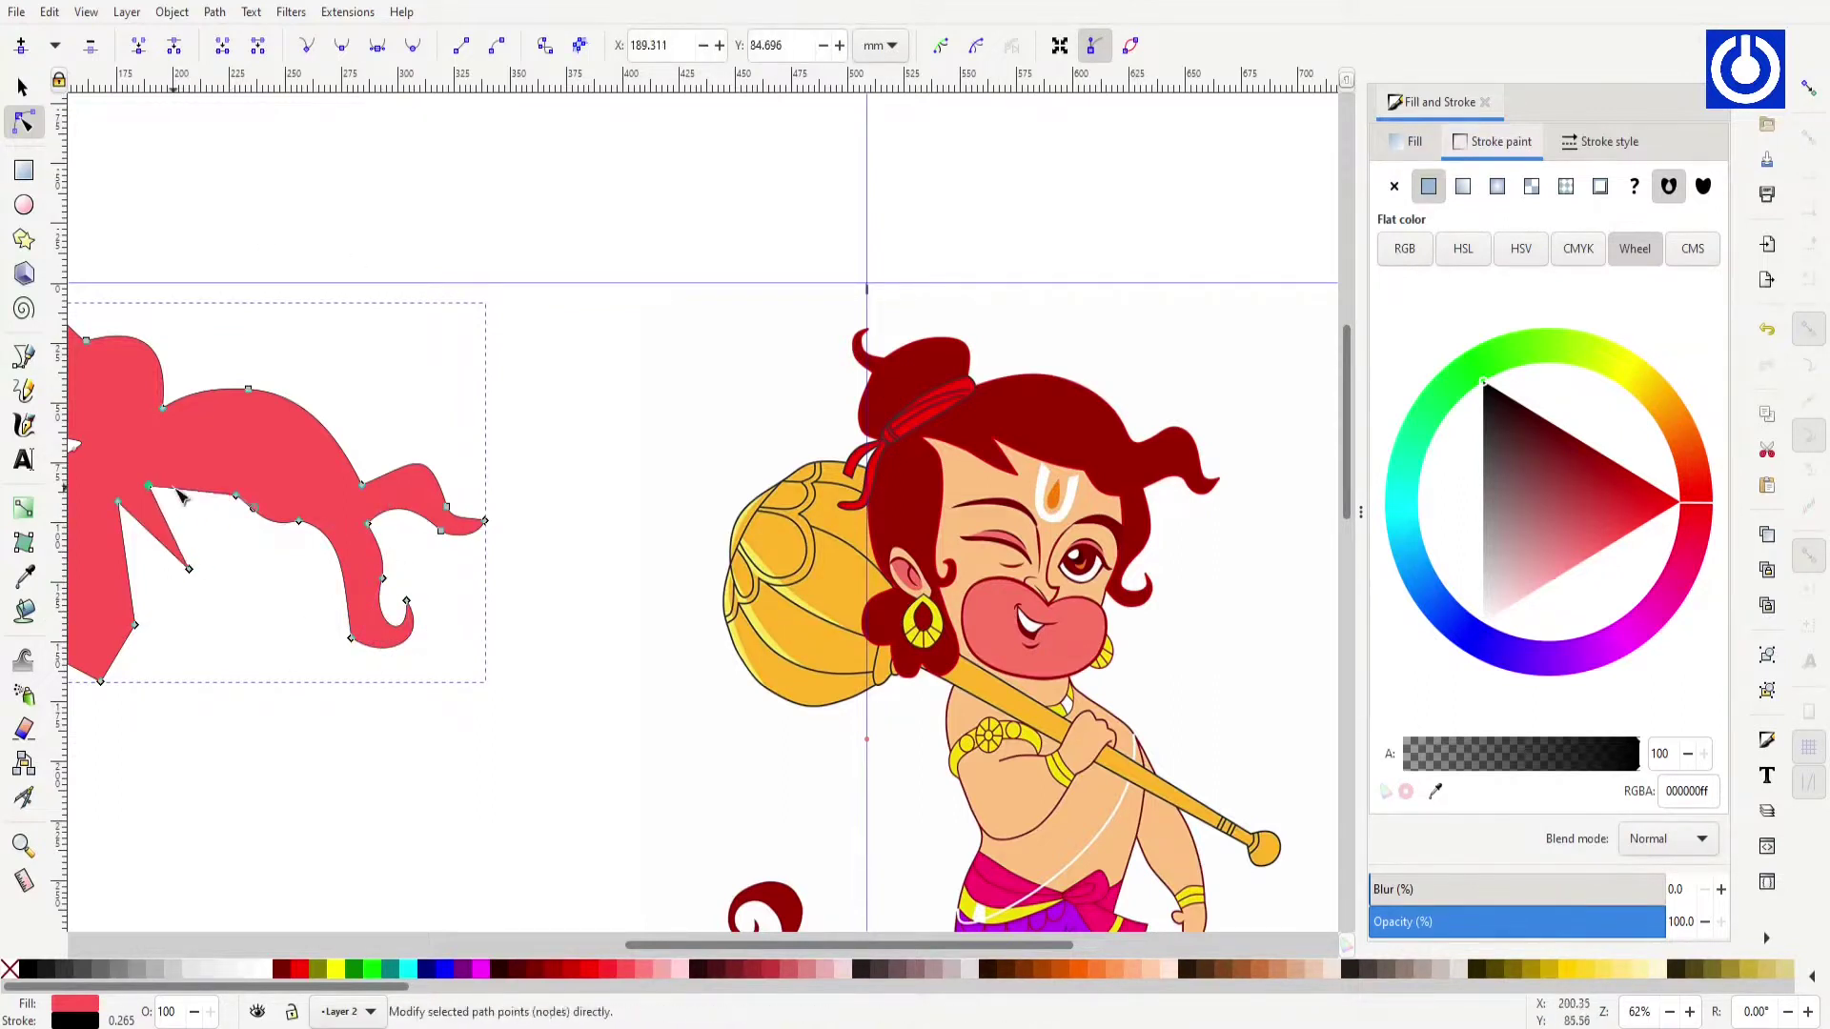
drag(191, 574, 196, 544)
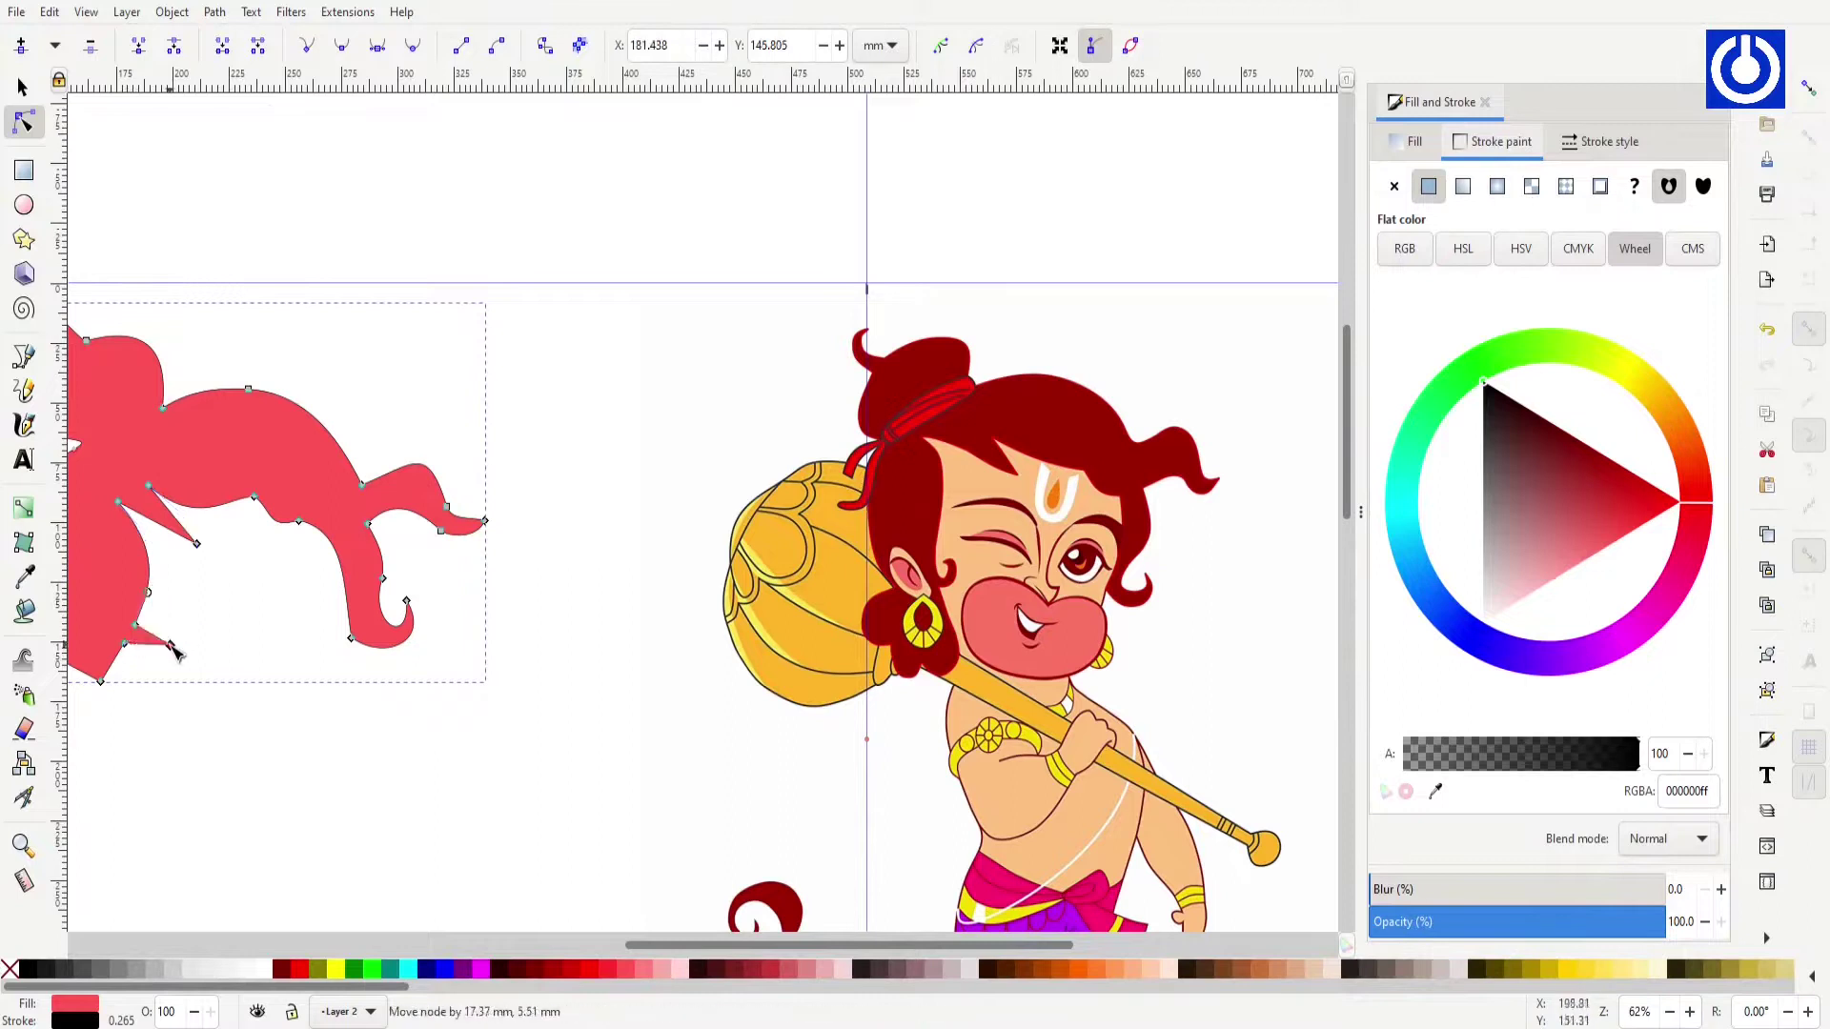
scroll(184, 661, left, 4)
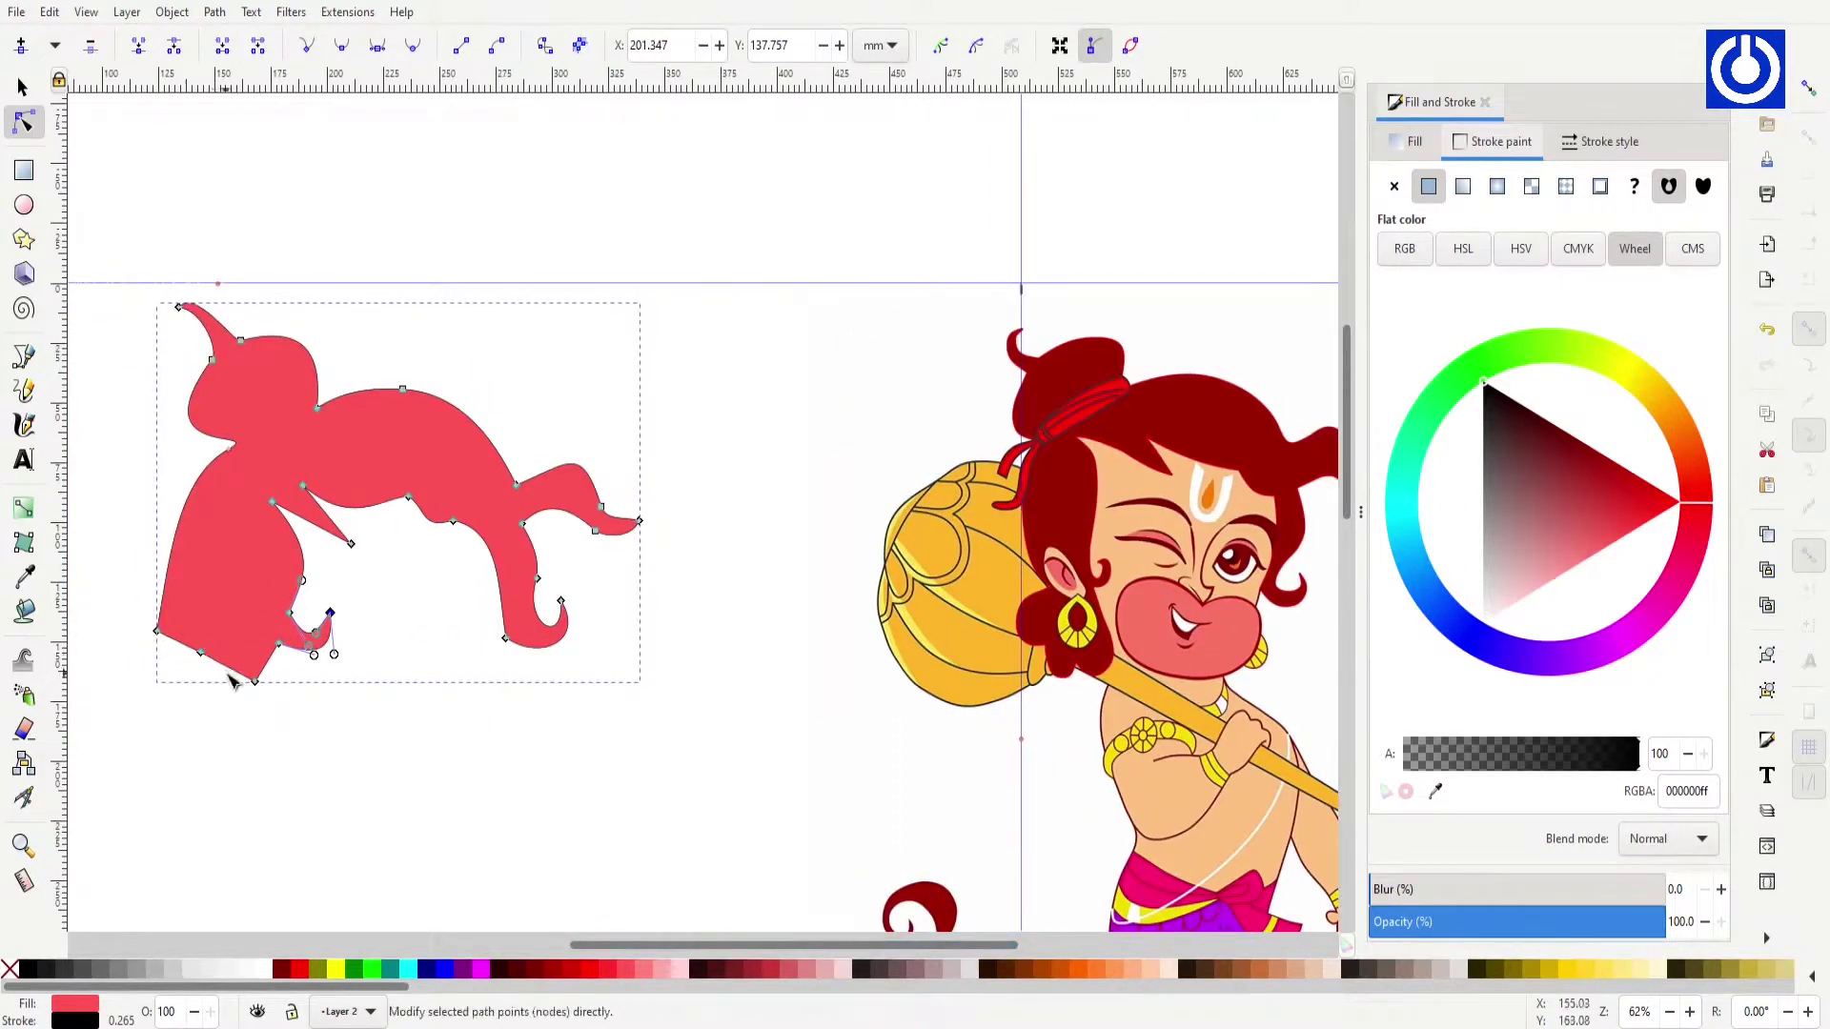
drag(195, 628, 189, 619)
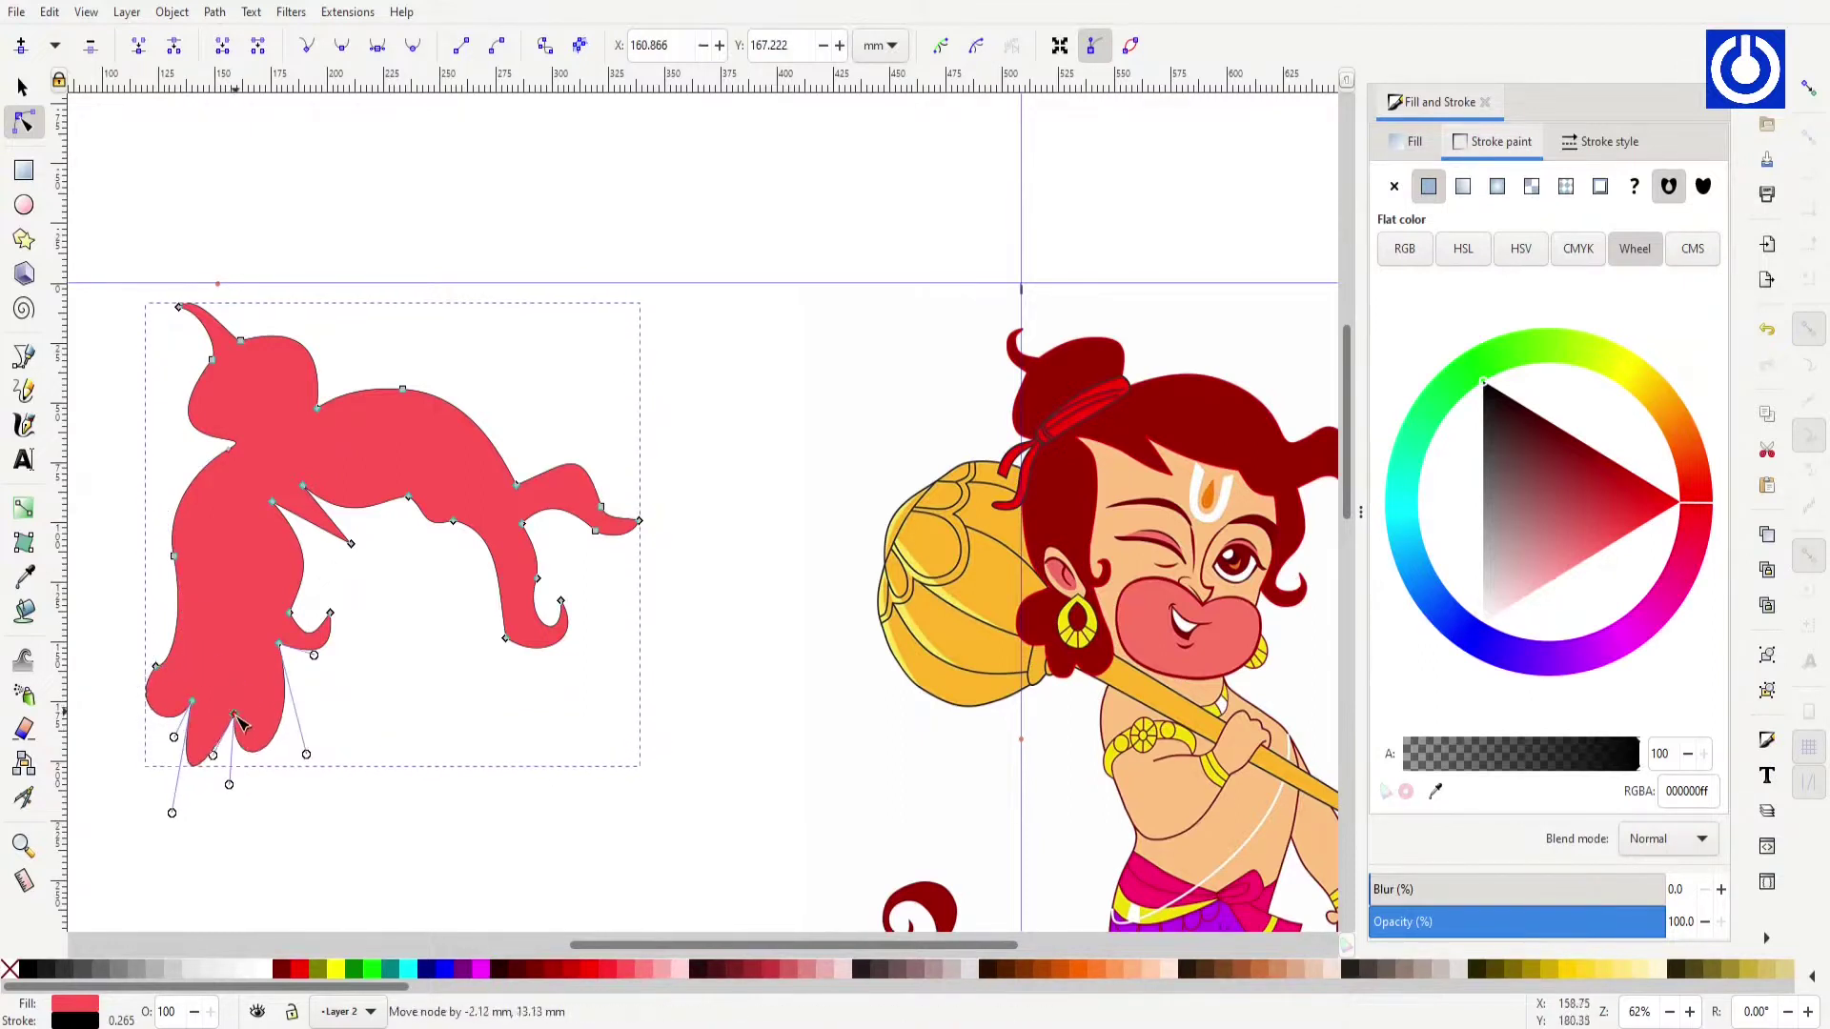
drag(330, 631, 294, 631)
drag(275, 508, 251, 476)
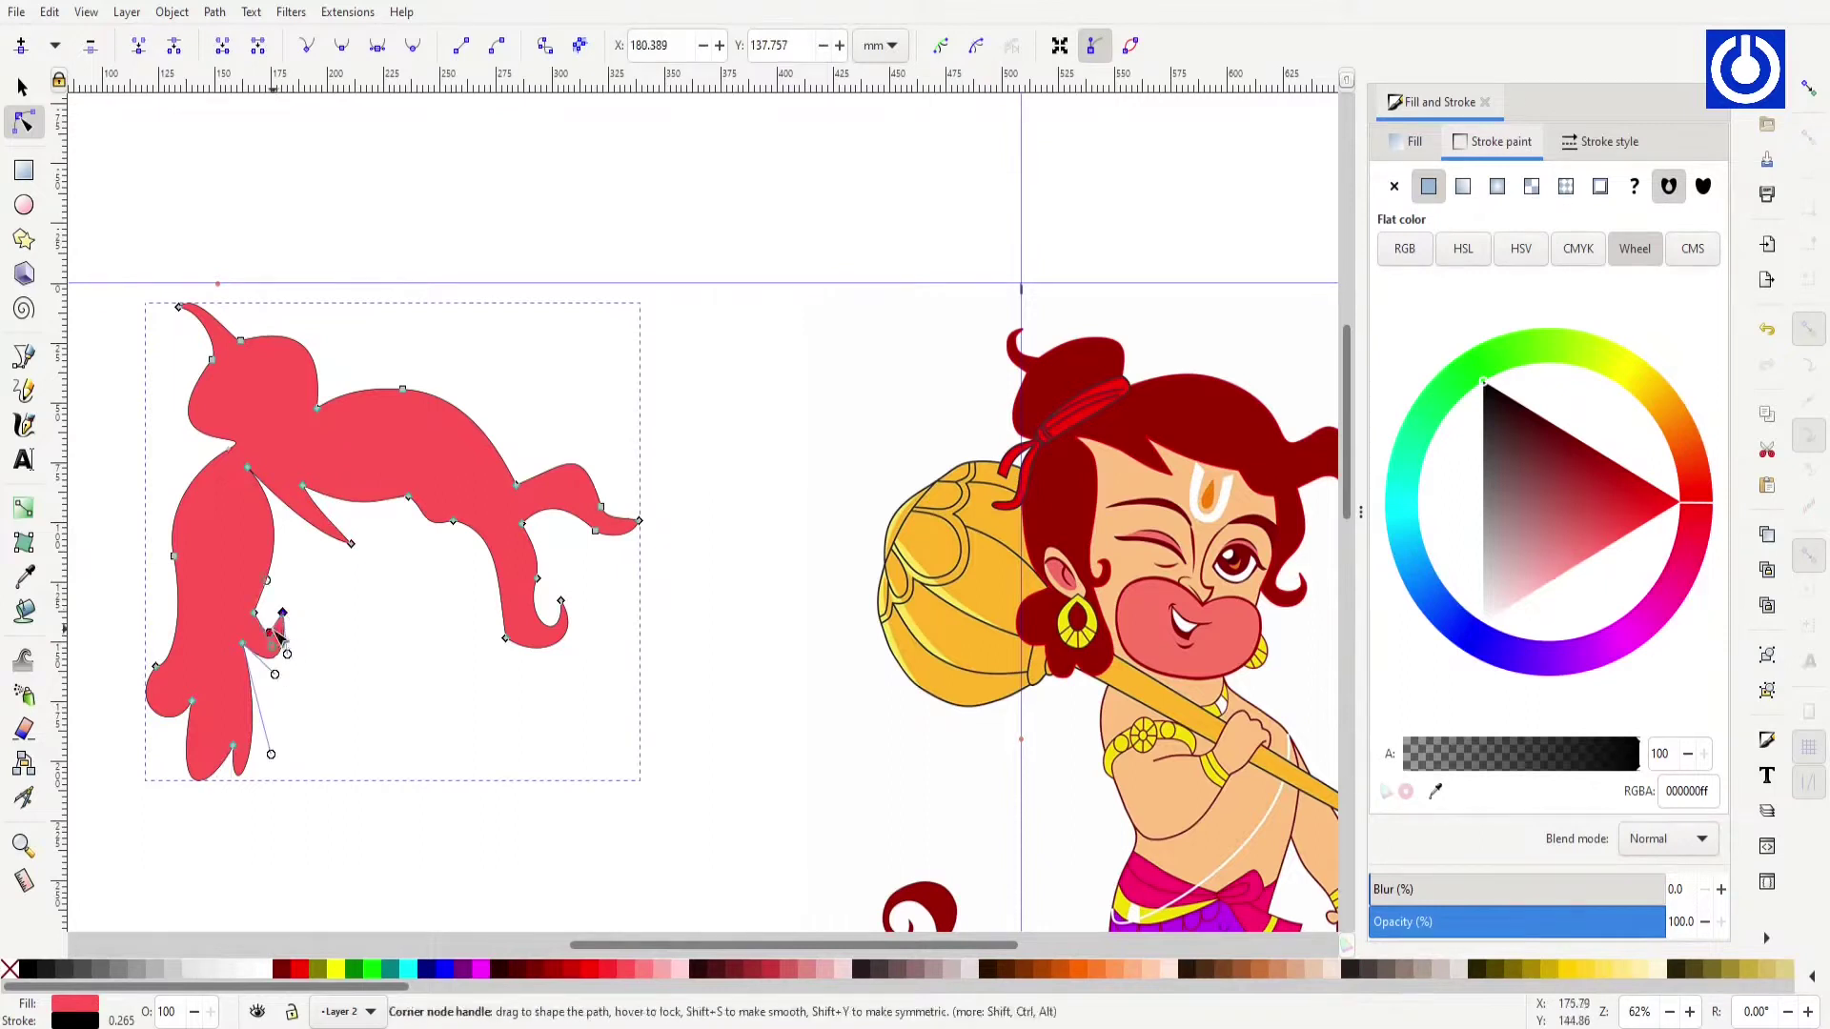
Step: Bend the curve at the hair's topknot into a point
click(202, 434)
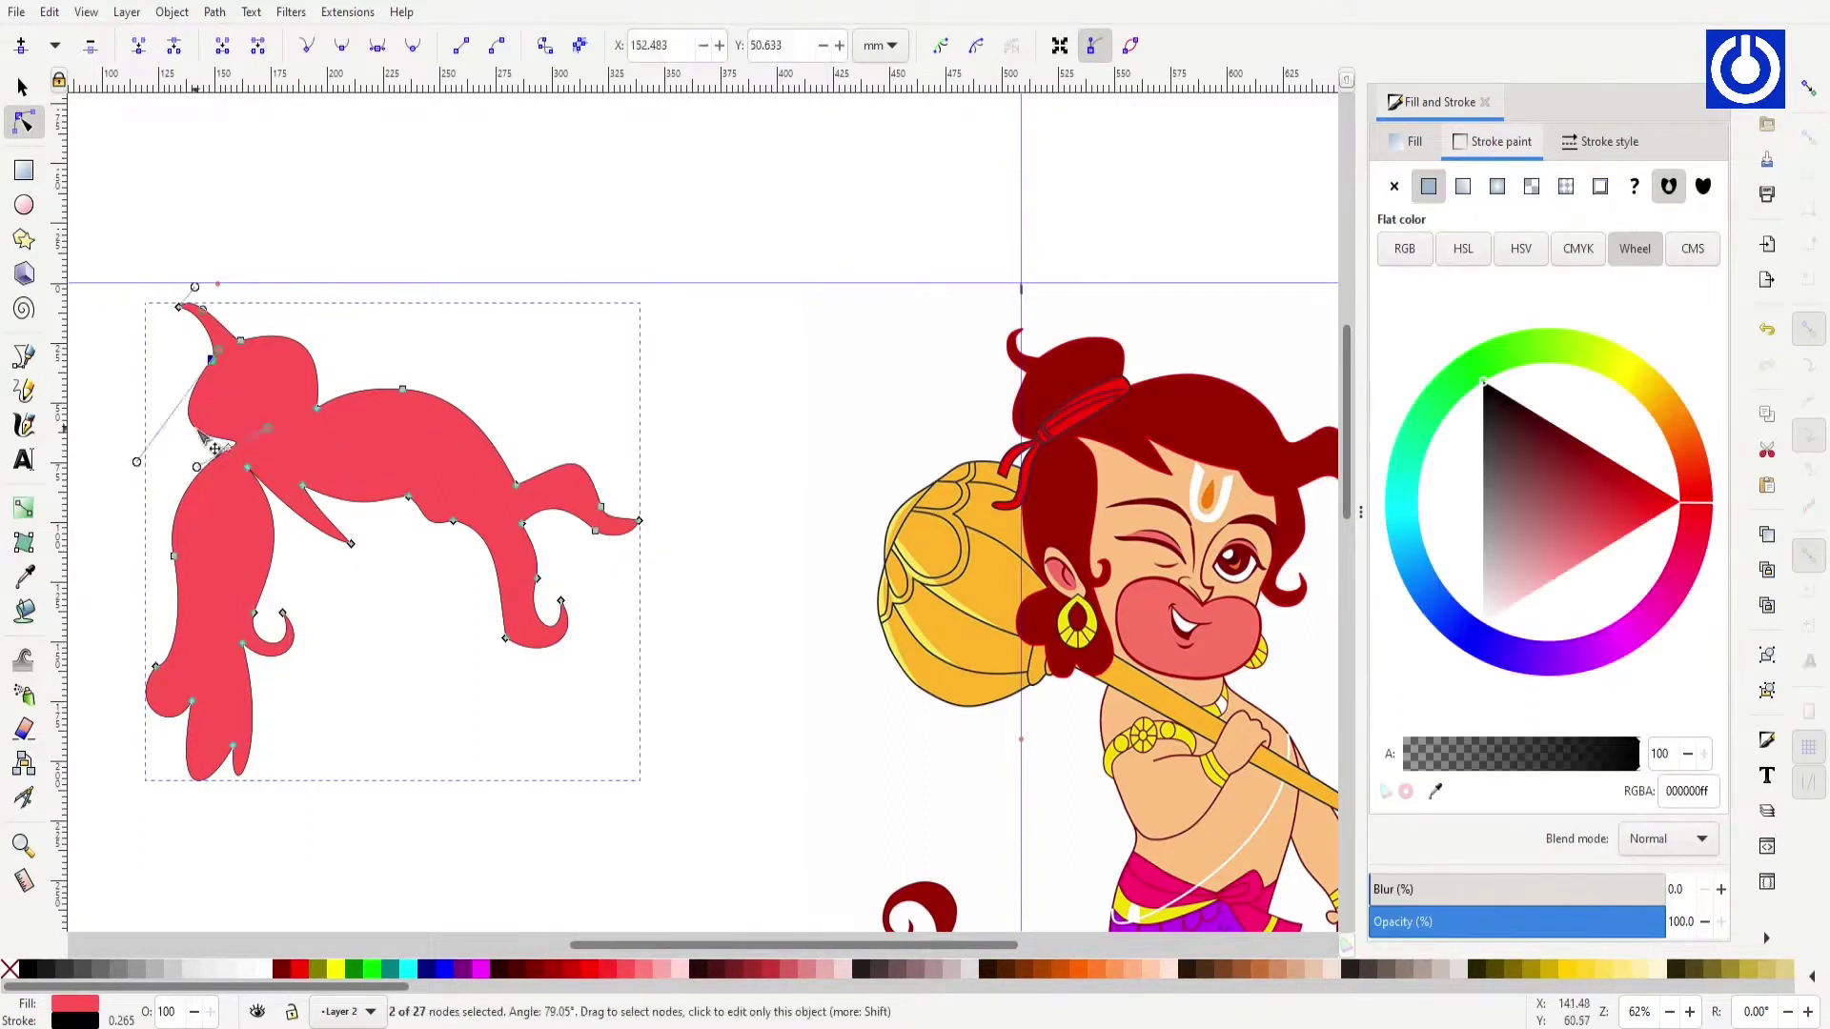
click(359, 714)
scroll(506, 756, left, 1)
click(281, 339)
drag(296, 330, 381, 283)
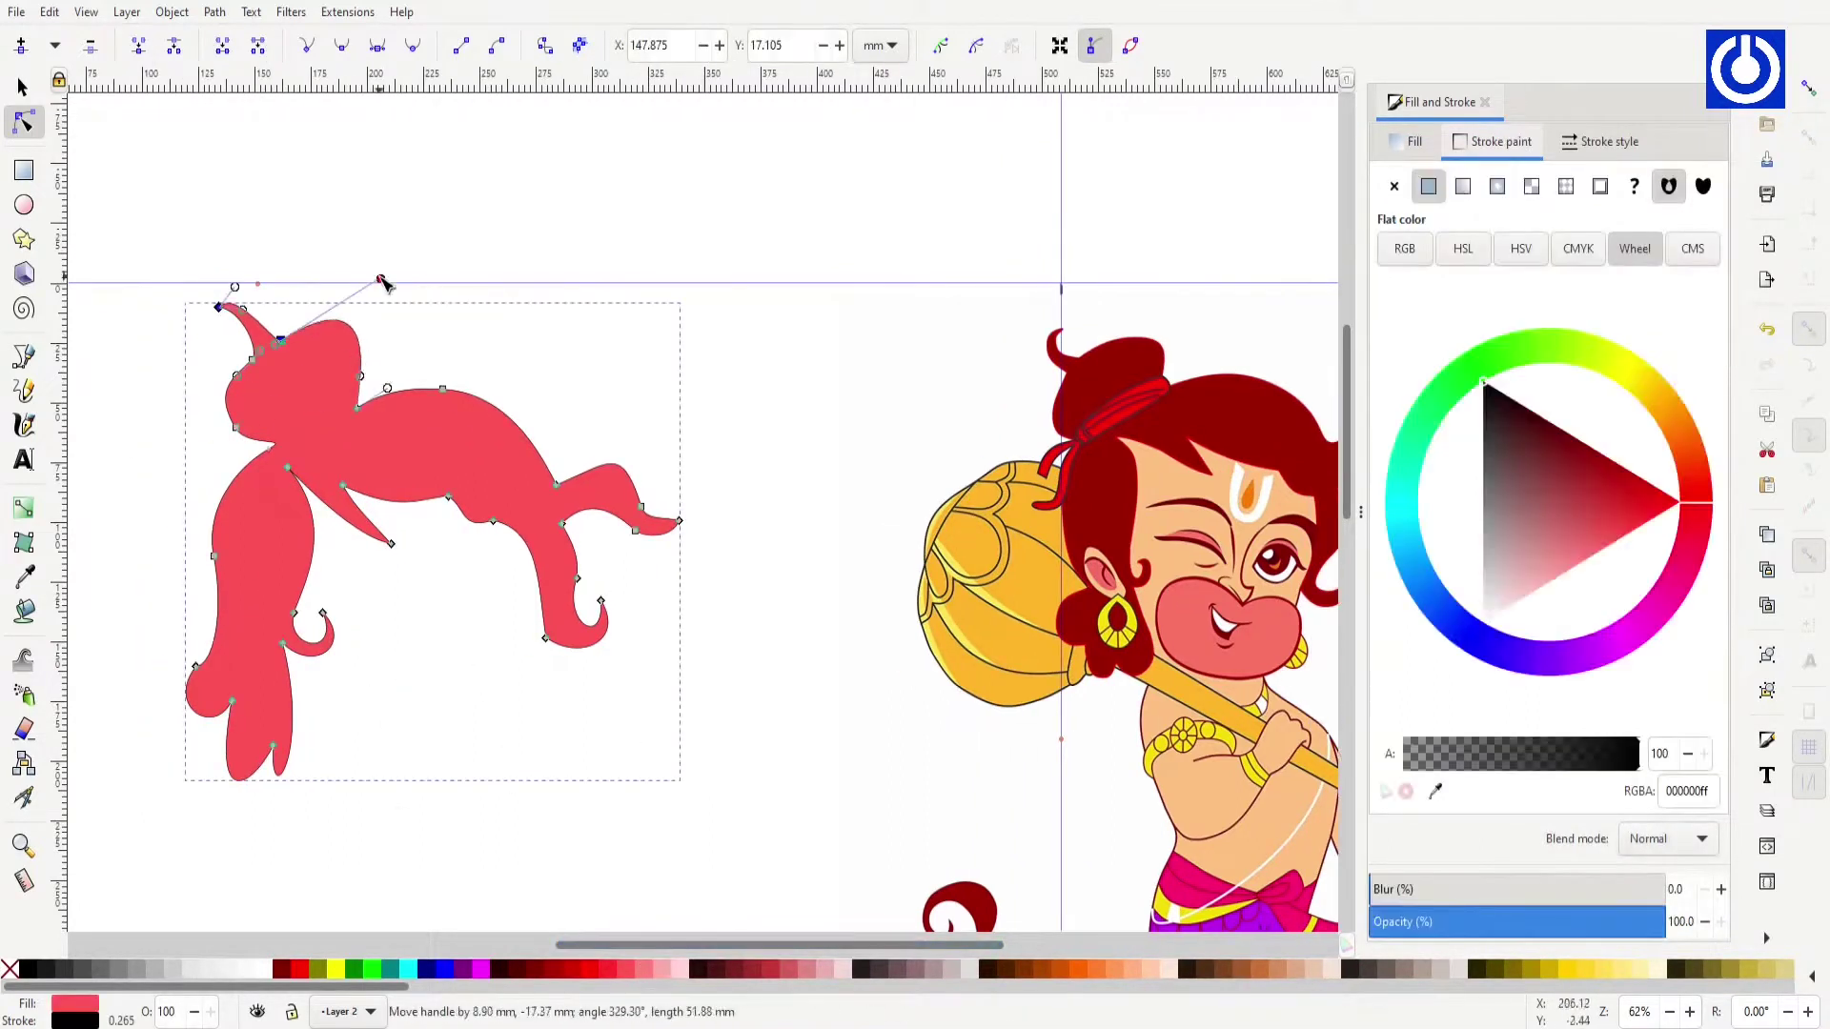
Step: Draw a band rectangle below the hair and convert it to a path
key(Escape)
key(r)
mouse_move(454, 674)
mouse_down()
mouse_move(618, 733)
mouse_move(614, 692)
mouse_move(382, 768)
mouse_move(420, 725)
mouse_move(431, 774)
mouse_up()
key(s)
key(ctrl+shift+c)
key(n)
key(s)
Step: Duplicate and flip the band to form a ribbon tail, raising its nodes to meet the band
key(ctrl+d)
key(ctrl+d)
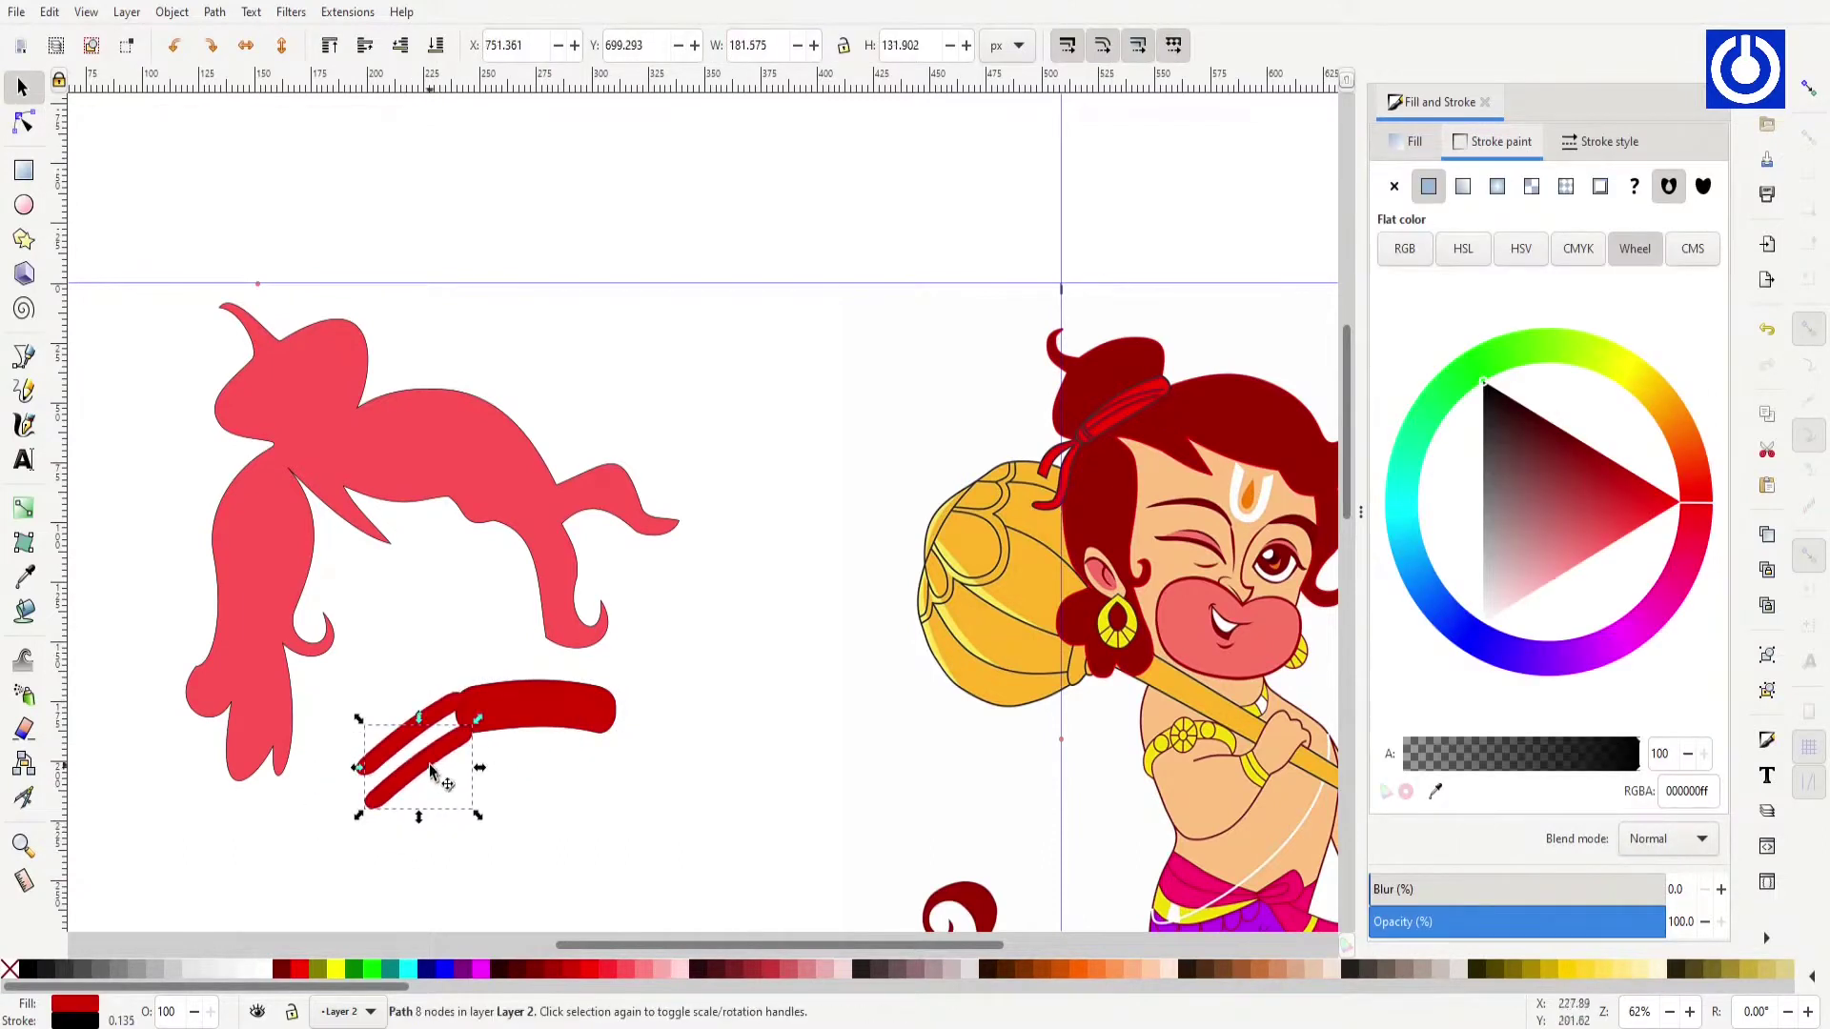
key(h)
key(z)
click(673, 735)
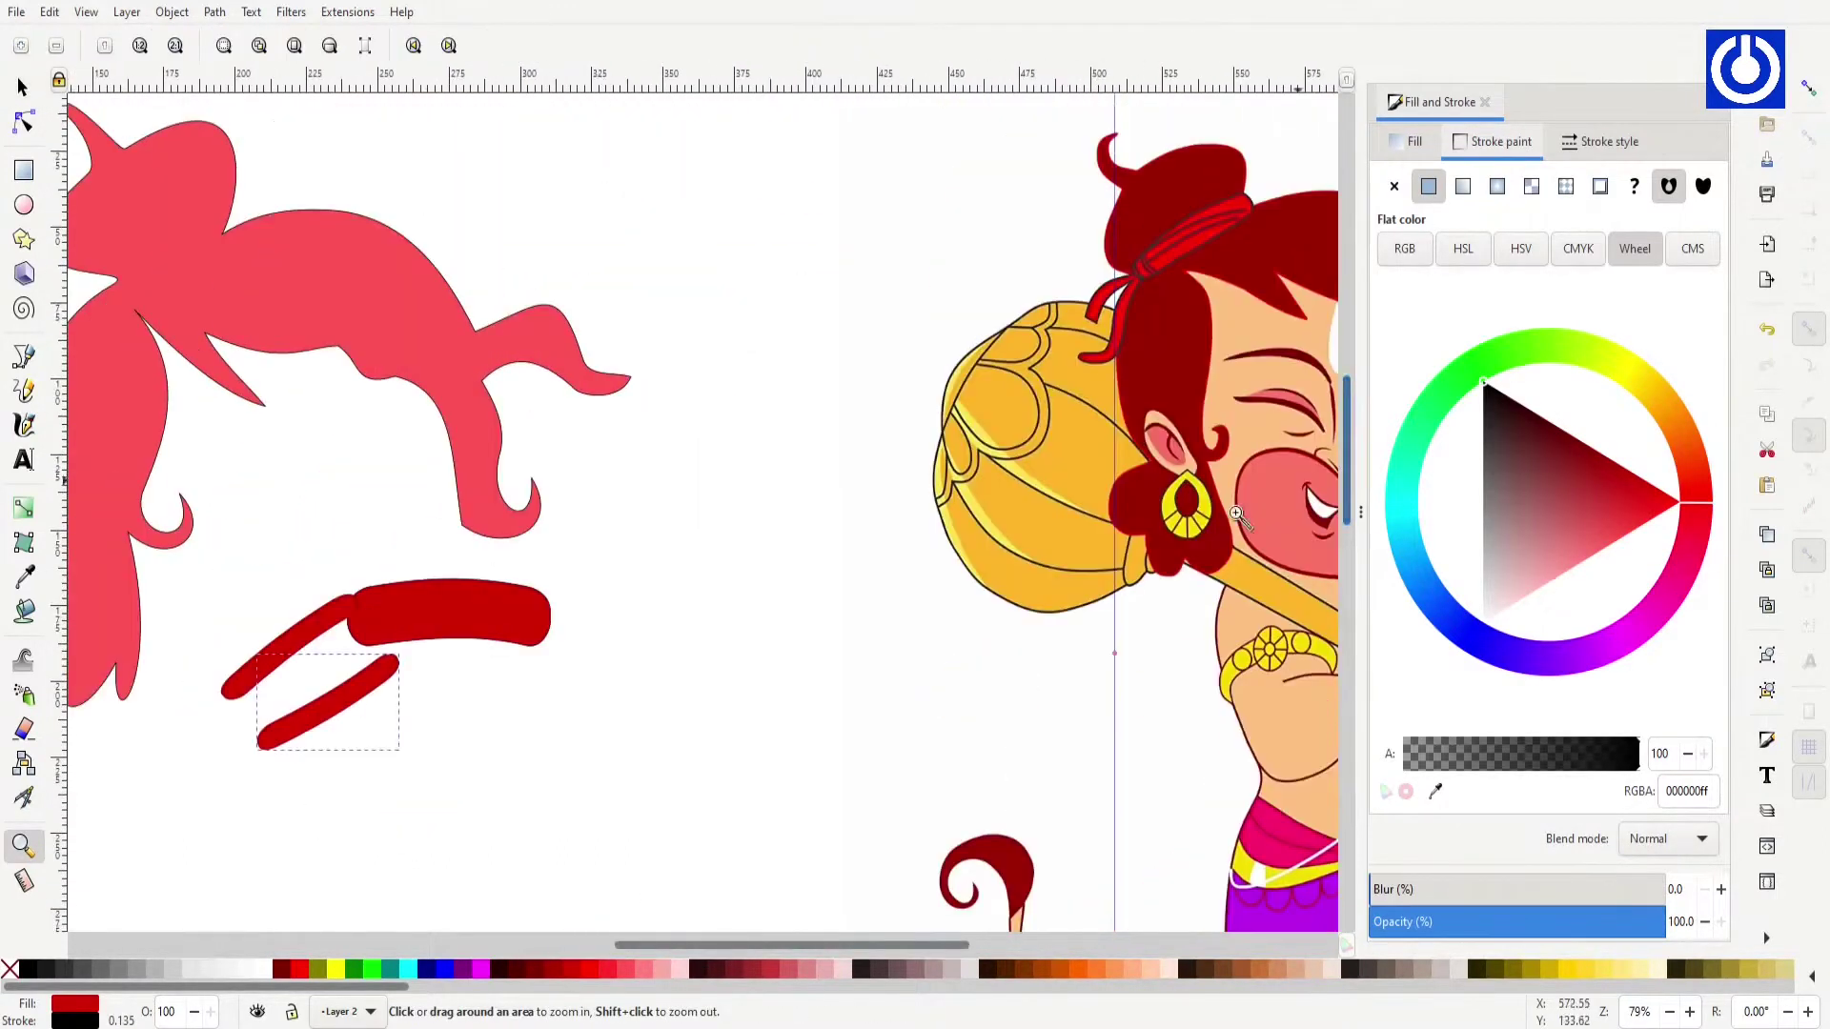
key(n)
drag(375, 652, 375, 643)
mouse_move(329, 709)
mouse_down()
mouse_move(316, 678)
mouse_move(257, 707)
mouse_up()
Step: Reshape the ends of the lower and upper ribbon tails
scroll(571, 658, up, 5)
drag(572, 571, 562, 619)
scroll(456, 682, down, 5)
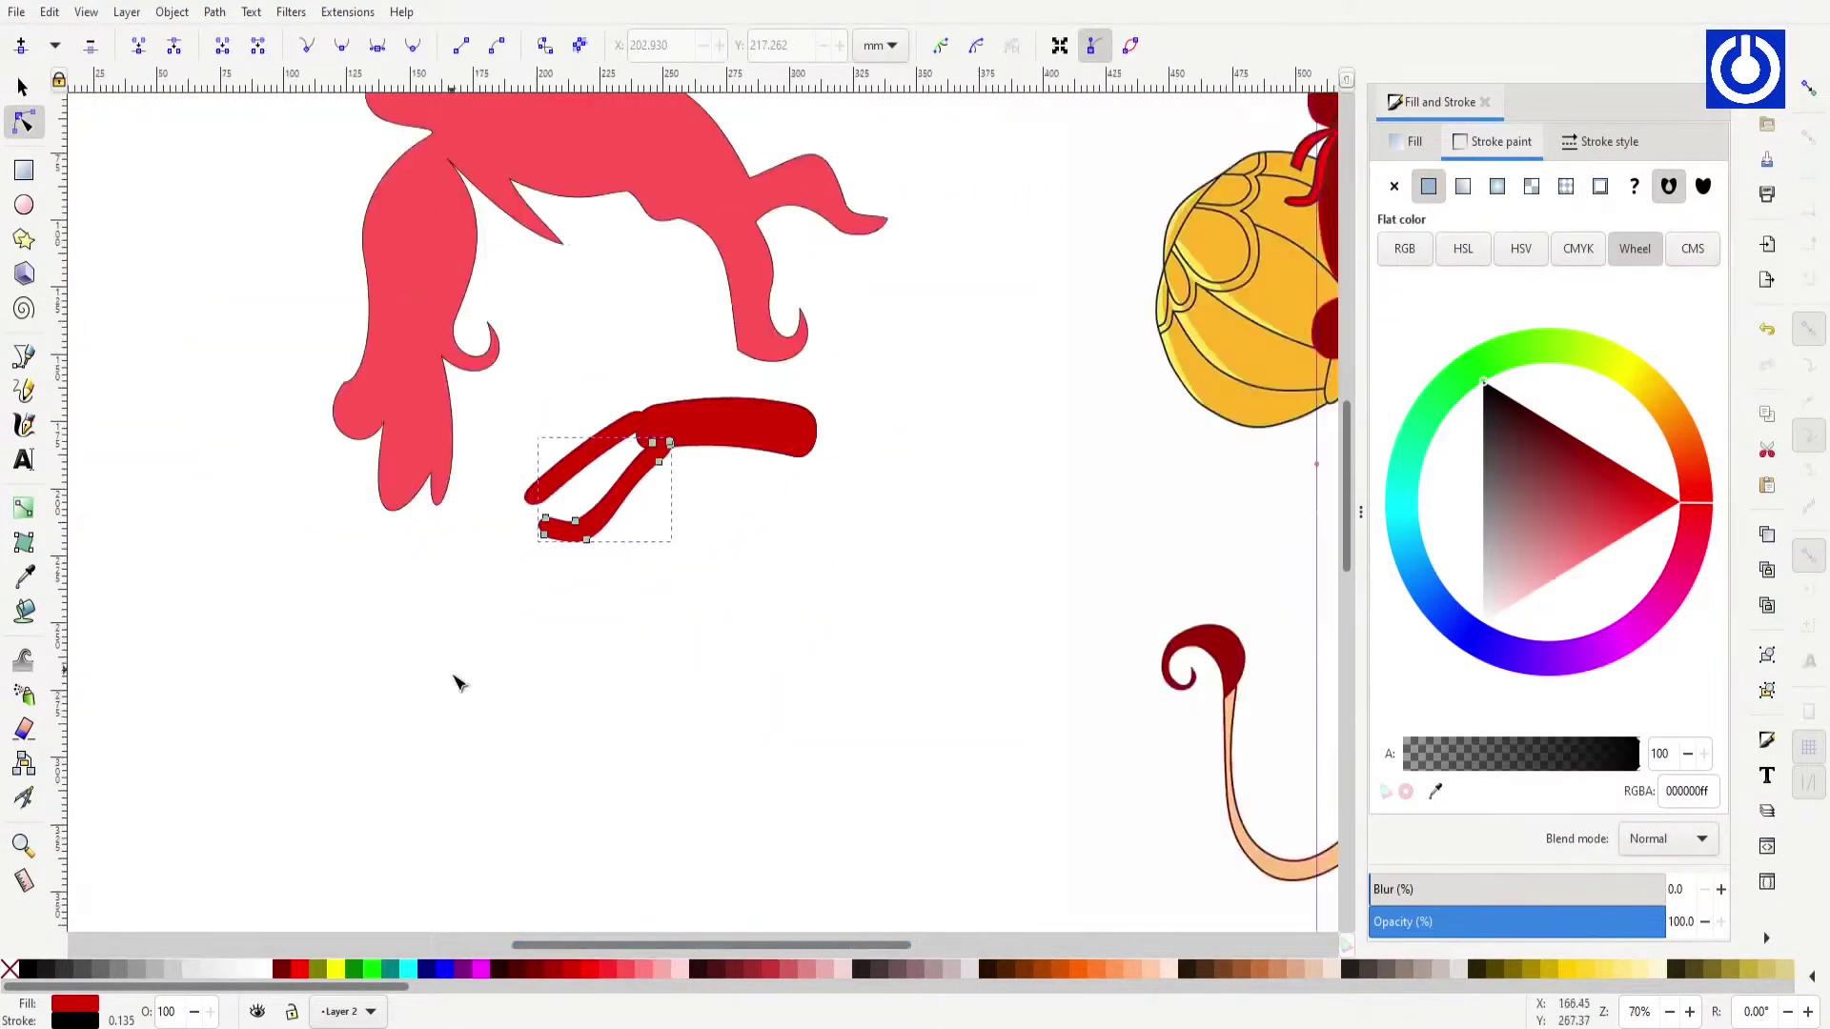
scroll(455, 683, right, 5)
click(416, 462)
scroll(329, 502, up, 5)
drag(706, 477, 715, 409)
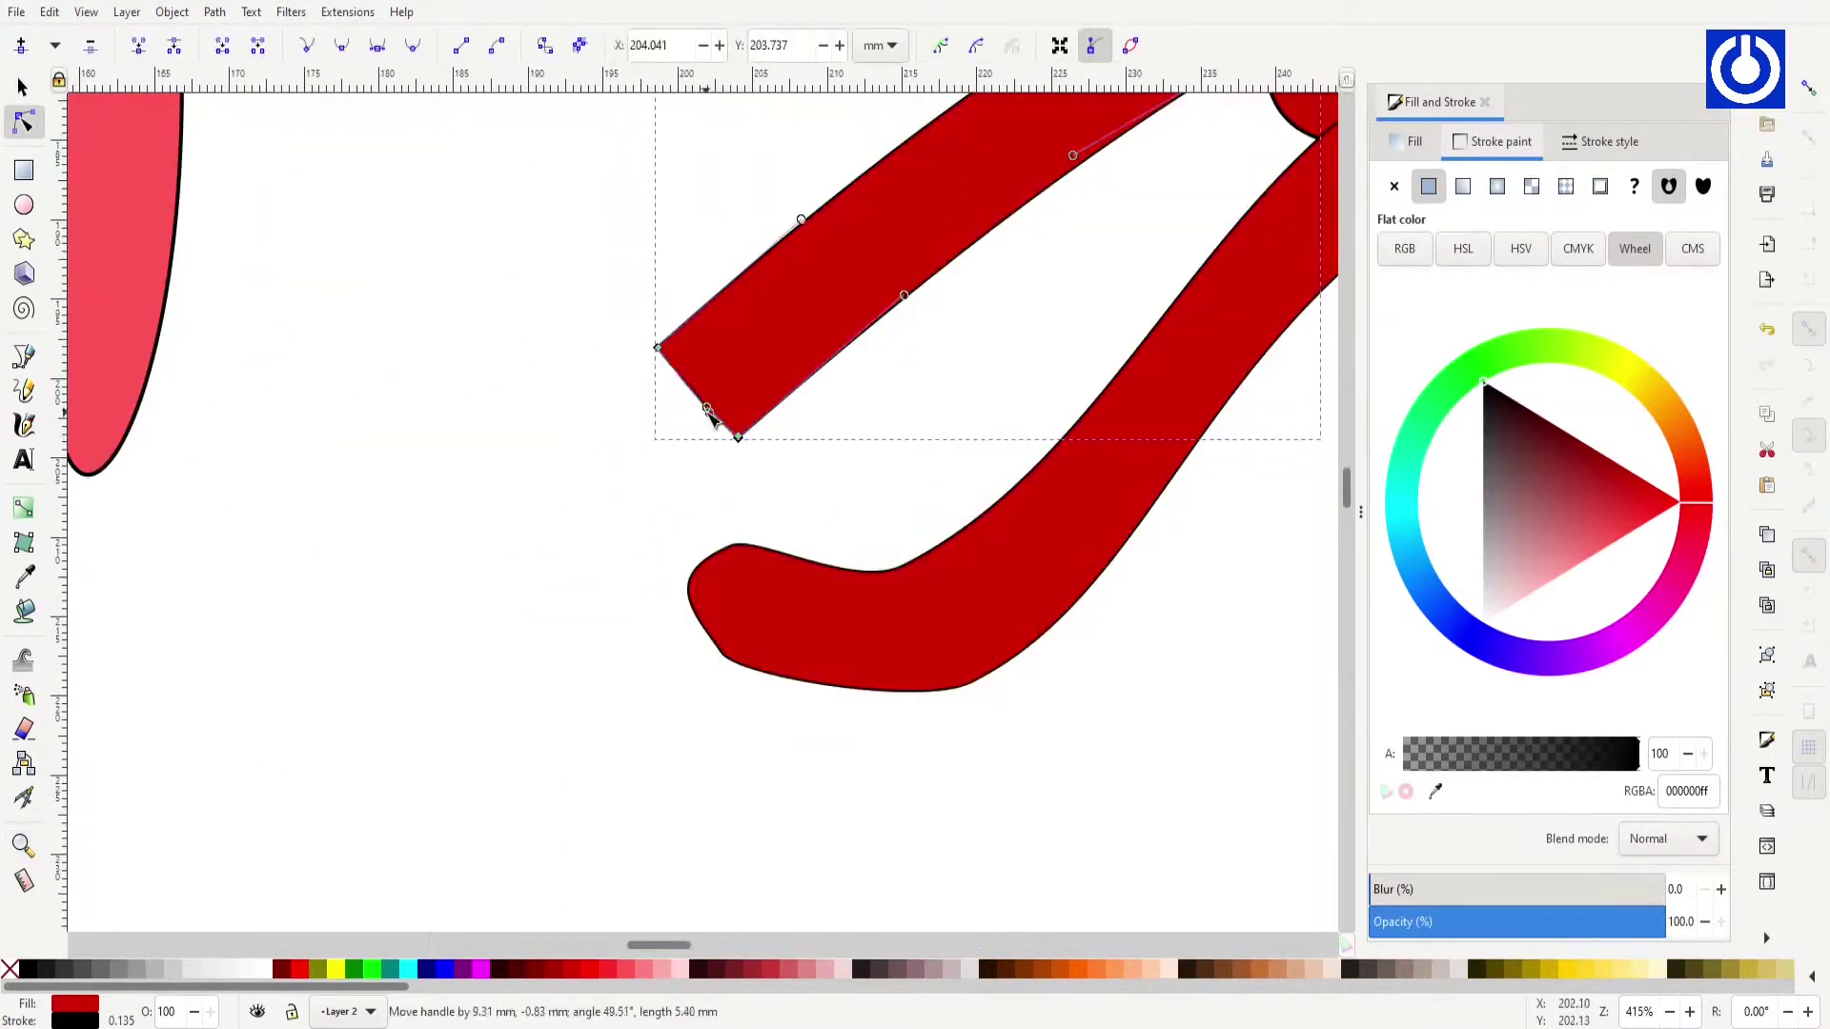
scroll(715, 457, down, 5)
Step: Move the ribbon tail into place and adjust the node at its end
key(Escape)
scroll(1343, 451, up, 3)
key(5)
click(459, 587)
key(z)
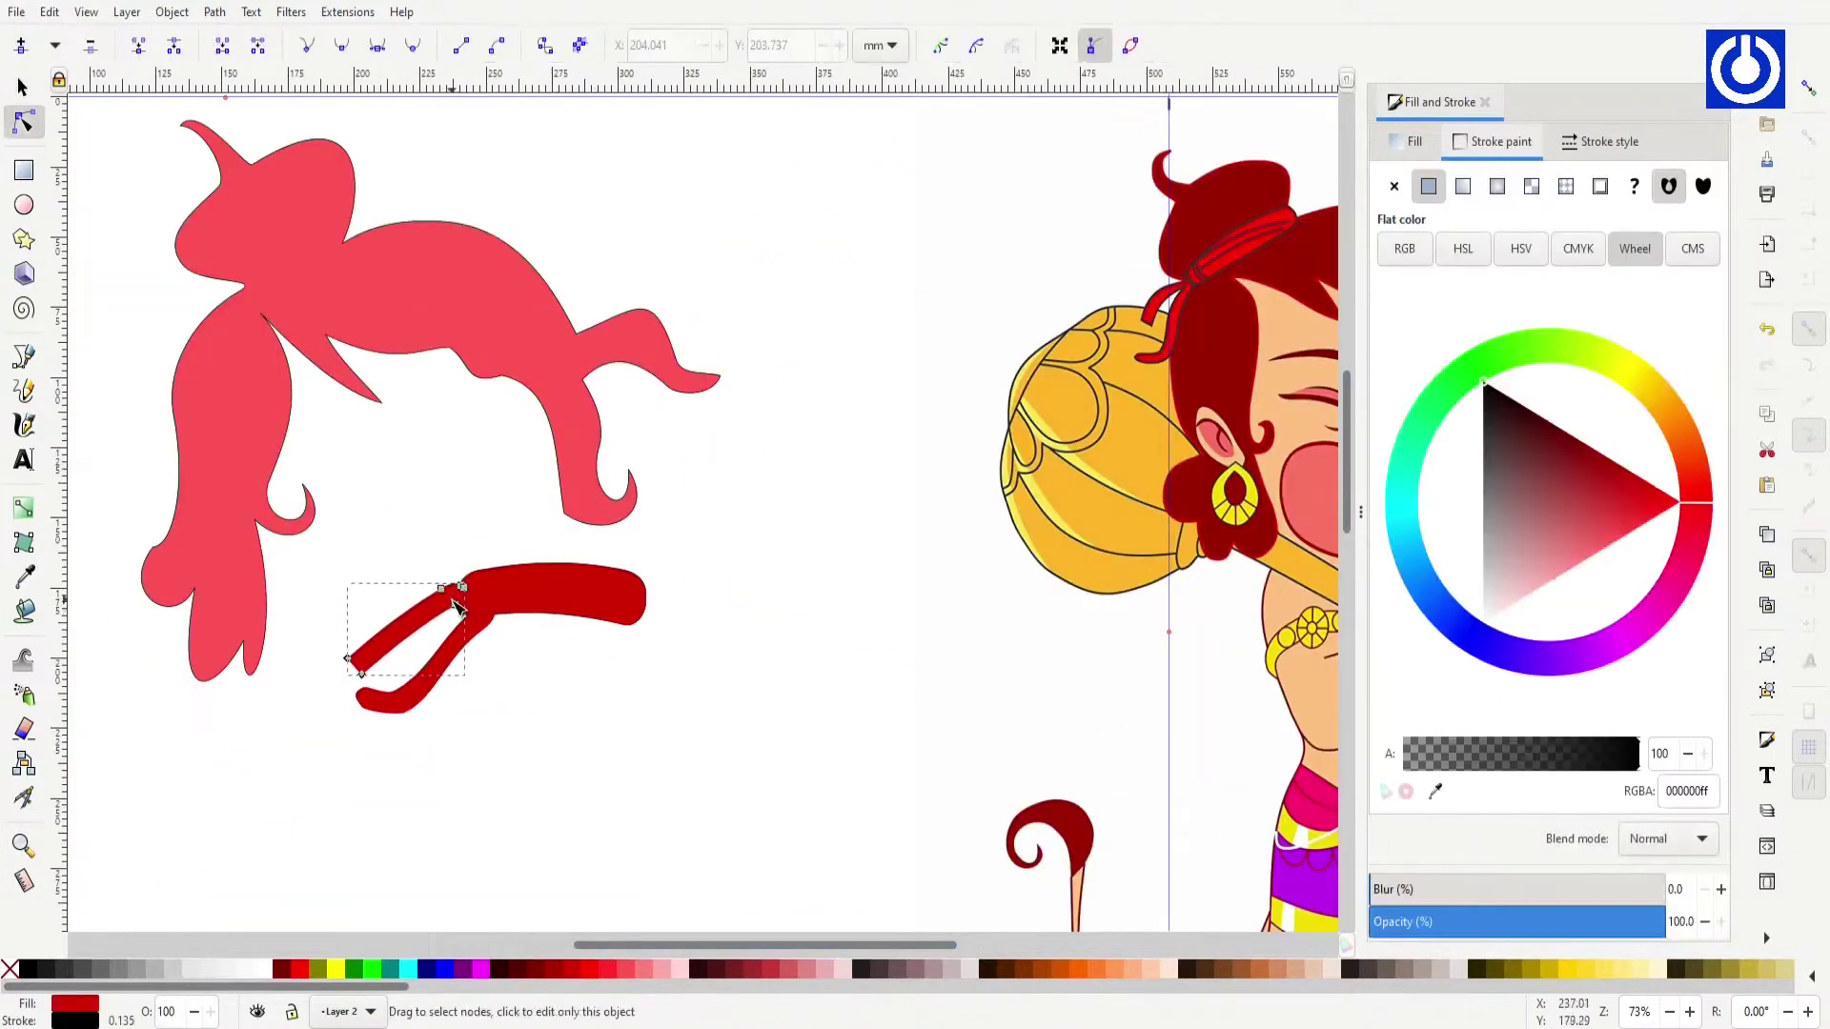
drag(354, 594, 481, 695)
key(s)
drag(340, 372, 366, 347)
key(n)
drag(200, 448, 261, 477)
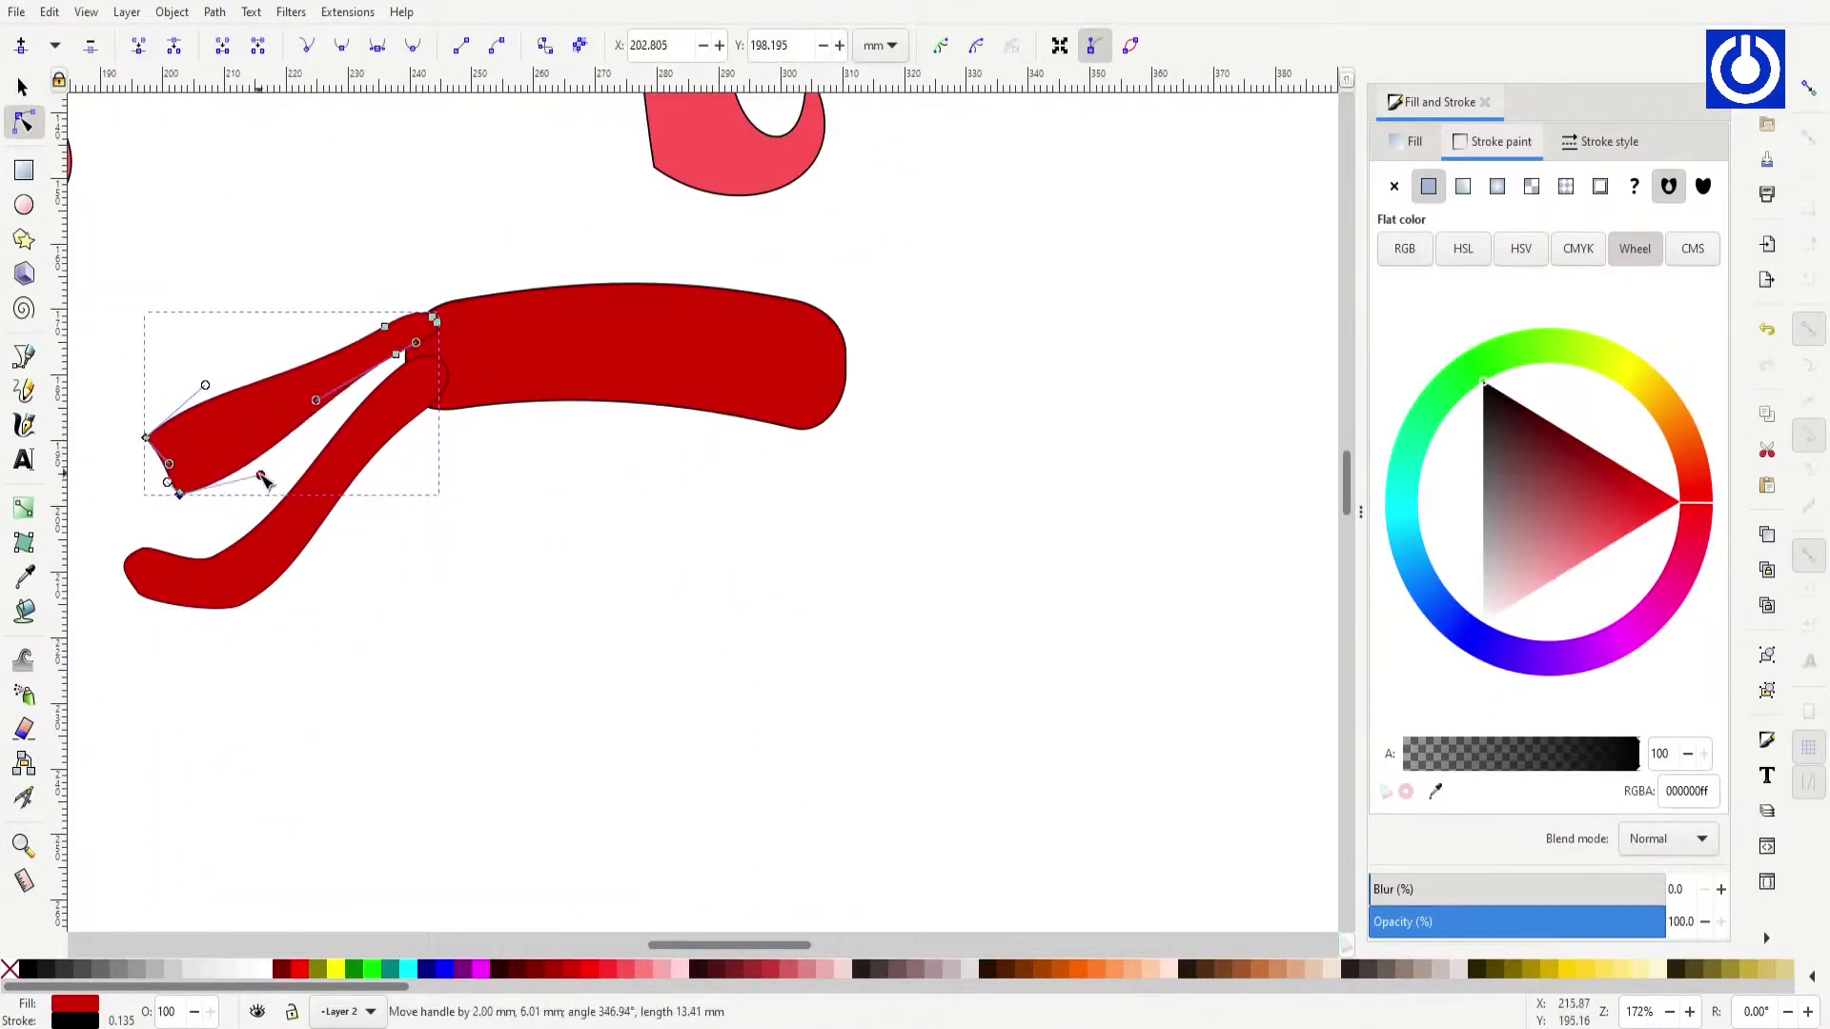
Step: Bend the ribbon tail's curves into a flowing shape
key(Escape)
key(5)
click(560, 498)
scroll(560, 499, up, 3)
mouse_move(769, 450)
mouse_down()
mouse_move(681, 525)
mouse_move(750, 613)
mouse_up()
drag(832, 570, 828, 566)
click(778, 703)
scroll(461, 673, down, 3)
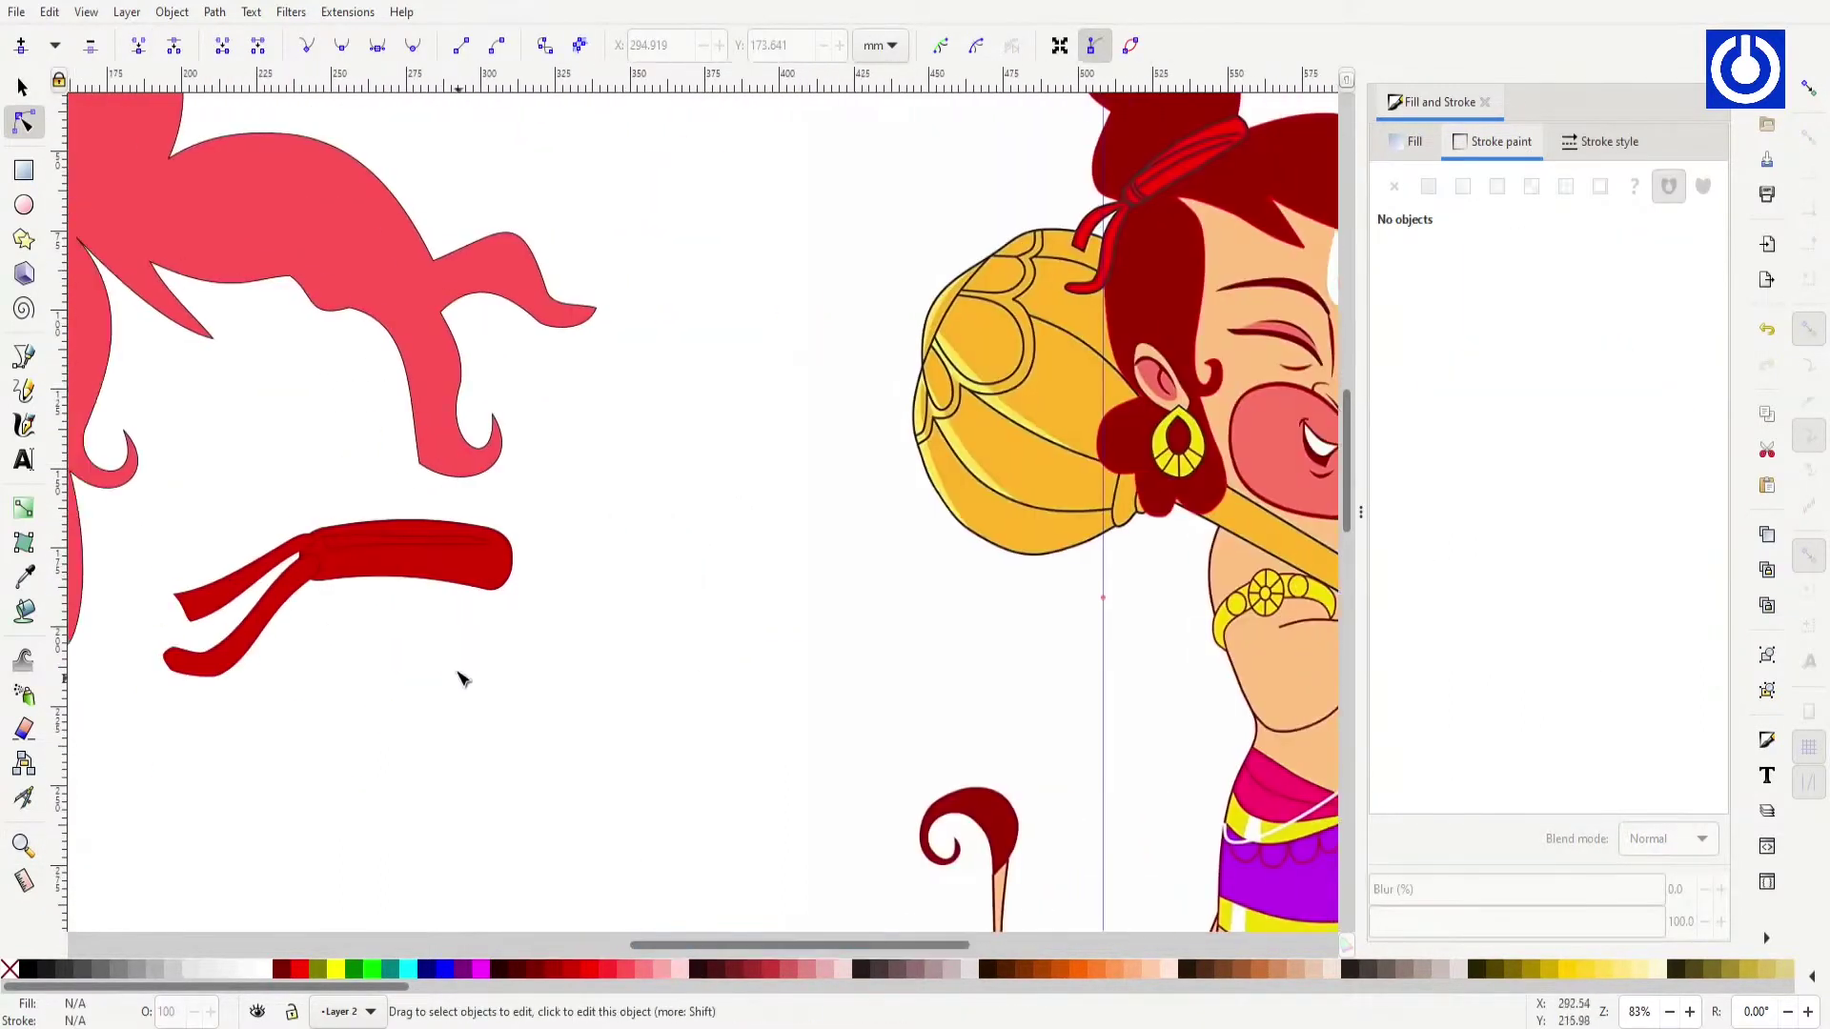
scroll(673, 359, up, 5)
Step: Add a skewed dark capsule stripe on the band, narrowed to about 82%
click(736, 386)
key(s)
key(Escape)
mouse_move(274, 350)
mouse_down()
mouse_move(295, 443)
mouse_move(368, 419)
mouse_move(284, 450)
mouse_up()
click(315, 400)
click(395, 682)
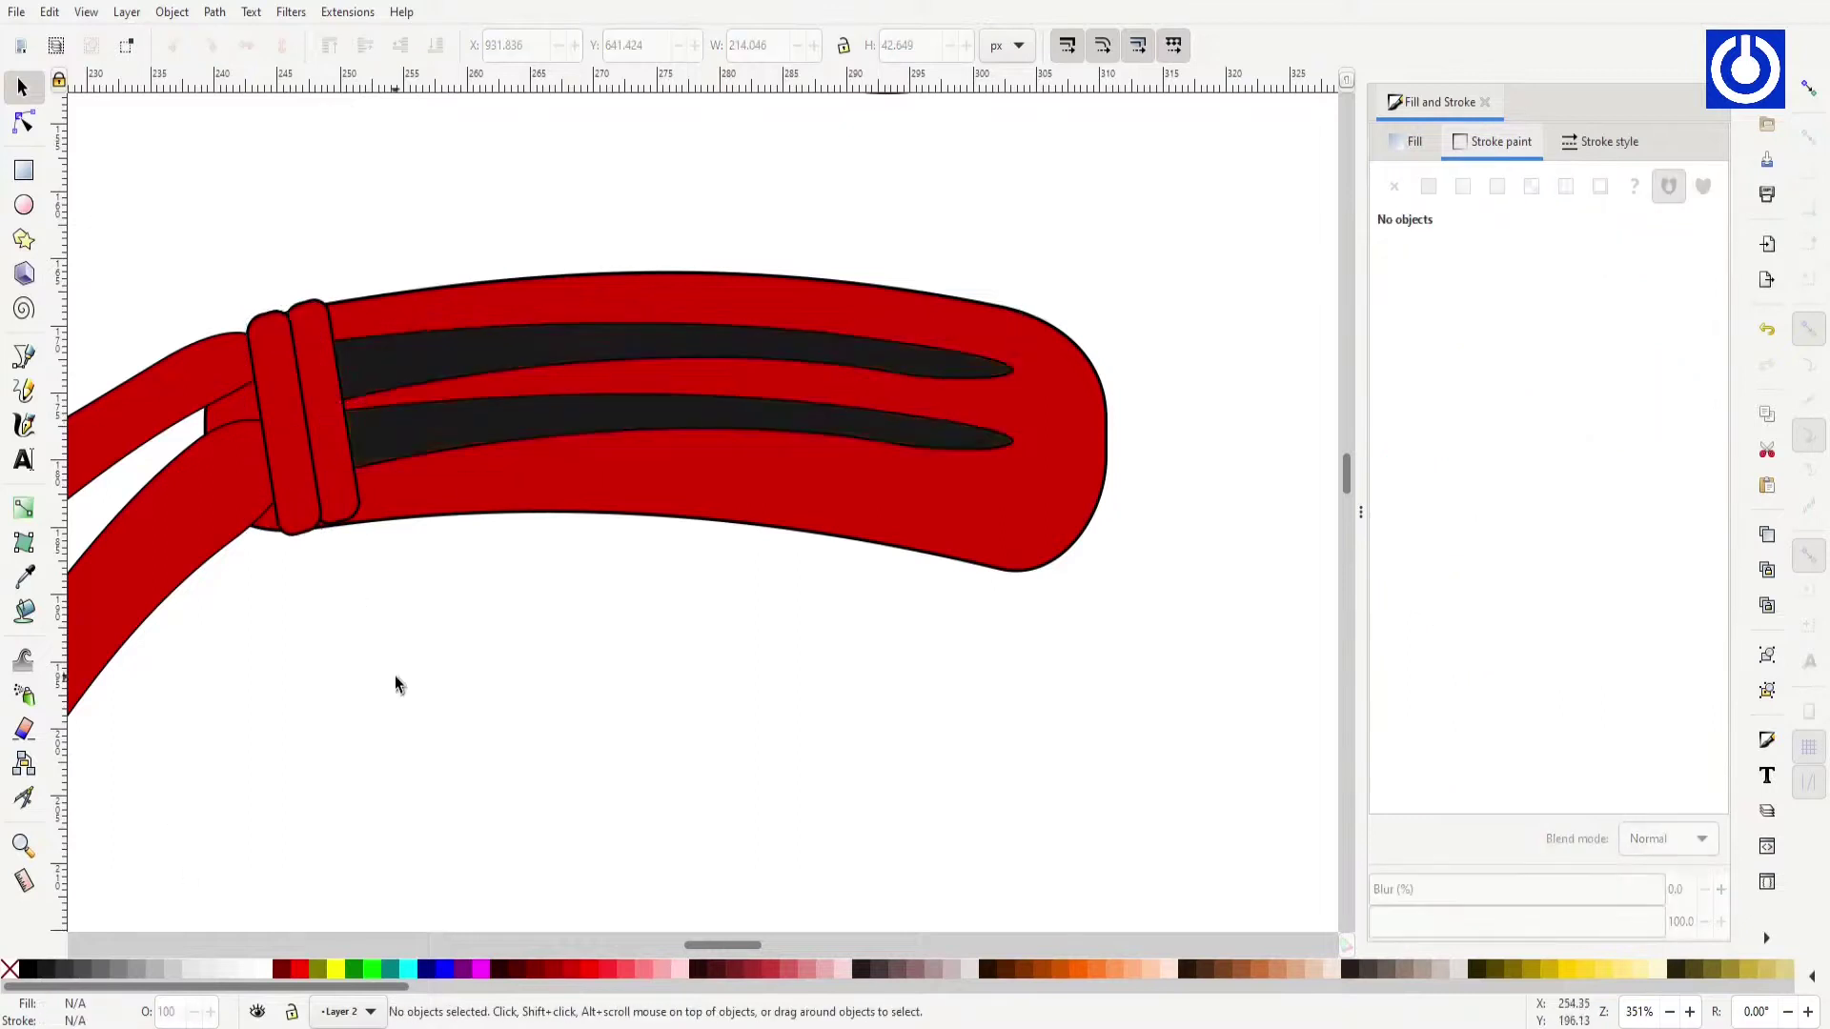
scroll(519, 703, down, 5)
scroll(519, 703, up, 4)
click(412, 456)
drag(409, 448, 458, 450)
Step: Move the whole headband up onto the hair and rotate it counter-clockwise
shift+click(489, 408)
click(555, 637)
scroll(515, 667, down, 4)
mouse_move(704, 473)
mouse_down()
mouse_move(457, 198)
mouse_move(487, 208)
mouse_up()
key(bracketleft)
key(bracketleft)
Step: Position the ribbon tail on the hair and select the lower ribbon tail
key(n)
click(360, 312)
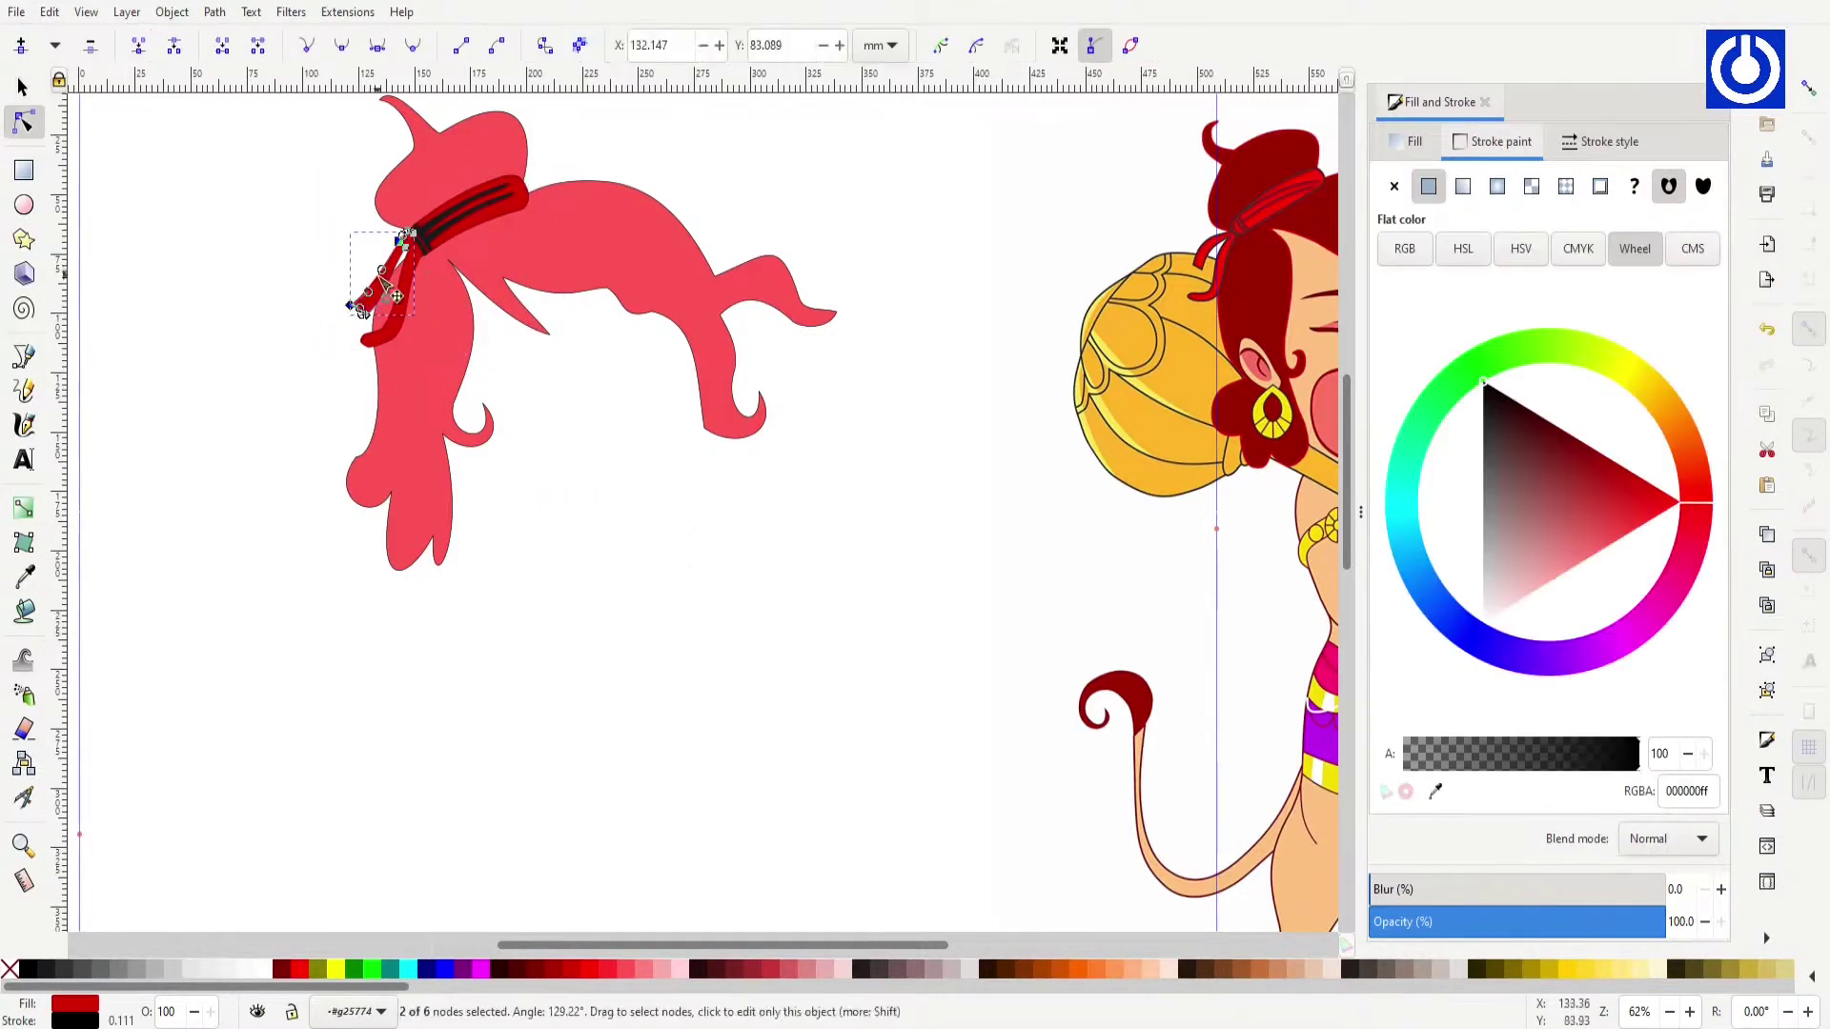
key(Escape)
scroll(507, 407, up, 4)
key(s)
drag(634, 520, 608, 564)
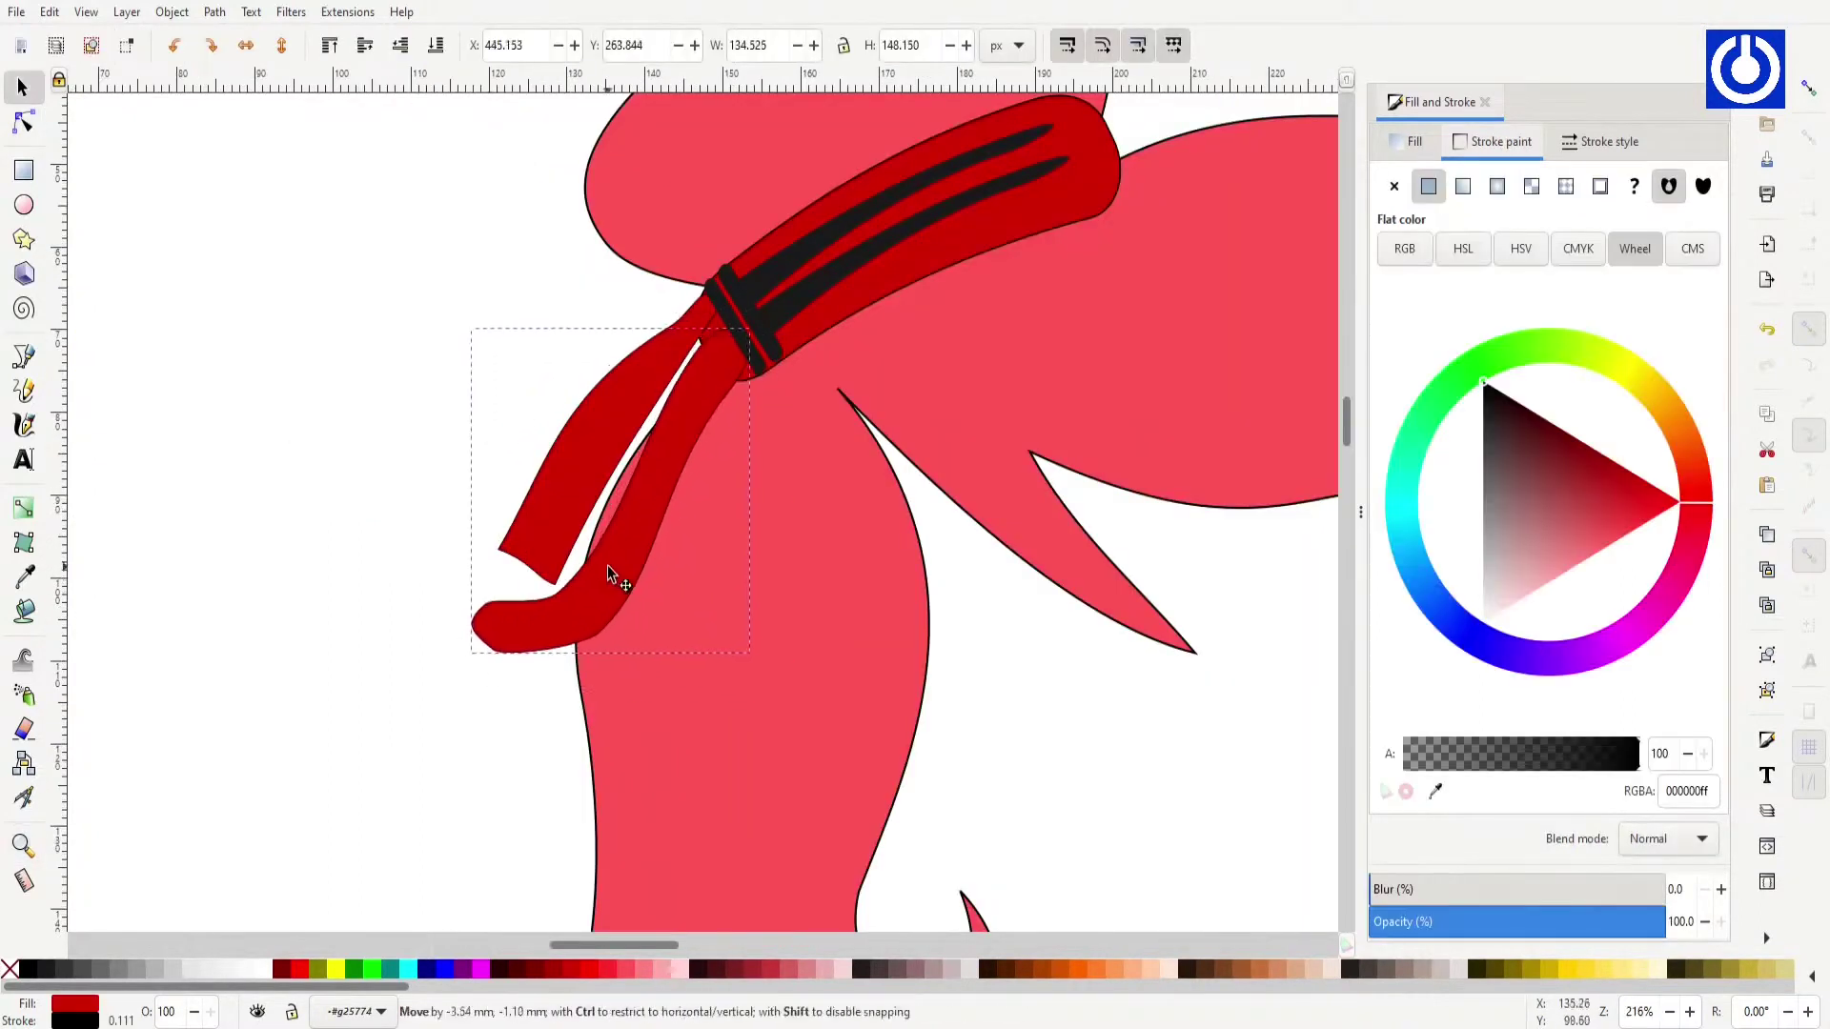
click(603, 516)
key(n)
click(561, 591)
Step: Draw a peach face rectangle behind the hair and convert it to a path
key(Escape)
key(5)
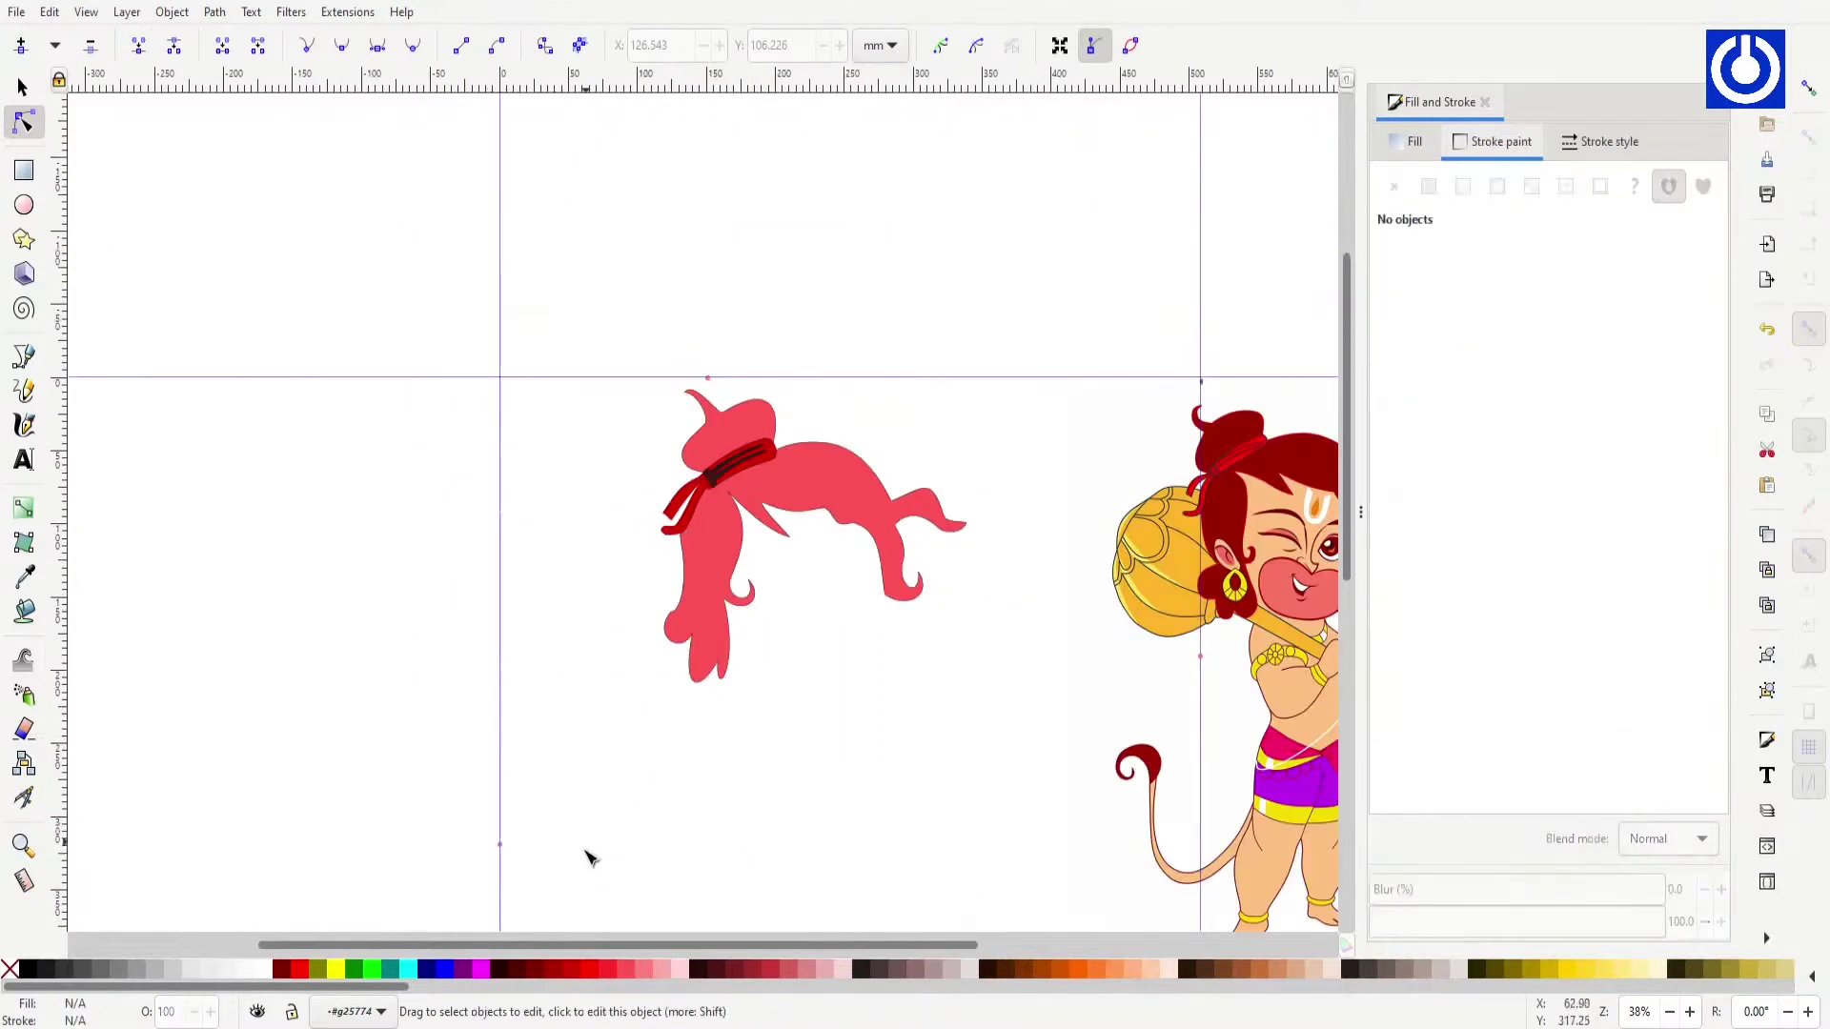
key(r)
drag(474, 482, 654, 693)
key(ctrl+shift+v)
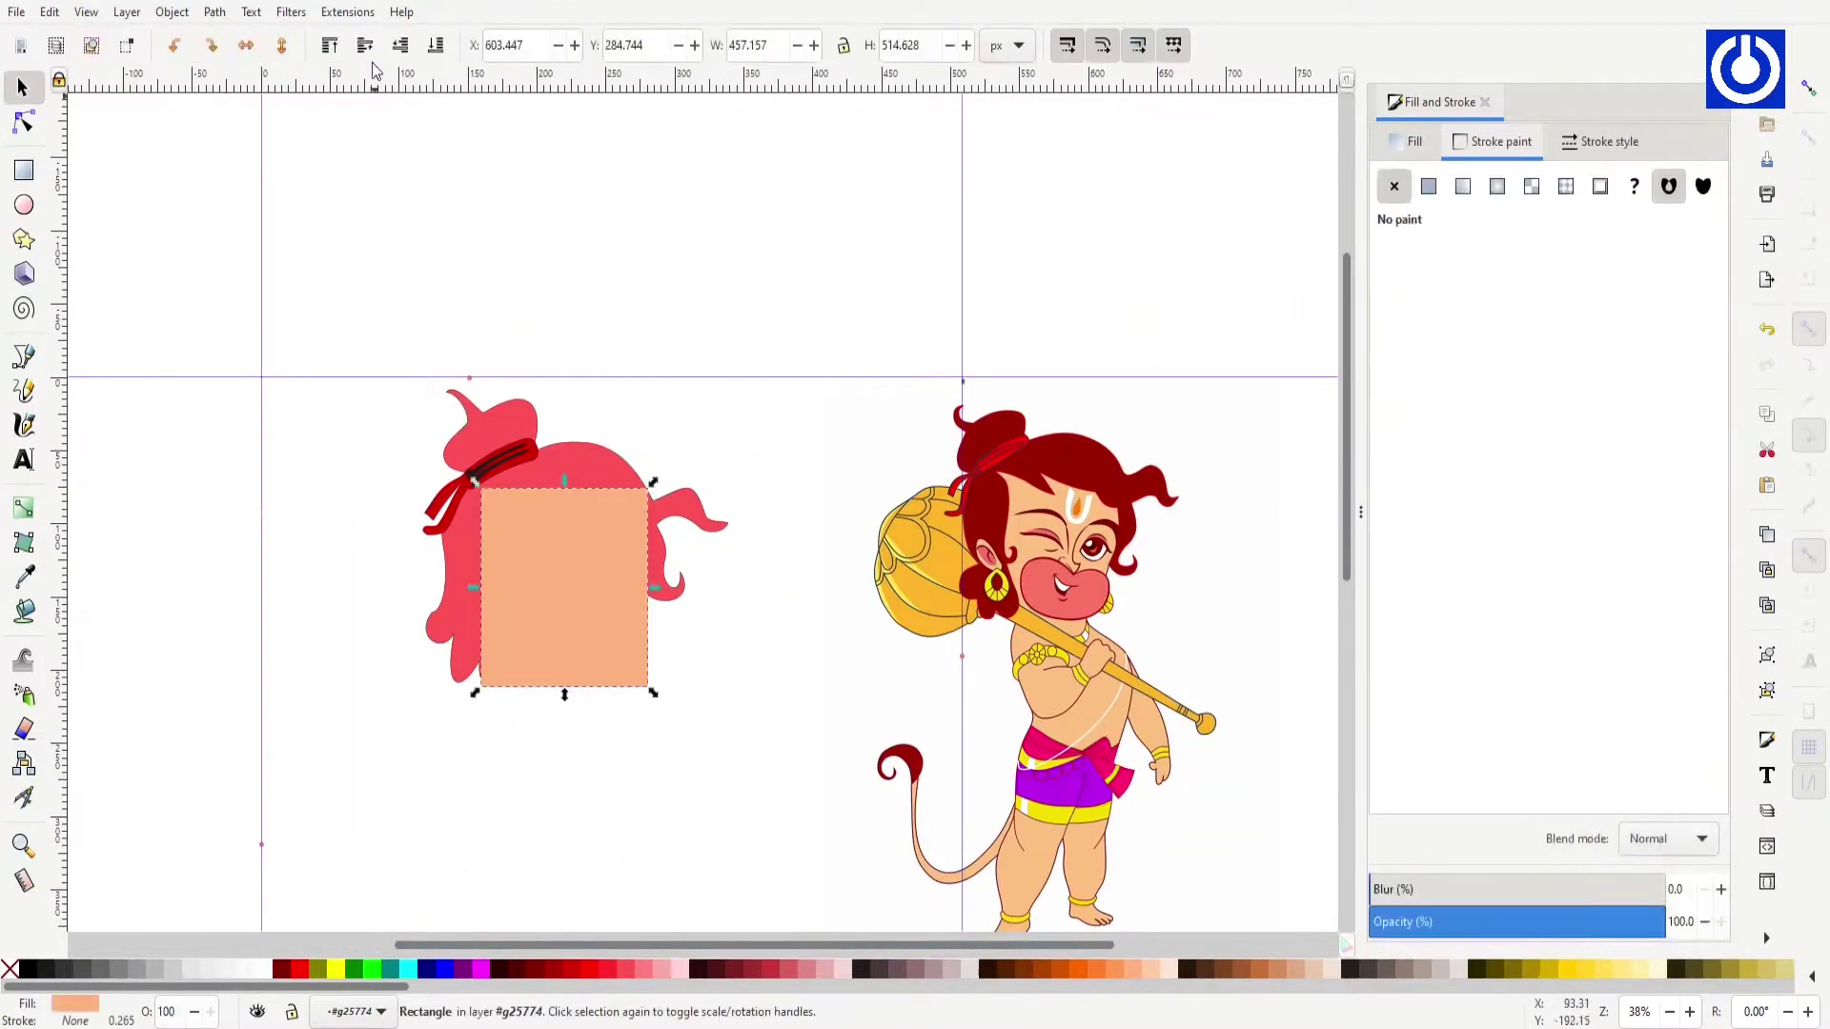
key(Page_Down)
key(ctrl+shift+c)
key(n)
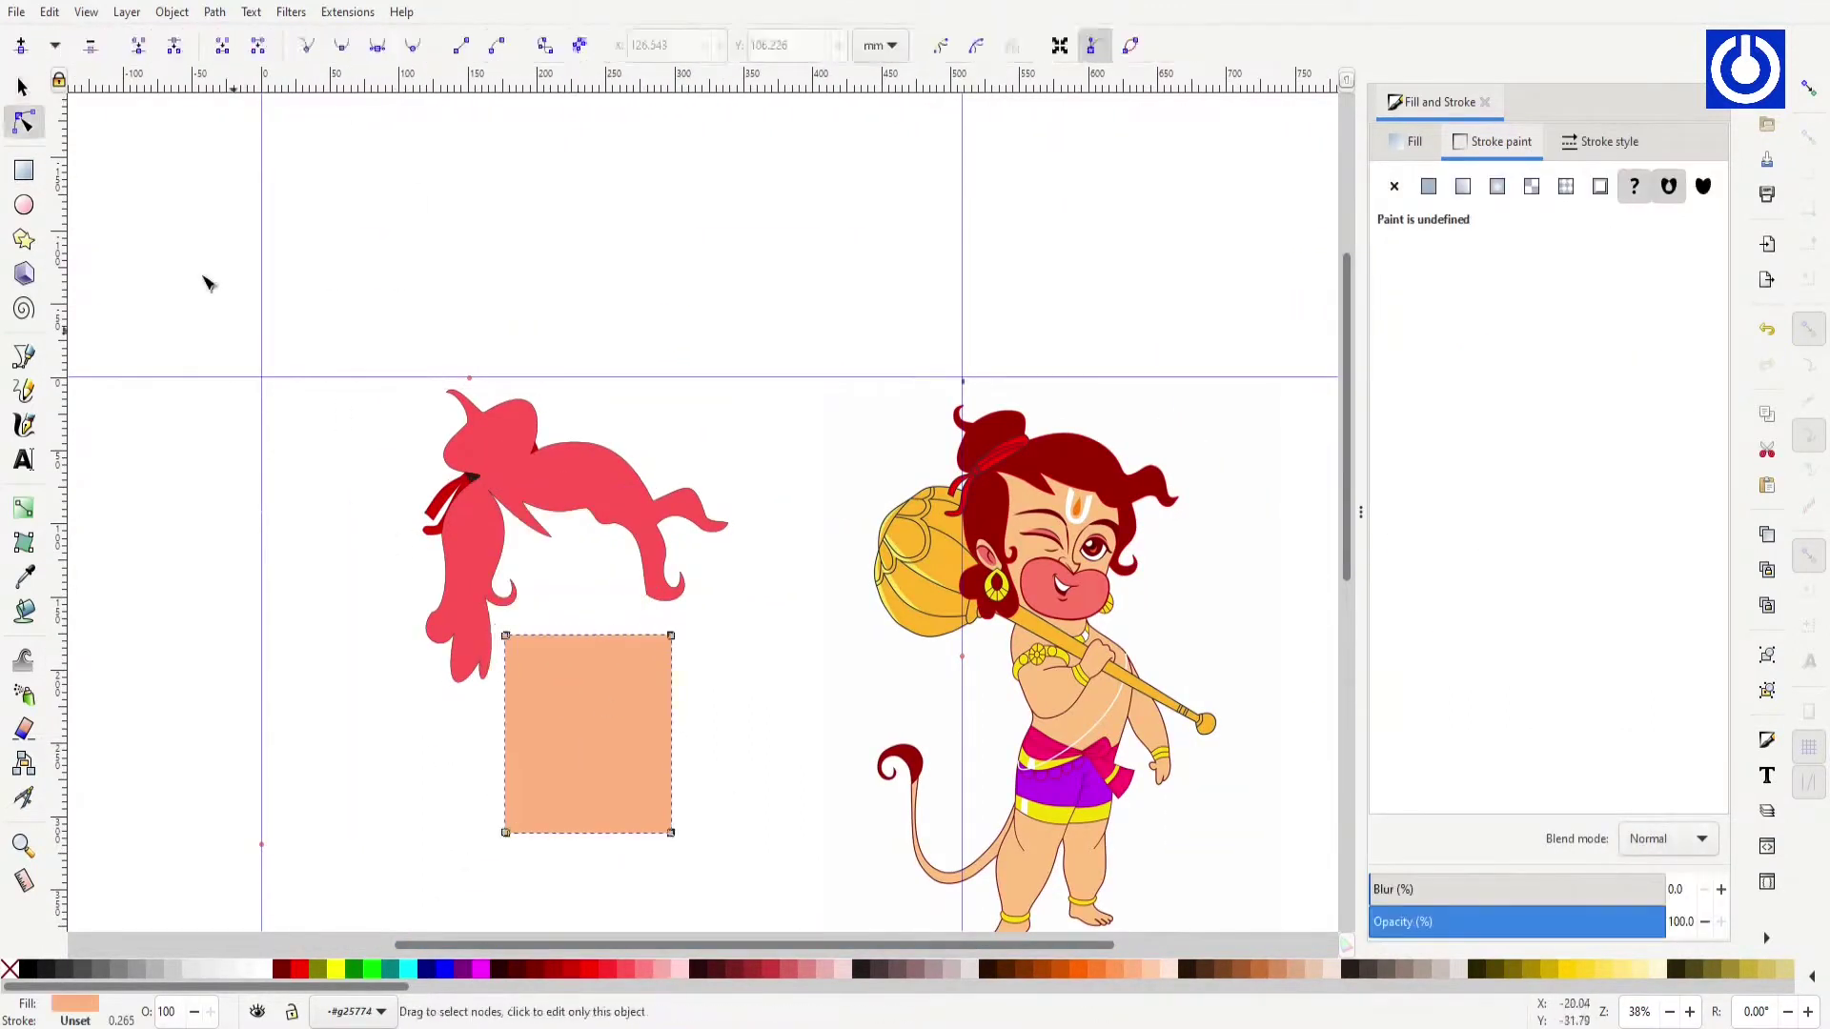
Step: Bulge the face's bottom into a rounded chin and draw a small rectangle below it
drag(533, 687, 480, 686)
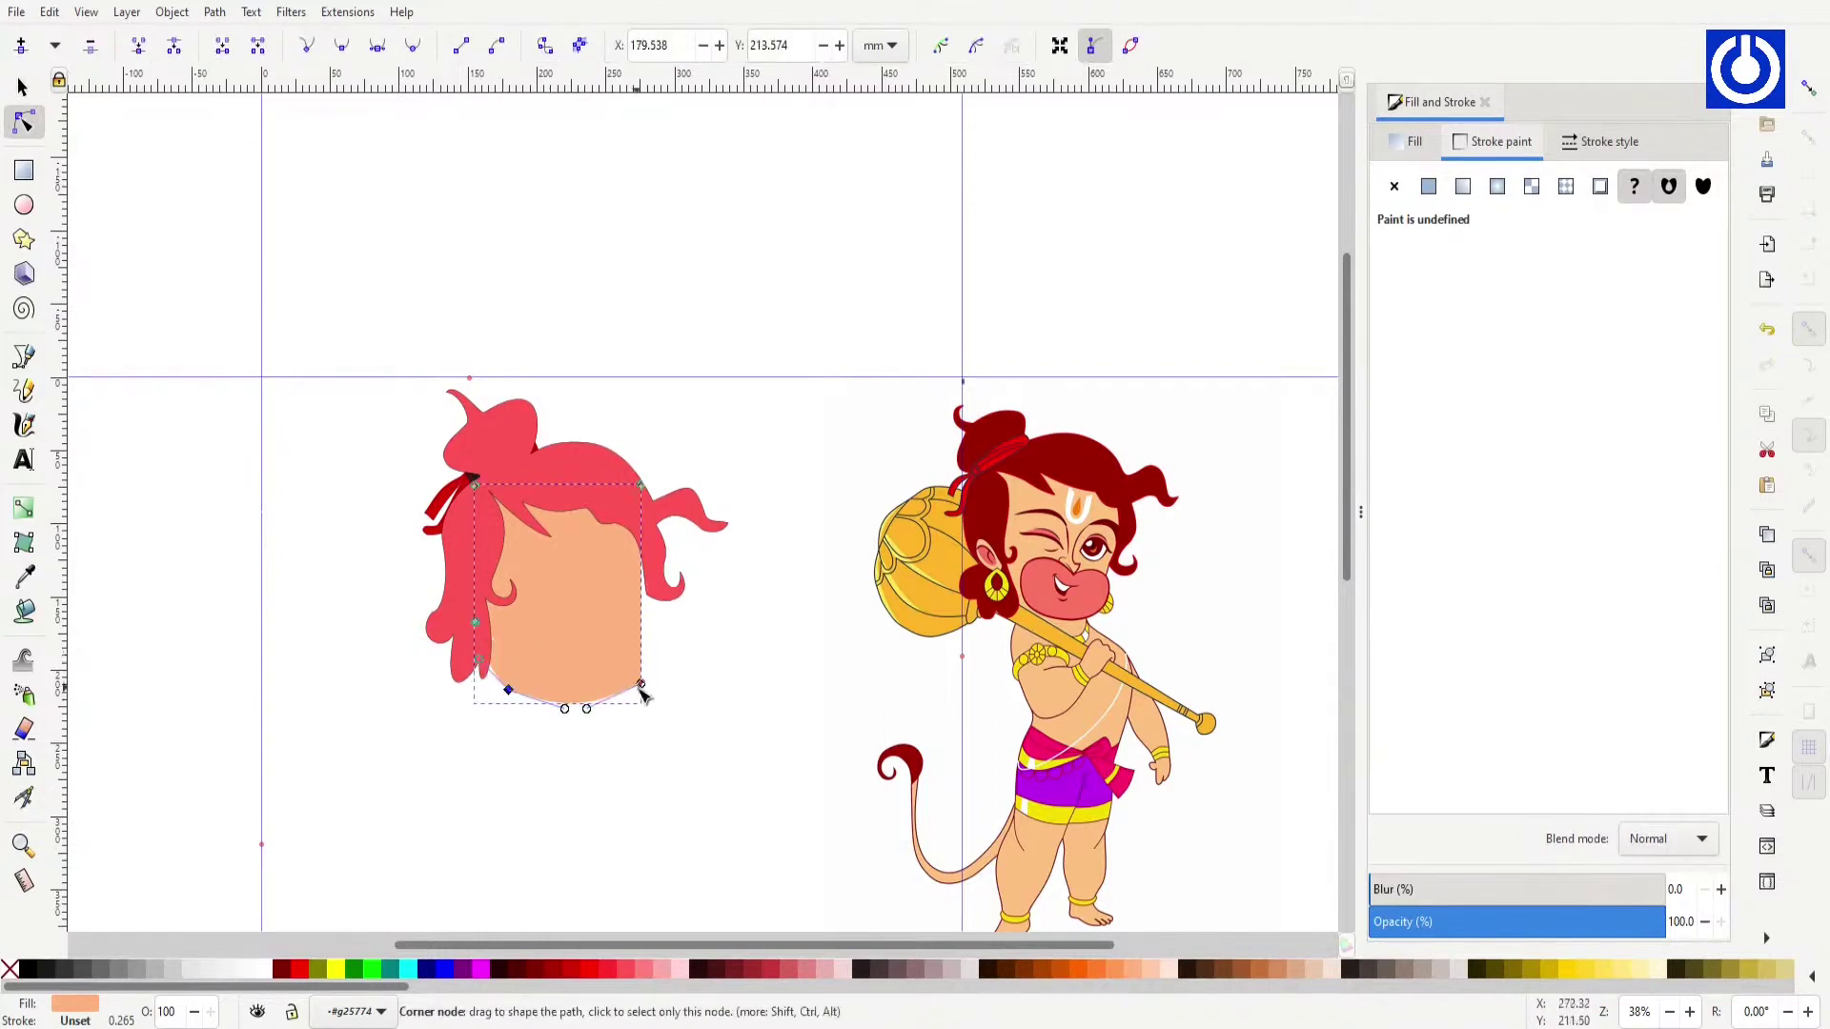
drag(655, 662, 651, 656)
click(508, 689)
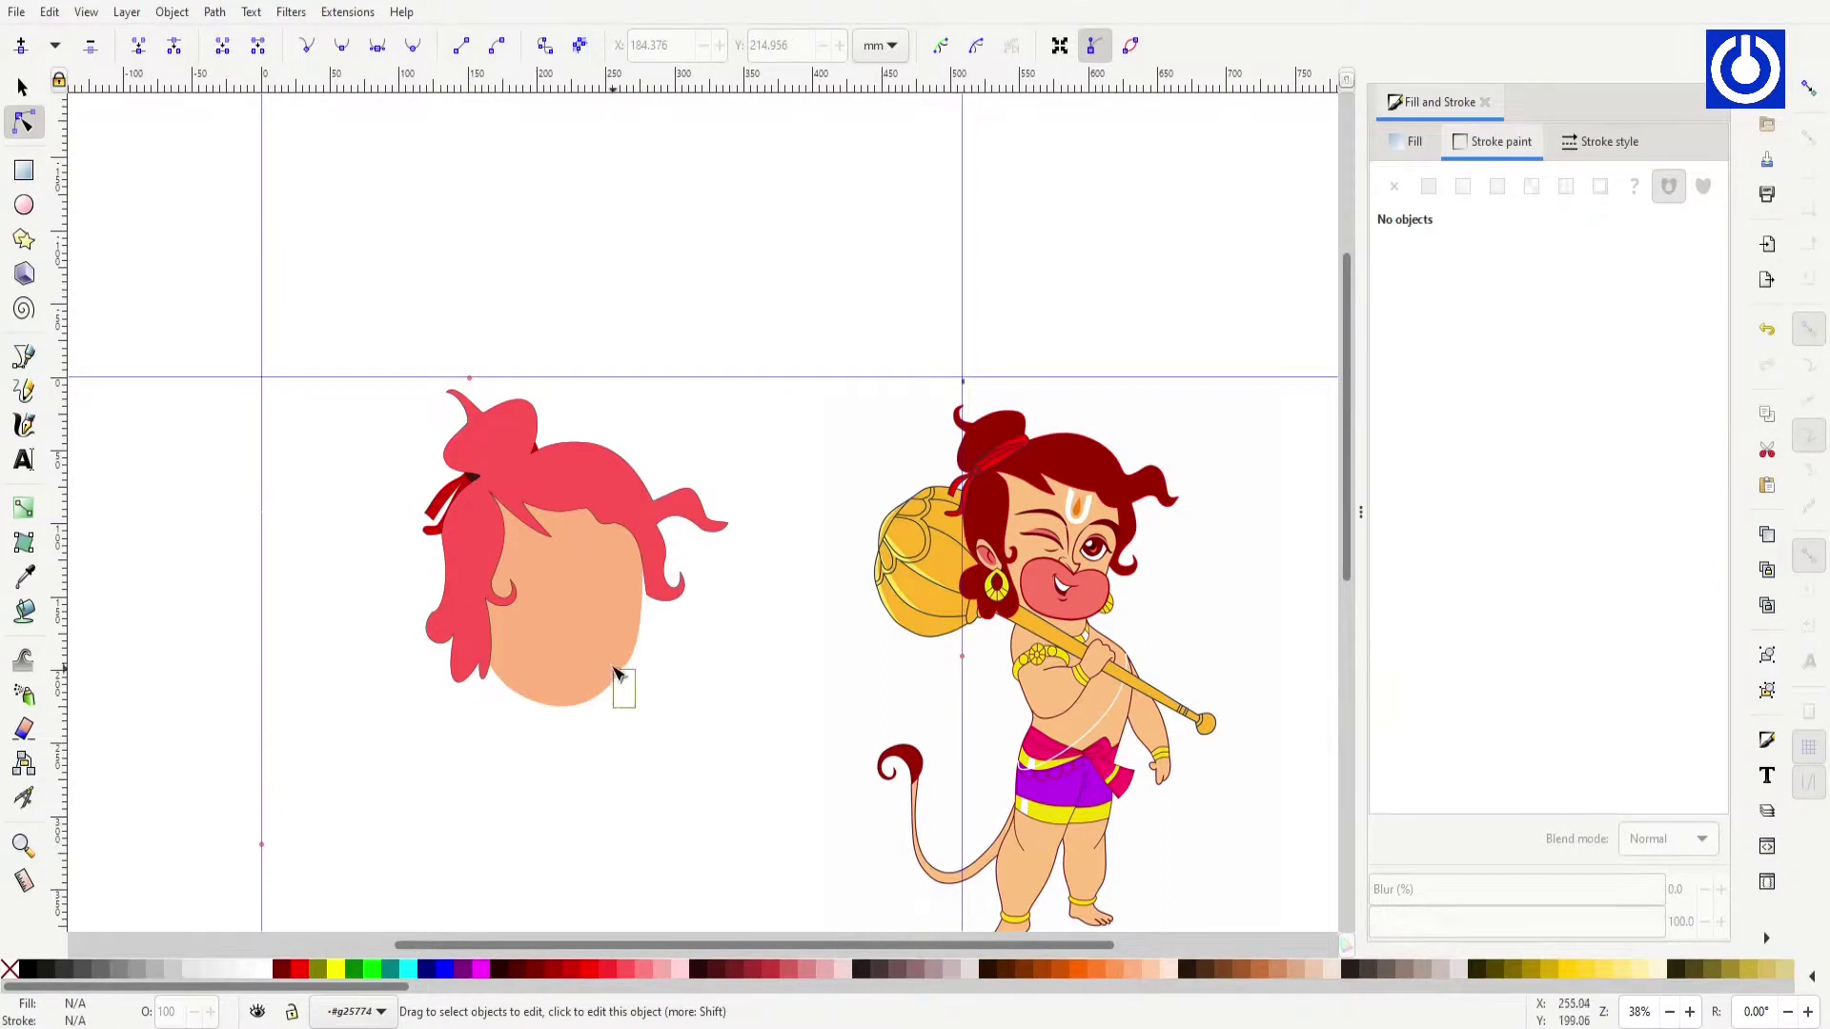
key(r)
drag(436, 735, 566, 815)
Step: Redraw the peach rectangle below the face
drag(507, 744, 523, 762)
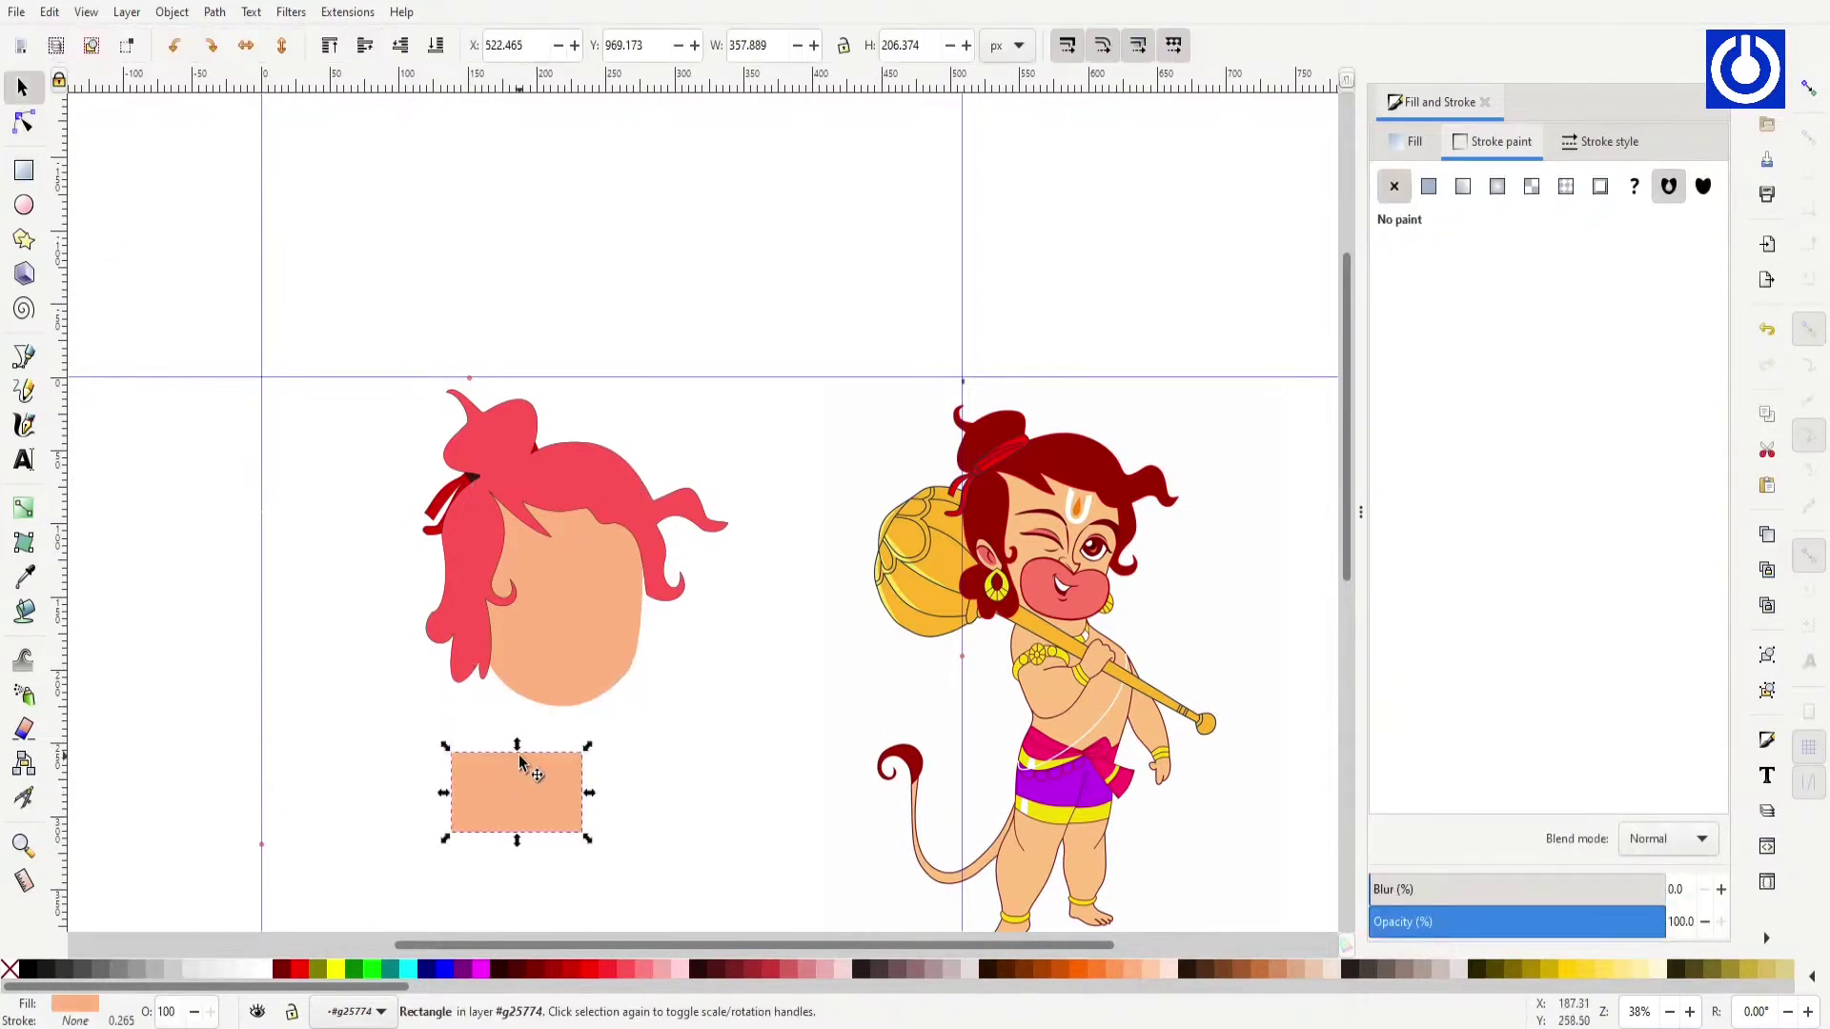
key(n)
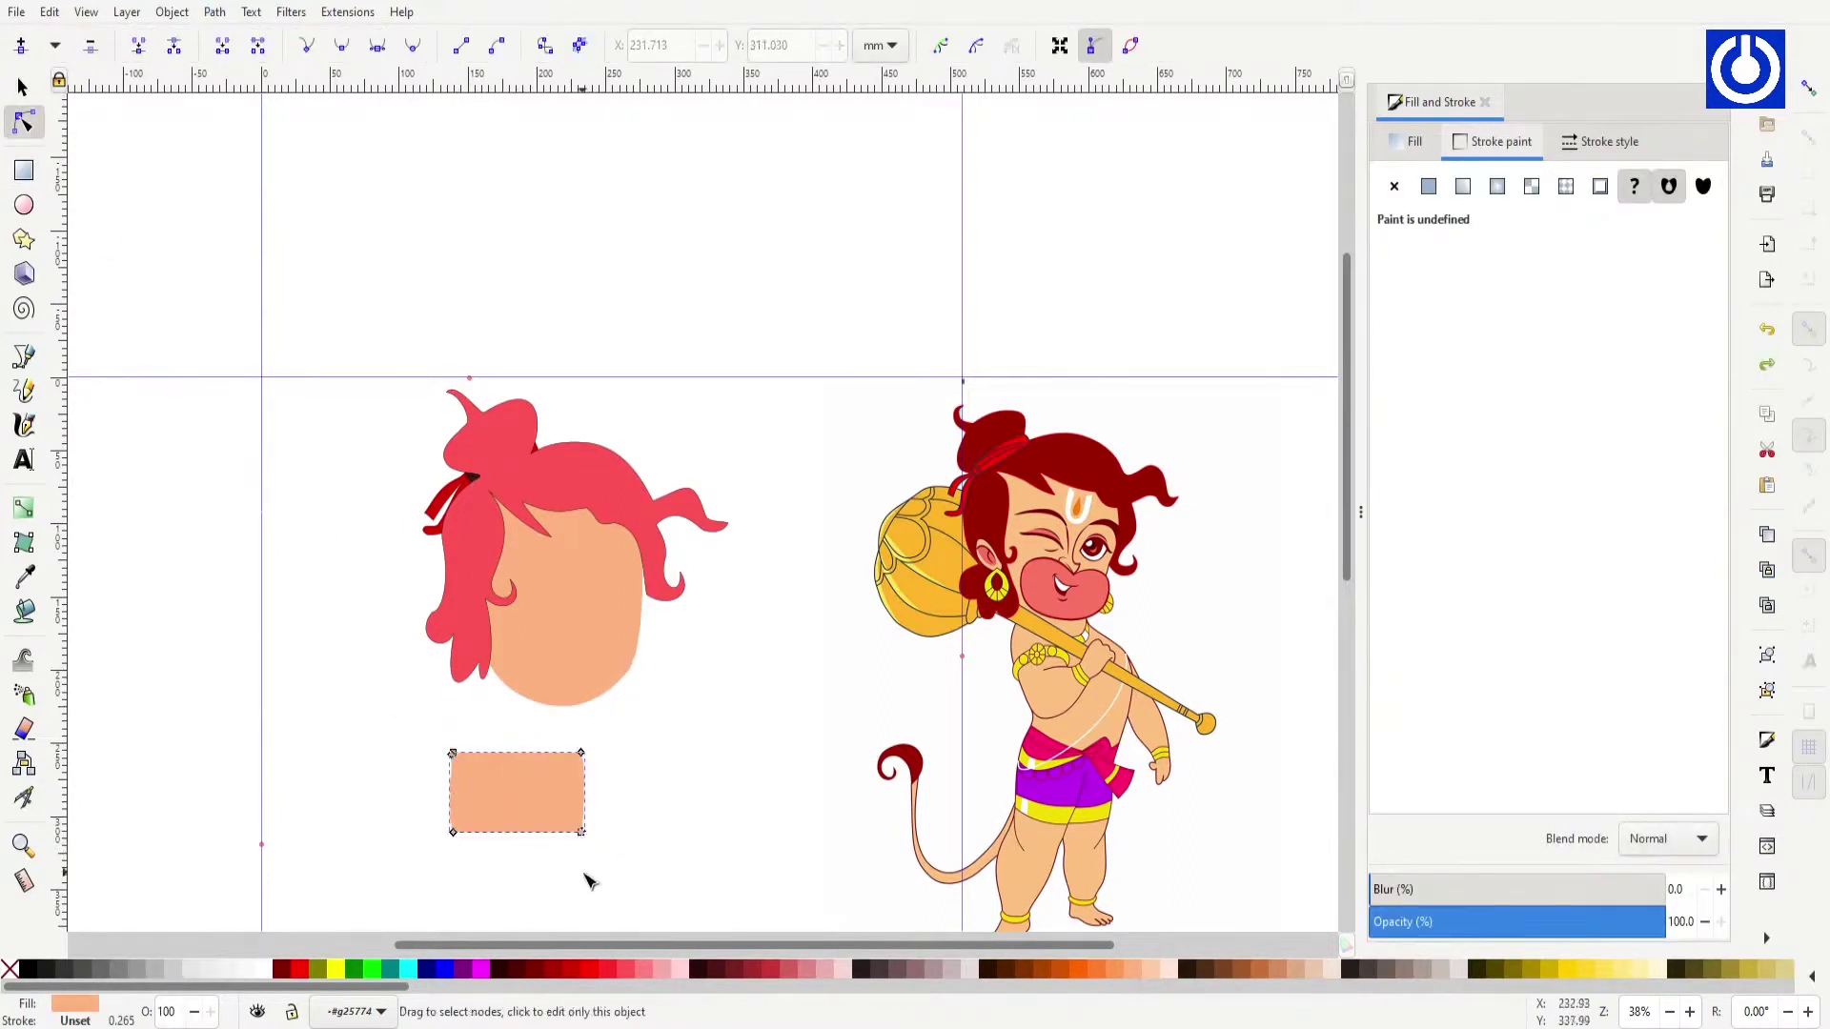
scroll(740, 486, up, 5)
scroll(694, 510, down, 3)
key(Delete)
key(r)
drag(544, 434, 815, 562)
key(s)
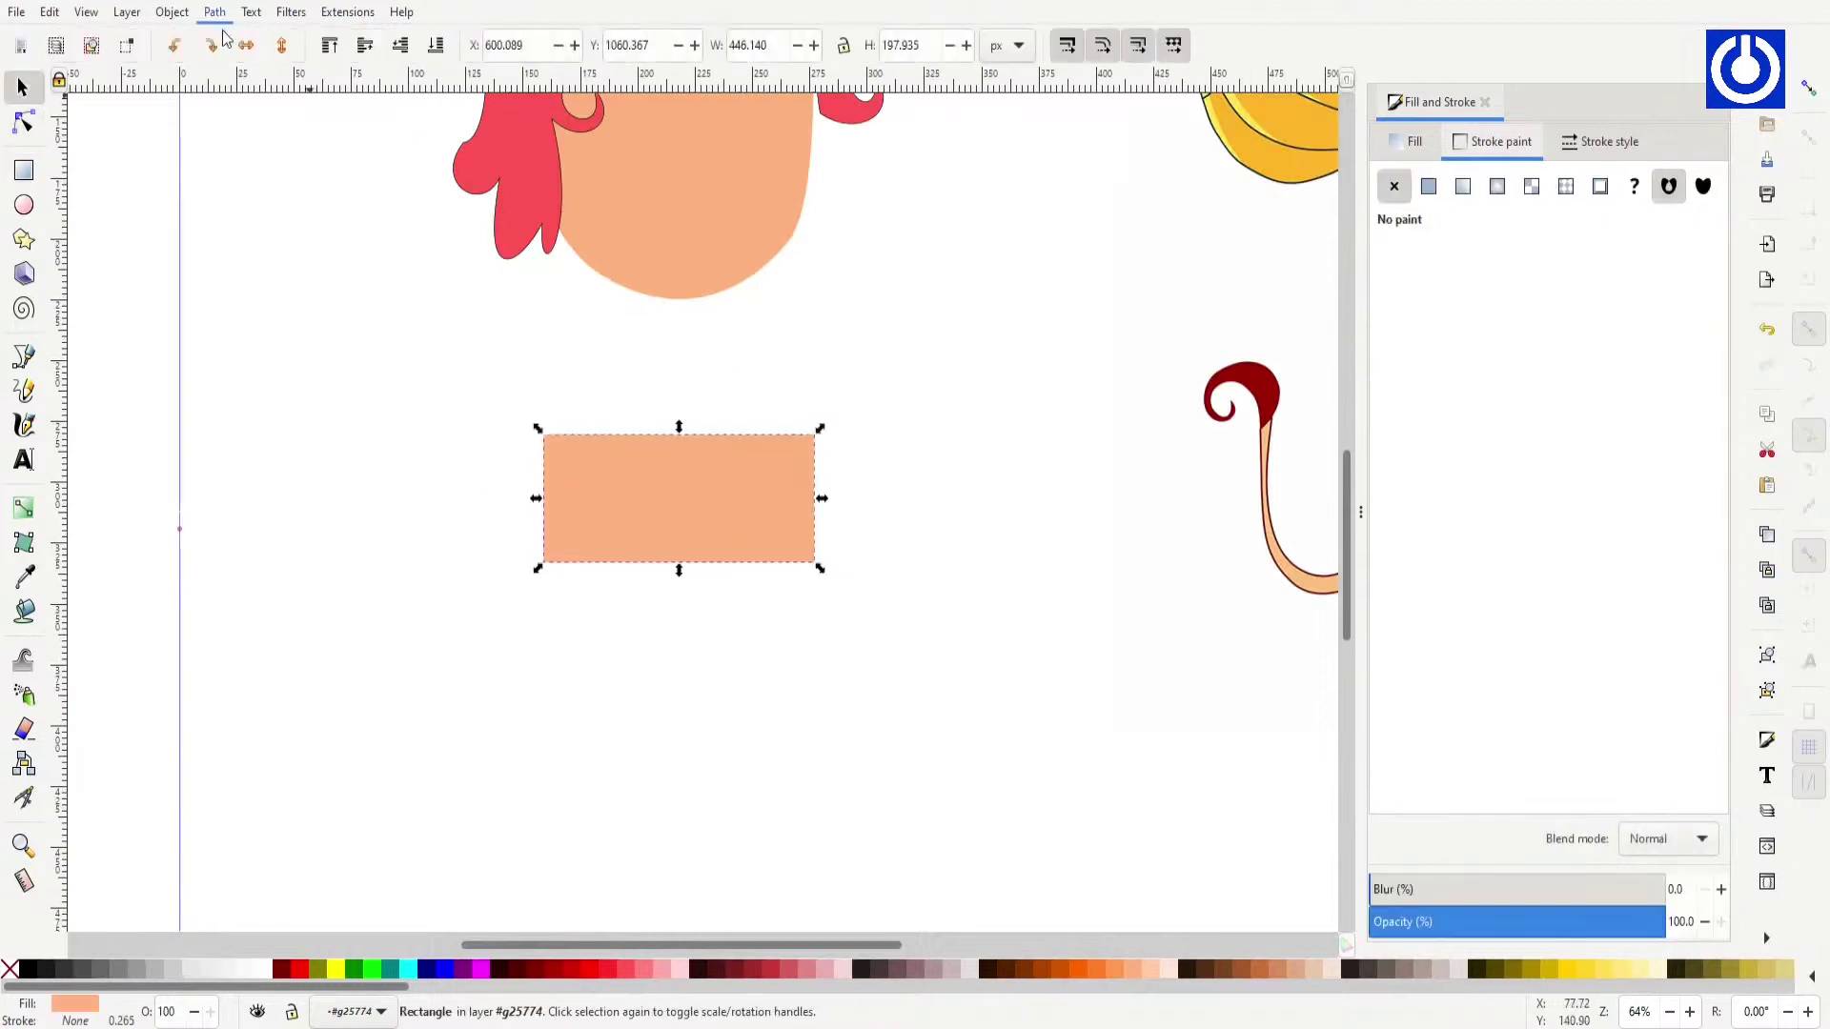
Step: Convert the rectangle to a path and shape it into two top lobes with one curved bottom arc
key(ctrl+shift+c)
key(n)
double_click(679, 435)
drag(679, 435, 679, 453)
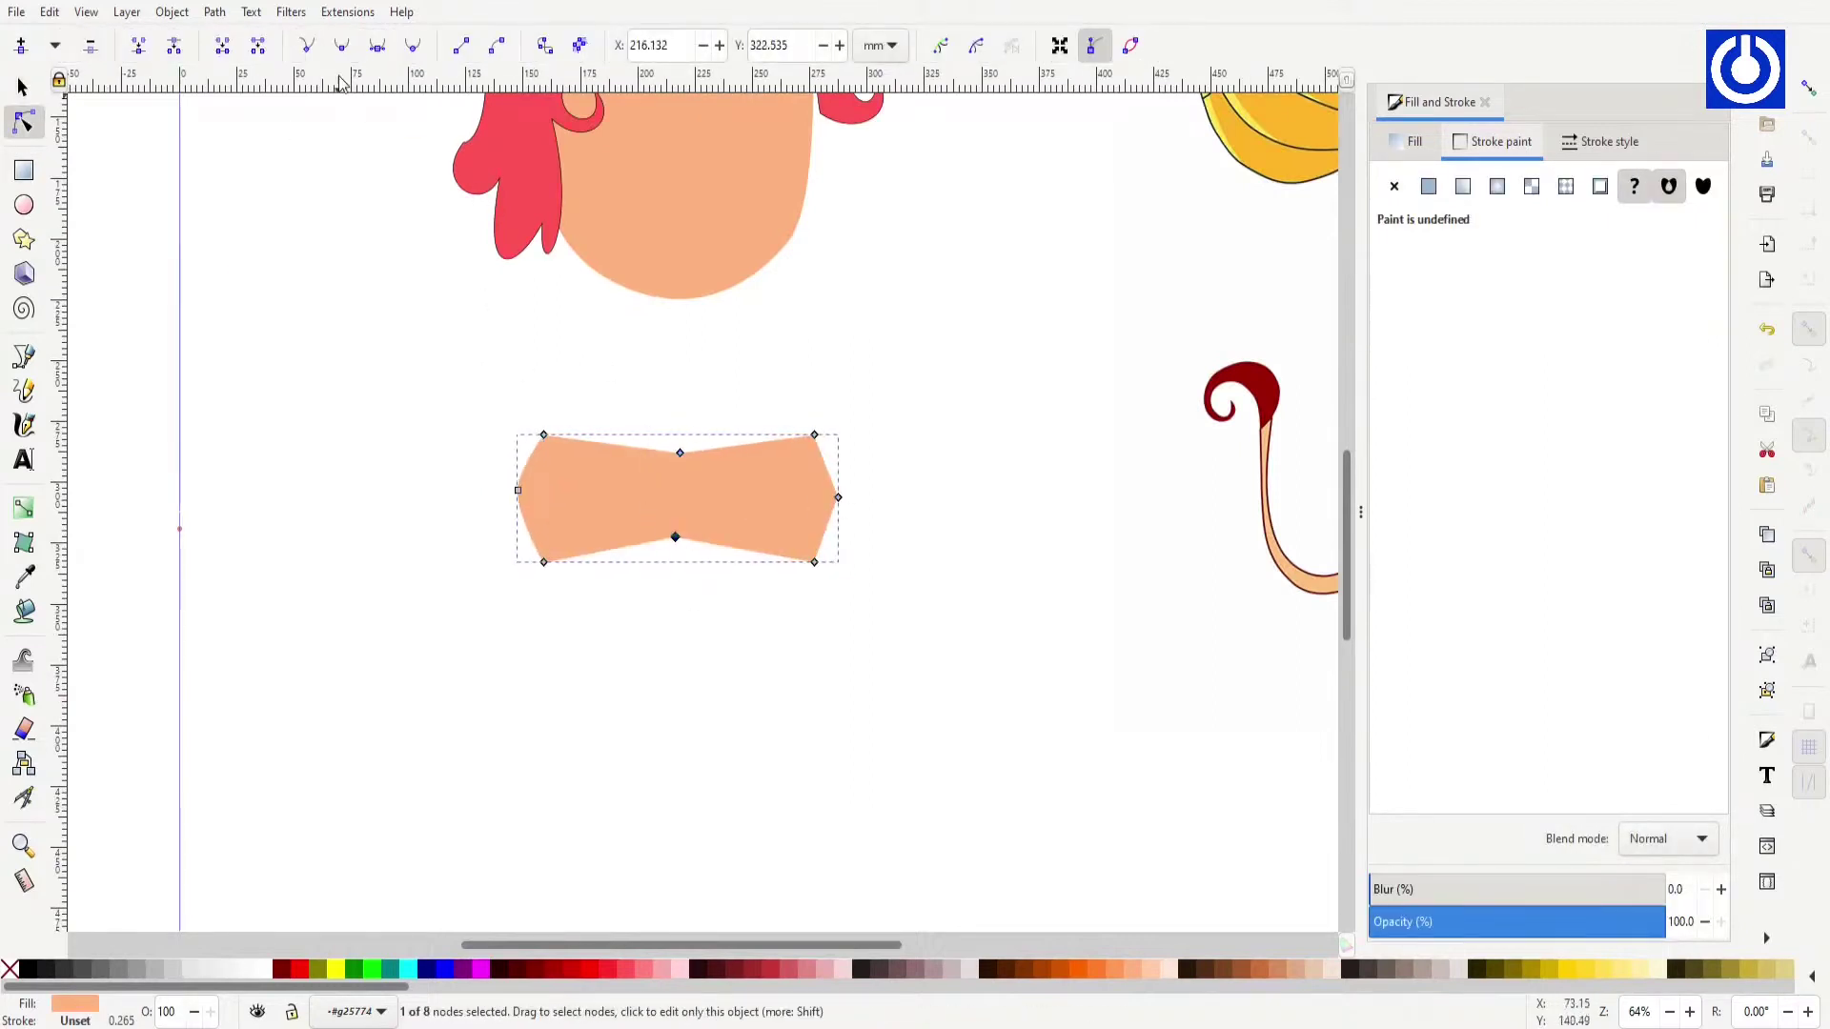
drag(674, 536, 681, 589)
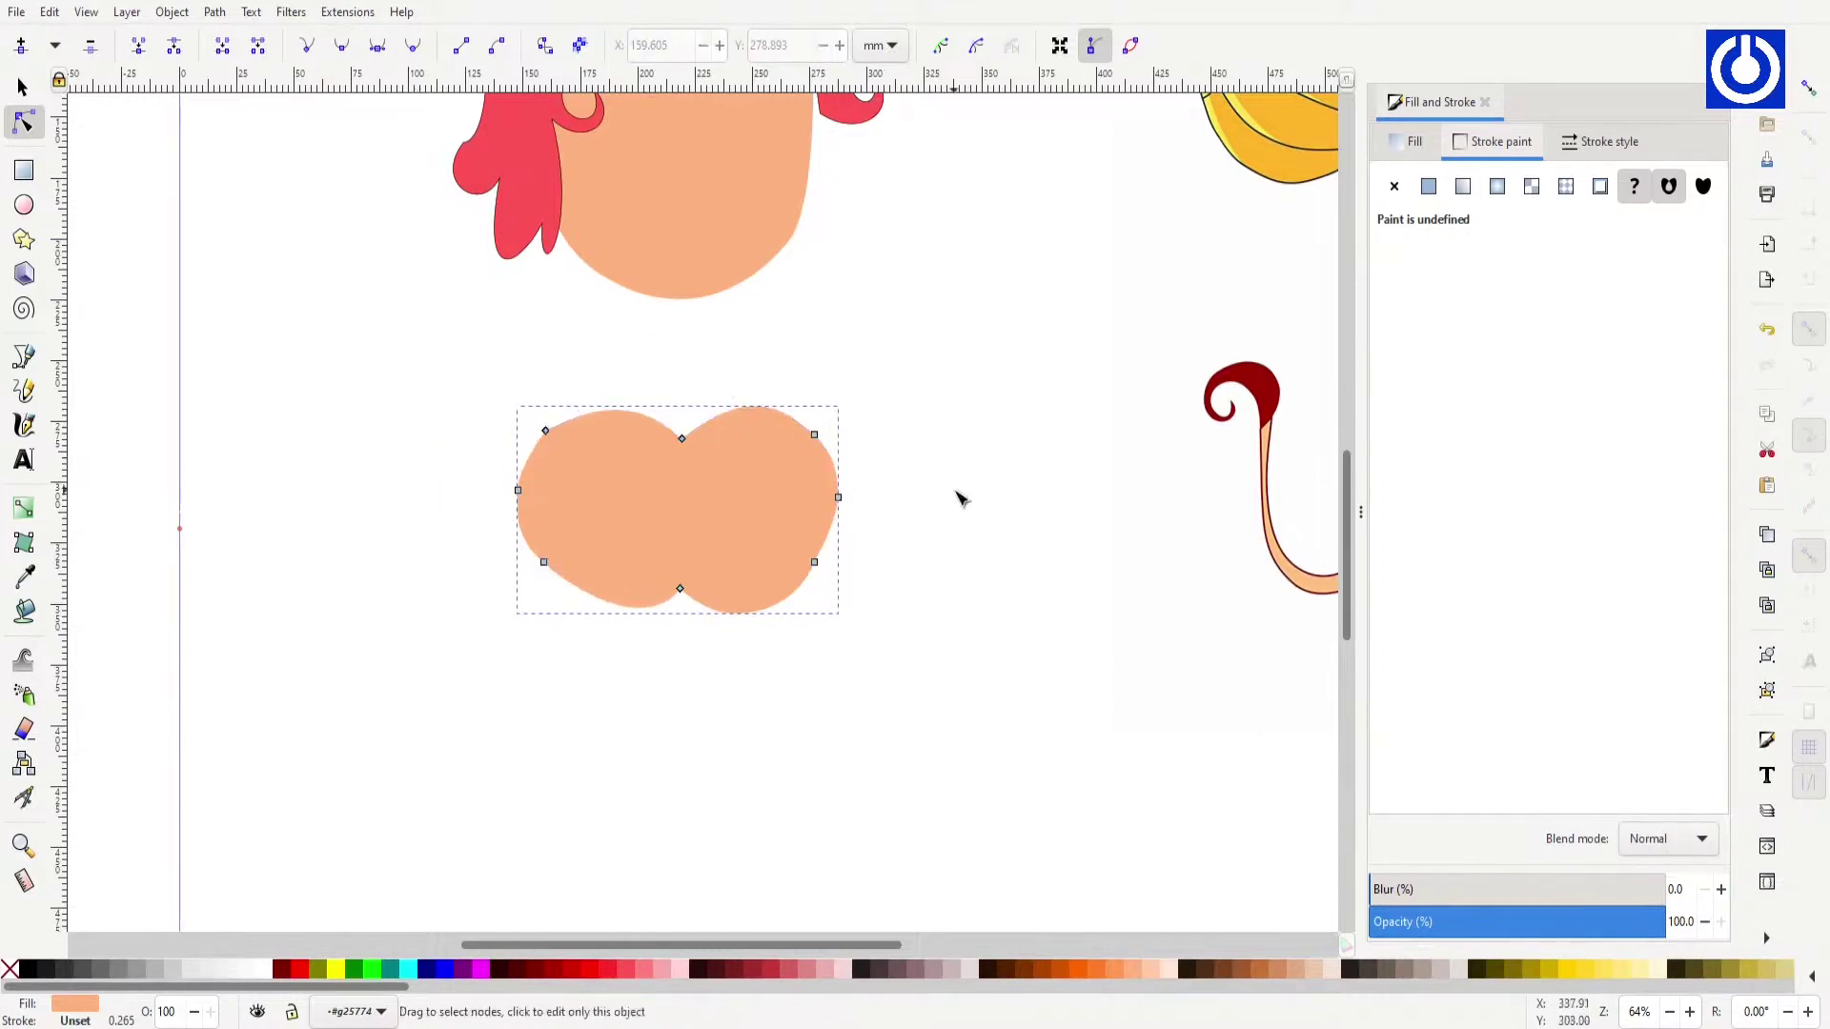
key(minus)
key(Delete)
click(756, 621)
click(613, 543)
Step: Reselect the heart shape and move it up onto the lower face
key(Escape)
click(591, 470)
click(492, 550)
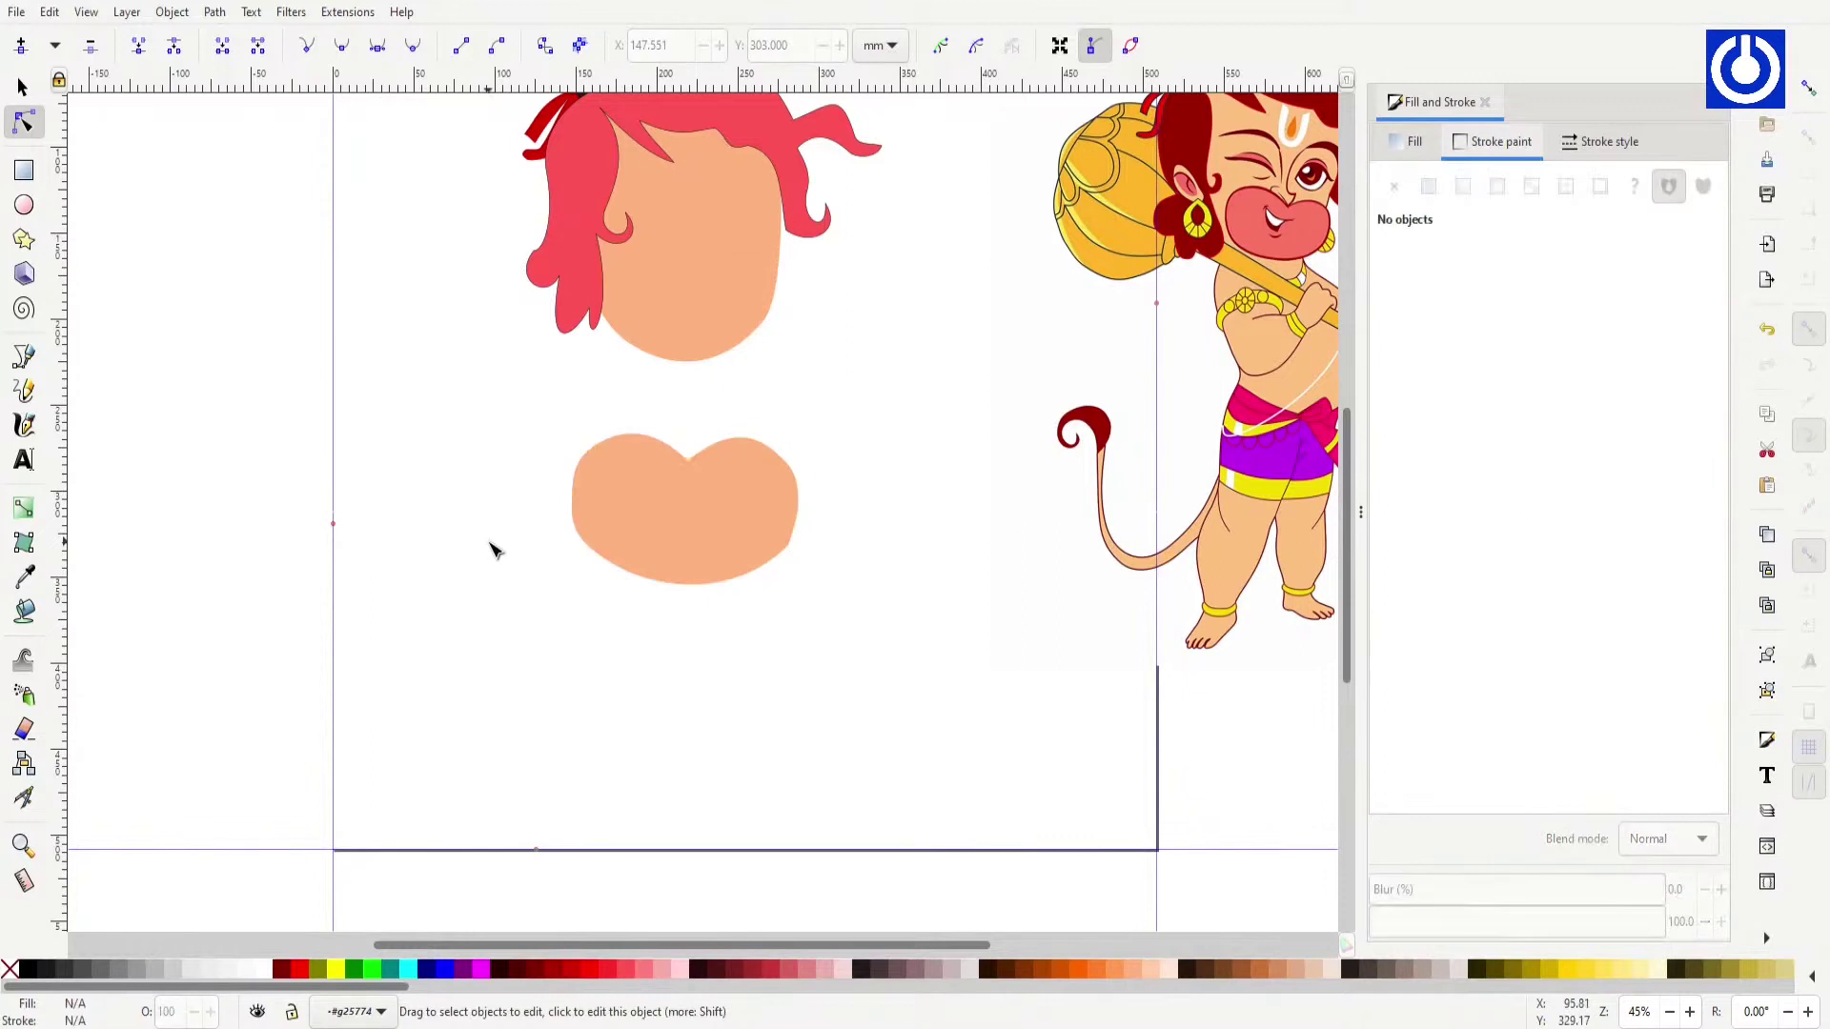
click(787, 554)
click(380, 53)
scroll(808, 527, up, 4)
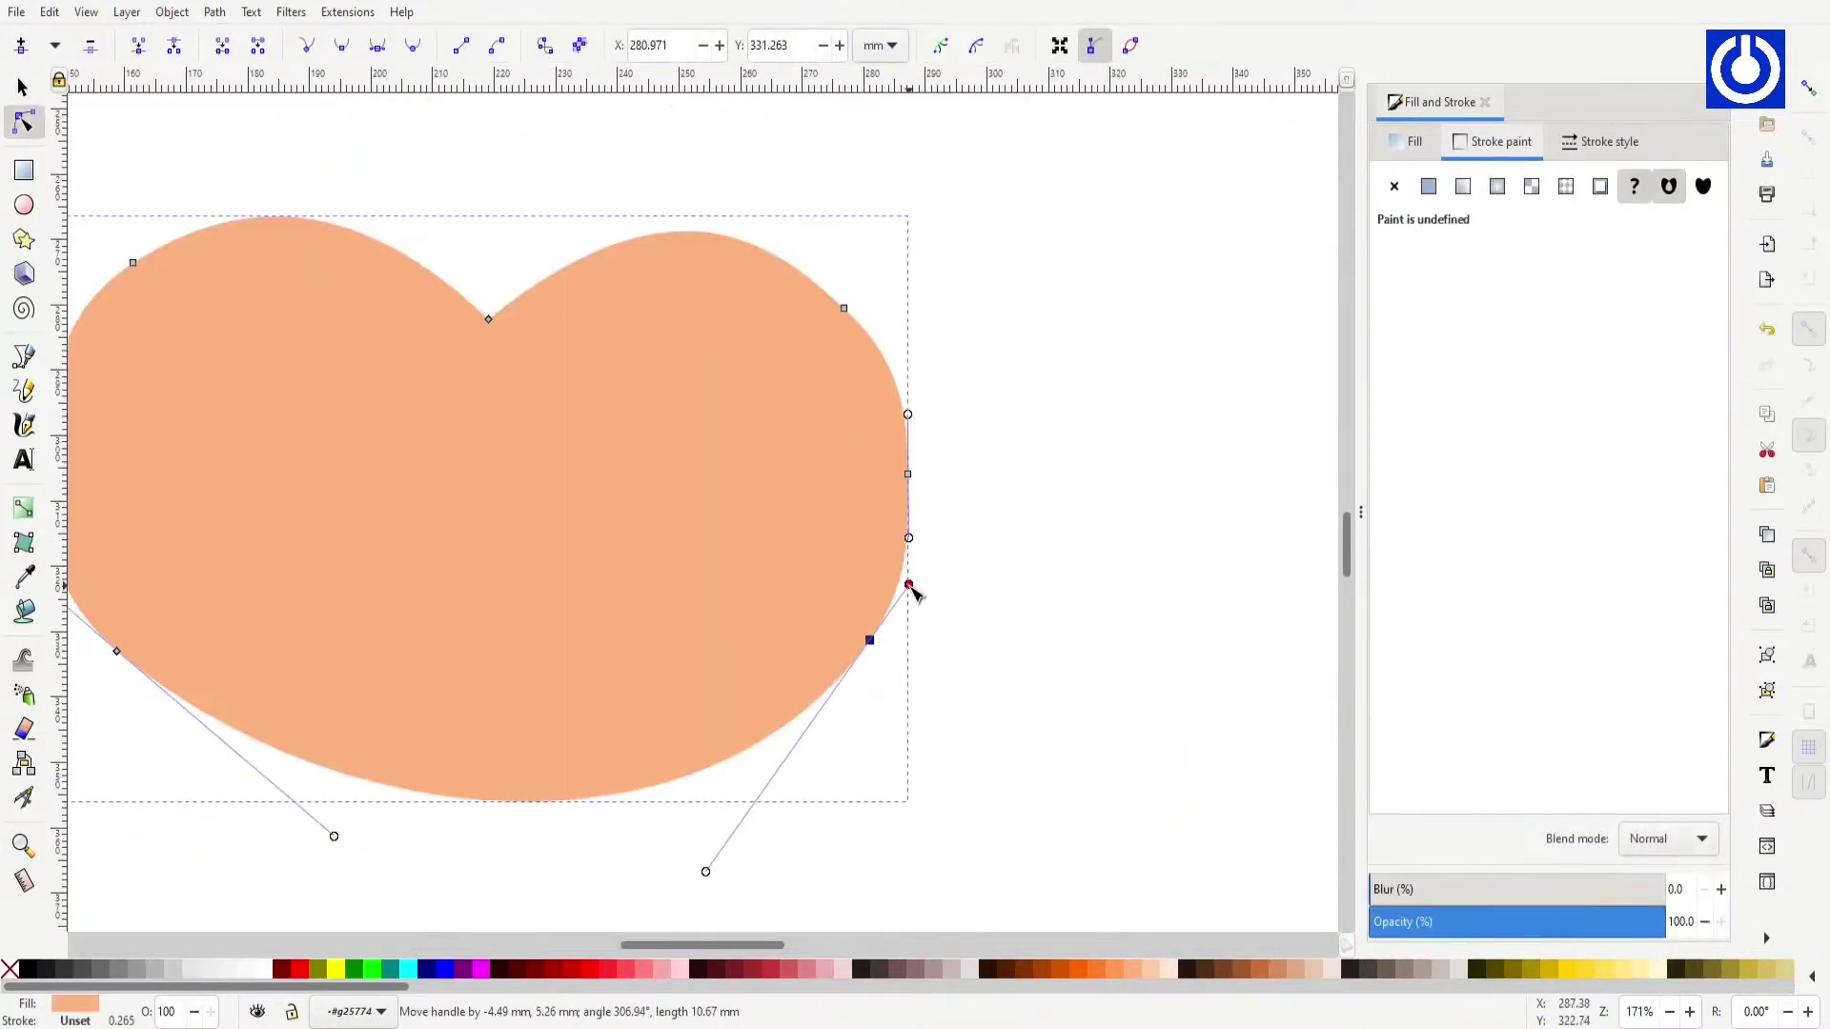
scroll(905, 583, down, 4)
key(s)
drag(708, 513, 724, 357)
Step: Select the muzzle inside the head group, shrink it slightly and tilt it
key(ctrl+shift+l)
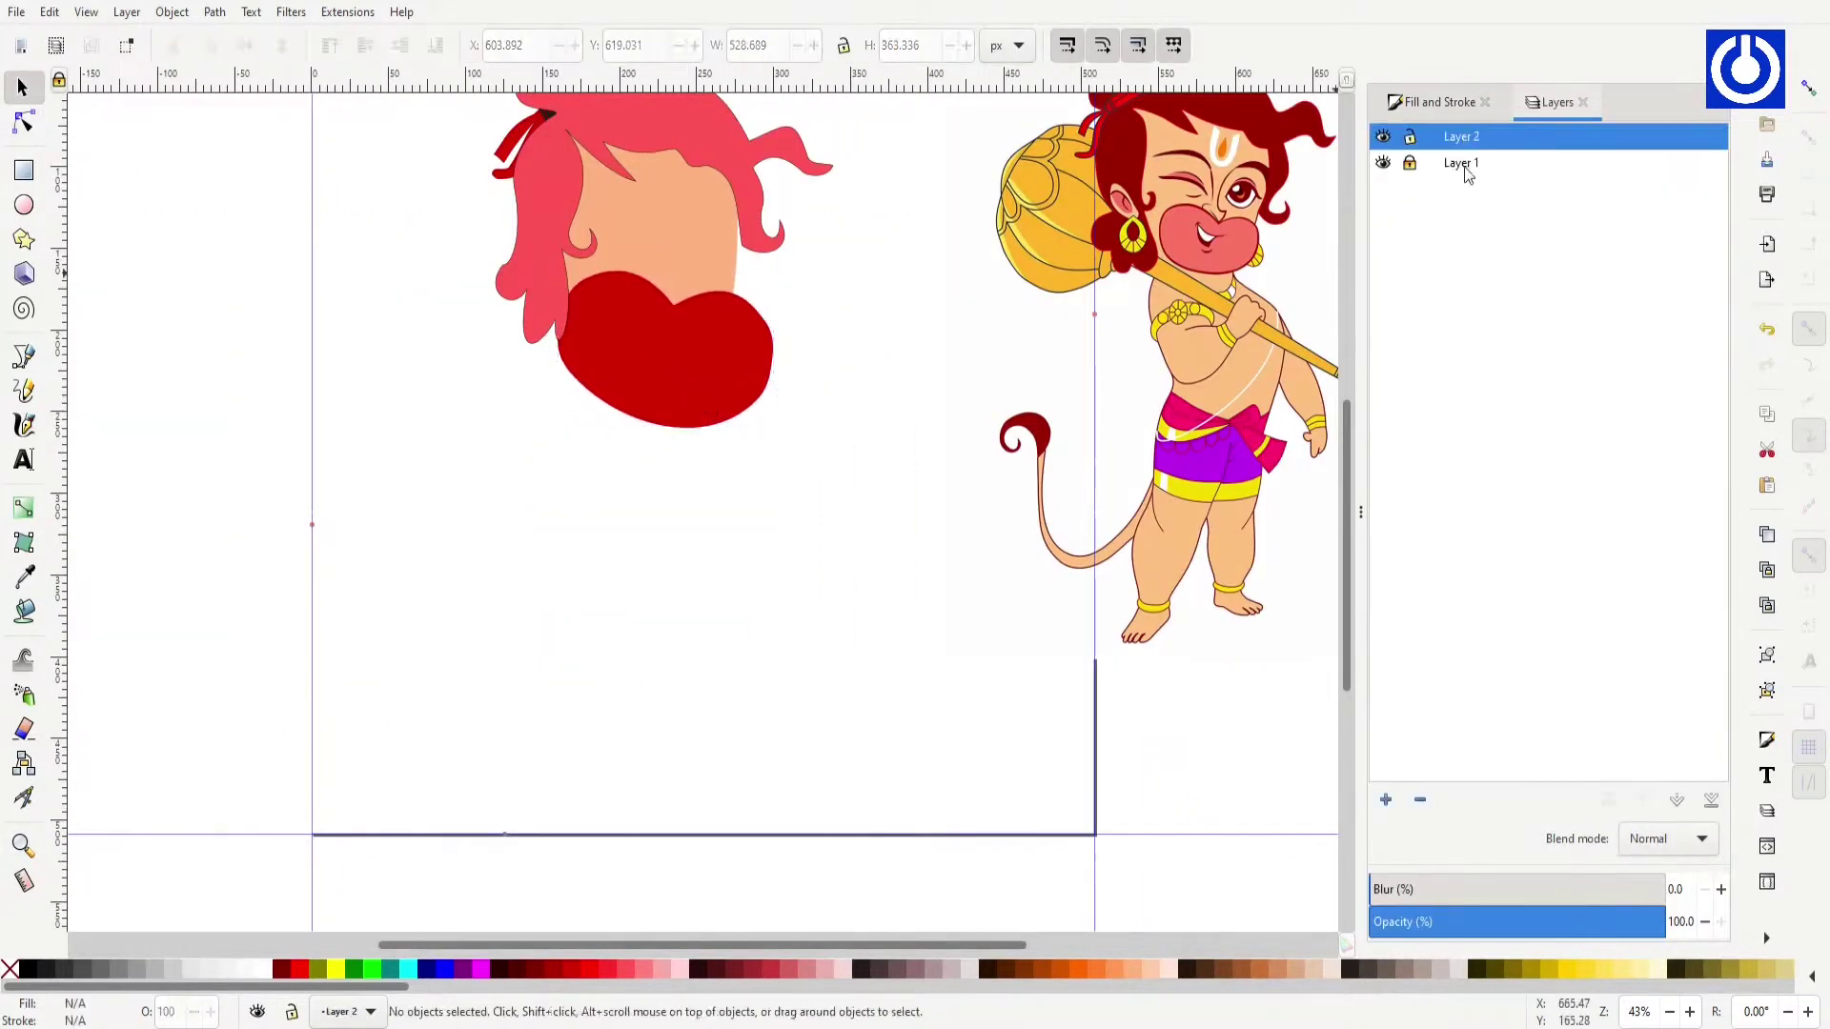
scroll(1337, 686, up, 5)
ctrl+click(654, 539)
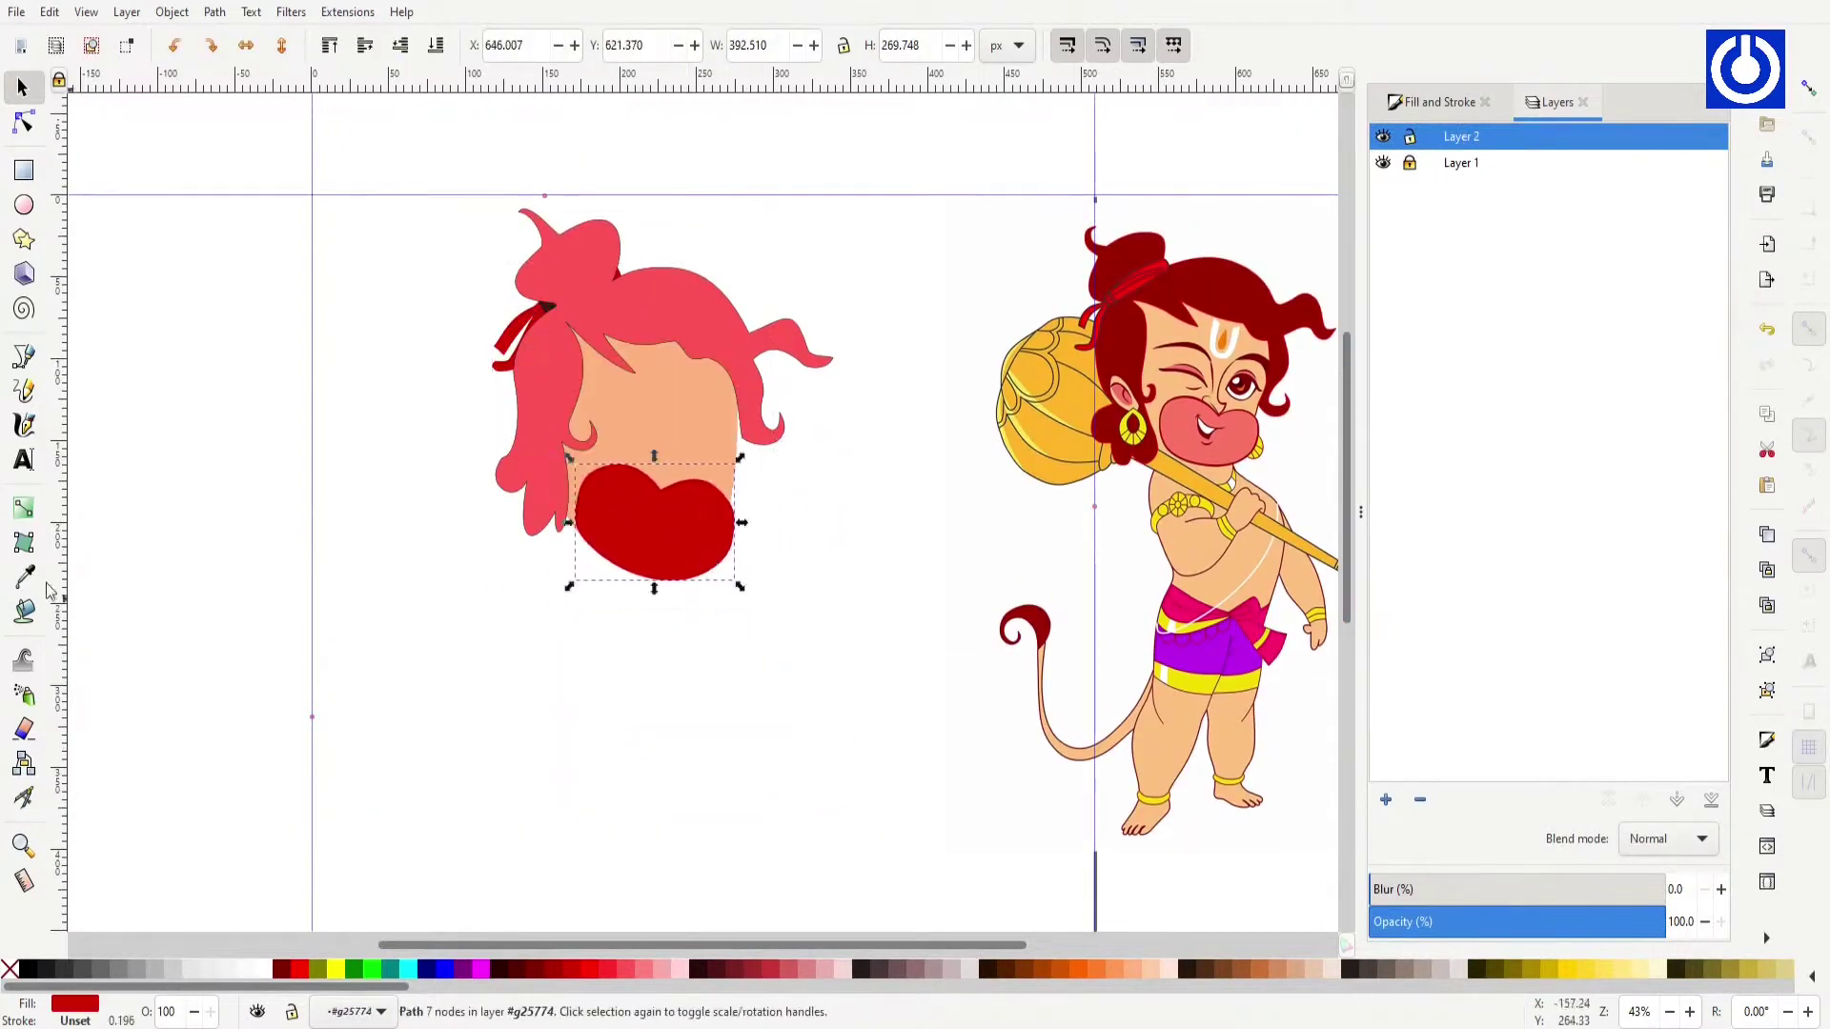
drag(665, 544, 658, 540)
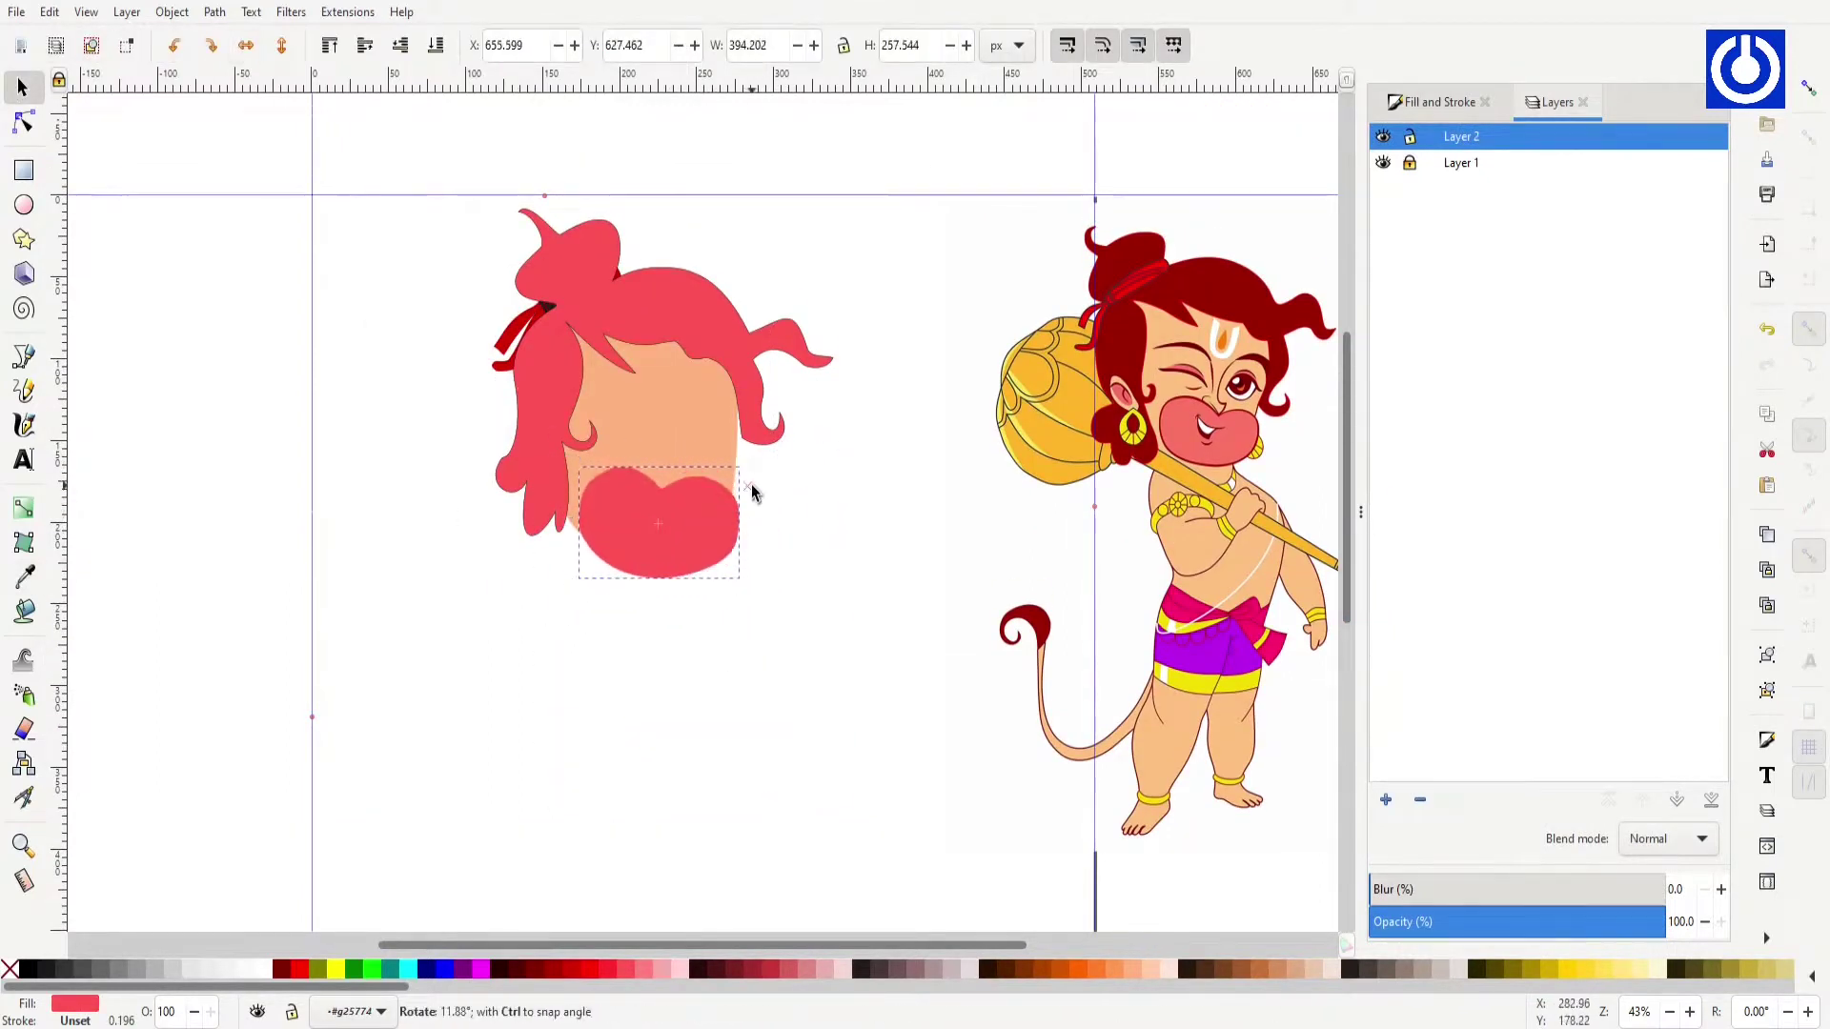
drag(752, 492, 748, 482)
Step: Open Fill and Stroke and reselect the muzzle within the hair-and-face group
key(ctrl+shift+f)
click(860, 586)
click(505, 329)
click(454, 204)
click(491, 274)
ctrl+click(695, 519)
double_click(733, 458)
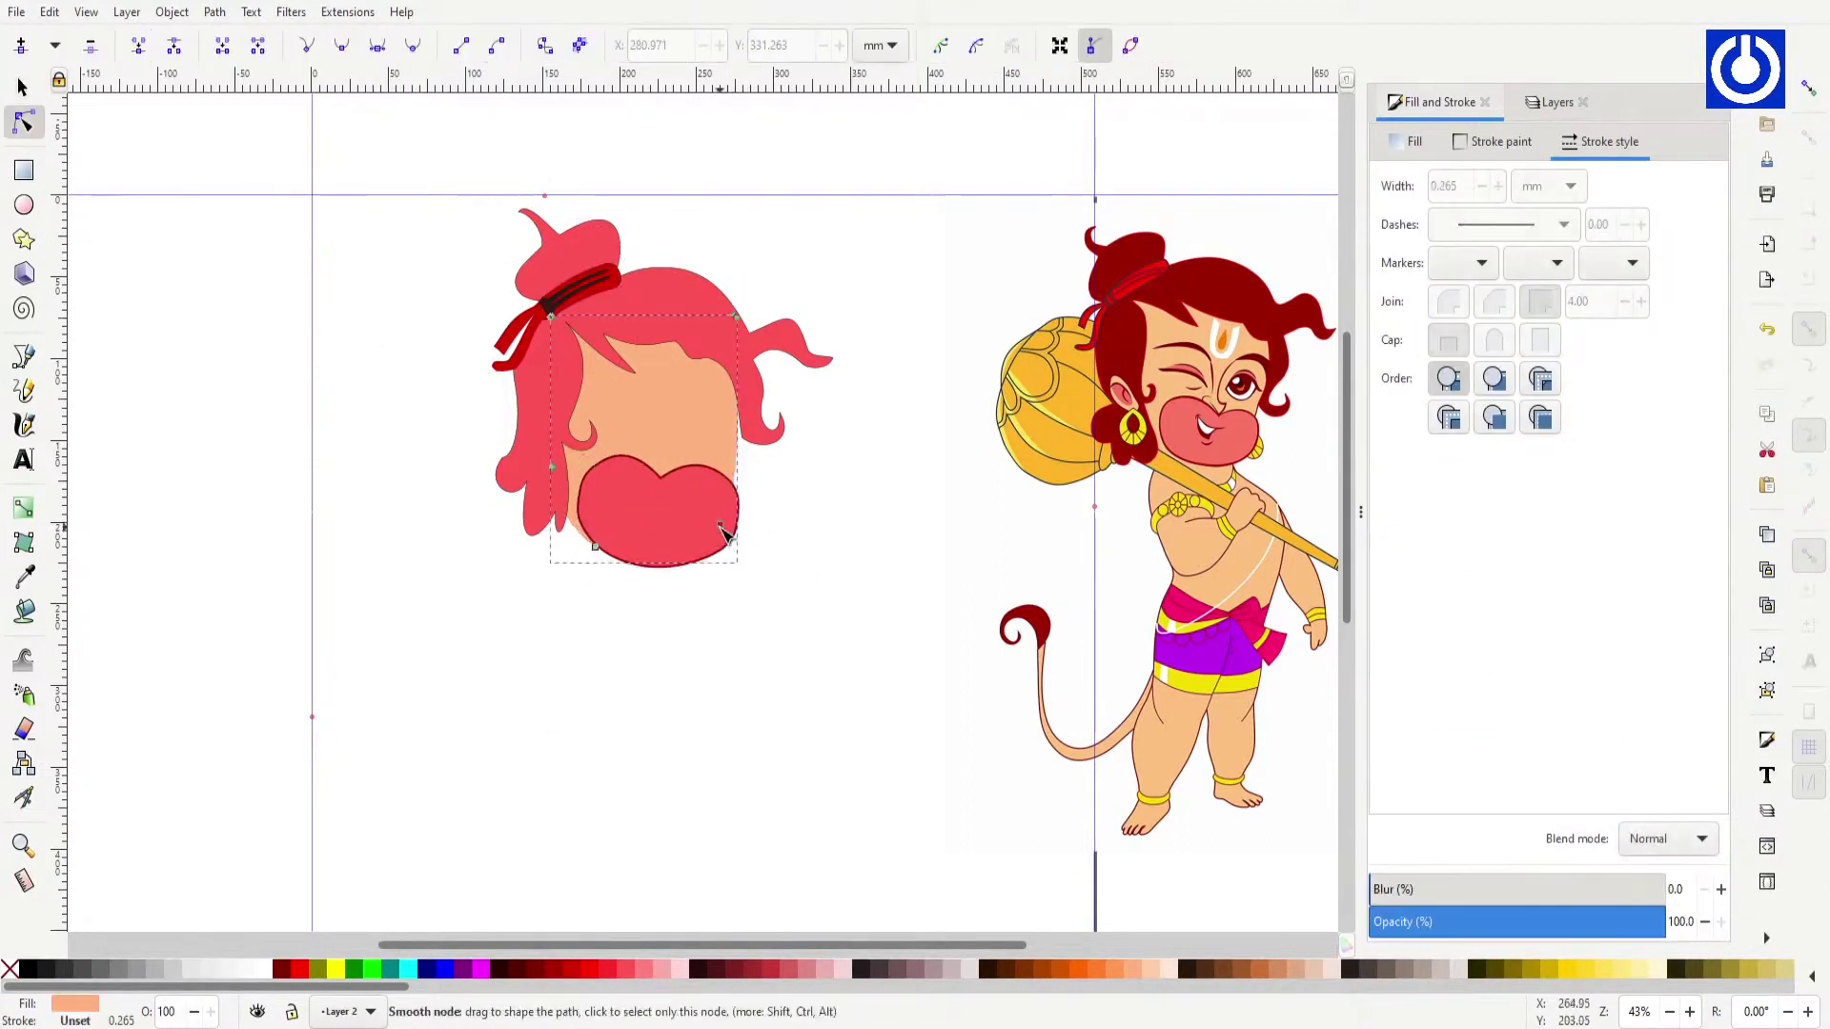
Step: Zoom in on the head alongside the reference
key(s)
click(654, 339)
key(Escape)
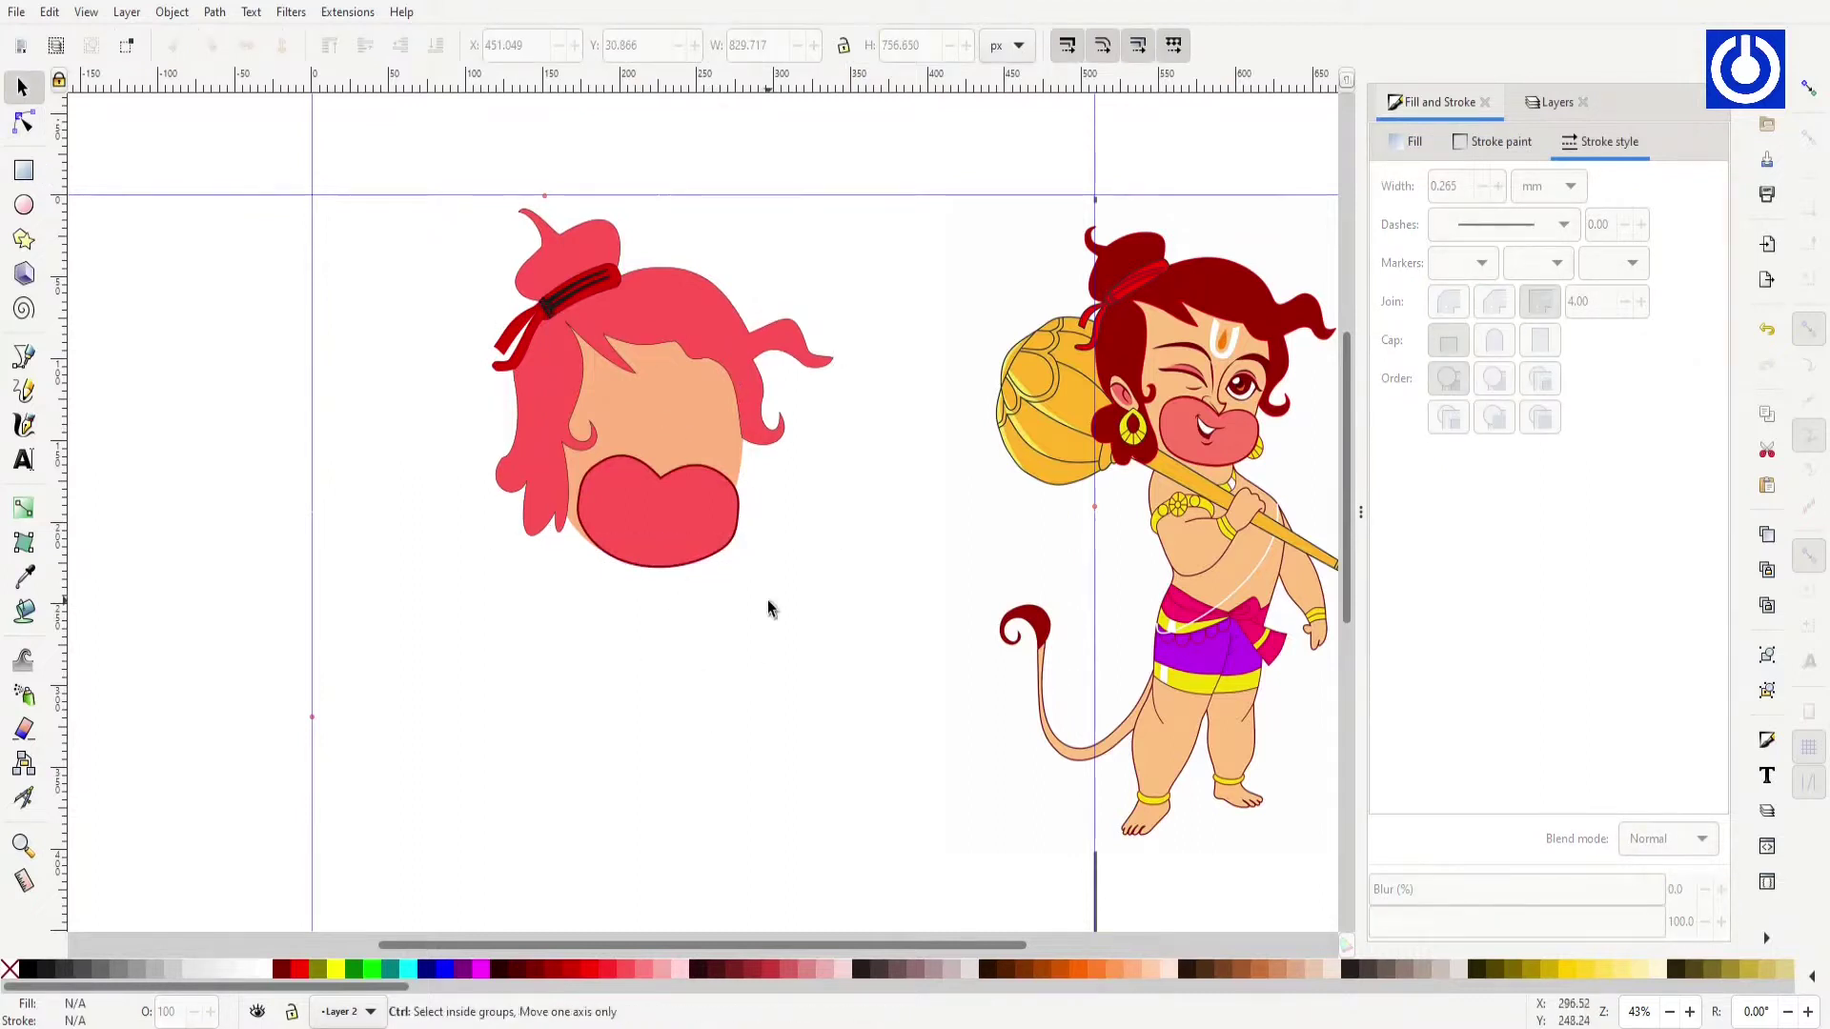
key(z)
drag(354, 150, 837, 452)
Step: Draw a thin dark red rectangle and move it onto the face
key(r)
drag(615, 503, 713, 550)
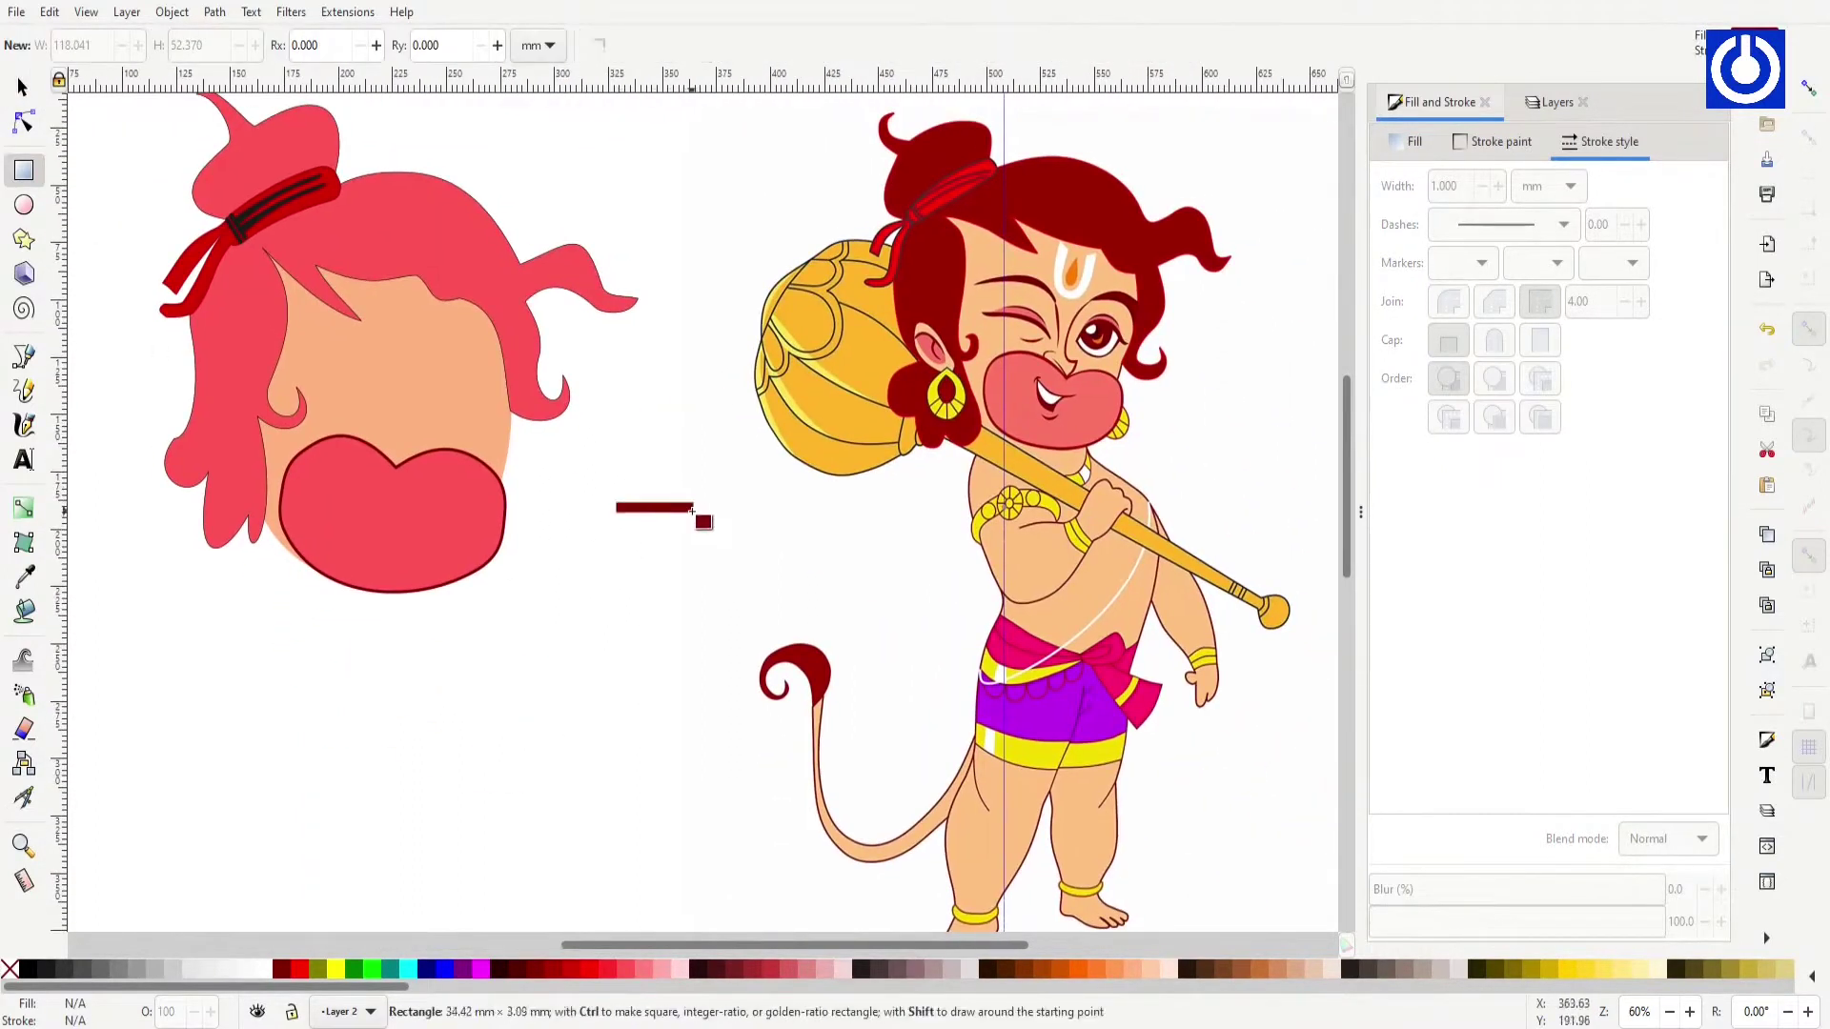
key(s)
click(1415, 142)
click(1494, 141)
key(n)
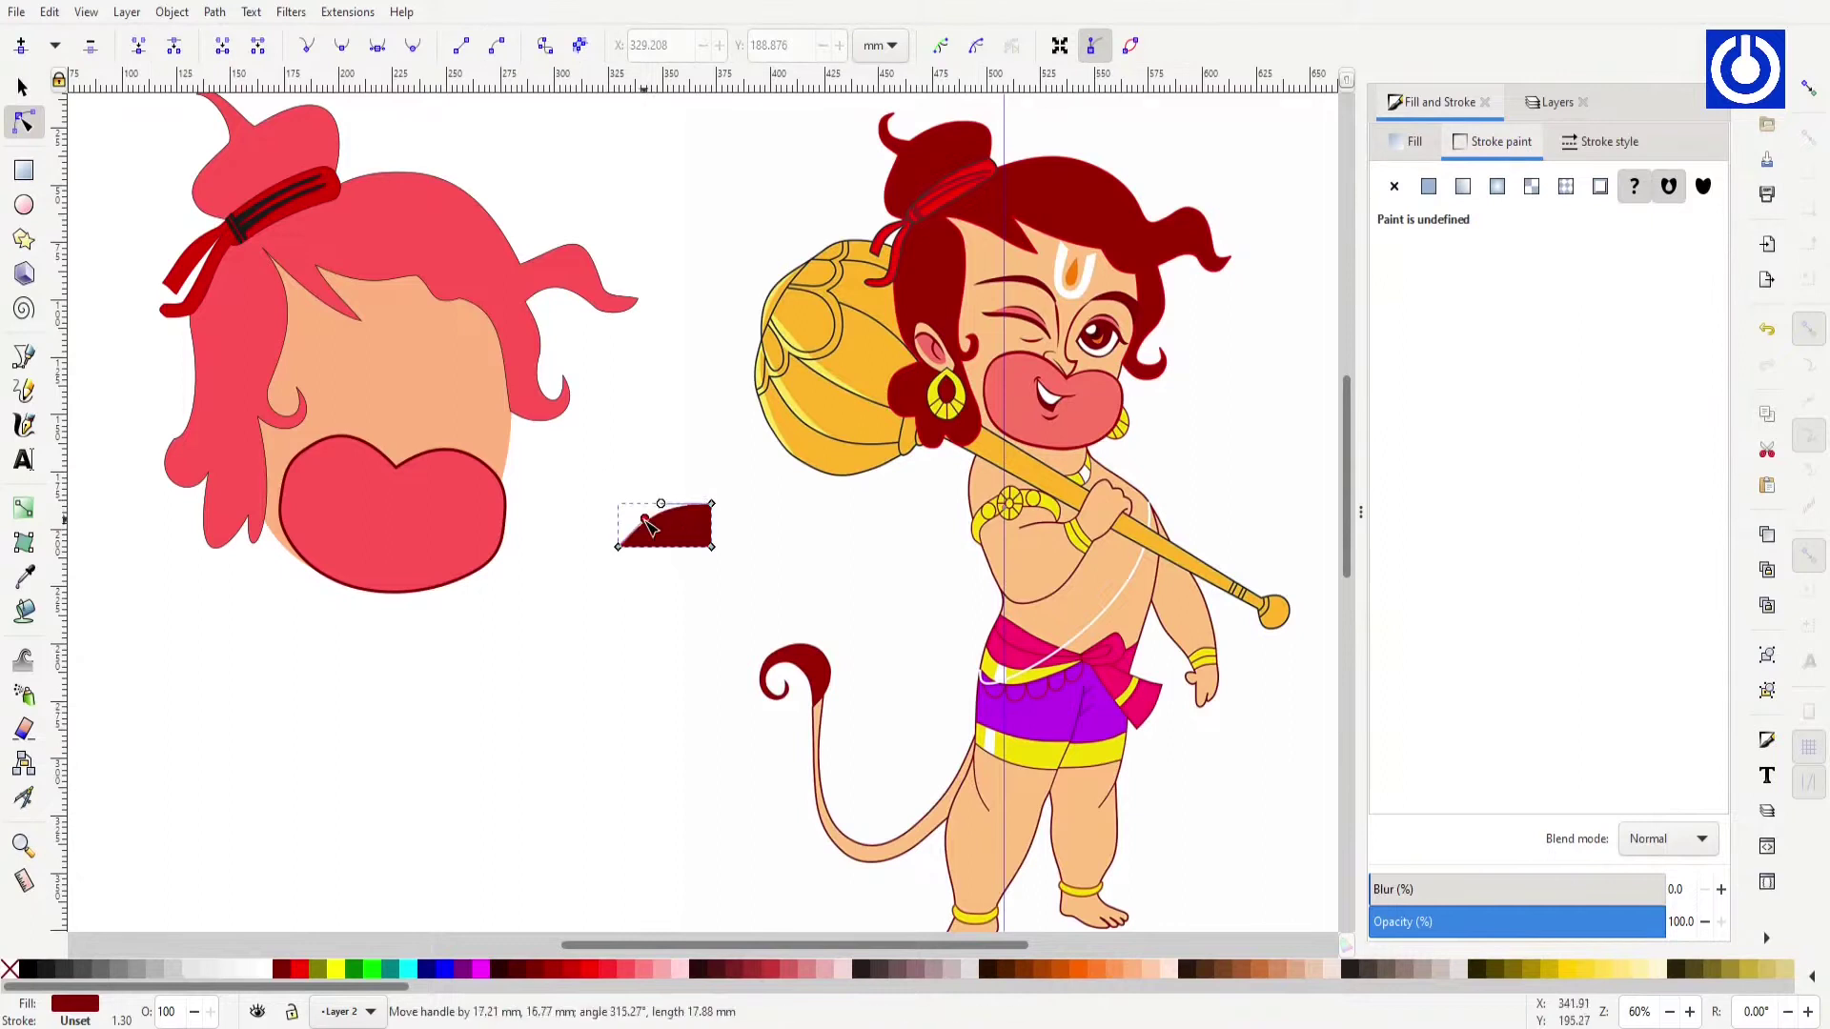
drag(705, 561, 502, 377)
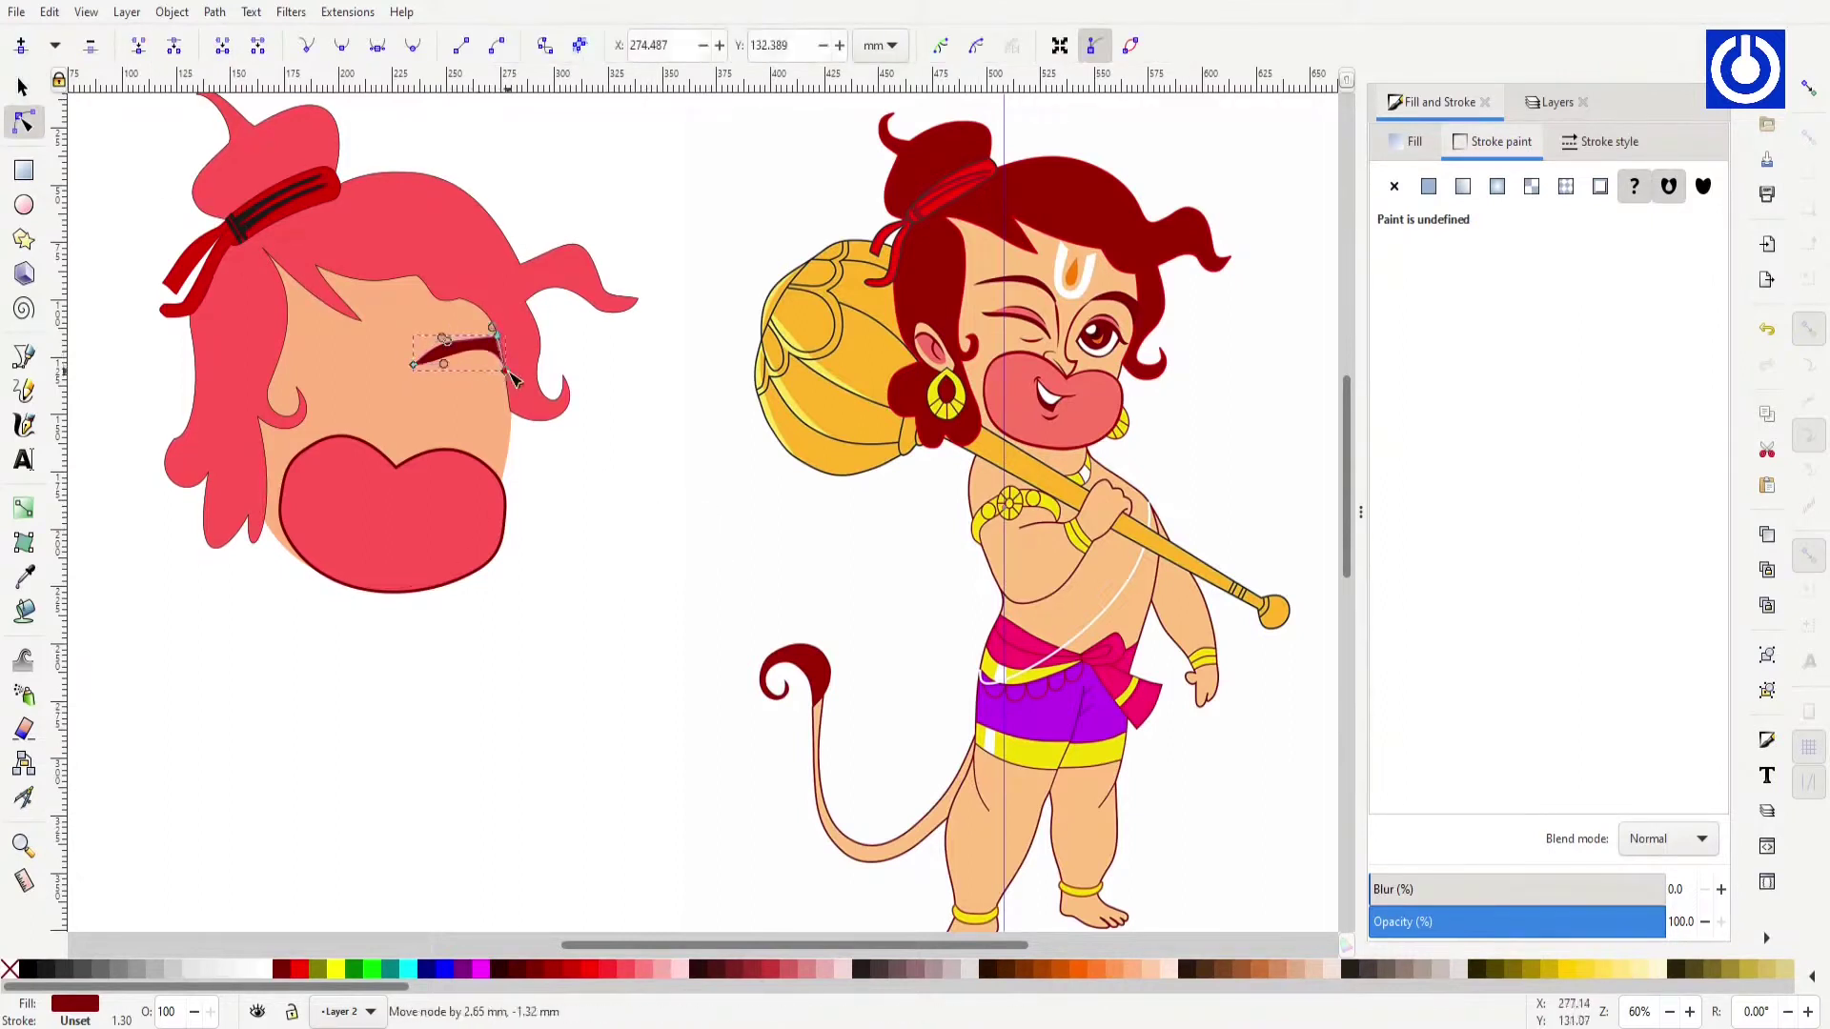
Step: Bend the dark red shape into an arched eyebrow
scroll(512, 379, up, 5)
mouse_move(890, 633)
mouse_down()
mouse_move(747, 653)
mouse_move(734, 728)
mouse_up()
scroll(943, 753, down, 5)
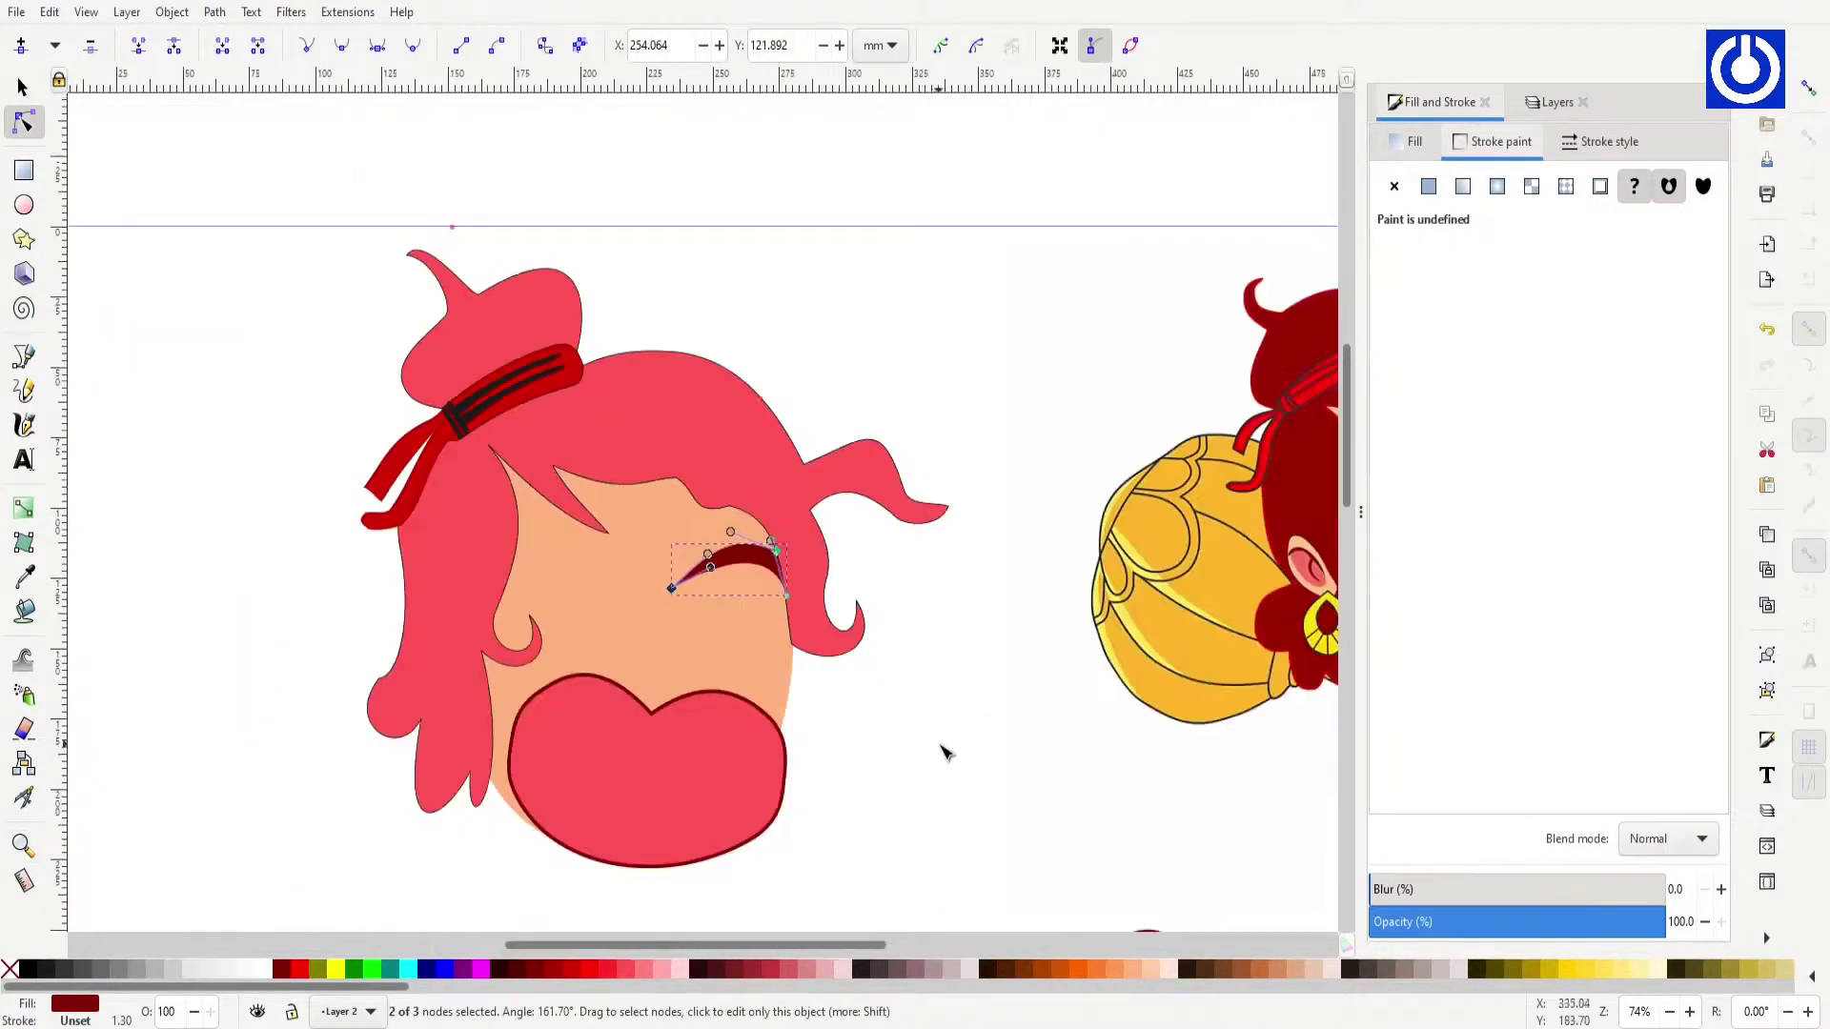
scroll(944, 753, down, 3)
scroll(944, 752, right, 5)
Step: Duplicate the eyebrow and mirror the copy horizontally as the left eyebrow
key(s)
key(ctrl+d)
click(246, 45)
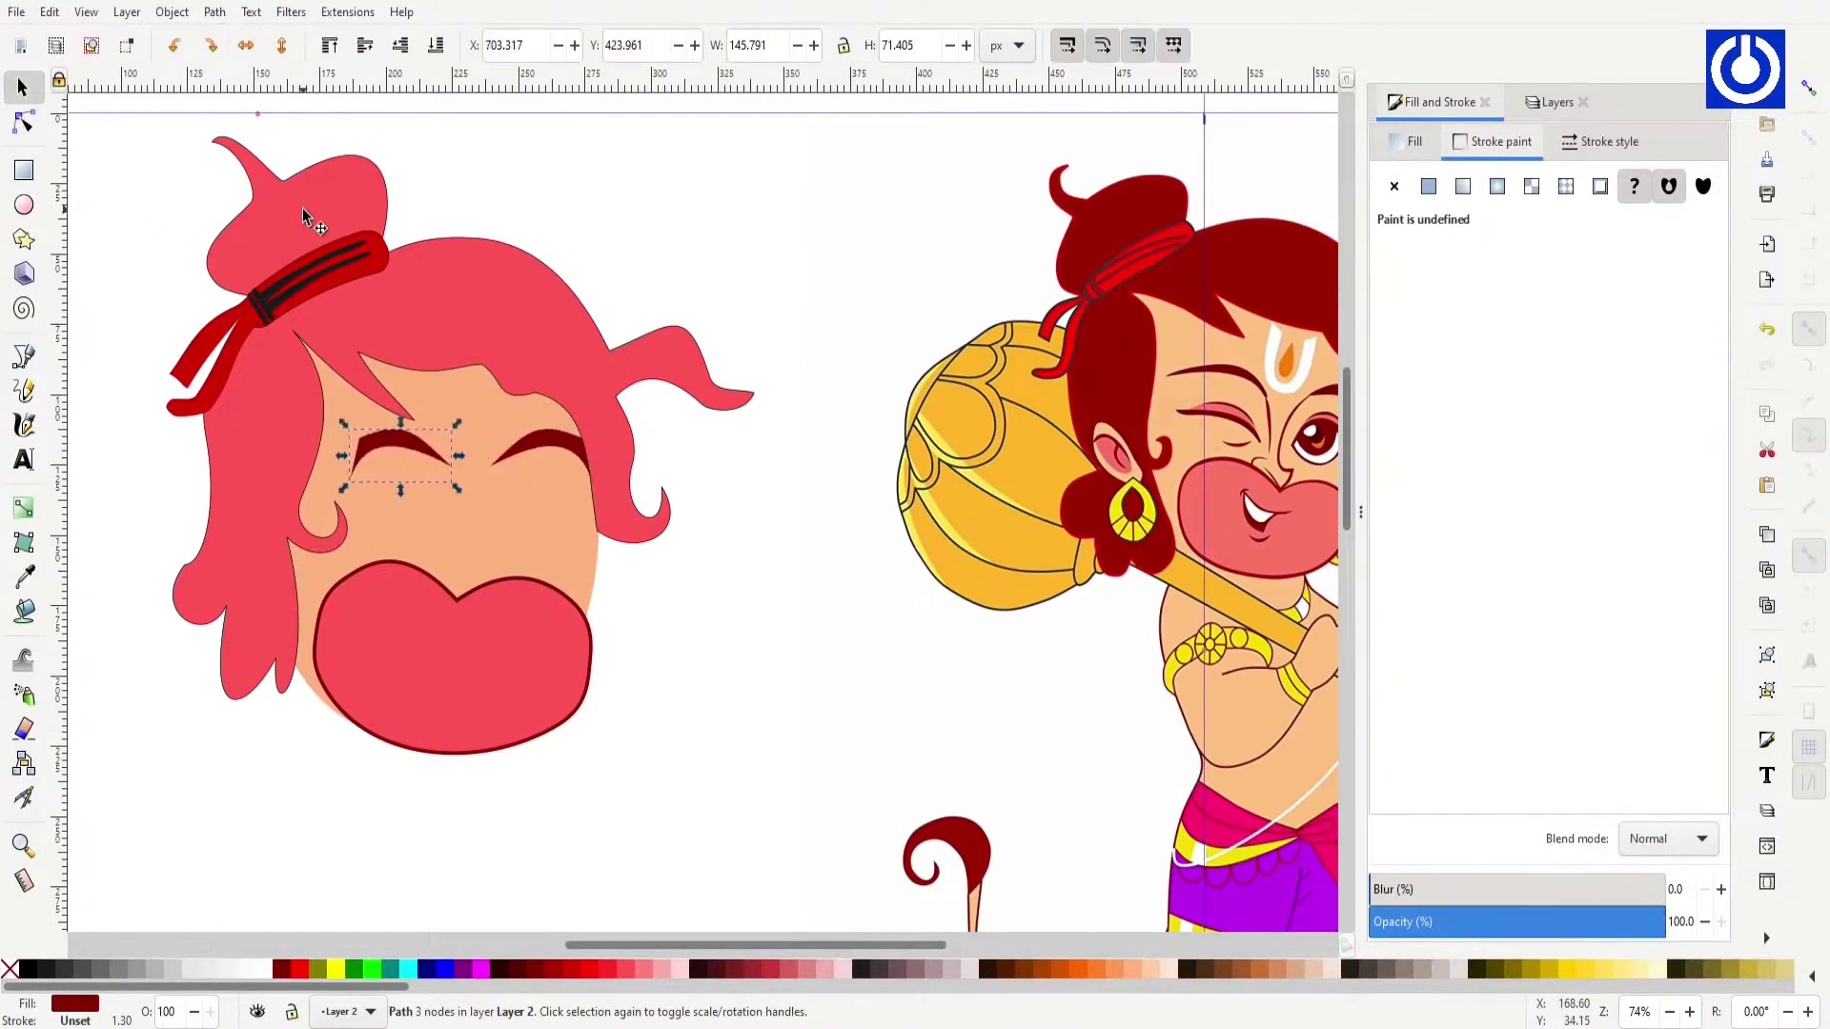
key(n)
click(400, 448)
scroll(401, 448, up, 5)
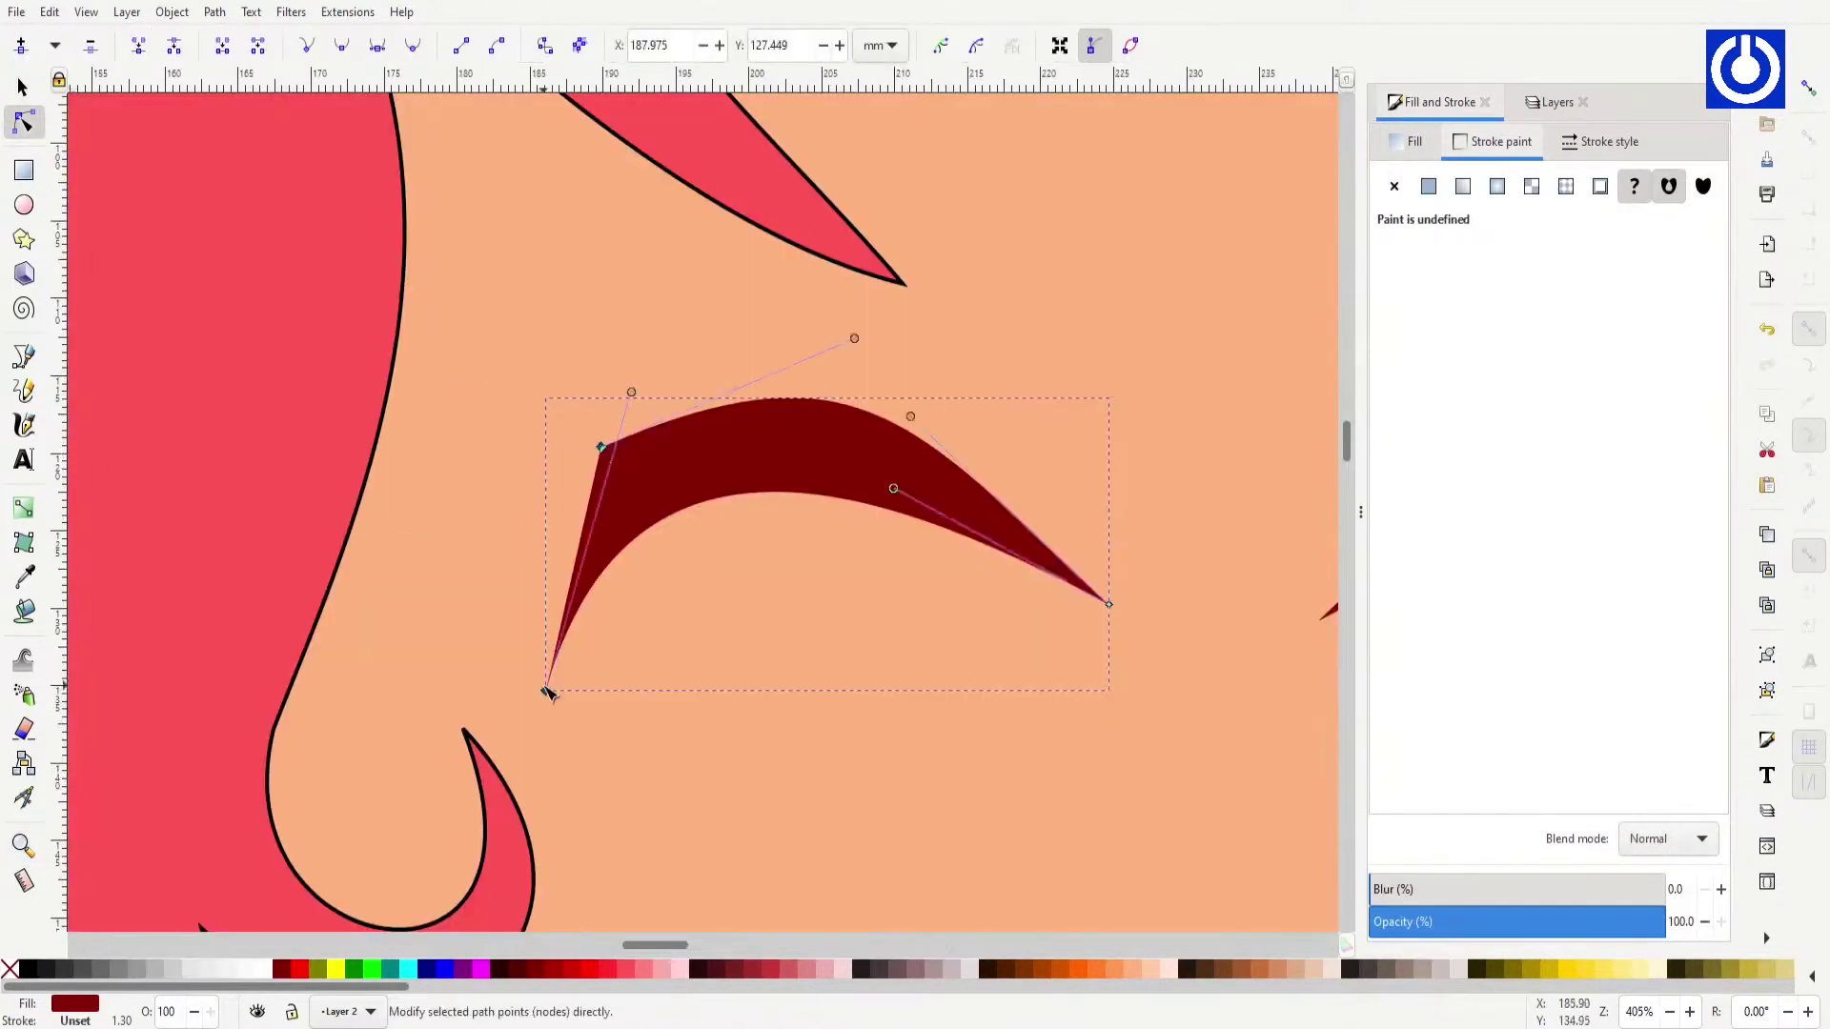
Step: Reshape the left eyebrow's tips, arch and thickness
drag(548, 691, 497, 458)
mouse_move(580, 159)
mouse_down()
mouse_move(637, 502)
mouse_move(585, 401)
mouse_up()
mouse_move(838, 292)
mouse_down()
mouse_move(806, 260)
mouse_move(695, 355)
mouse_up()
drag(497, 458, 470, 428)
scroll(470, 505, down, 5)
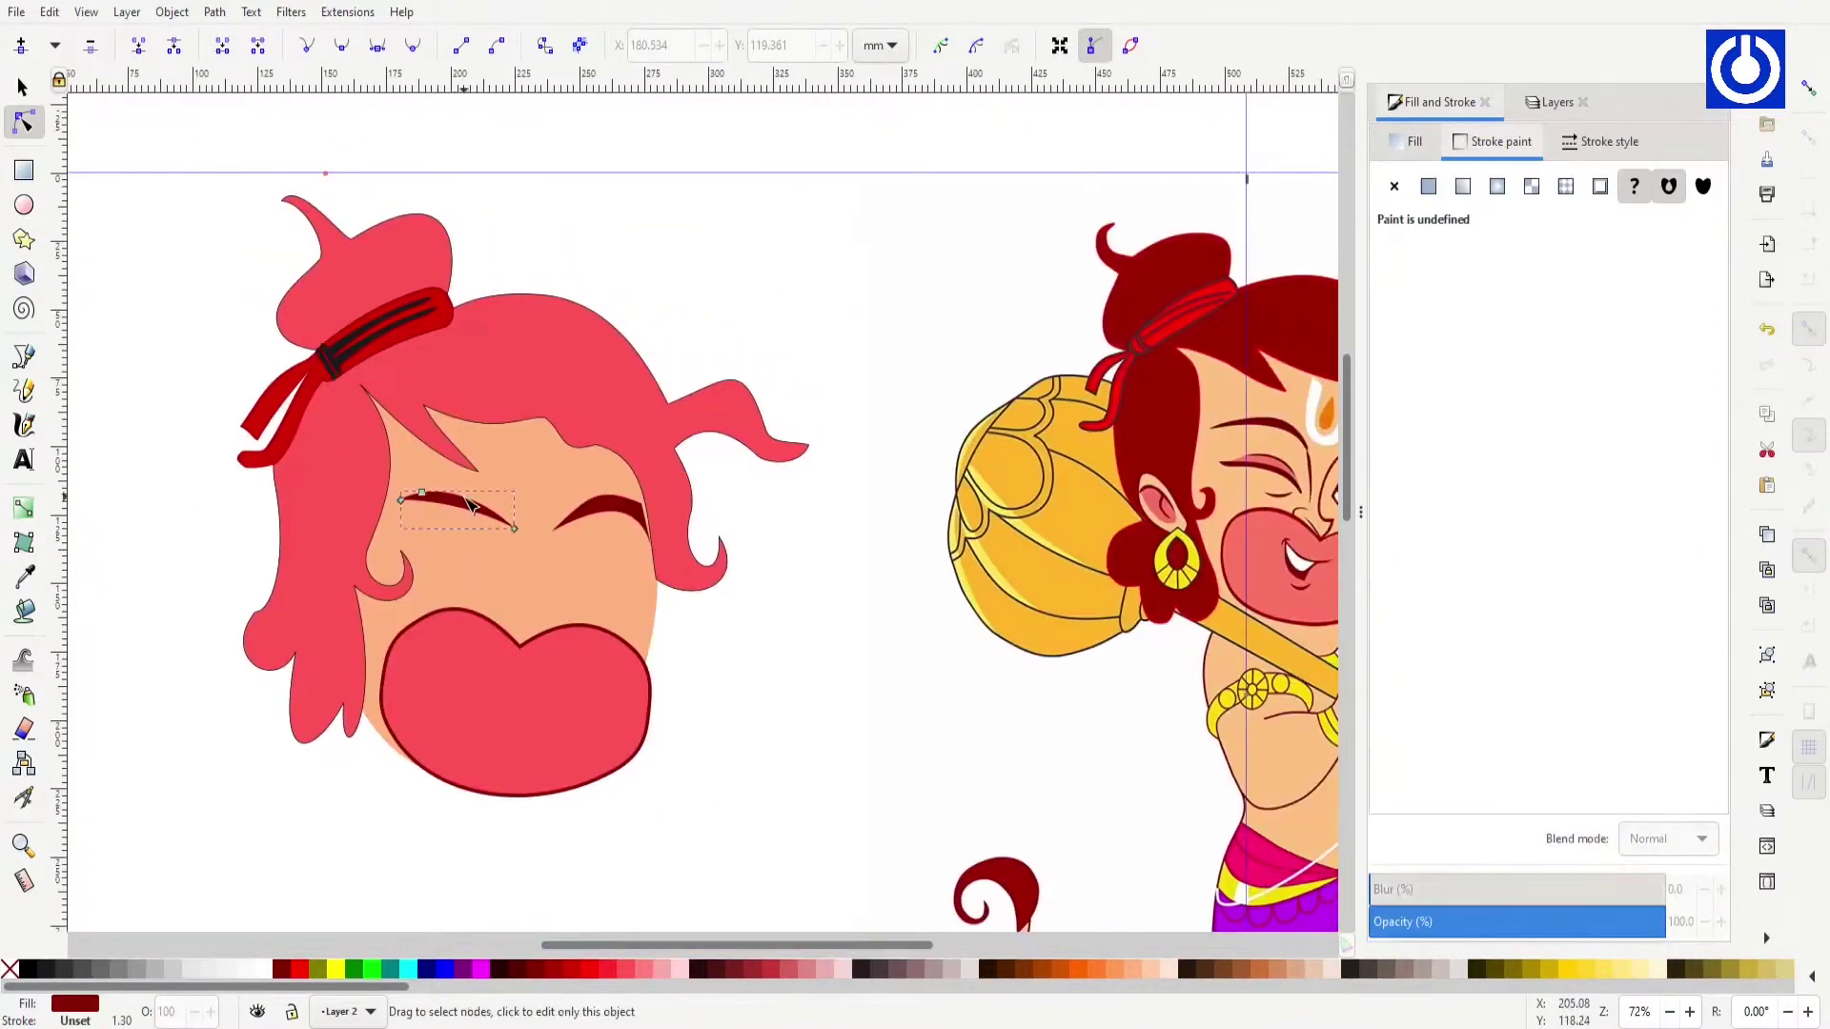
scroll(470, 505, up, 5)
mouse_move(667, 591)
mouse_down()
mouse_move(747, 559)
mouse_move(715, 511)
mouse_up()
scroll(429, 572, down, 5)
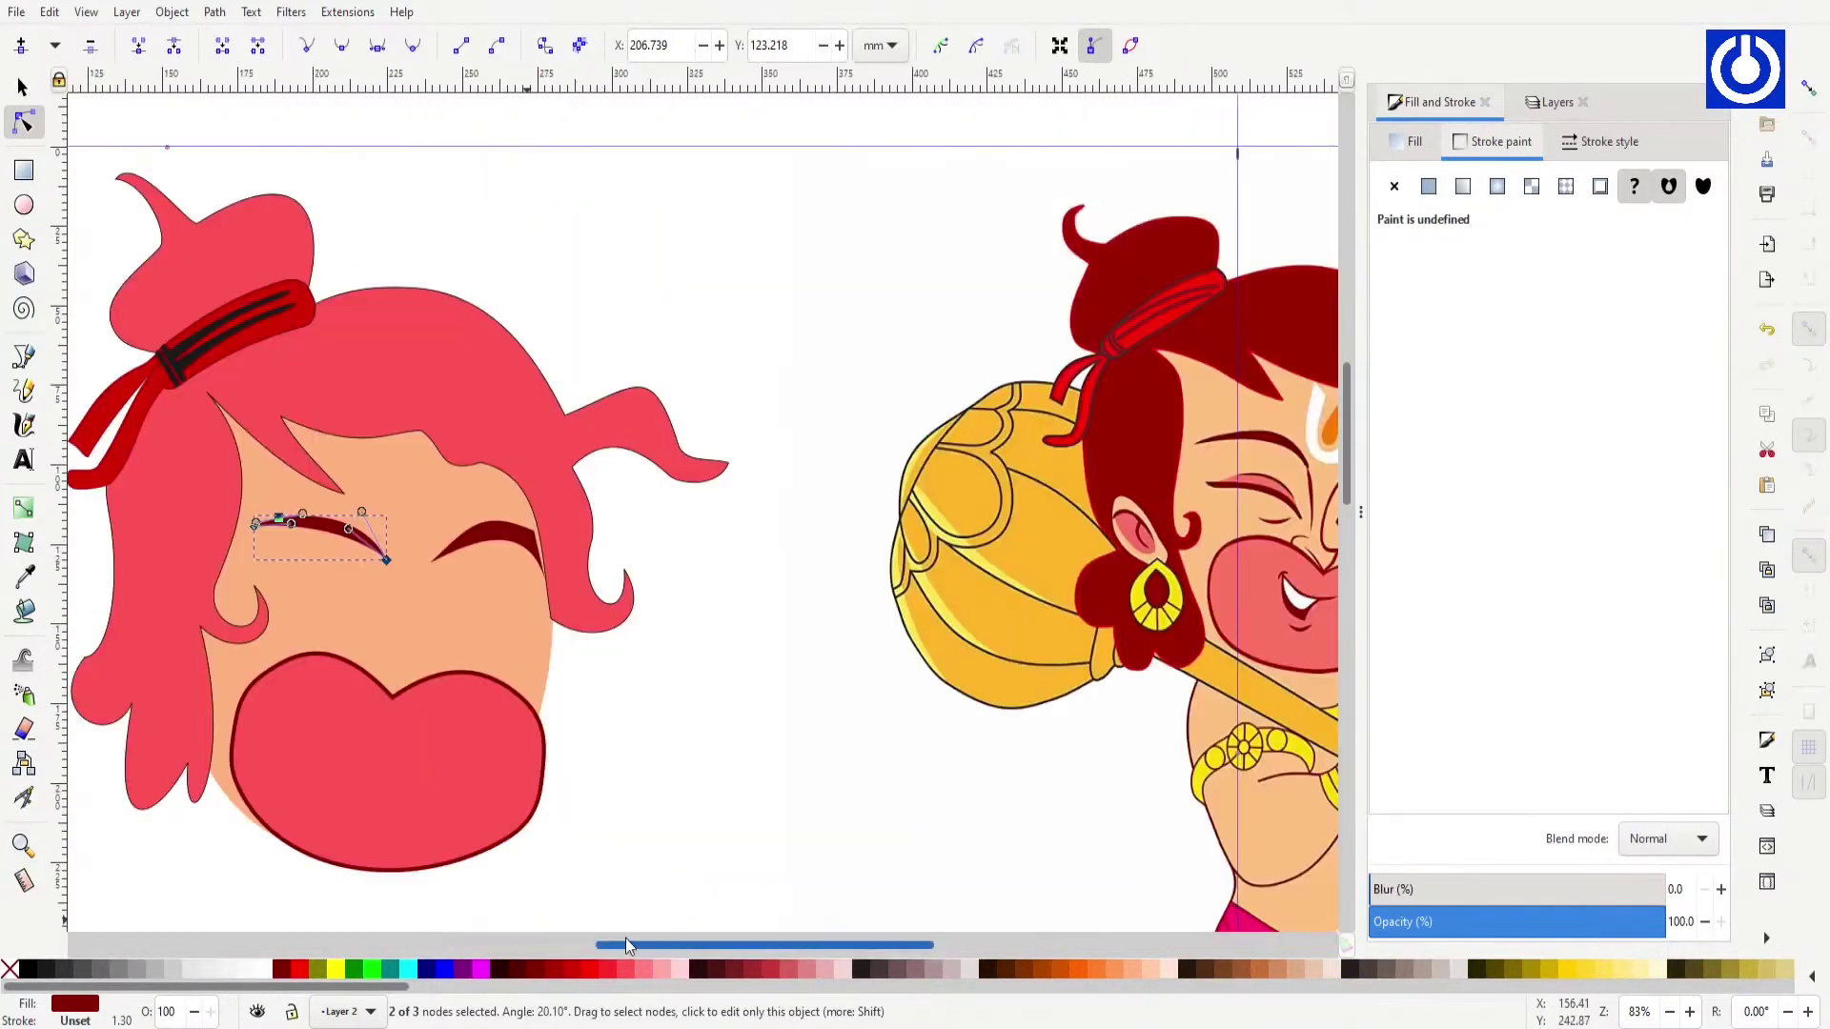
Step: Paste a copy of the eyebrow, shrink it and stand it upright between the eyebrows
key(s)
scroll(671, 928, left, 2)
key(ctrl+v)
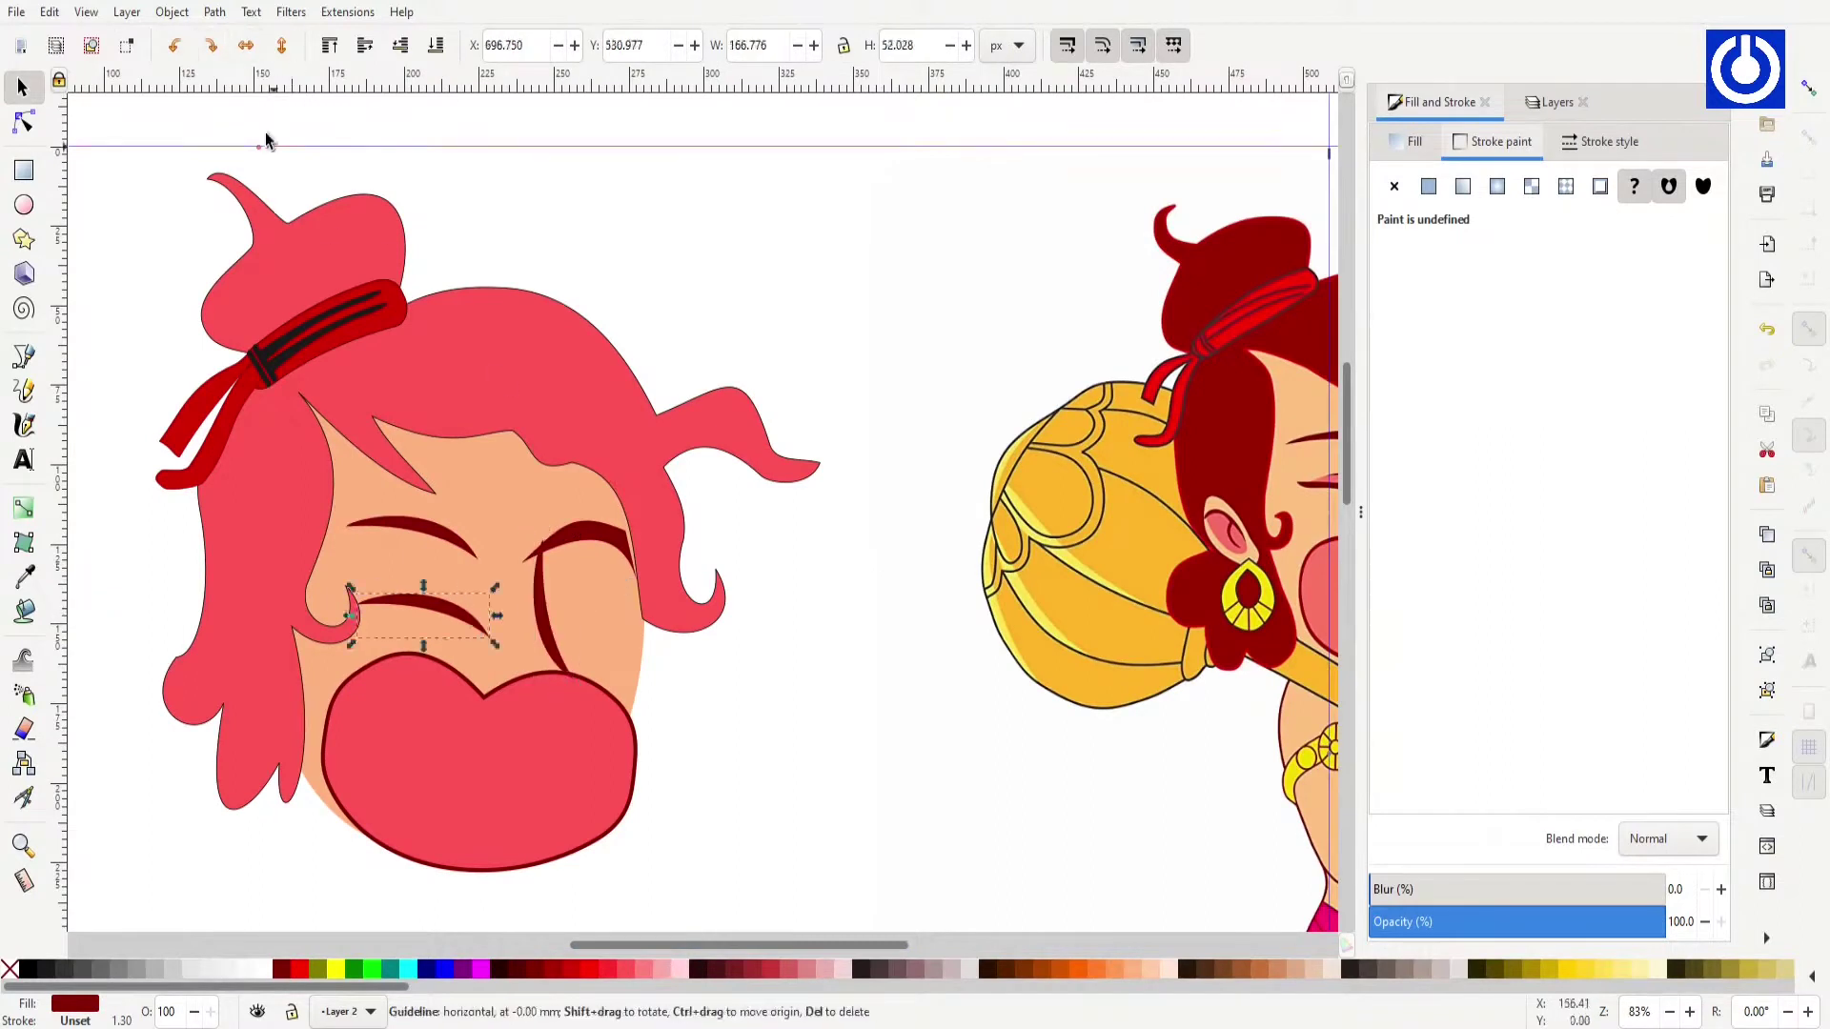
key(ctrl+bracketright)
drag(394, 689, 466, 667)
Step: Bend the upright copy between the eyebrows into a nose with a foot
drag(596, 944, 633, 945)
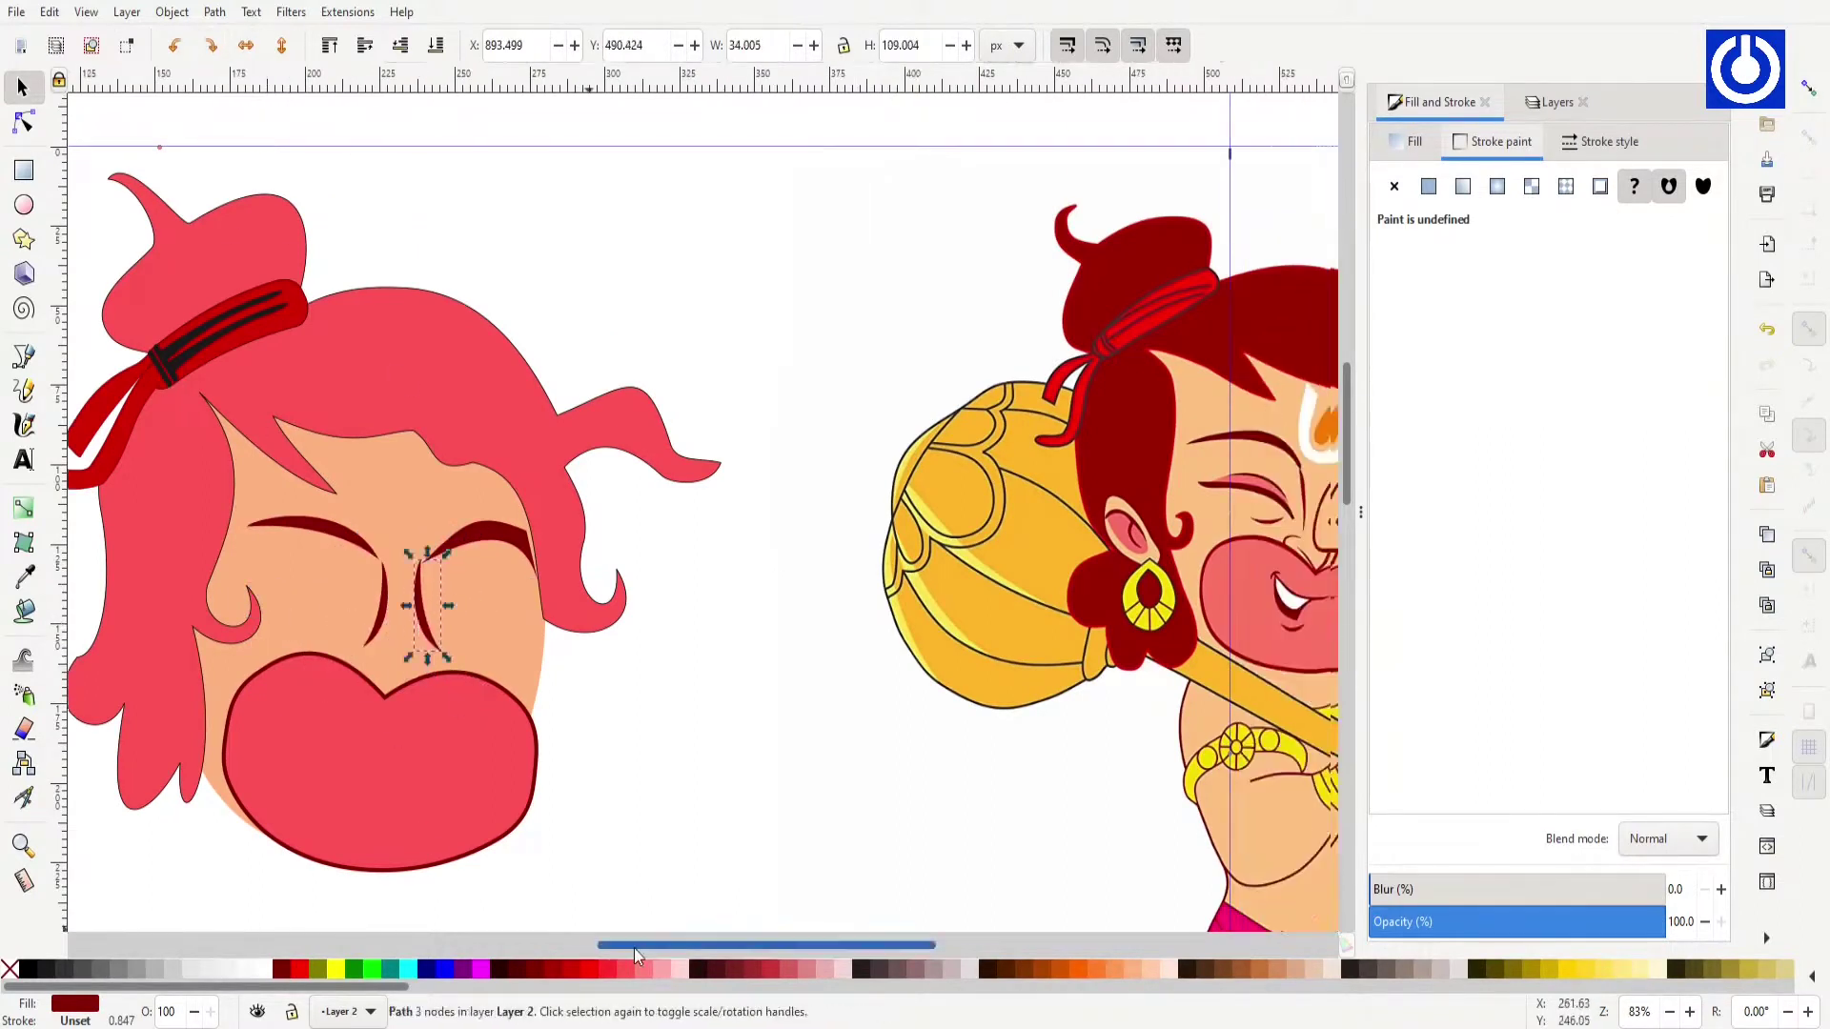
click(643, 846)
click(415, 648)
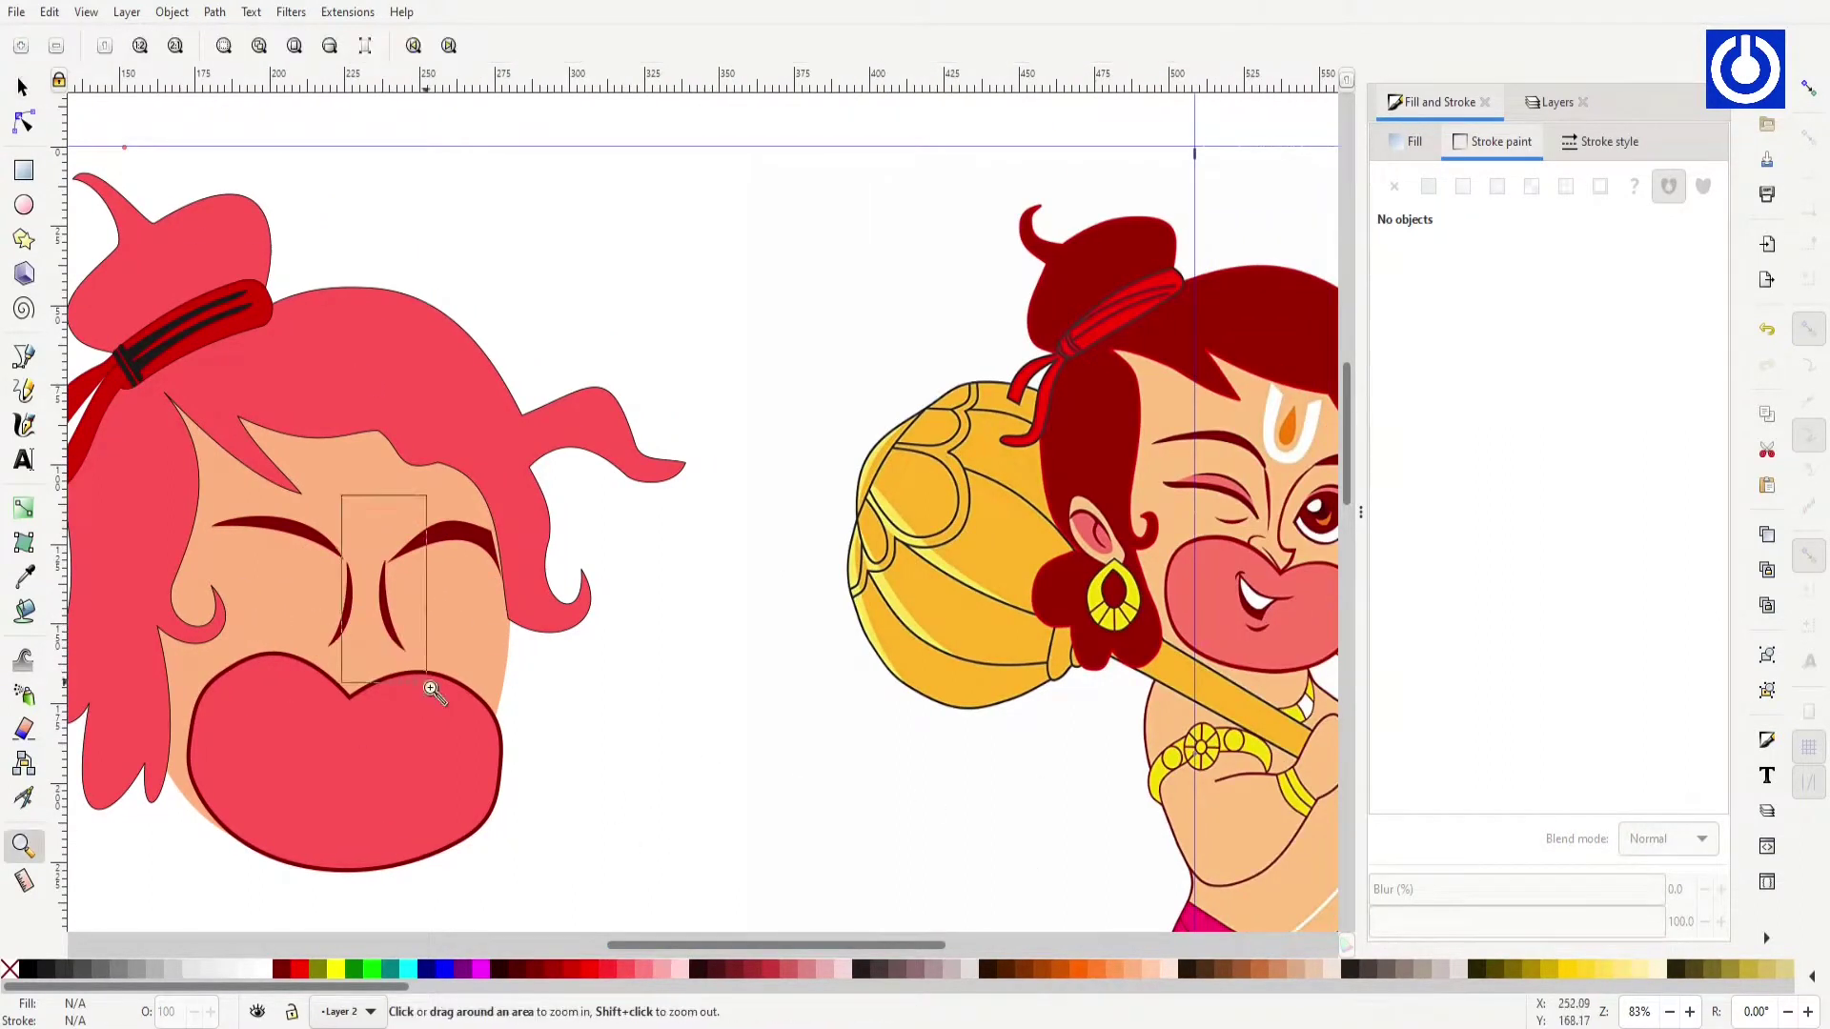
key(3)
key(n)
drag(672, 667, 534, 729)
drag(658, 429, 634, 448)
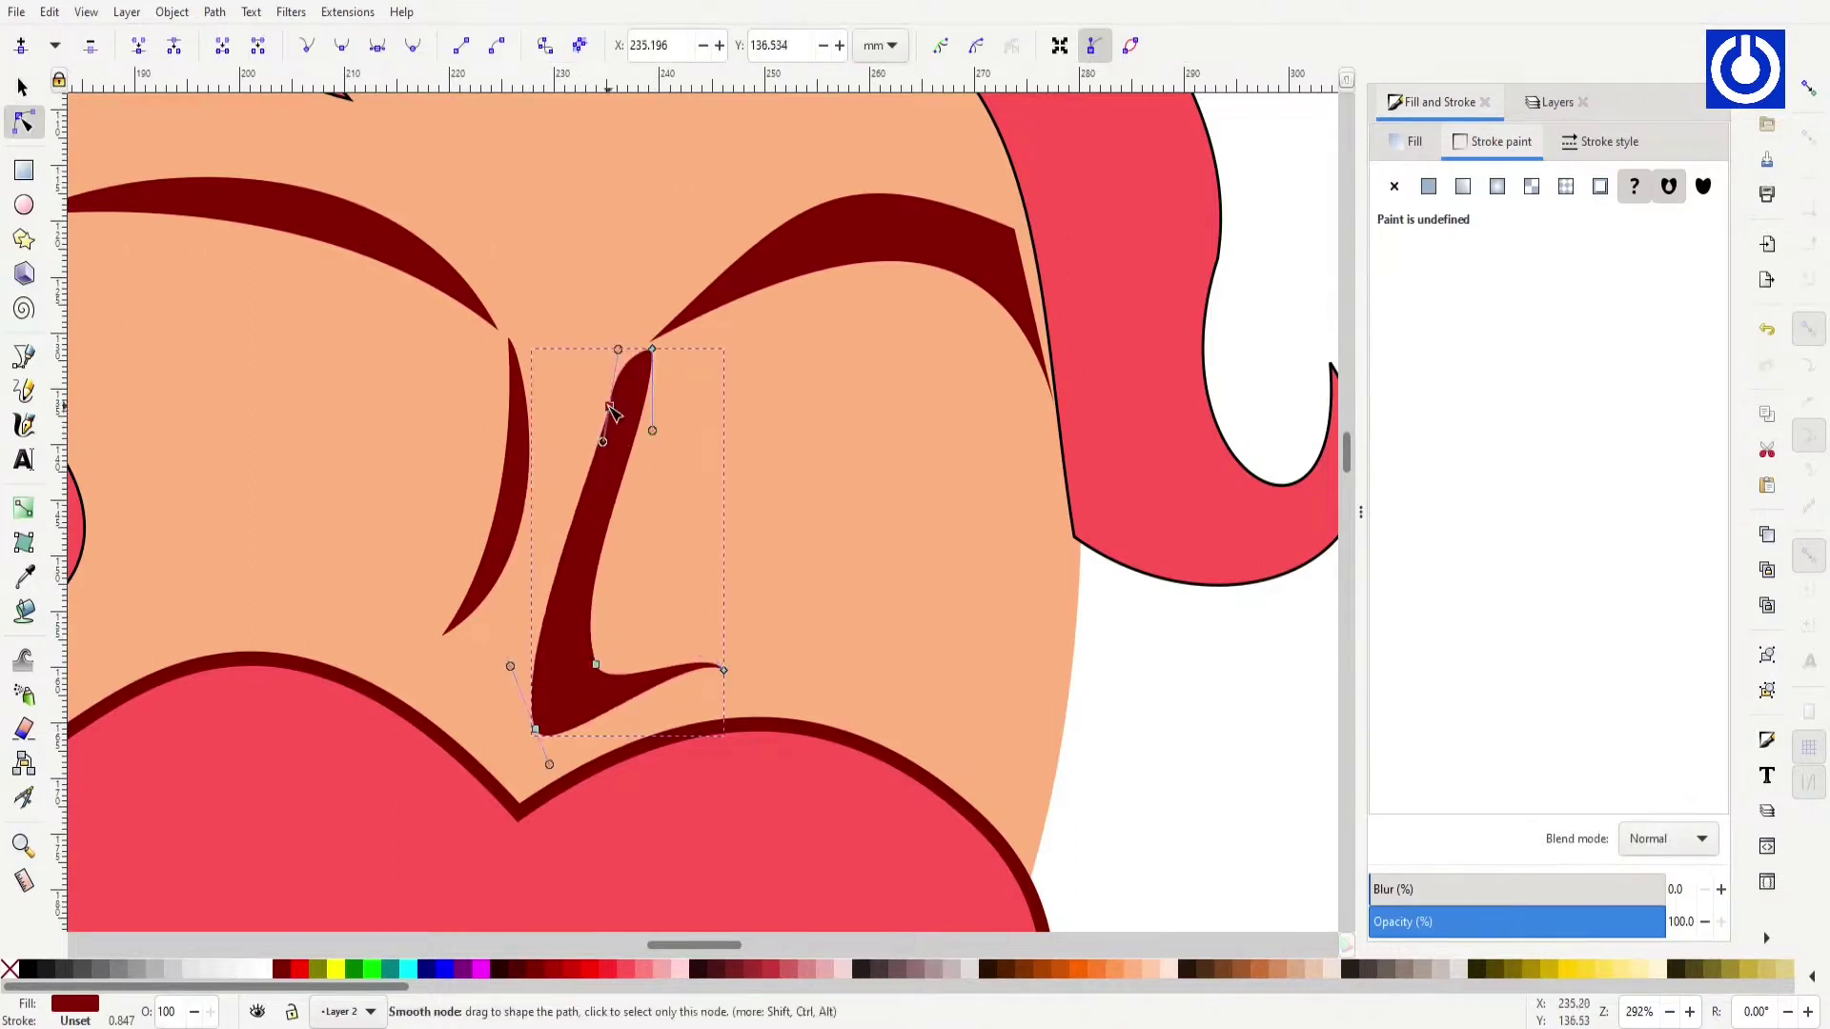
key(s)
key(minus)
key(minus)
key(minus)
Step: Widen the nose's base and reposition its left and right tips
scroll(684, 482, up, 3)
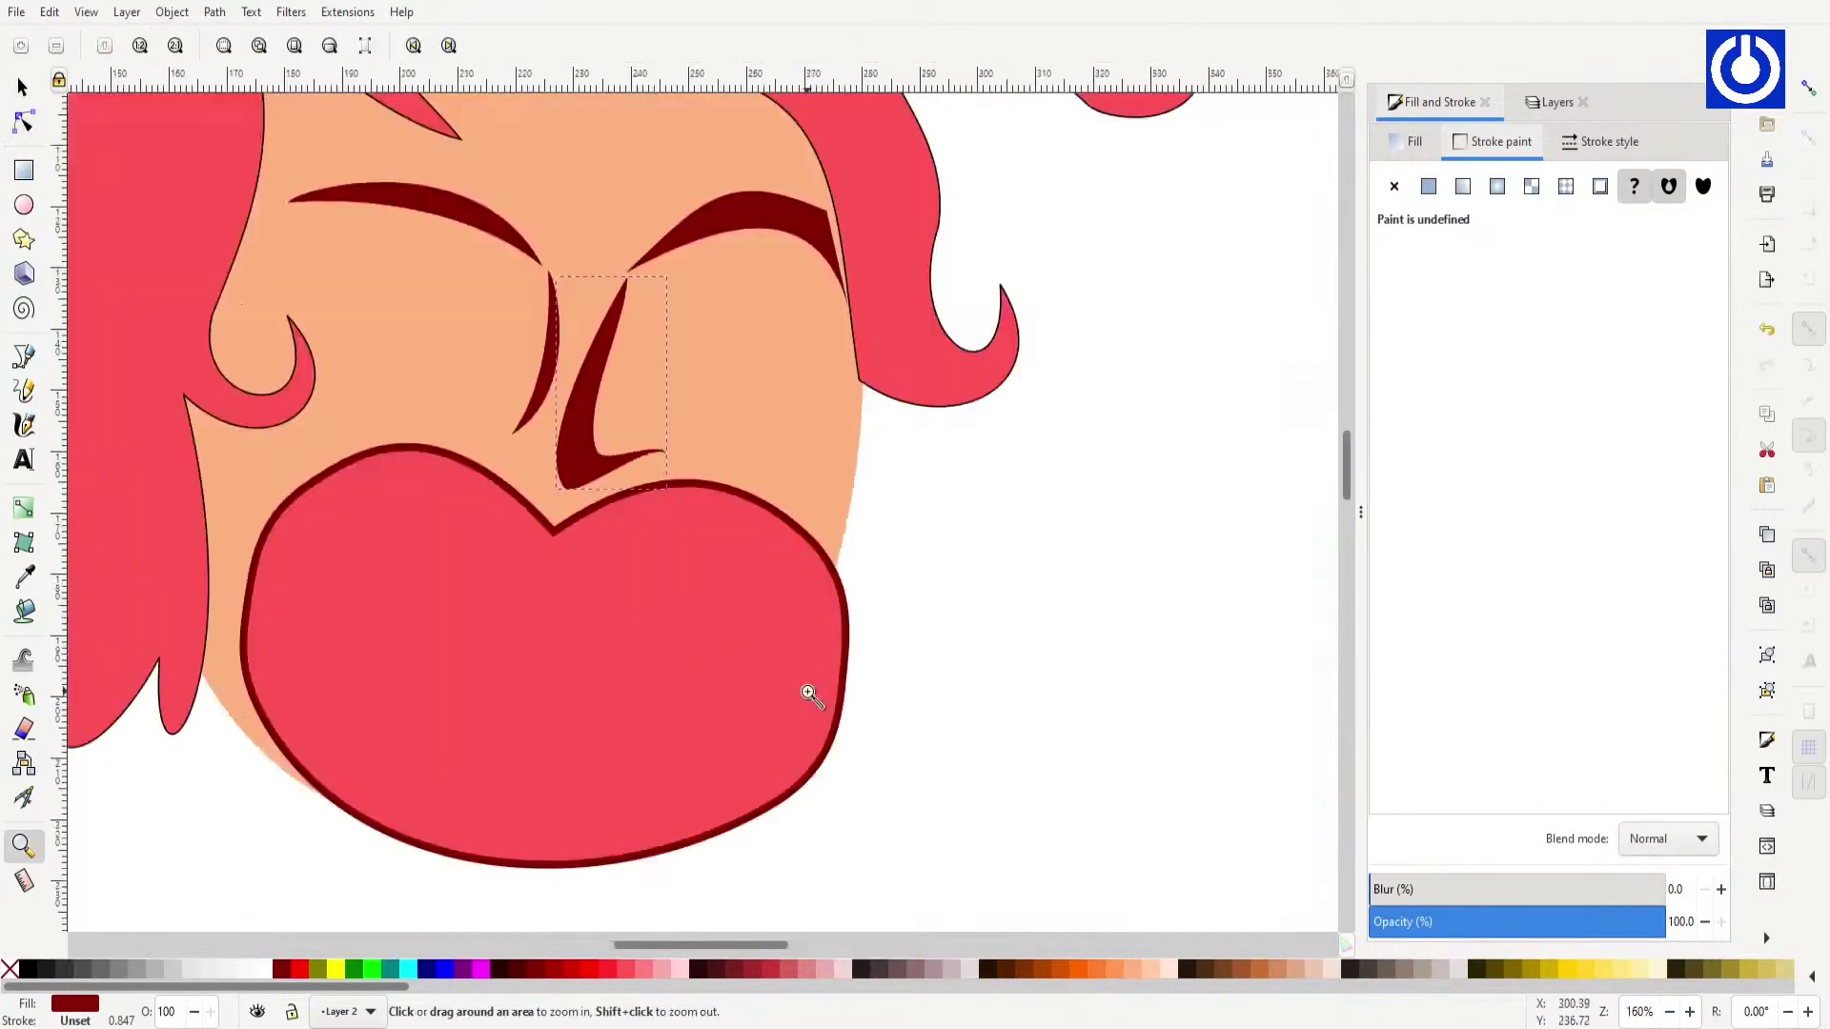
scroll(693, 604, up, 3)
key(n)
mouse_move(693, 604)
mouse_down()
mouse_move(832, 626)
mouse_move(927, 585)
mouse_up()
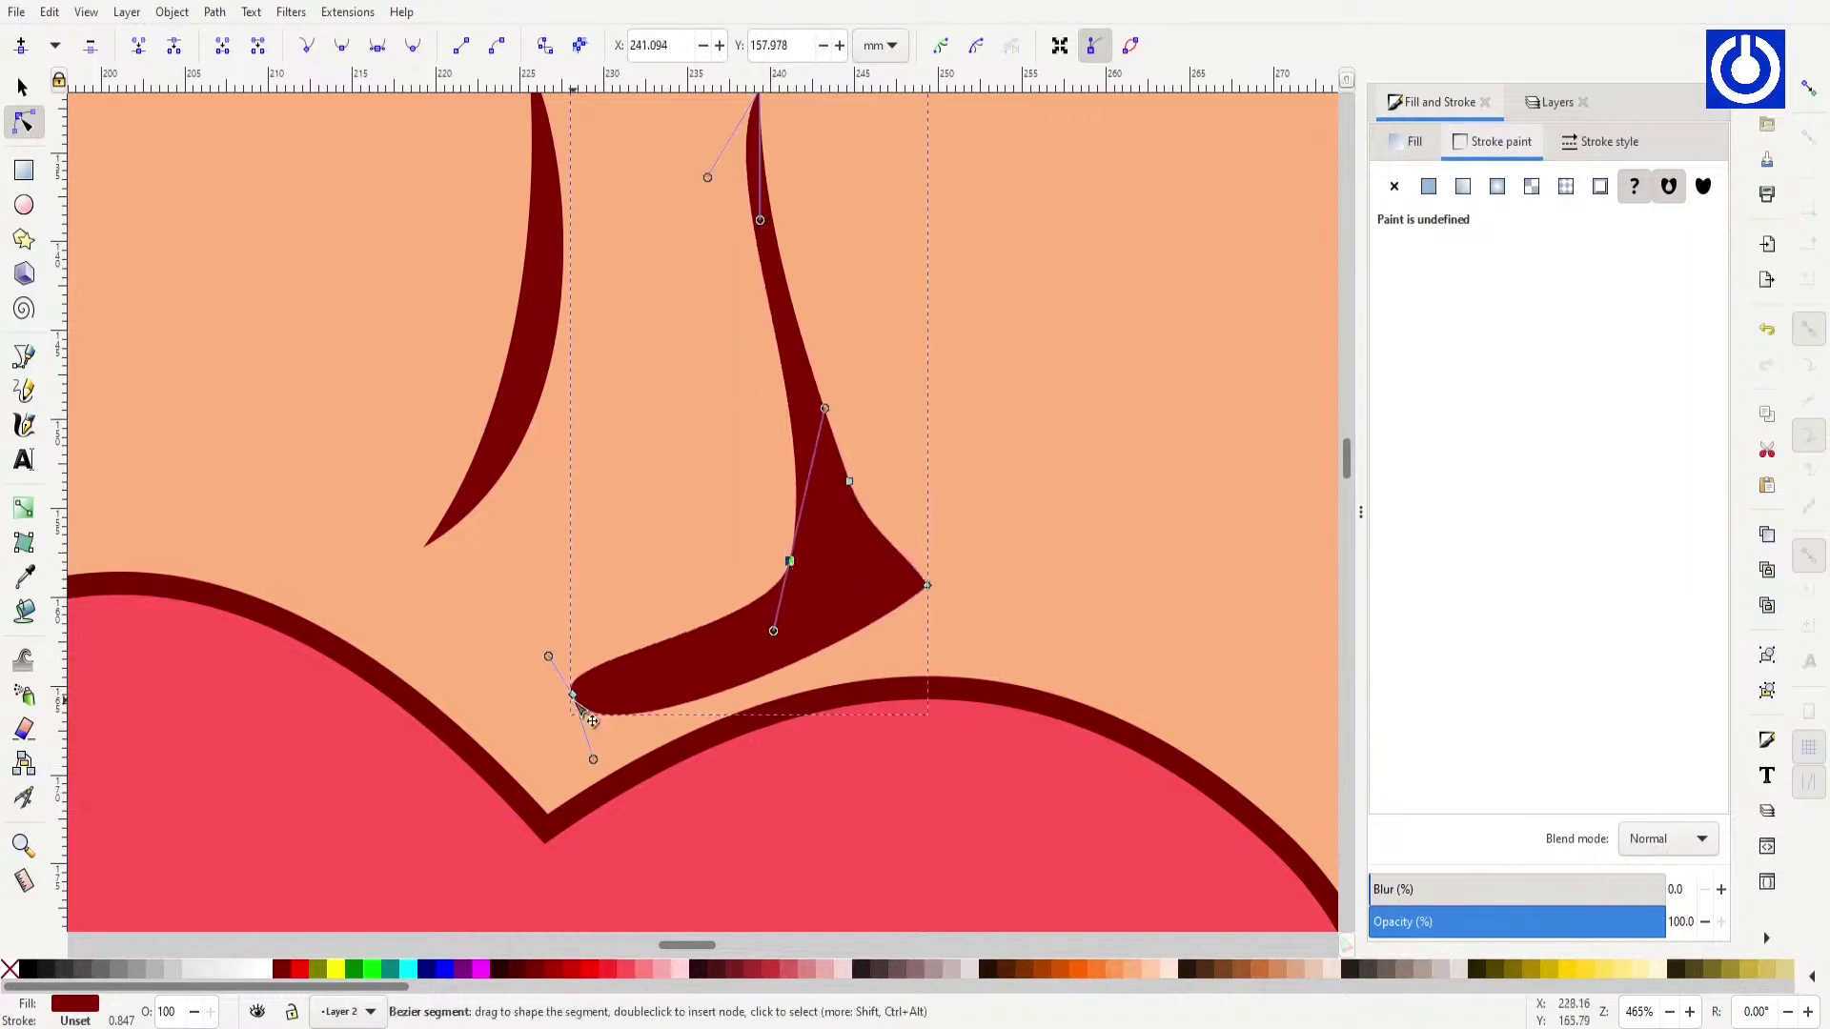
mouse_move(572, 694)
mouse_down()
mouse_move(523, 602)
mouse_move(431, 630)
mouse_up()
drag(779, 621, 870, 511)
drag(927, 585, 955, 651)
Step: Zoom out to compare with the reference and select the thin left nose stroke
key(Escape)
scroll(912, 637, down, 5)
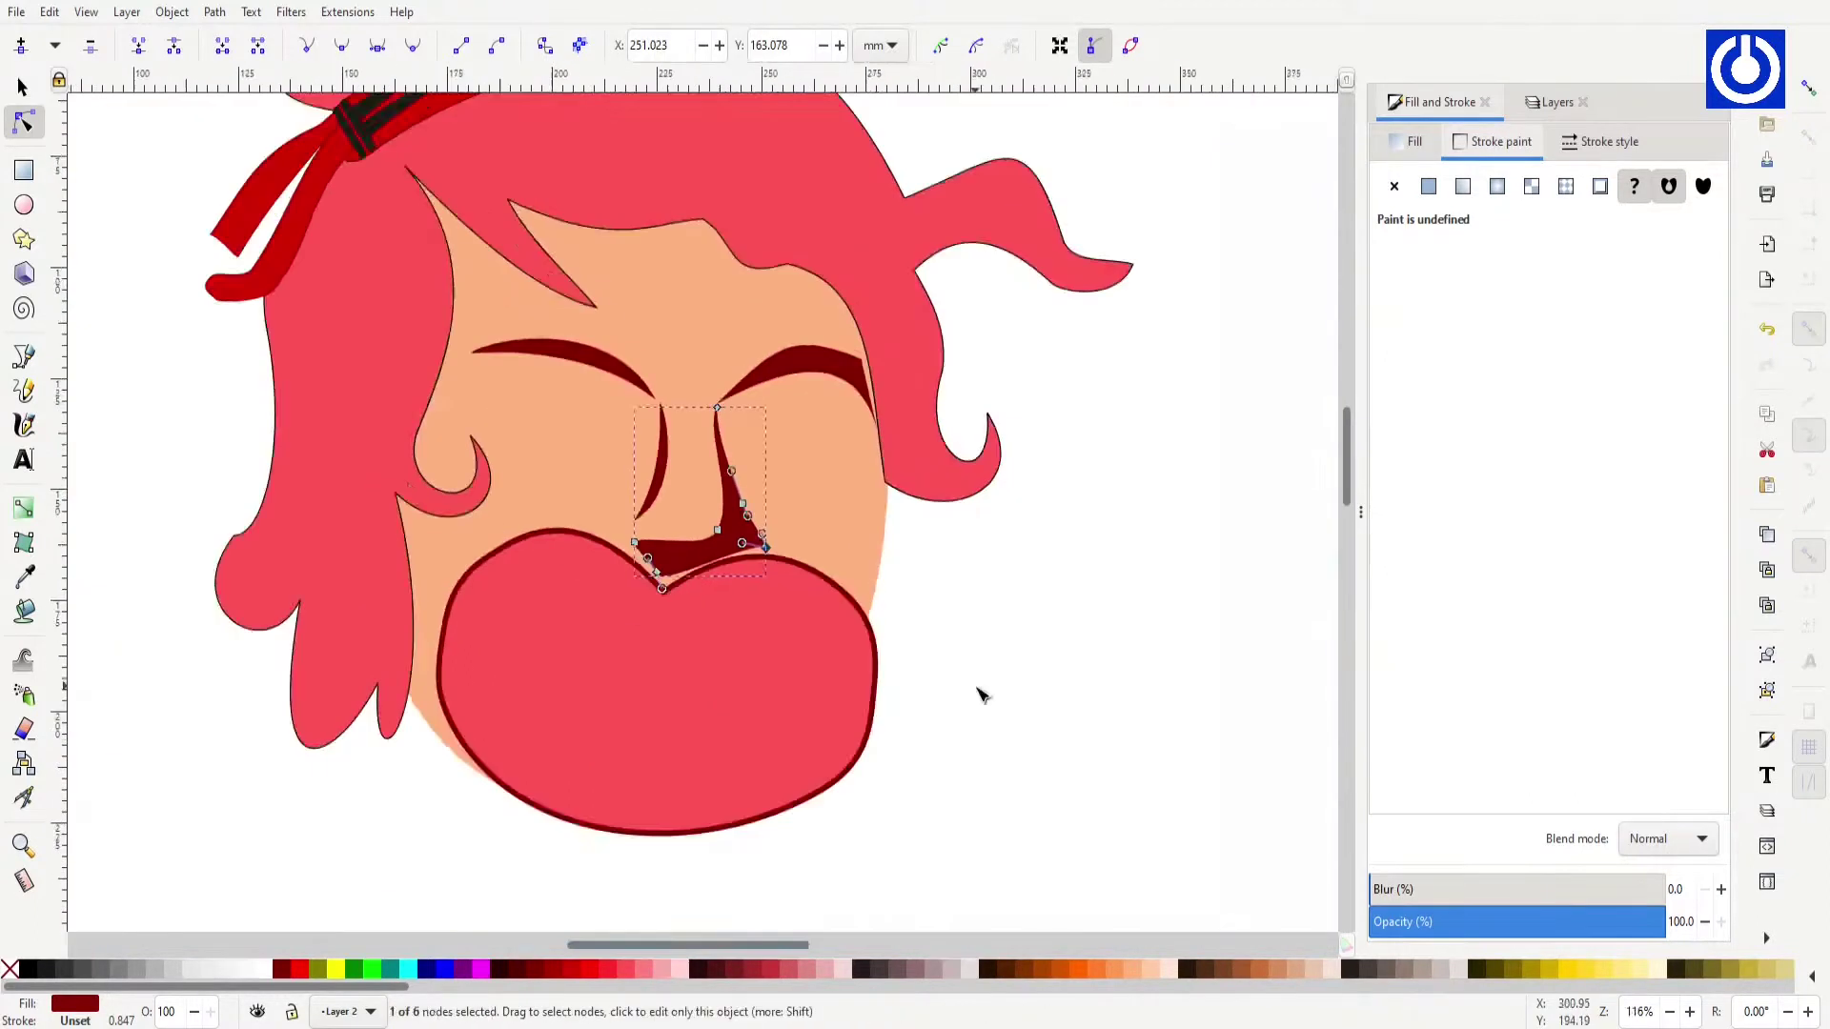
scroll(662, 687, down, 3)
key(s)
scroll(390, 328, up, 5)
scroll(390, 329, down, 3)
click(671, 433)
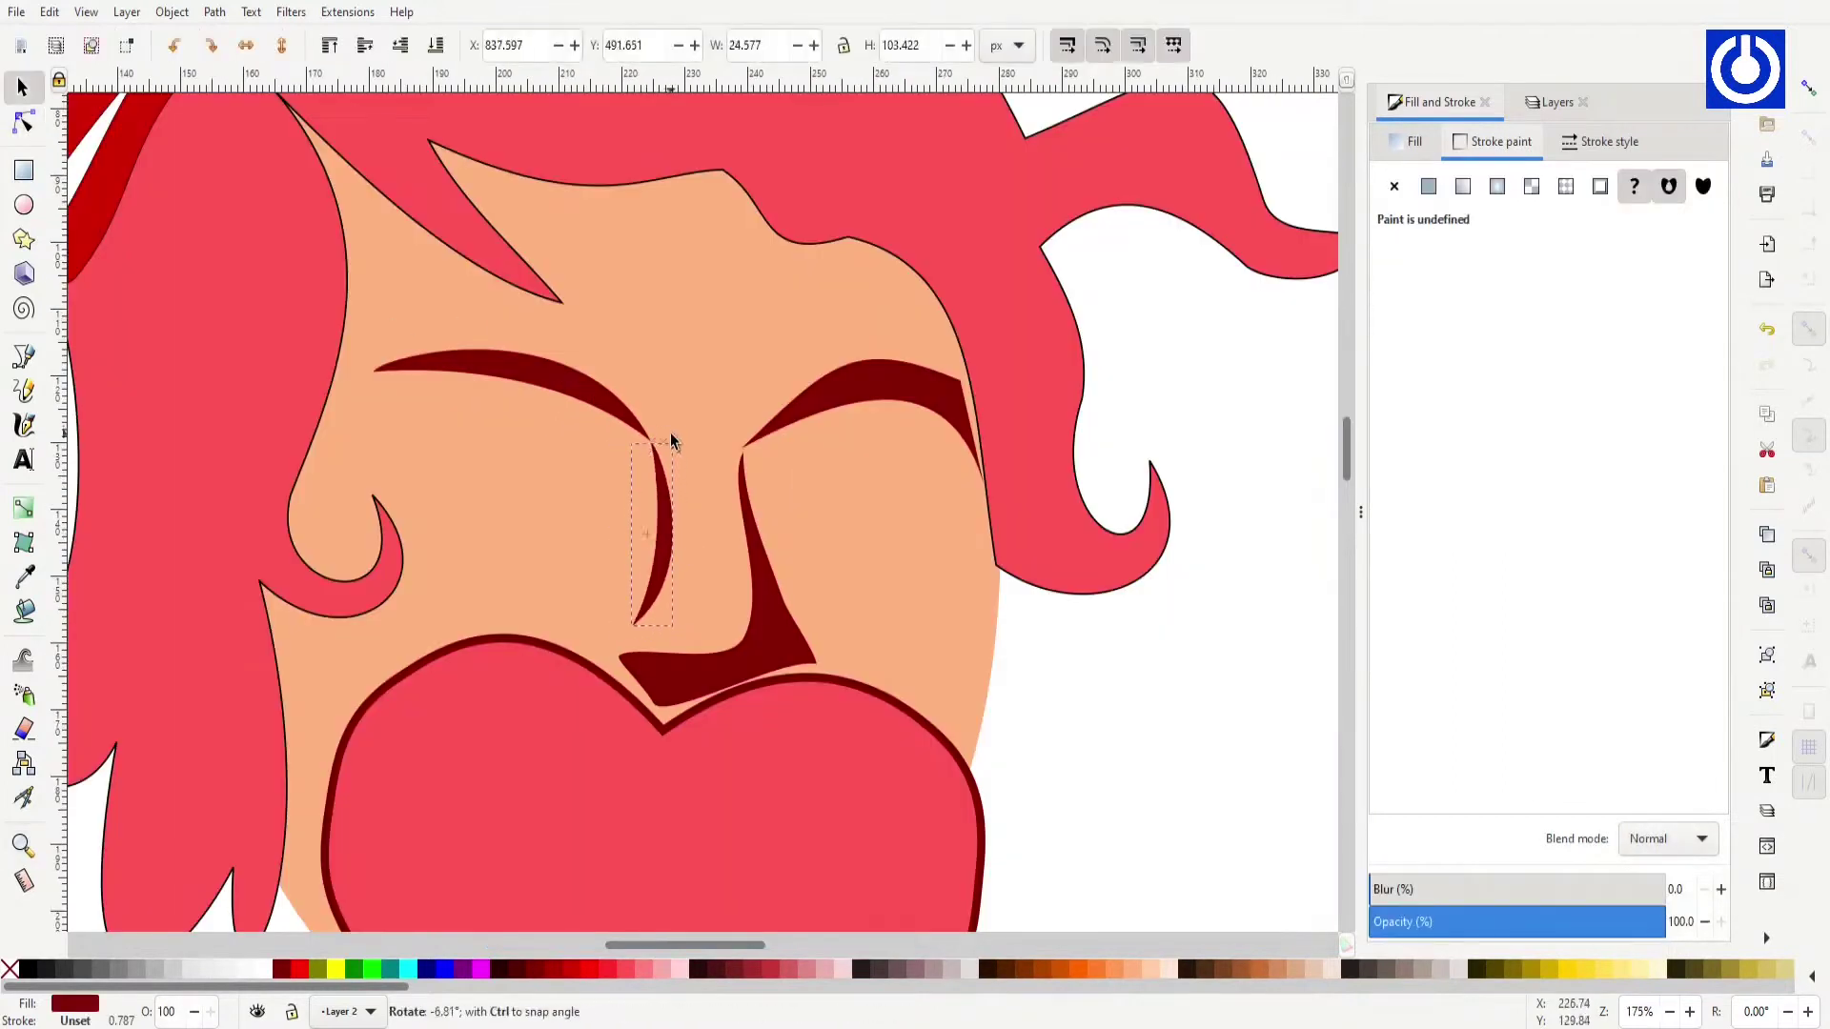
key(n)
Step: Zoom in on the nose and bring up its nodes for editing
key(Escape)
scroll(711, 938, down, 3)
scroll(710, 938, right, 3)
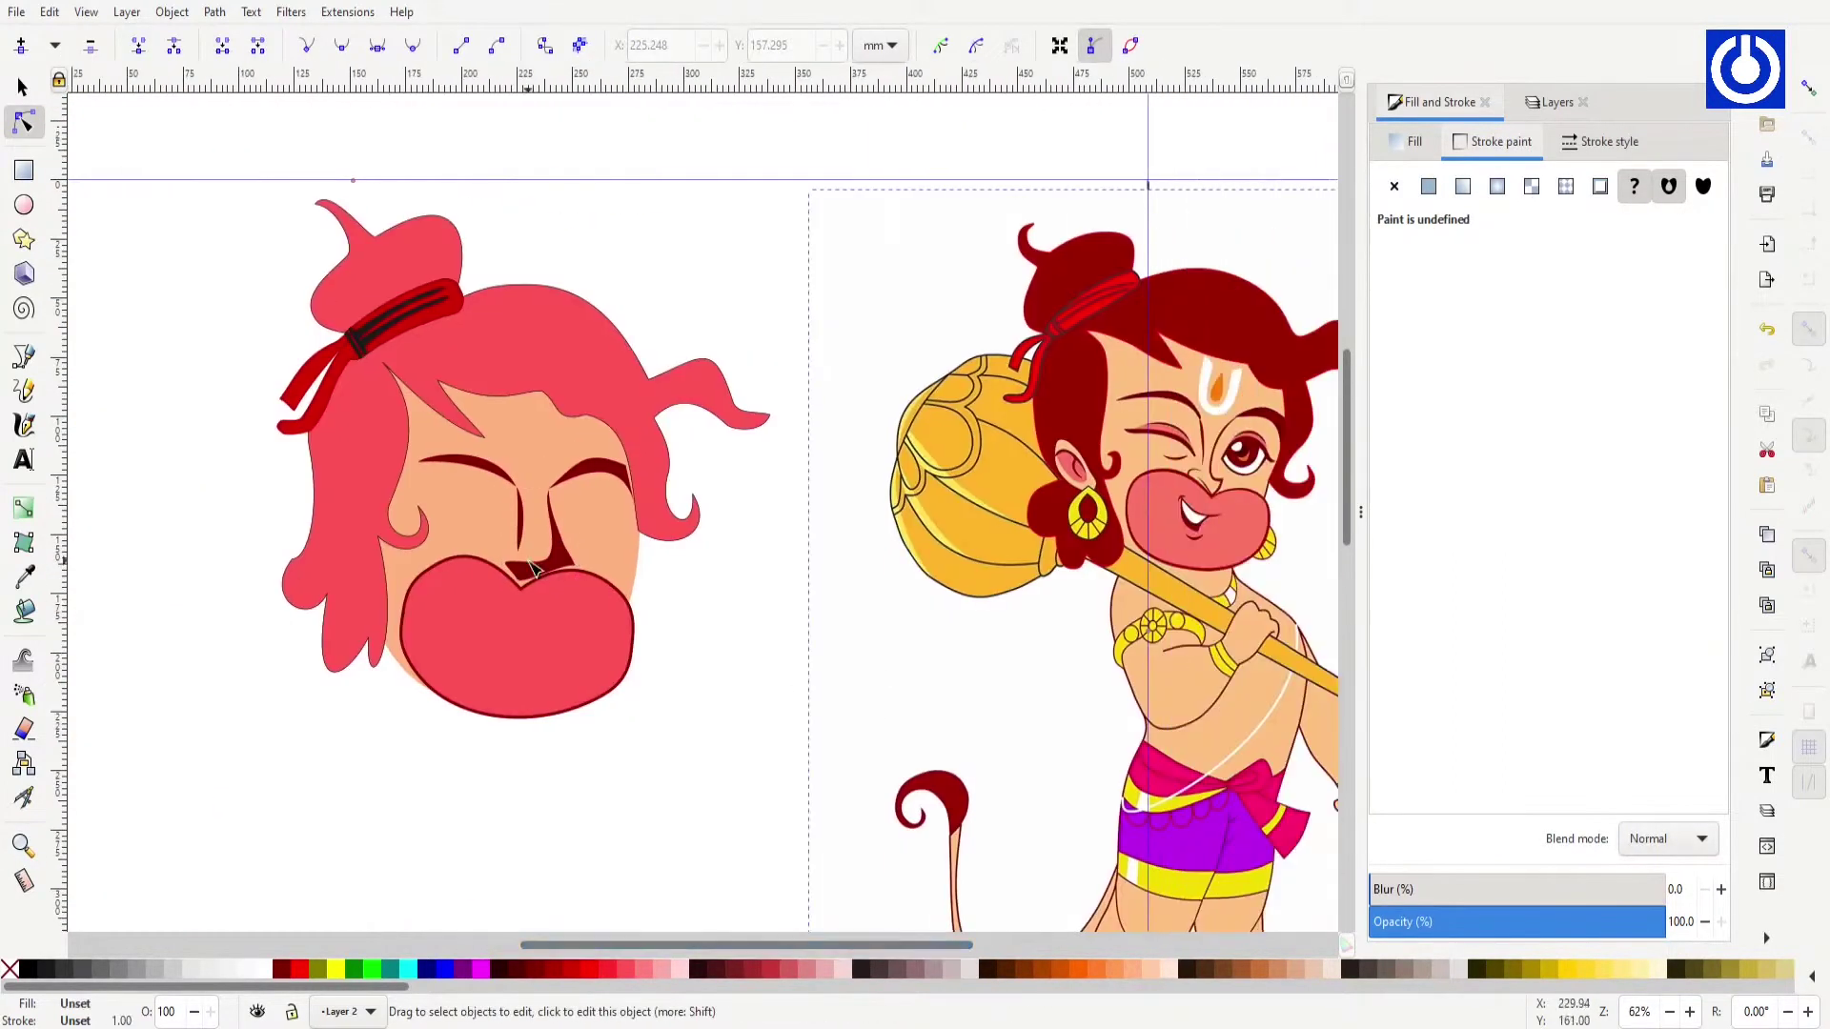
key(z)
mouse_move(534, 457)
mouse_down()
mouse_move(725, 668)
mouse_move(660, 583)
mouse_up()
key(n)
click(677, 512)
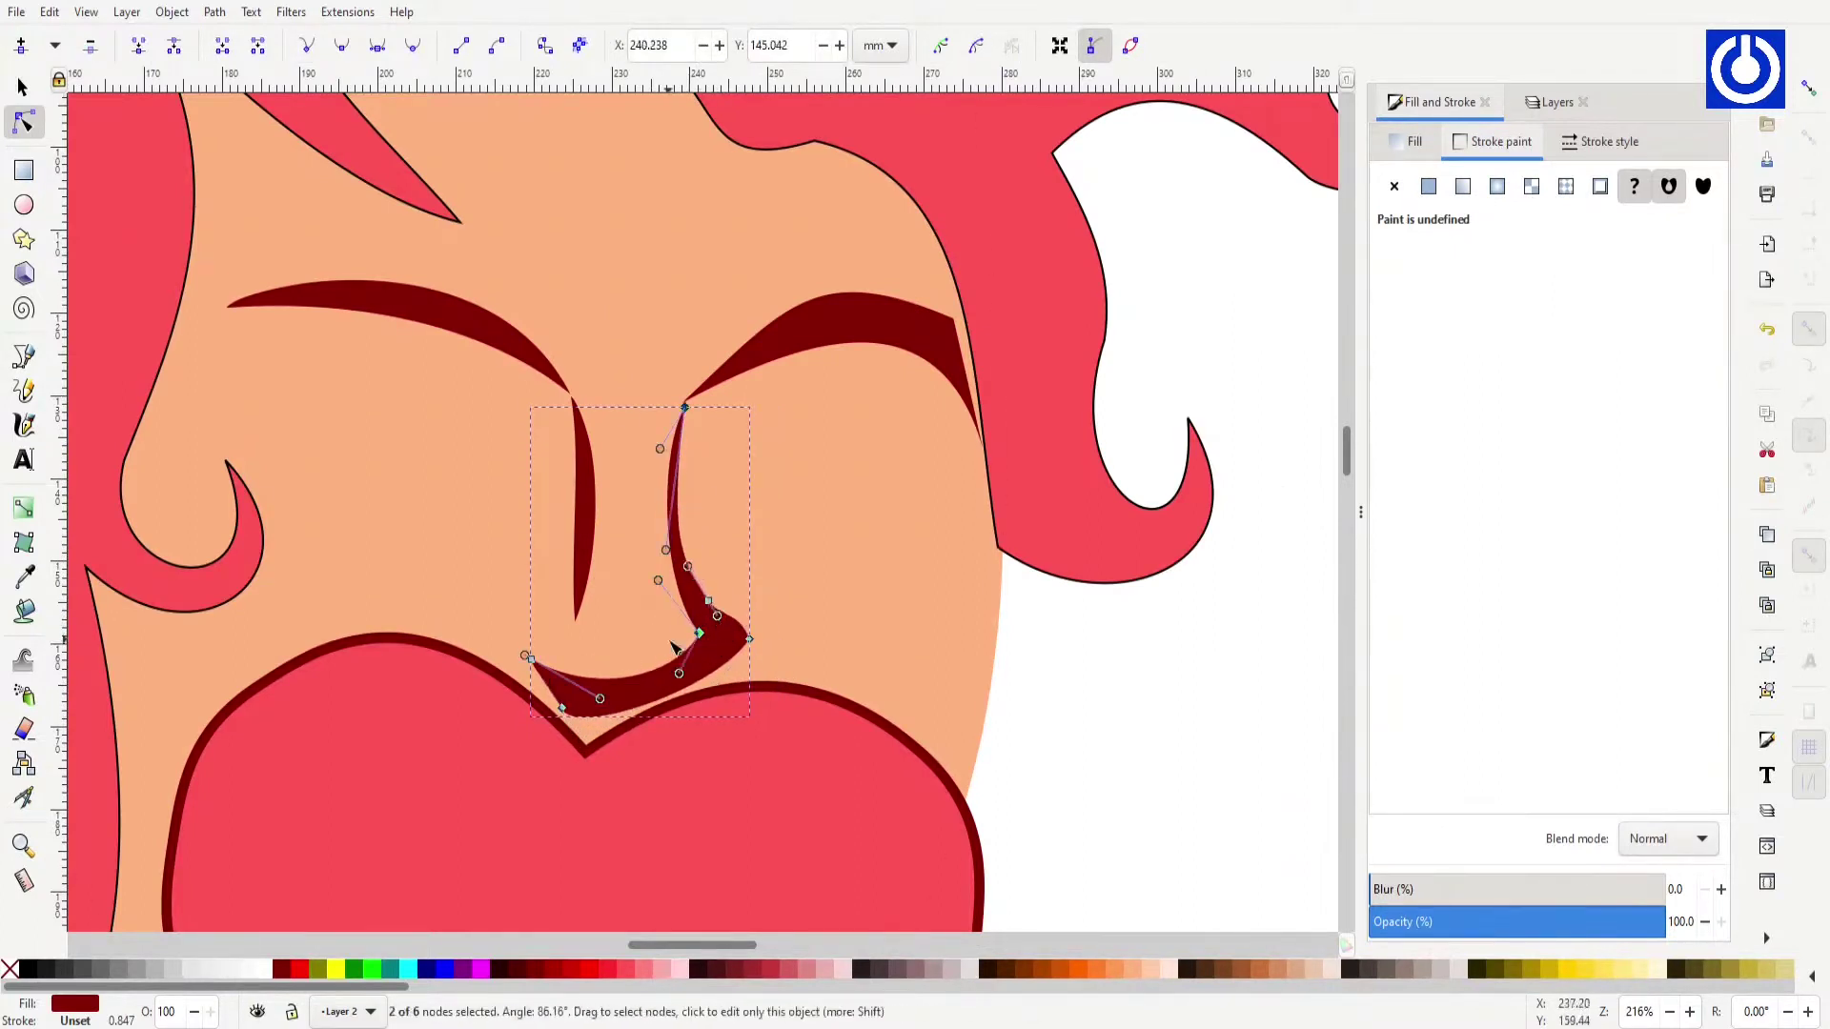
Step: Reshape the nose curve, moving its lower-right point and pulling its left point lower
scroll(676, 936, down, 3)
key(z)
drag(419, 572, 496, 667)
key(n)
drag(760, 635, 722, 629)
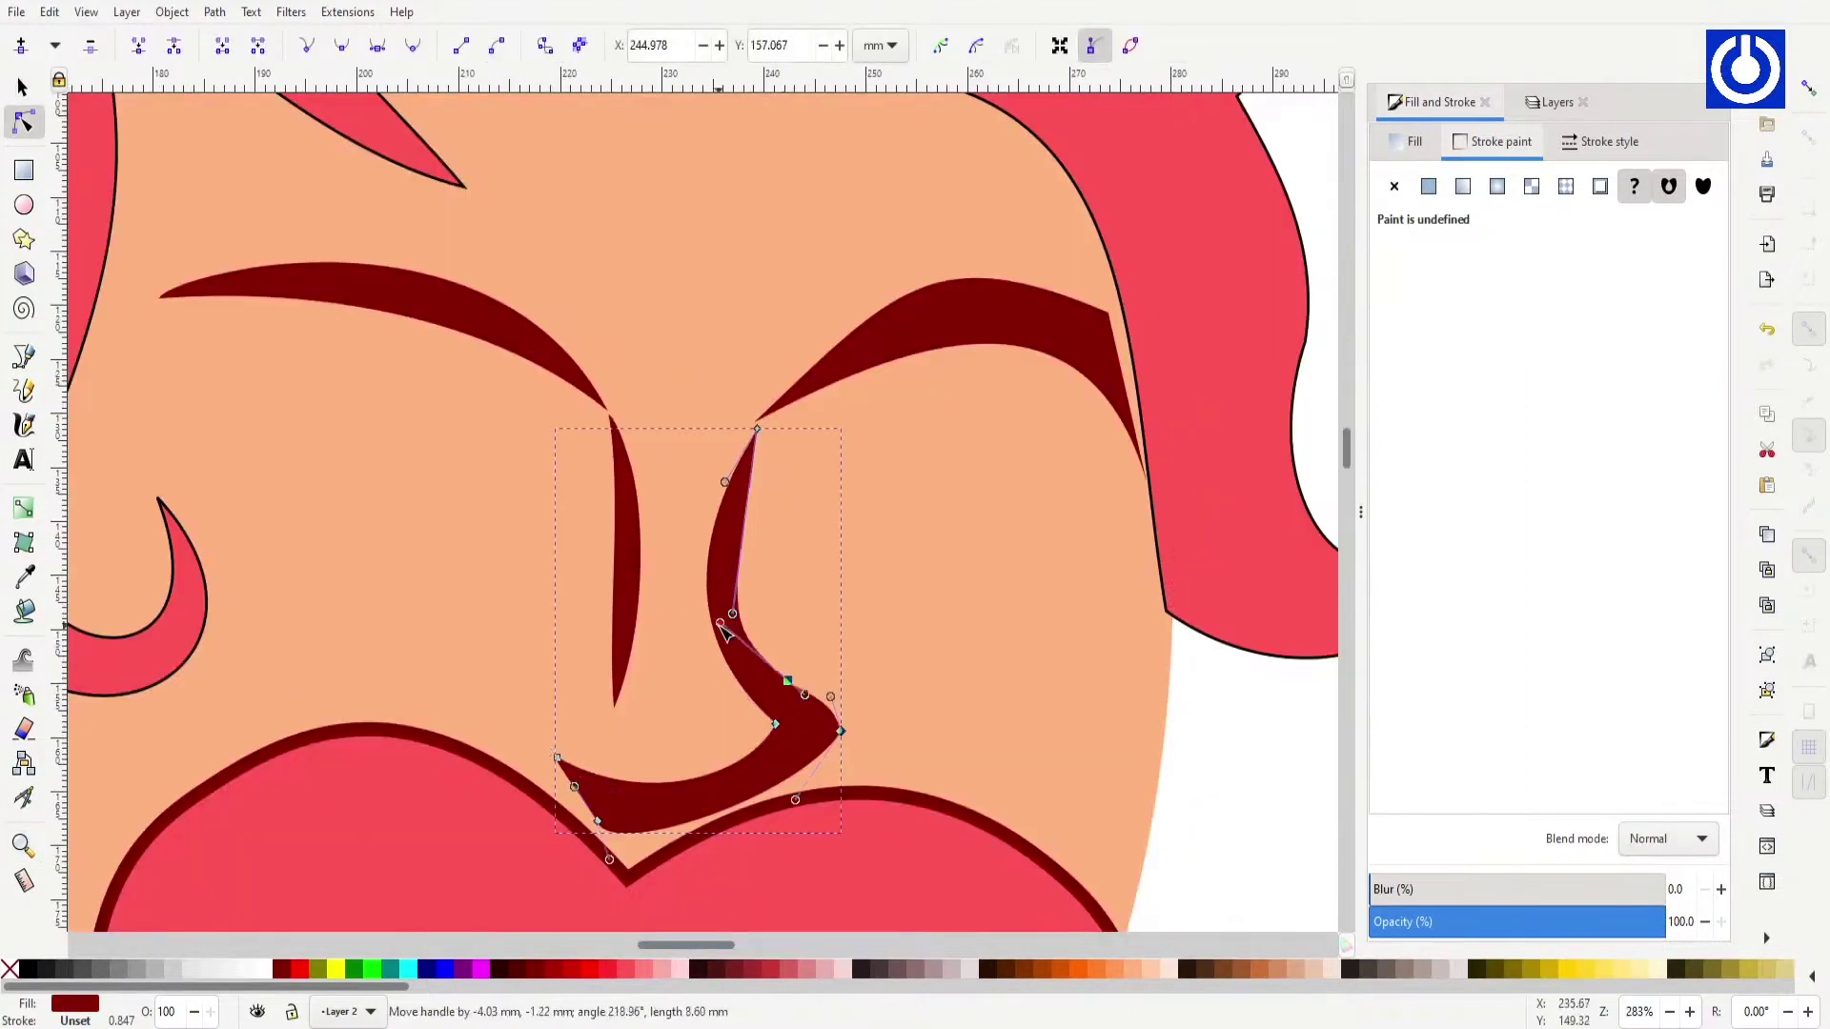
drag(829, 732, 843, 745)
scroll(734, 555, down, 5)
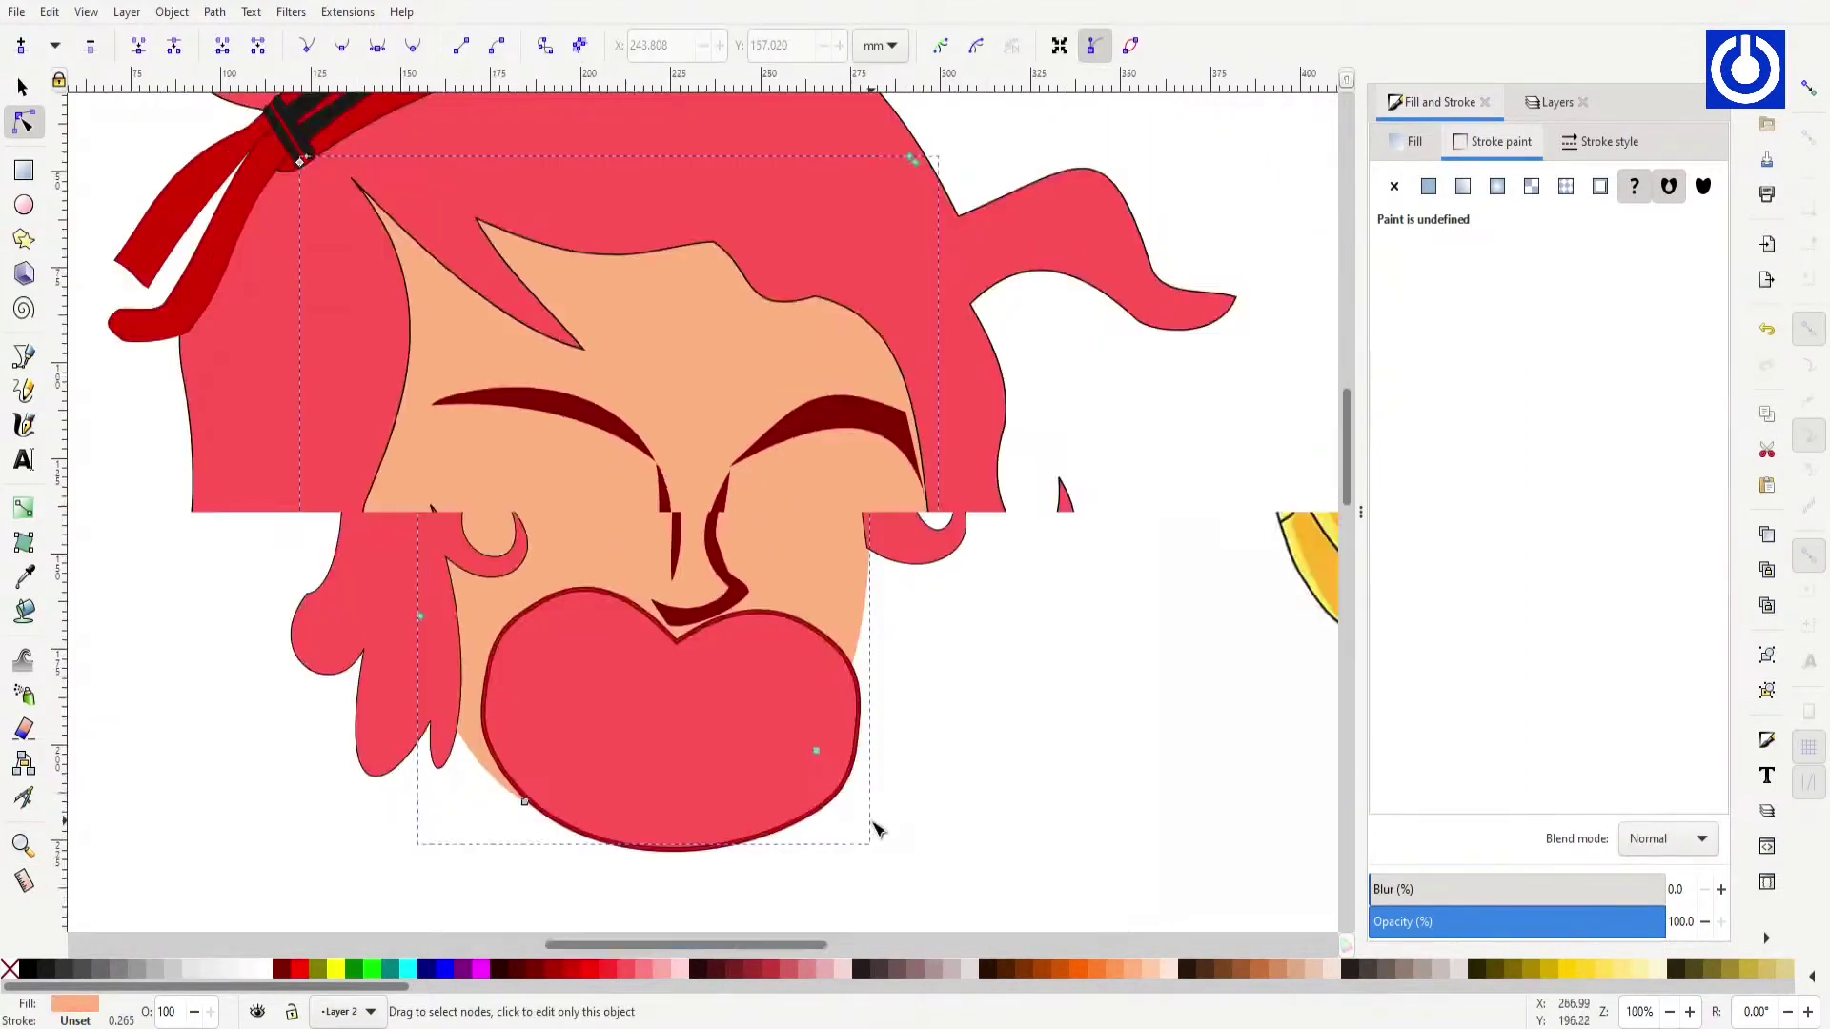
scroll(562, 672, up, 5)
drag(624, 546, 672, 629)
click(695, 622)
Step: Select the thin stroke beside the nose and bring the reference character into view
click(832, 461)
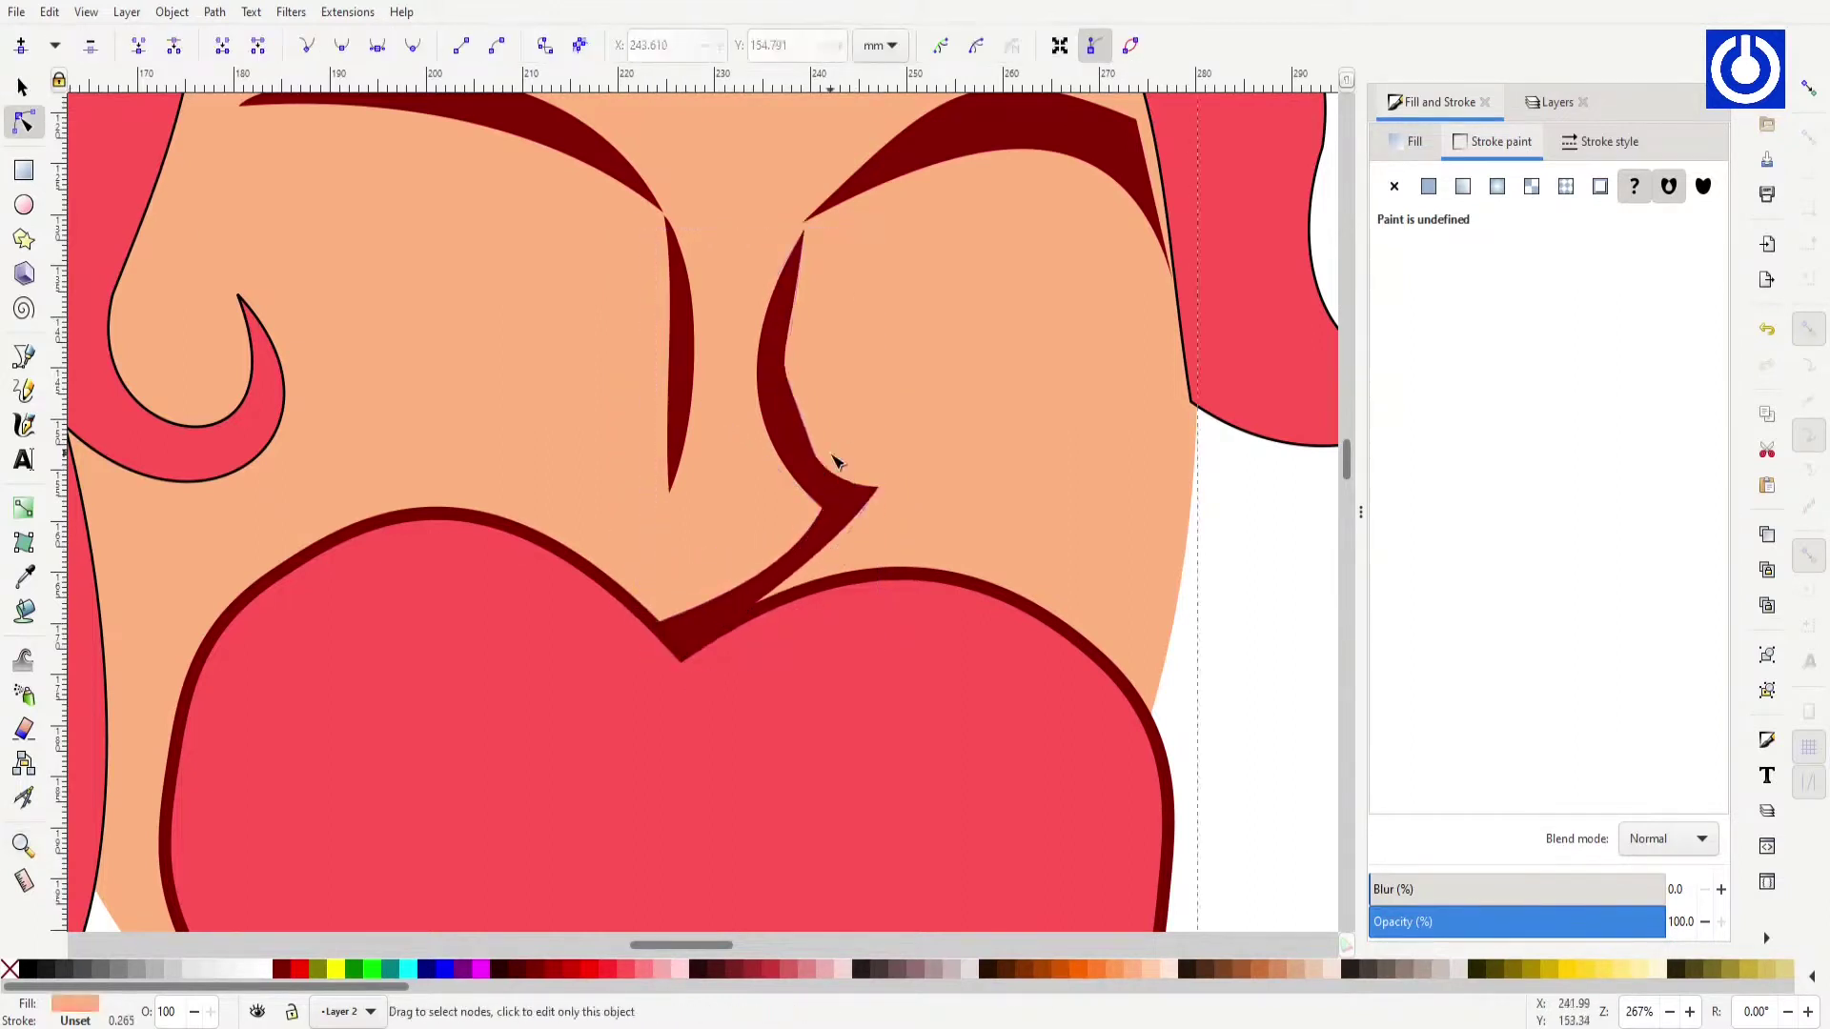
key(5)
scroll(675, 469, up, 3)
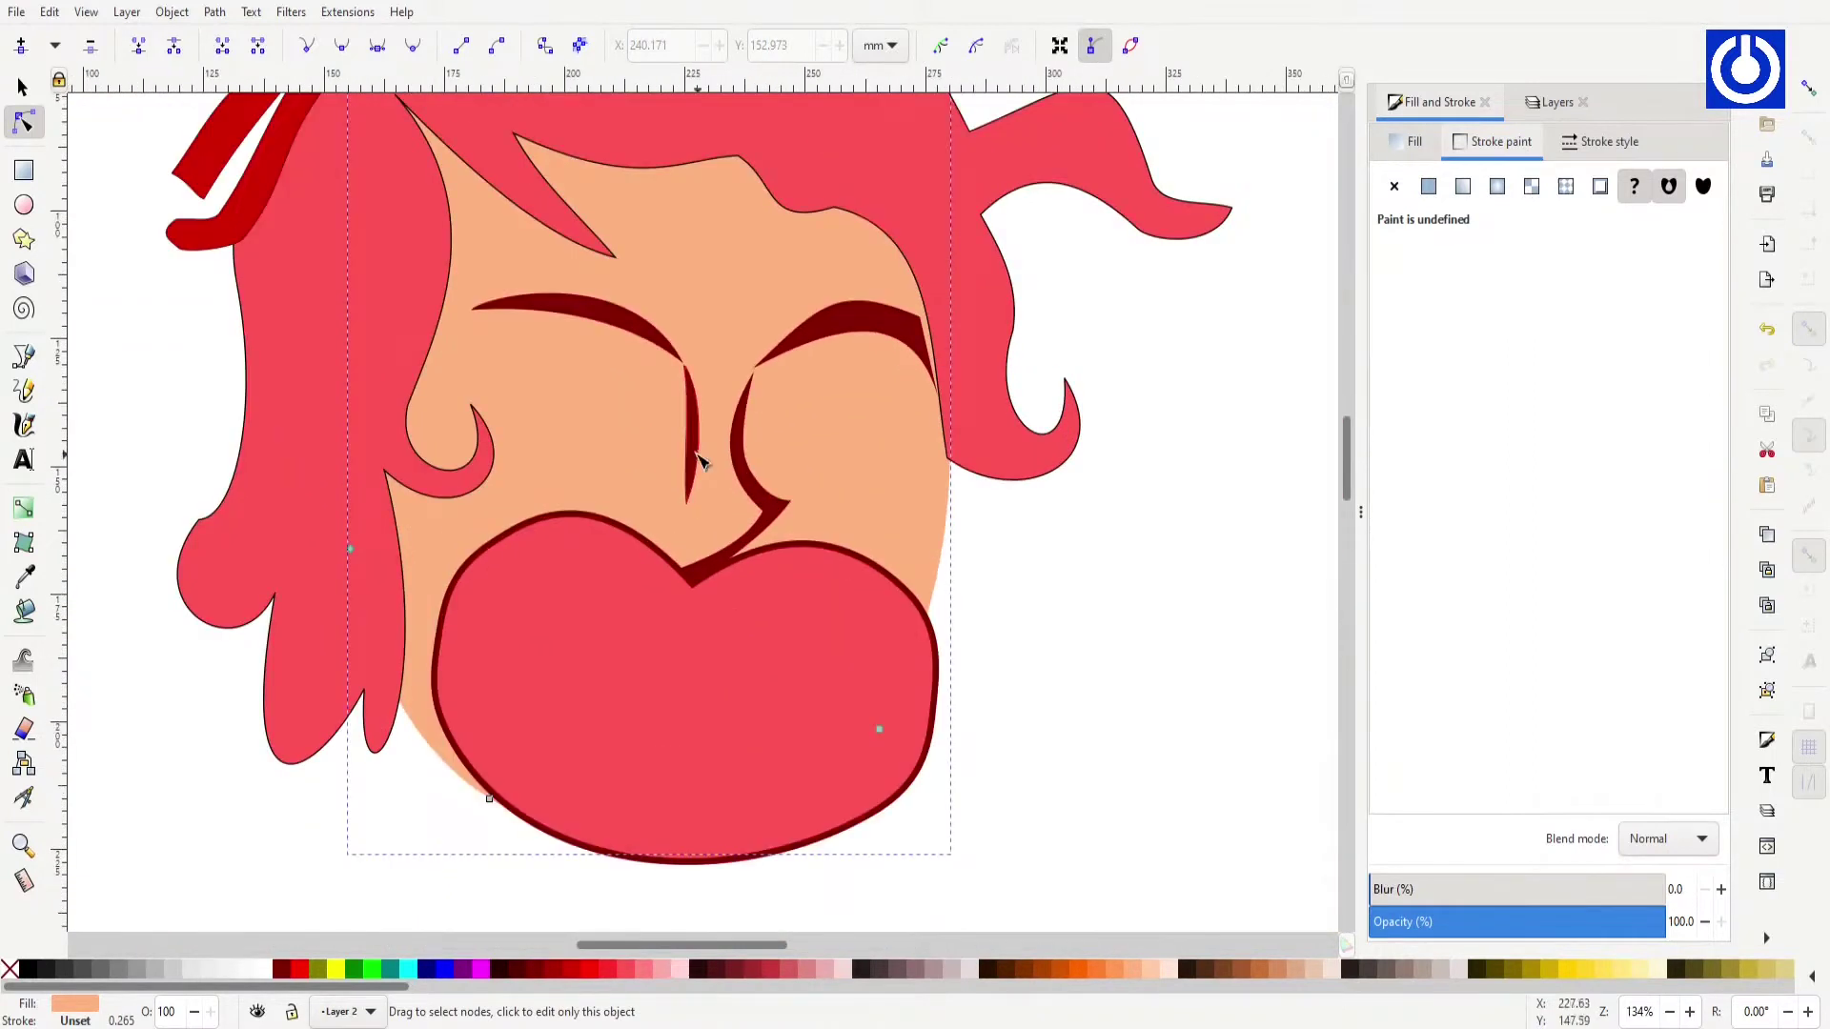
key(s)
ctrl+click(689, 434)
key(ctrl+z)
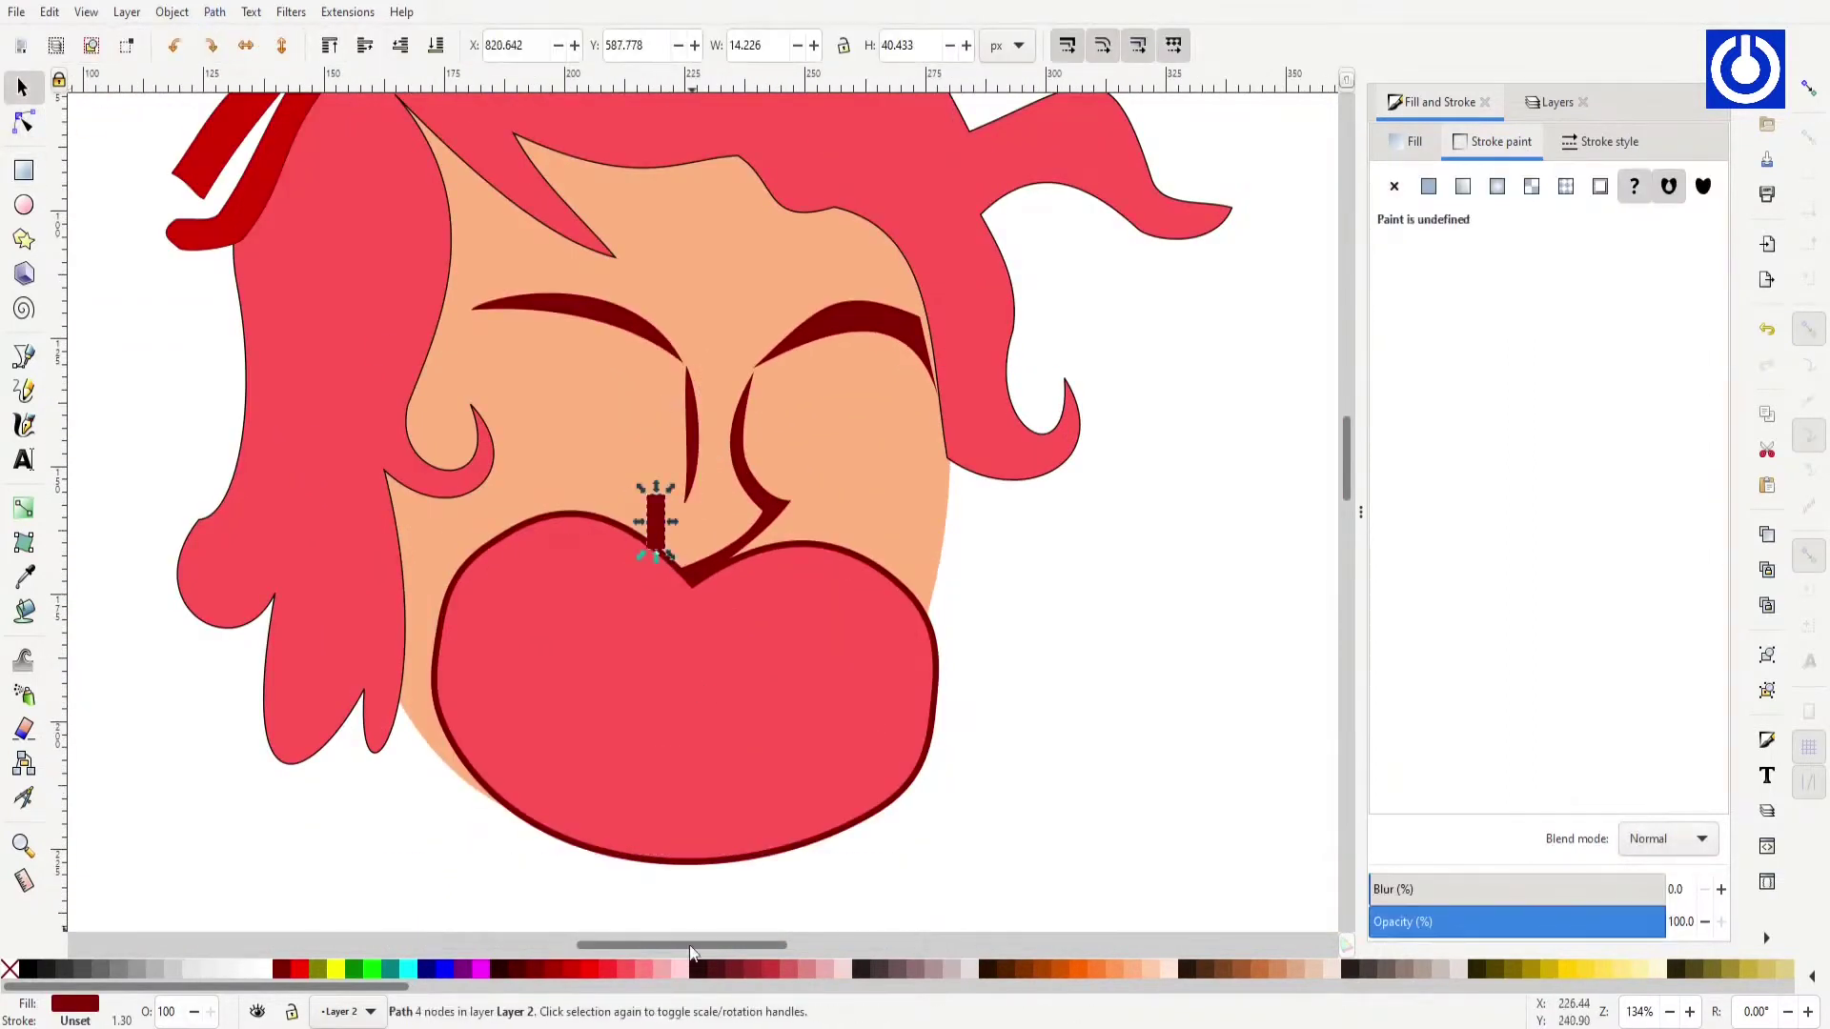
drag(690, 947, 771, 946)
key(F12)
key(n)
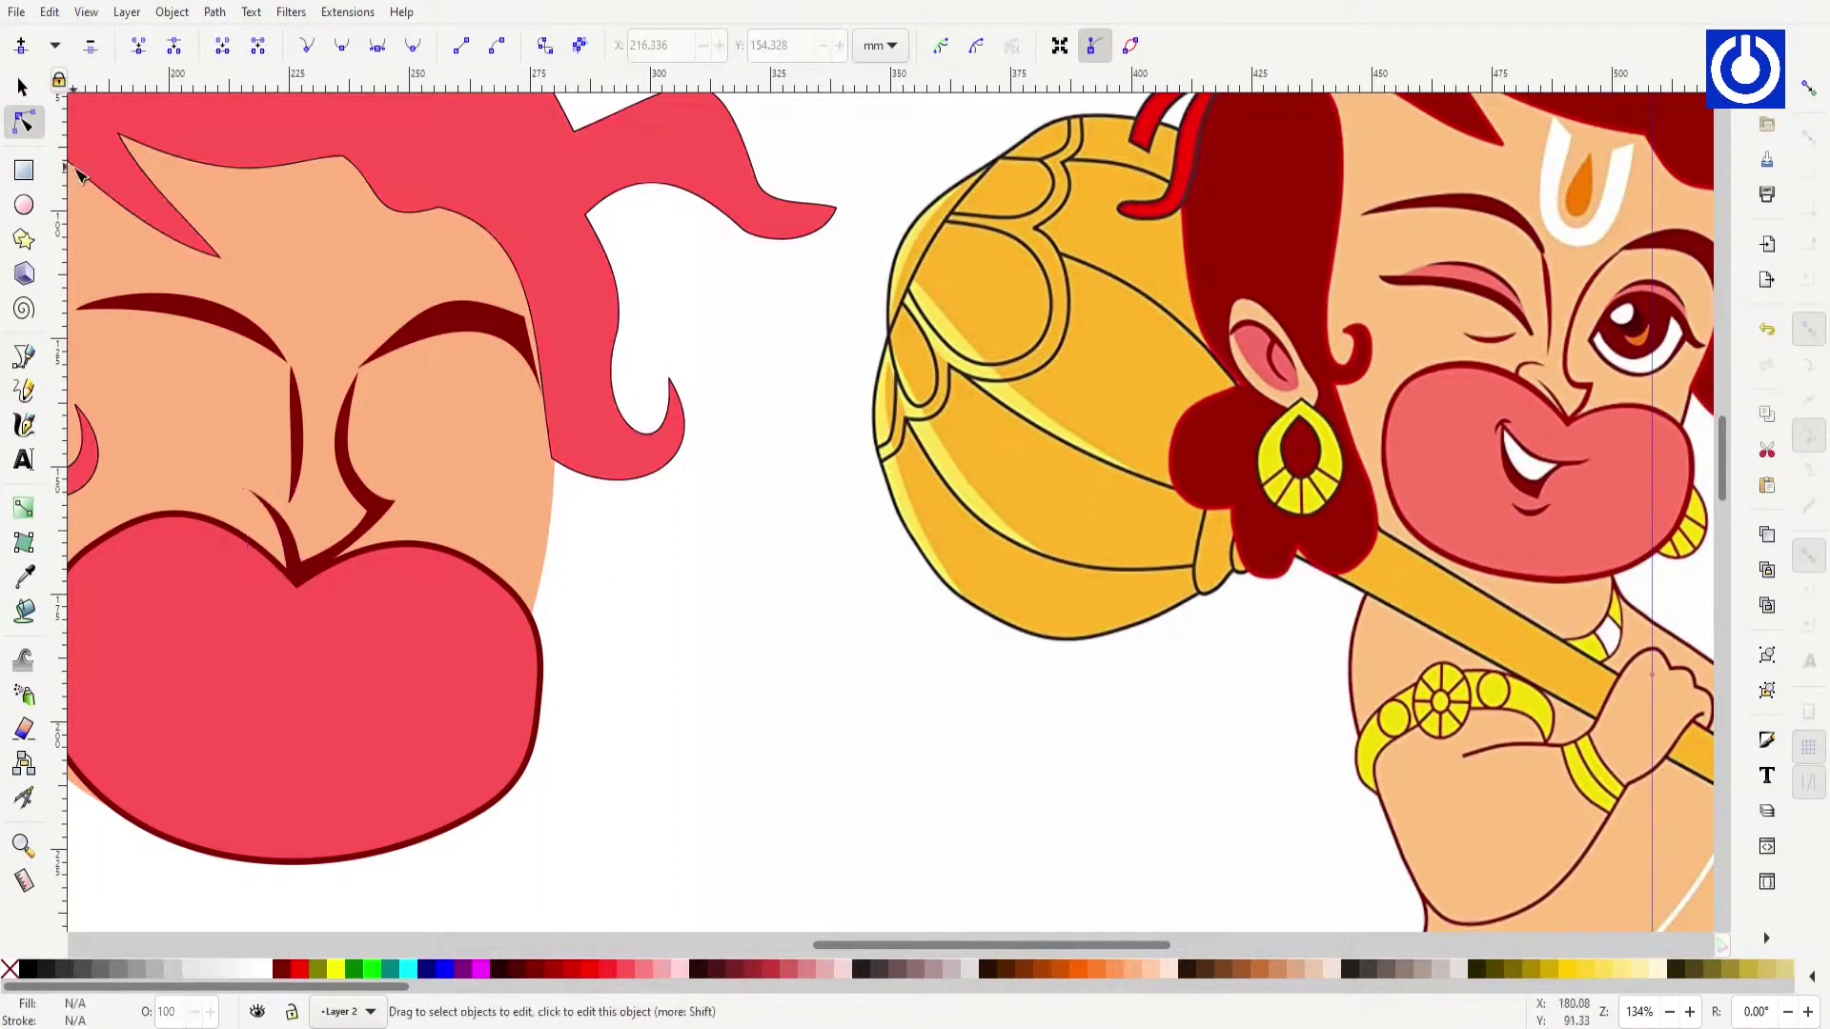
Step: Paste a small dark curved nostril stroke by the nose and nudge a nose node
key(ctrl+alt+v)
drag(181, 441, 232, 489)
key(n)
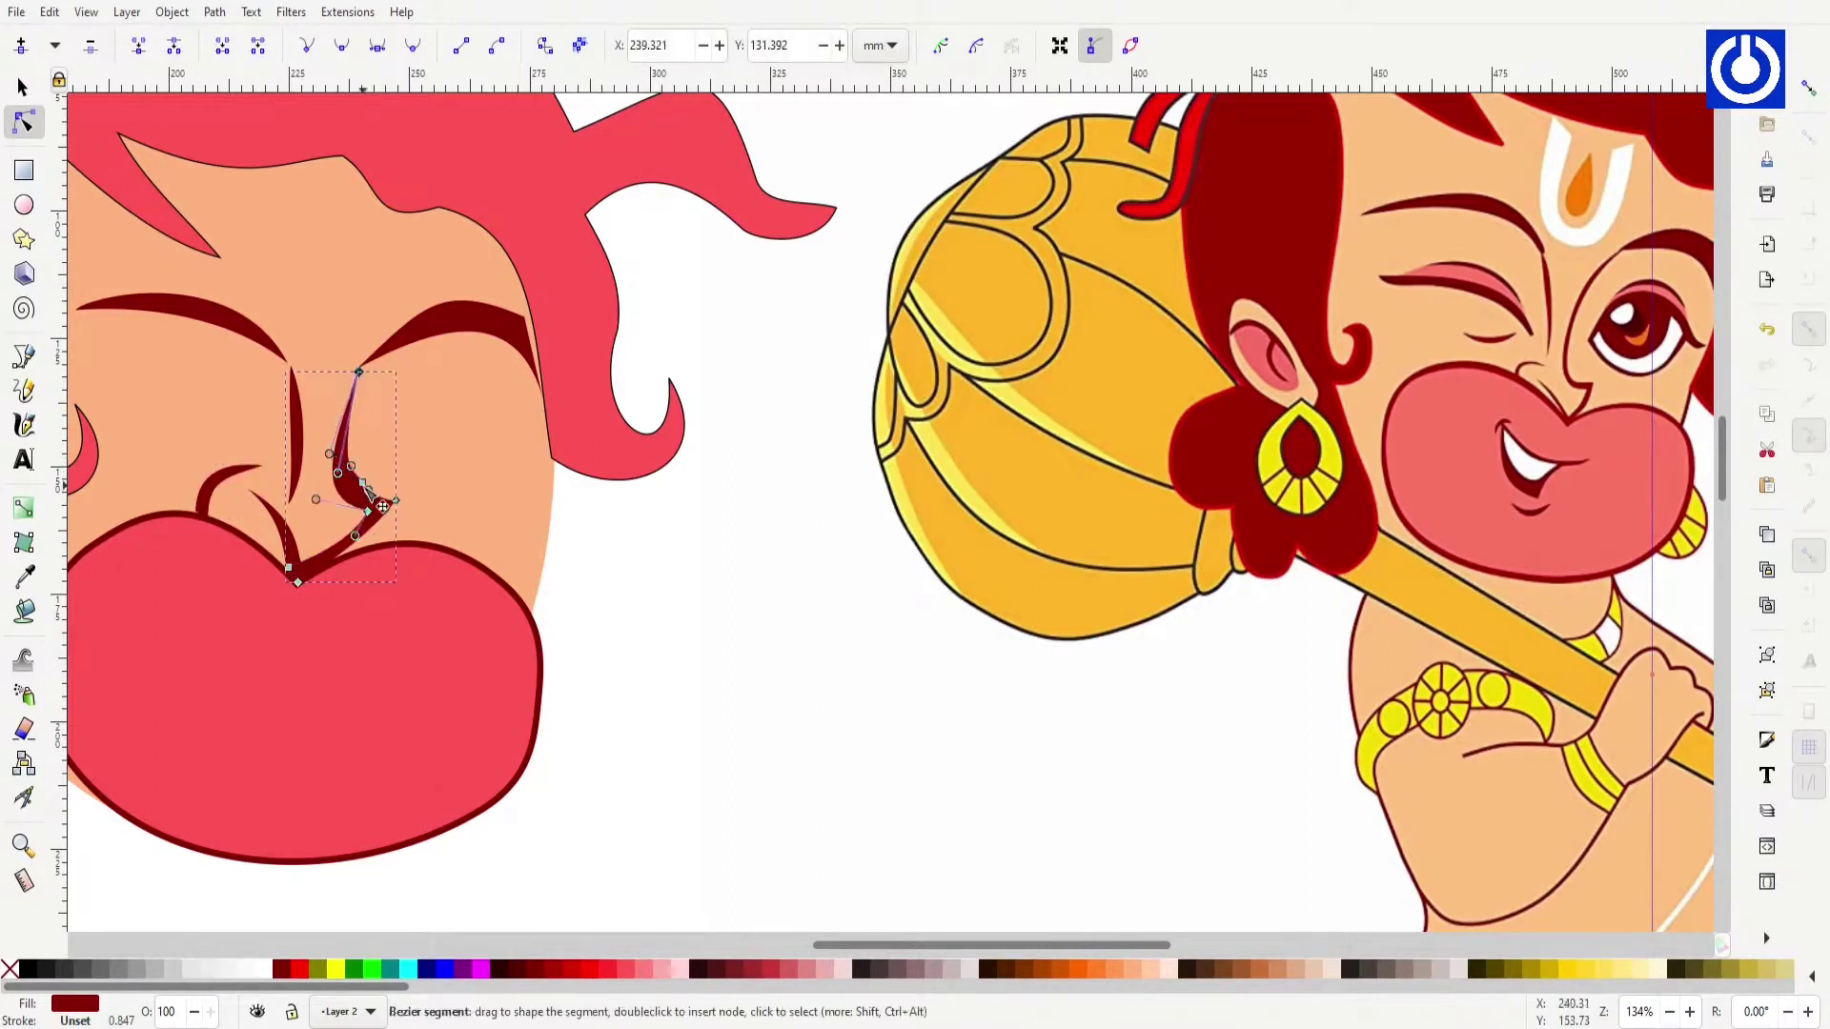
click(245, 505)
drag(294, 583, 298, 581)
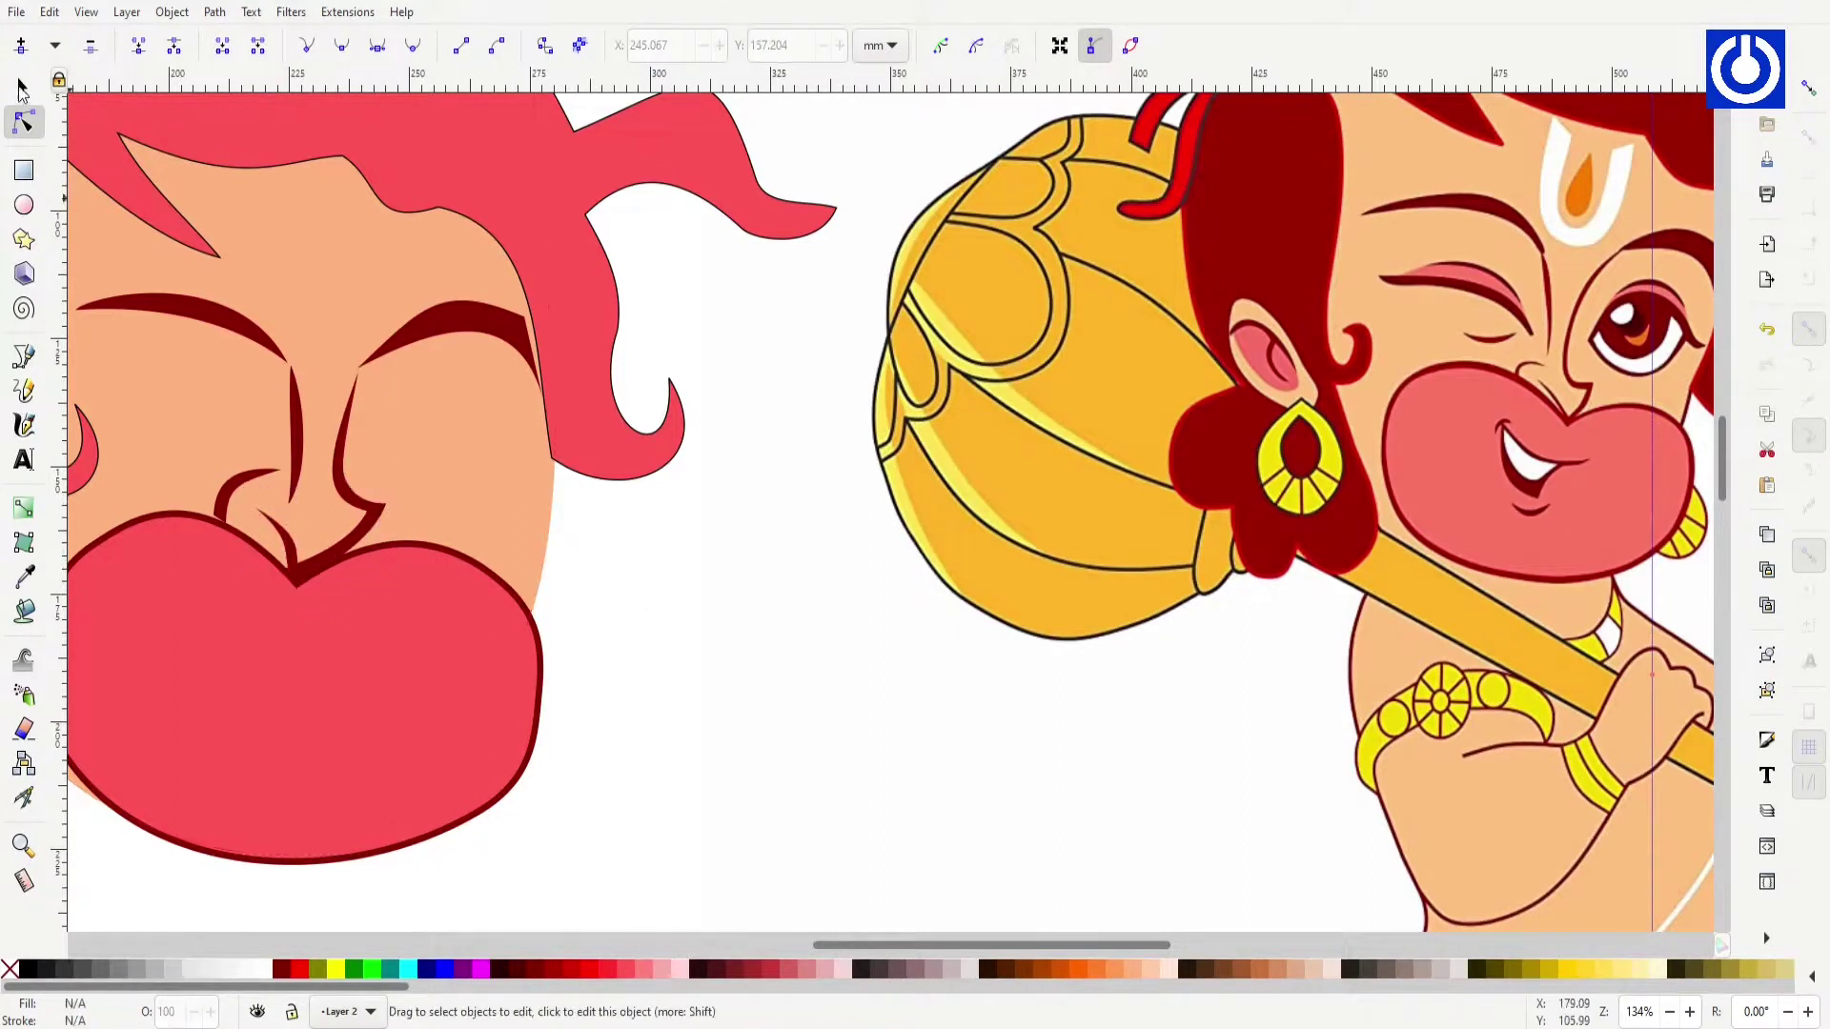
Step: Draw a thin dark red rectangle along the nose's left side and convert it to a path
key(r)
drag(283, 370, 302, 466)
key(ctrl+shift+c)
key(n)
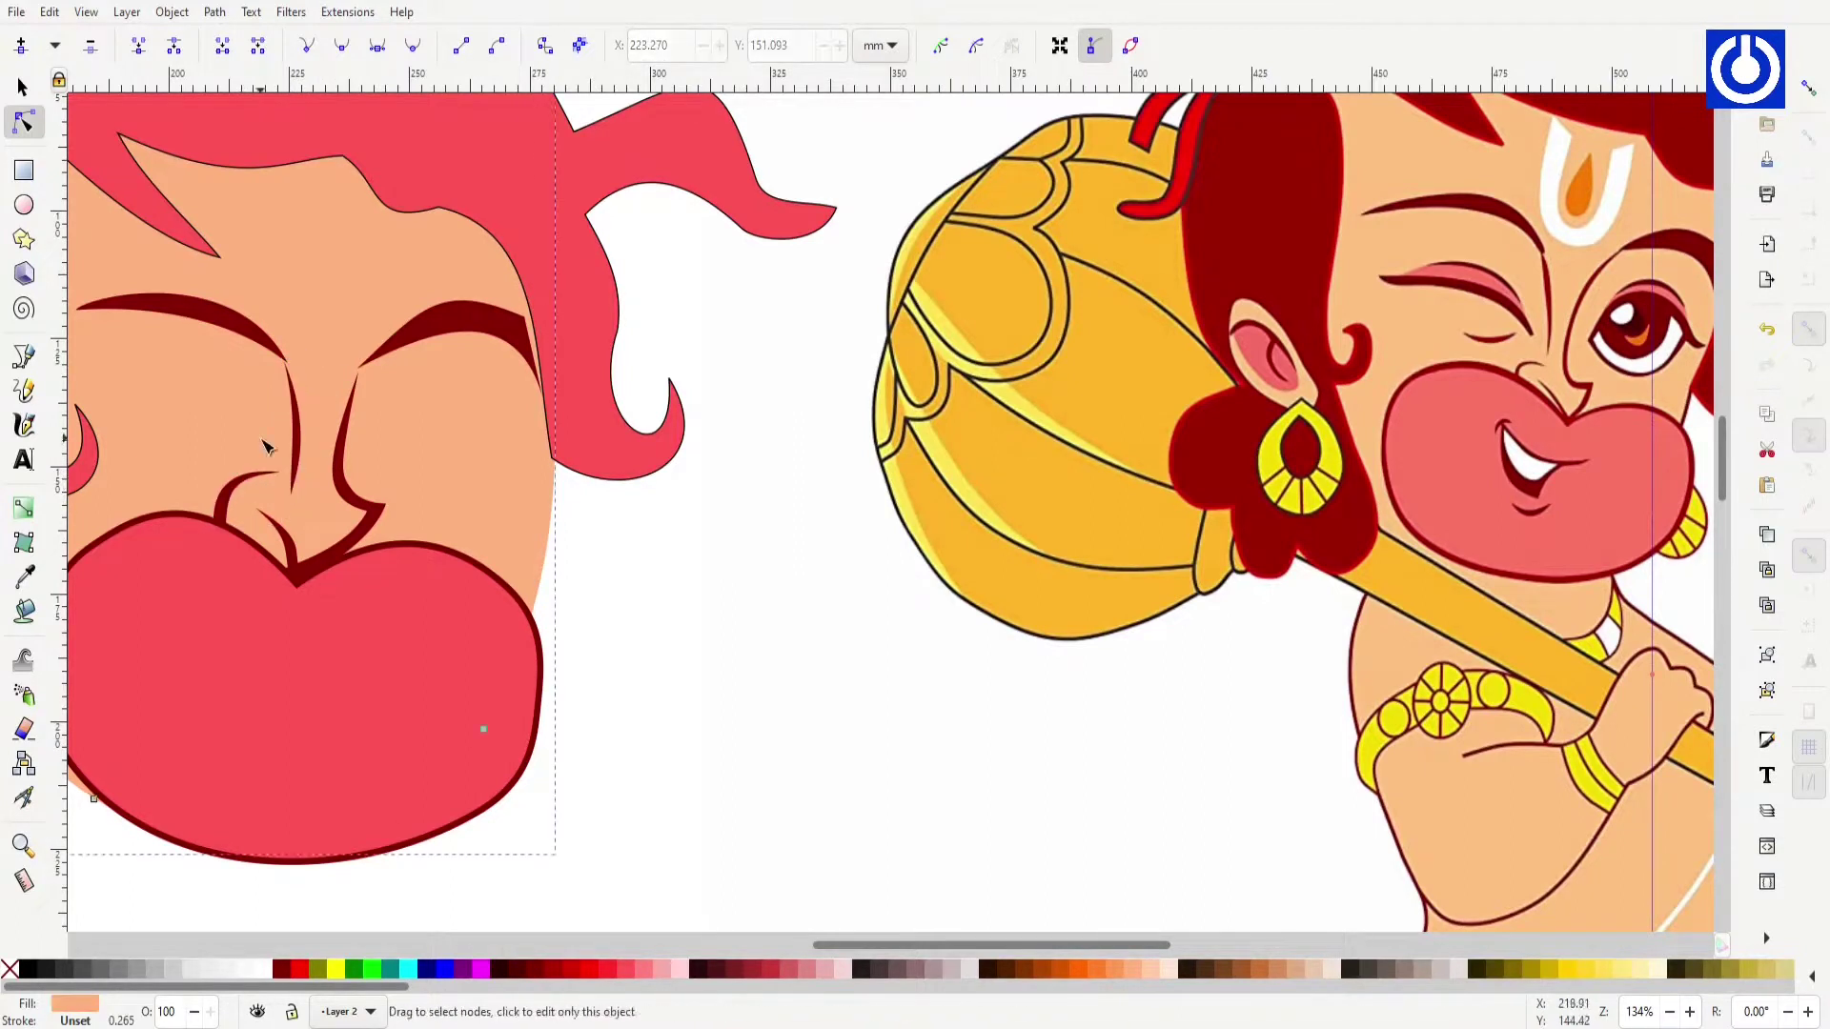
scroll(265, 448, up, 1)
click(324, 571)
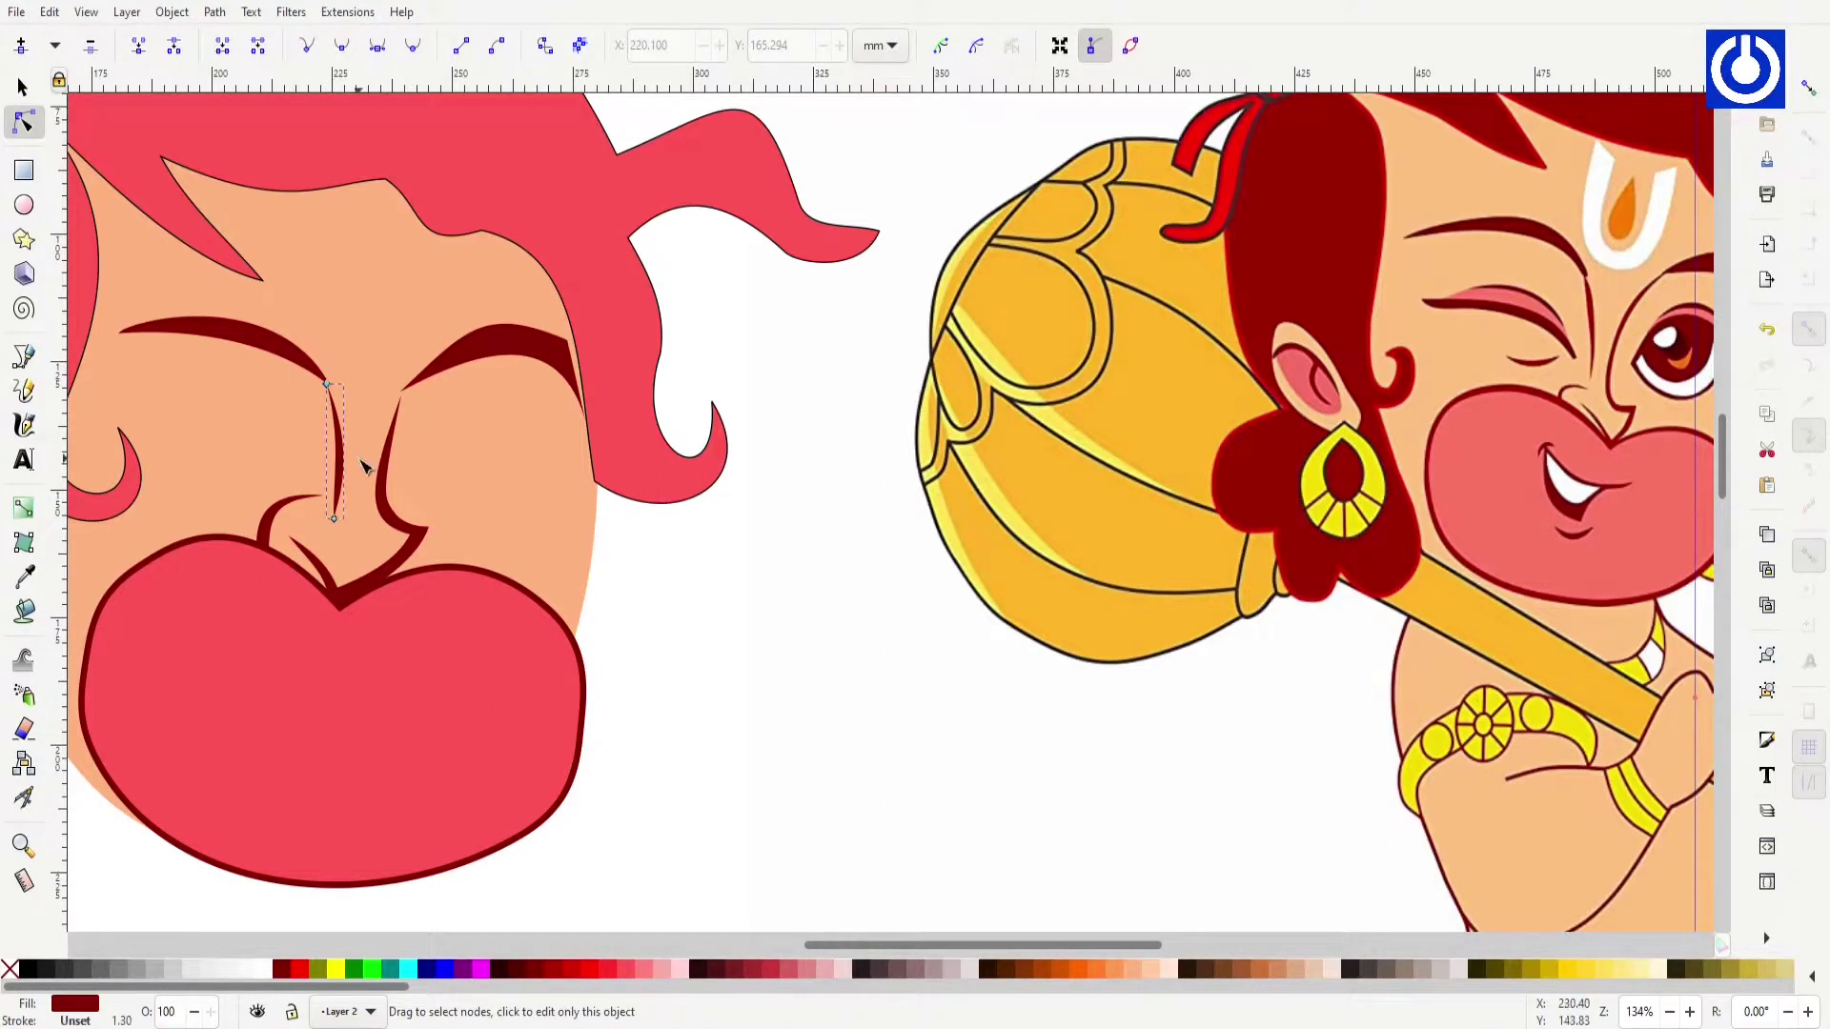
Step: Duplicate the left eyebrow and node-edit the copy into a curved closed-eye line
click(238, 332)
key(ctrl+c)
key(ctrl+v)
double_click(221, 381)
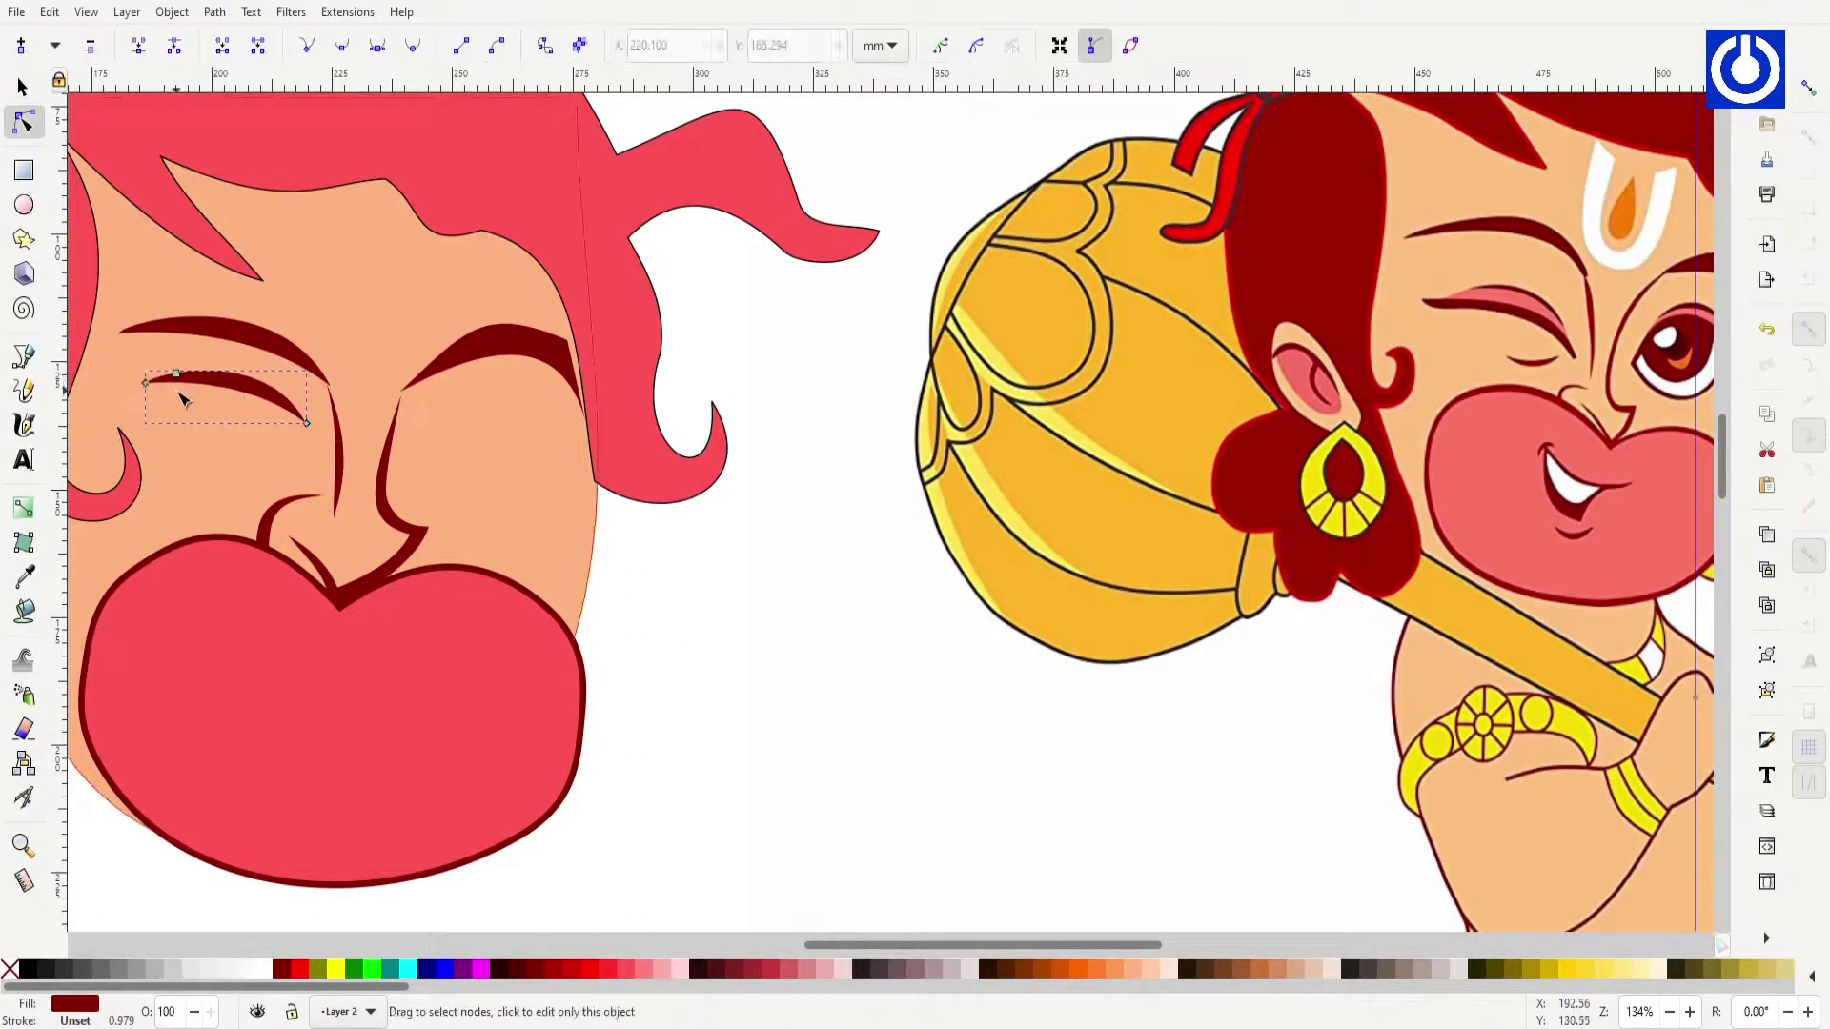
scroll(152, 381, up, 6)
drag(636, 468, 562, 376)
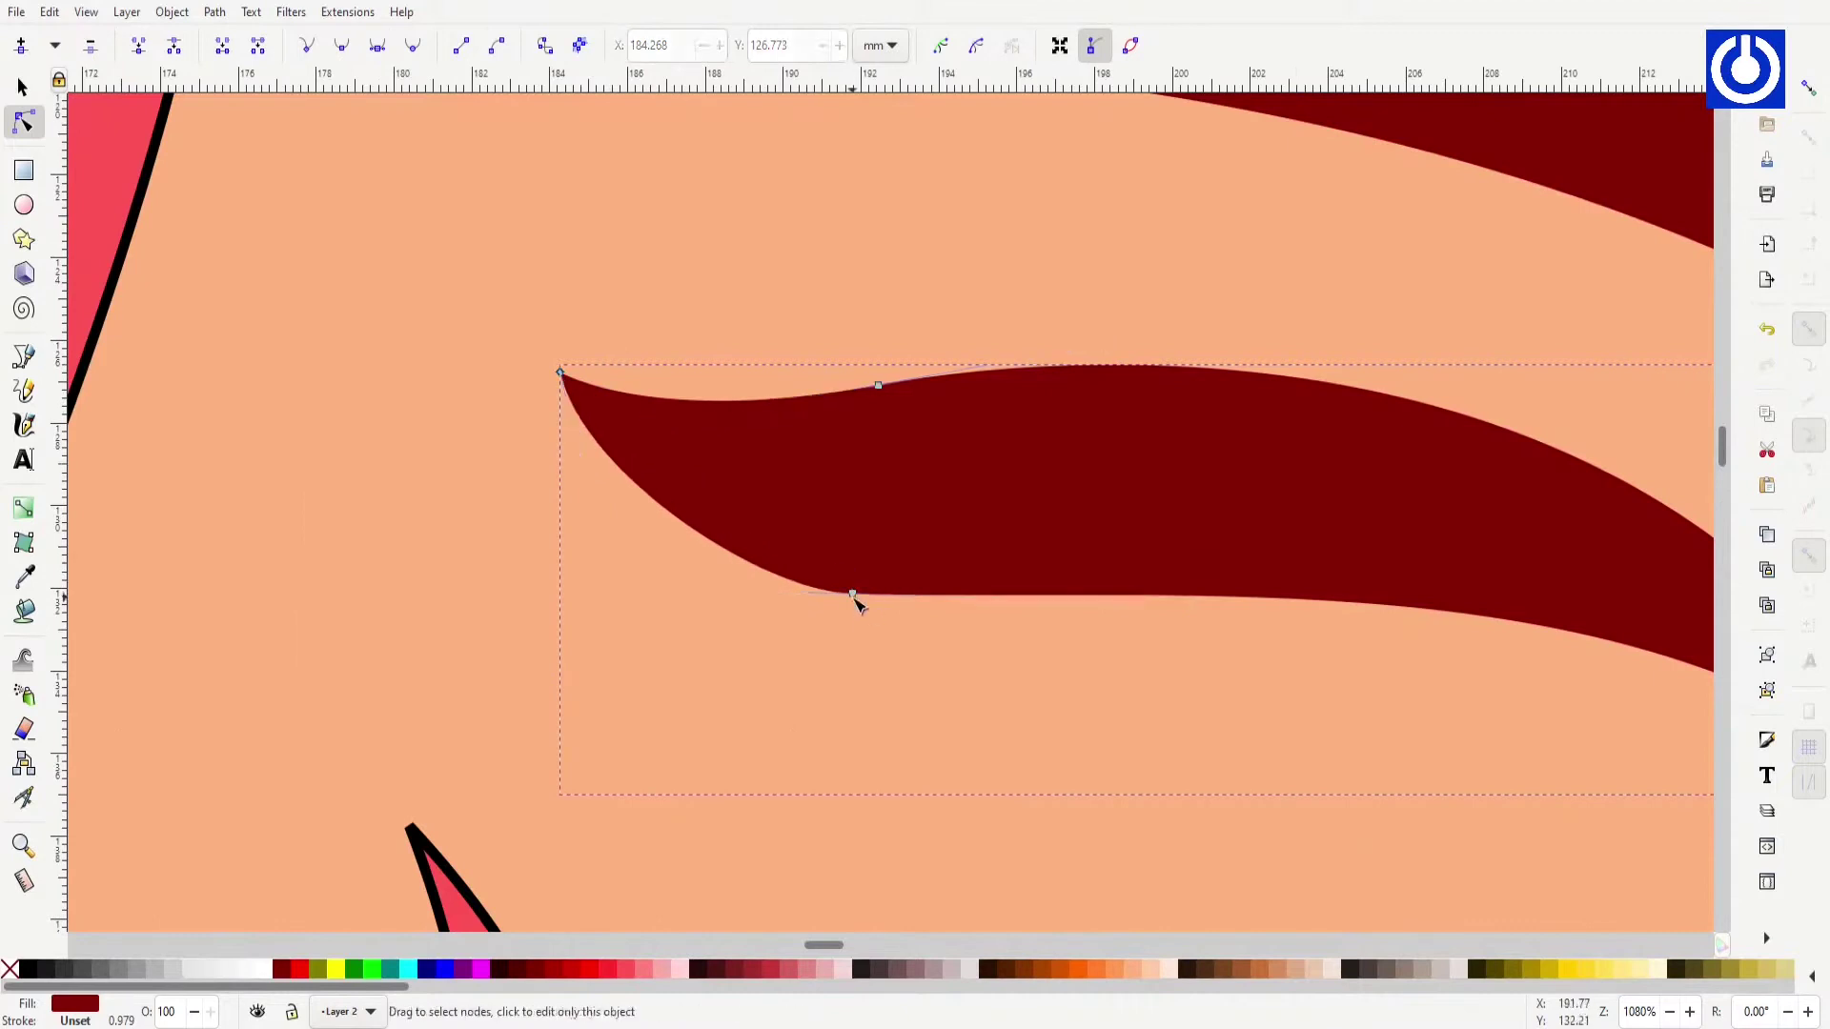
scroll(858, 591, down, 4)
scroll(288, 526, down, 2)
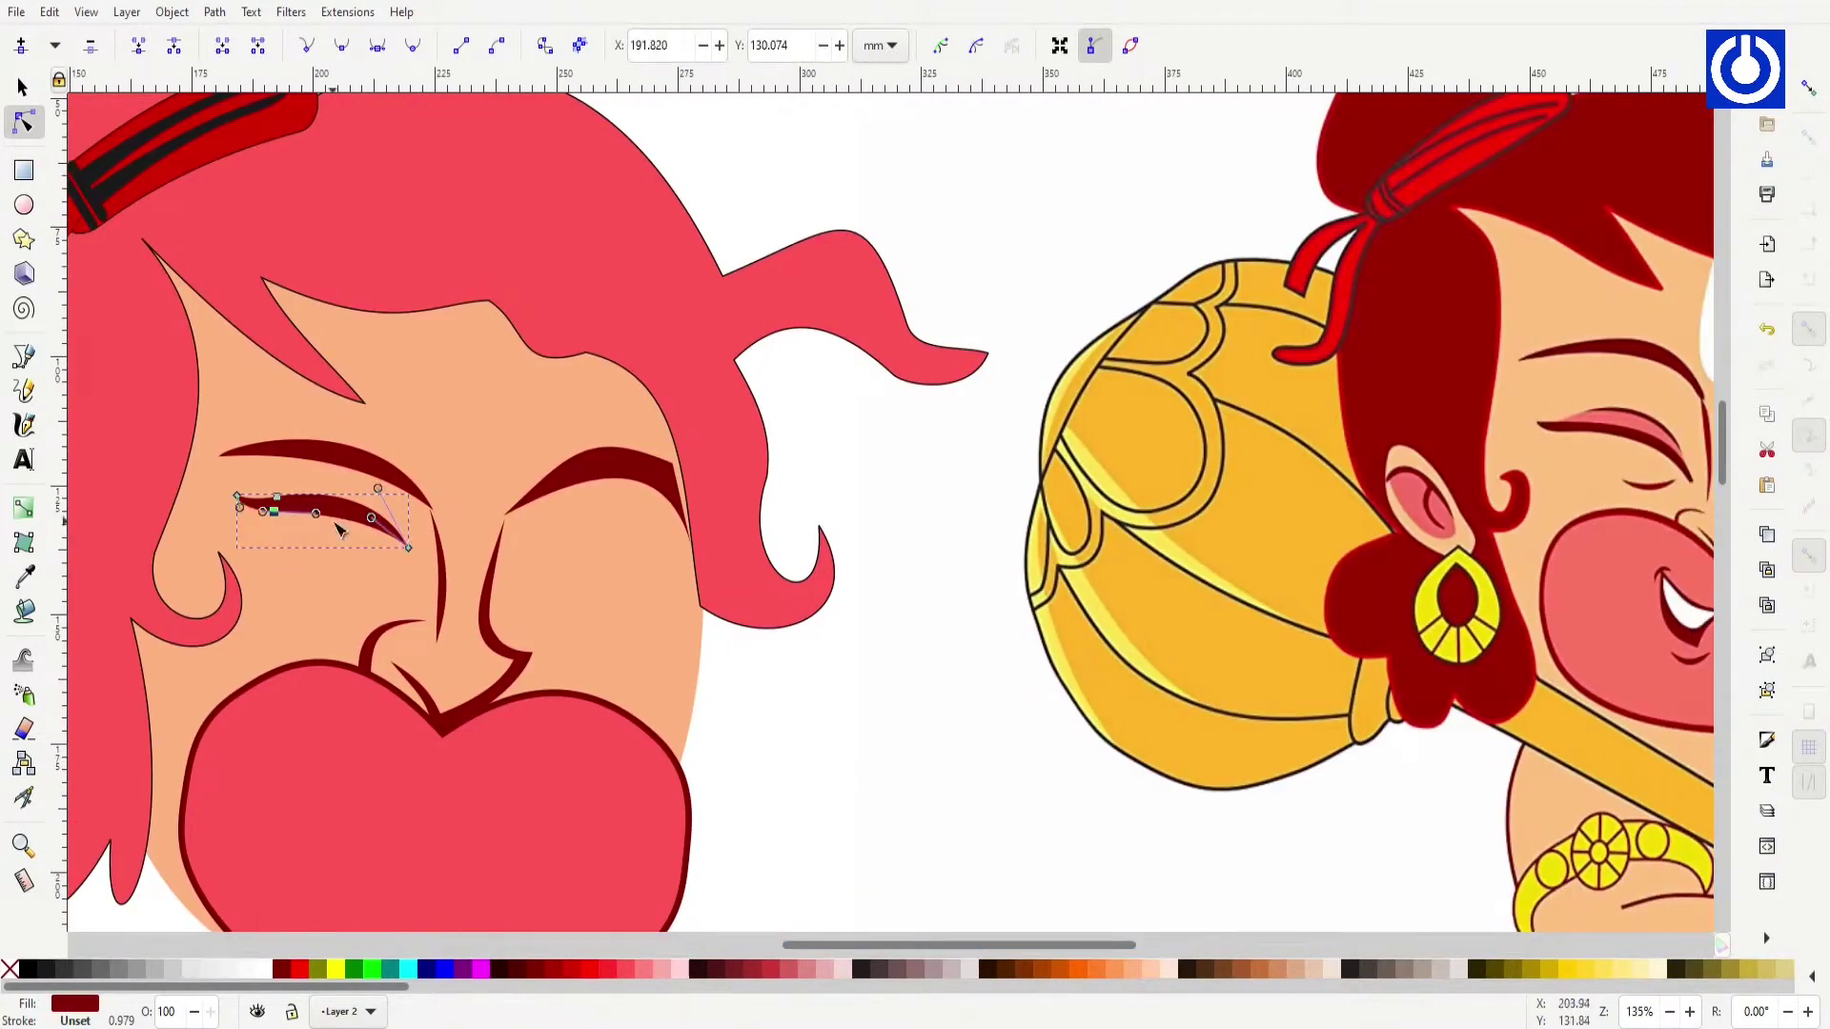
click(334, 500)
Step: Turn a small rectangle into a dome by converting it to a path and deleting its top corners
key(Escape)
key(ctrl+v)
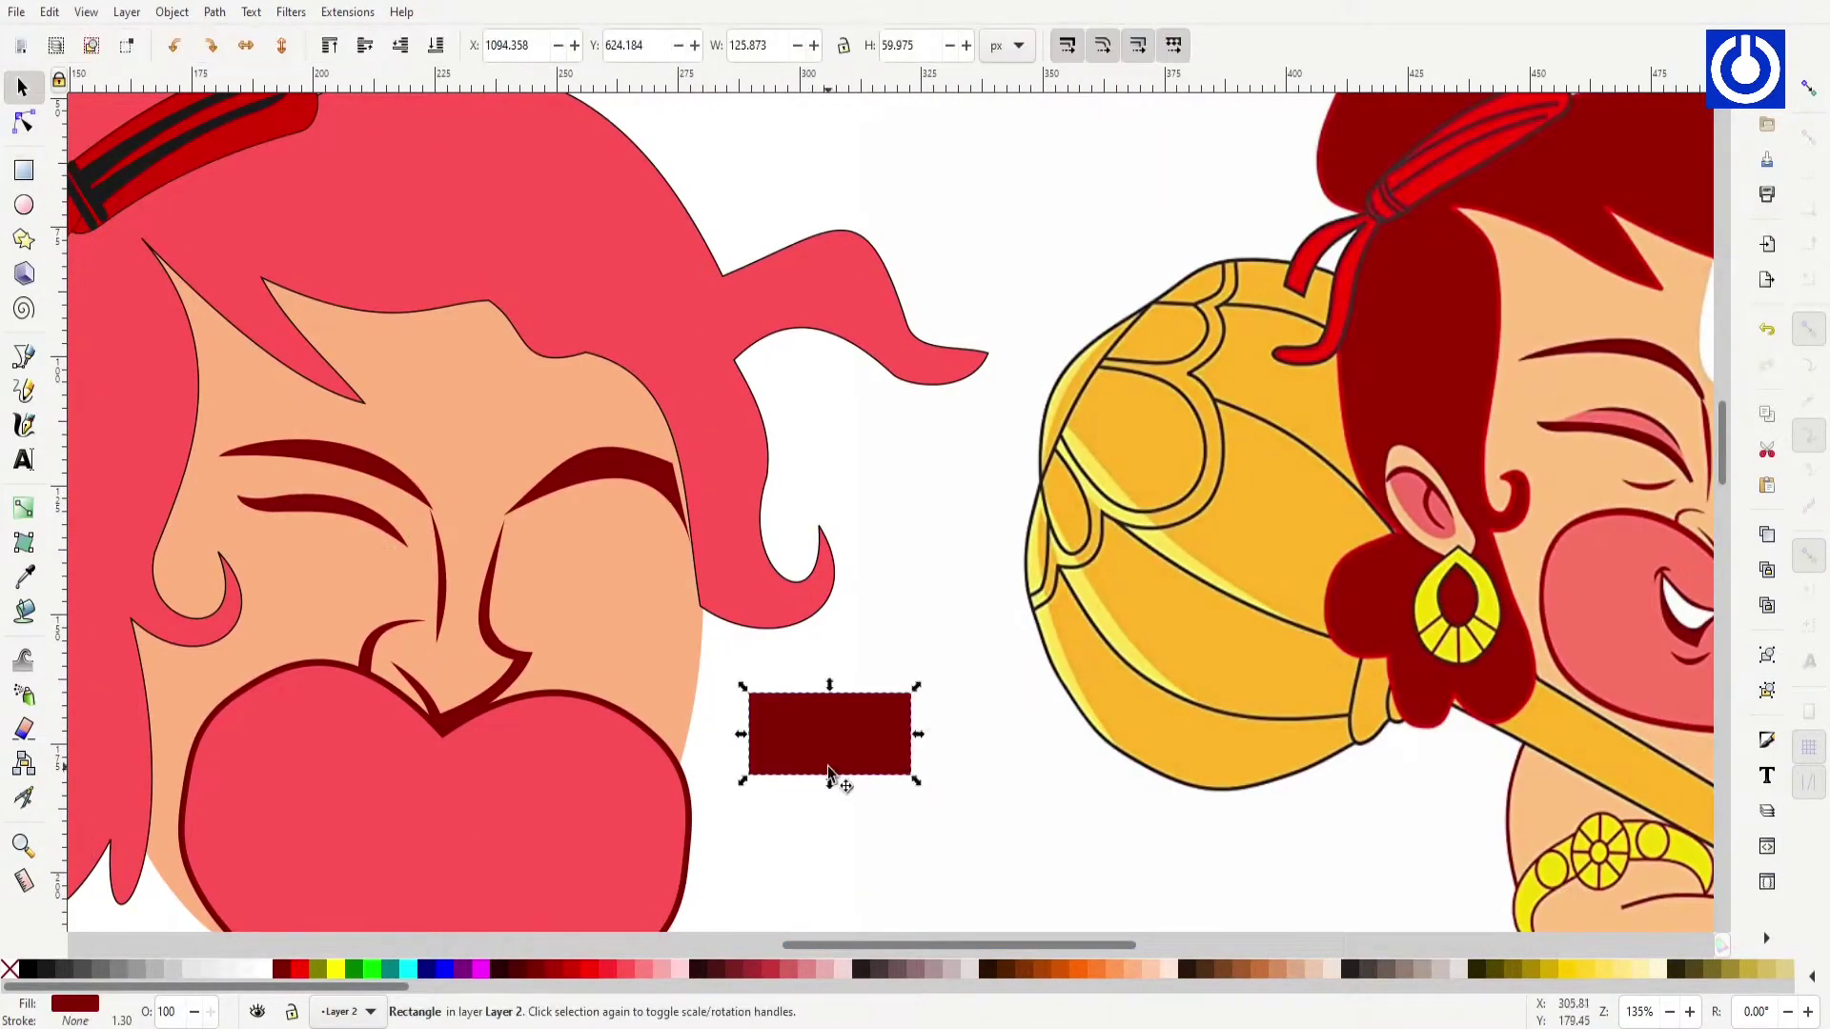
key(n)
drag(929, 662, 734, 710)
key(Delete)
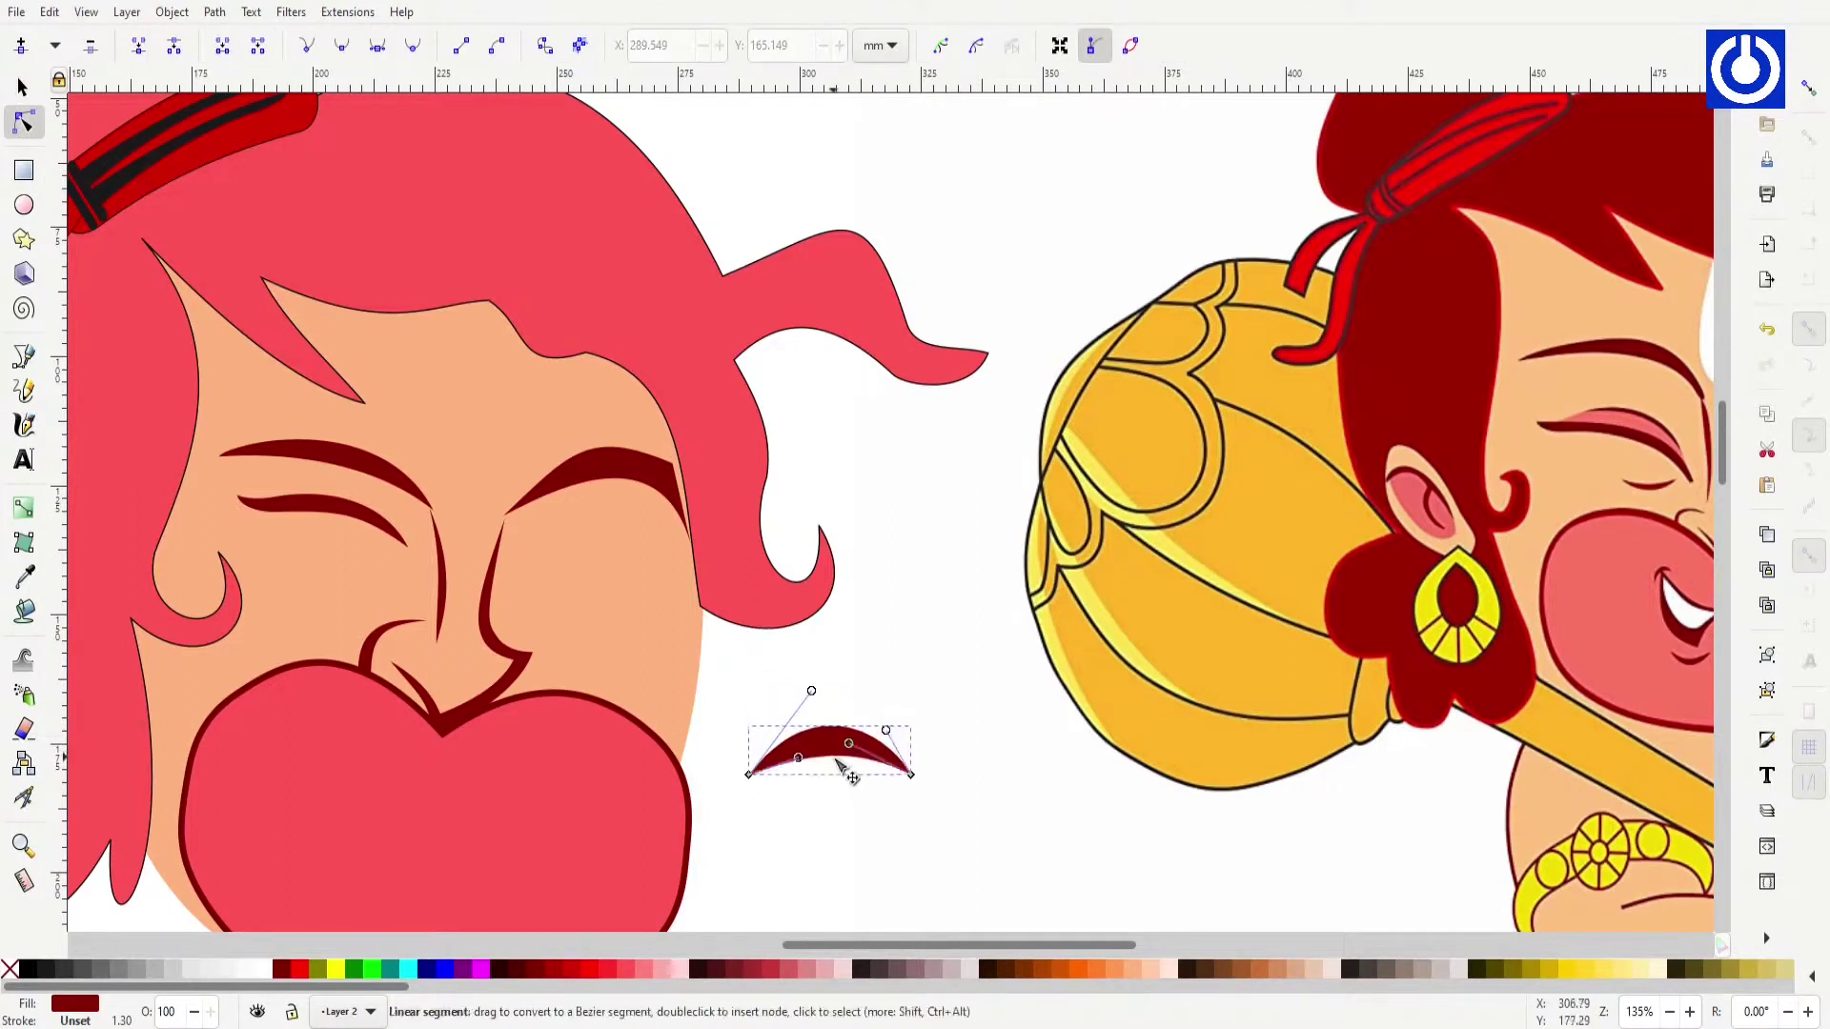
Step: Node-edit the dome into a thin curved arc
key(s)
click(762, 732)
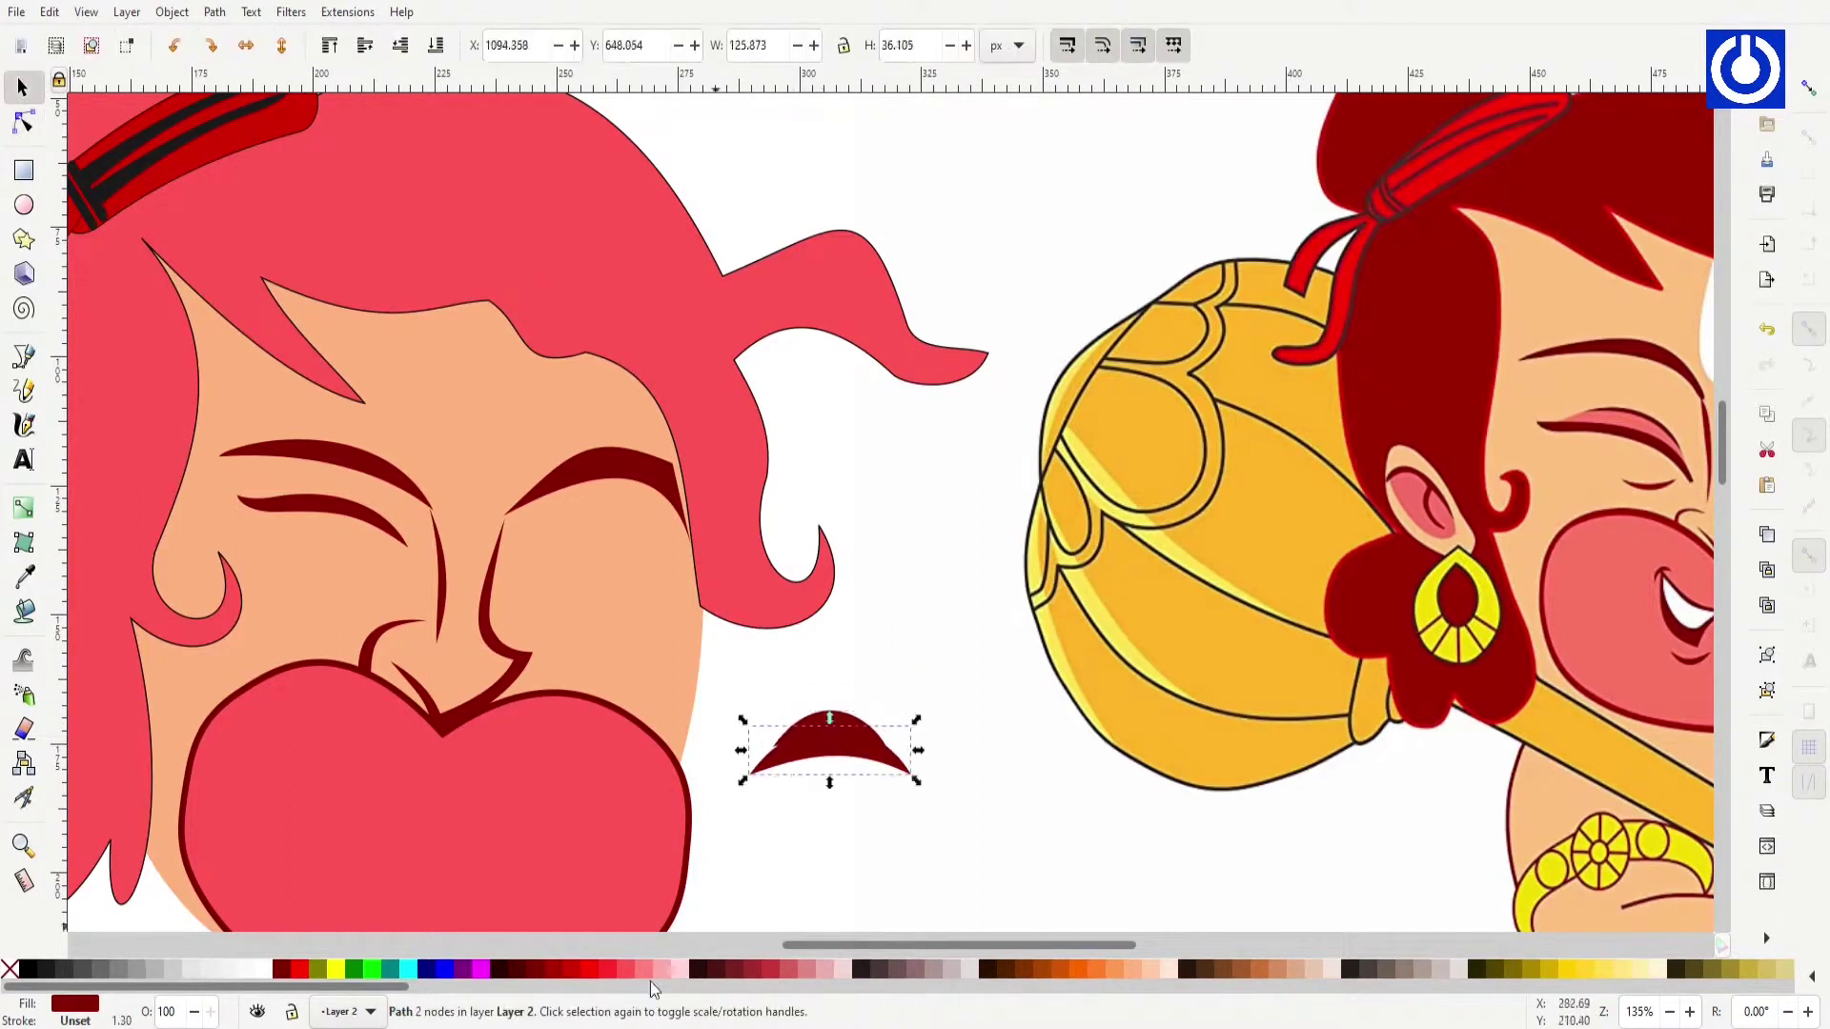
key(3)
key(n)
click(1164, 531)
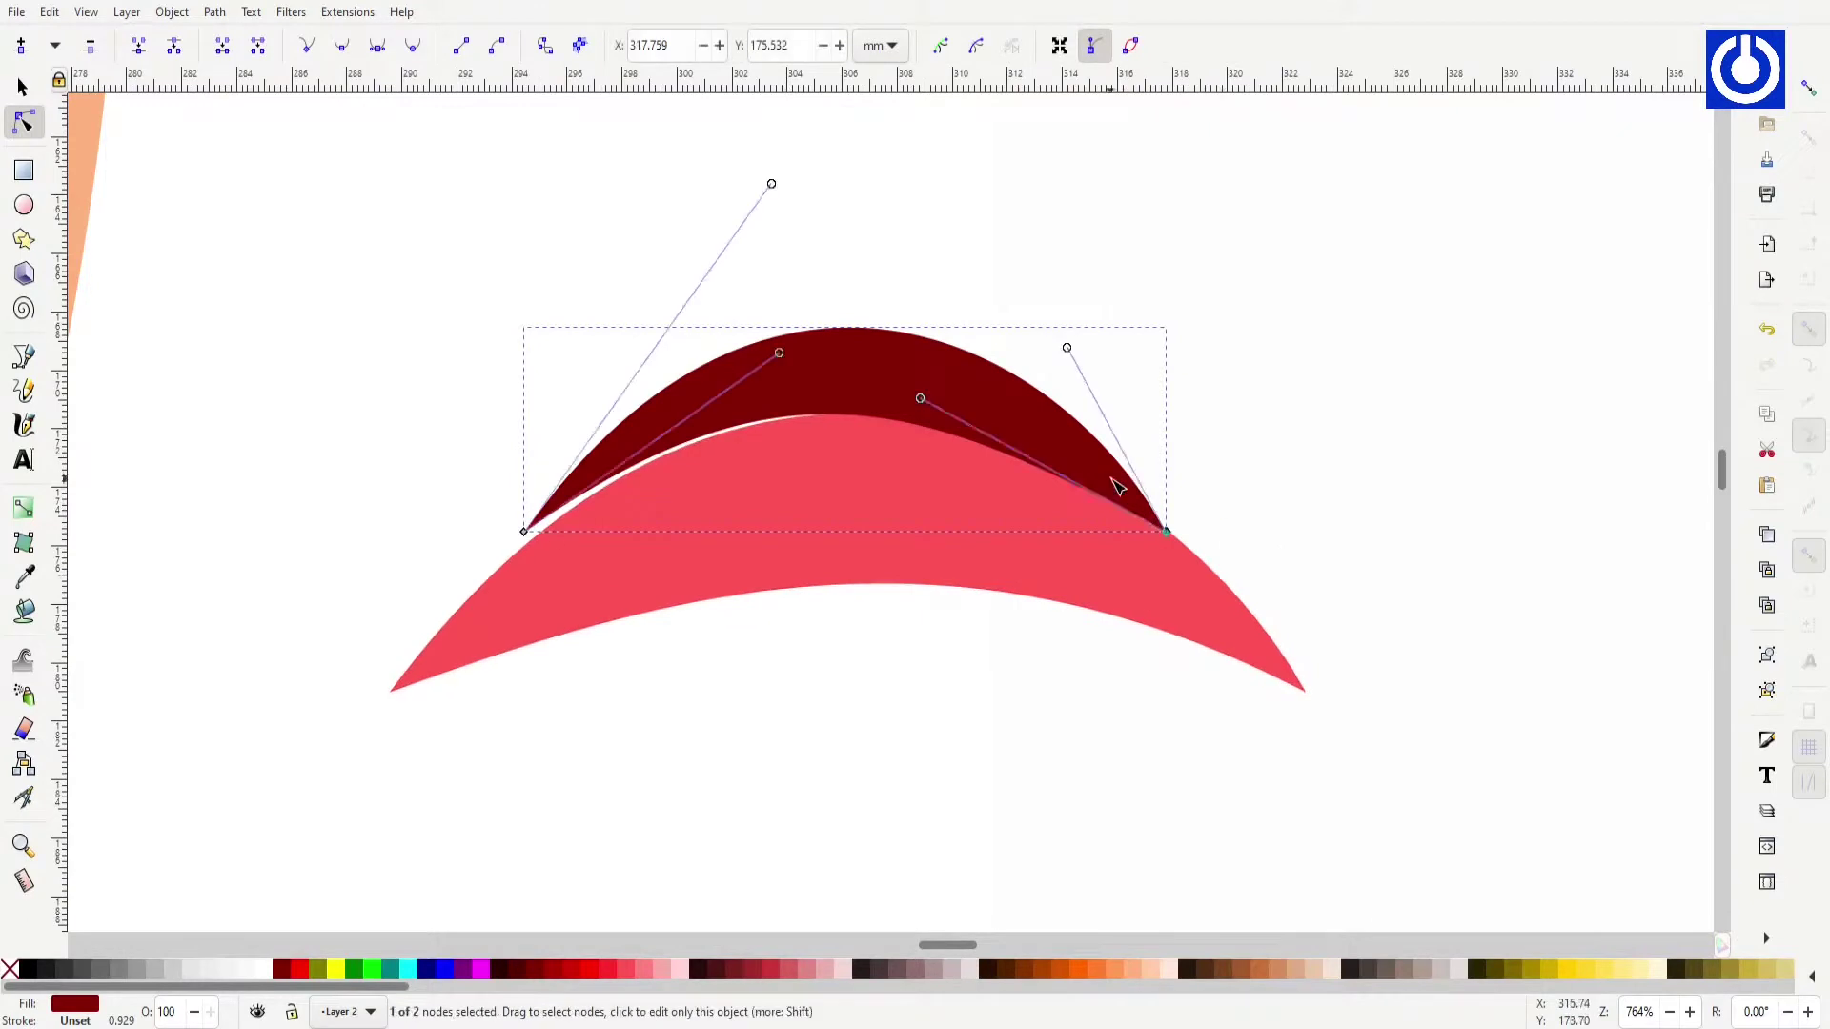
drag(771, 183, 791, 230)
drag(919, 398, 969, 392)
Step: Move the arc onto the left eye and rotate it to fit
key(grave)
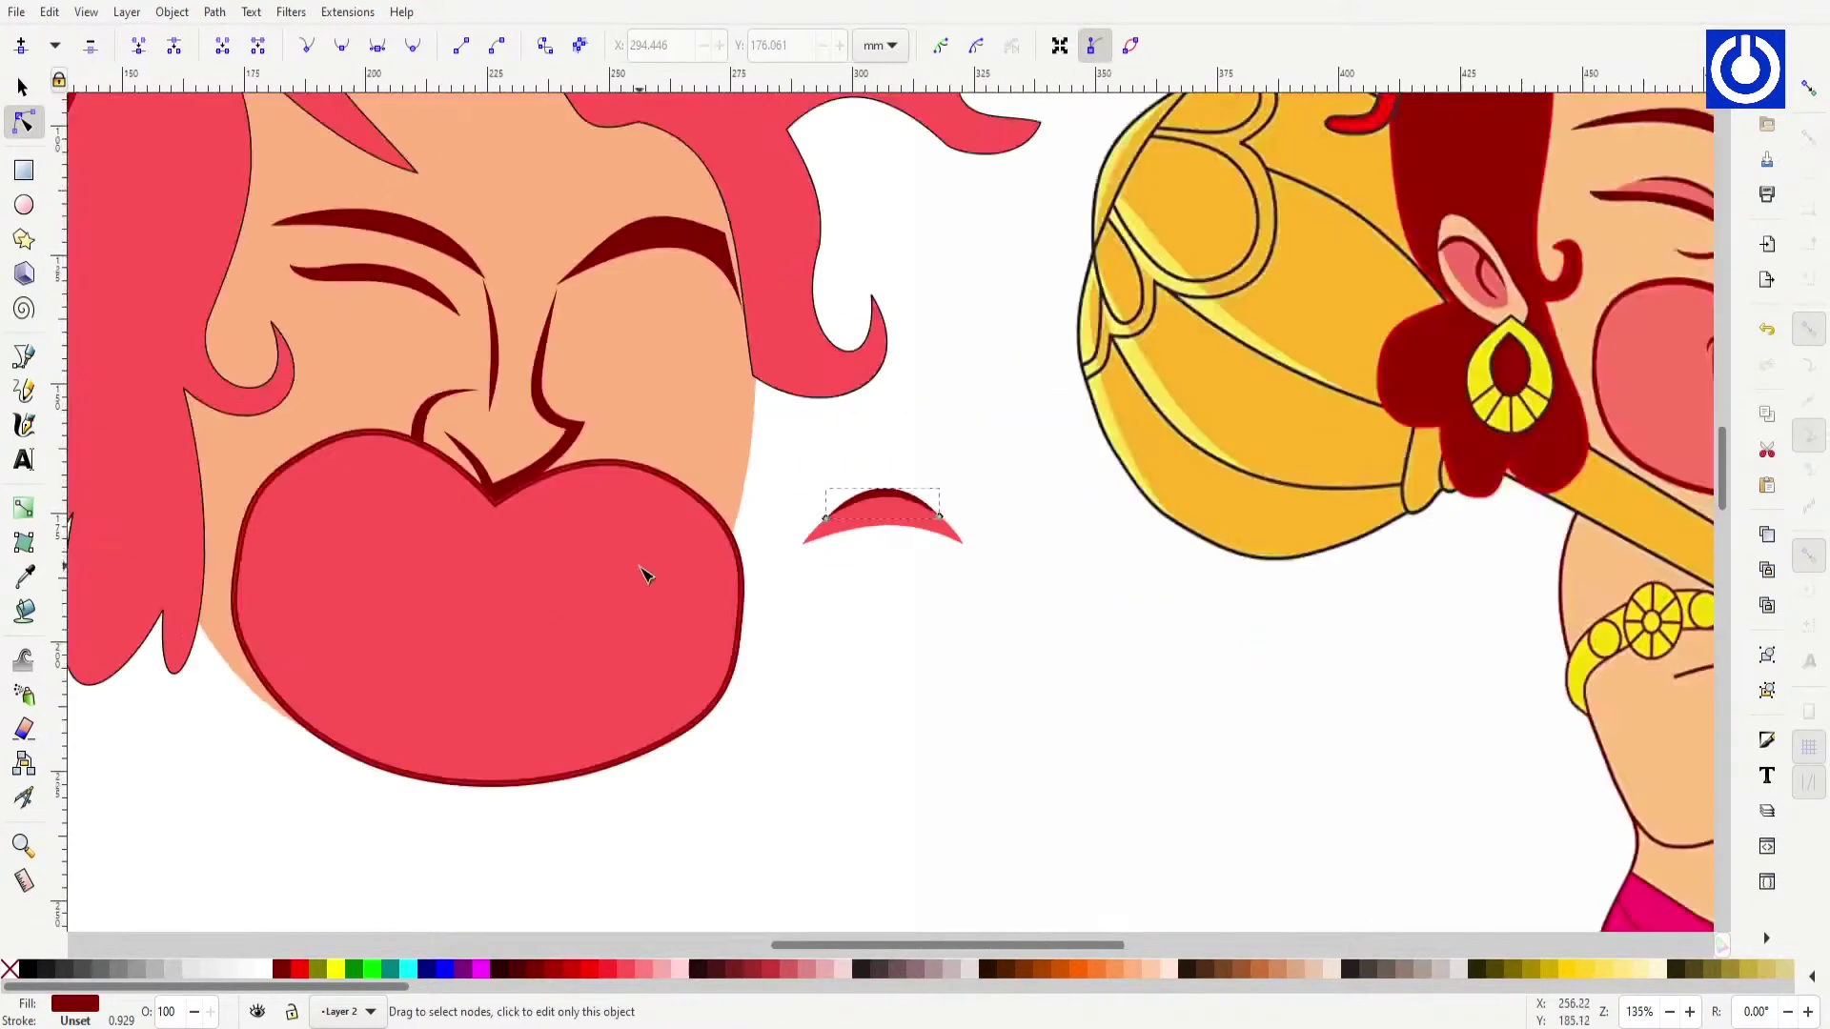
key(s)
key(minus)
click(886, 515)
drag(886, 514, 533, 357)
key(z)
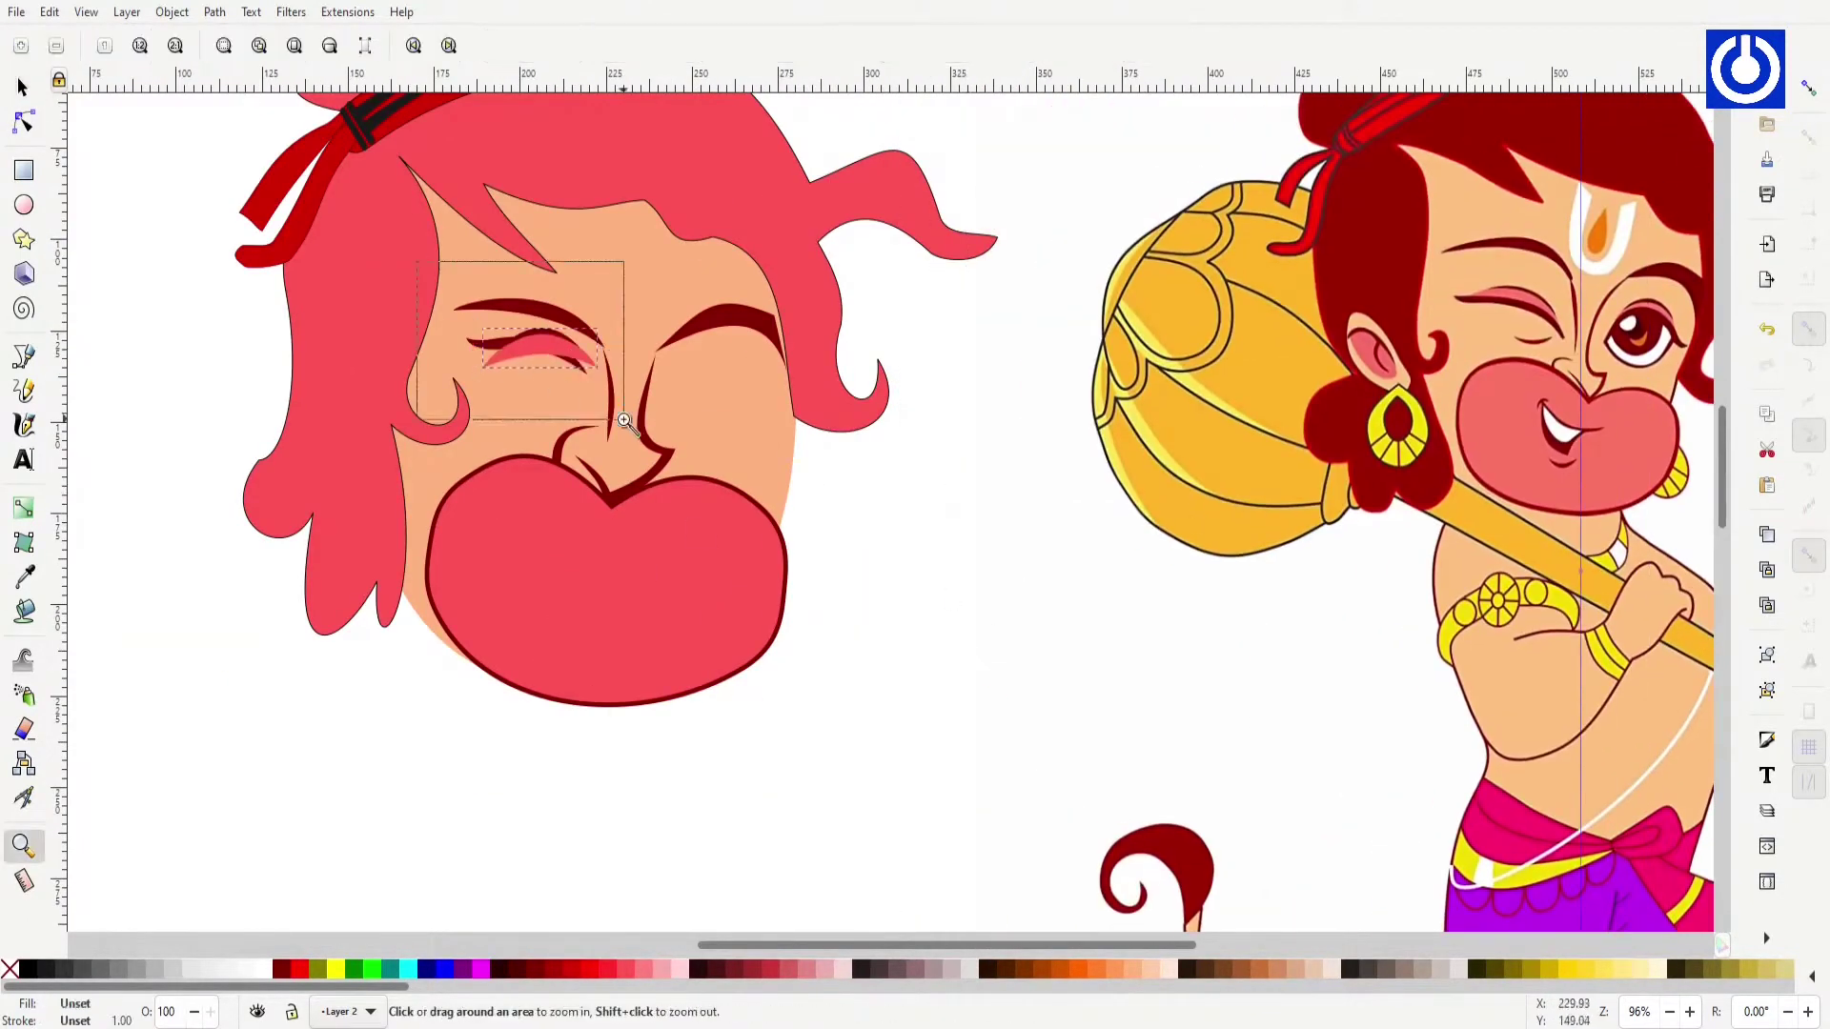
drag(410, 276, 724, 429)
key(s)
mouse_move(1239, 391)
mouse_down()
mouse_move(1224, 363)
mouse_move(1205, 417)
mouse_up()
Step: Reselect the dark arc and zoom in to check its placement on the eye
click(1206, 417)
key(Tab)
key(5)
key(z)
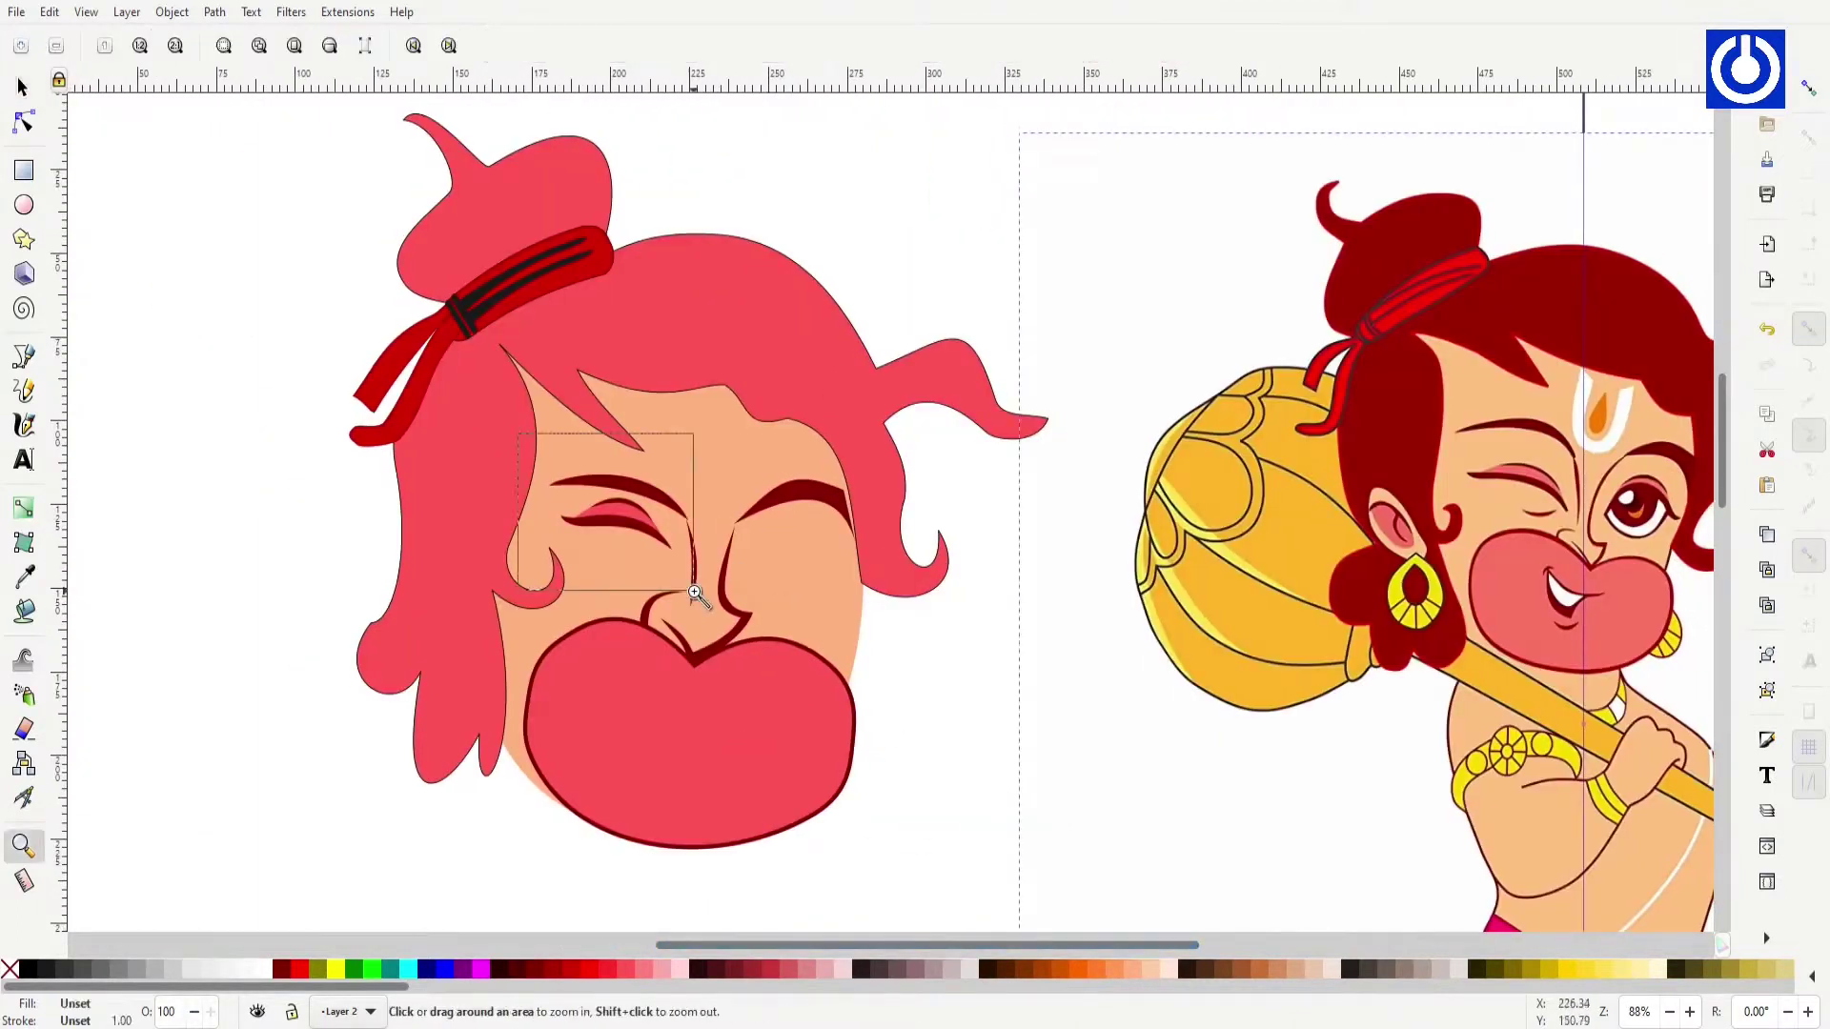
drag(591, 457, 819, 610)
key(s)
click(1083, 570)
scroll(1105, 614, down, 5)
key(5)
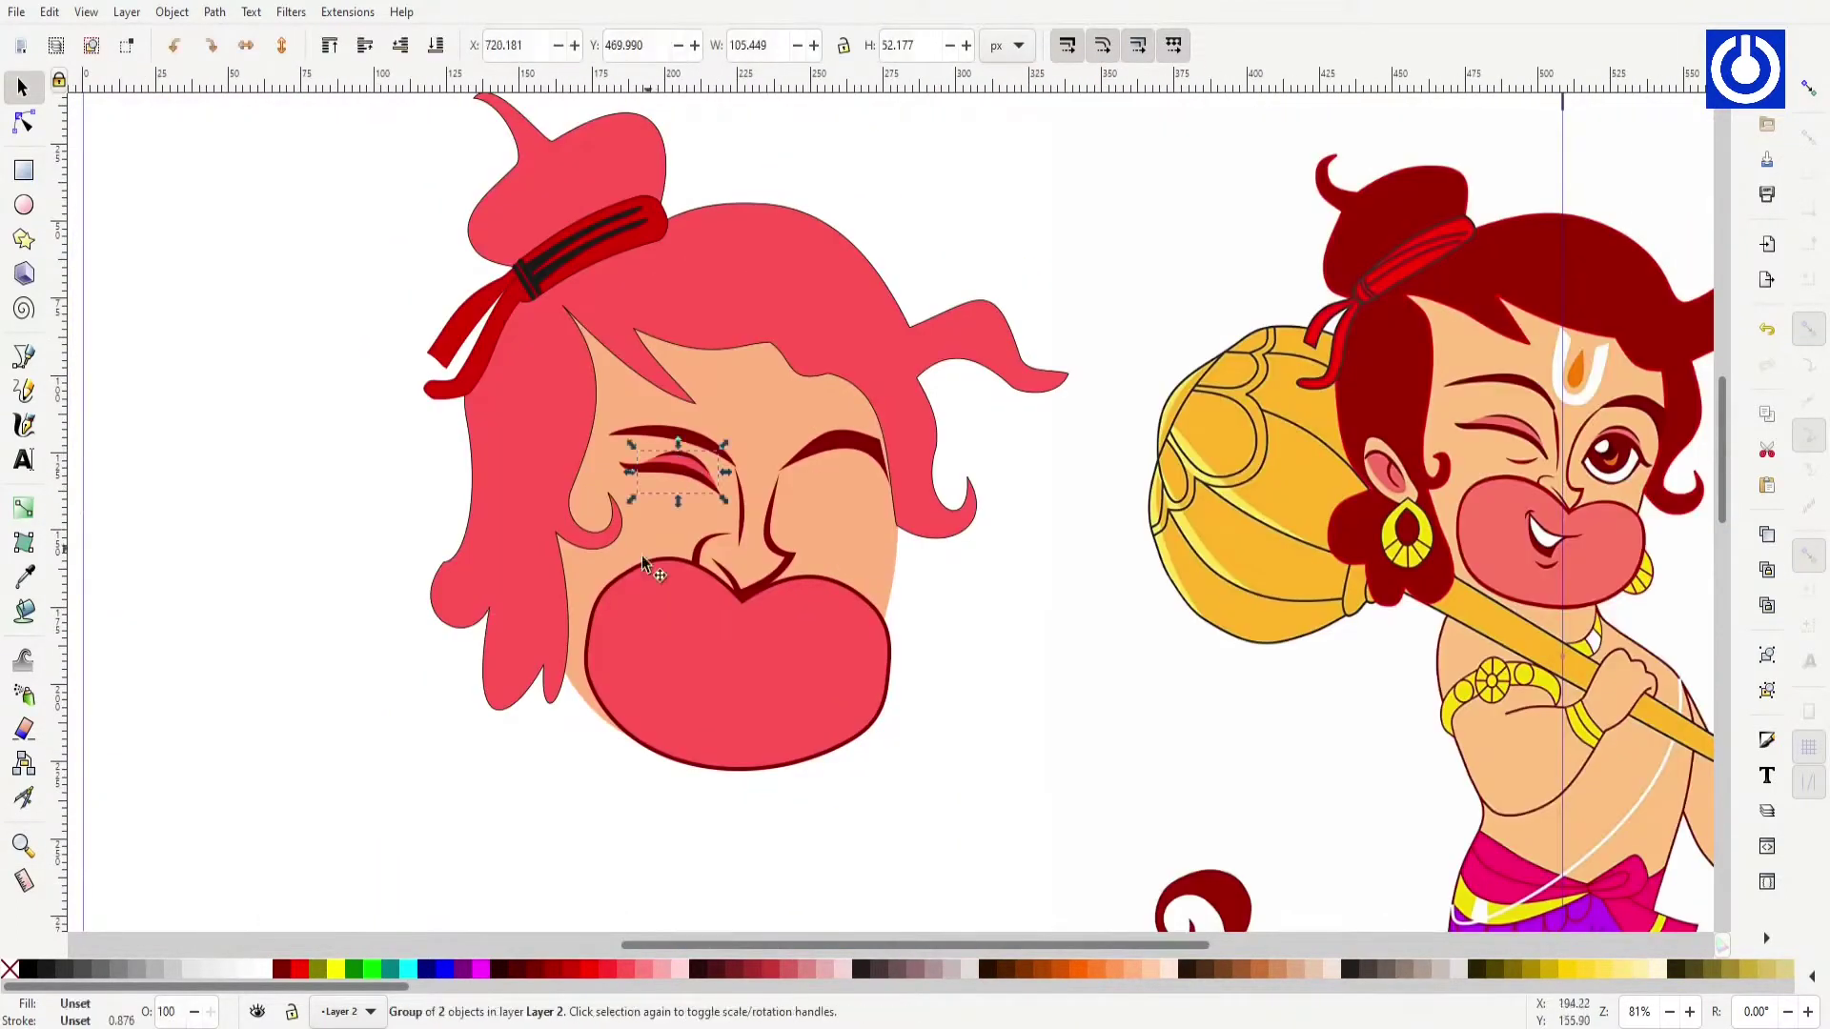
key(z)
drag(642, 555, 953, 687)
key(s)
Step: Flip the pink arc vertically and place it under the eyebrow as the lid
click(523, 614)
key(ctrl+shift+v)
key(v)
mouse_move(522, 614)
mouse_down()
mouse_move(922, 715)
mouse_move(826, 664)
mouse_up()
key(minus)
key(minus)
key(minus)
scroll(897, 952, left, 3)
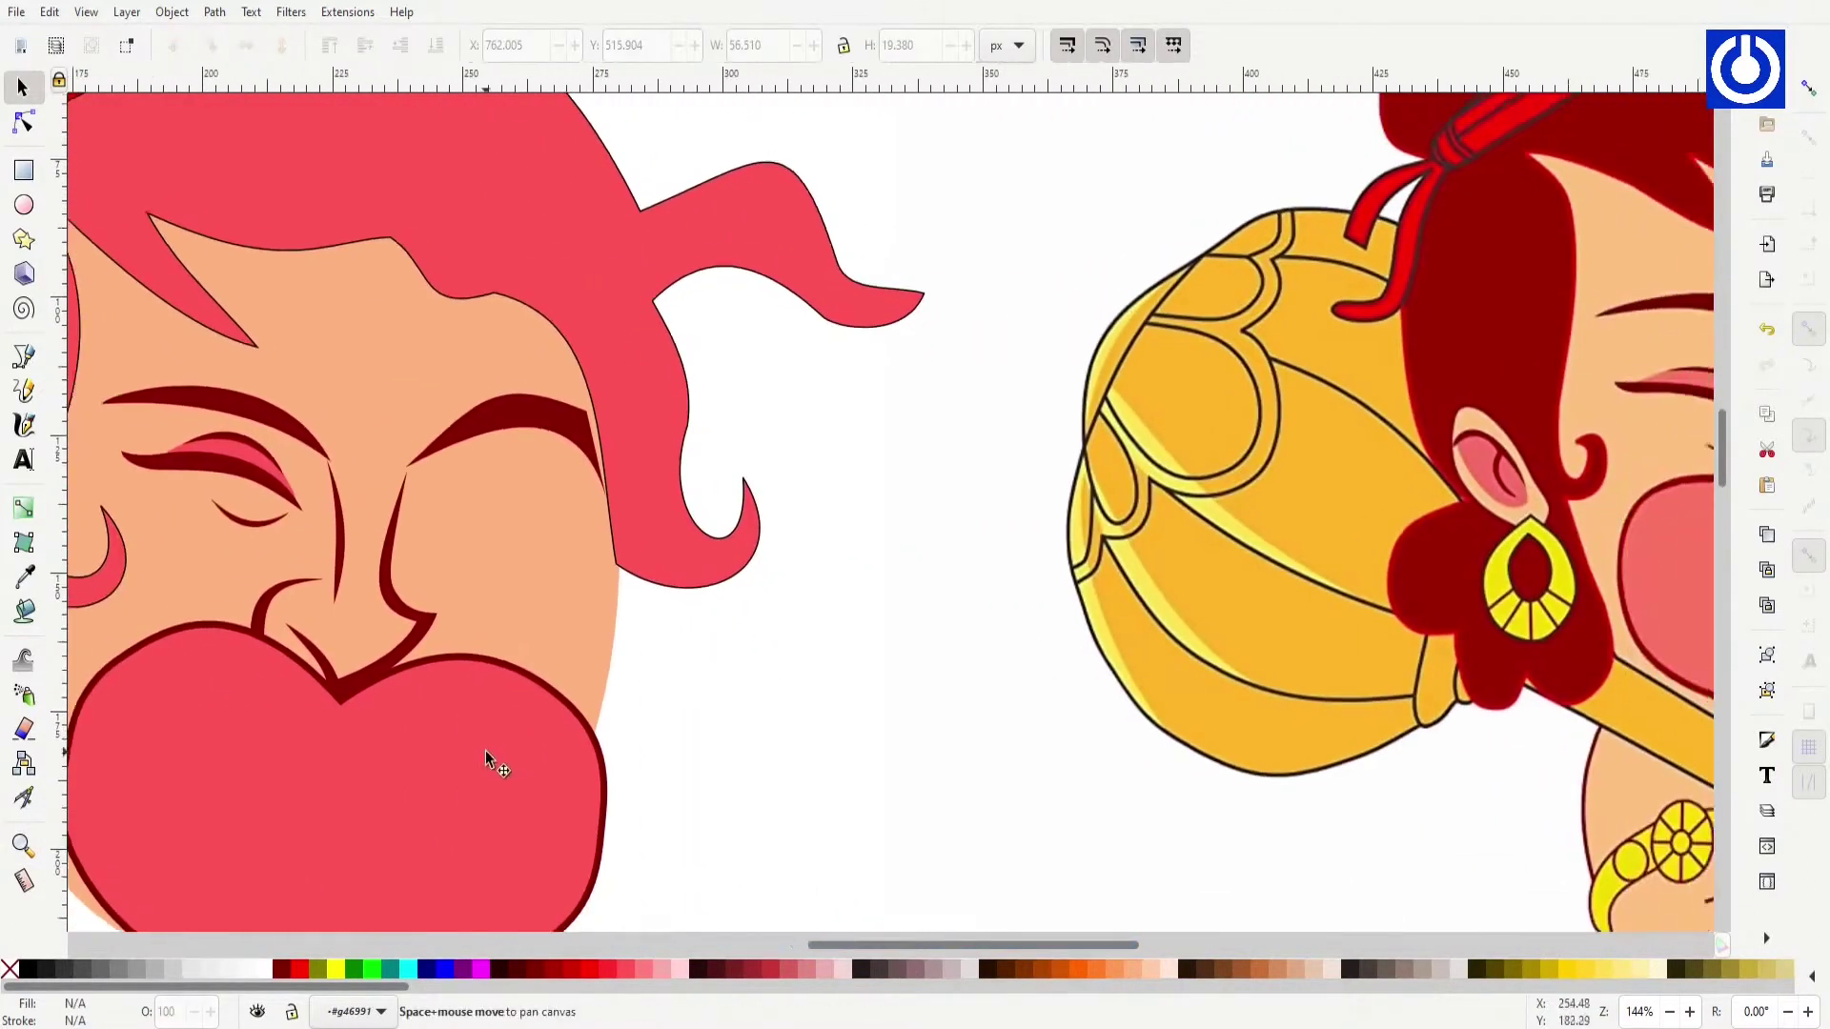
click(306, 898)
click(759, 754)
ctrl+scroll(759, 753, down, 1)
Step: Open the Fill and Stroke dialog and check the reference and mouth shapes
key(n)
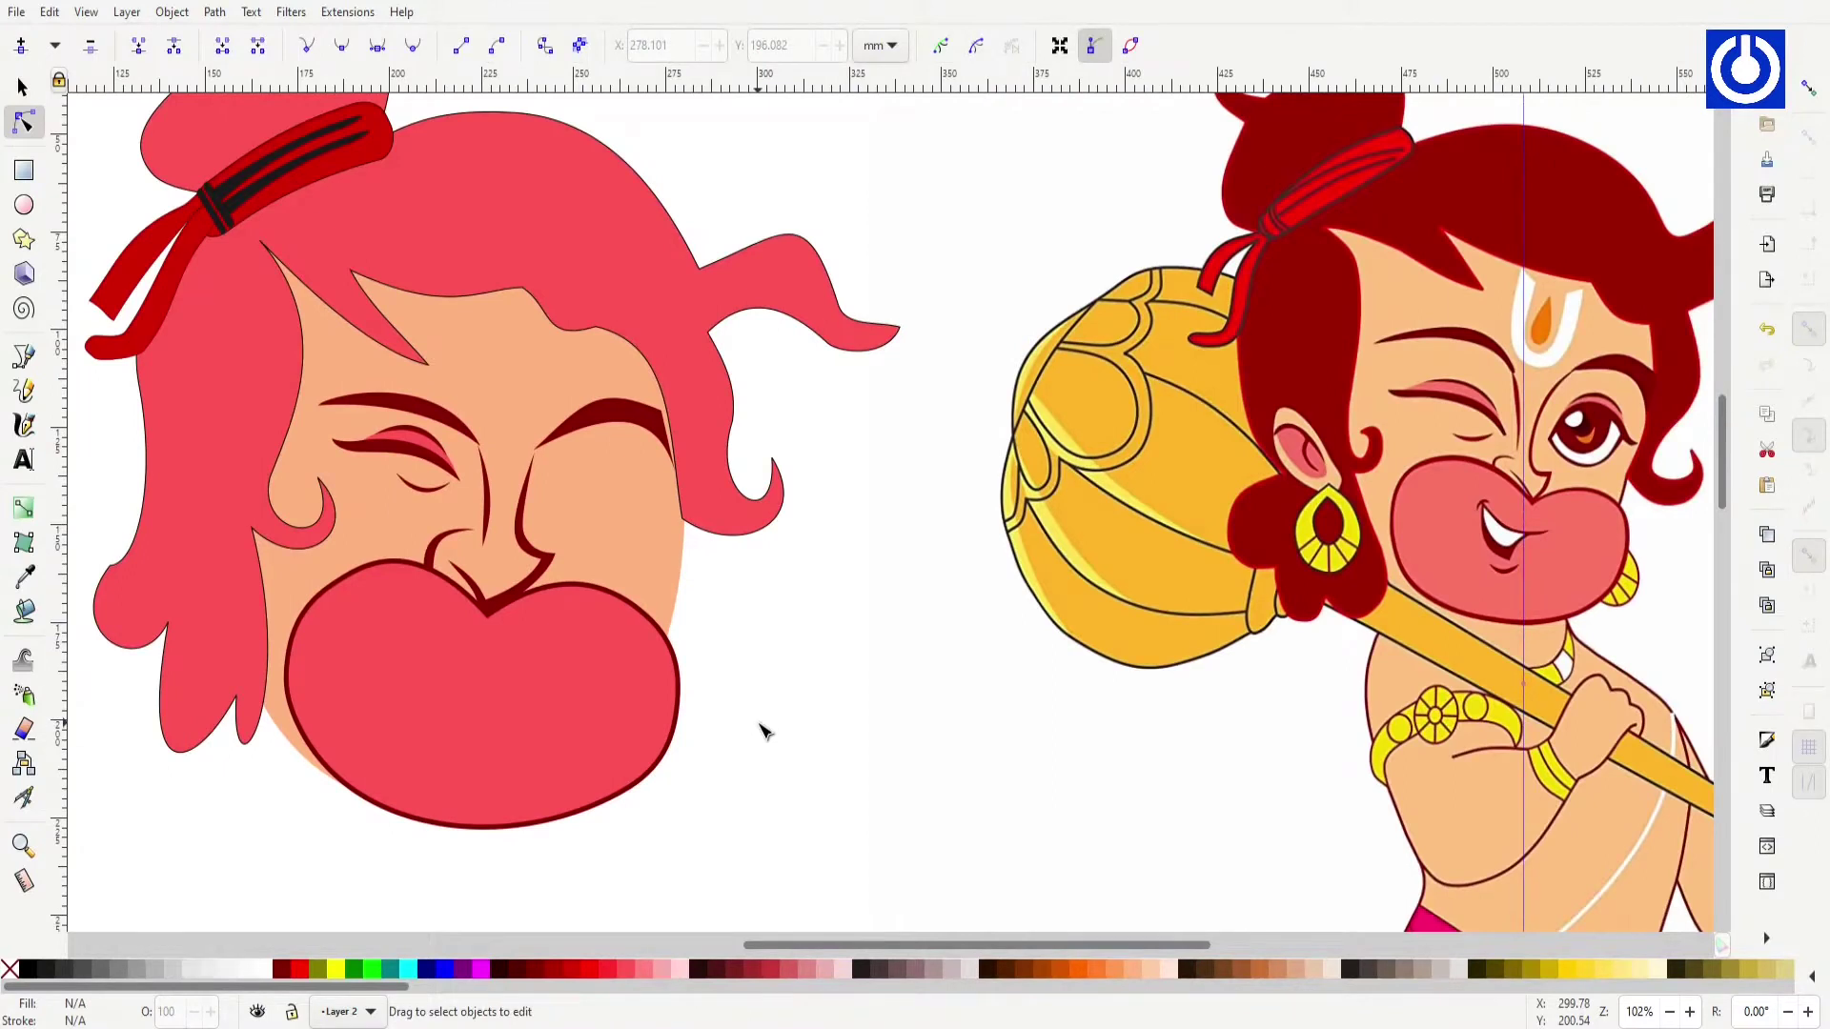
key(s)
click(762, 731)
key(ctrl+shift+f)
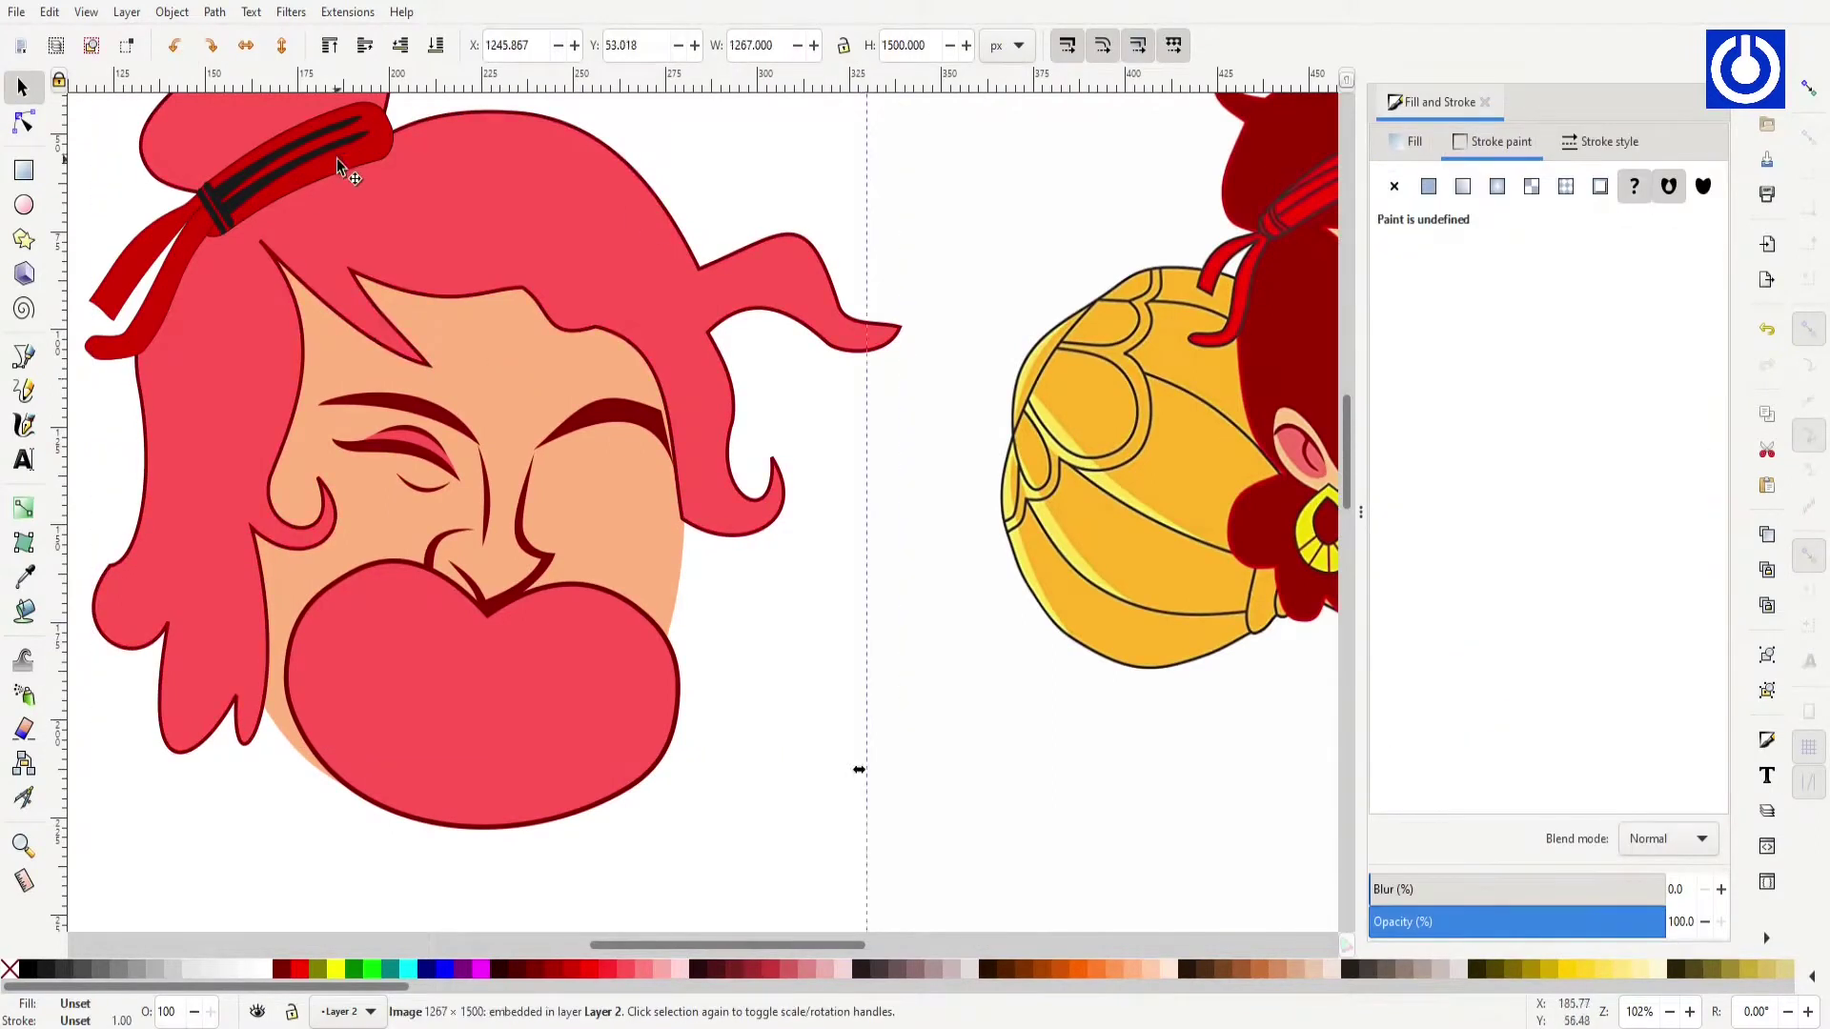
key(5)
key(n)
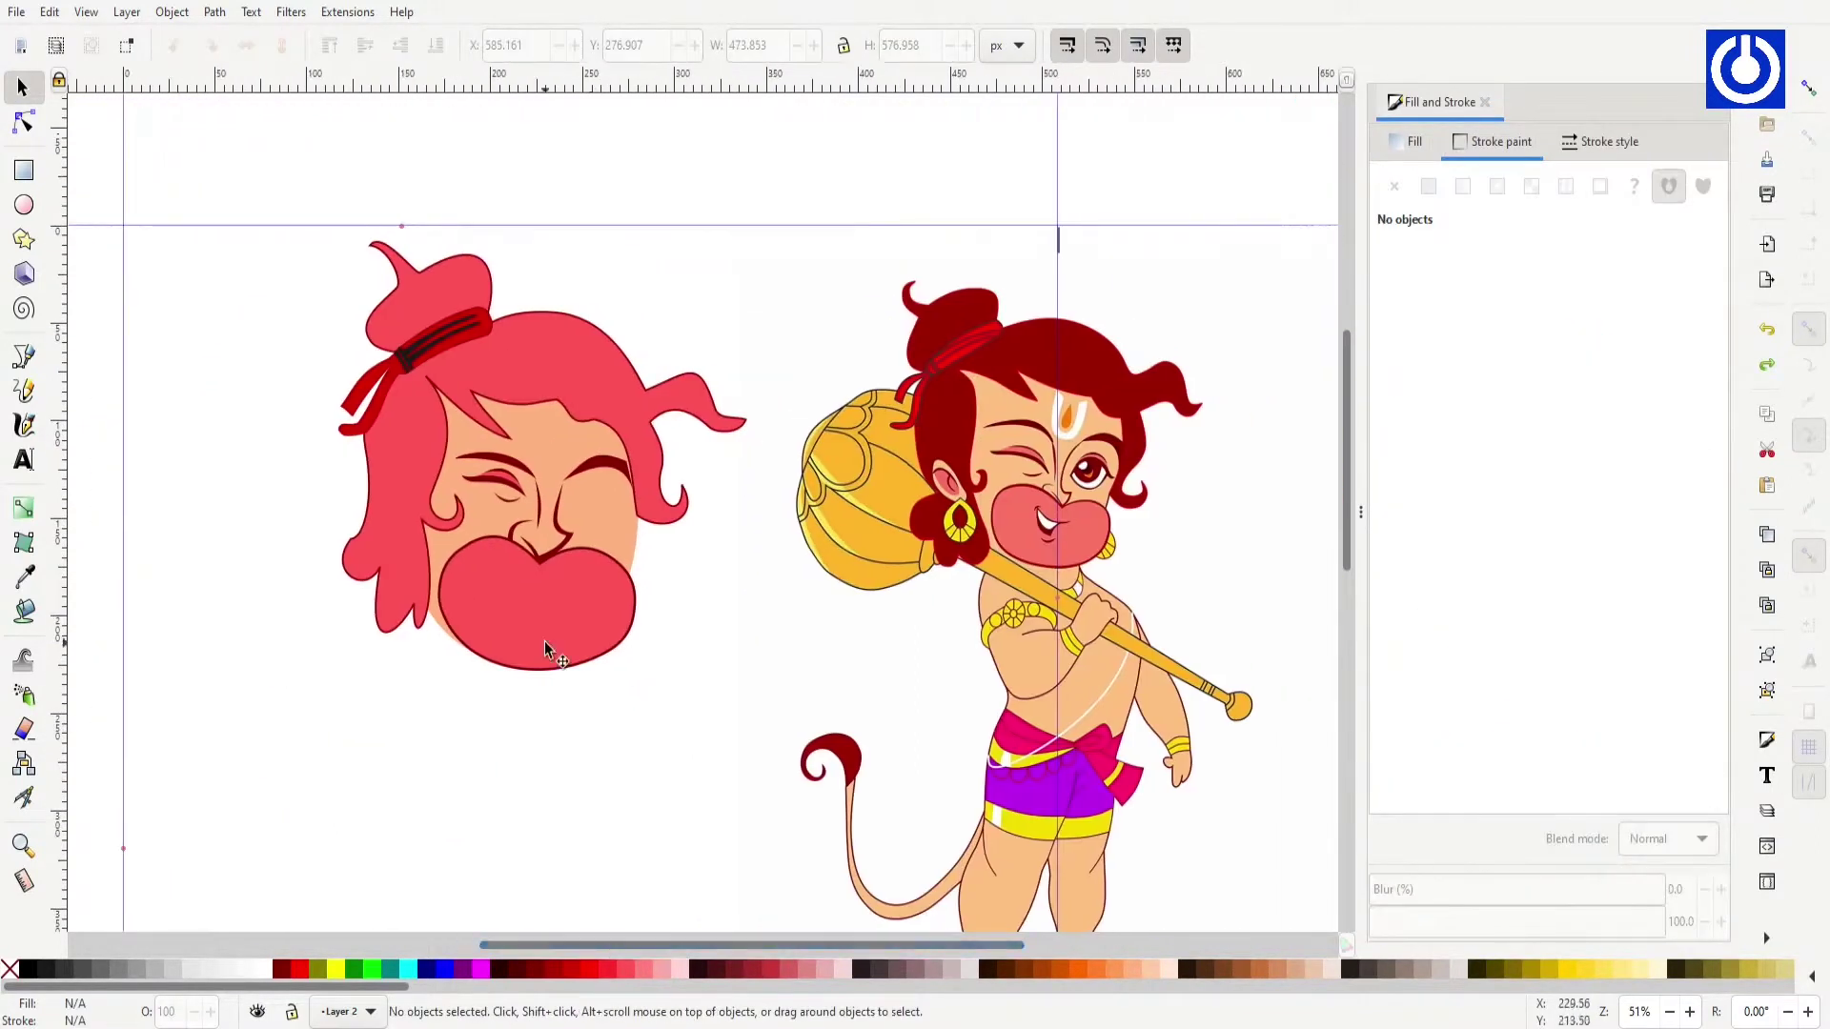
click(545, 640)
Step: Zoom in on the face and inspect the face outline's nodes and stroke style
key(z)
drag(449, 429, 796, 727)
key(s)
scroll(809, 473, down, 4)
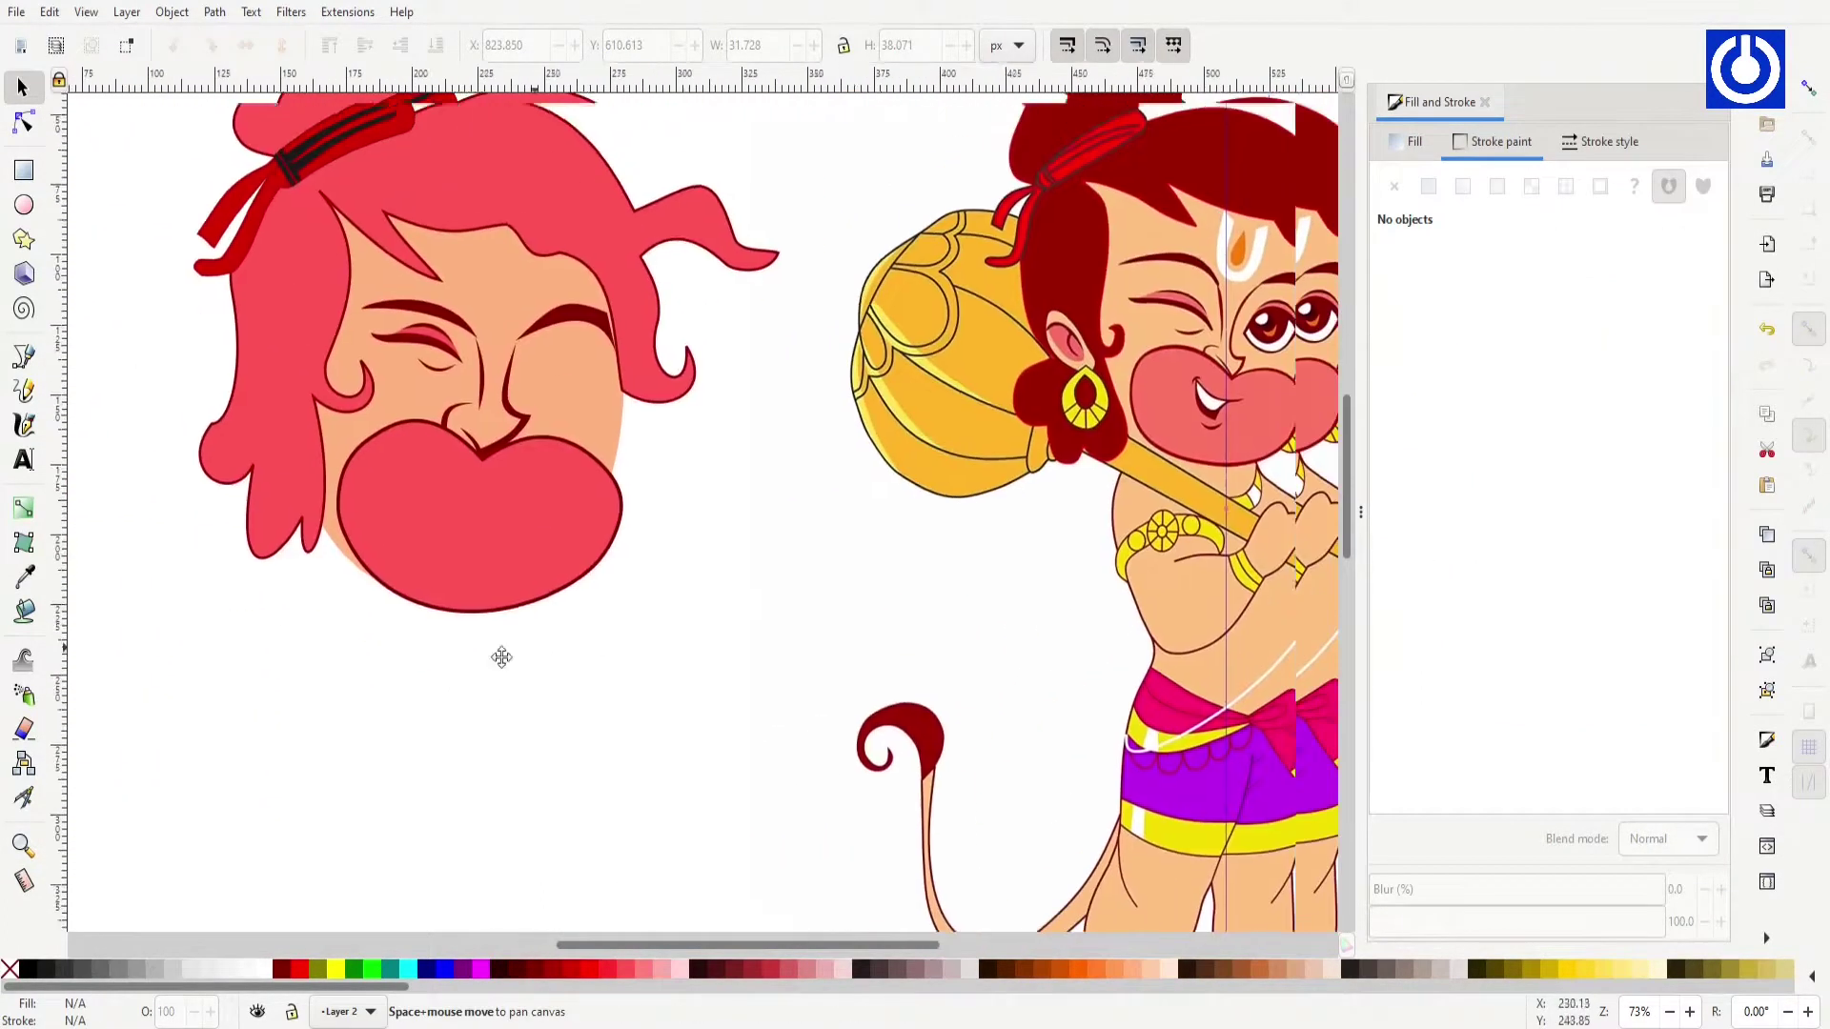
click(557, 443)
key(n)
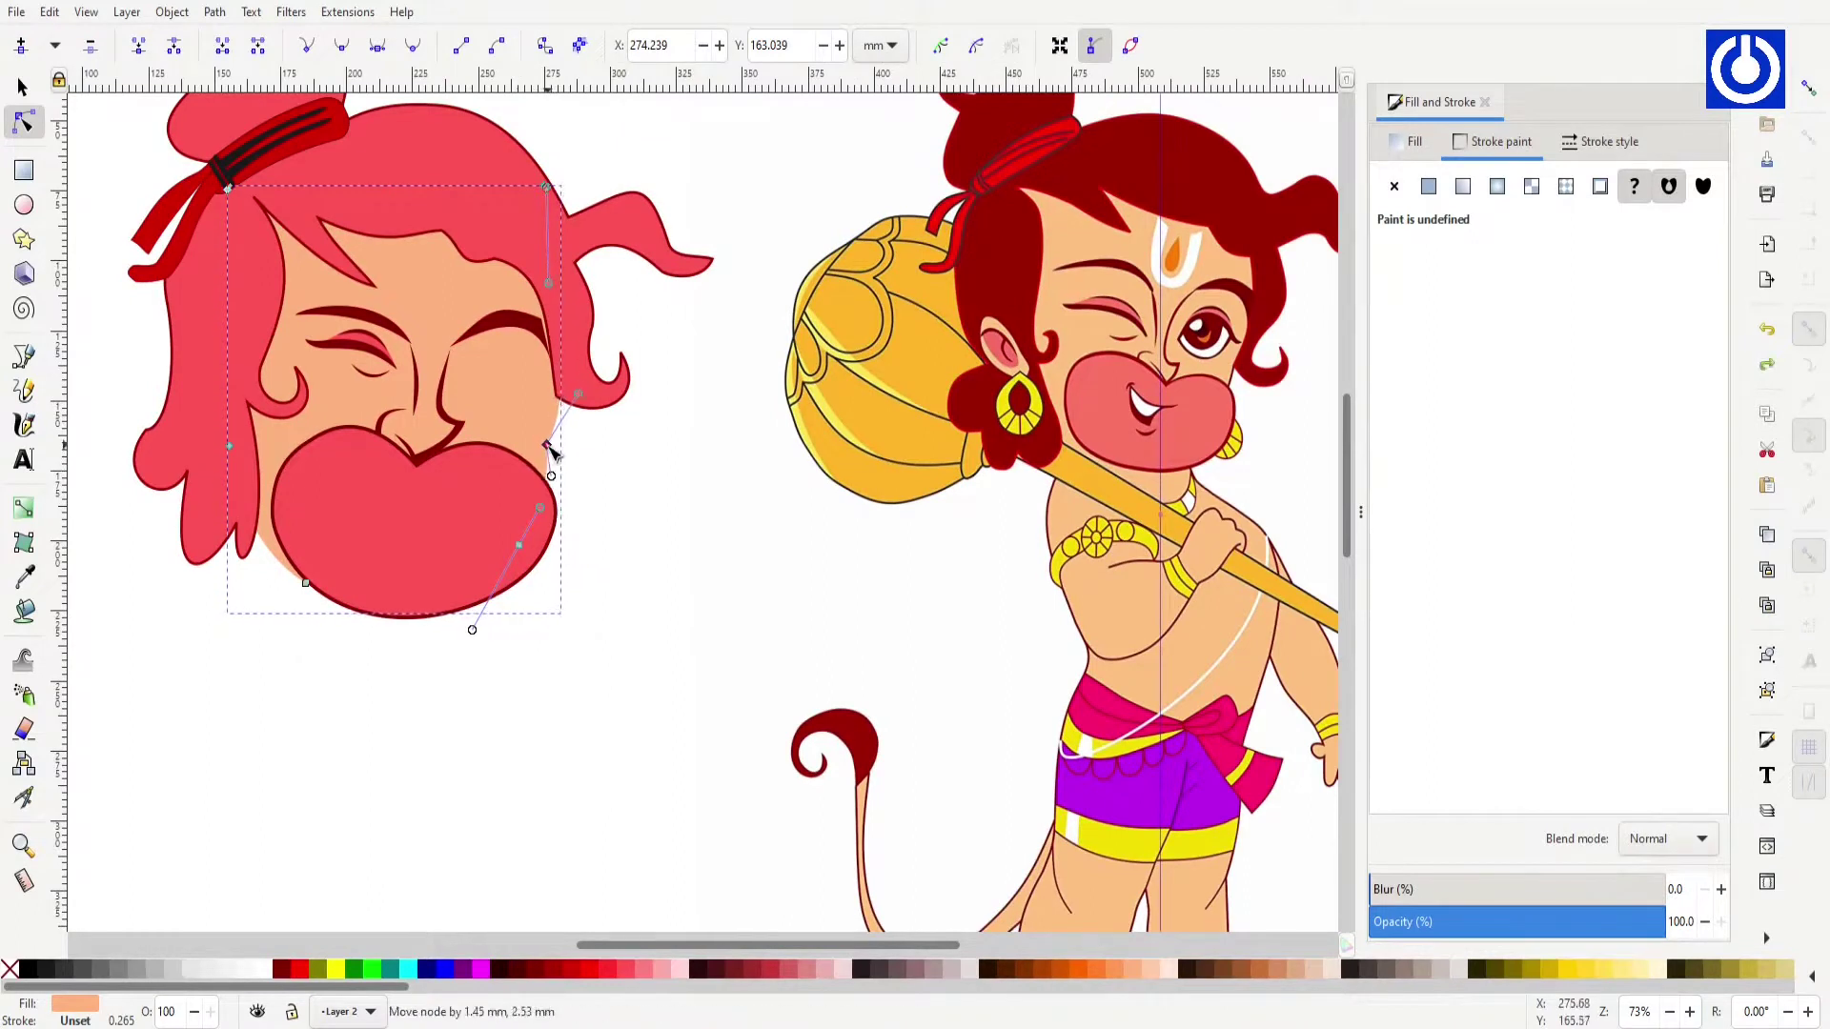
key(s)
click(1609, 141)
click(646, 511)
Step: Draw a rectangle beside the face, convert it to a path and shape it into a U
key(r)
drag(631, 600, 740, 460)
key(ctrl+shift+c)
key(n)
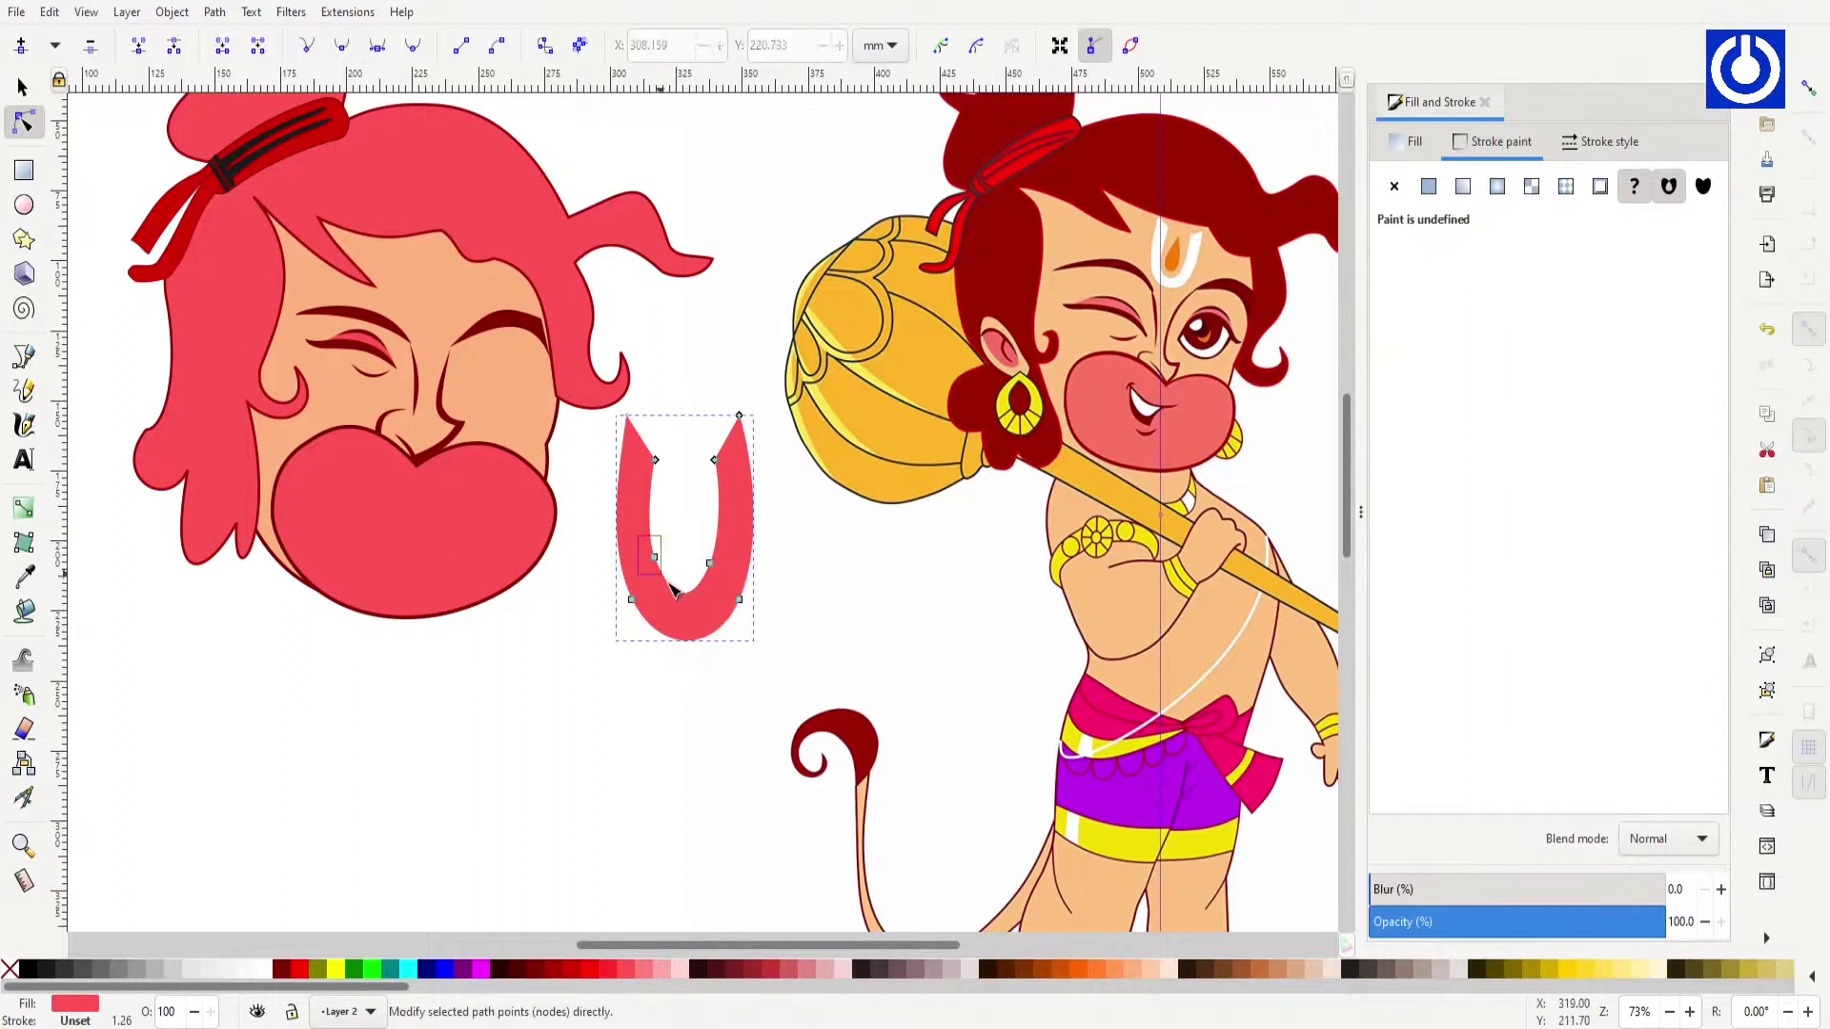
key(s)
drag(707, 522, 743, 643)
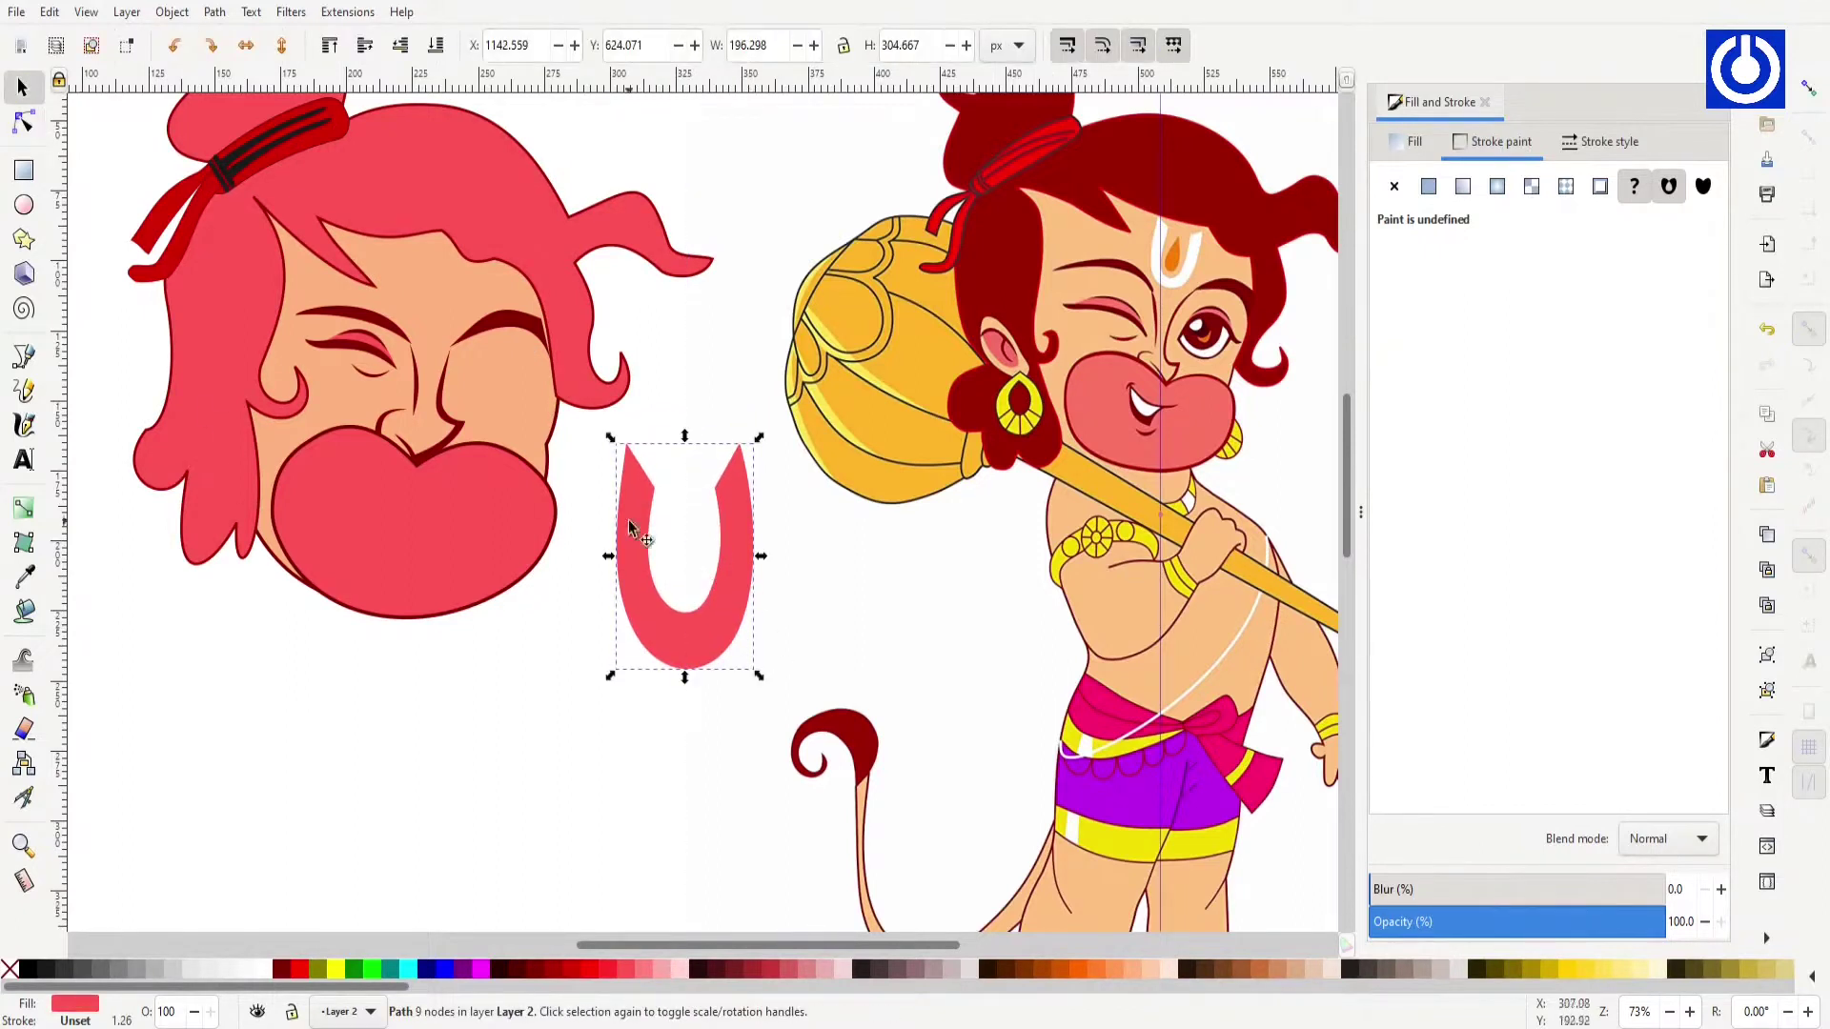
Step: Draw a triangle and lengthen its bottom node into a teardrop
key(asterisk)
key(n)
mouse_move(479, 736)
mouse_down()
mouse_move(476, 780)
mouse_move(688, 588)
mouse_up()
key(s)
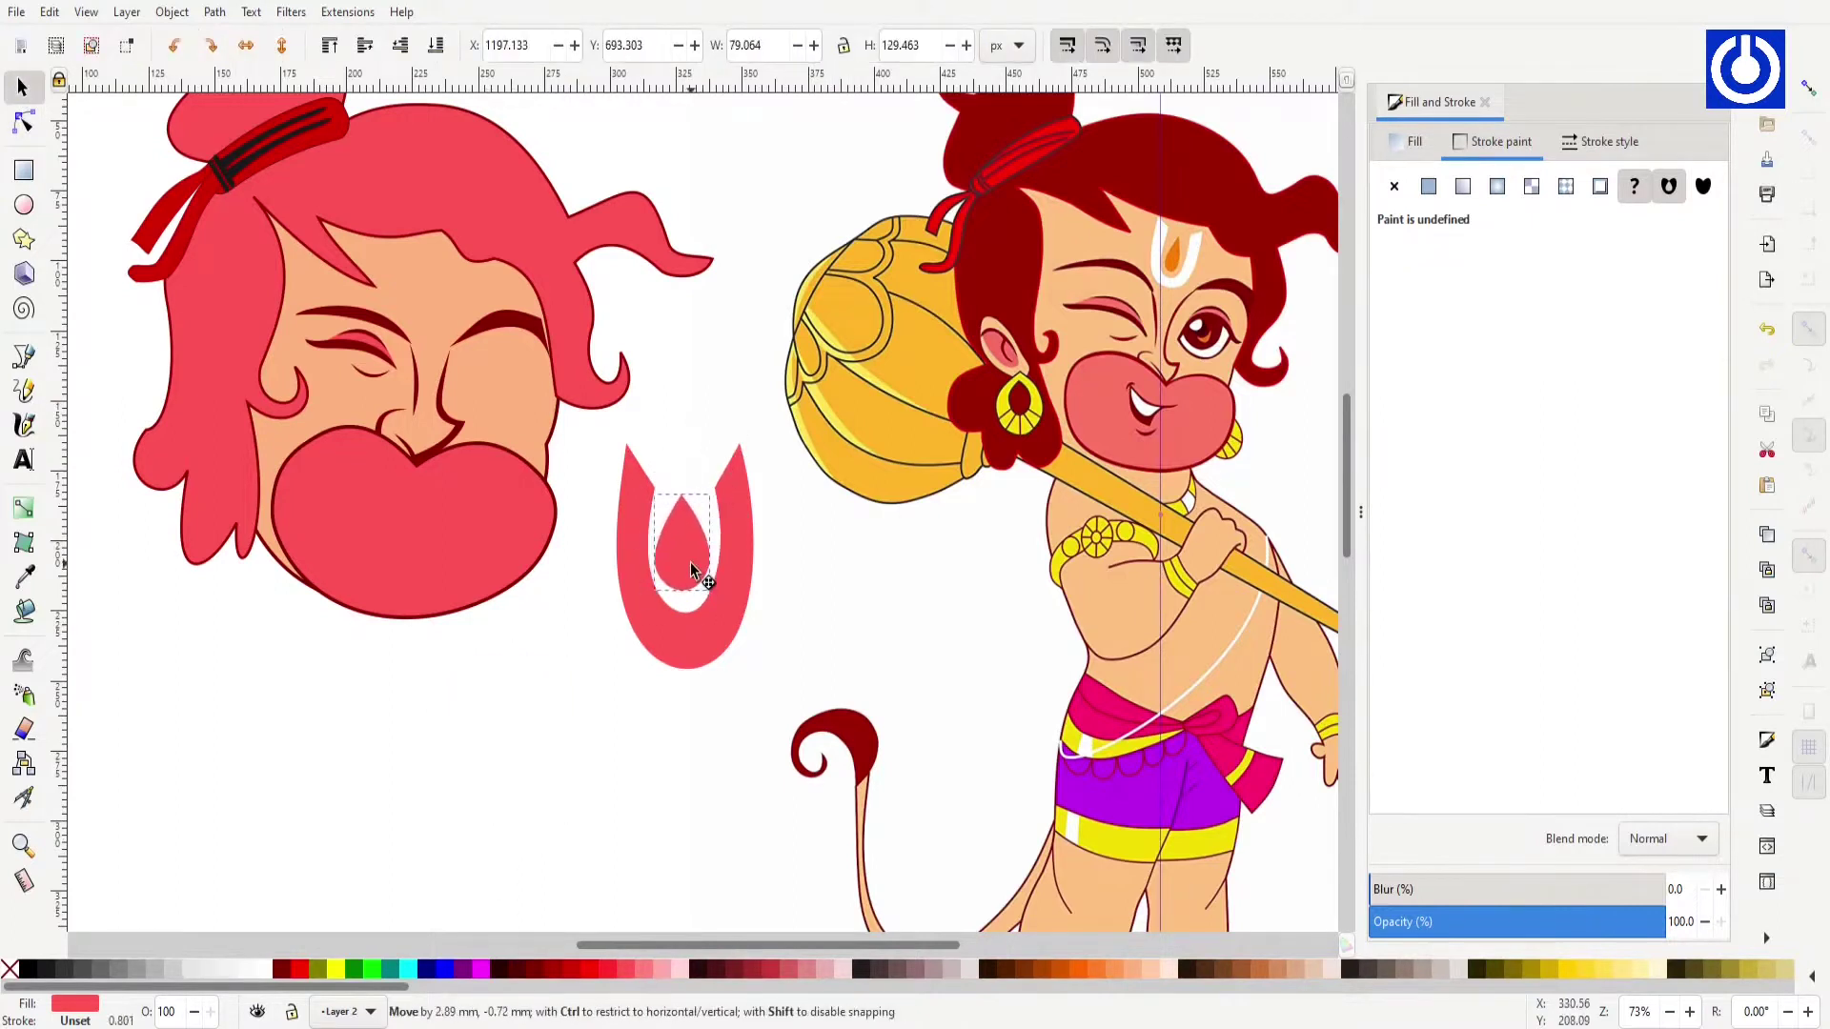
scroll(705, 533, up, 3)
Step: Place the teardrop inside the white U and fill it orange
click(776, 625)
scroll(776, 625, down, 4)
click(709, 505)
key(Delete)
click(740, 619)
Step: Move the U mark onto the forehead and shrink it to fit
drag(754, 444, 505, 271)
key(z)
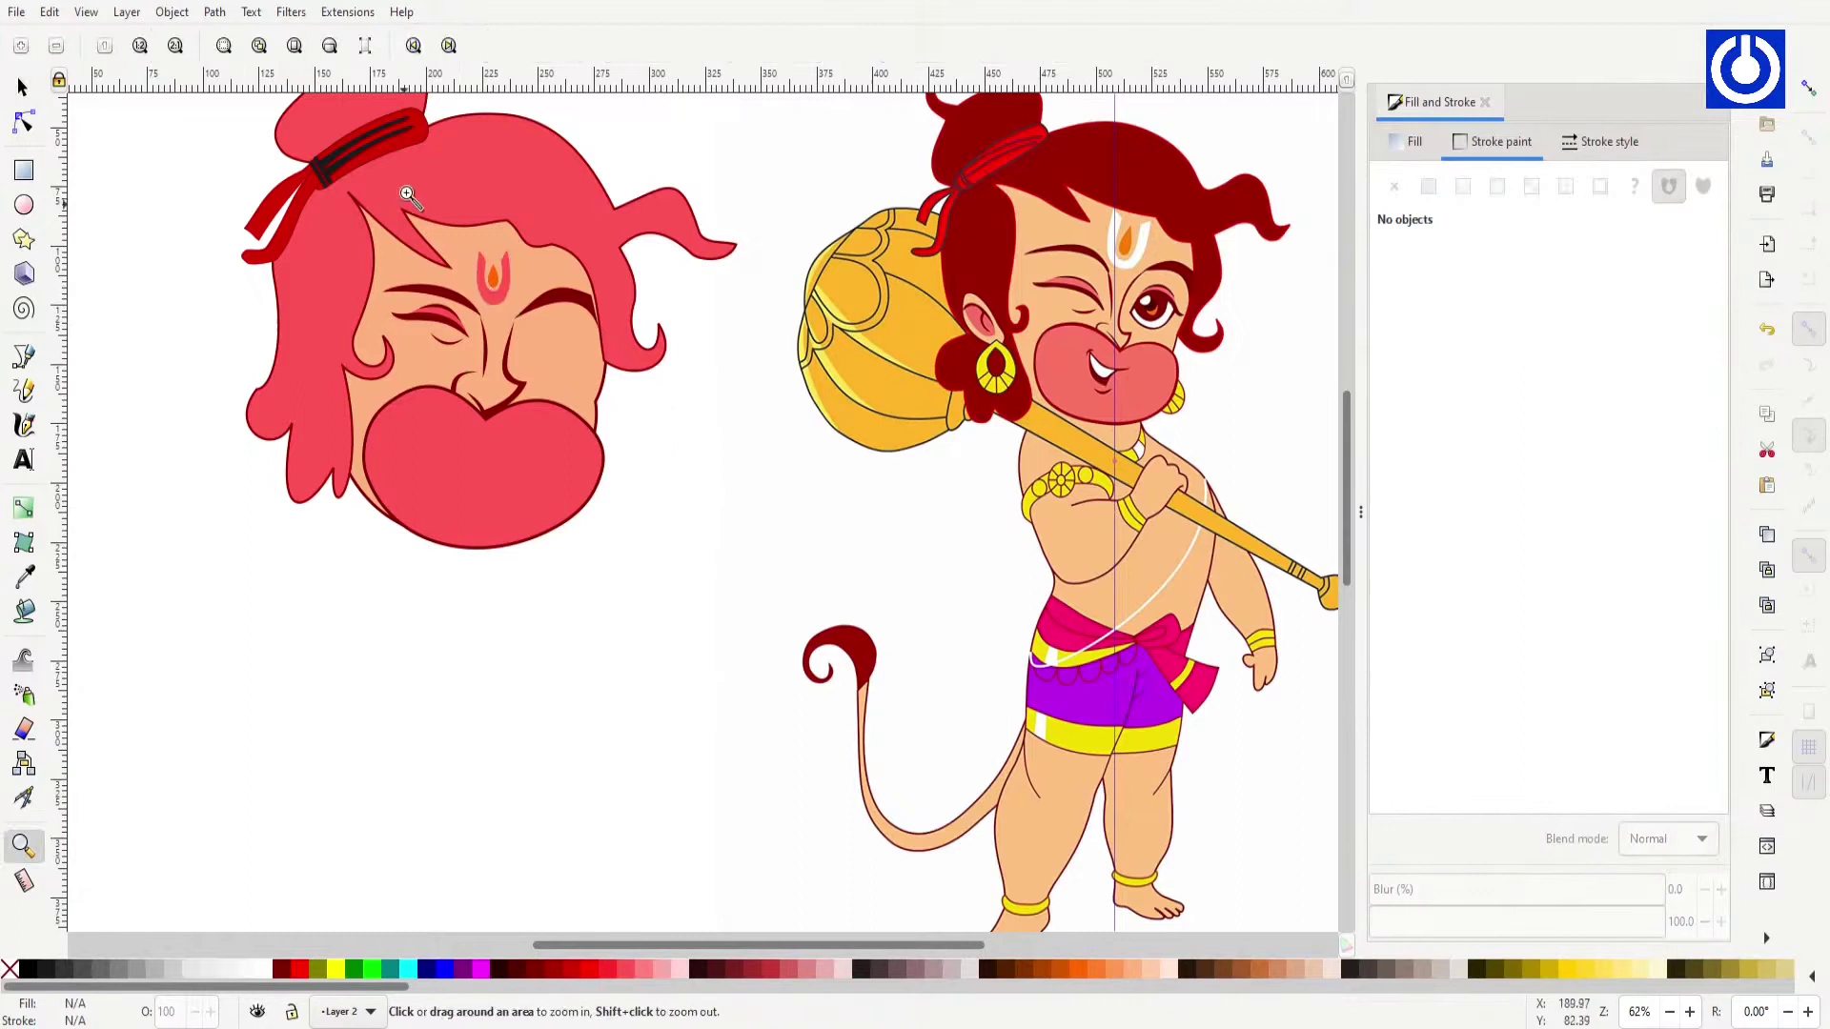
click(493, 281)
scroll(710, 529, down, 5)
key(s)
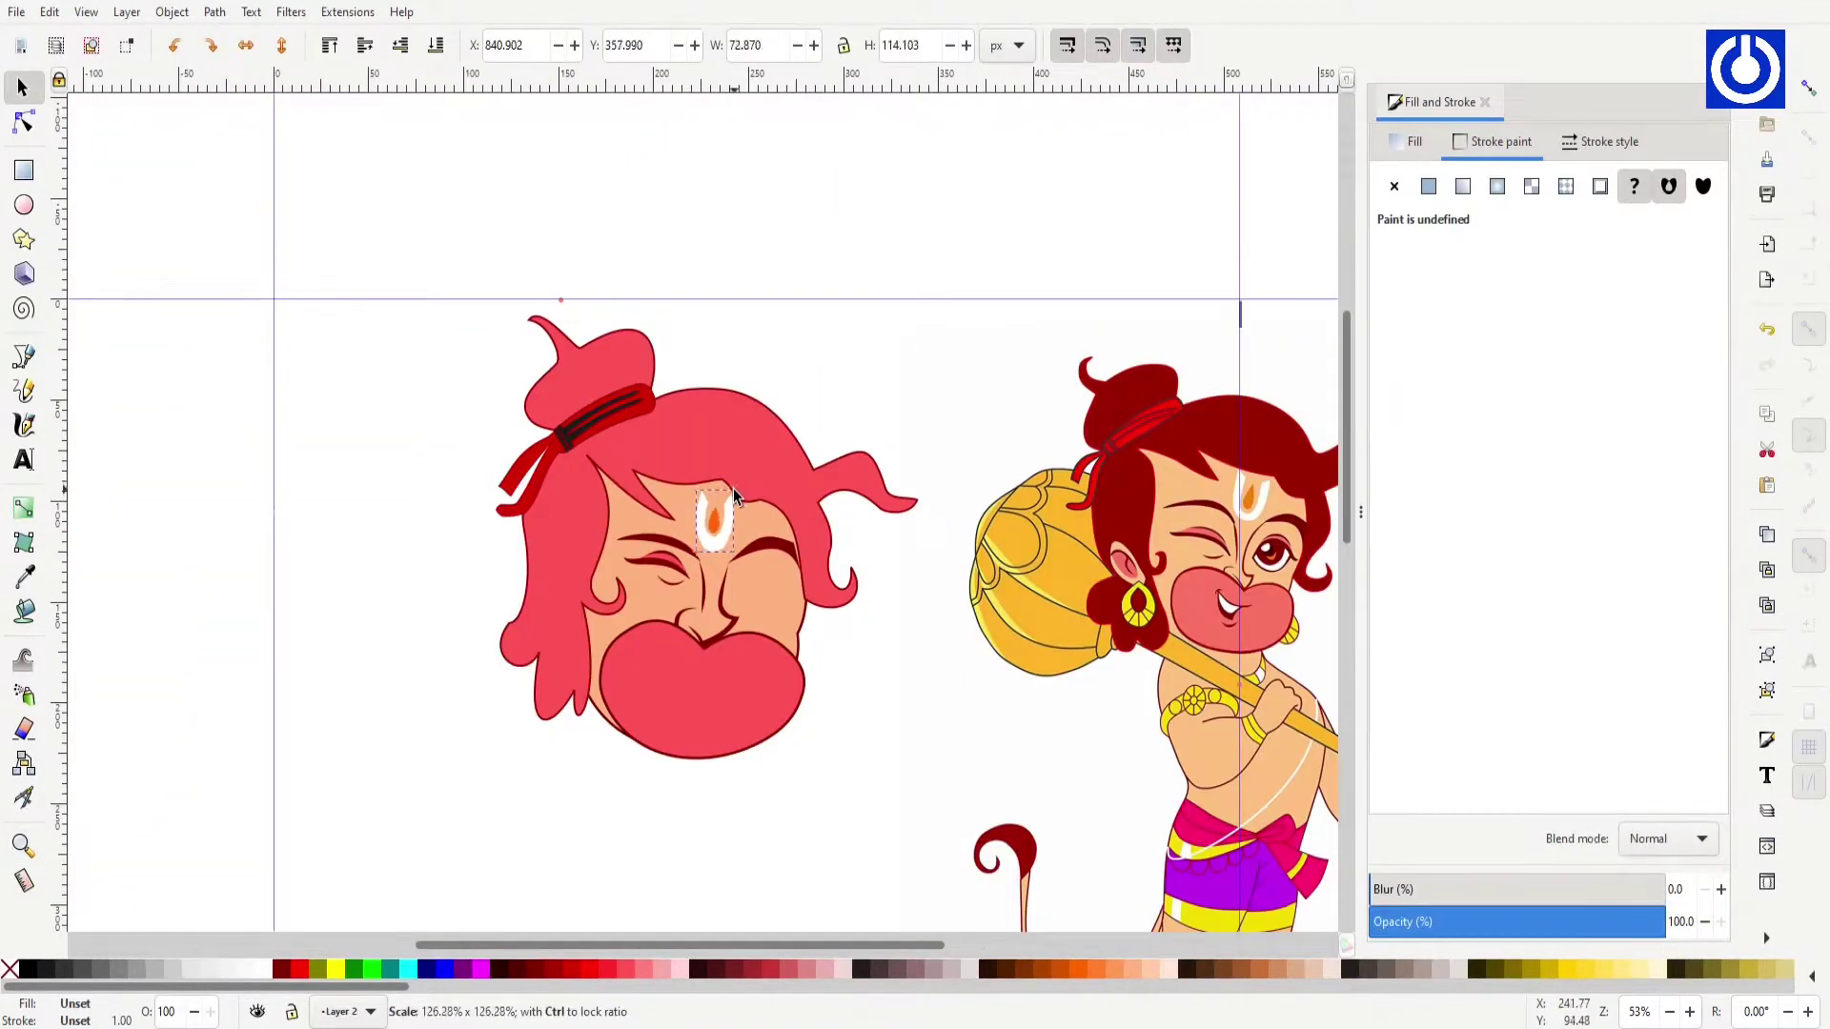
scroll(715, 529, up, 5)
Step: Fine-tune the nodes of the white U and orange drop, then deselect
double_click(738, 595)
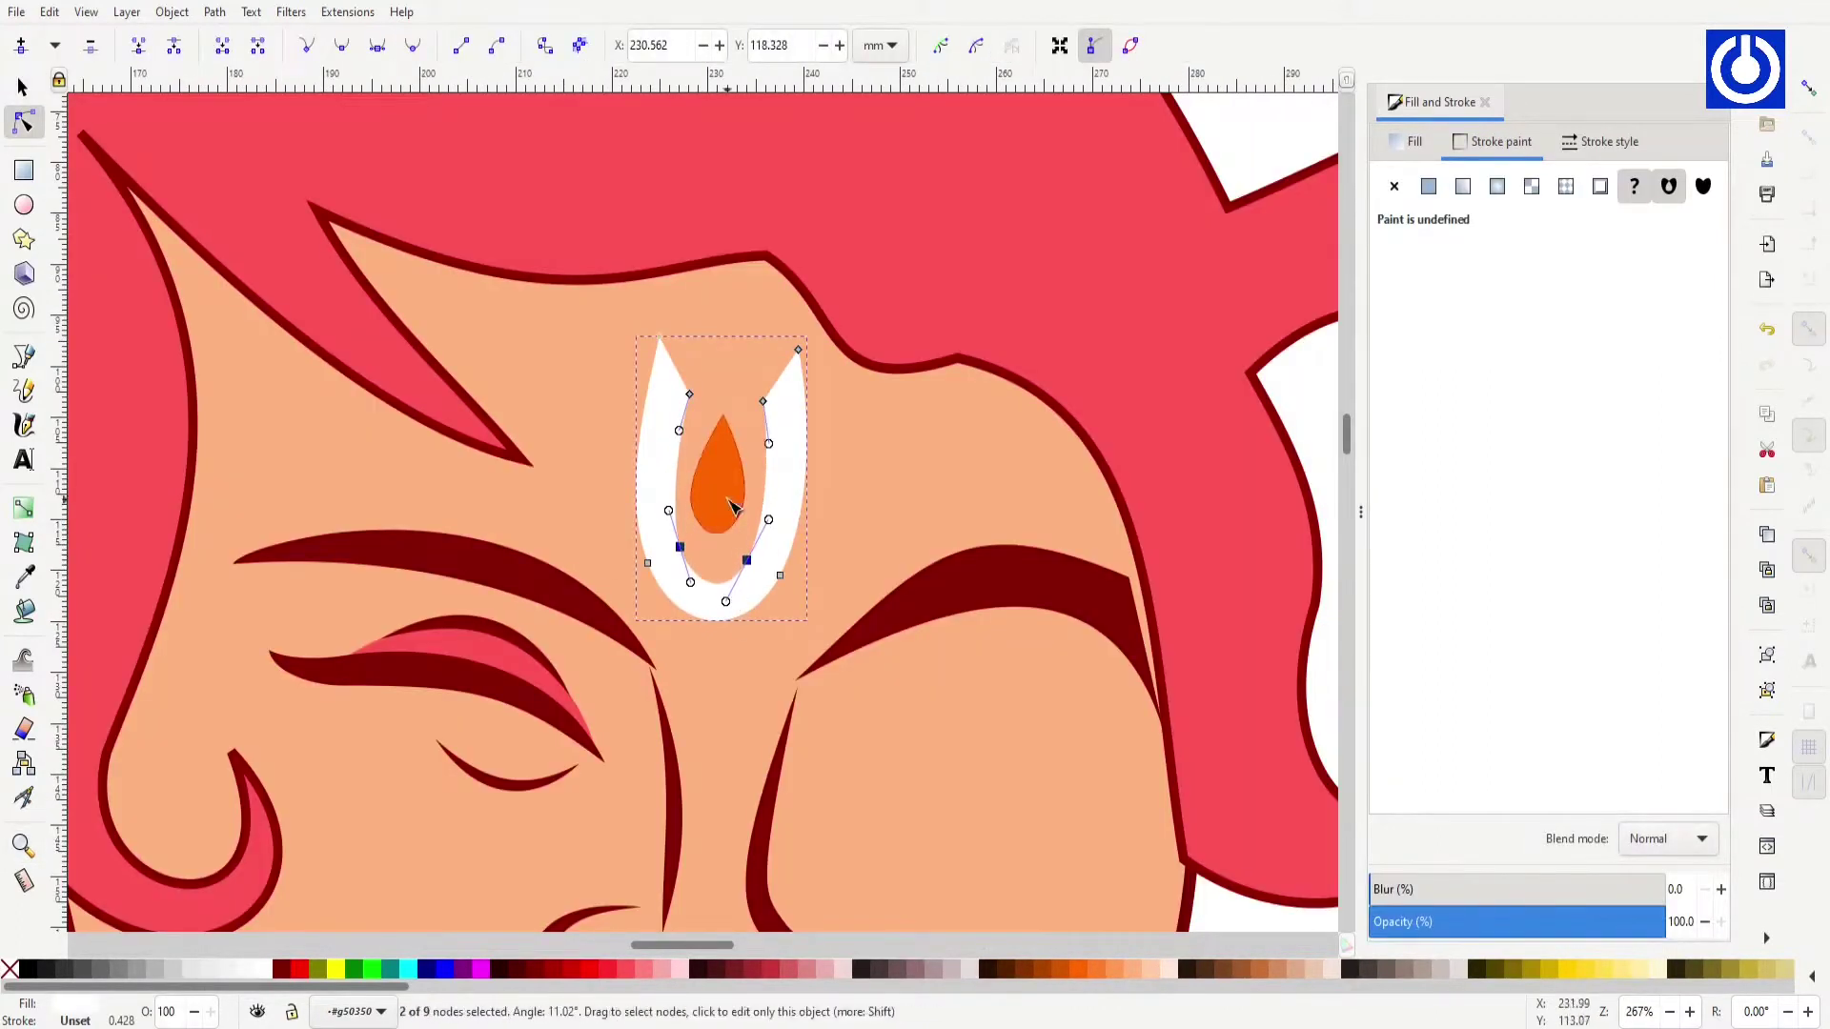
key(s)
click(733, 507)
click(24, 122)
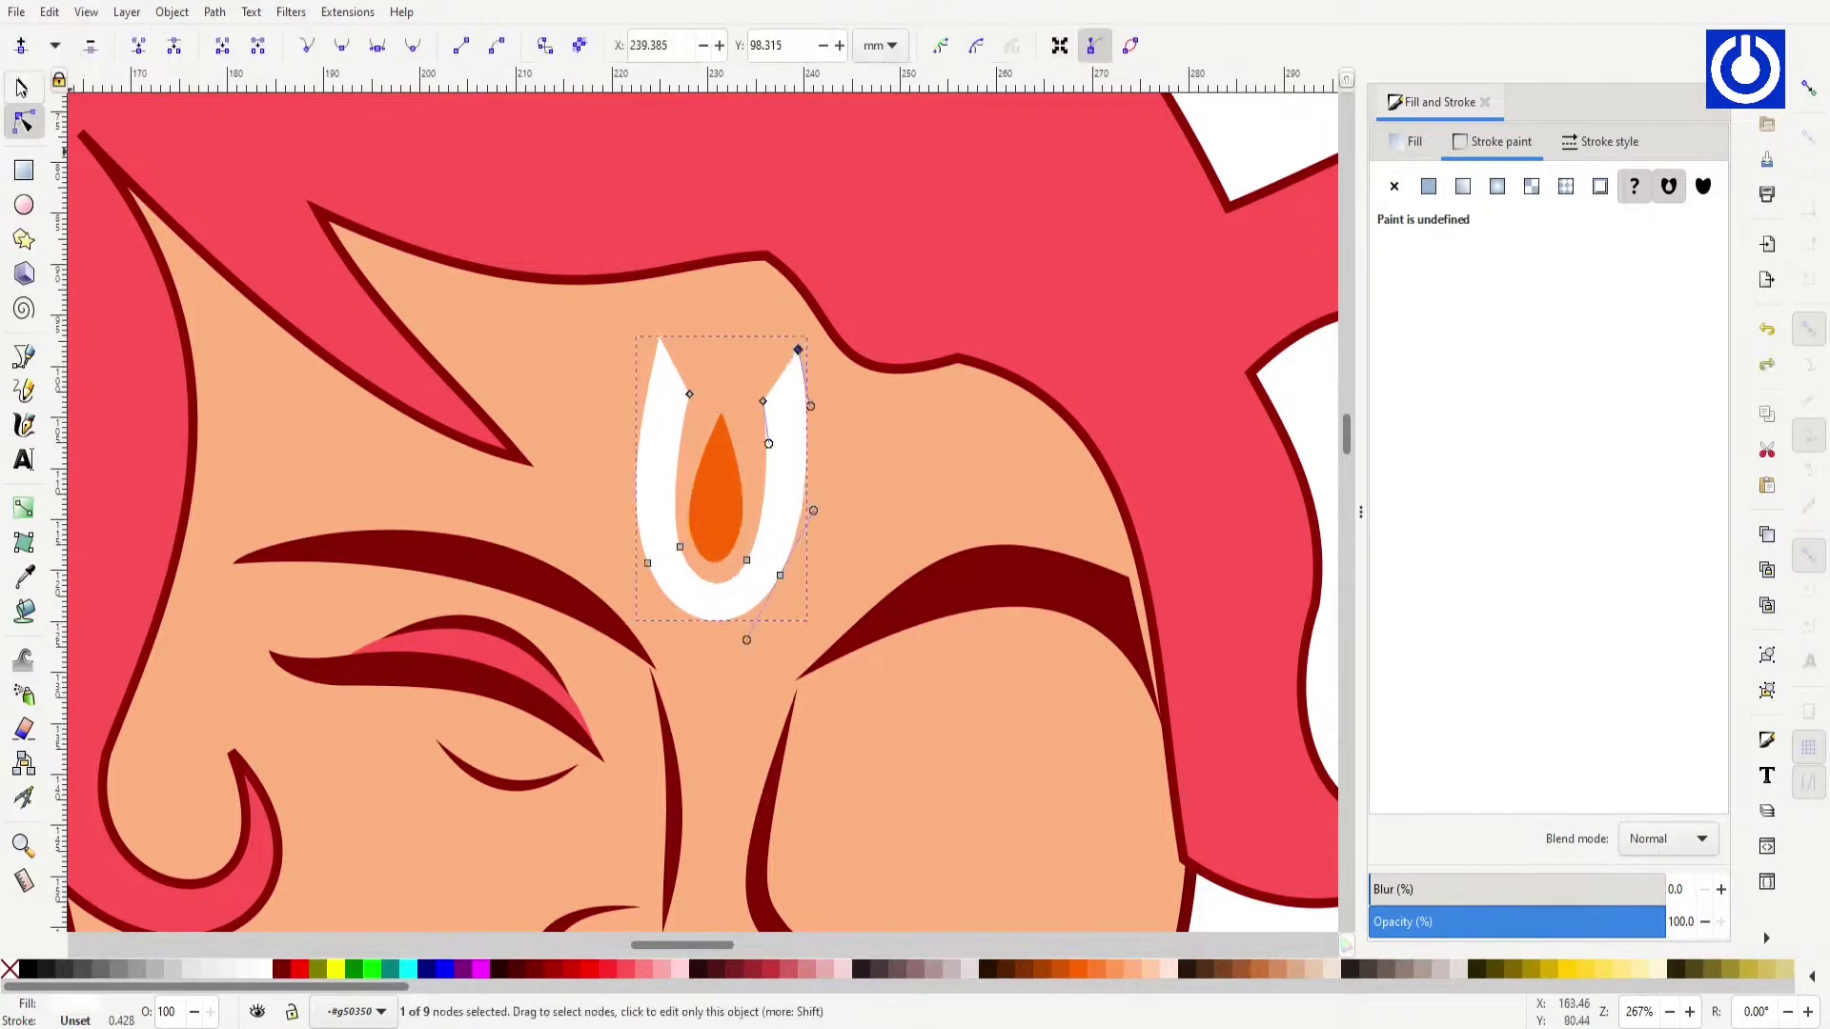
scroll(803, 362, down, 2)
scroll(711, 443, down, 2)
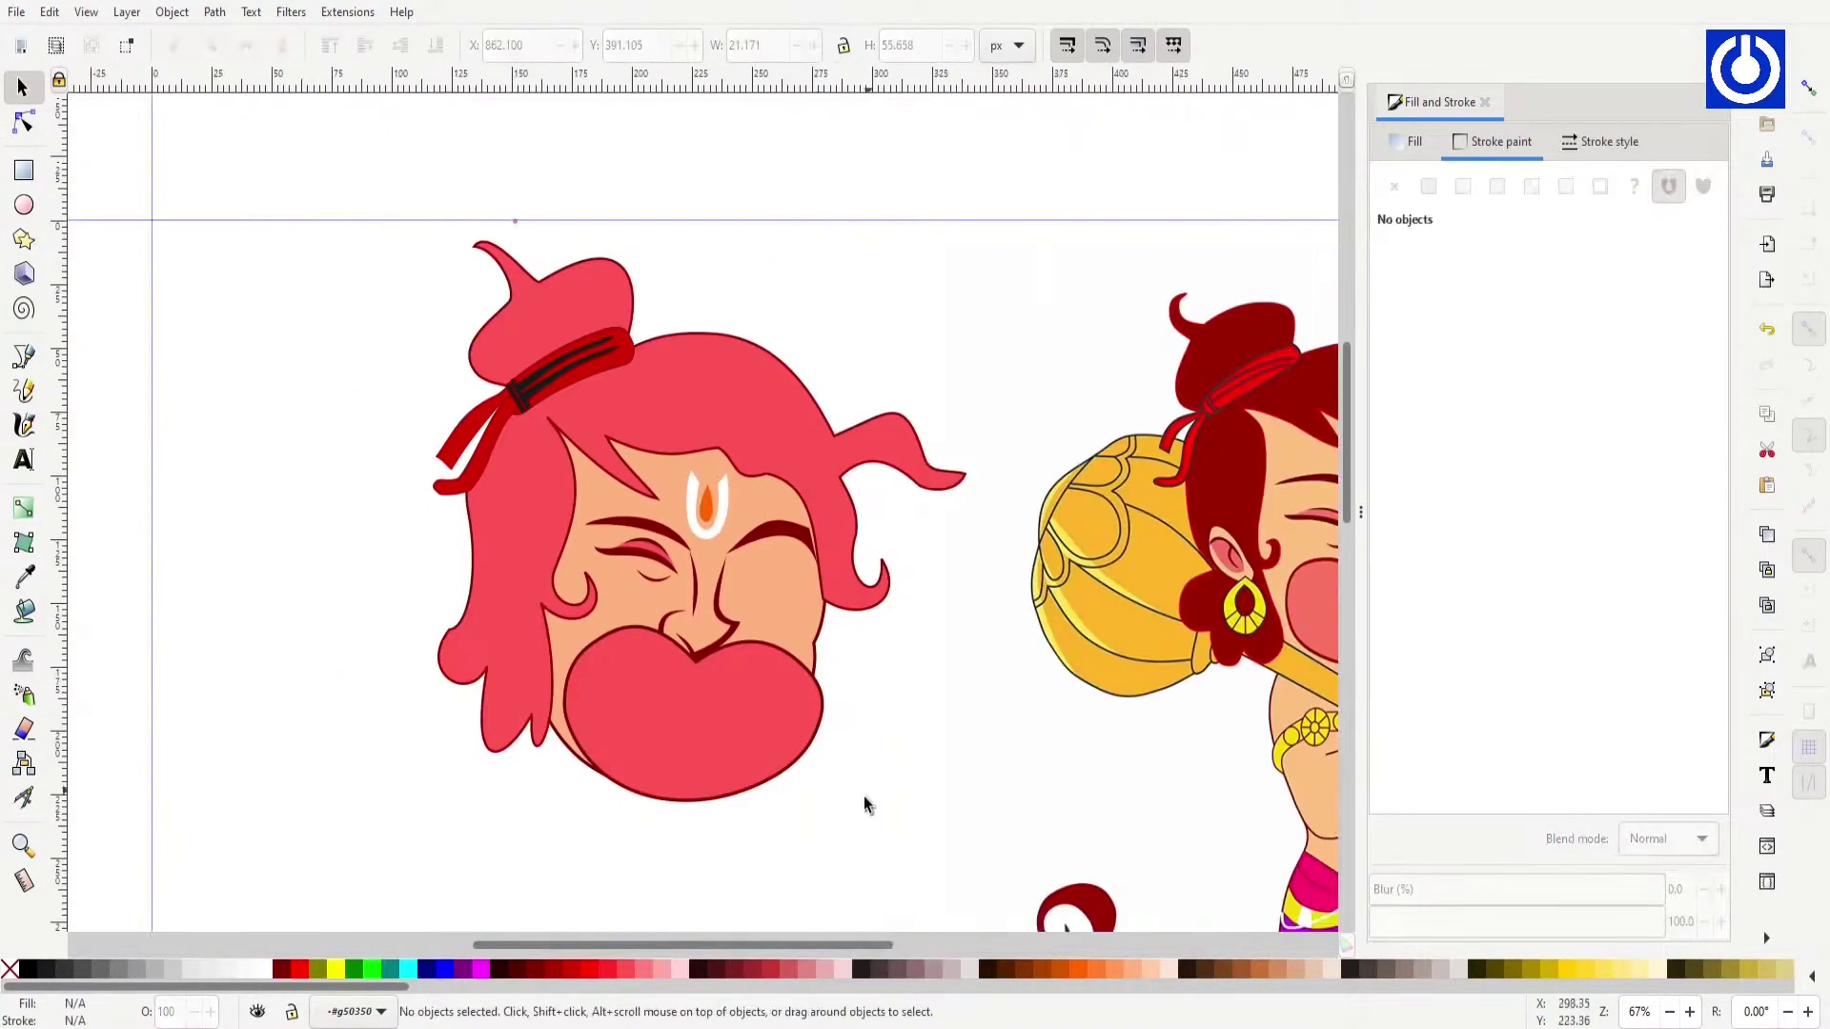
key(s)
click(753, 741)
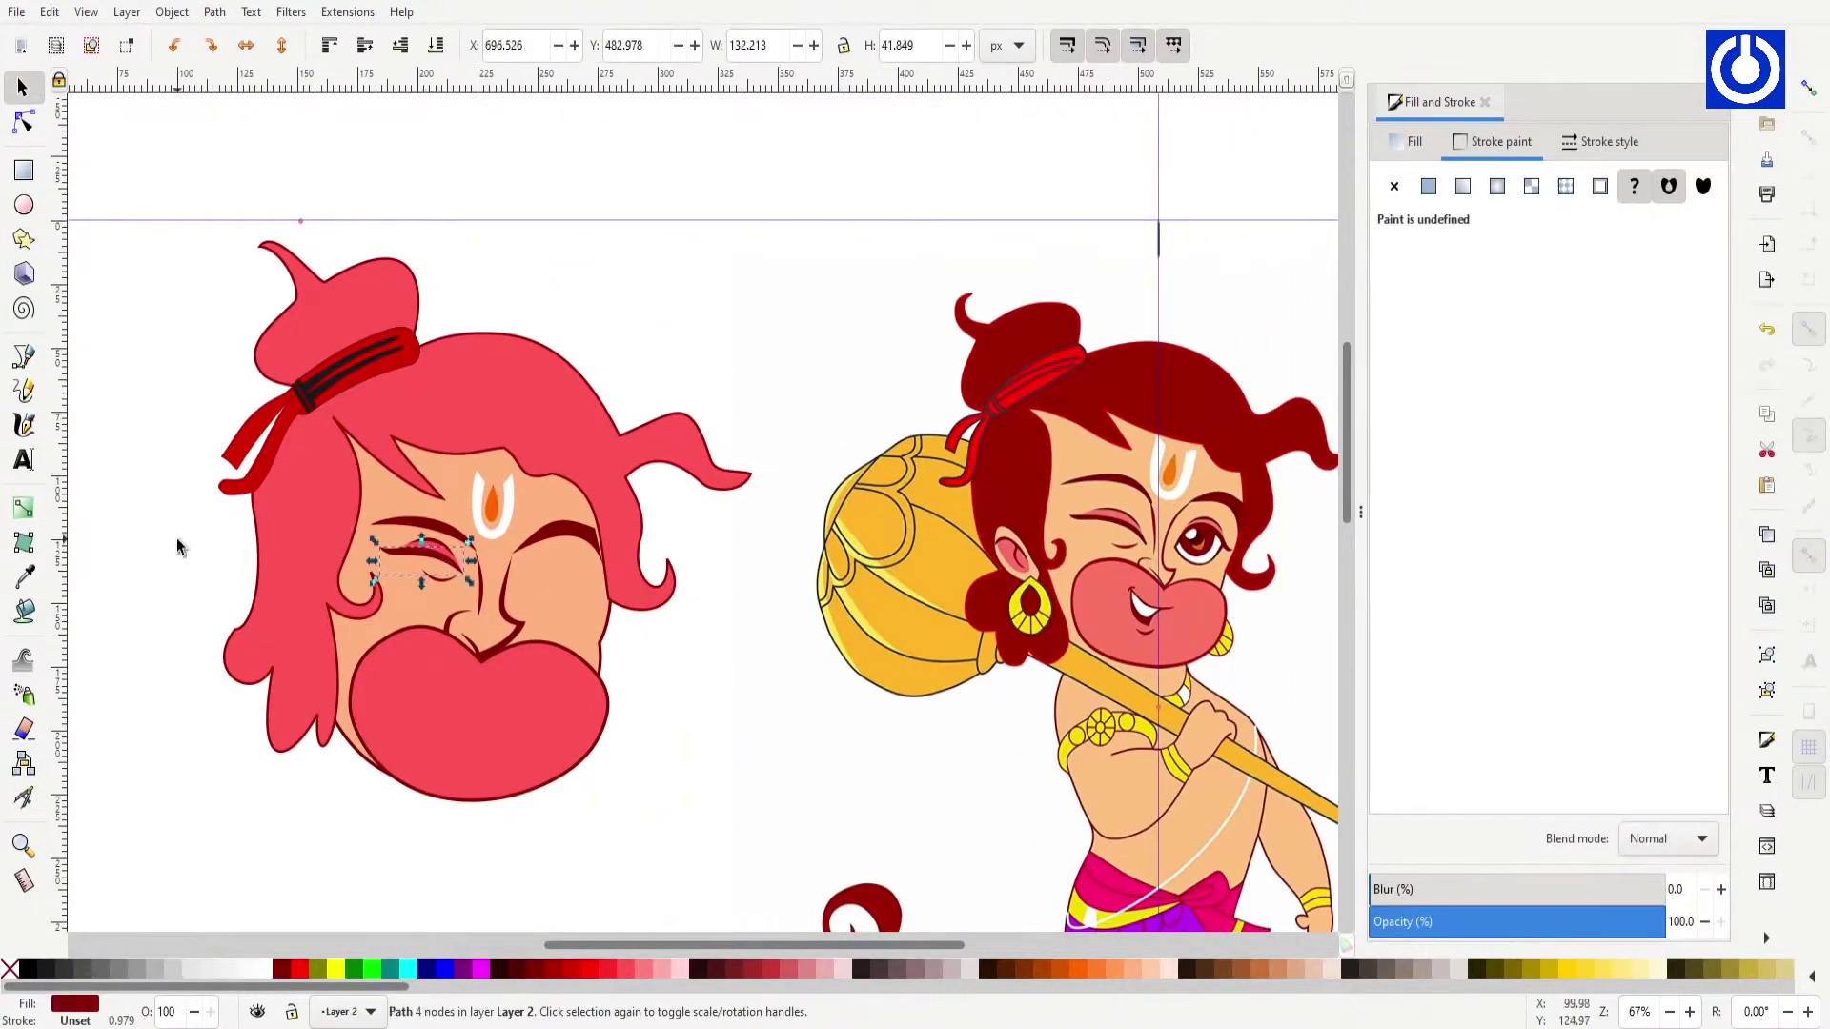
Step: Pull the right eyelid's outer end down to the corner and curve it along the eye
scroll(276, 609, up, 3)
scroll(787, 488, down, 2)
click(882, 536)
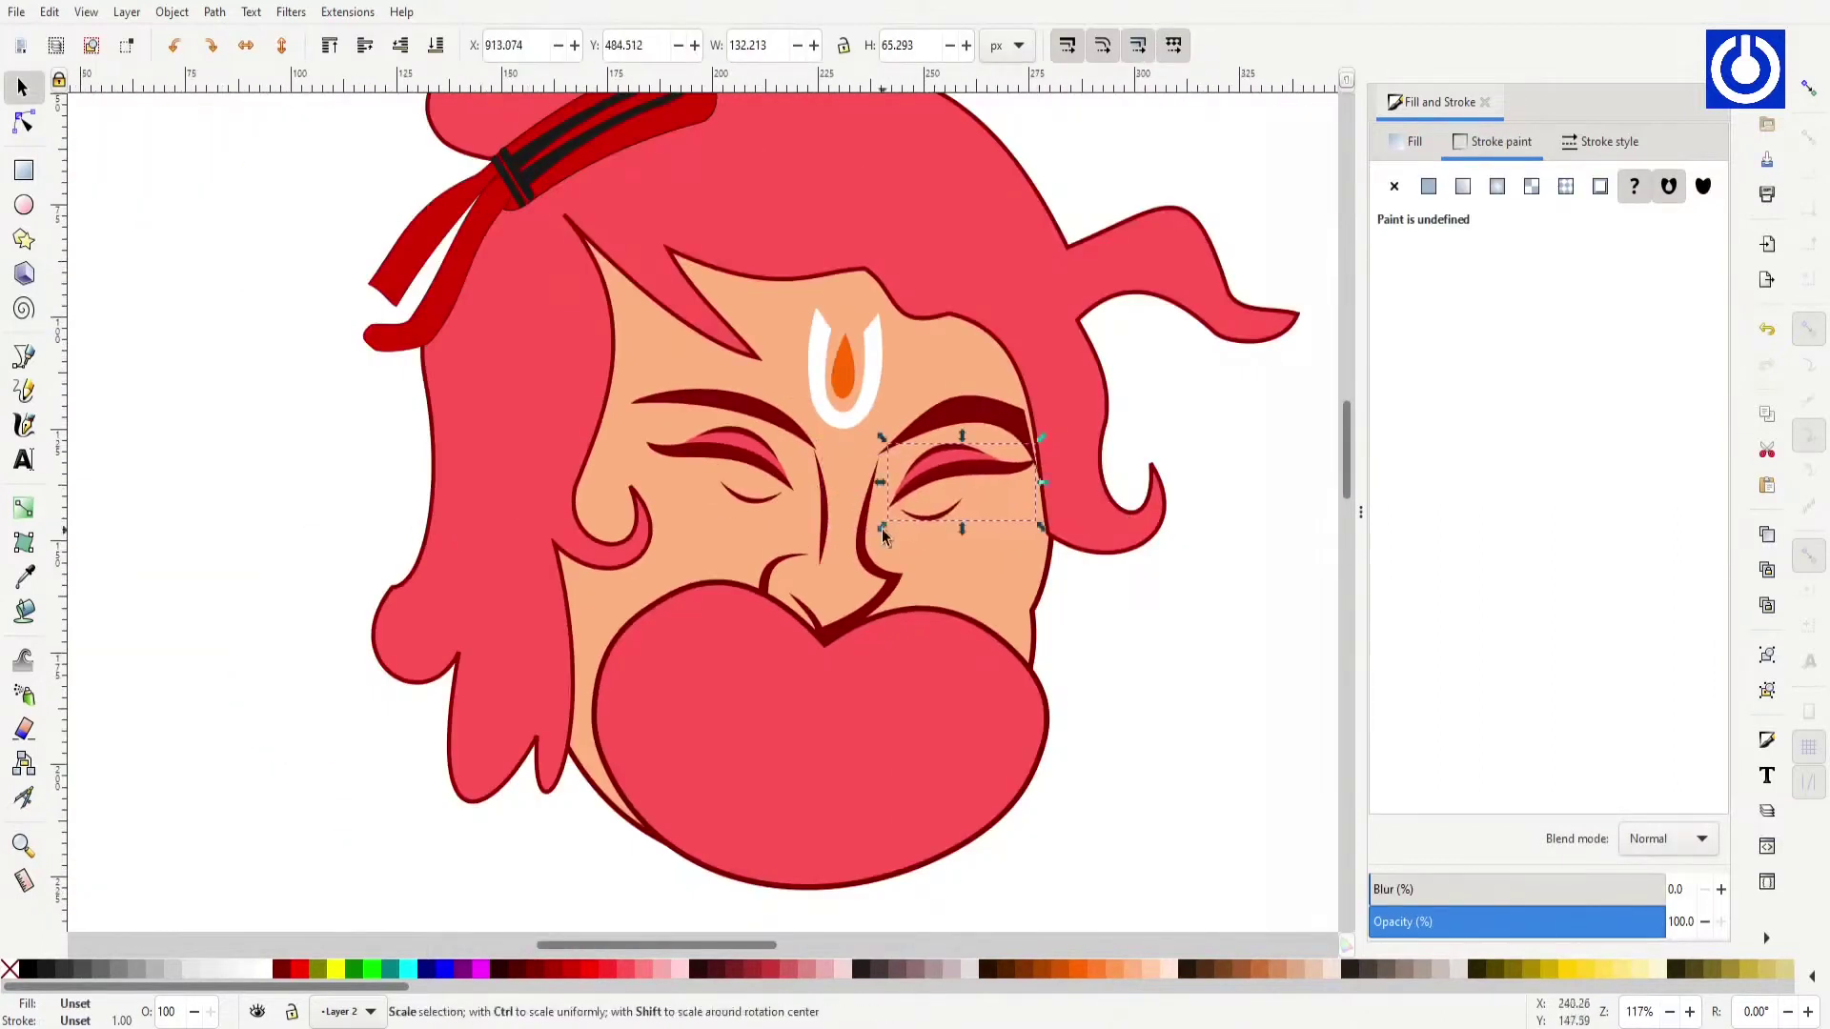
scroll(882, 537, down, 1)
drag(661, 946, 788, 946)
key(3)
key(n)
click(696, 458)
click(521, 565)
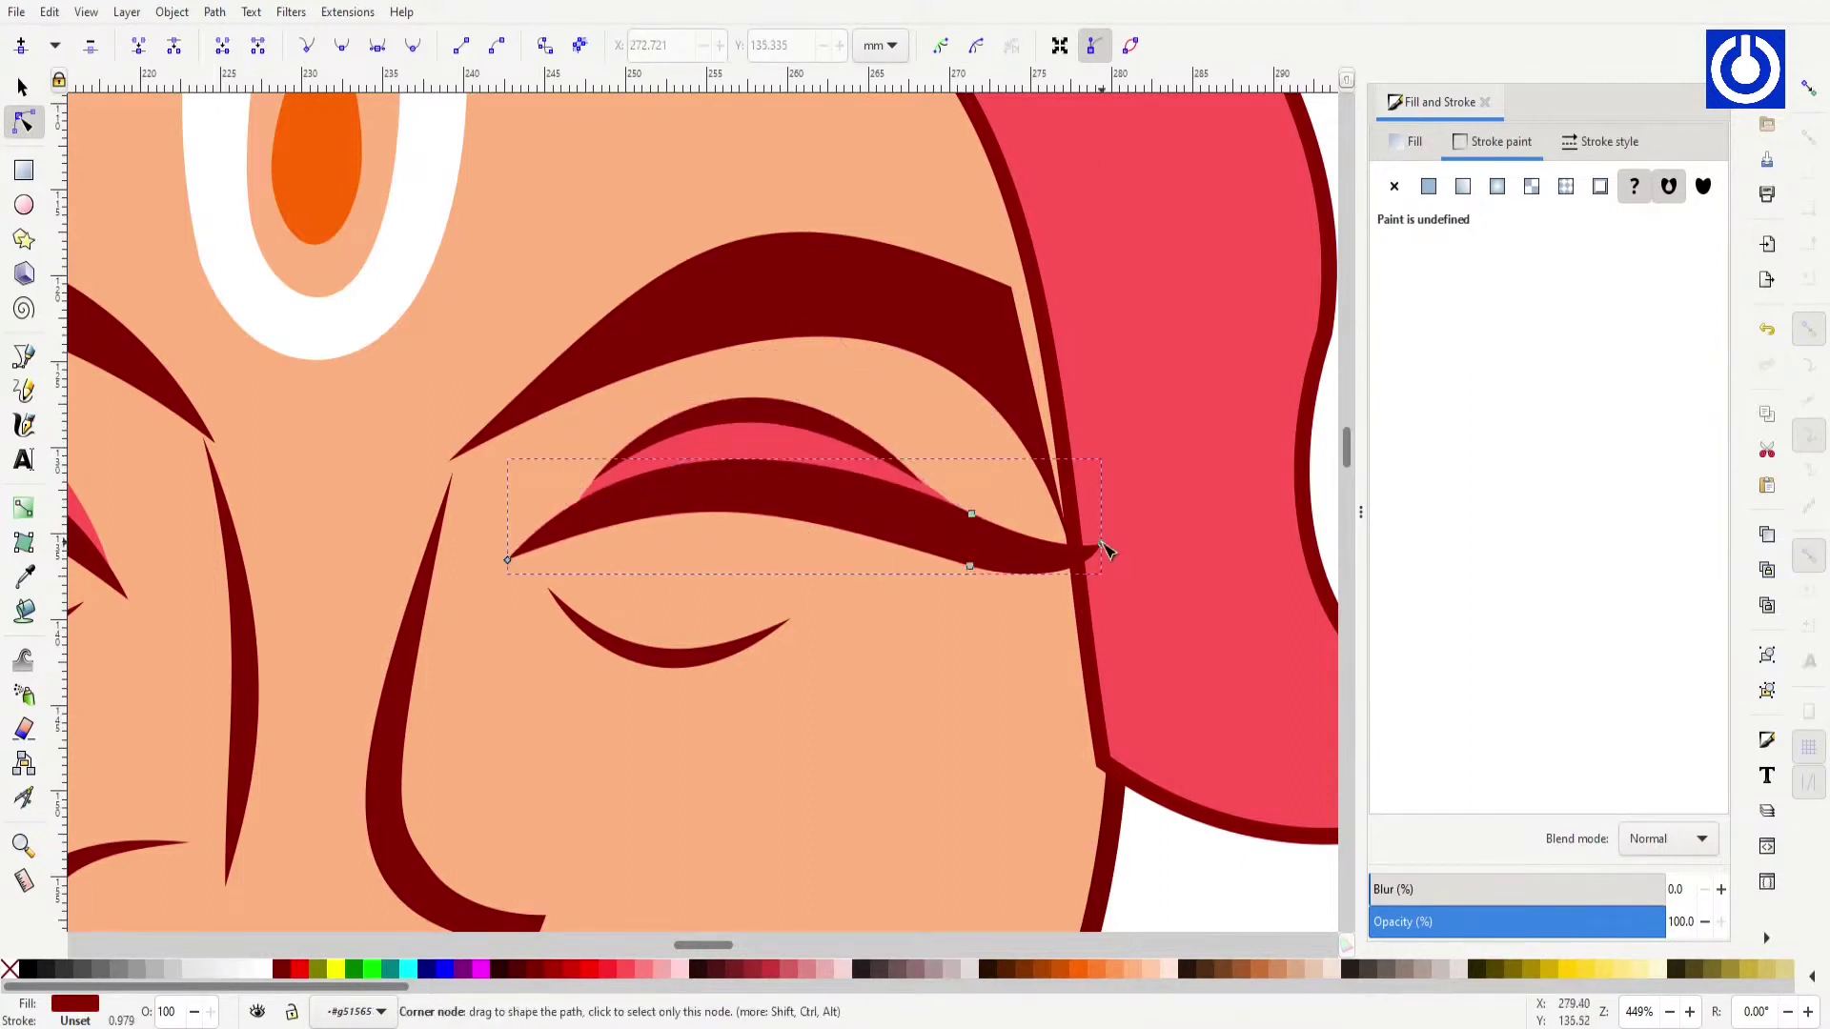
drag(1102, 548, 1084, 688)
drag(935, 592, 1027, 605)
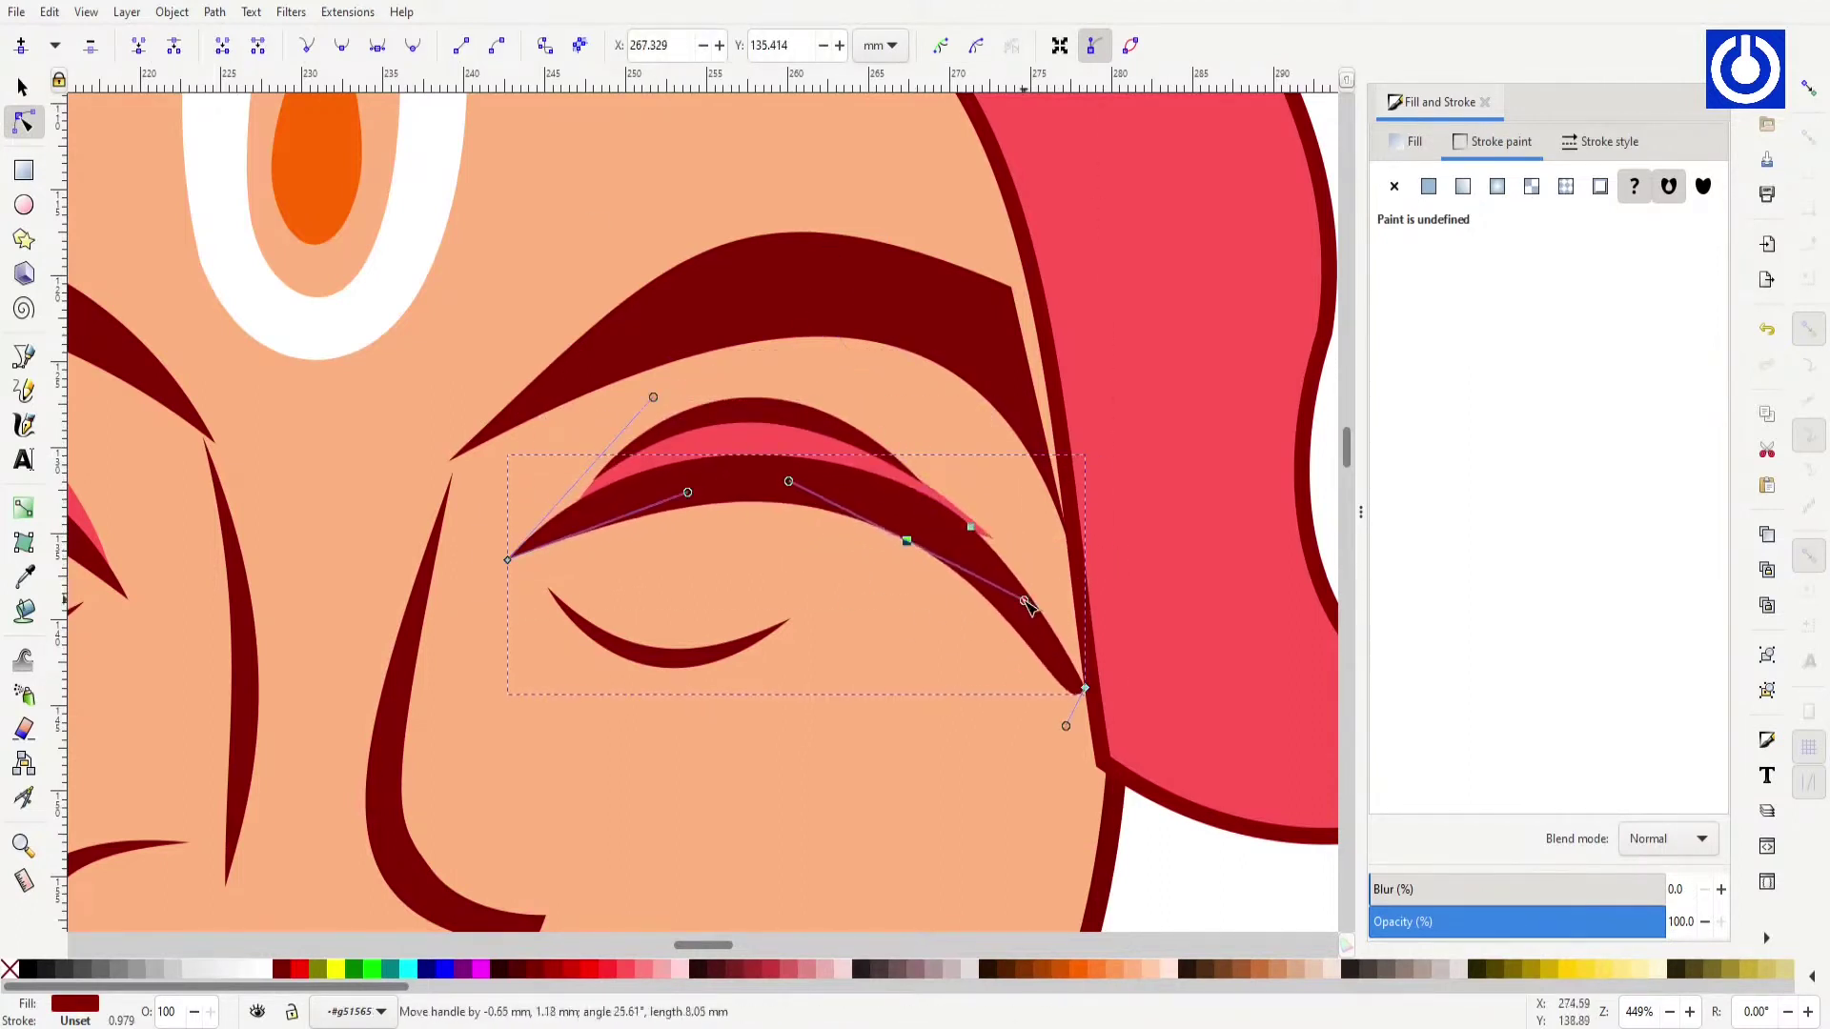
shift+click(1068, 677)
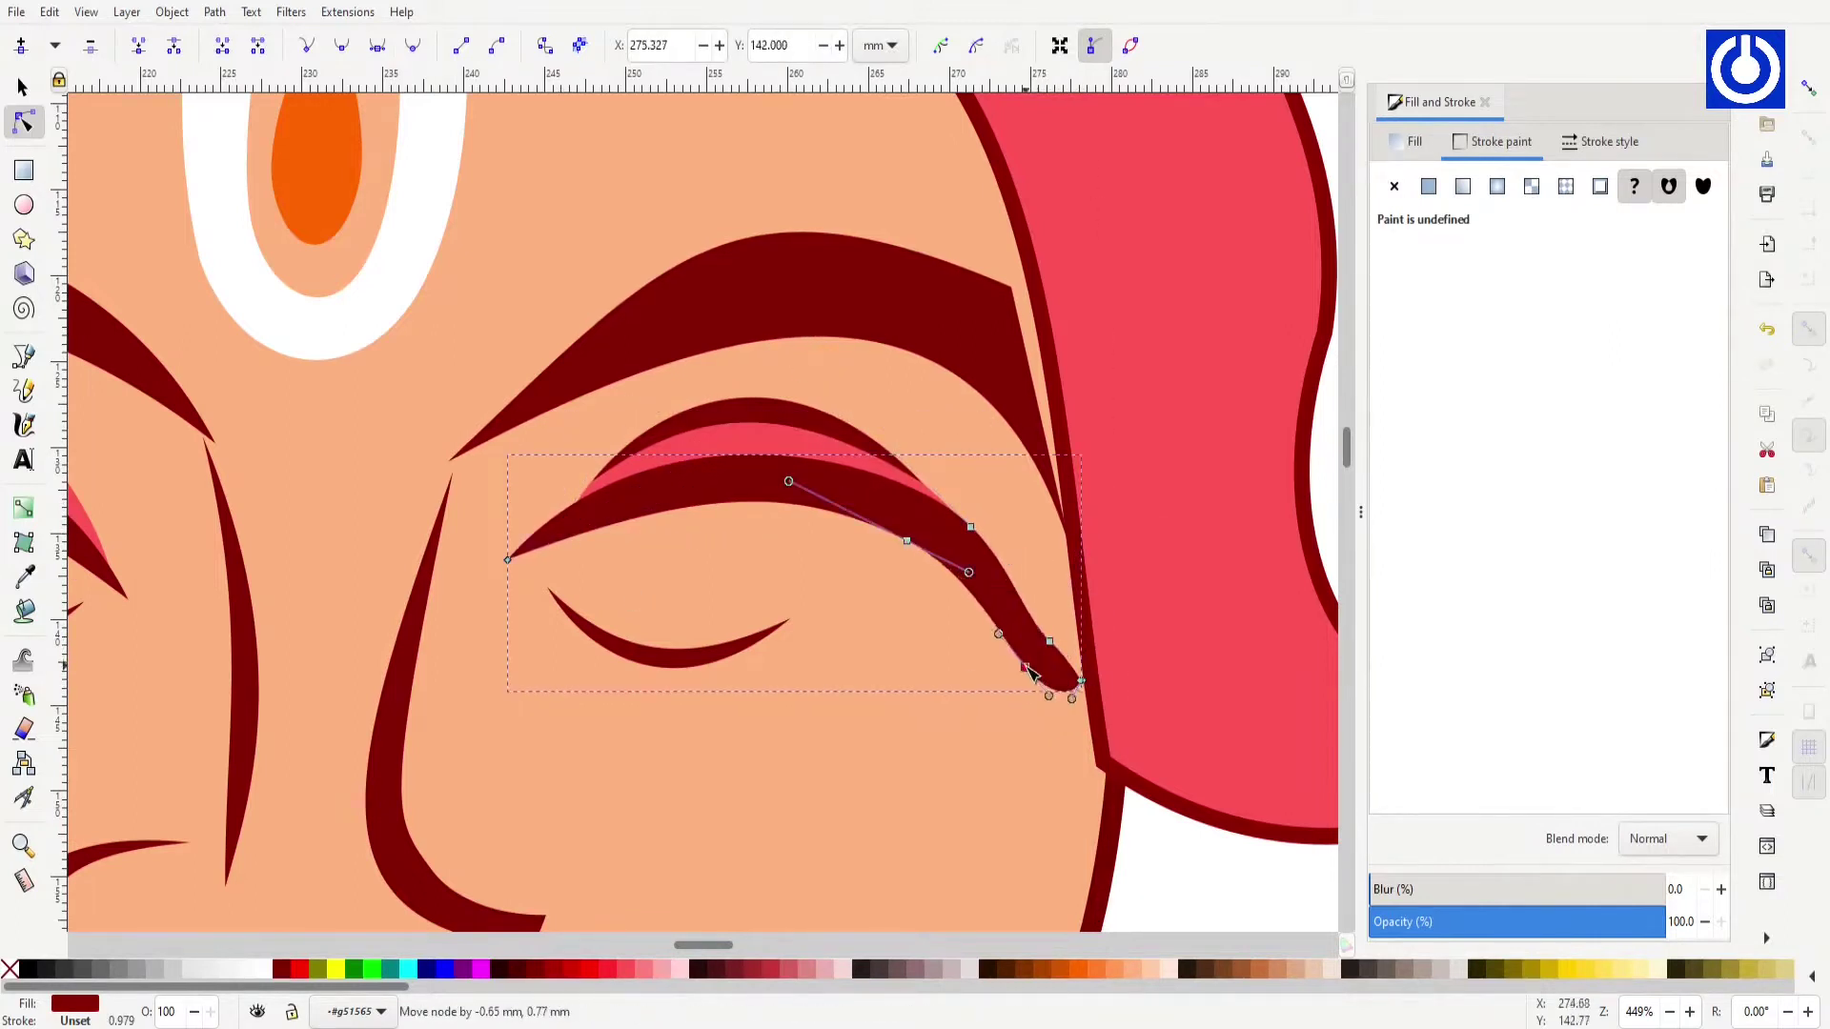
drag(906, 540, 891, 523)
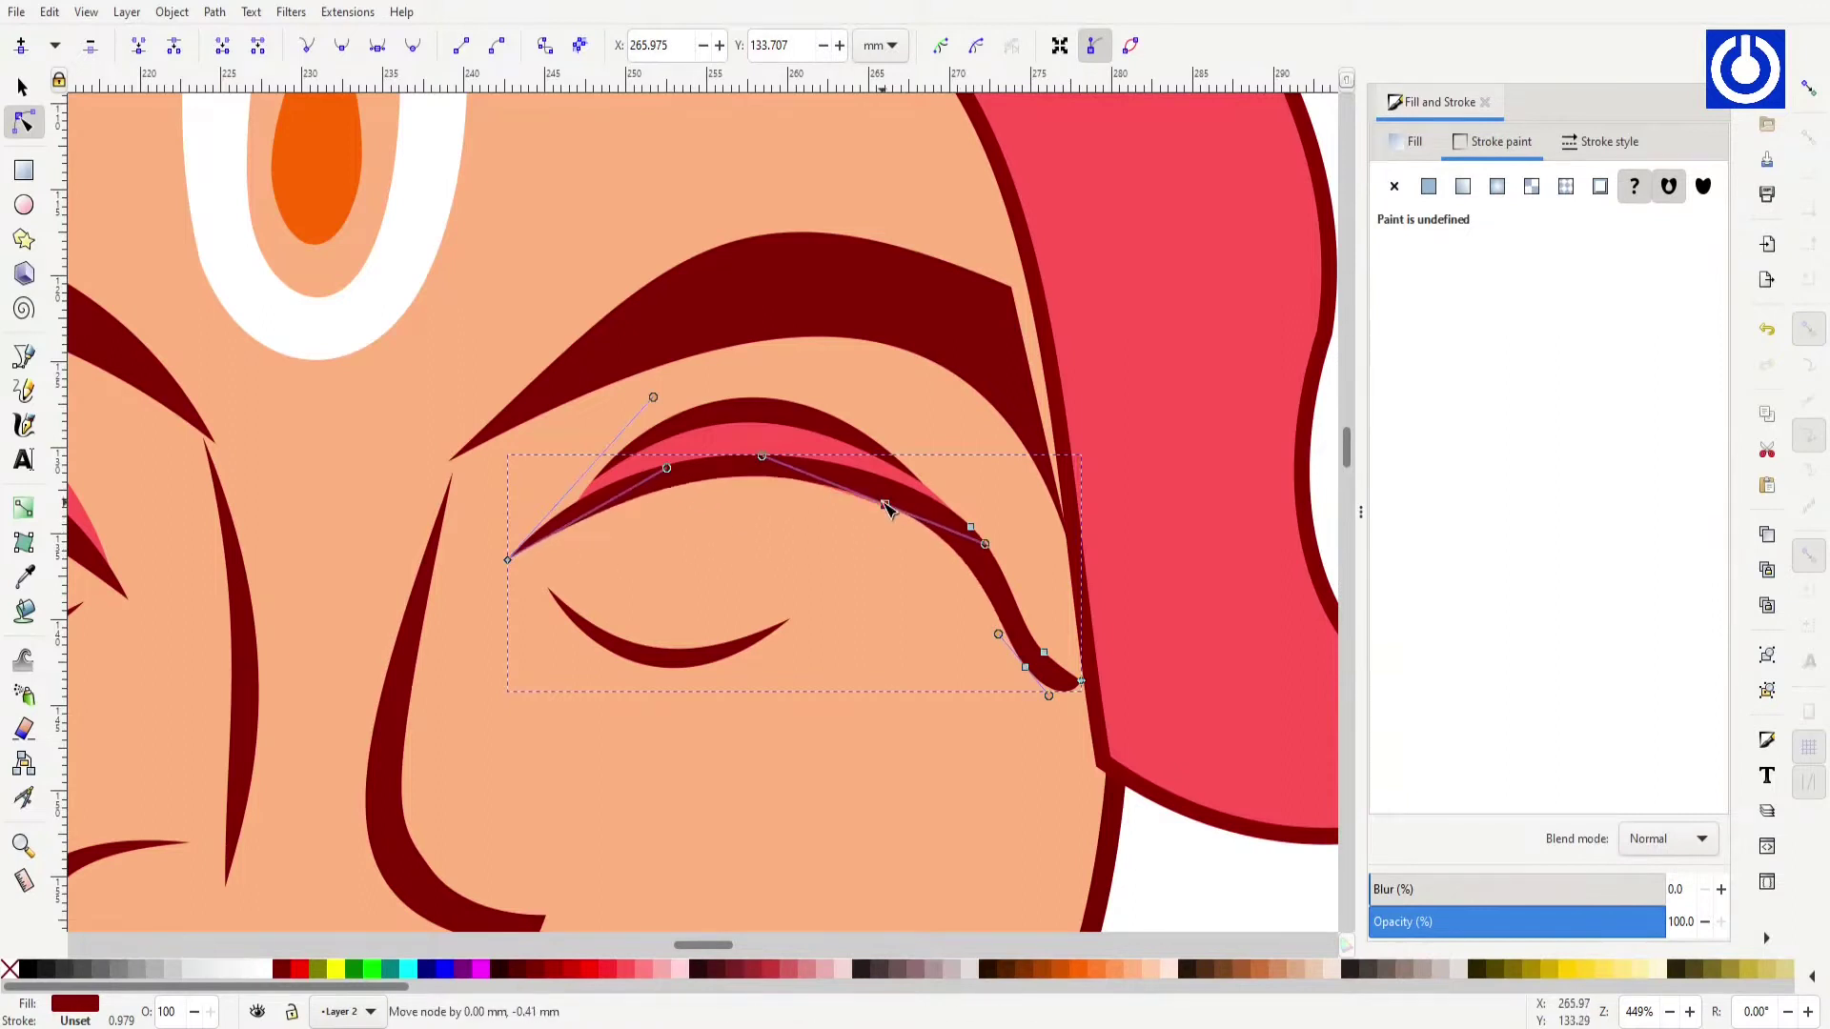
Step: Move the lower eye line's corner node up-left and sharpen it into a point
key(minus)
key(minus)
key(minus)
key(minus)
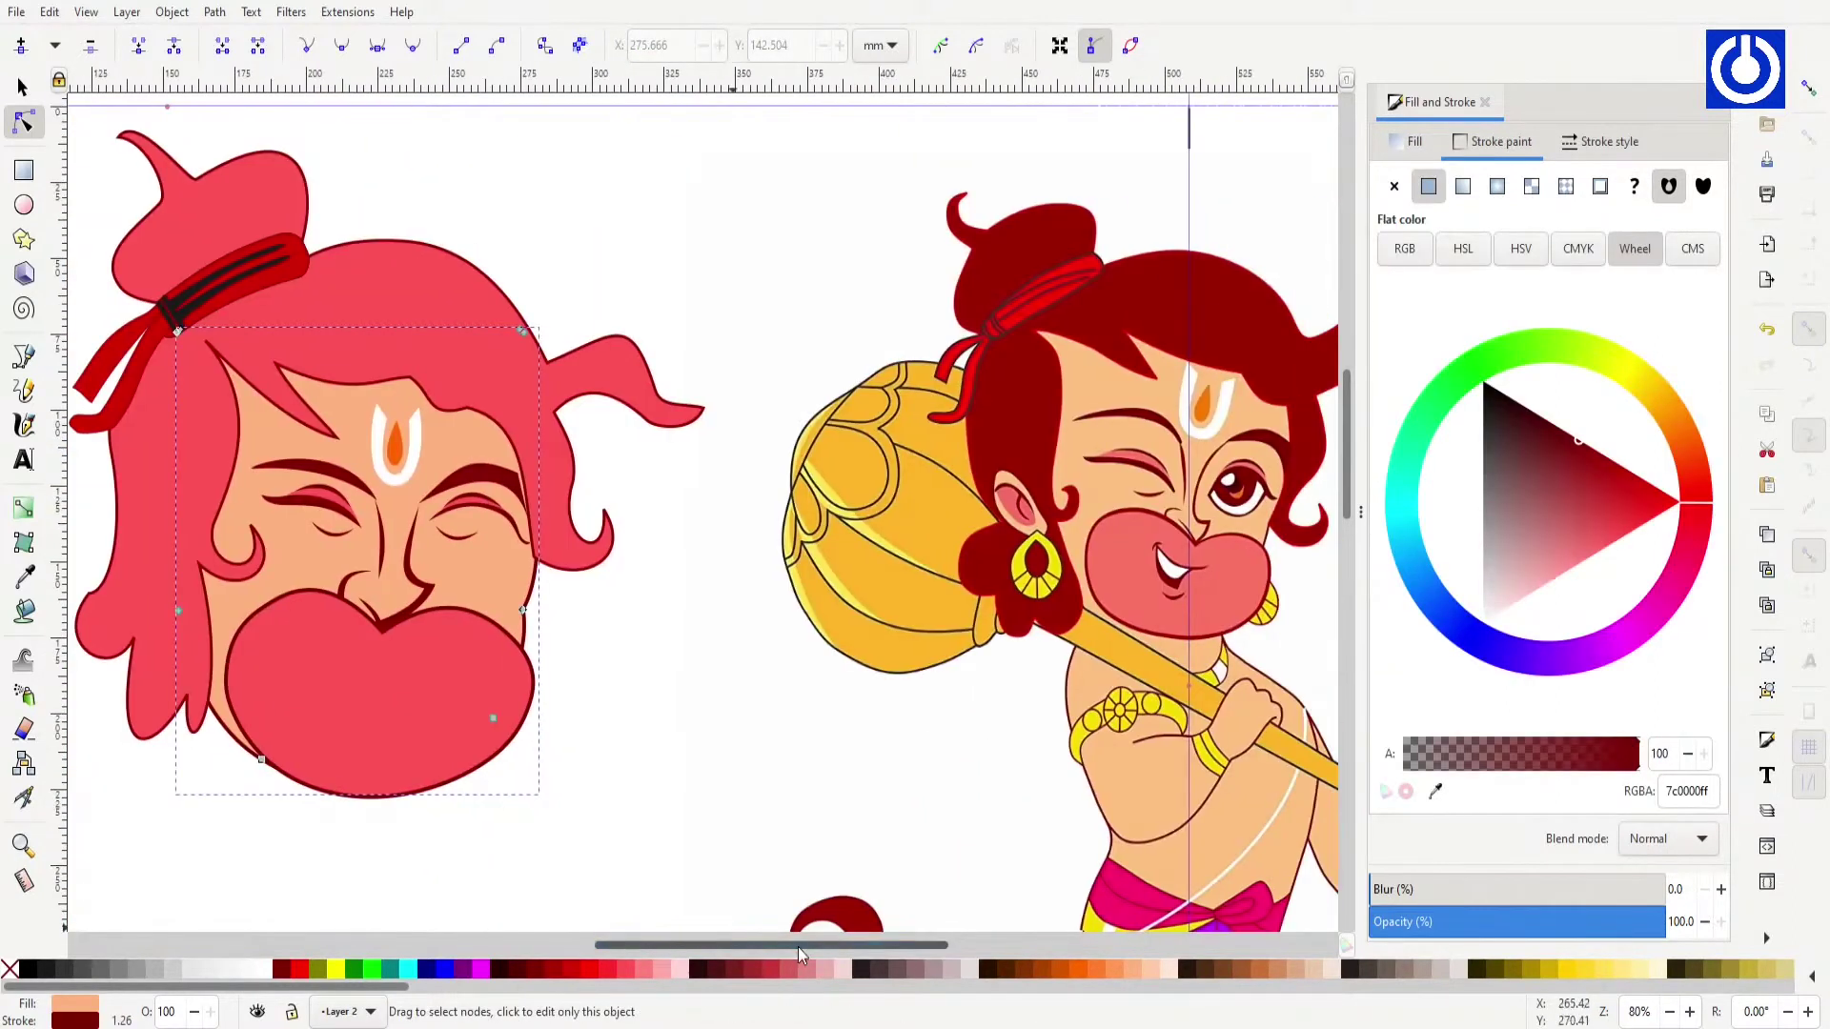
key(s)
click(484, 546)
scroll(530, 613, up, 5)
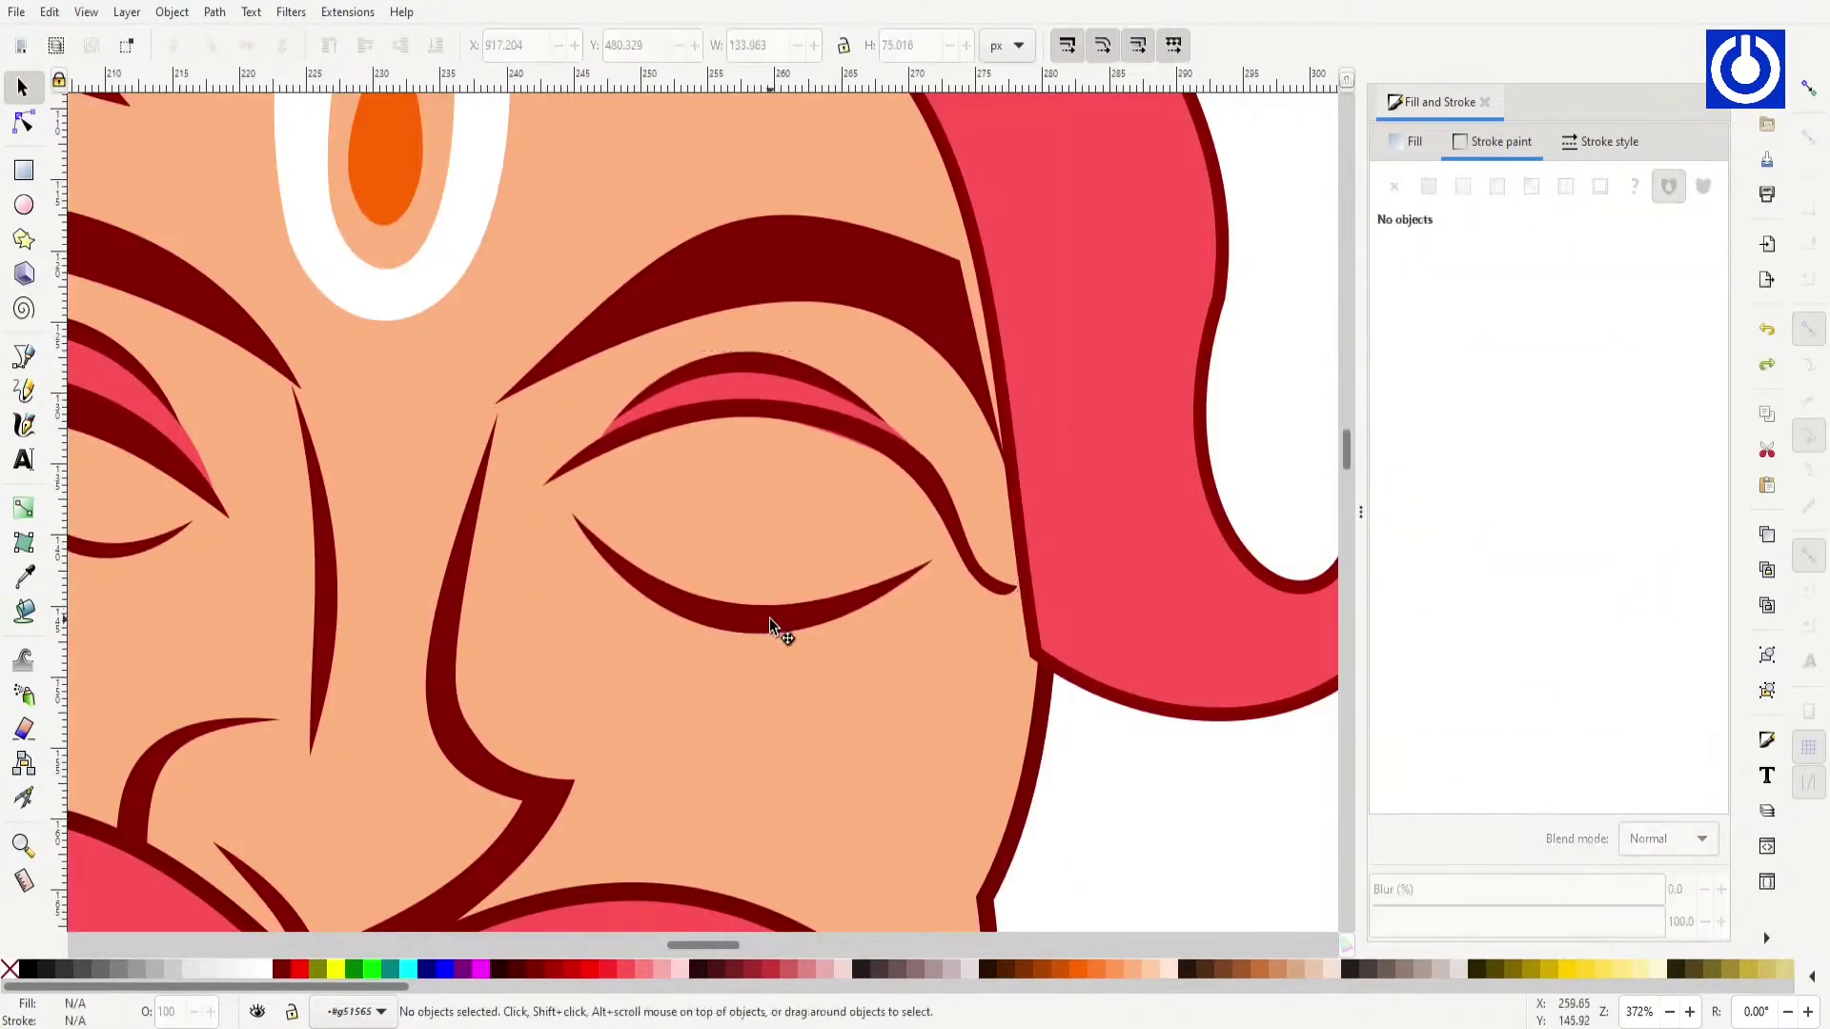
double_click(592, 532)
key(z)
drag(553, 523, 596, 452)
key(n)
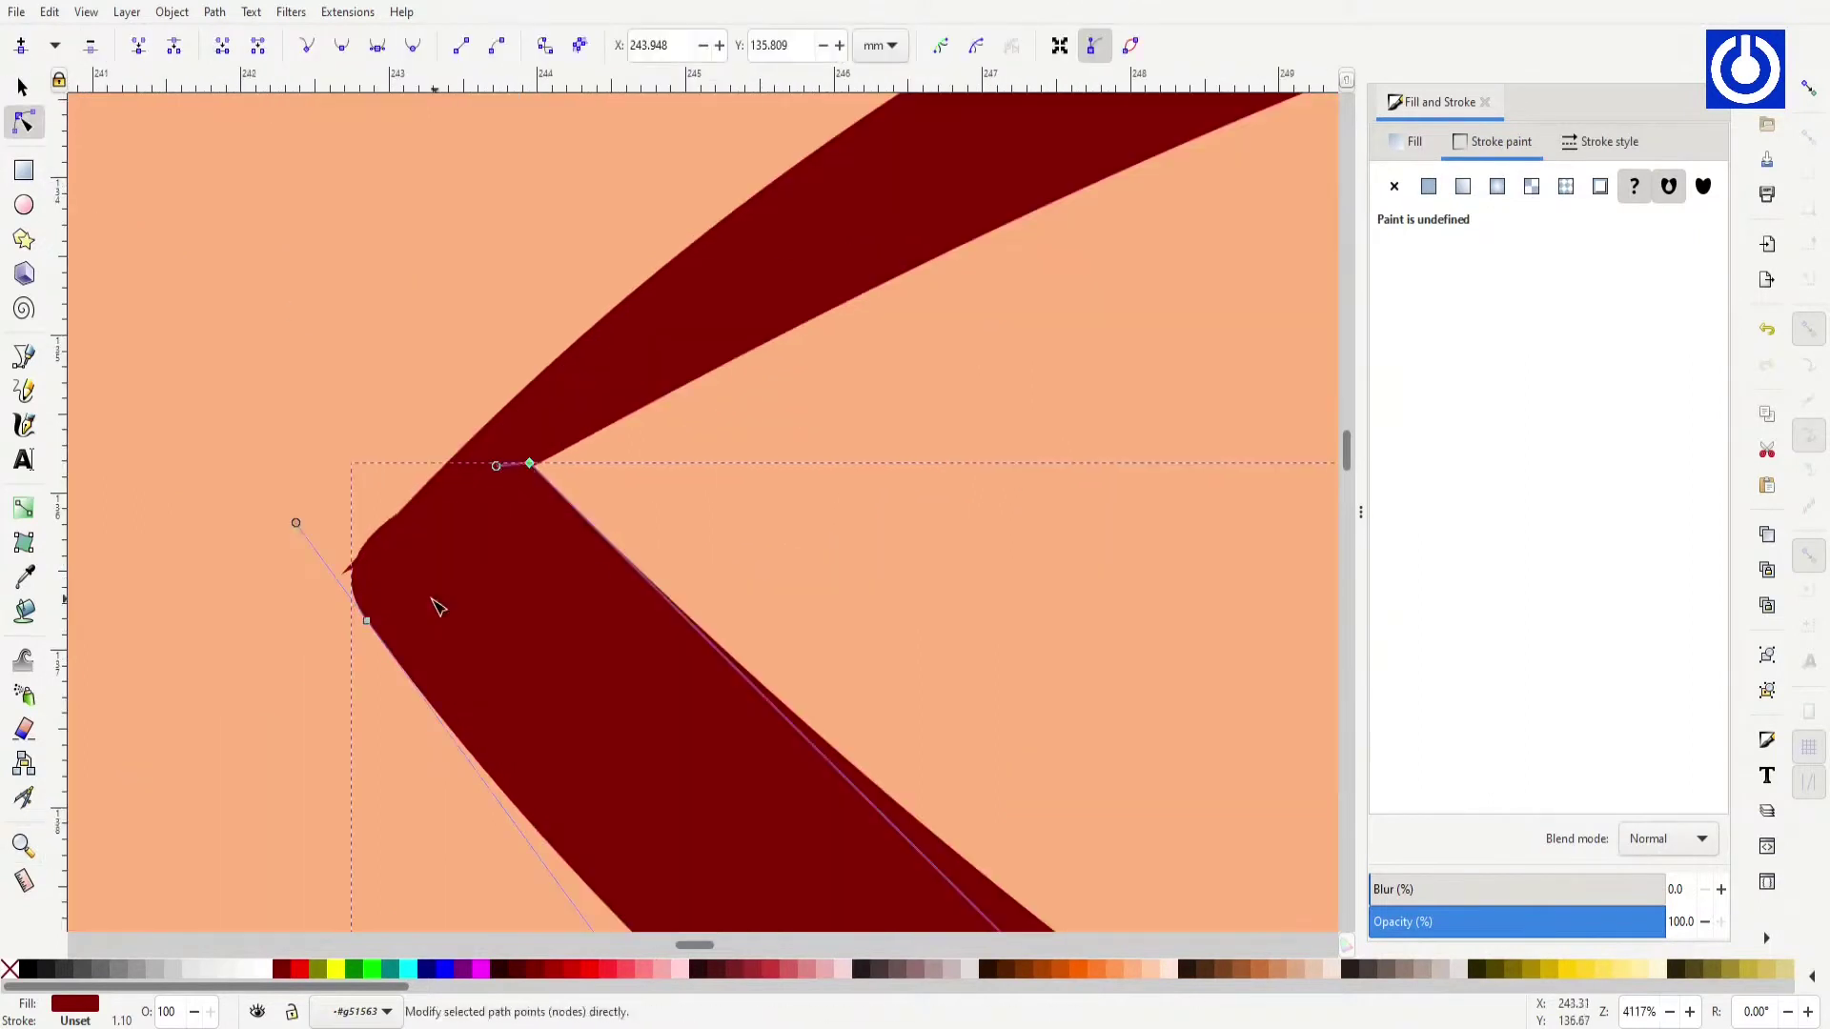
drag(366, 620, 349, 587)
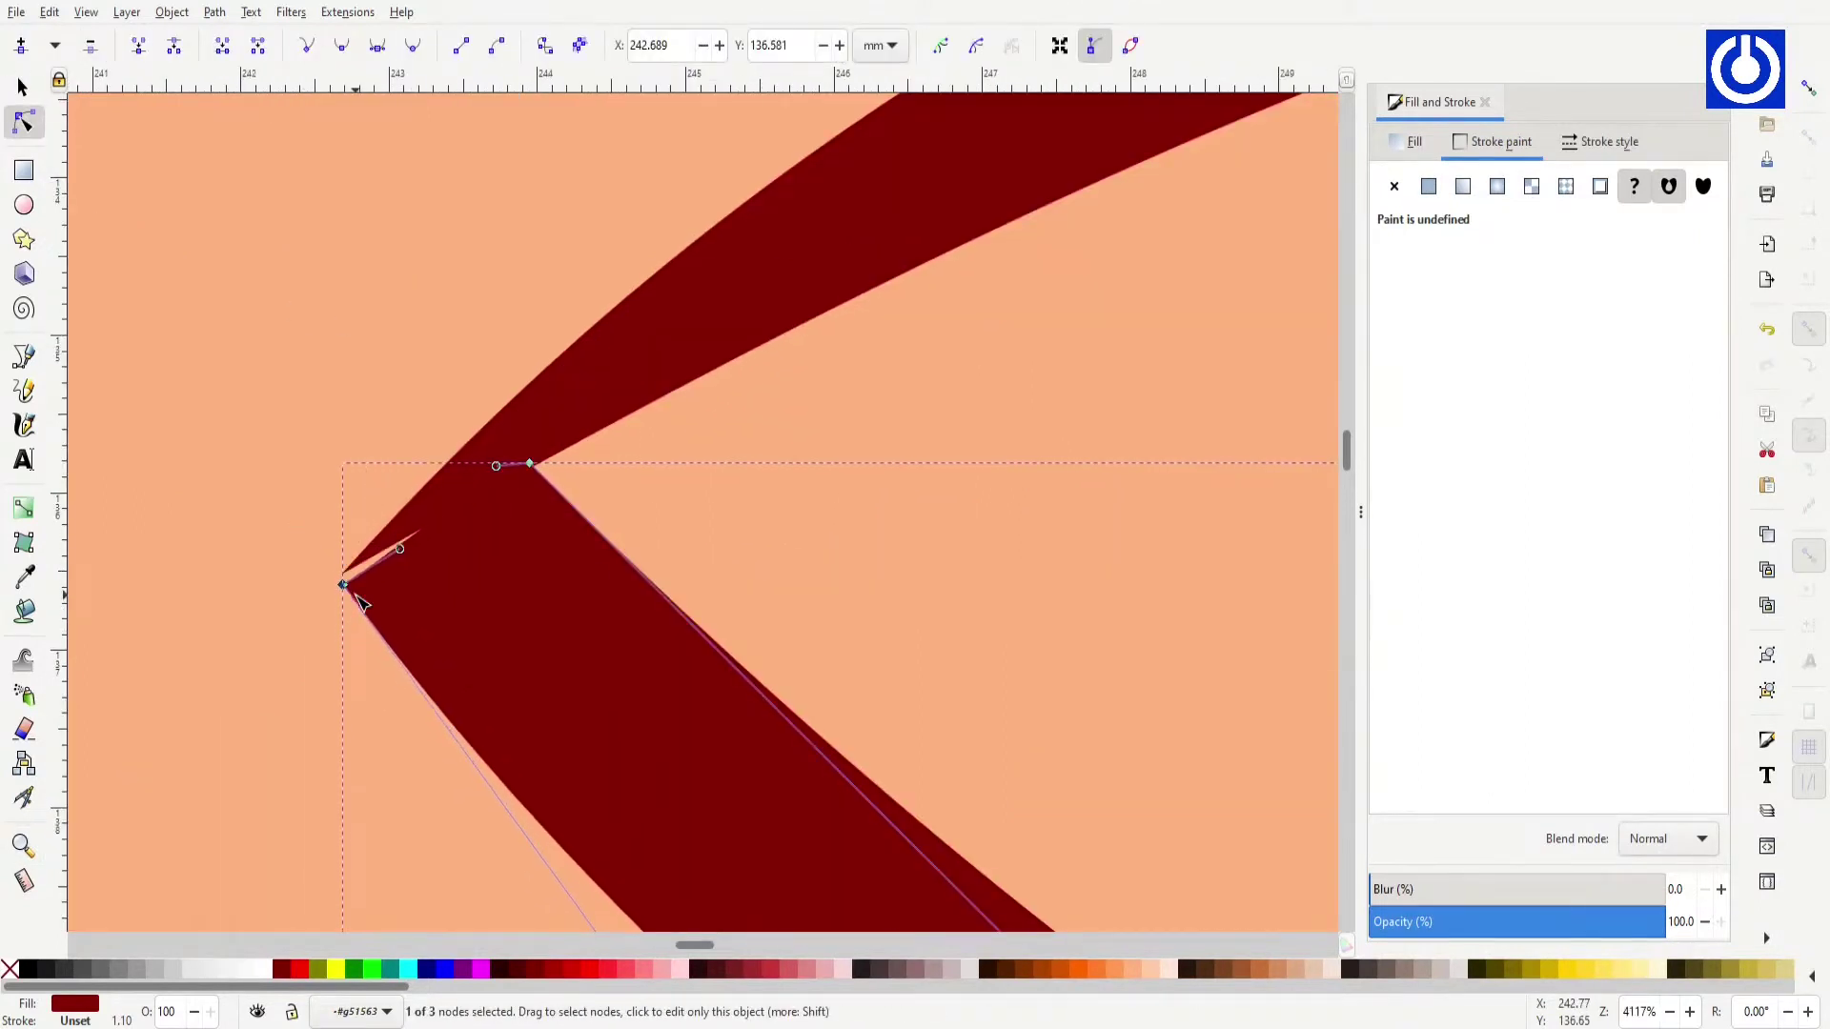
Step: Raise the lower eye line's end to meet the lid and curve it into the outer corner
key(minus)
key(minus)
key(minus)
key(minus)
key(minus)
key(minus)
scroll(748, 511, up, 9)
click(747, 511)
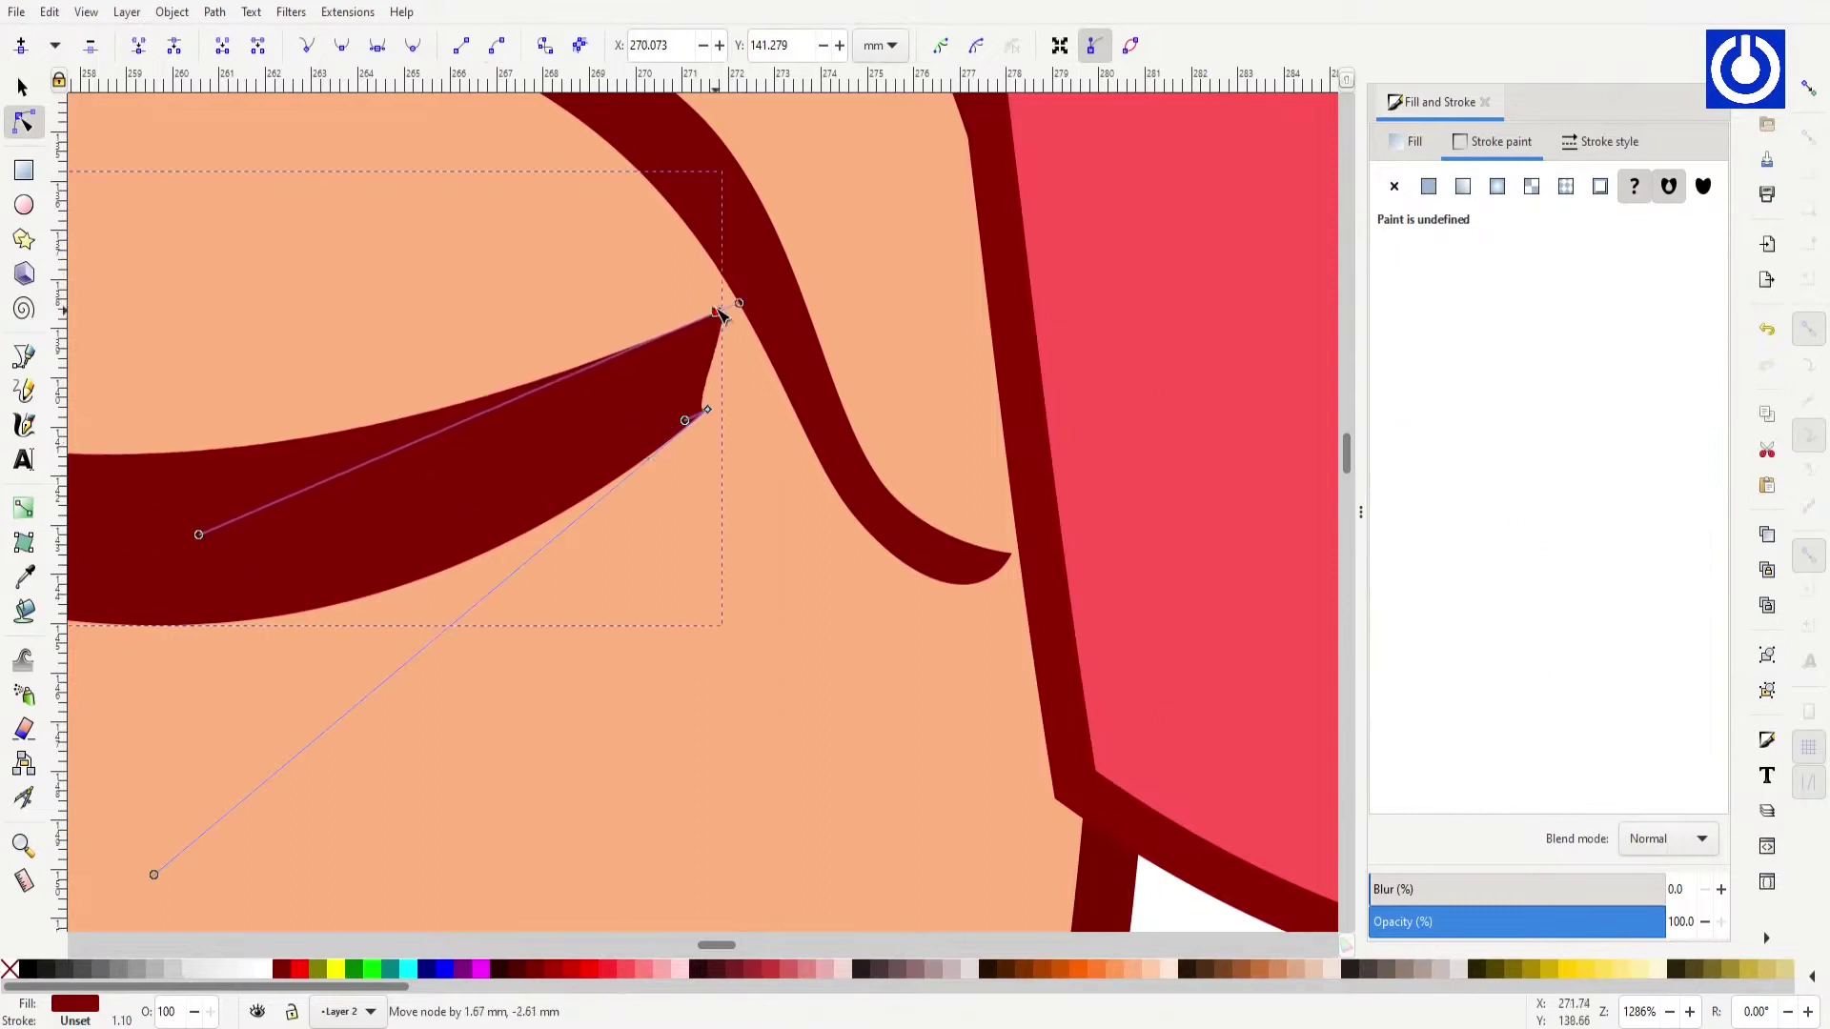
drag(735, 410, 762, 297)
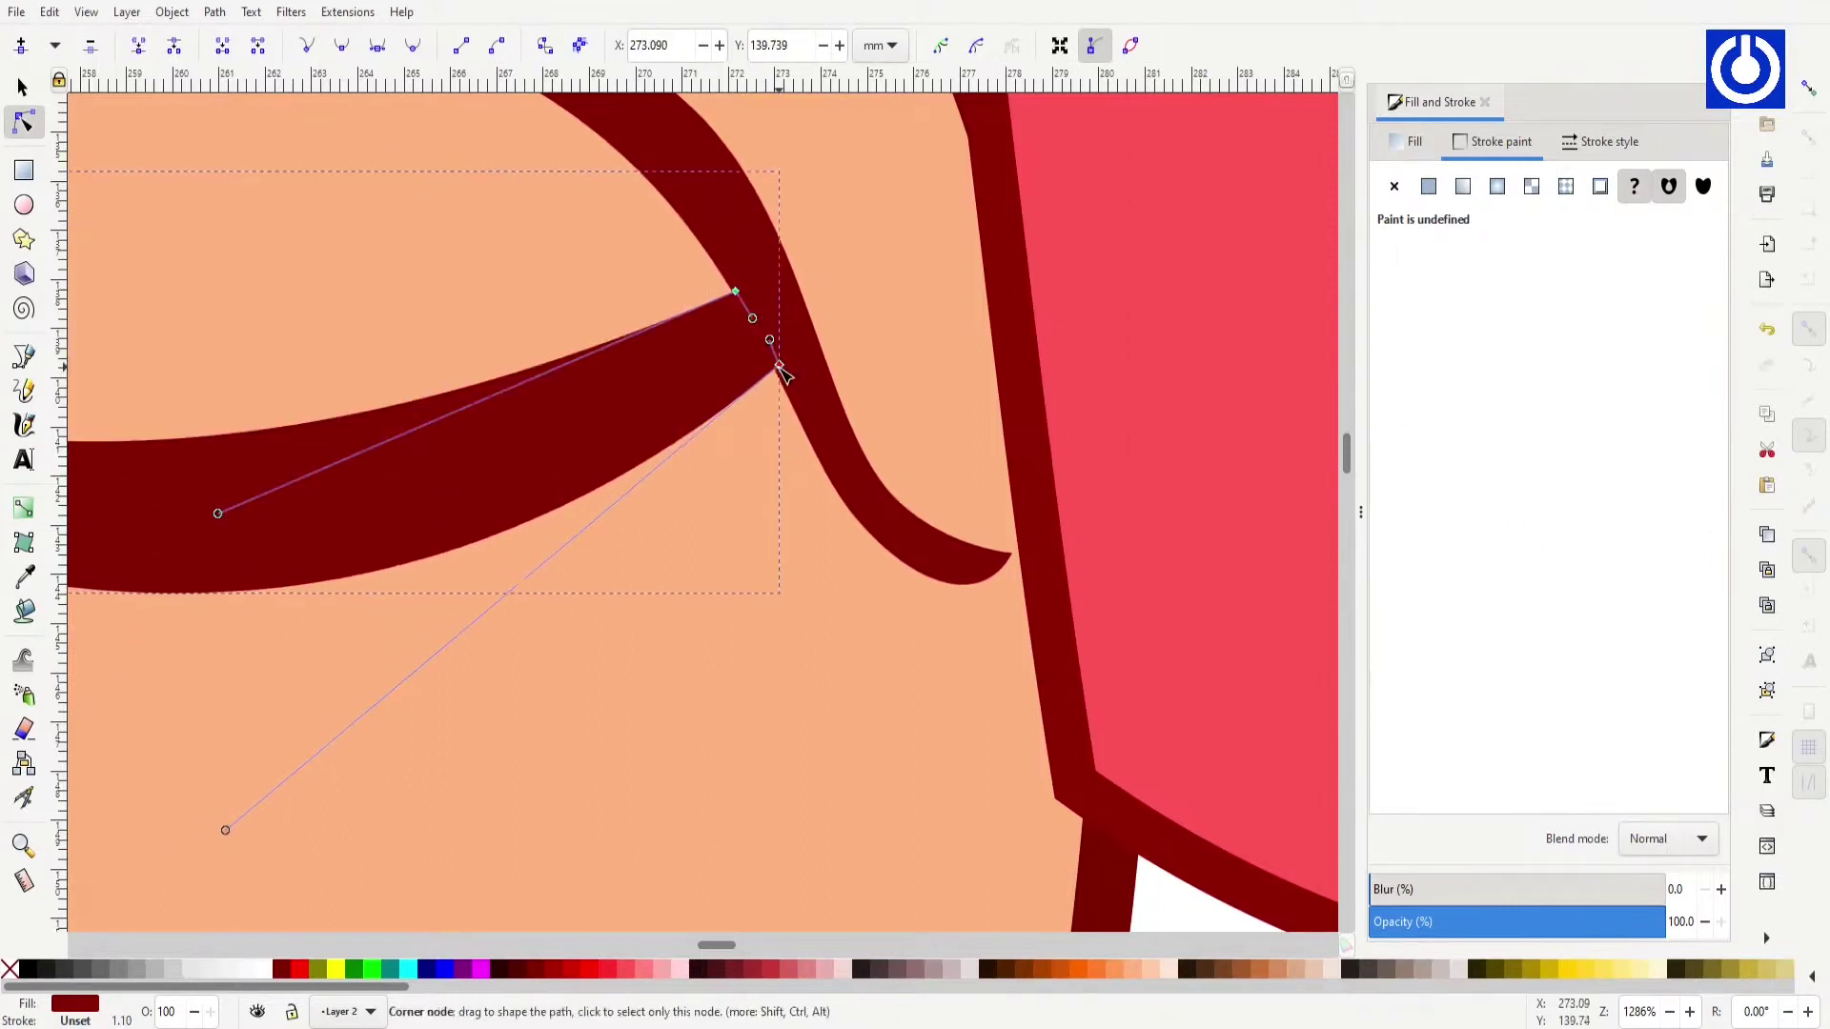
key(minus)
key(minus)
key(minus)
drag(523, 686, 507, 654)
key(minus)
key(minus)
key(minus)
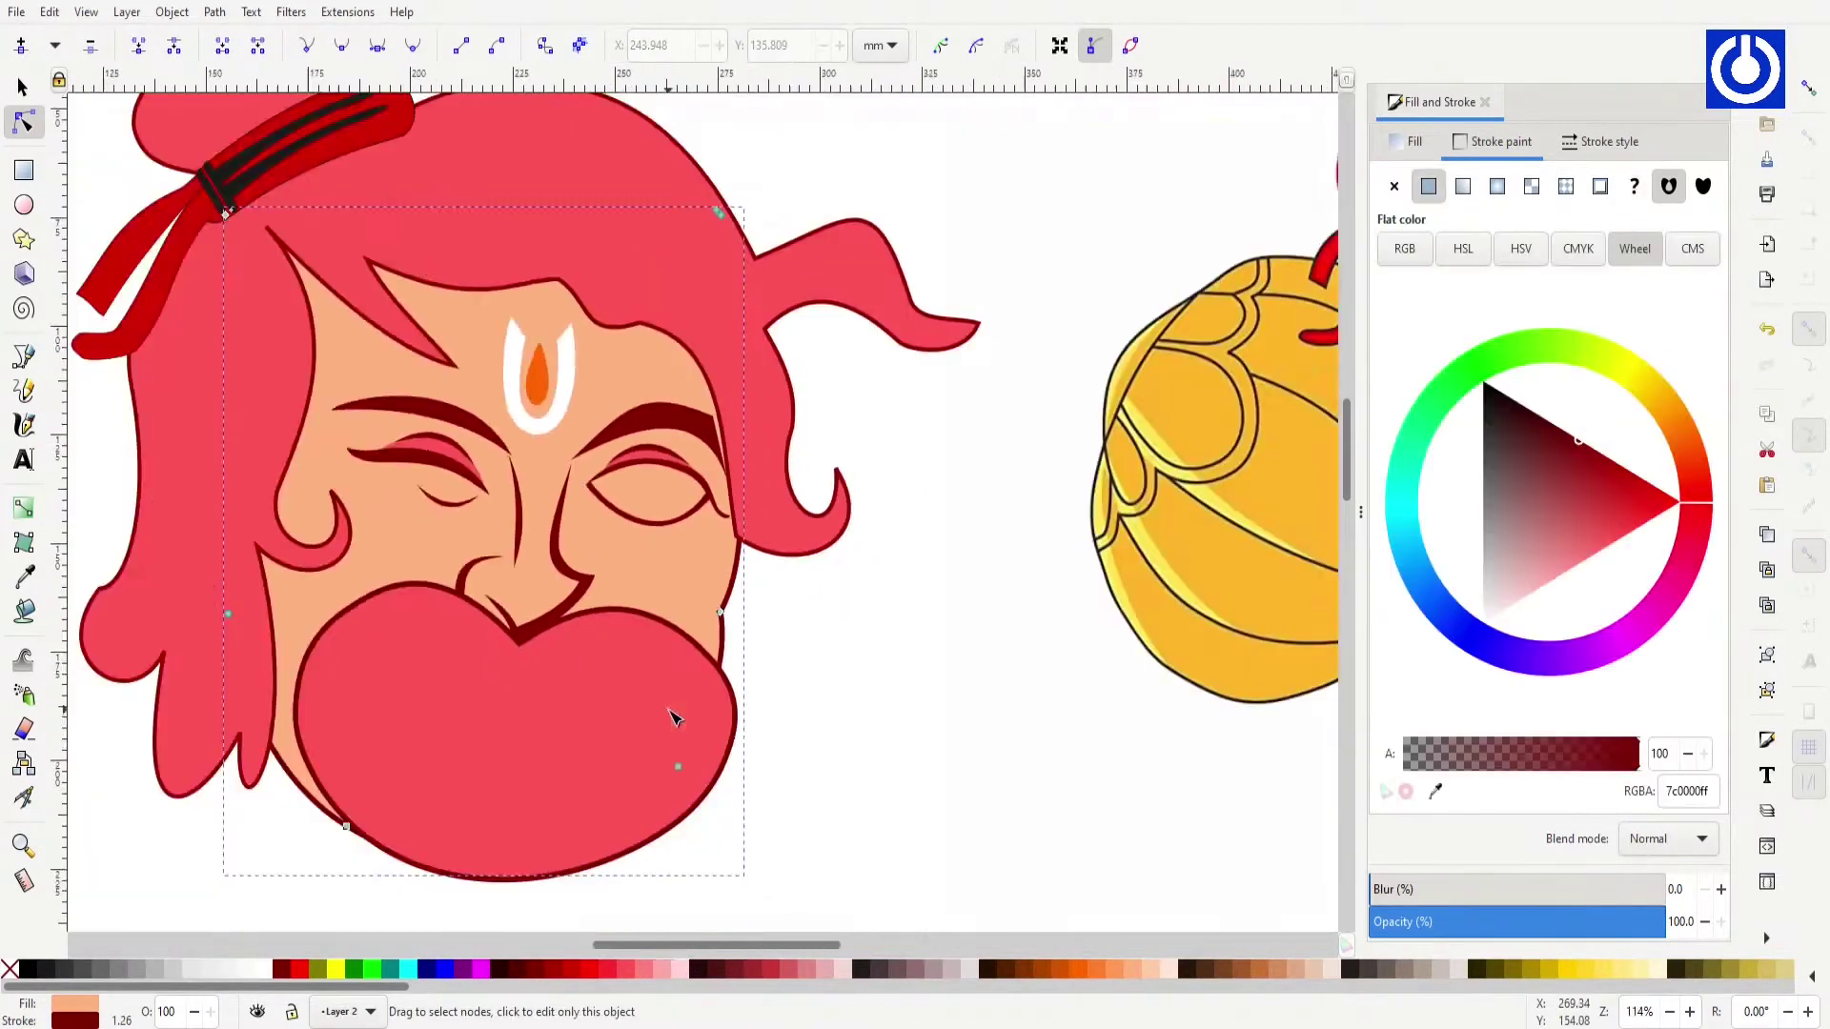
Step: Draw a dark red circle for the iris, shrink it, and duplicate it
key(e)
mouse_move(848, 496)
mouse_down()
mouse_move(1013, 702)
mouse_move(953, 662)
mouse_up()
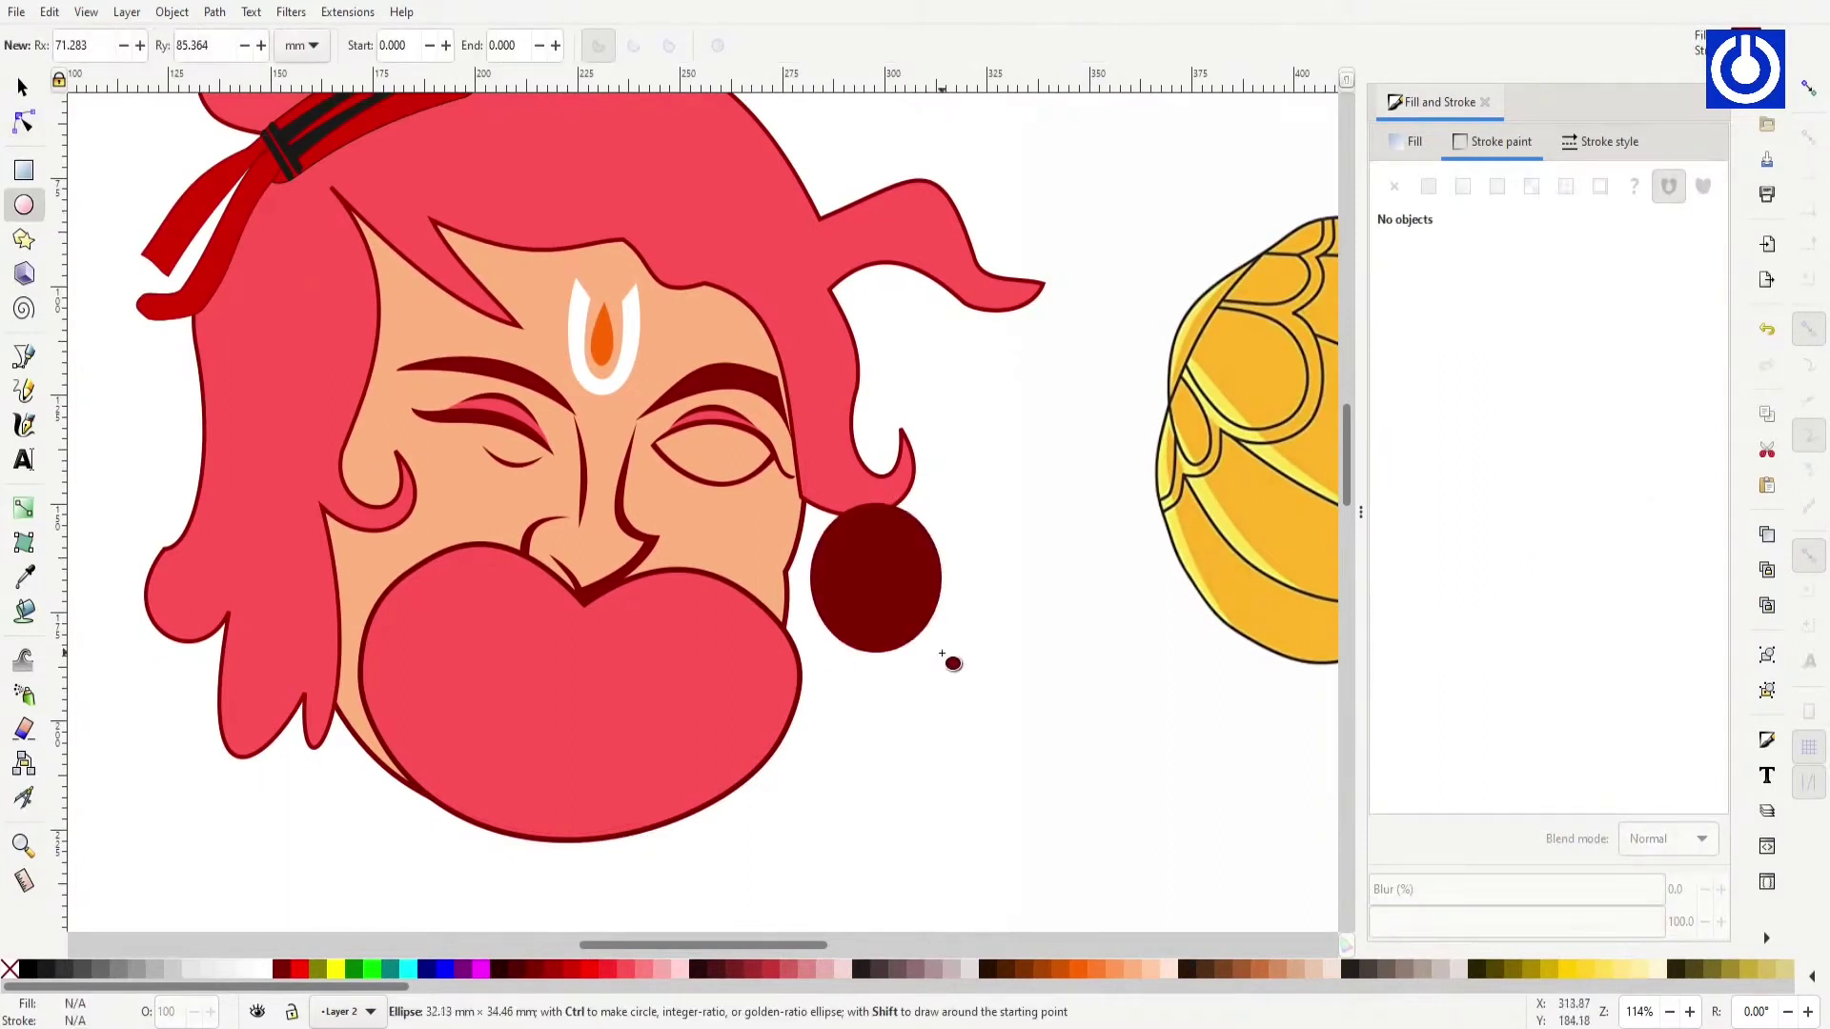
key(s)
scroll(659, 730, right, 10)
mouse_move(388, 627)
mouse_down()
mouse_move(633, 734)
mouse_move(674, 776)
mouse_move(665, 729)
mouse_up()
click(409, 646)
click(600, 747)
key(ctrl+d)
Step: Nudge the dark red circle up-left and move the orange crescent onto it
key(n)
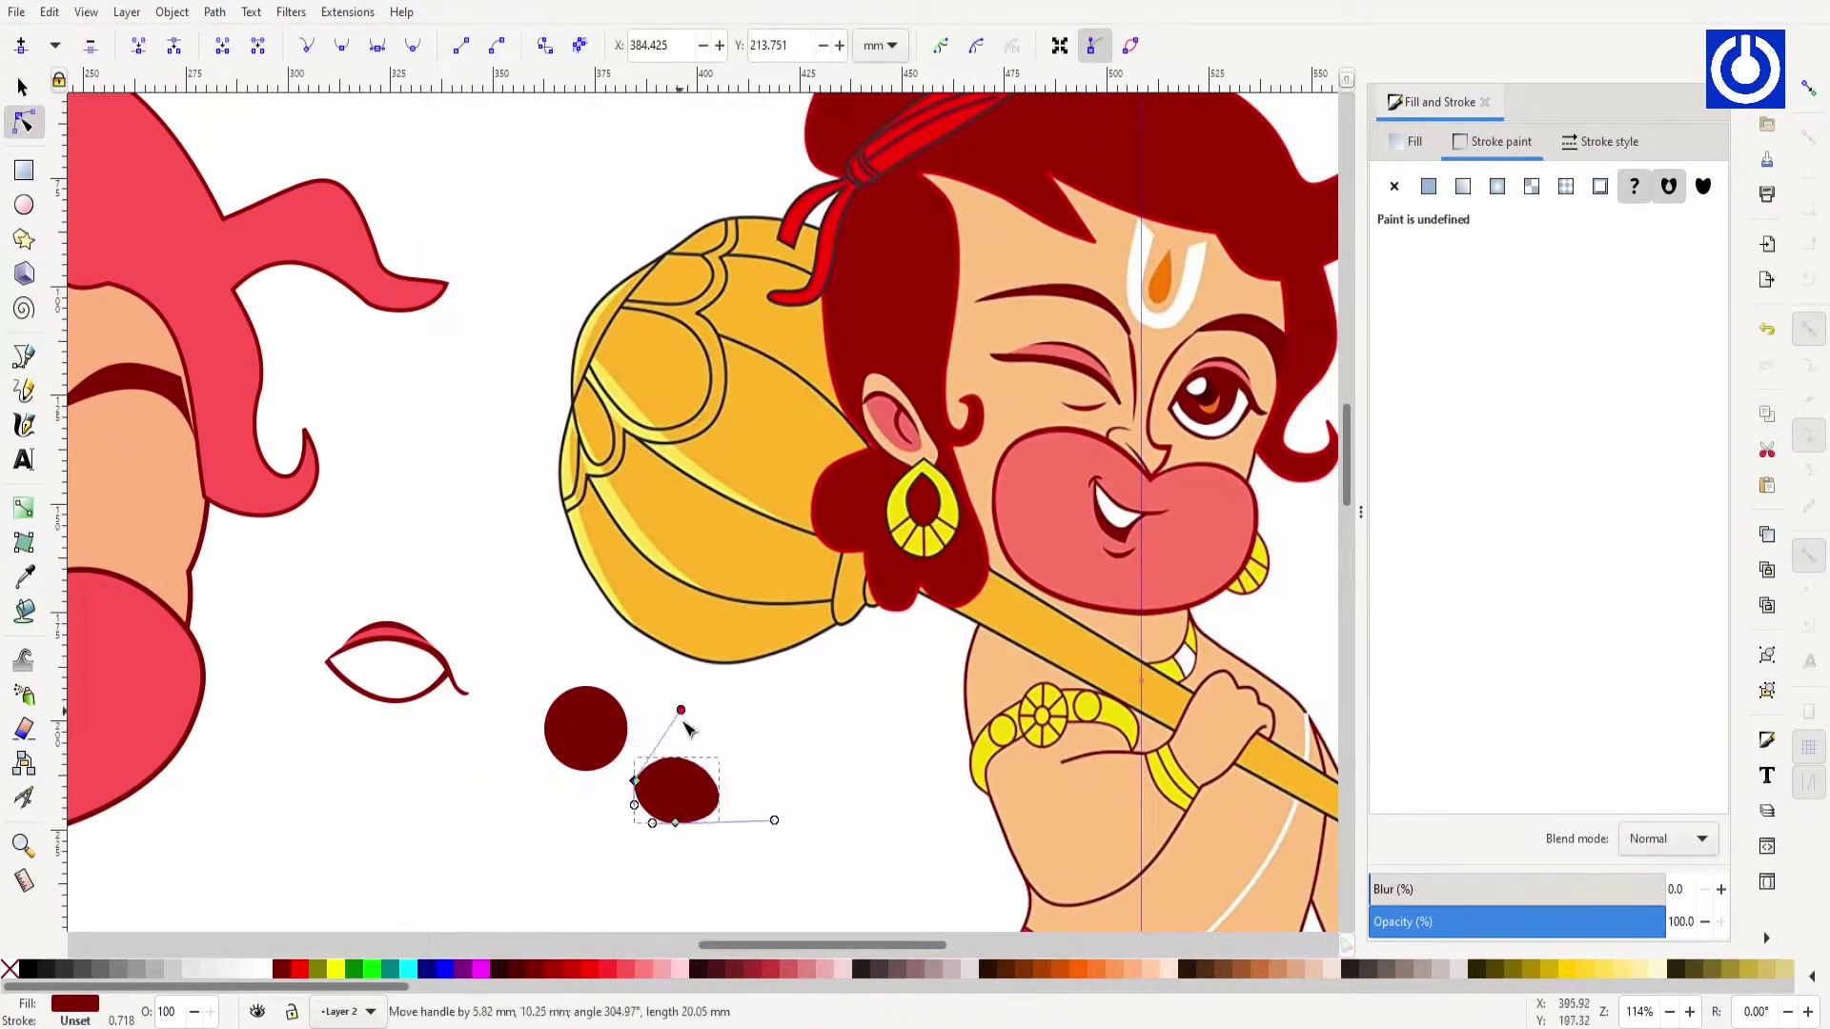
click(590, 714)
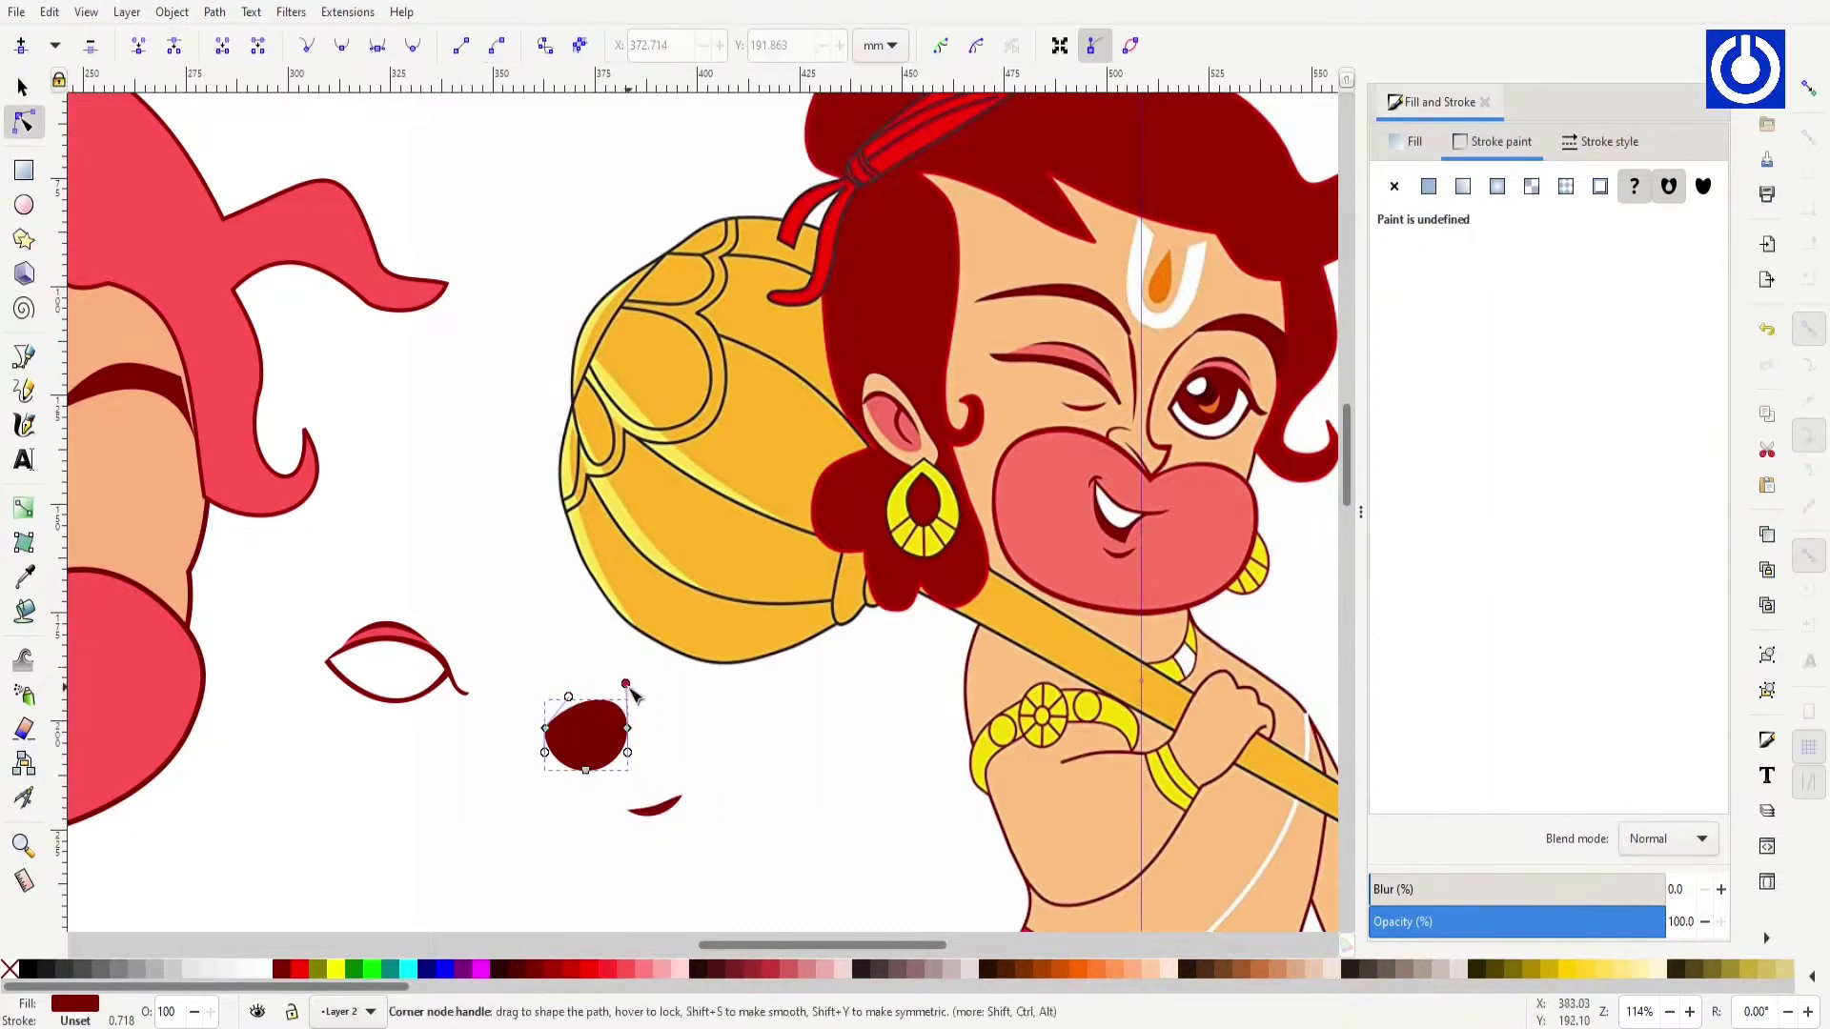
click(23, 88)
drag(586, 739, 580, 723)
drag(653, 806, 601, 782)
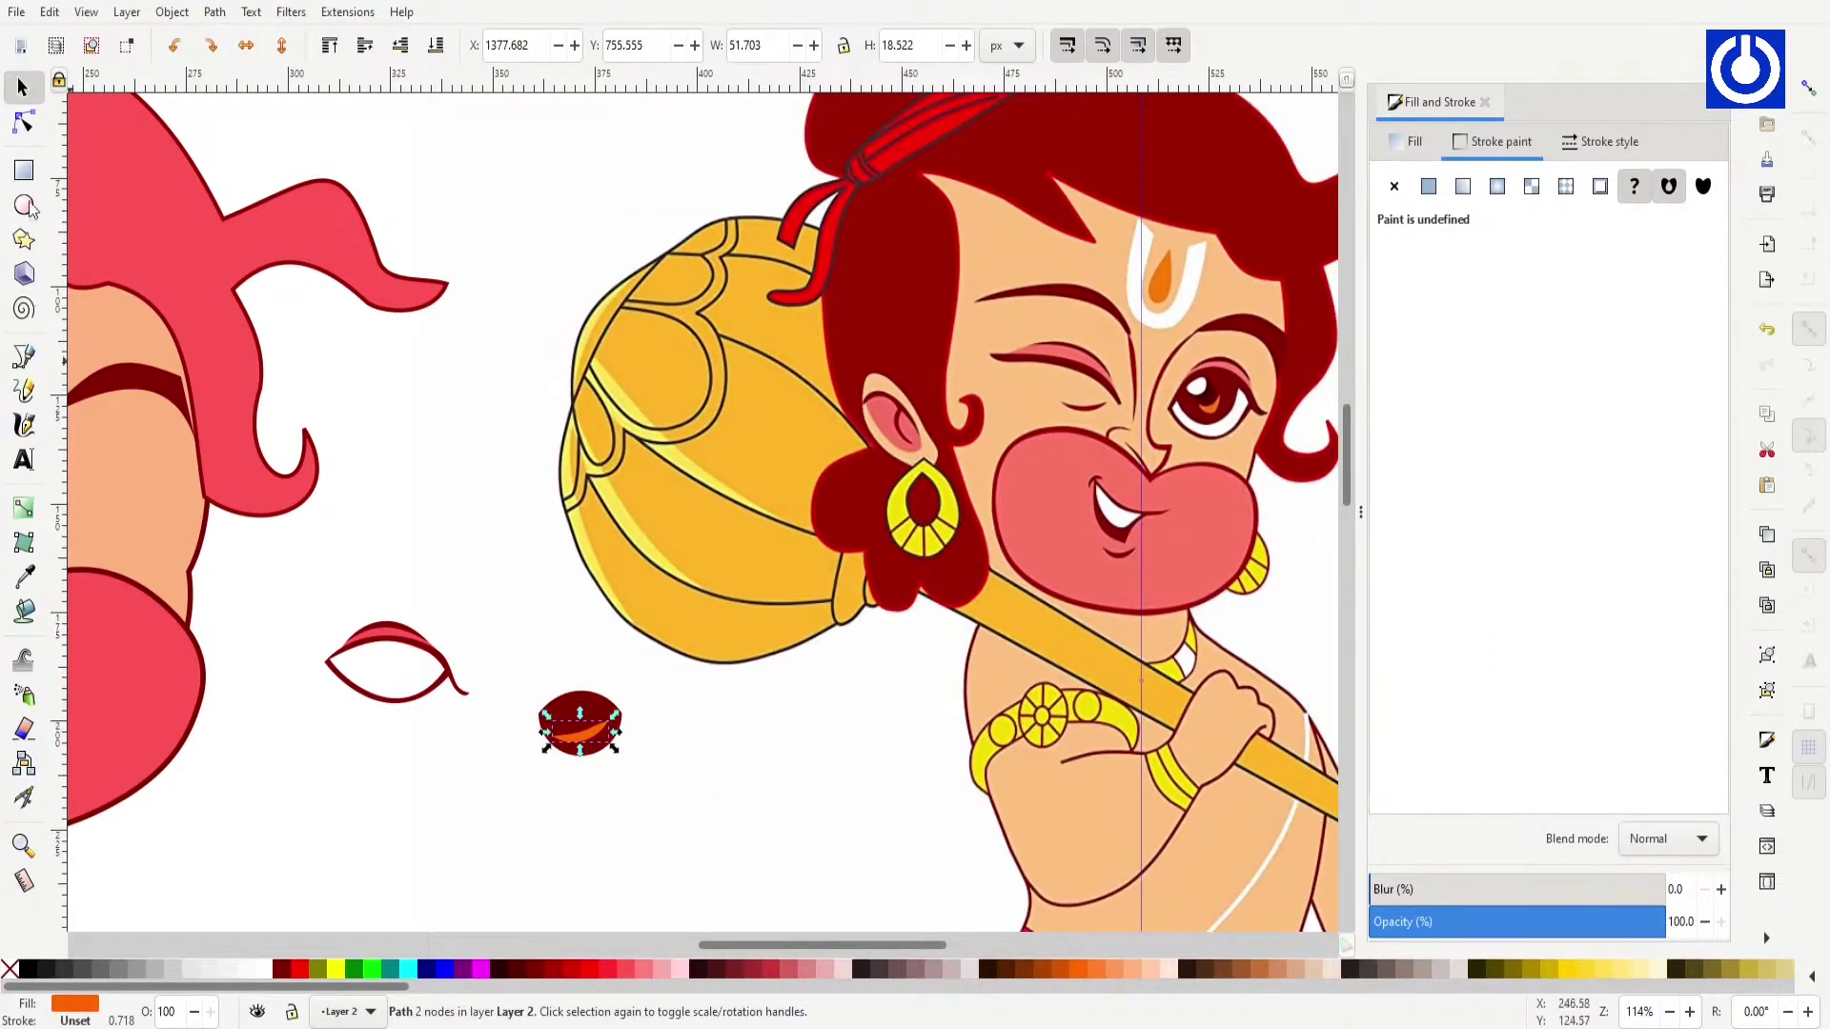
key(z)
drag(529, 767, 631, 684)
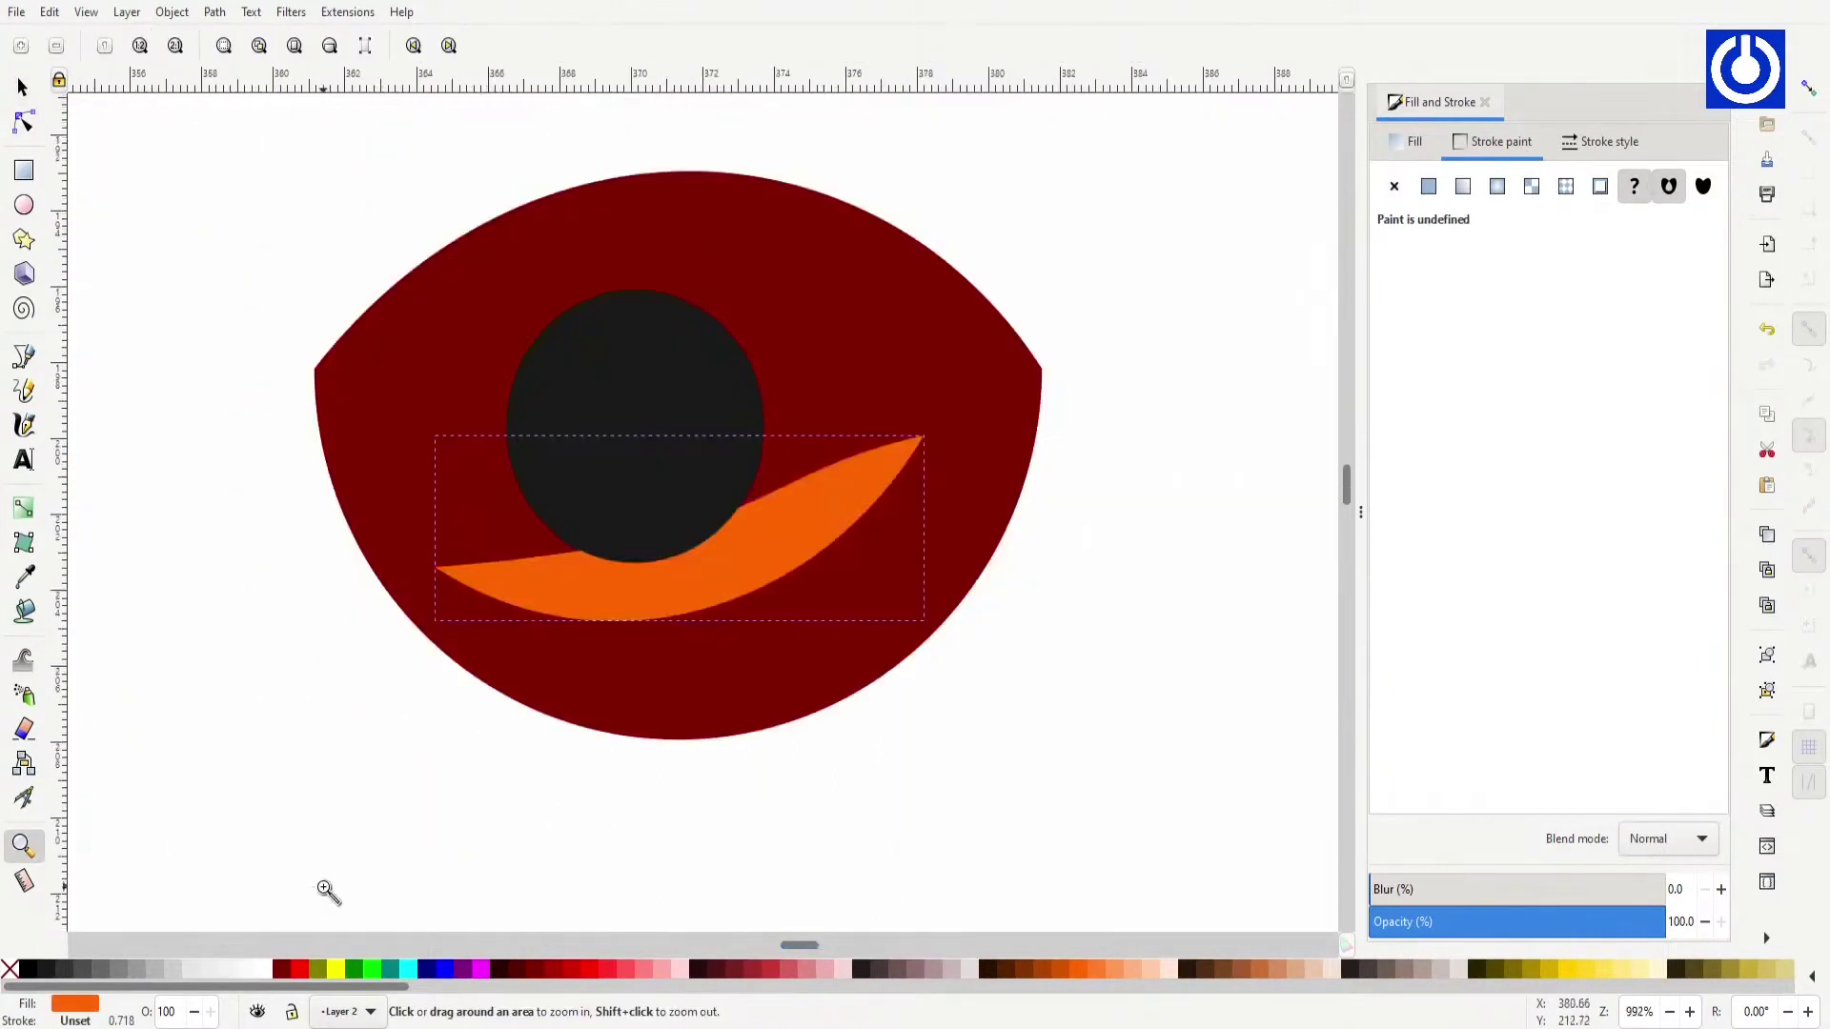
Step: Reshape the orange crescent with a narrower curve and wider-spread tips
key(n)
drag(922, 437, 838, 457)
drag(654, 499, 698, 534)
drag(438, 571, 511, 515)
drag(837, 457, 757, 458)
key(ctrl+z)
drag(512, 513, 526, 496)
Step: Copy the crescent up-left as a white highlight and round out its curve
key(s)
key(ctrl+d)
drag(648, 572, 534, 343)
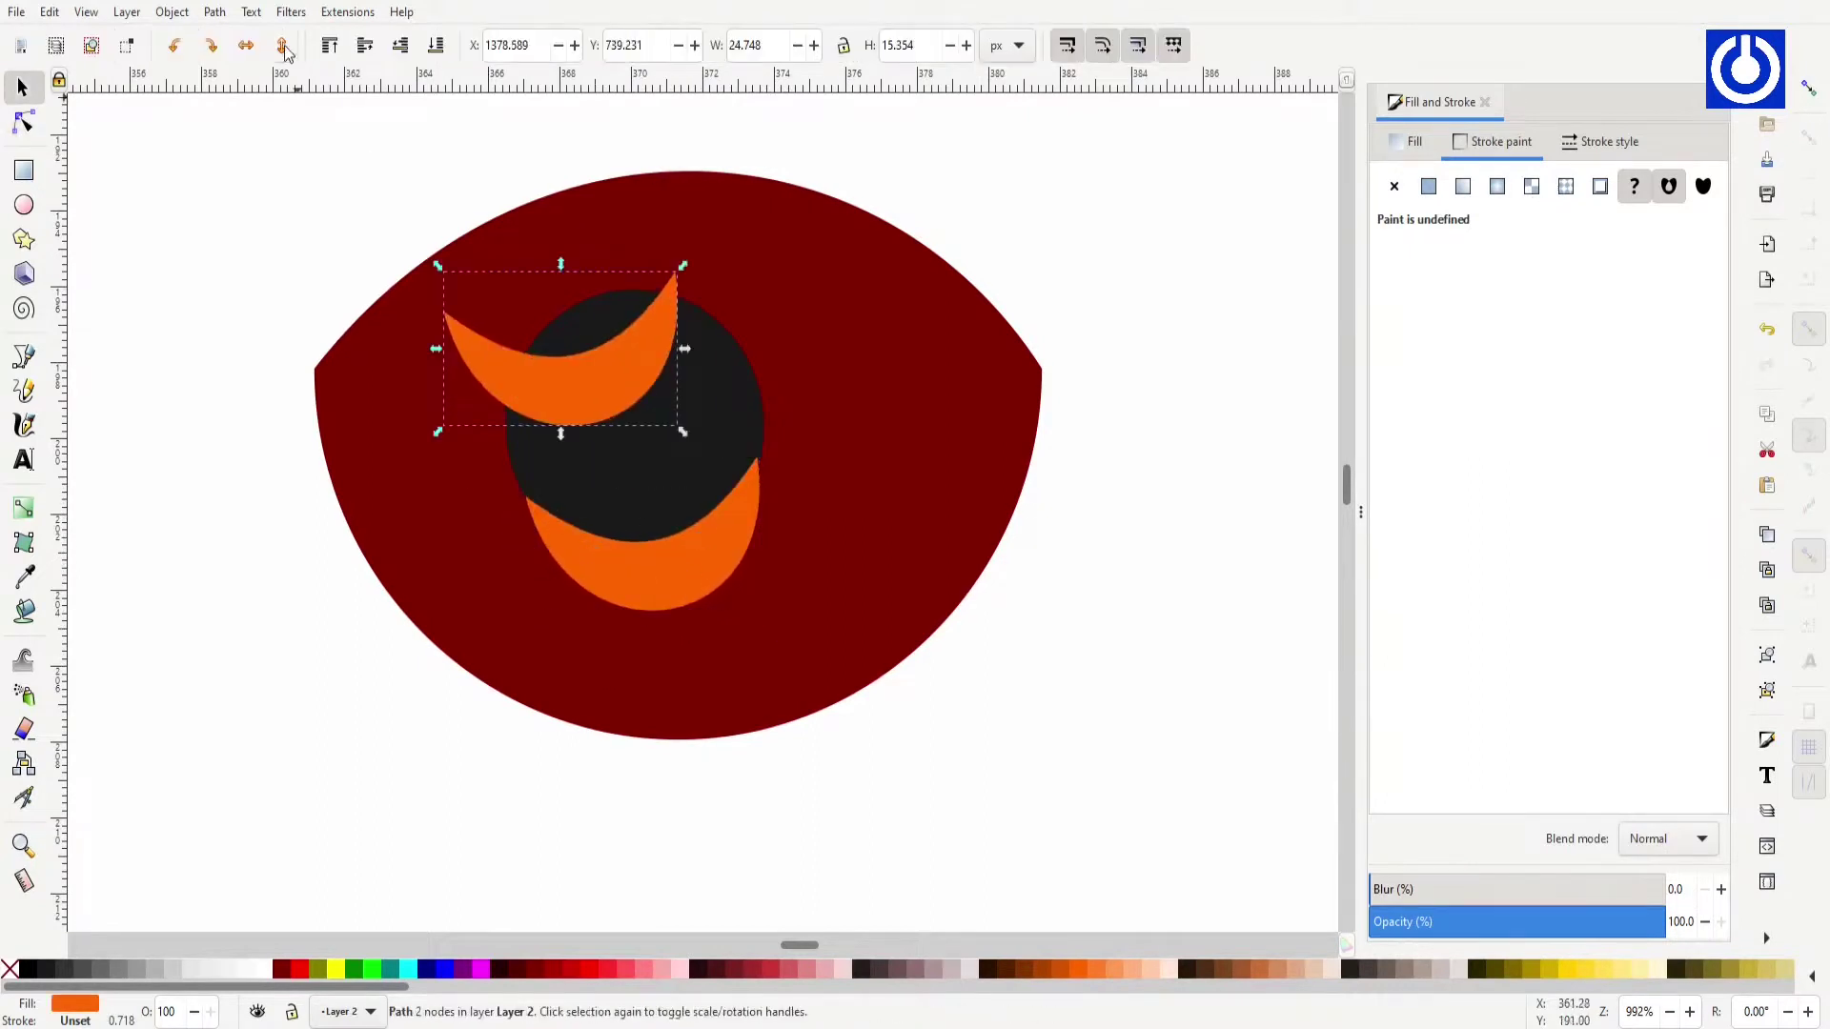
key(5)
click(654, 746)
key(grave)
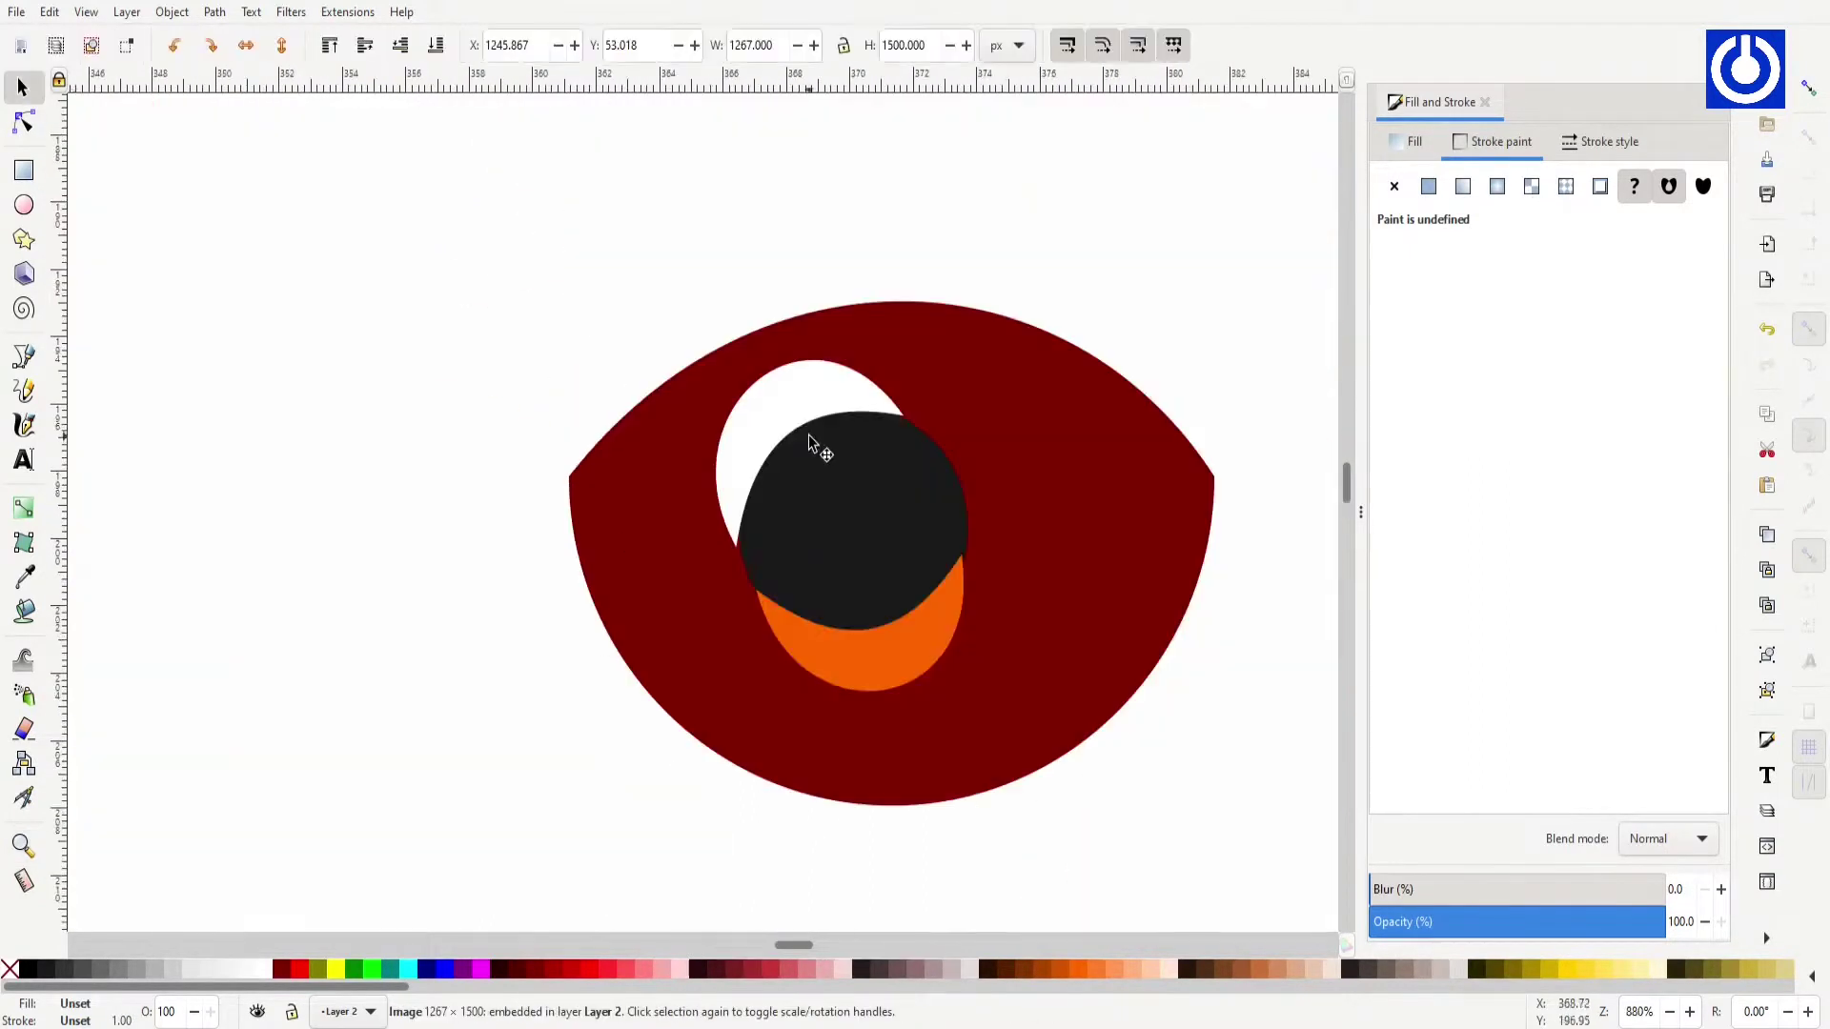
key(n)
click(810, 439)
drag(753, 429, 814, 518)
Step: Move the iris, highlight and orange pieces together into the eye outline
key(s)
click(791, 481)
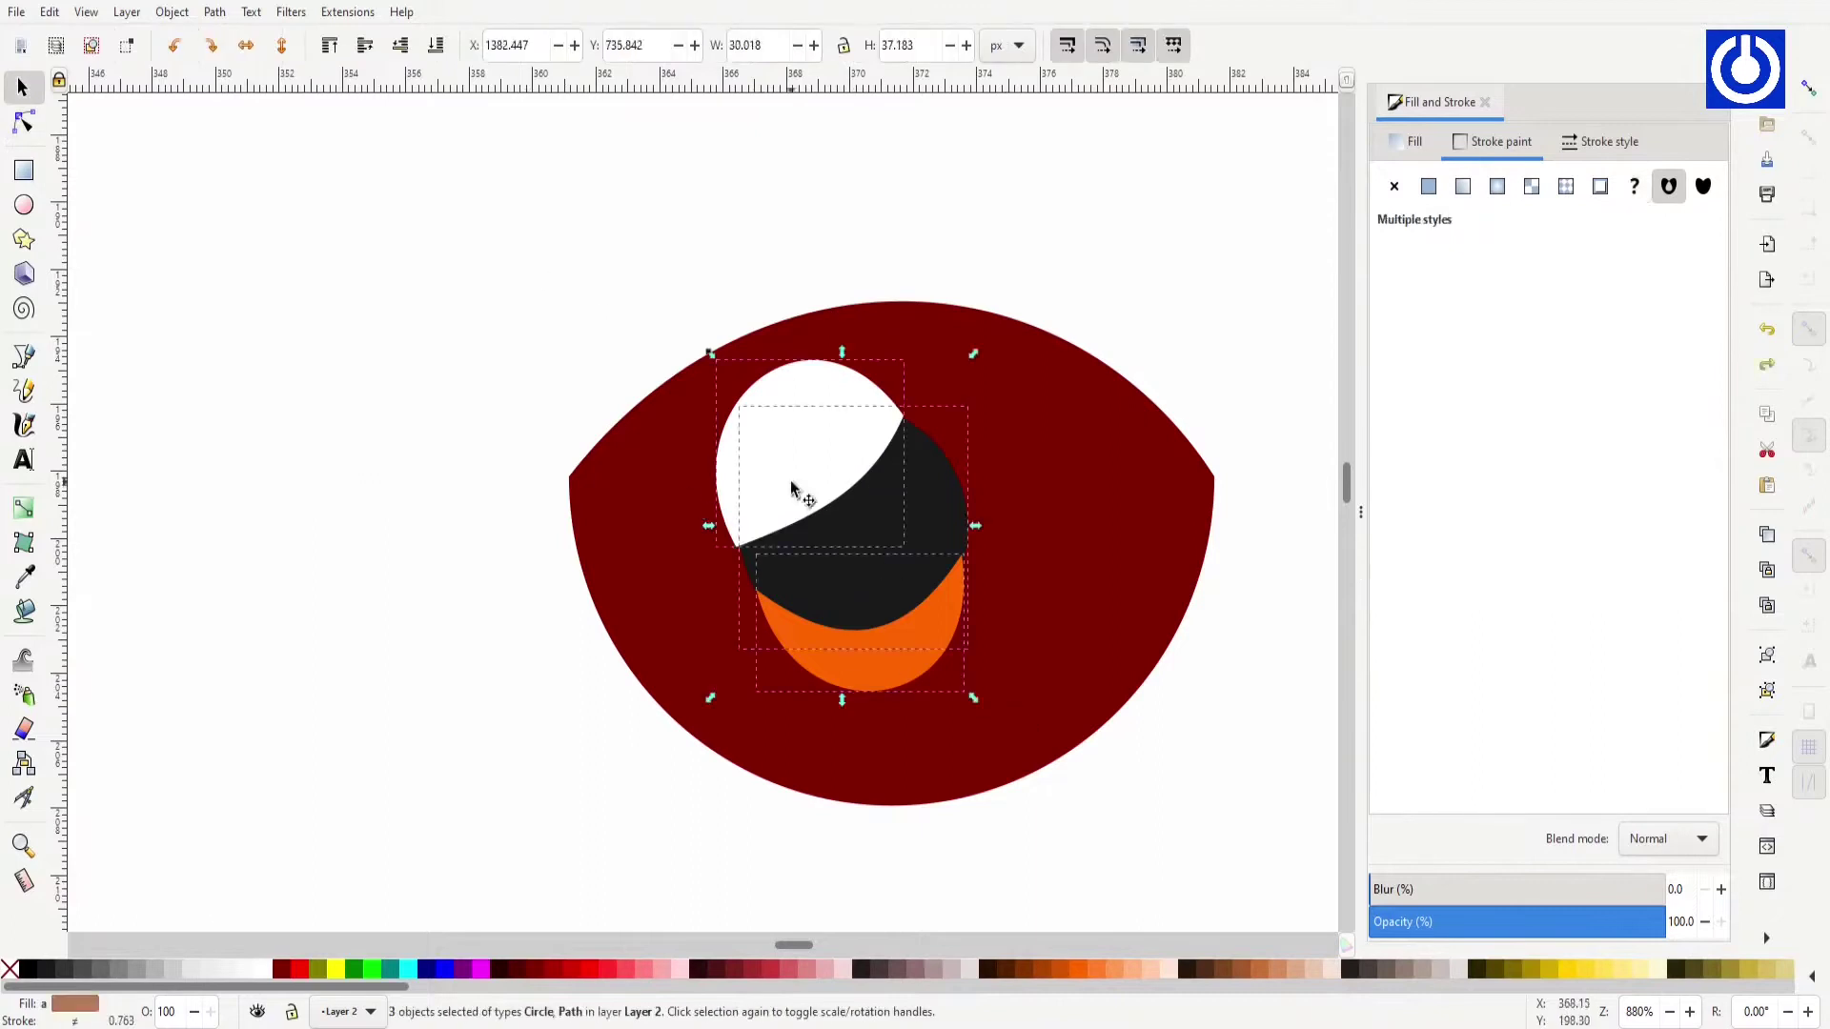
scroll(285, 343, down, 3)
click(219, 363)
drag(292, 350, 276, 312)
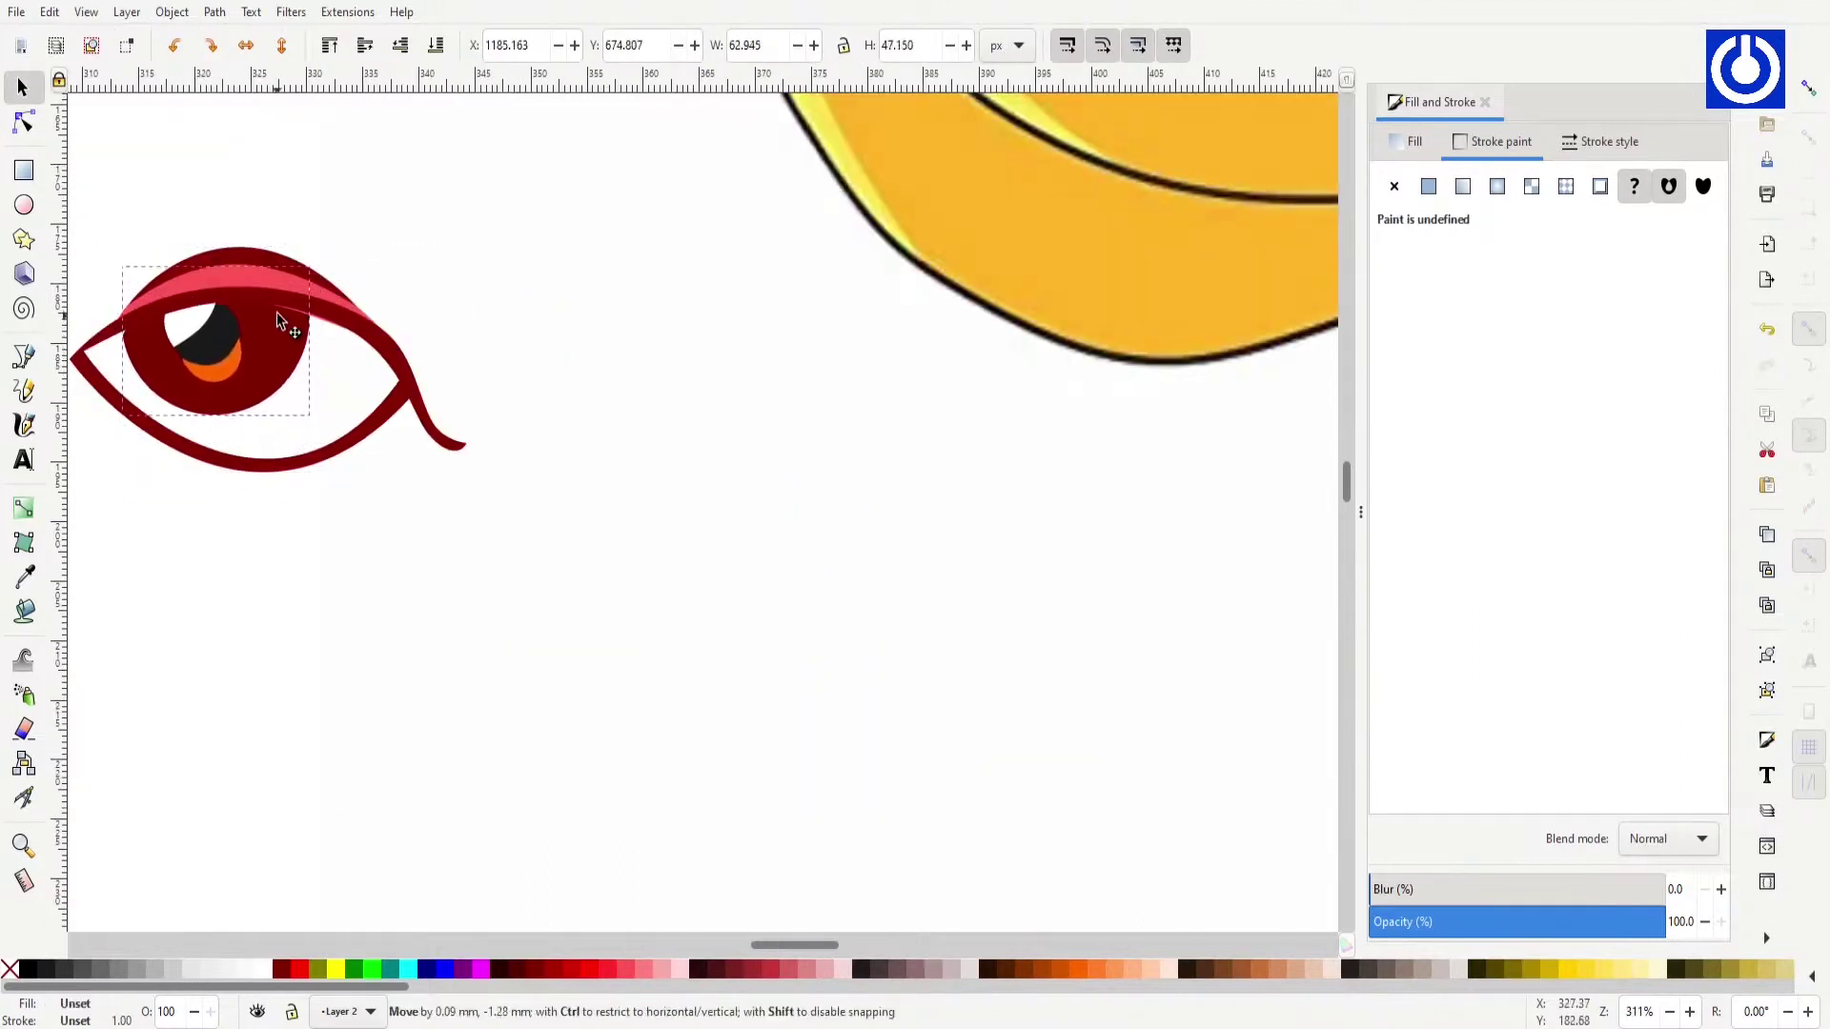
scroll(277, 311, up, 5)
click(748, 646)
click(447, 229)
scroll(447, 229, down, 3)
key(z)
key(5)
scroll(667, 496, up, 3)
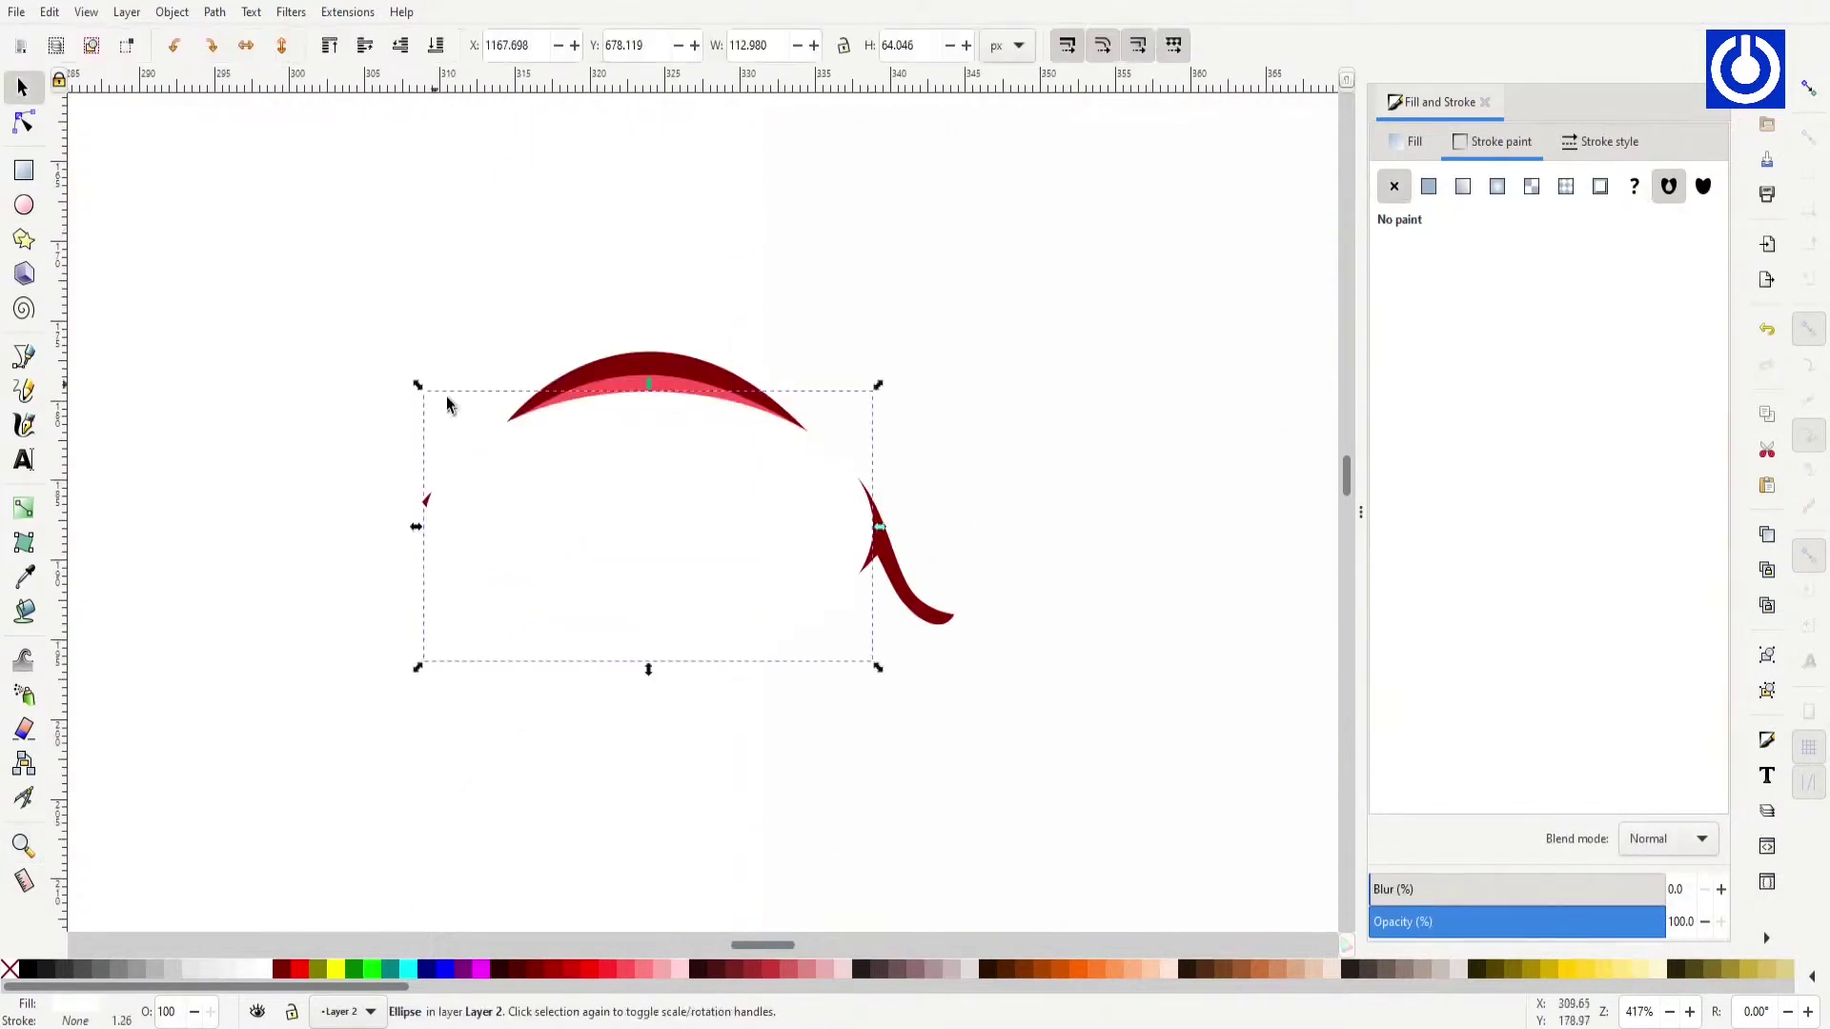
Step: Draw an ellipse filling the eye outline, with its ends pointed to fit
mouse_move(452, 434)
mouse_down()
mouse_move(467, 436)
mouse_move(438, 492)
mouse_up()
drag(883, 607, 833, 598)
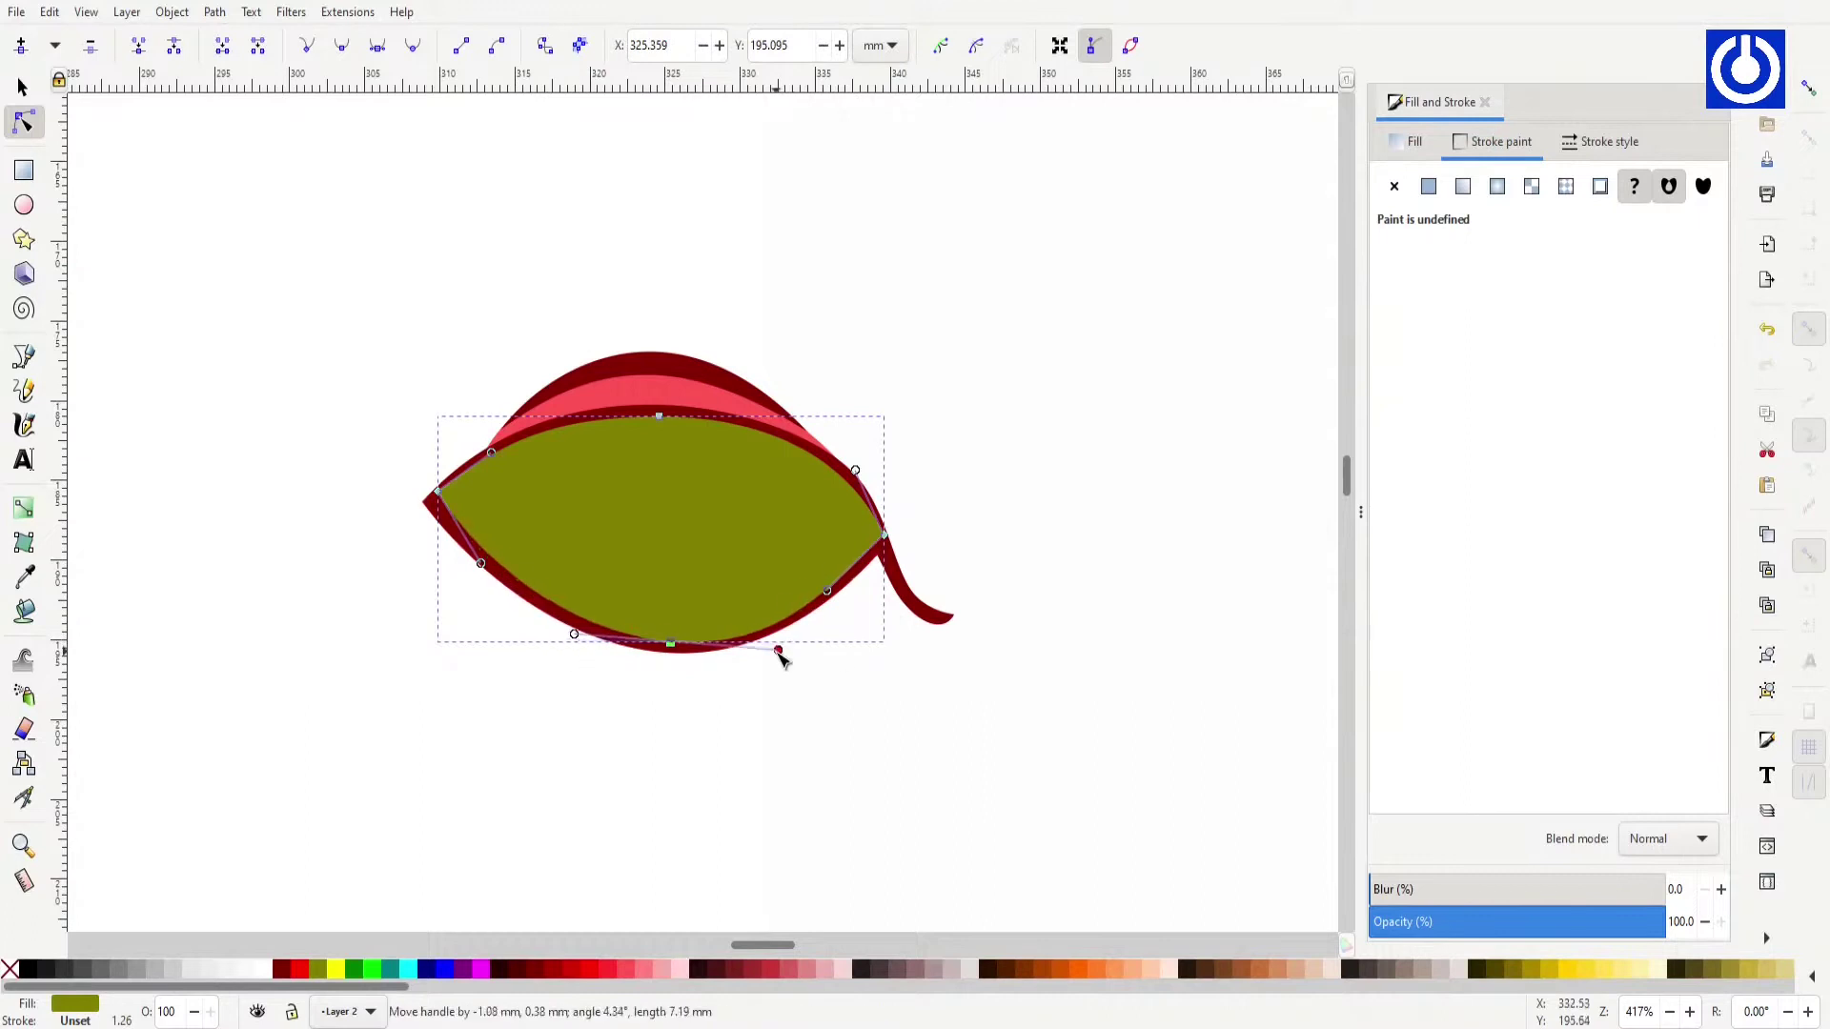
key(s)
key(End)
Step: Lower the iris's top curve and shift the pupil-and-highlight group up-left
scroll(371, 381, down, 4)
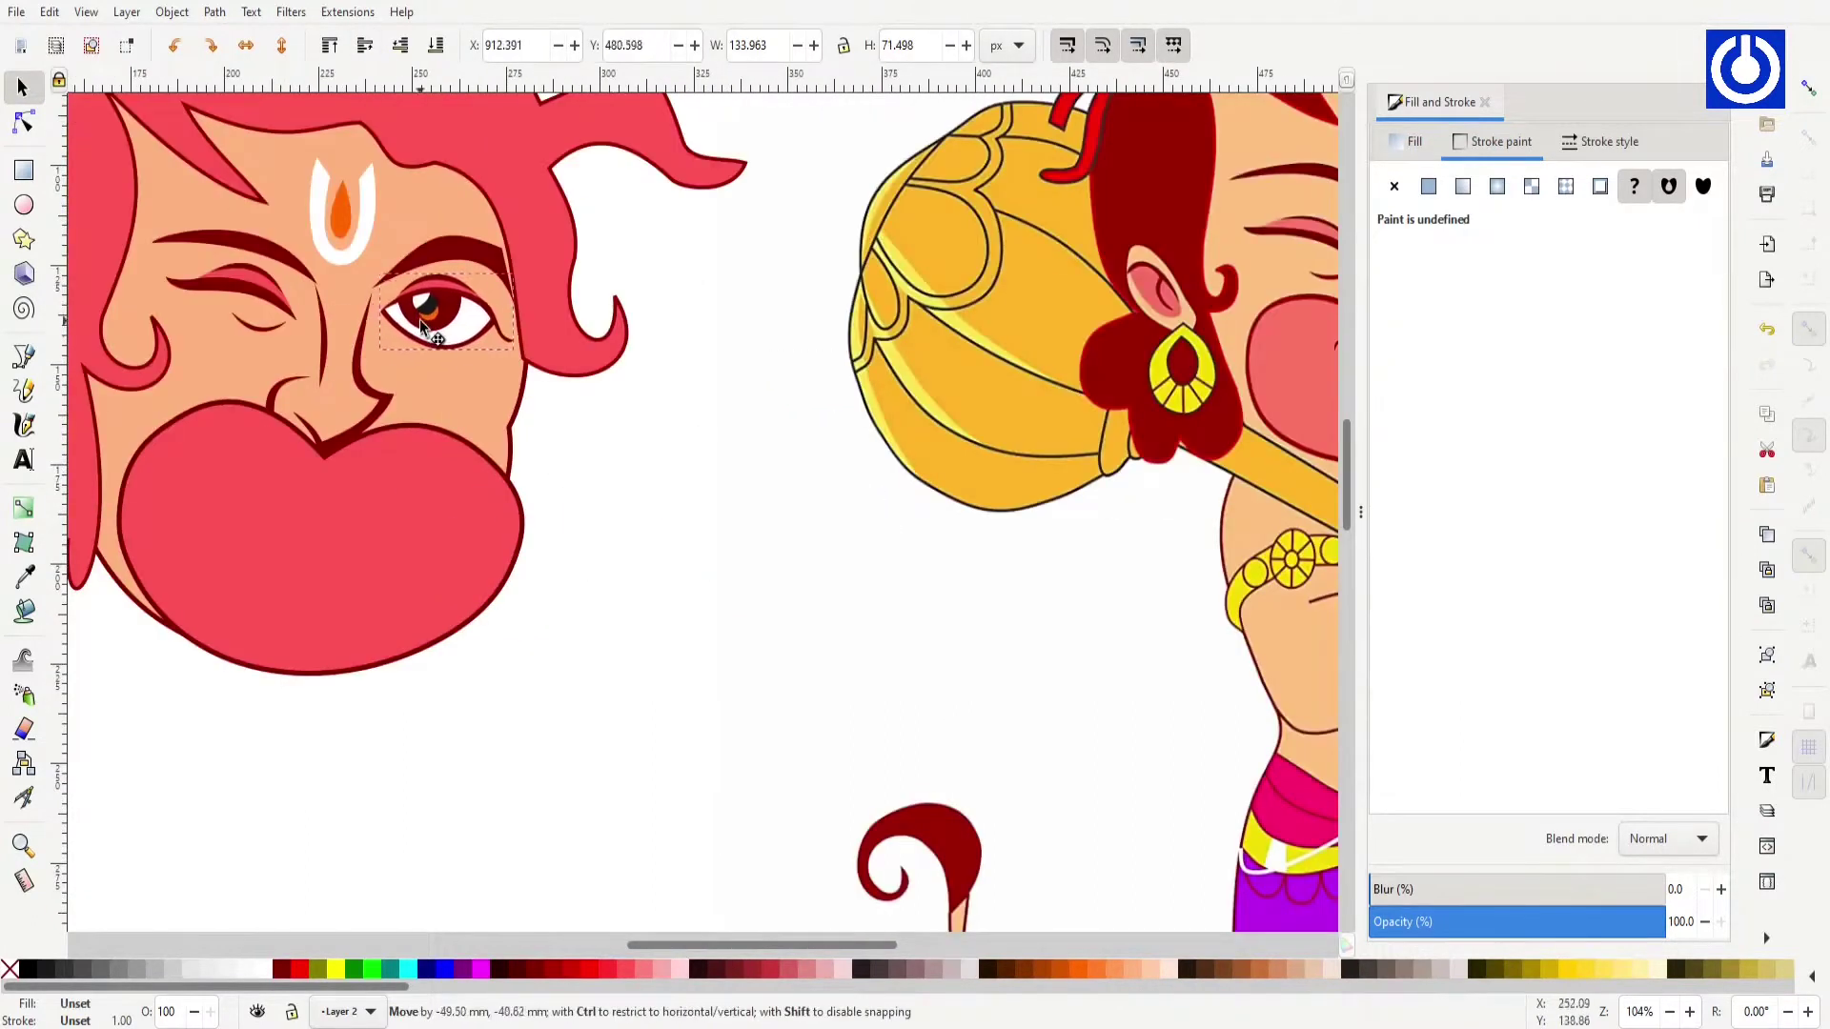
key(z)
drag(264, 272, 360, 357)
key(s)
click(751, 529)
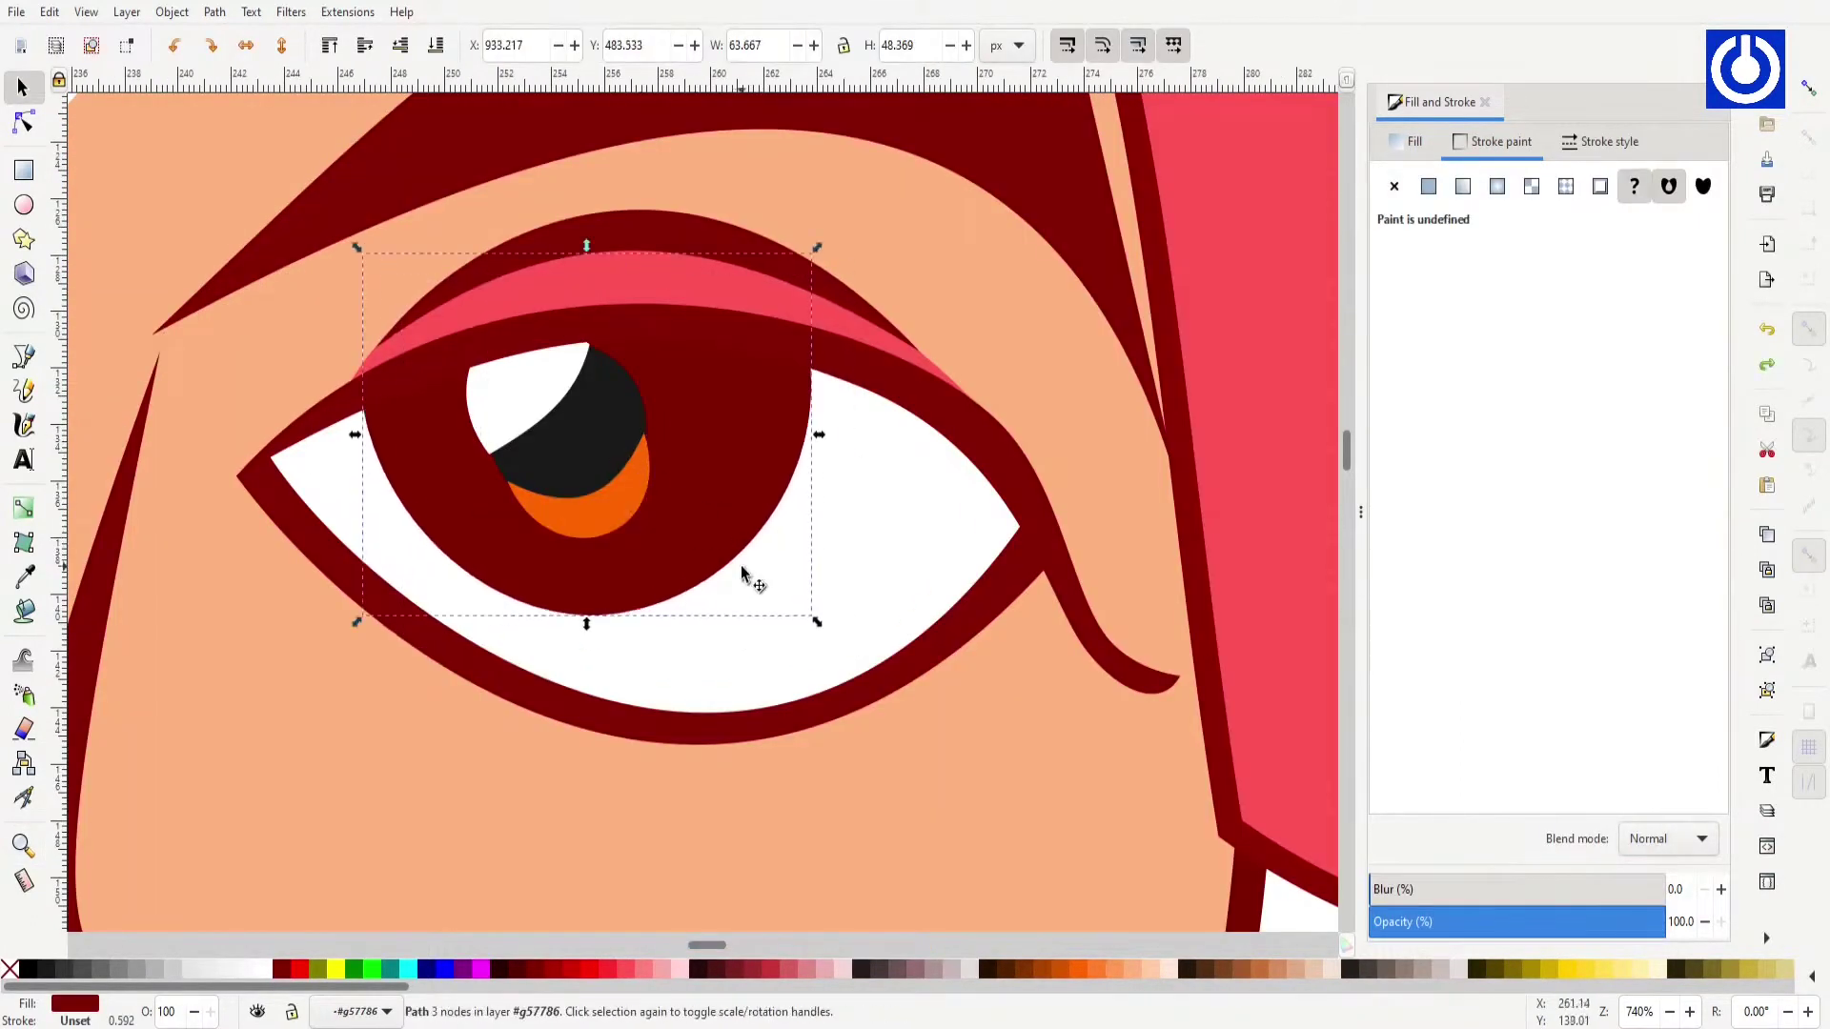
key(n)
click(411, 378)
drag(505, 272, 519, 324)
key(s)
click(690, 517)
drag(690, 516, 647, 479)
key(n)
click(416, 382)
Step: Zoom out to the whole drawing and save the document
scroll(711, 662, down, 3)
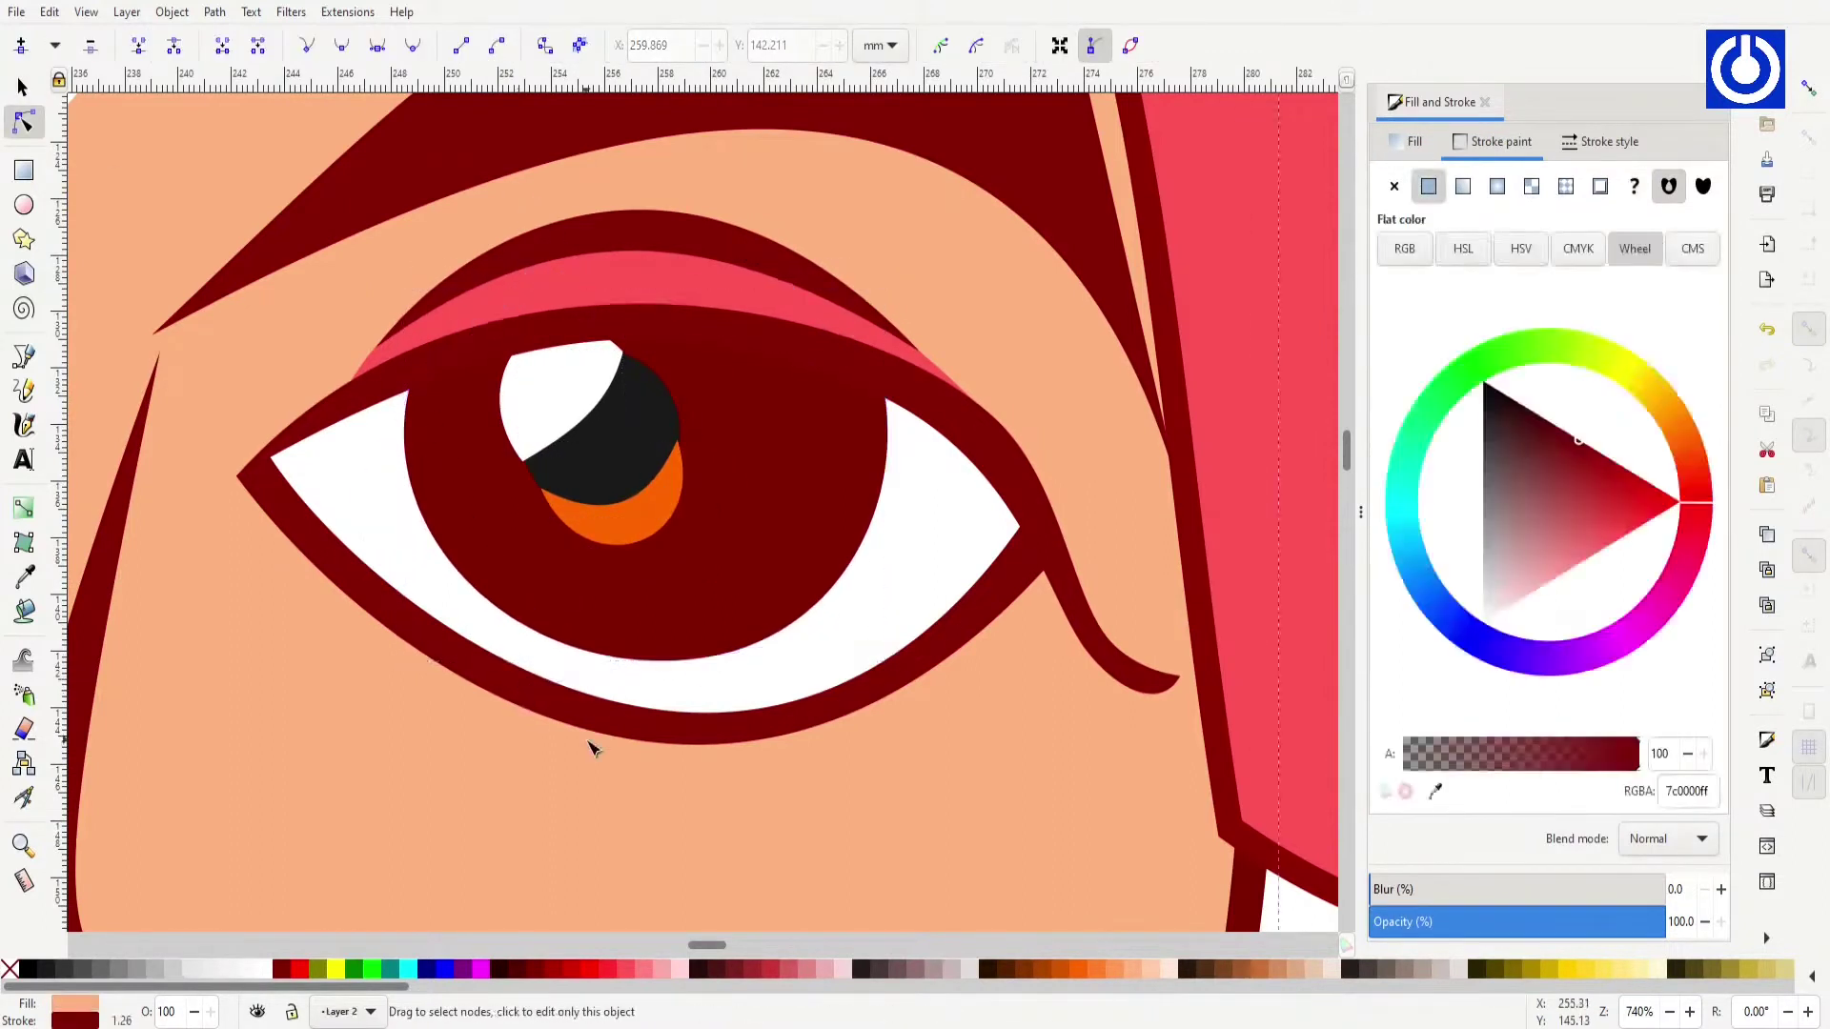
key(s)
scroll(213, 338, down, 5)
click(547, 295)
click(652, 825)
scroll(652, 825, right, 3)
key(ctrl+s)
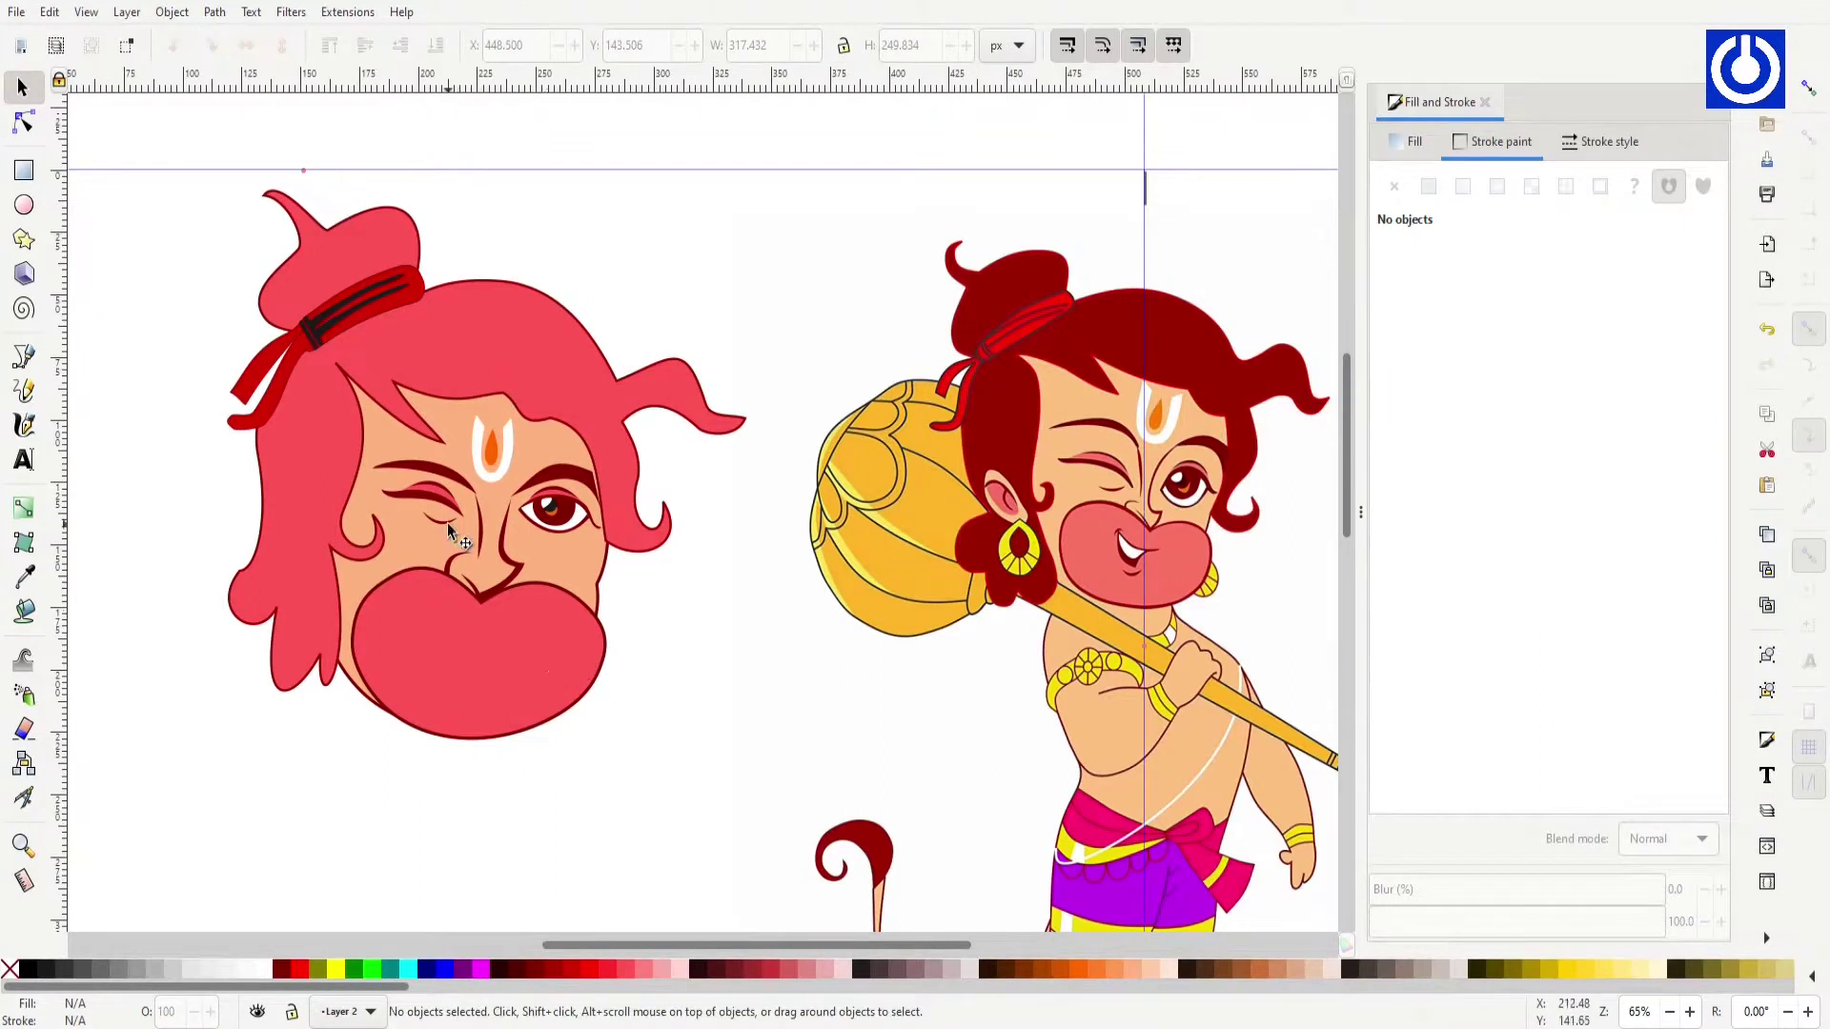
Step: Move the small curved stroke below the face and place a flipped duplicate above it
drag(447, 530, 557, 762)
click(562, 767)
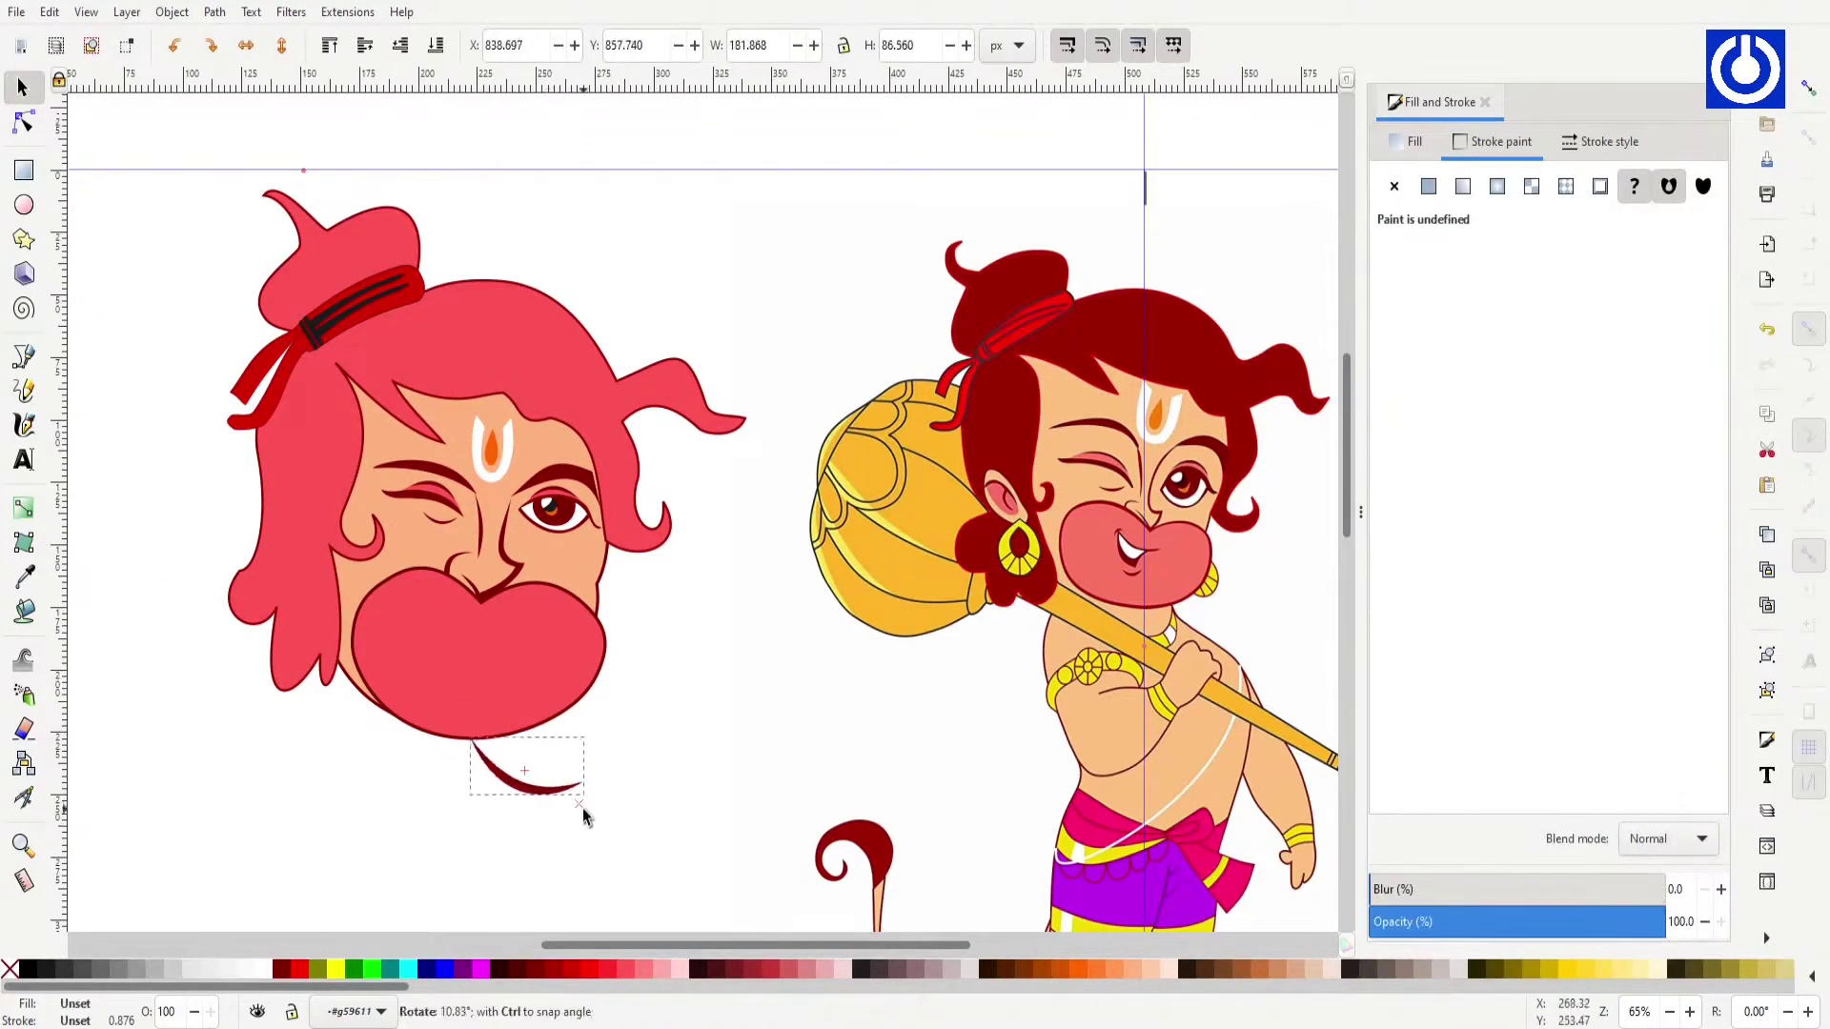
scroll(776, 954, up, 3)
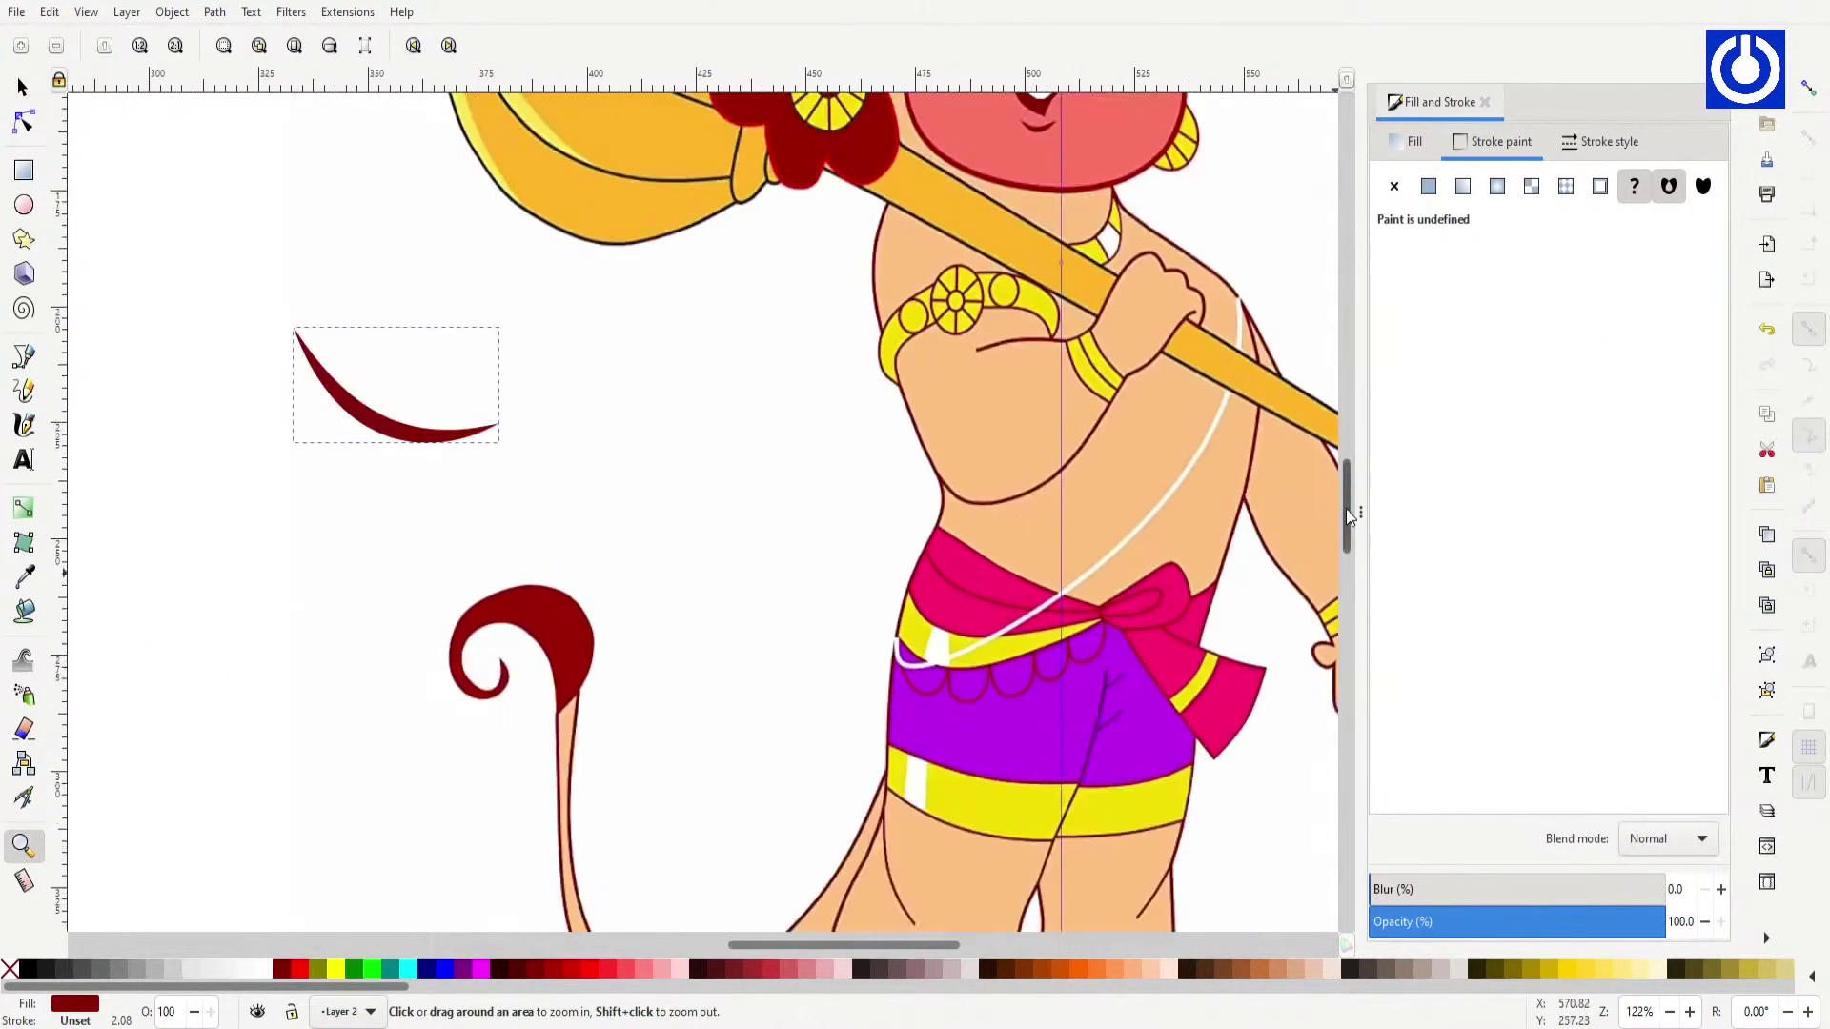
scroll(572, 572, up, 3)
key(ctrl+d)
key(v)
drag(400, 572, 329, 410)
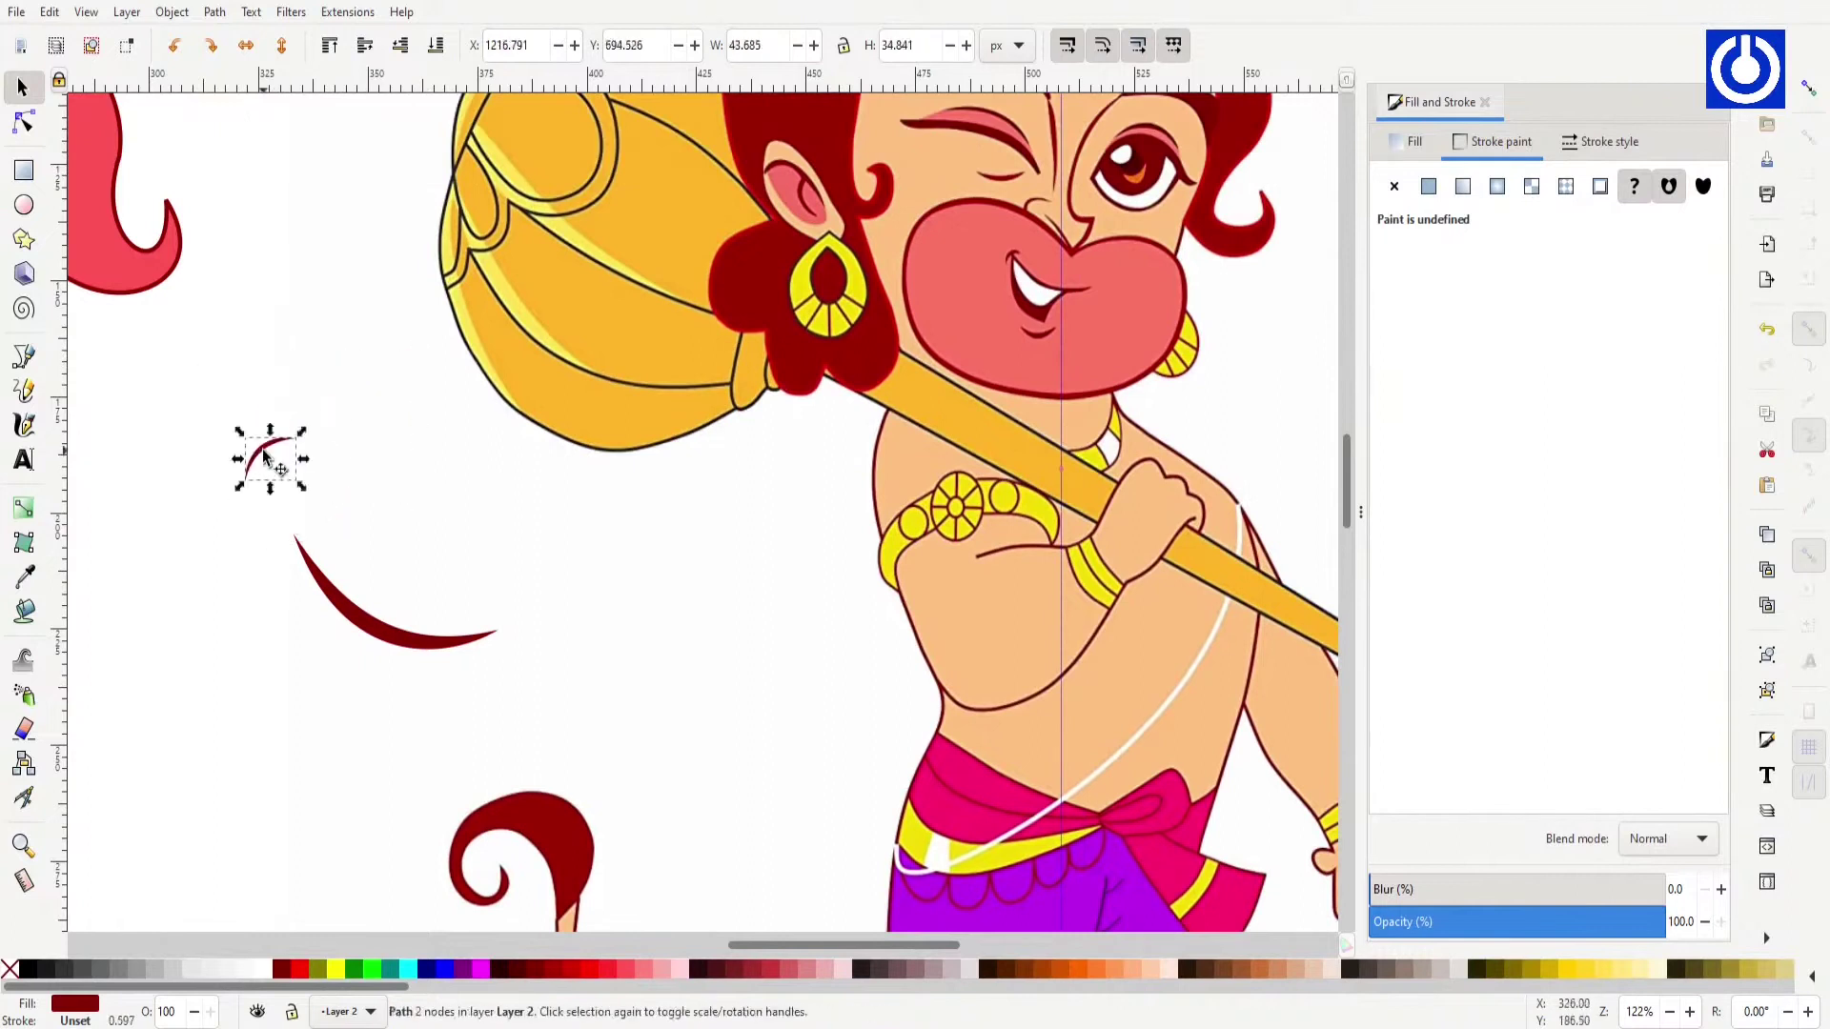
Step: Bend the flipped curve copy into a thick hook shape
key(n)
key(3)
drag(613, 408, 560, 314)
drag(621, 580, 577, 486)
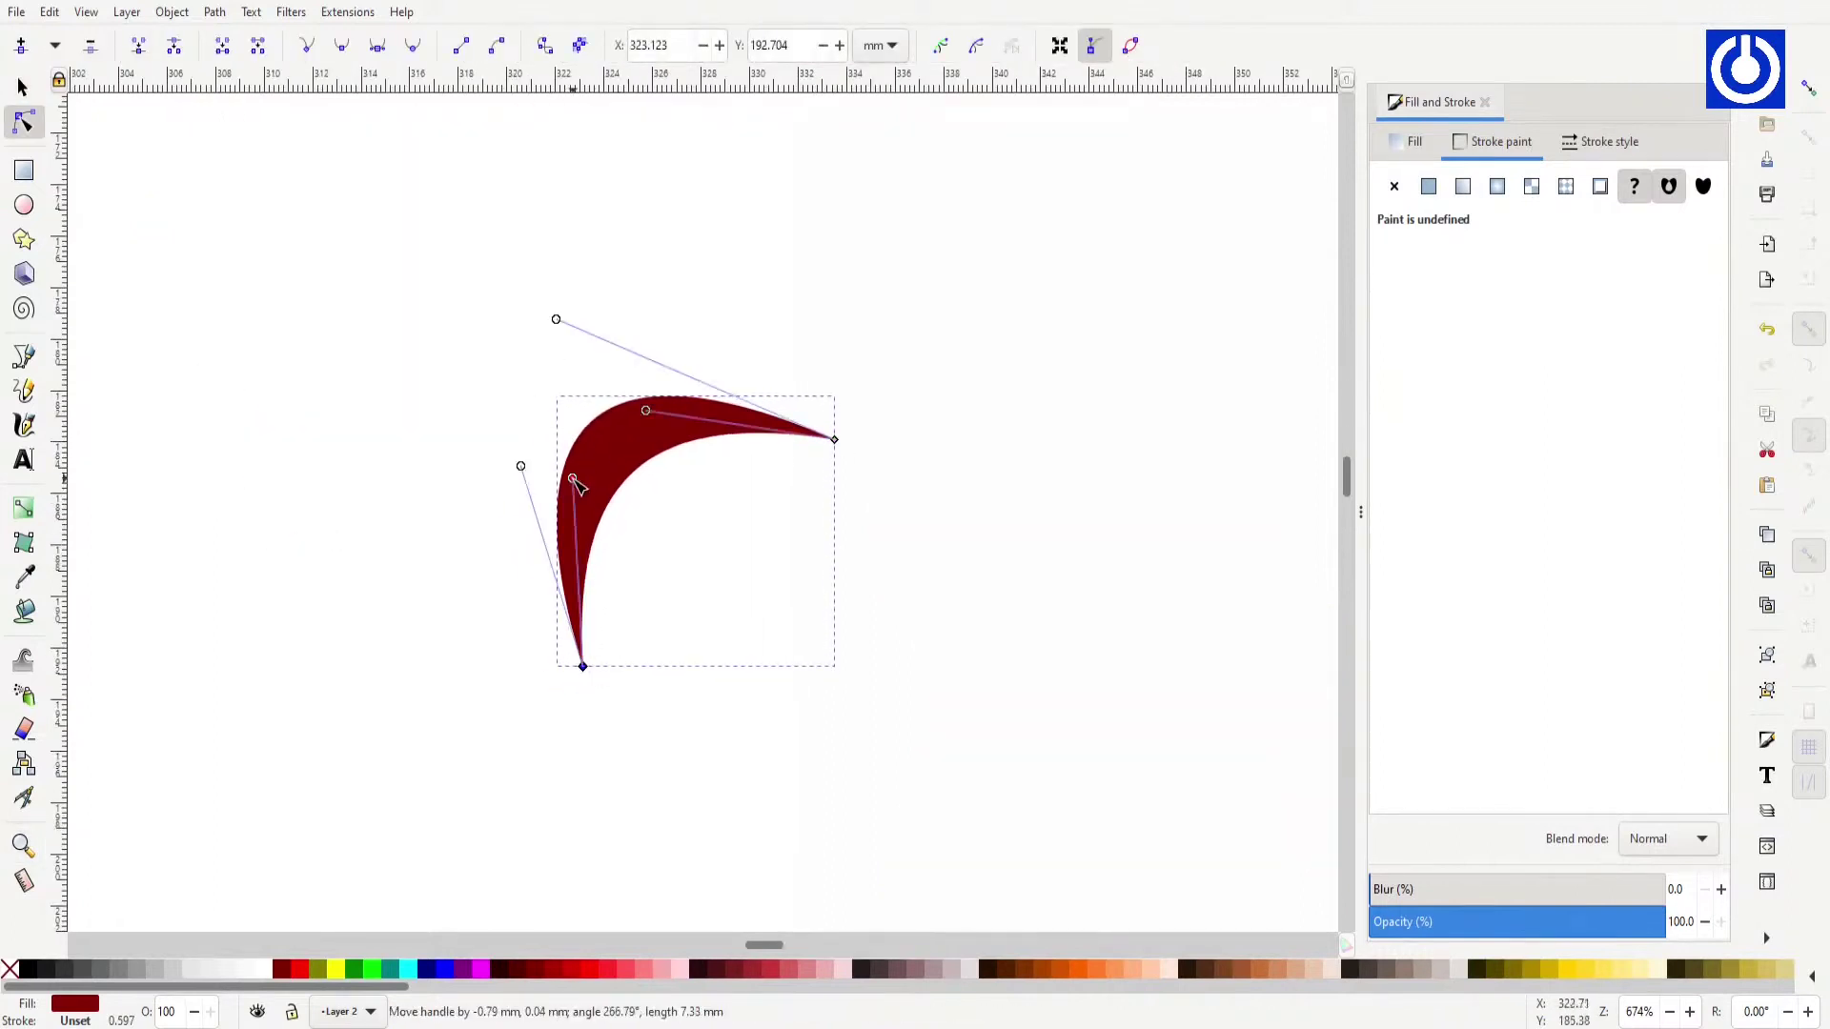
scroll(576, 484, down, 4)
key(s)
click(296, 626)
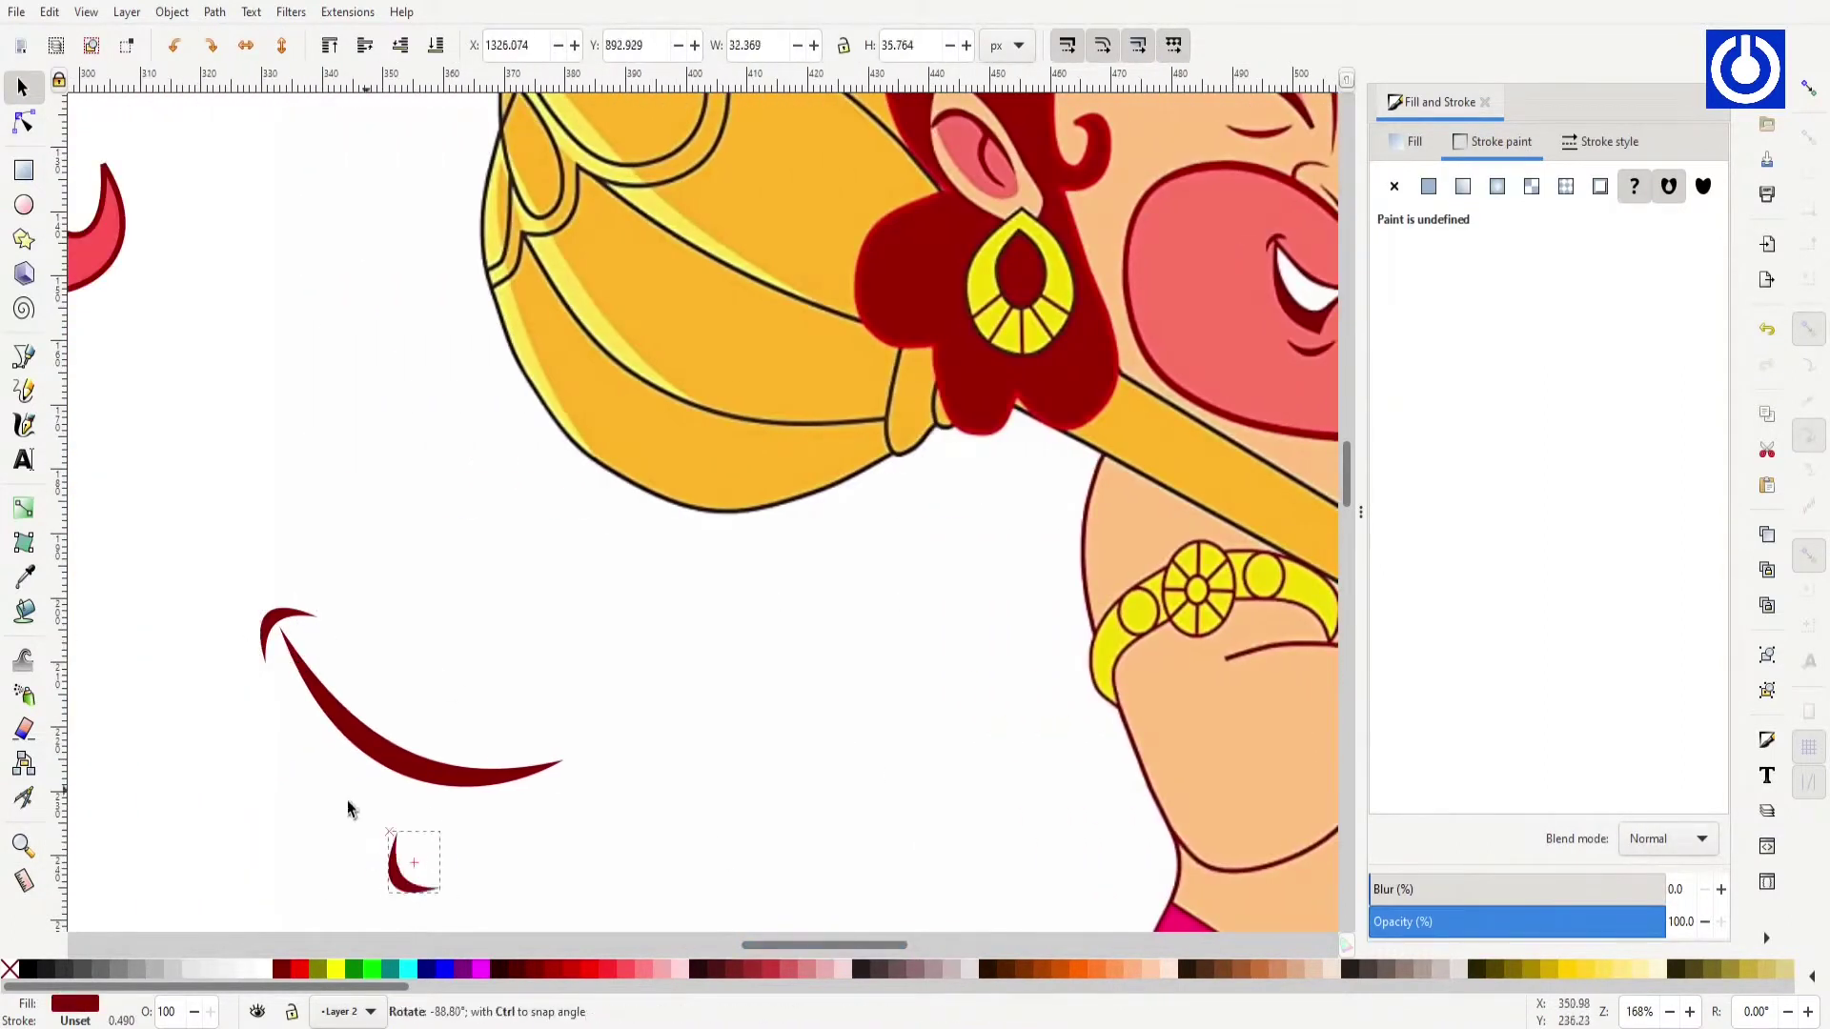
Step: Reshape a mouth piece into a wedge, adjusting its corner, bottom and right nodes
key(n)
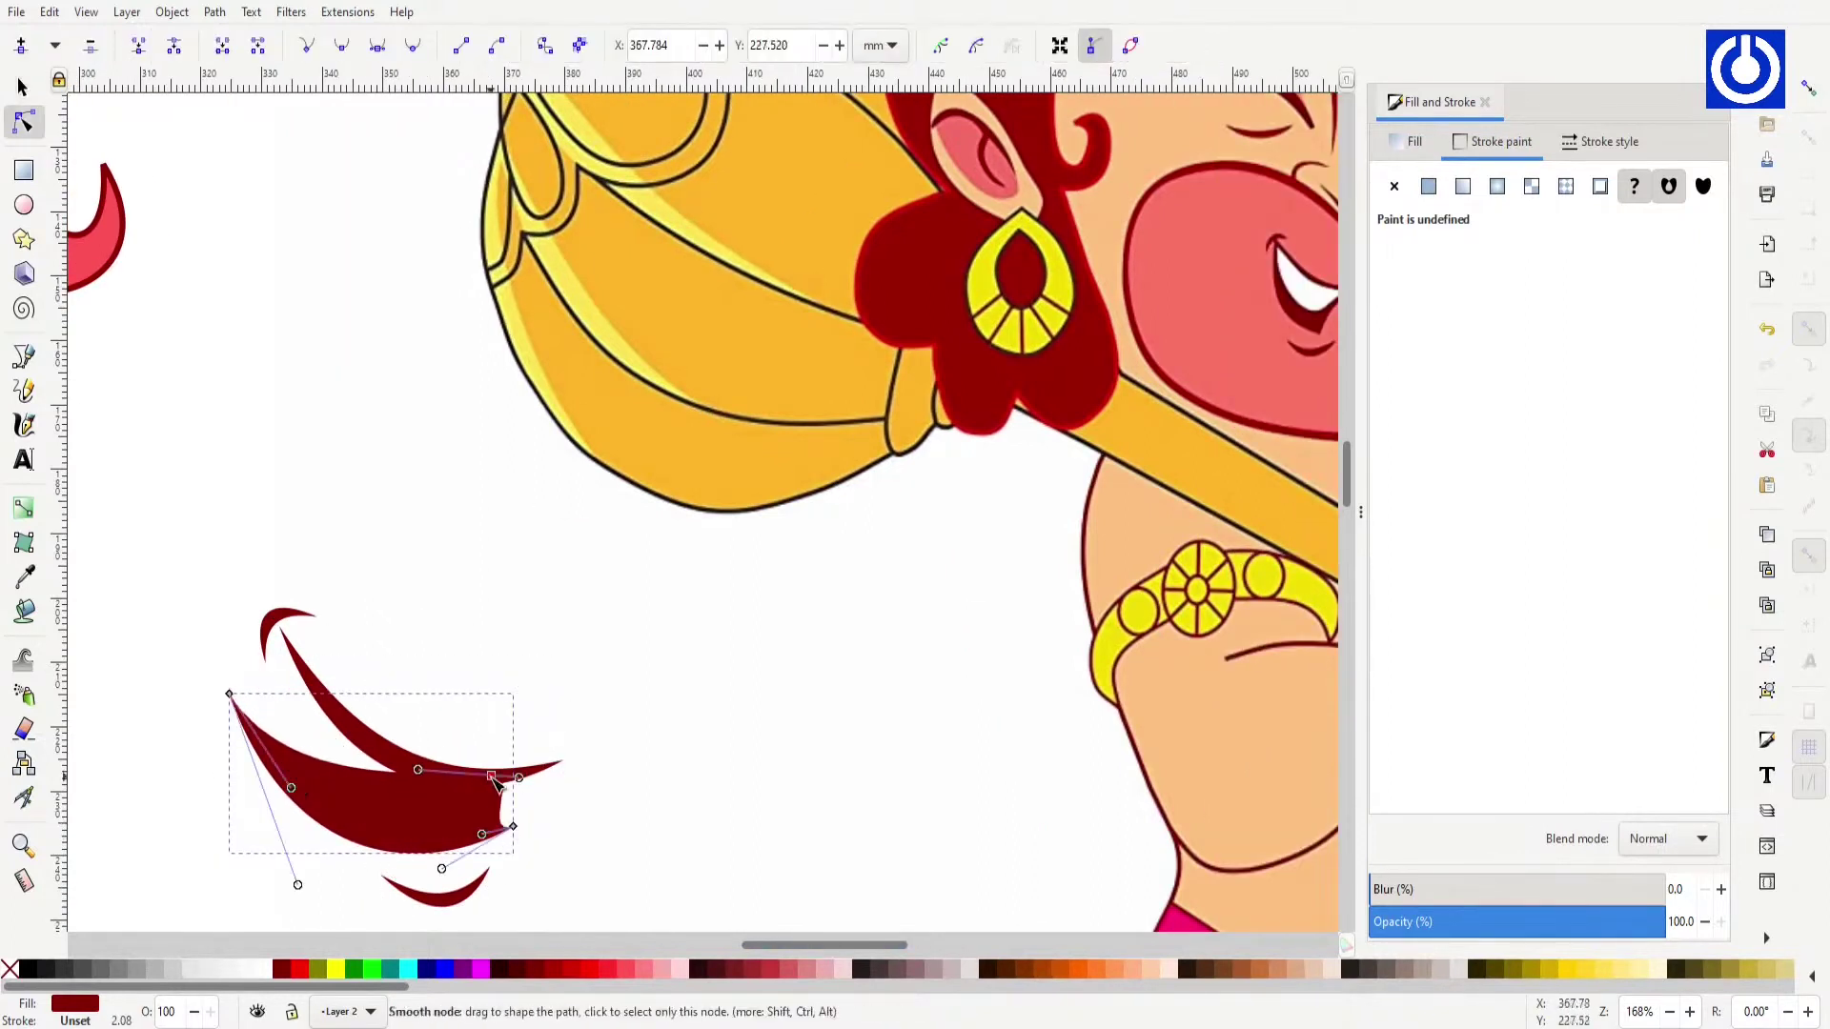
mouse_move(276, 791)
mouse_down()
mouse_move(218, 910)
mouse_move(214, 887)
mouse_up()
drag(279, 654, 283, 638)
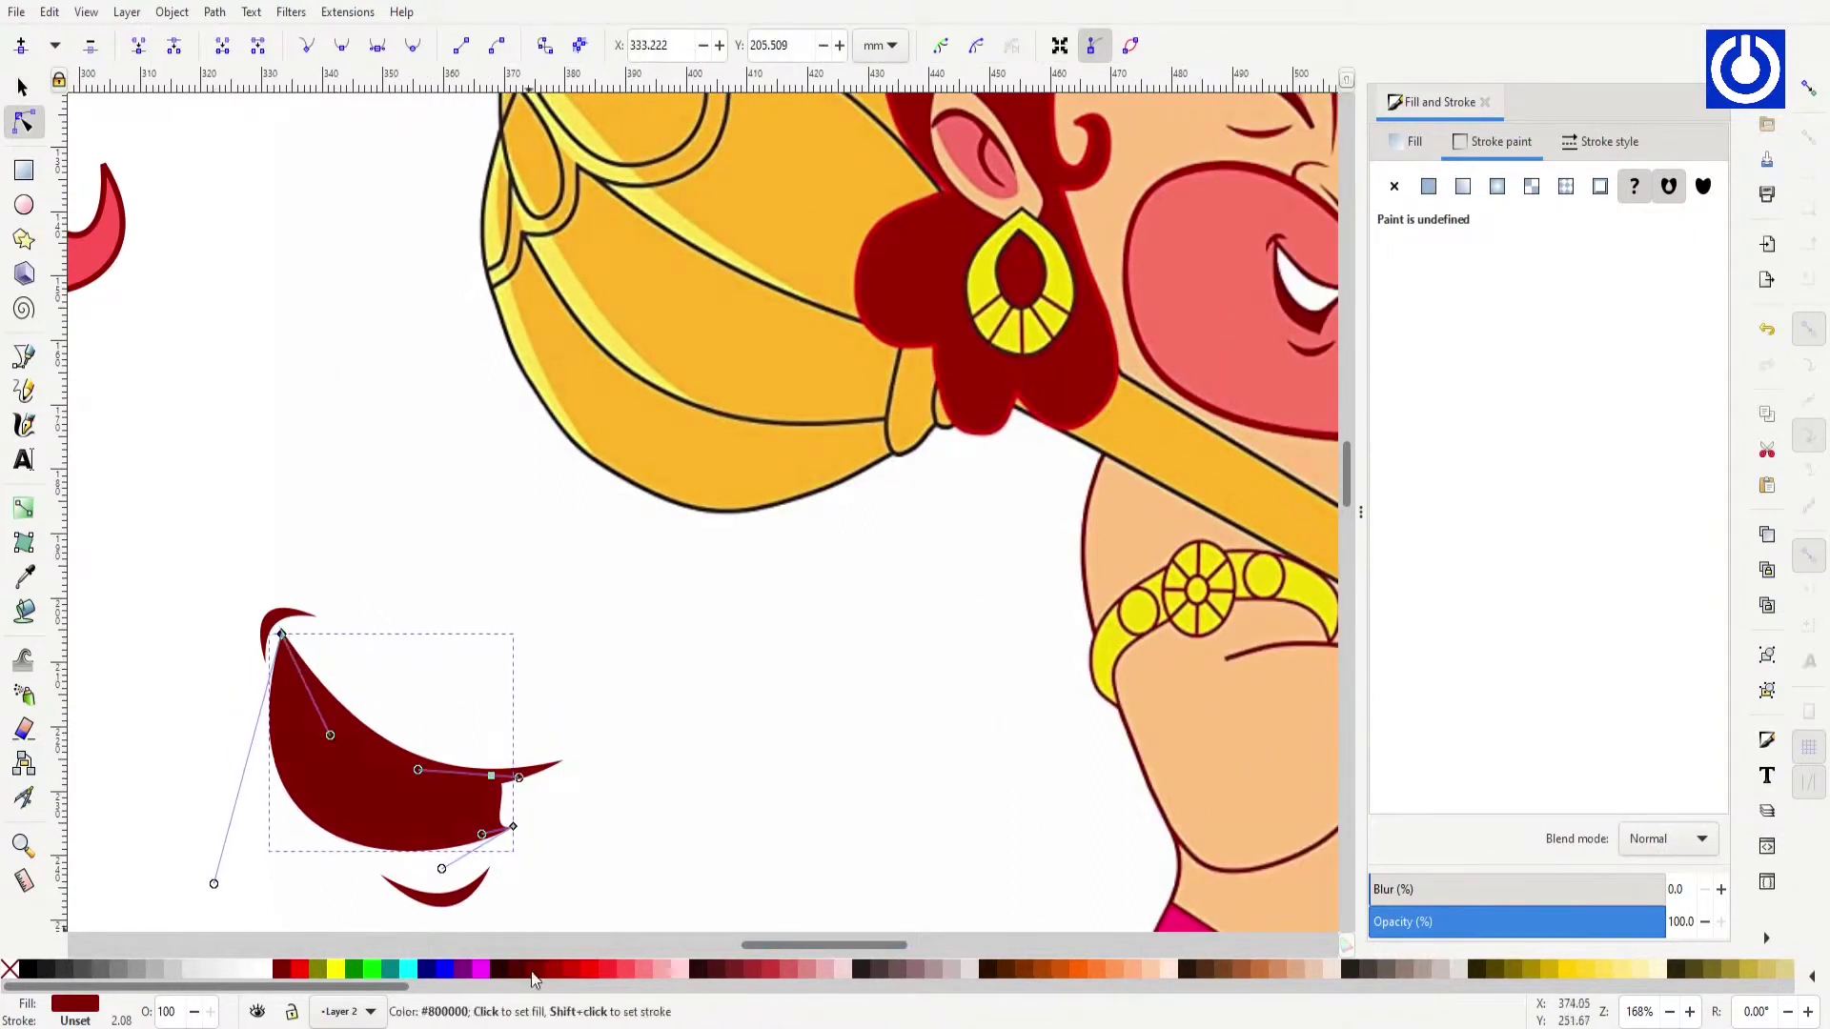
scroll(545, 819, right, 3)
drag(374, 827, 259, 869)
drag(75, 882, 121, 798)
drag(352, 777, 366, 782)
drag(283, 887, 303, 887)
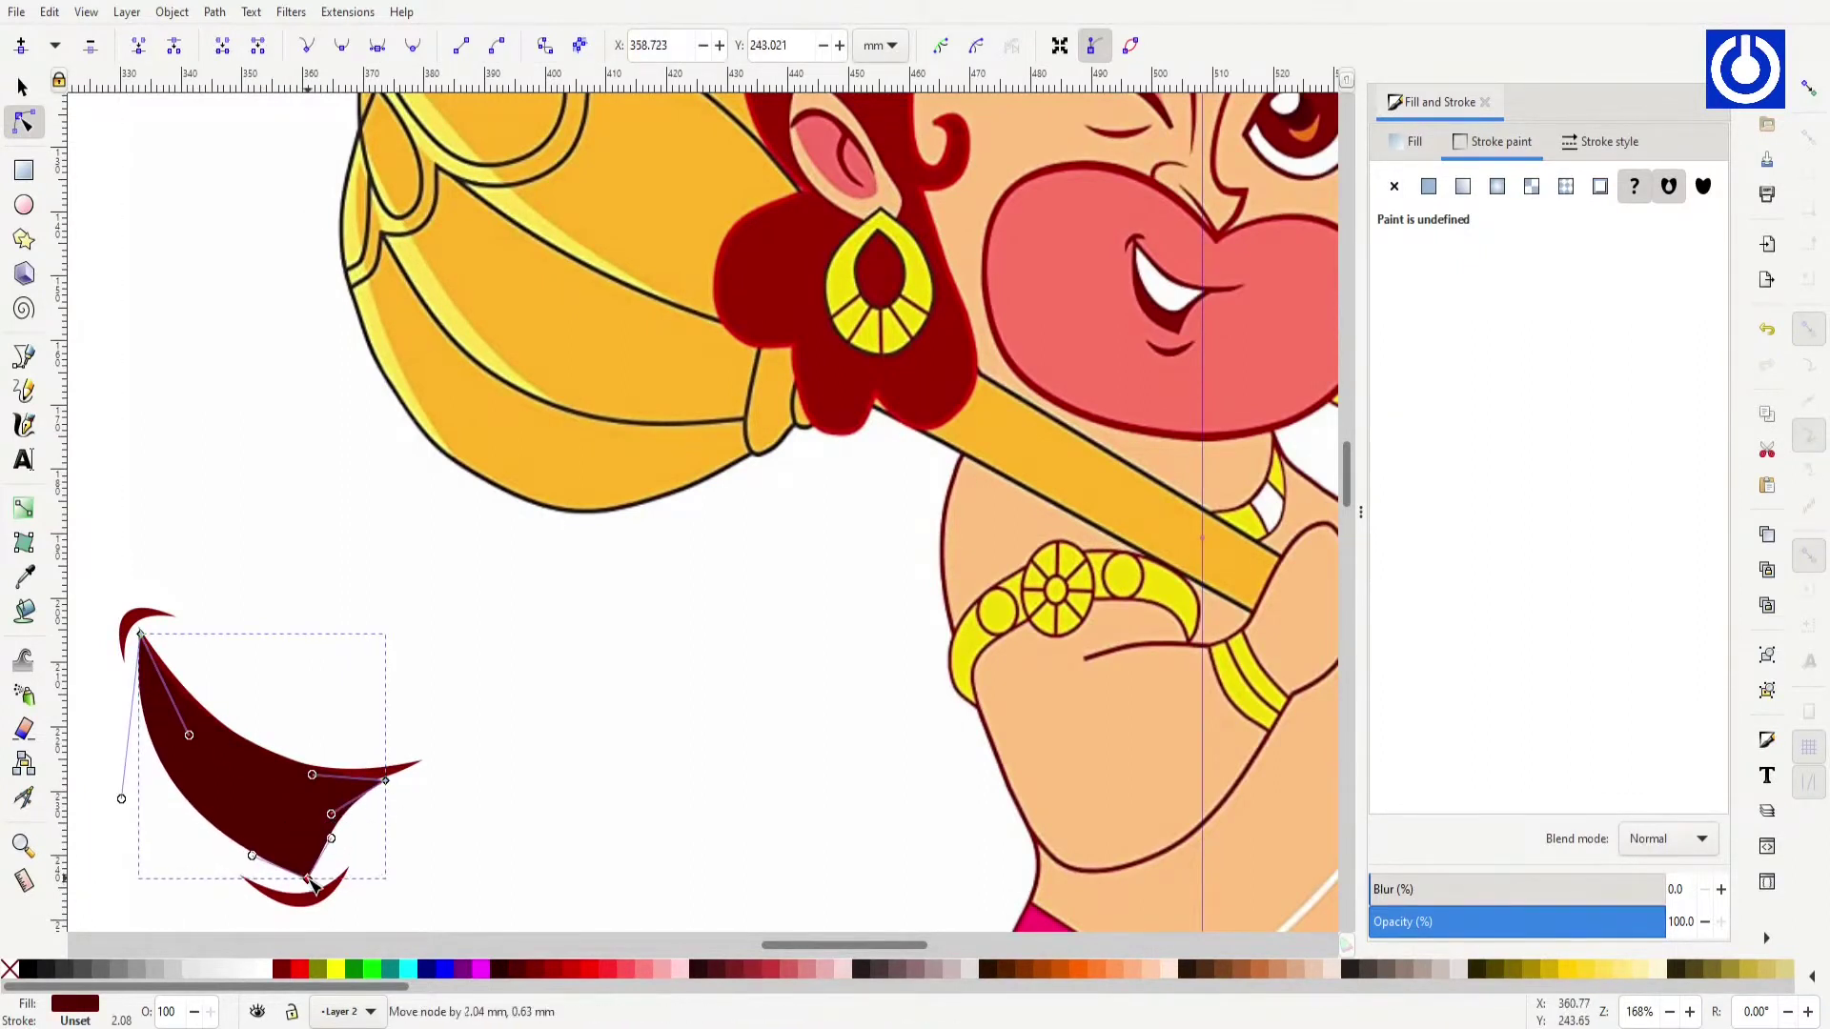
drag(312, 775, 334, 657)
Step: Delete a stray piece and reshape the mouth outline's top-left curve and grin
key(s)
key(Delete)
click(274, 863)
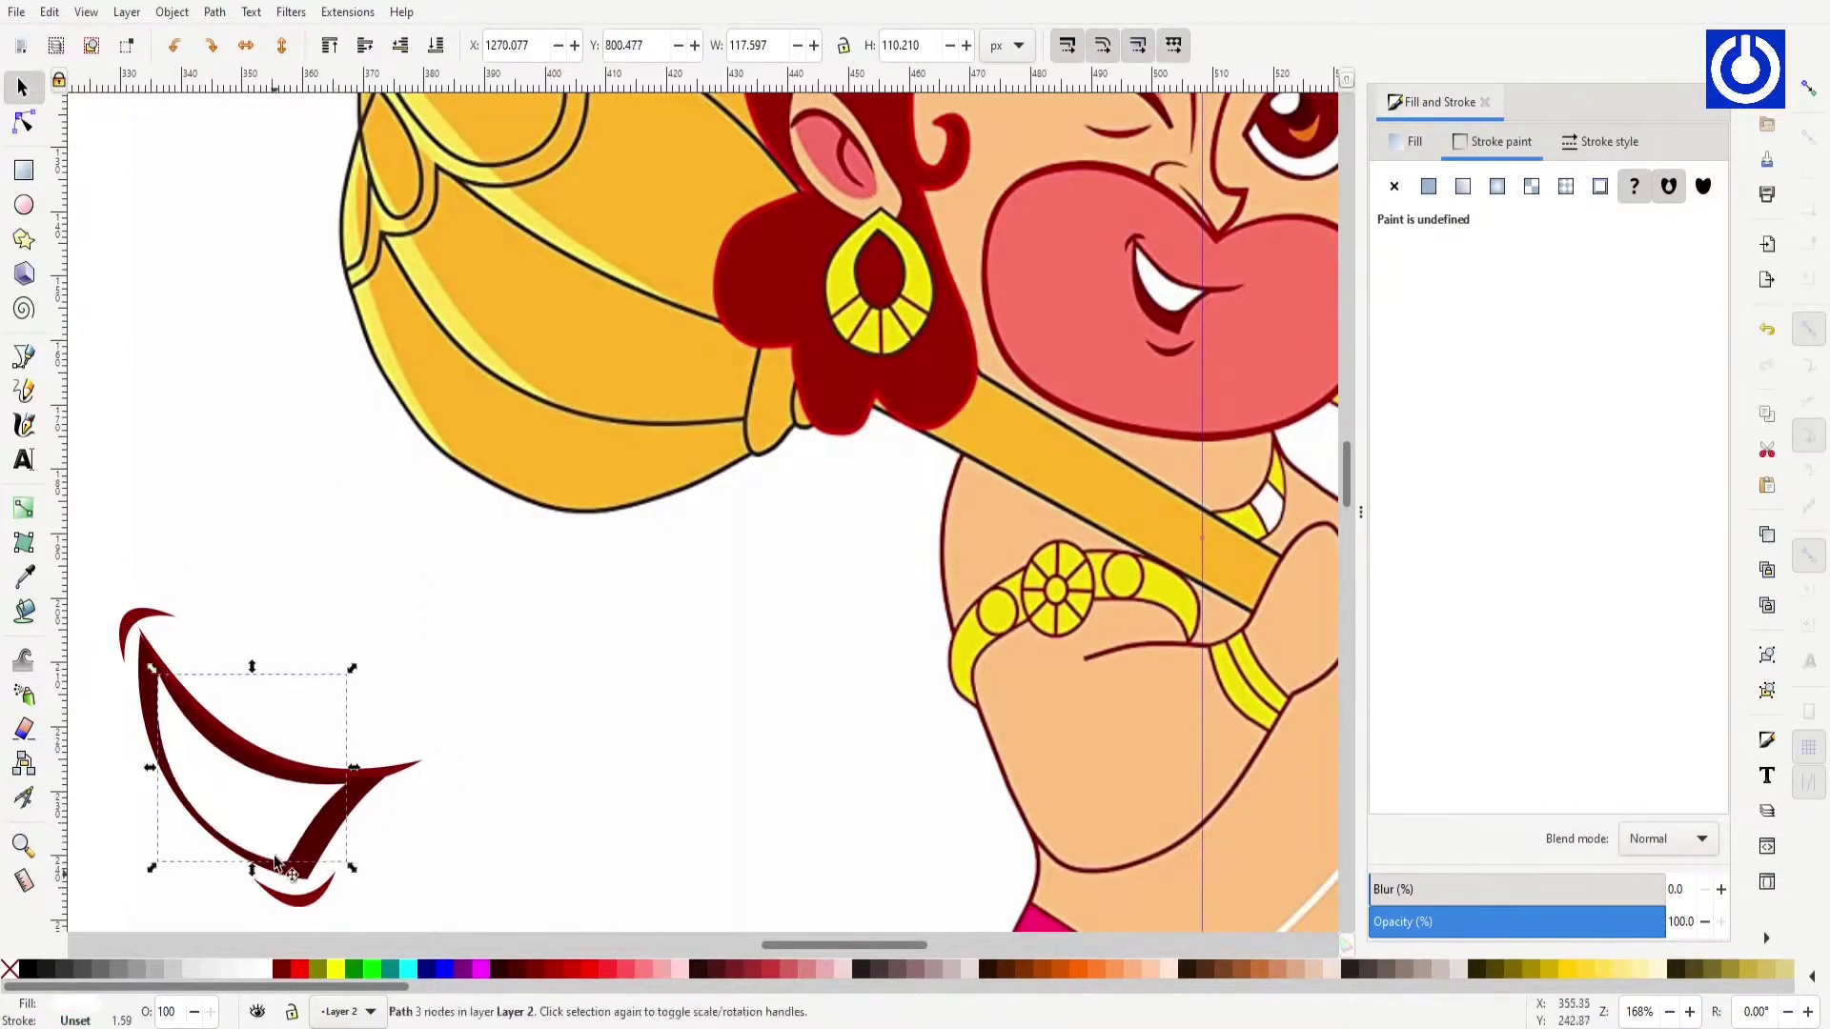
key(z)
drag(105, 595, 428, 900)
key(s)
key(n)
drag(525, 518, 568, 501)
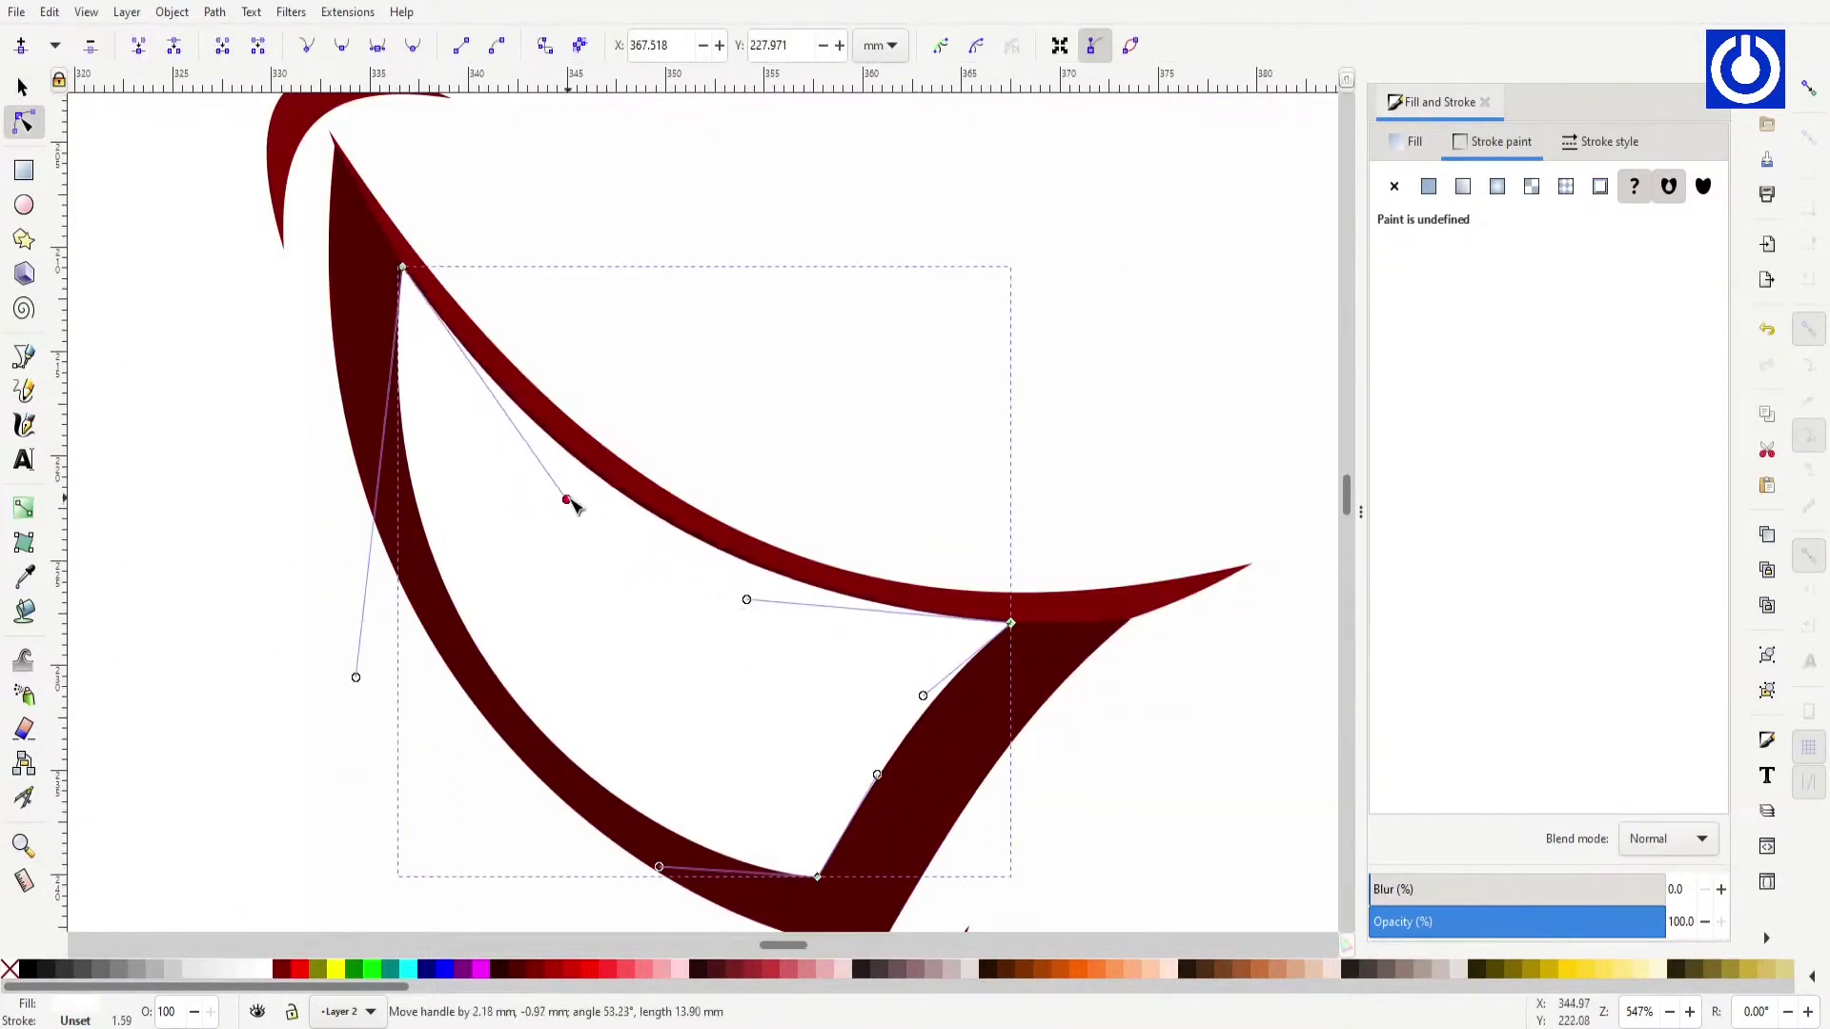
drag(818, 875, 845, 809)
click(396, 816)
Step: Check the mouth's upper tip close up, then select the five-piece mouth group
ctrl+scroll(410, 390, down, 5)
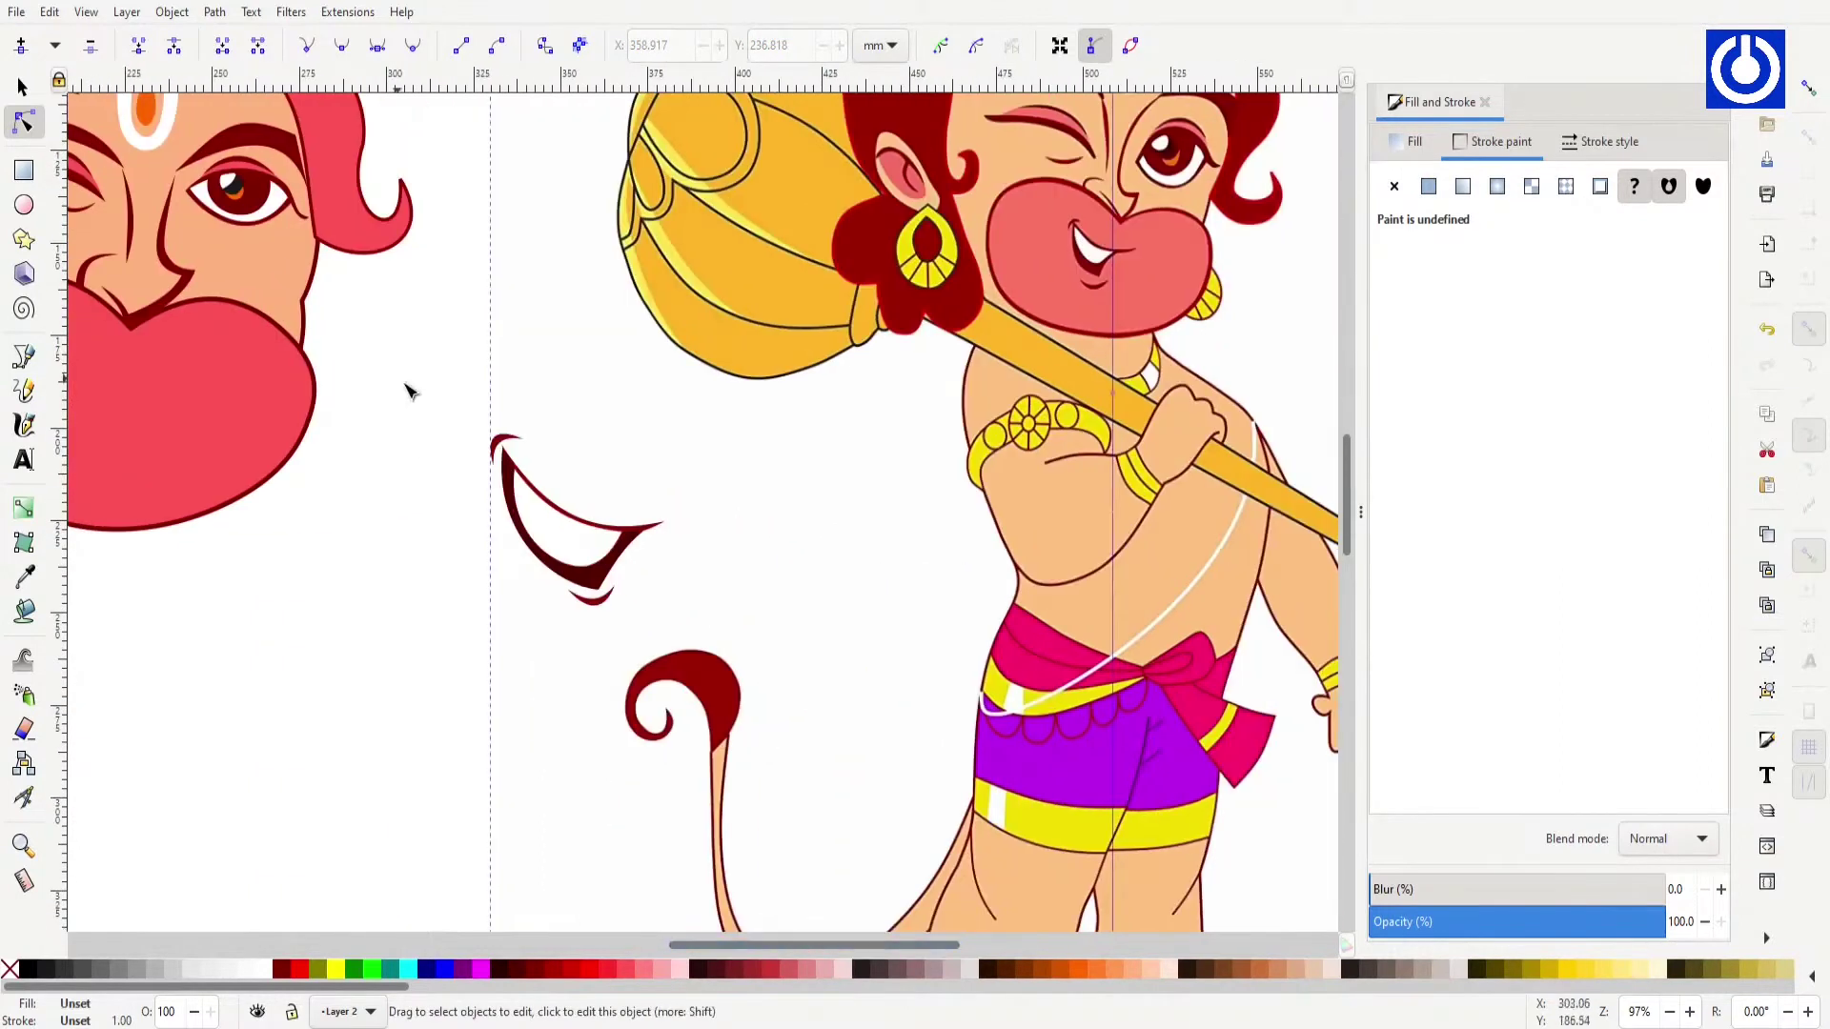
key(s)
click(610, 572)
key(3)
key(z)
drag(322, 224, 568, 543)
key(n)
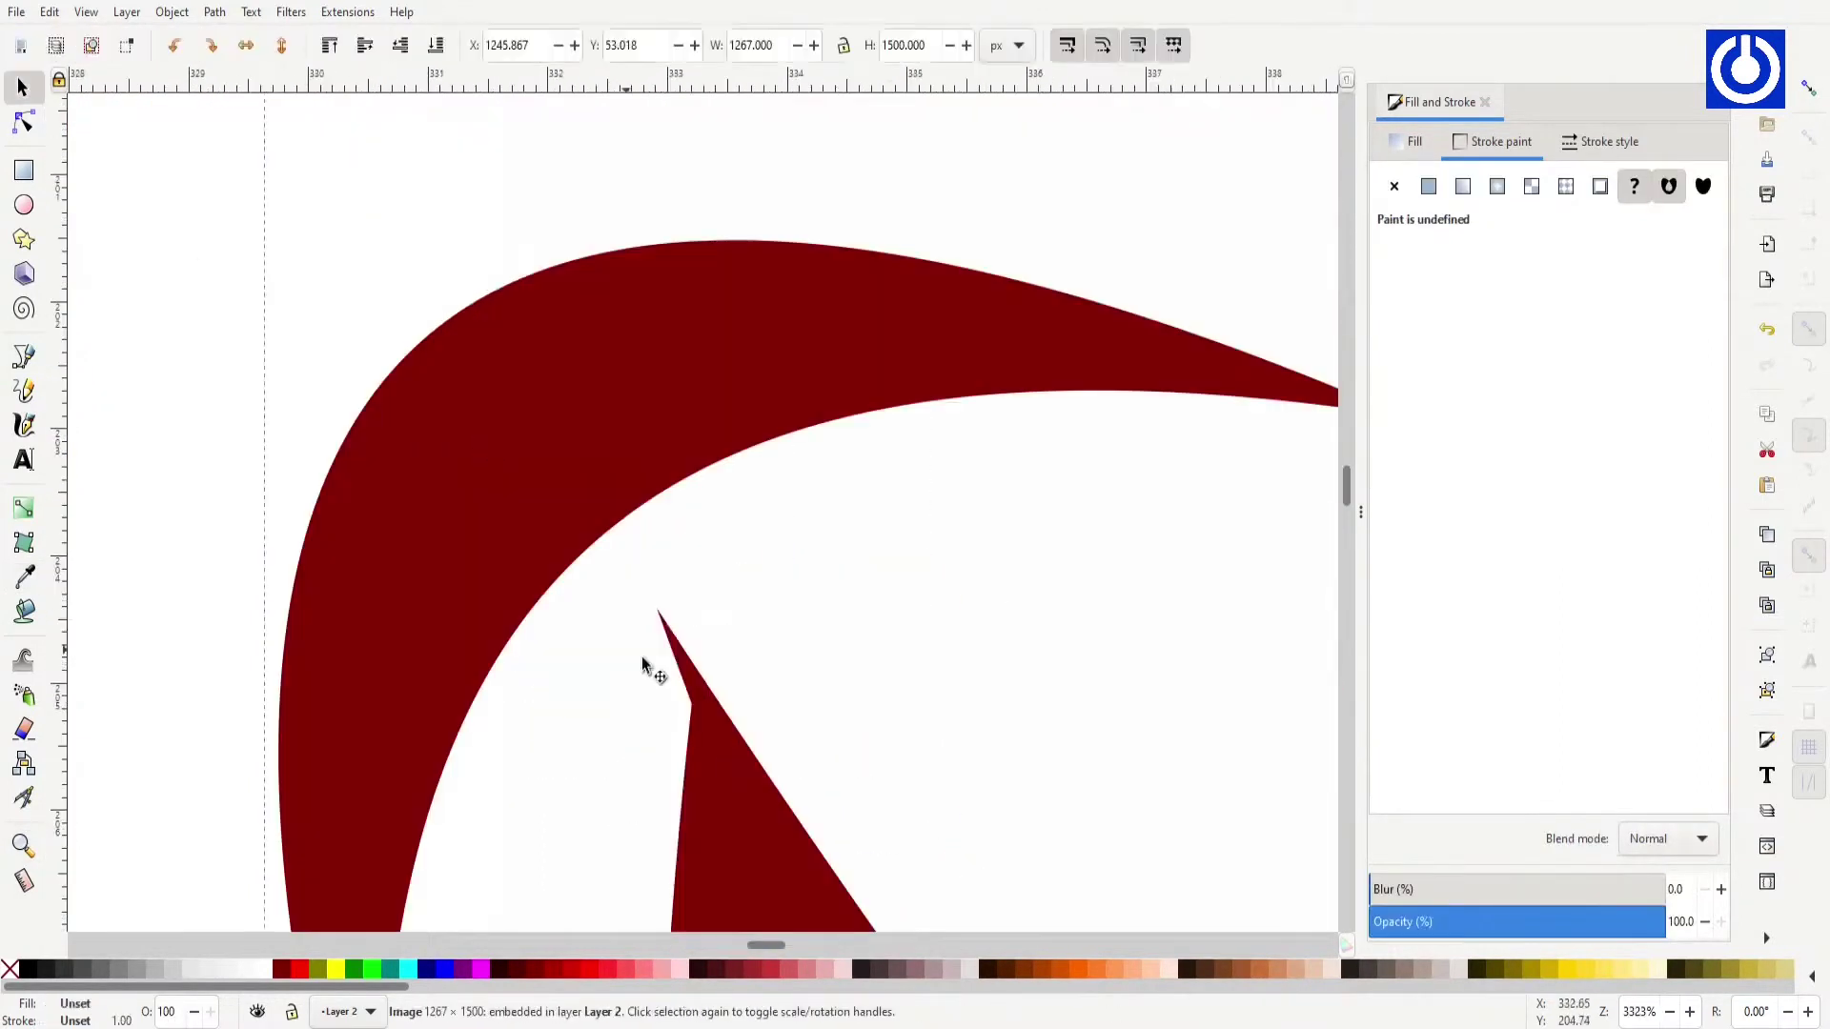
ctrl+scroll(677, 722, down, 5)
click(23, 87)
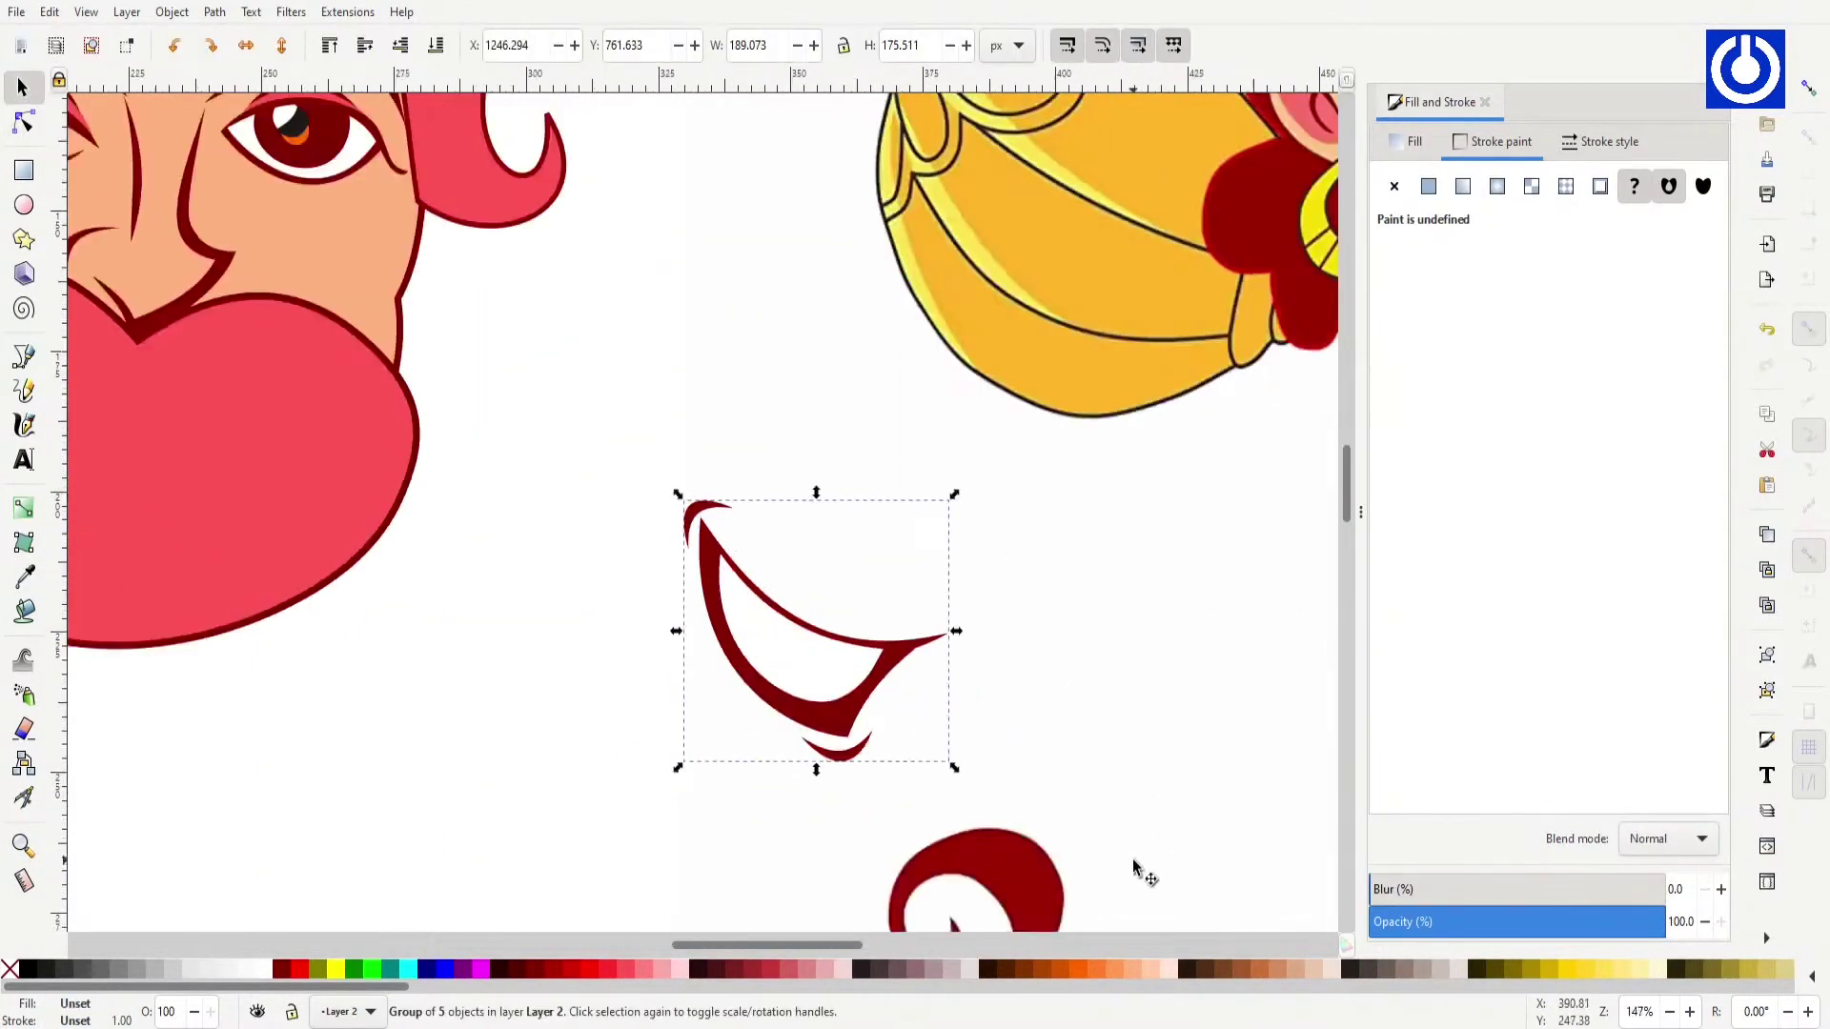
ctrl+scroll(1135, 865, down, 3)
click(543, 739)
Step: Push the hair's lower-left outline into wavy lobes beside the beard
key(n)
click(277, 457)
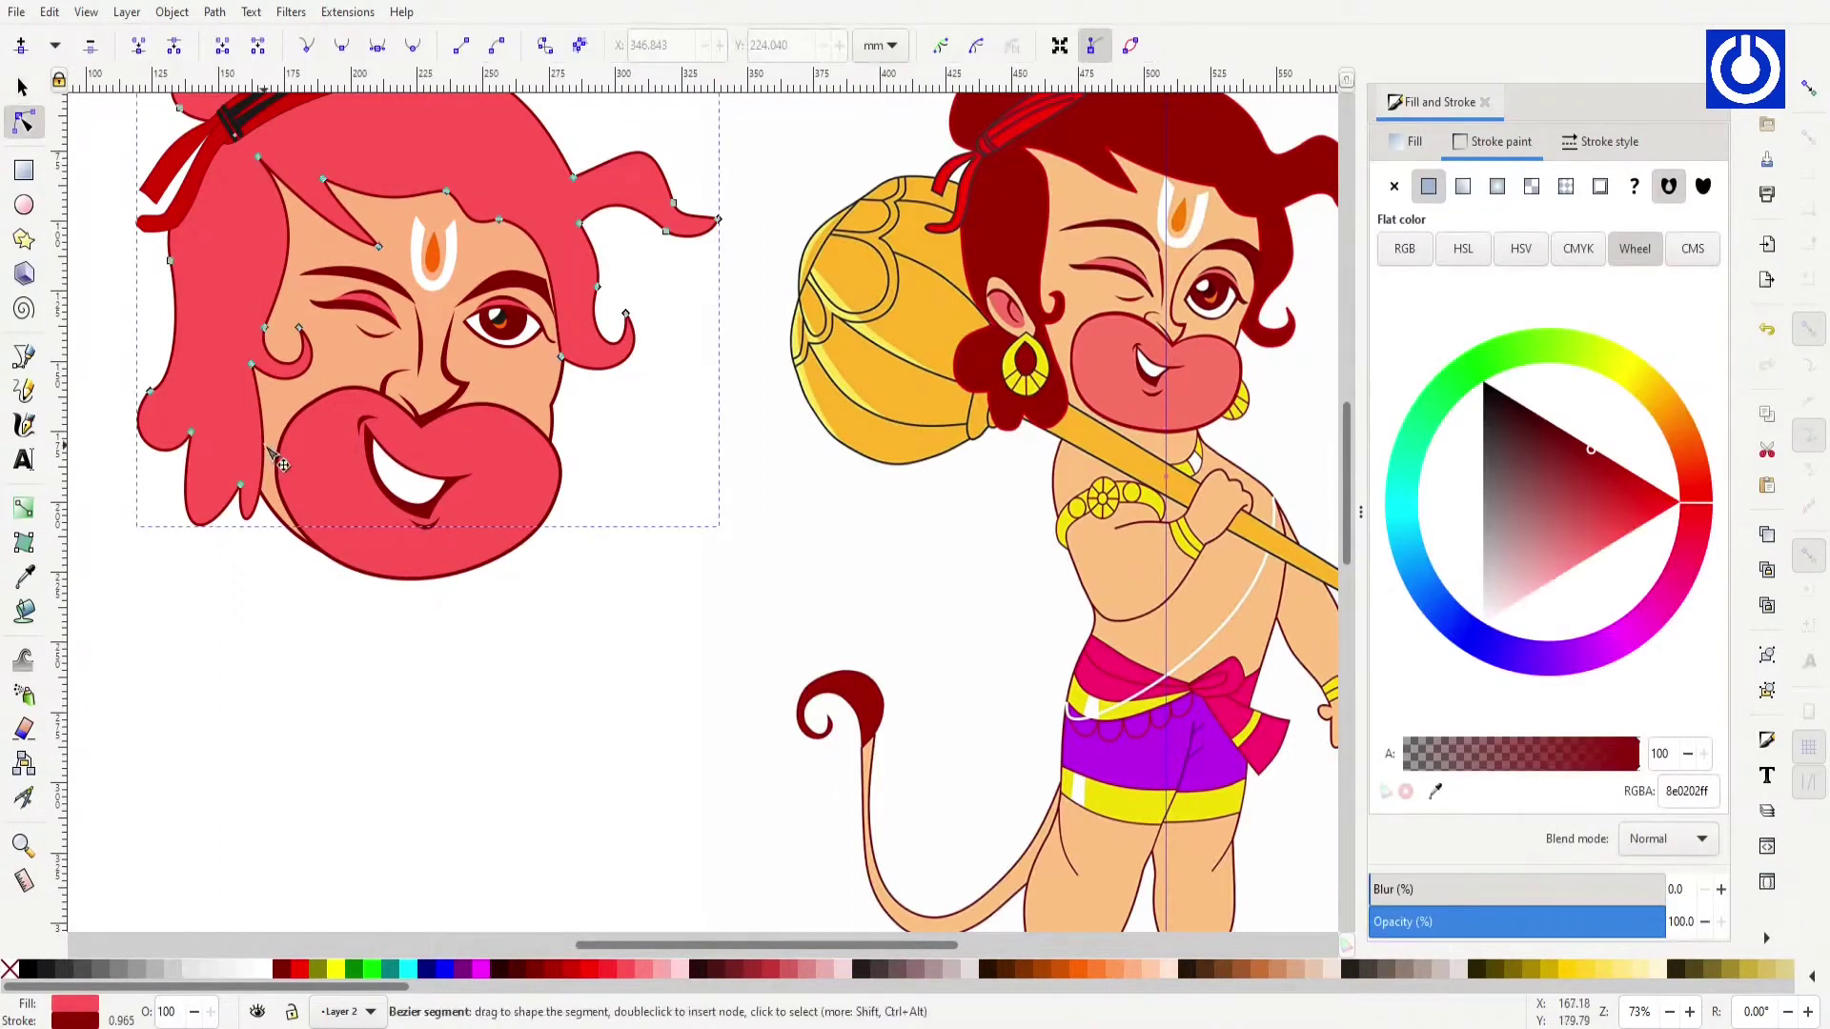
drag(311, 436, 112, 415)
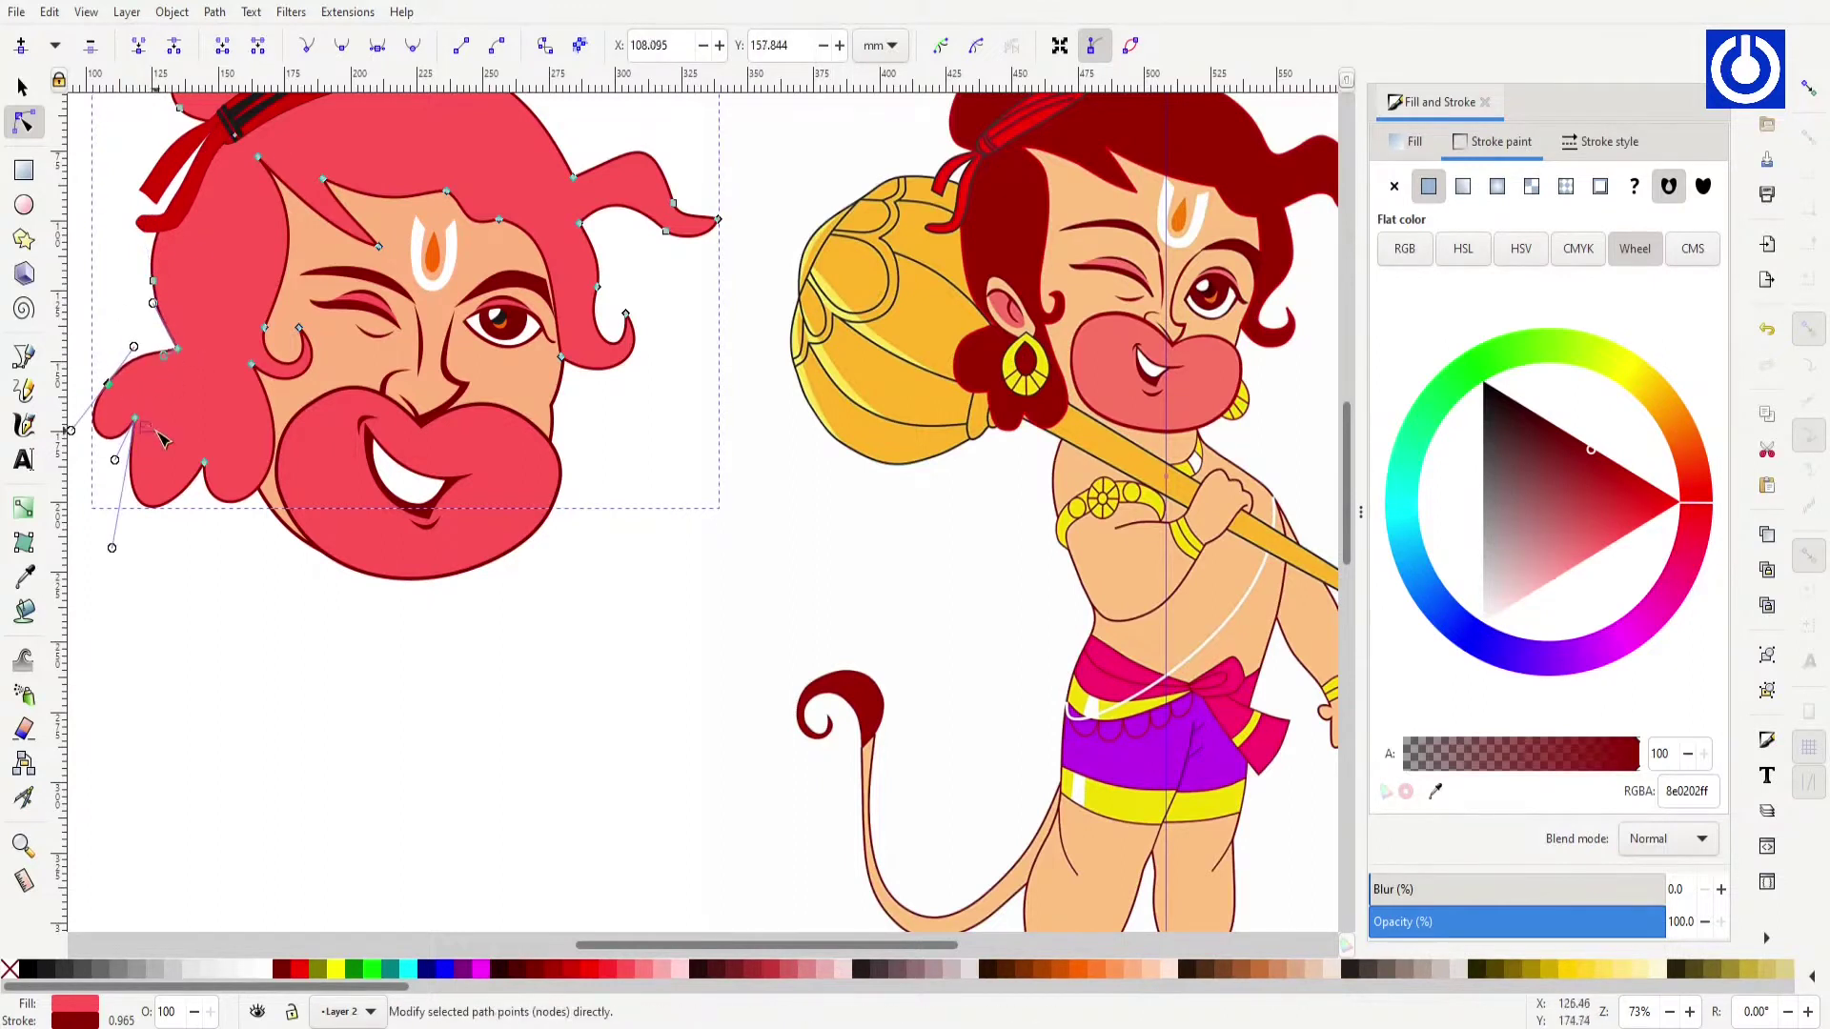
mouse_move(193, 517)
mouse_down()
mouse_move(143, 464)
mouse_move(241, 556)
mouse_up()
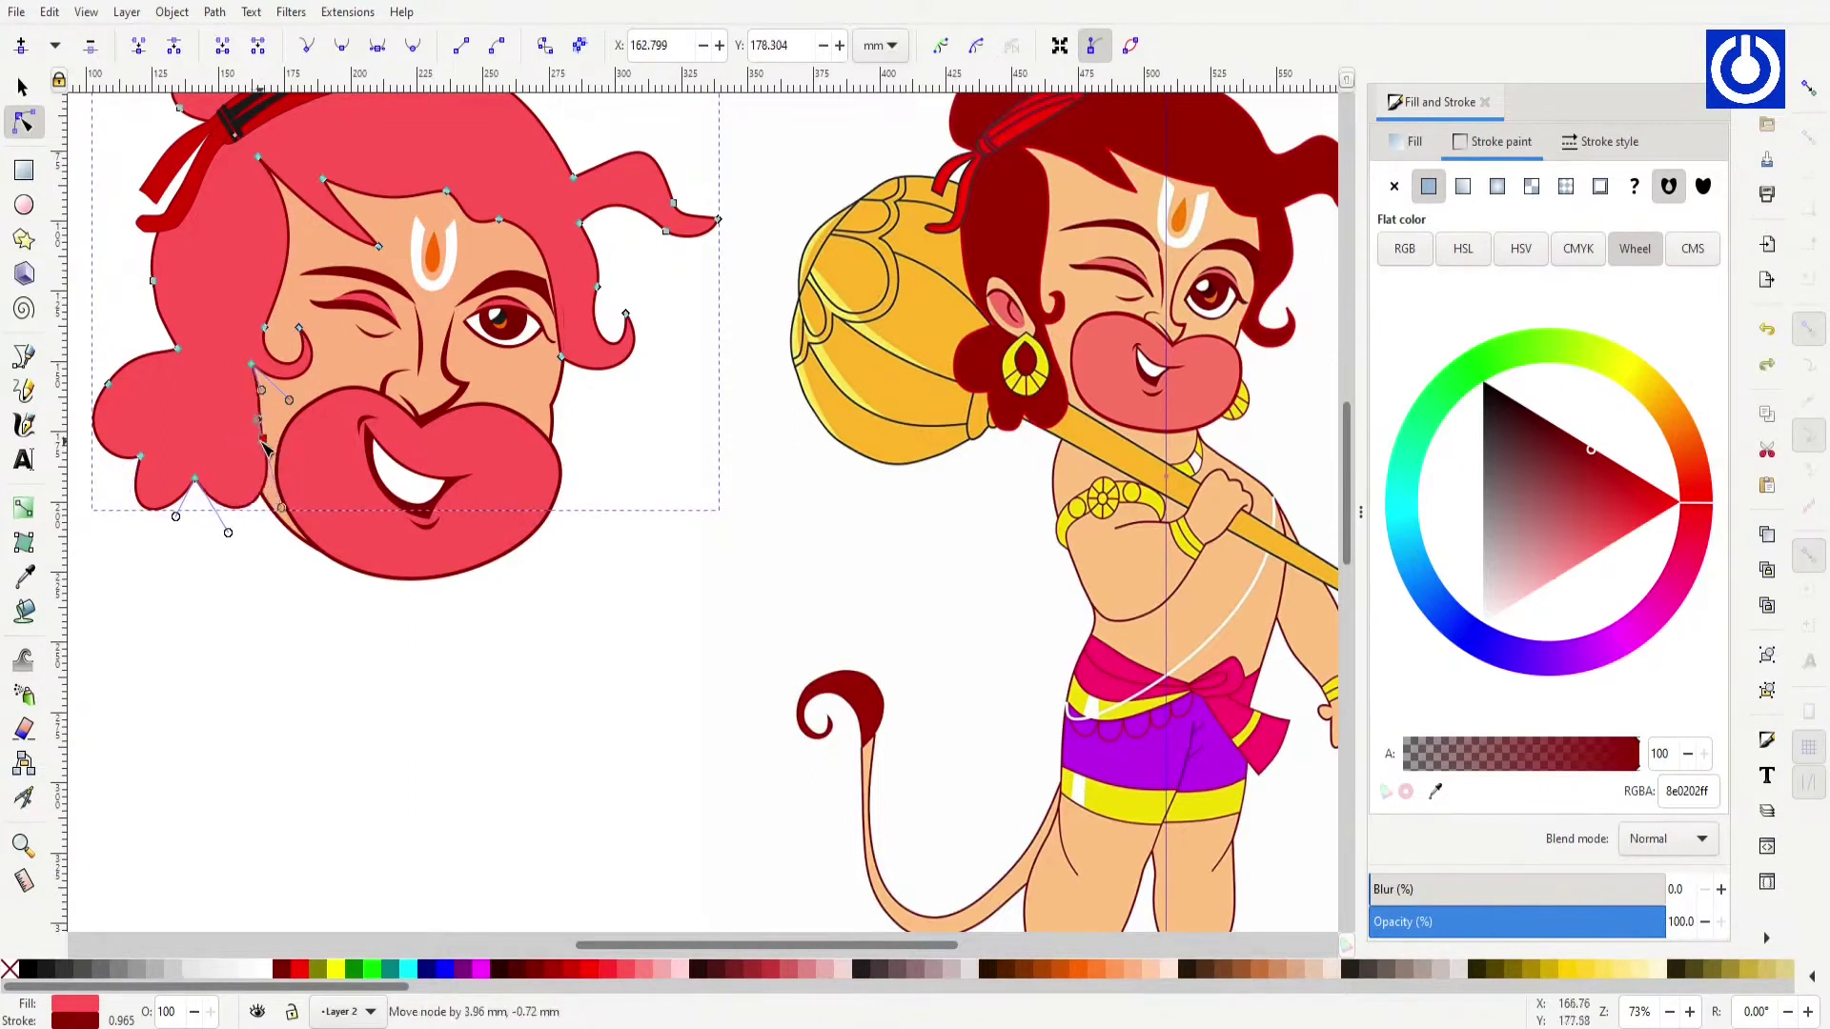
click(241, 590)
Step: Bulge the curve under the open eye downward, then deselect everything
scroll(572, 458, up, 4)
click(670, 560)
drag(706, 653, 567, 548)
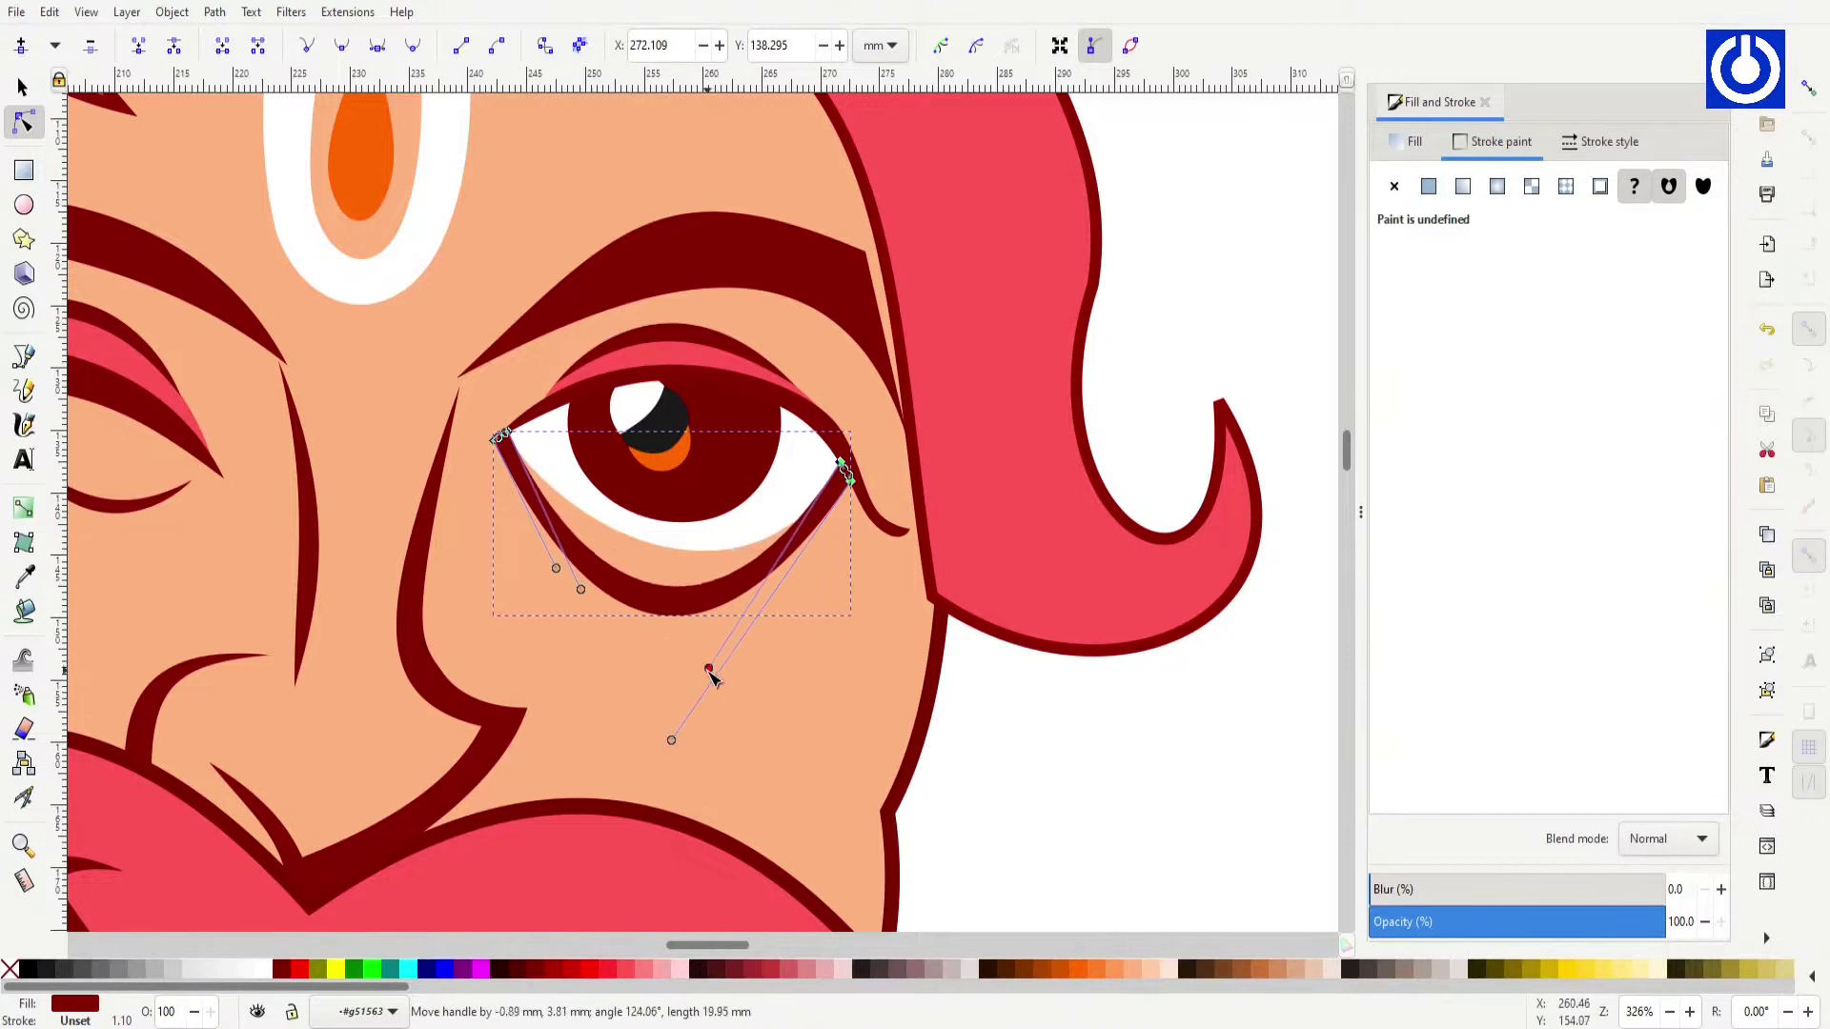
scroll(539, 503, down, 3)
scroll(571, 496, down, 2)
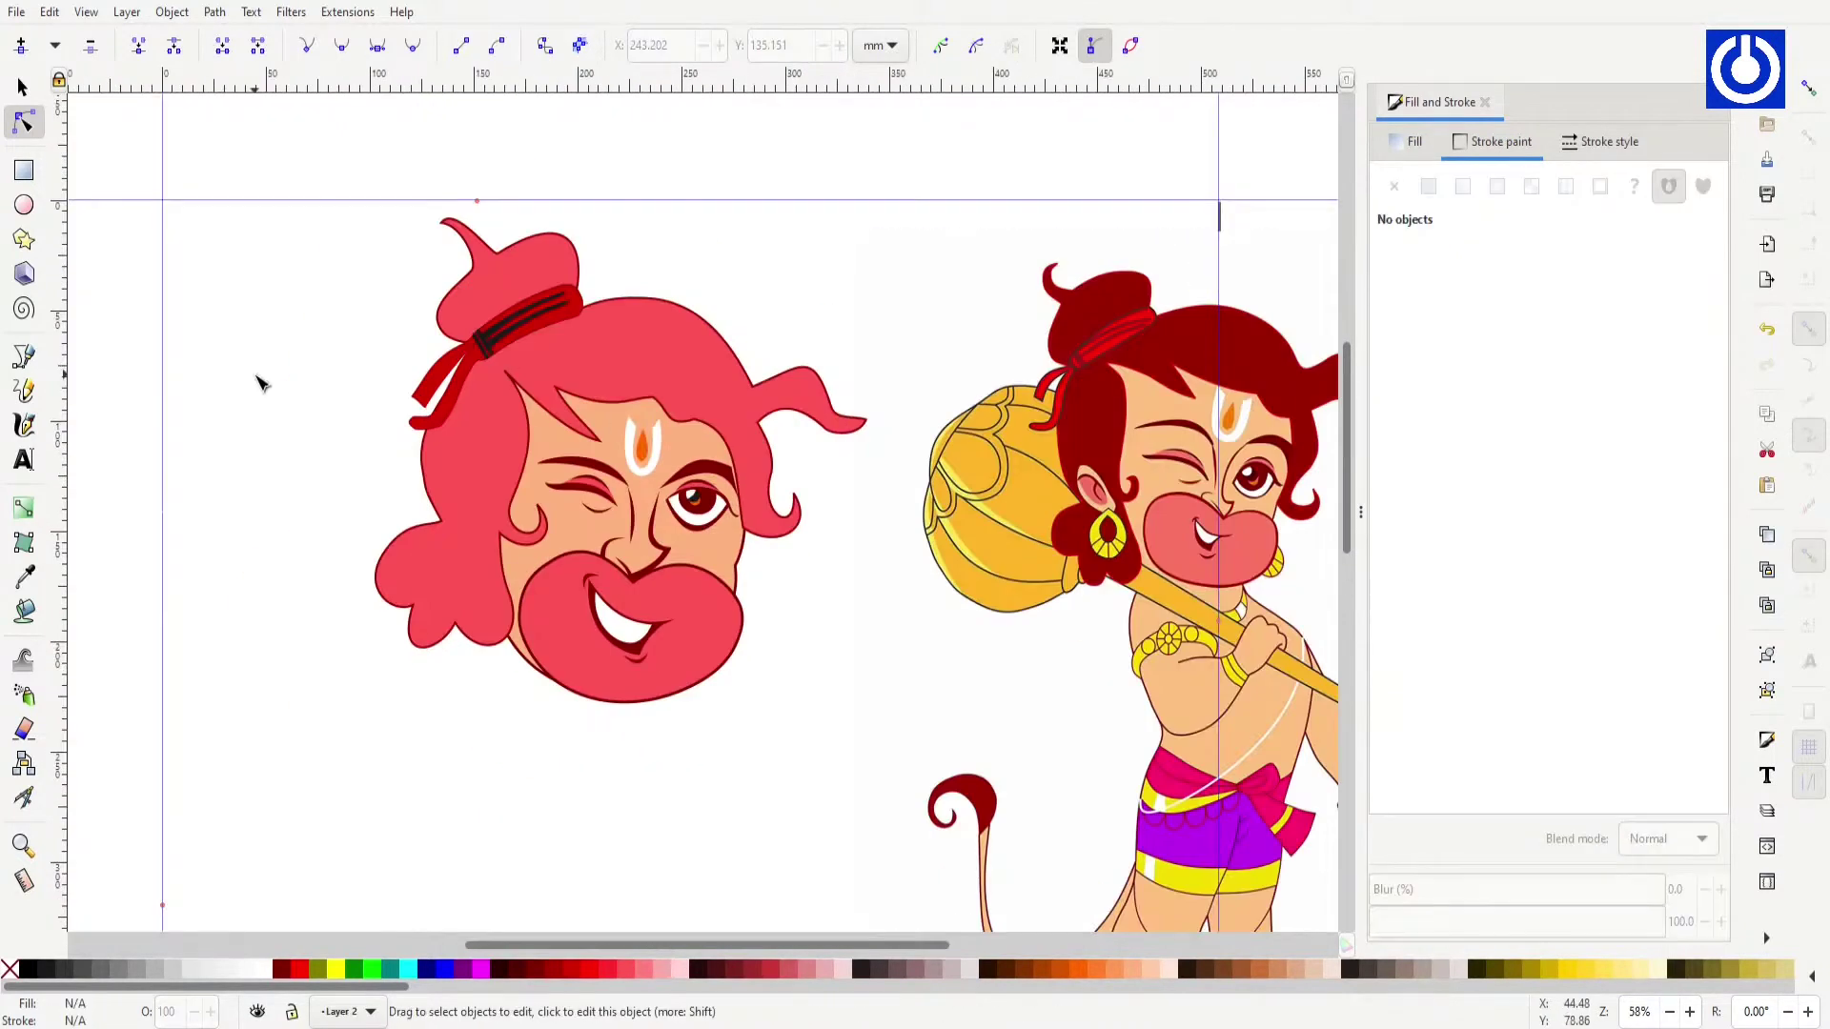
key(s)
ctrl+click(753, 498)
key(Escape)
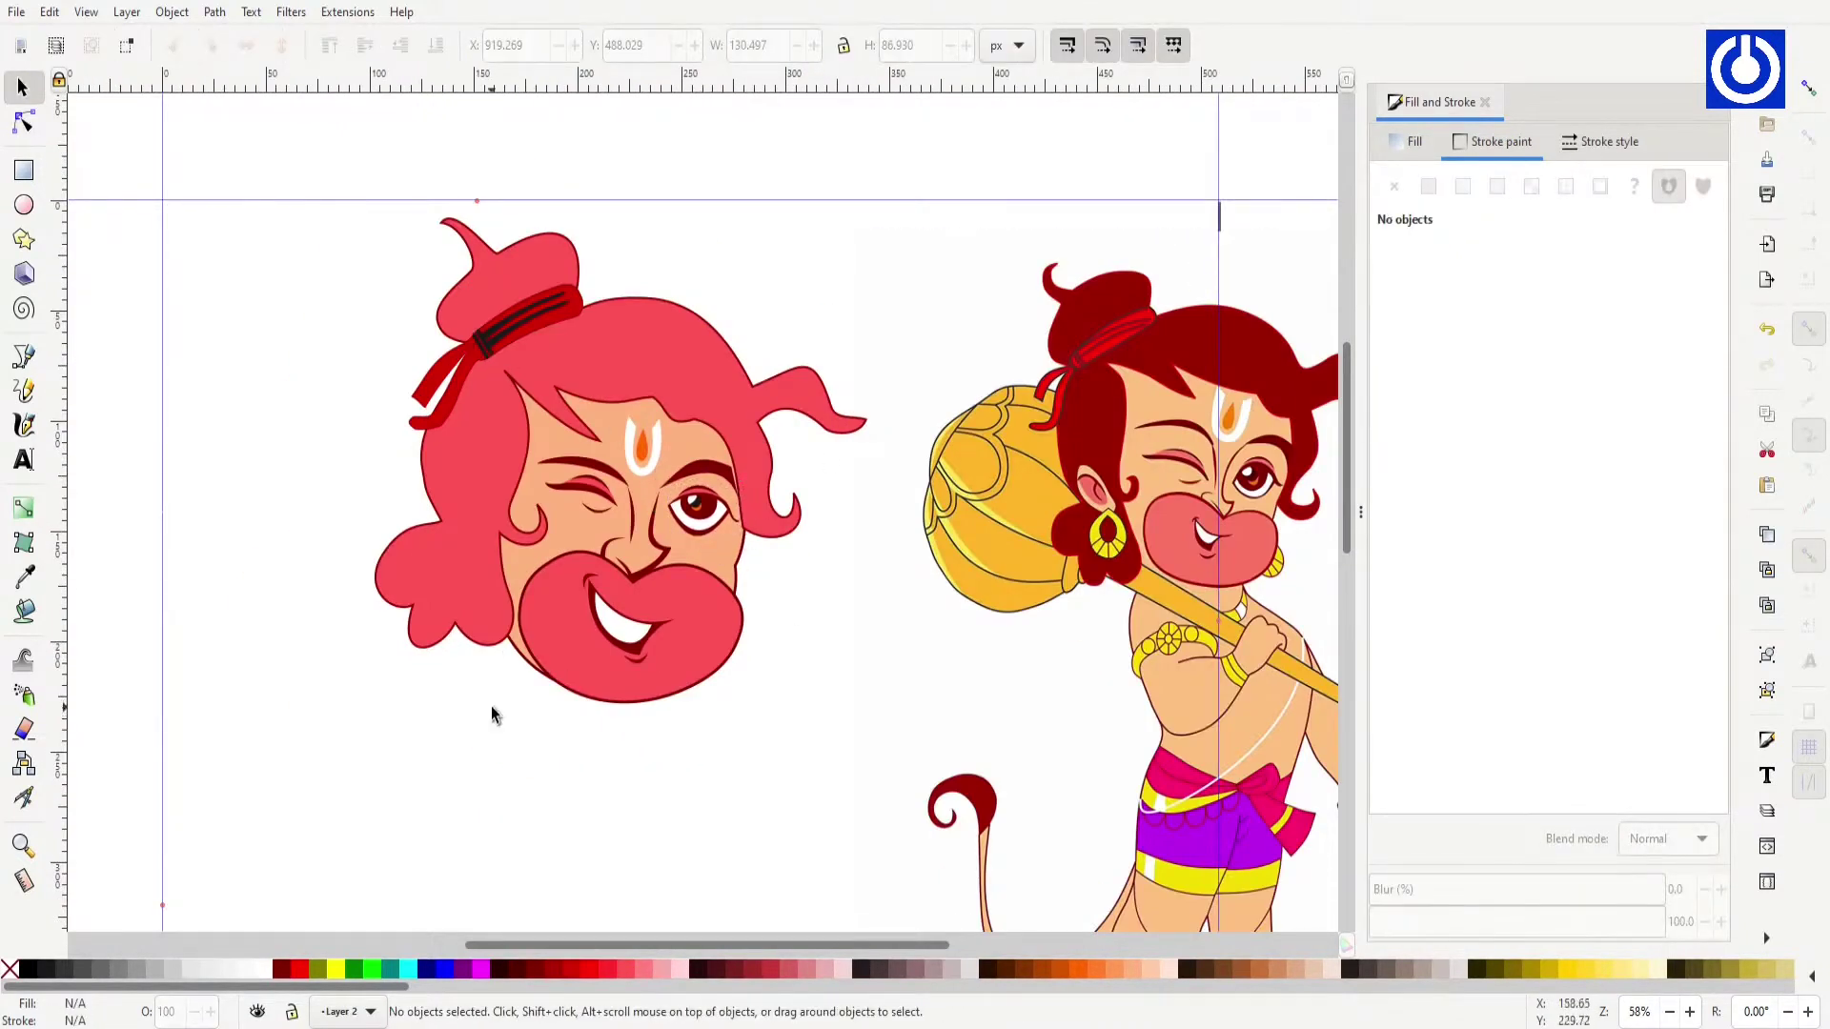
Step: Reshape the red shape's nodes into a wider teardrop with rounded lower curves
ctrl+click(634, 457)
key(3)
key(n)
click(571, 455)
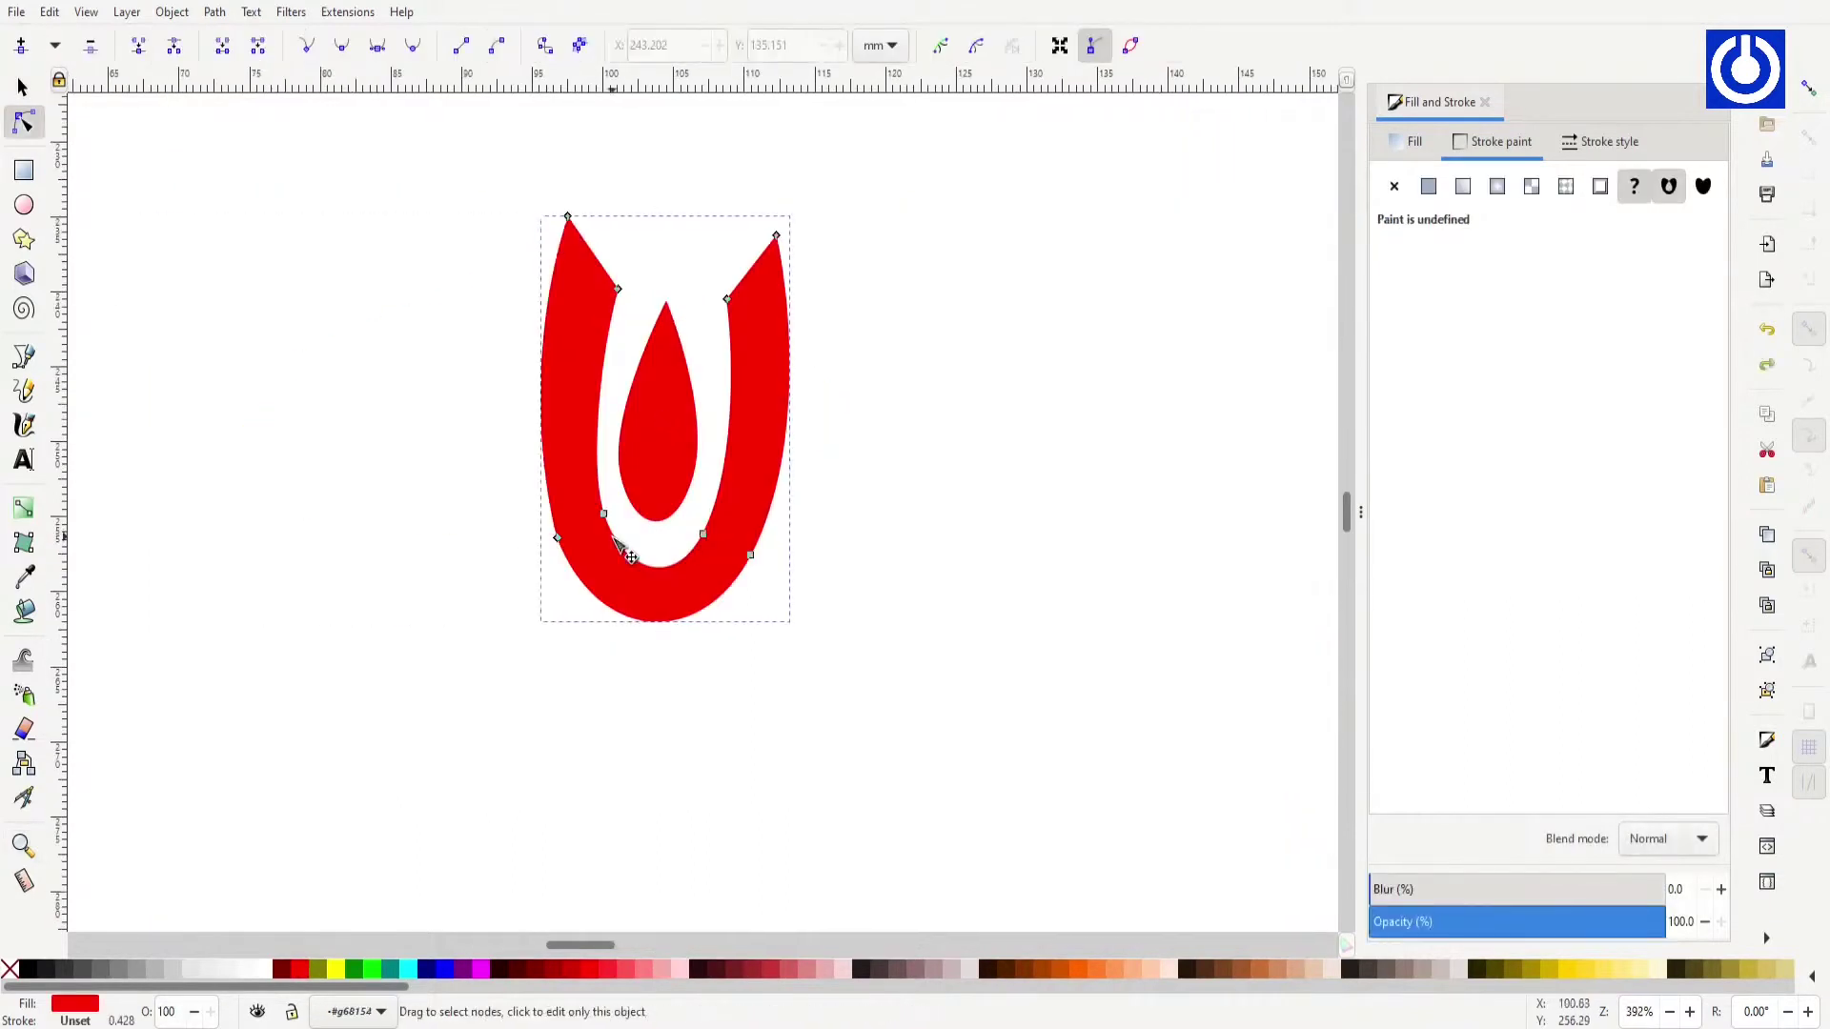
mouse_move(776, 237)
mouse_down()
mouse_move(679, 224)
mouse_move(780, 319)
mouse_up()
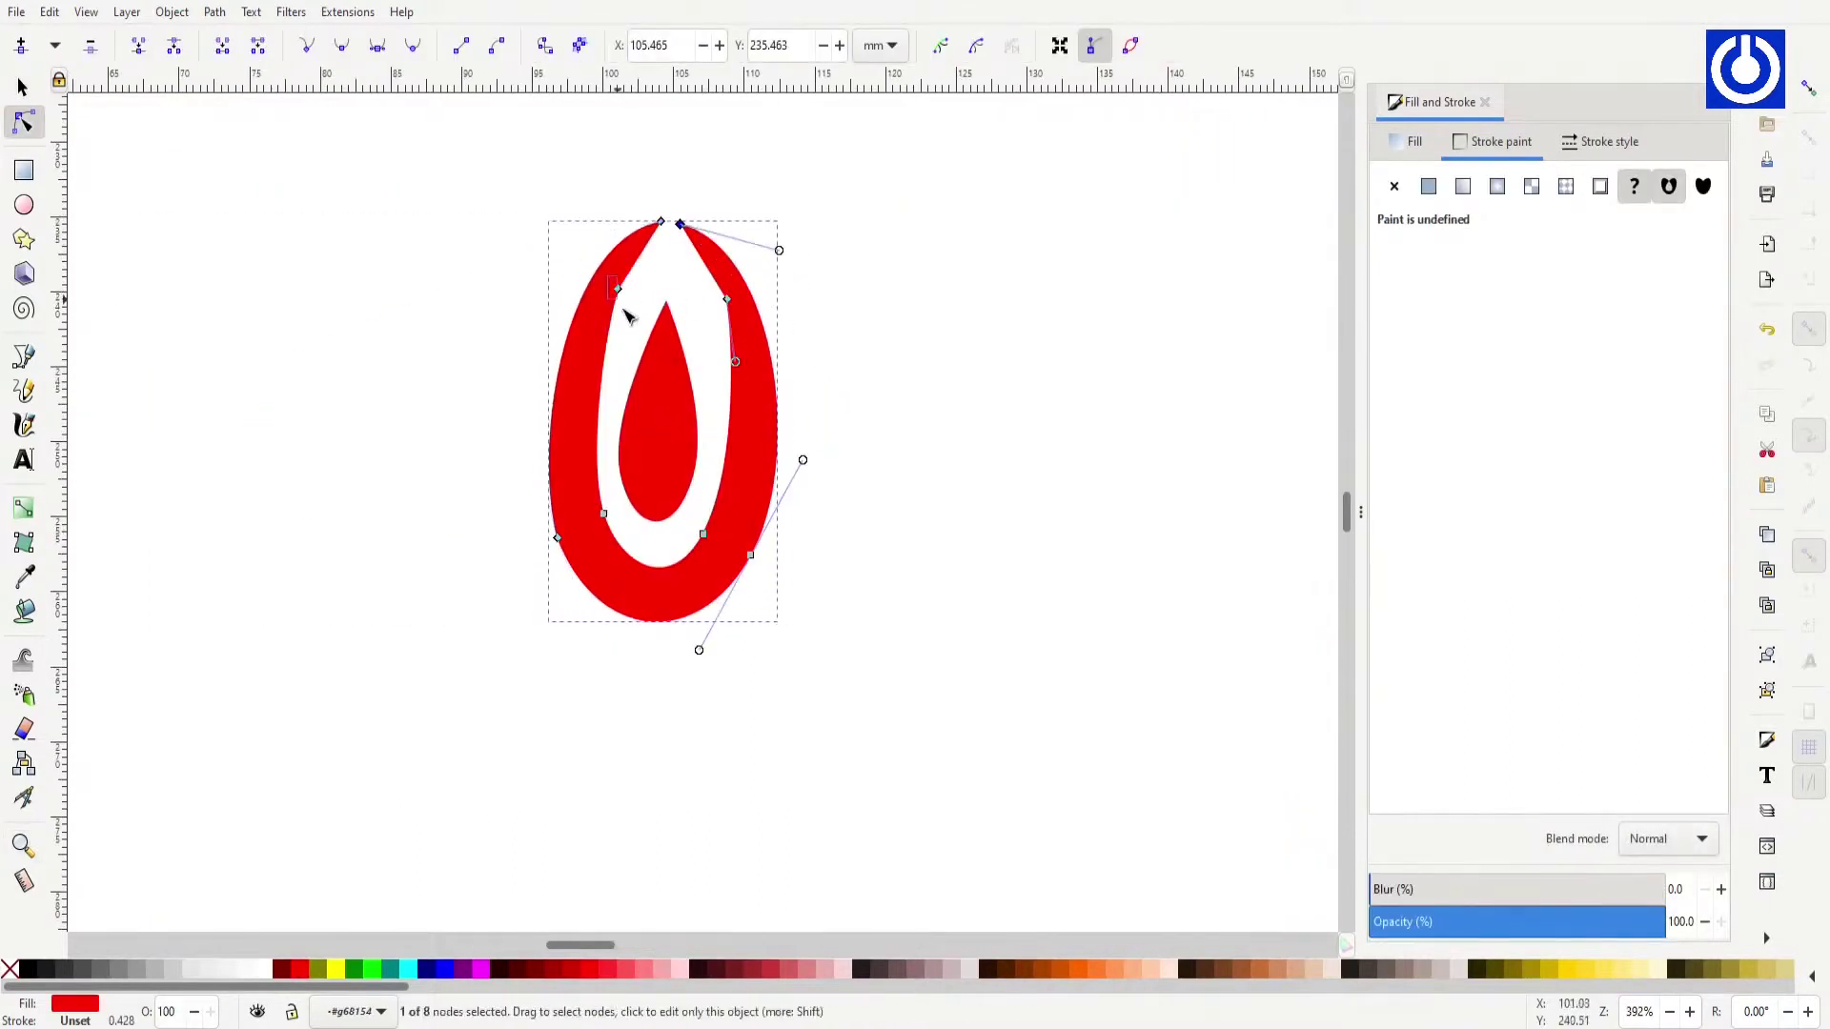
drag(558, 538, 482, 538)
drag(751, 555, 826, 555)
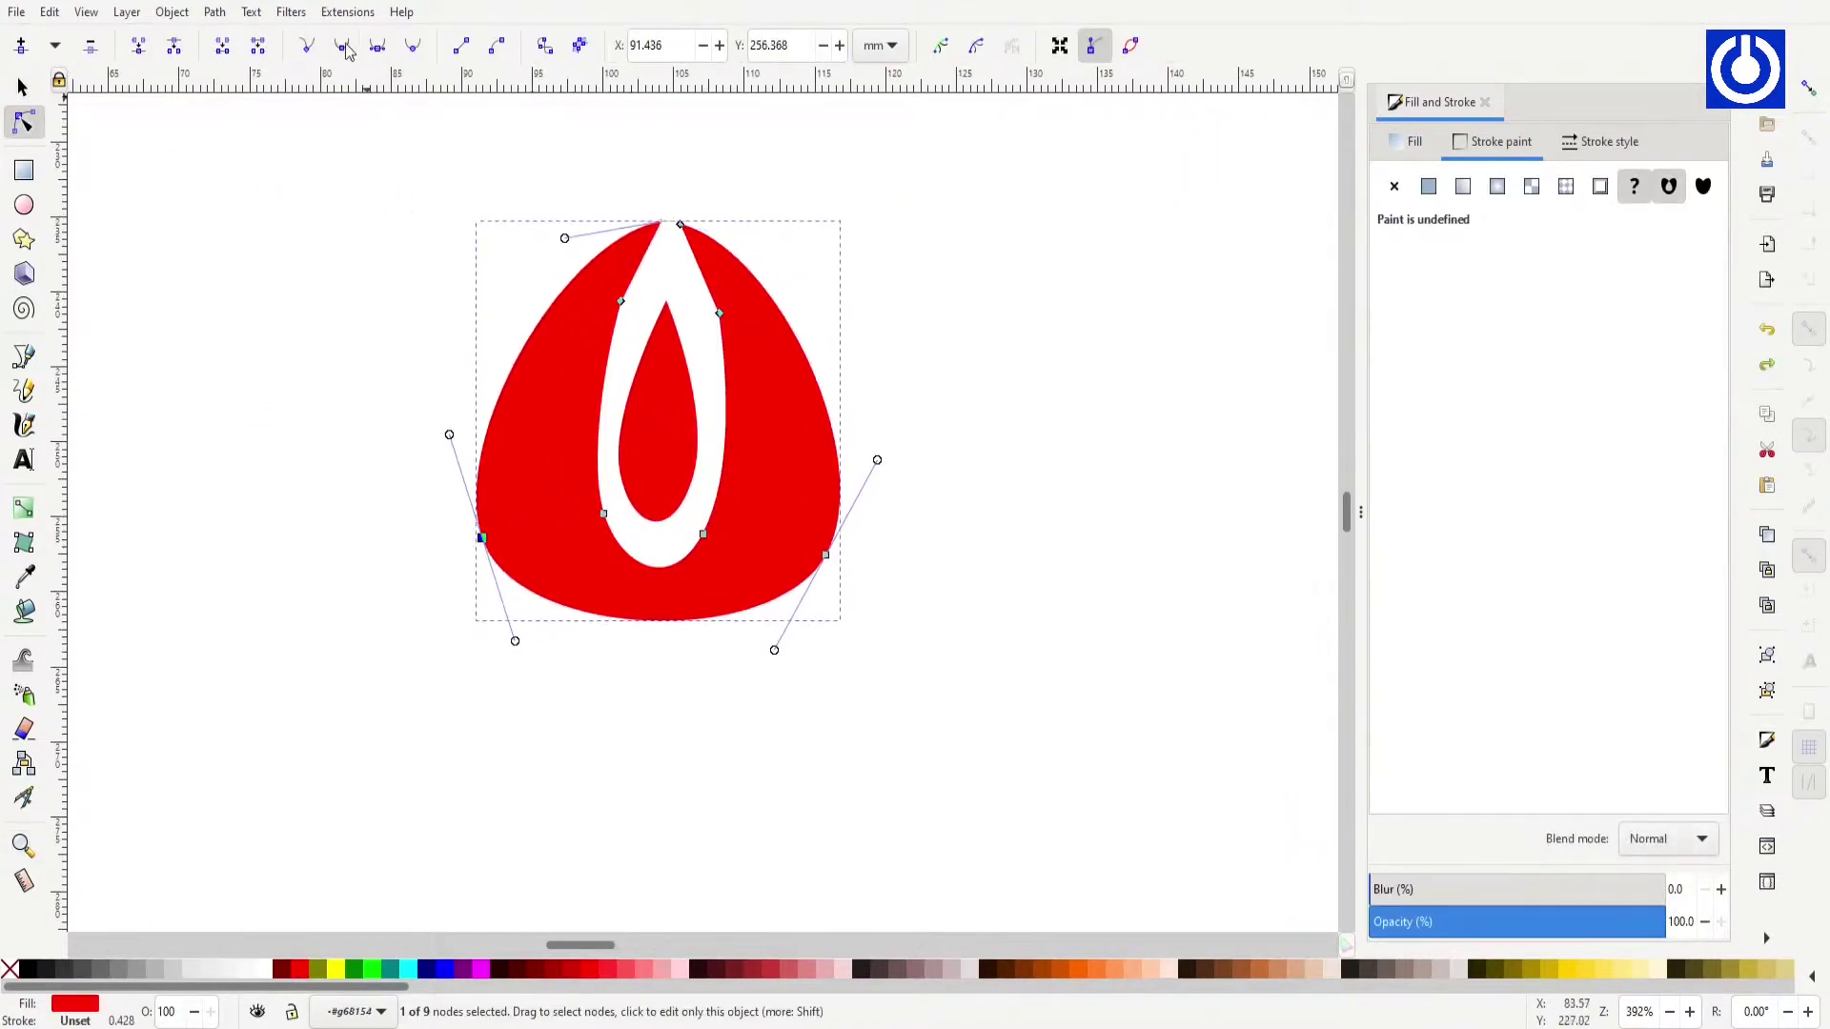
drag(773, 650, 734, 718)
drag(702, 534, 715, 543)
Step: Zoom in closer and sharpen the teardrop's tip upward
key(minus)
key(minus)
key(minus)
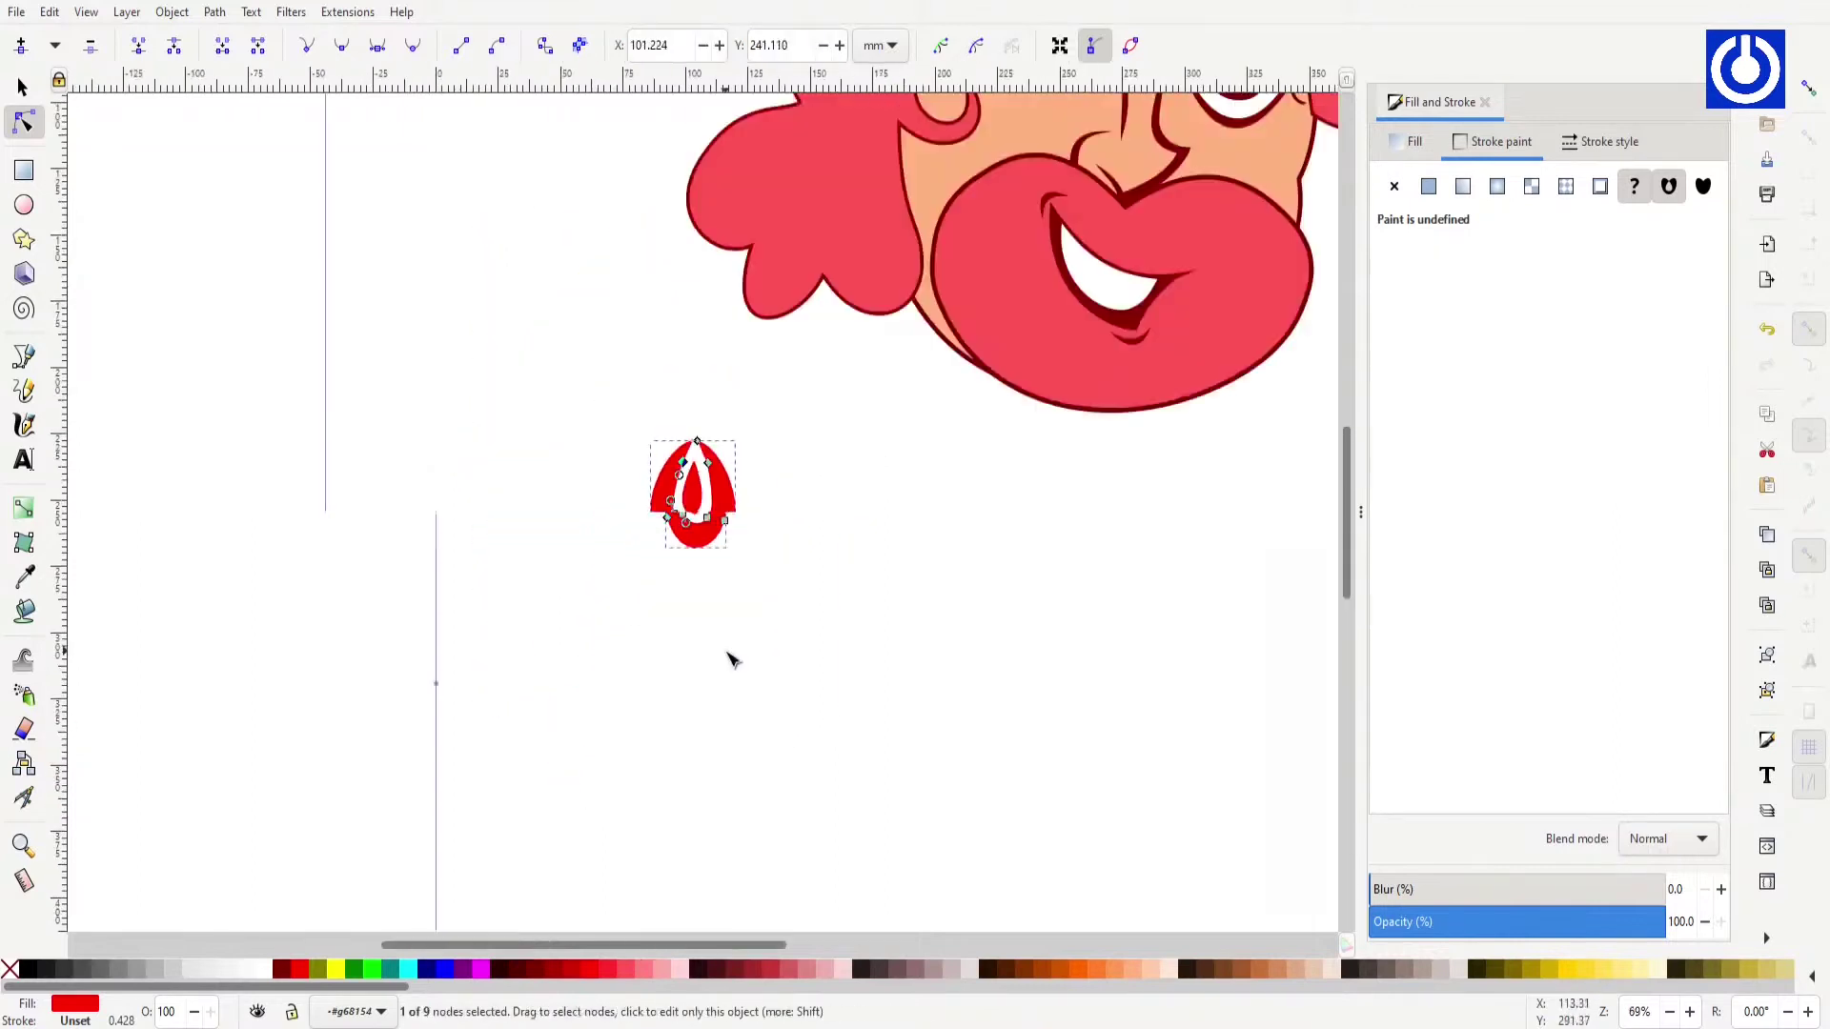
scroll(515, 534, right, 5)
key(z)
click(356, 510)
drag(592, 457, 645, 518)
key(n)
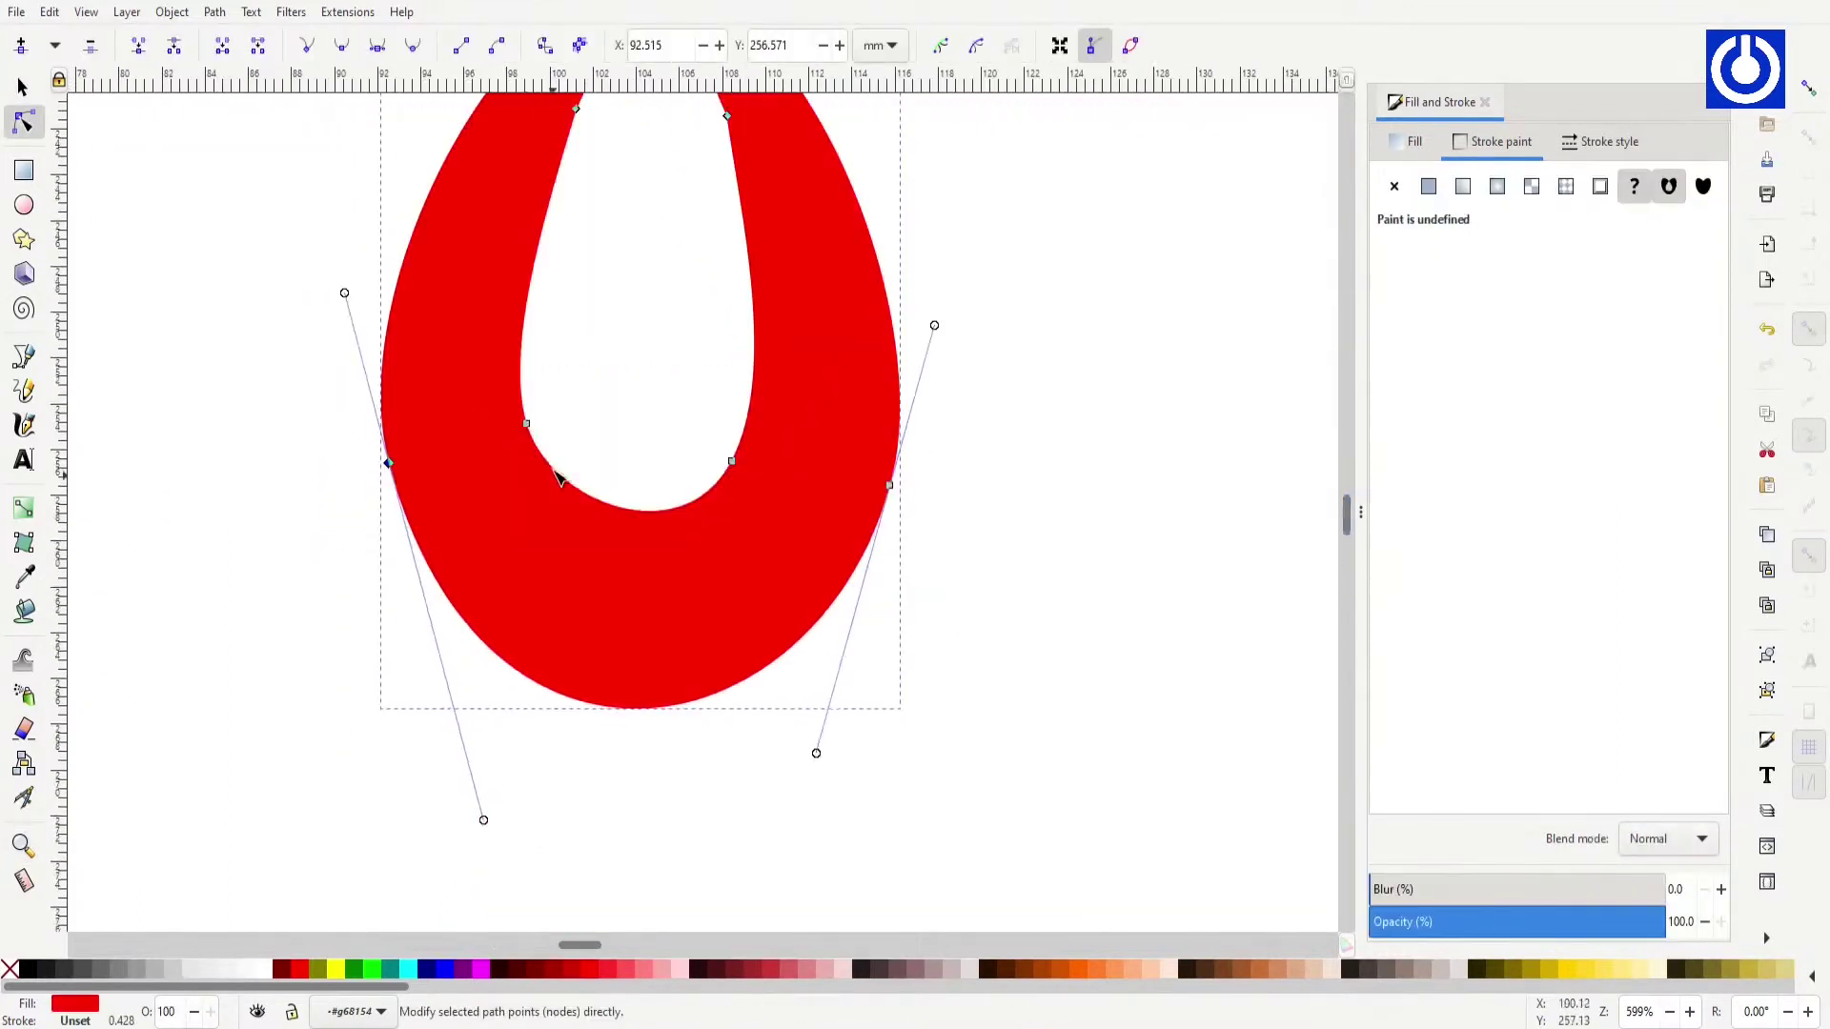
scroll(559, 478, up, 10)
mouse_move(633, 356)
mouse_down()
mouse_move(654, 345)
mouse_move(744, 727)
mouse_up()
click(672, 498)
Step: Fill the narrow bar at the teardrop's base dark red
scroll(755, 441, up, 3)
scroll(680, 850, down, 4)
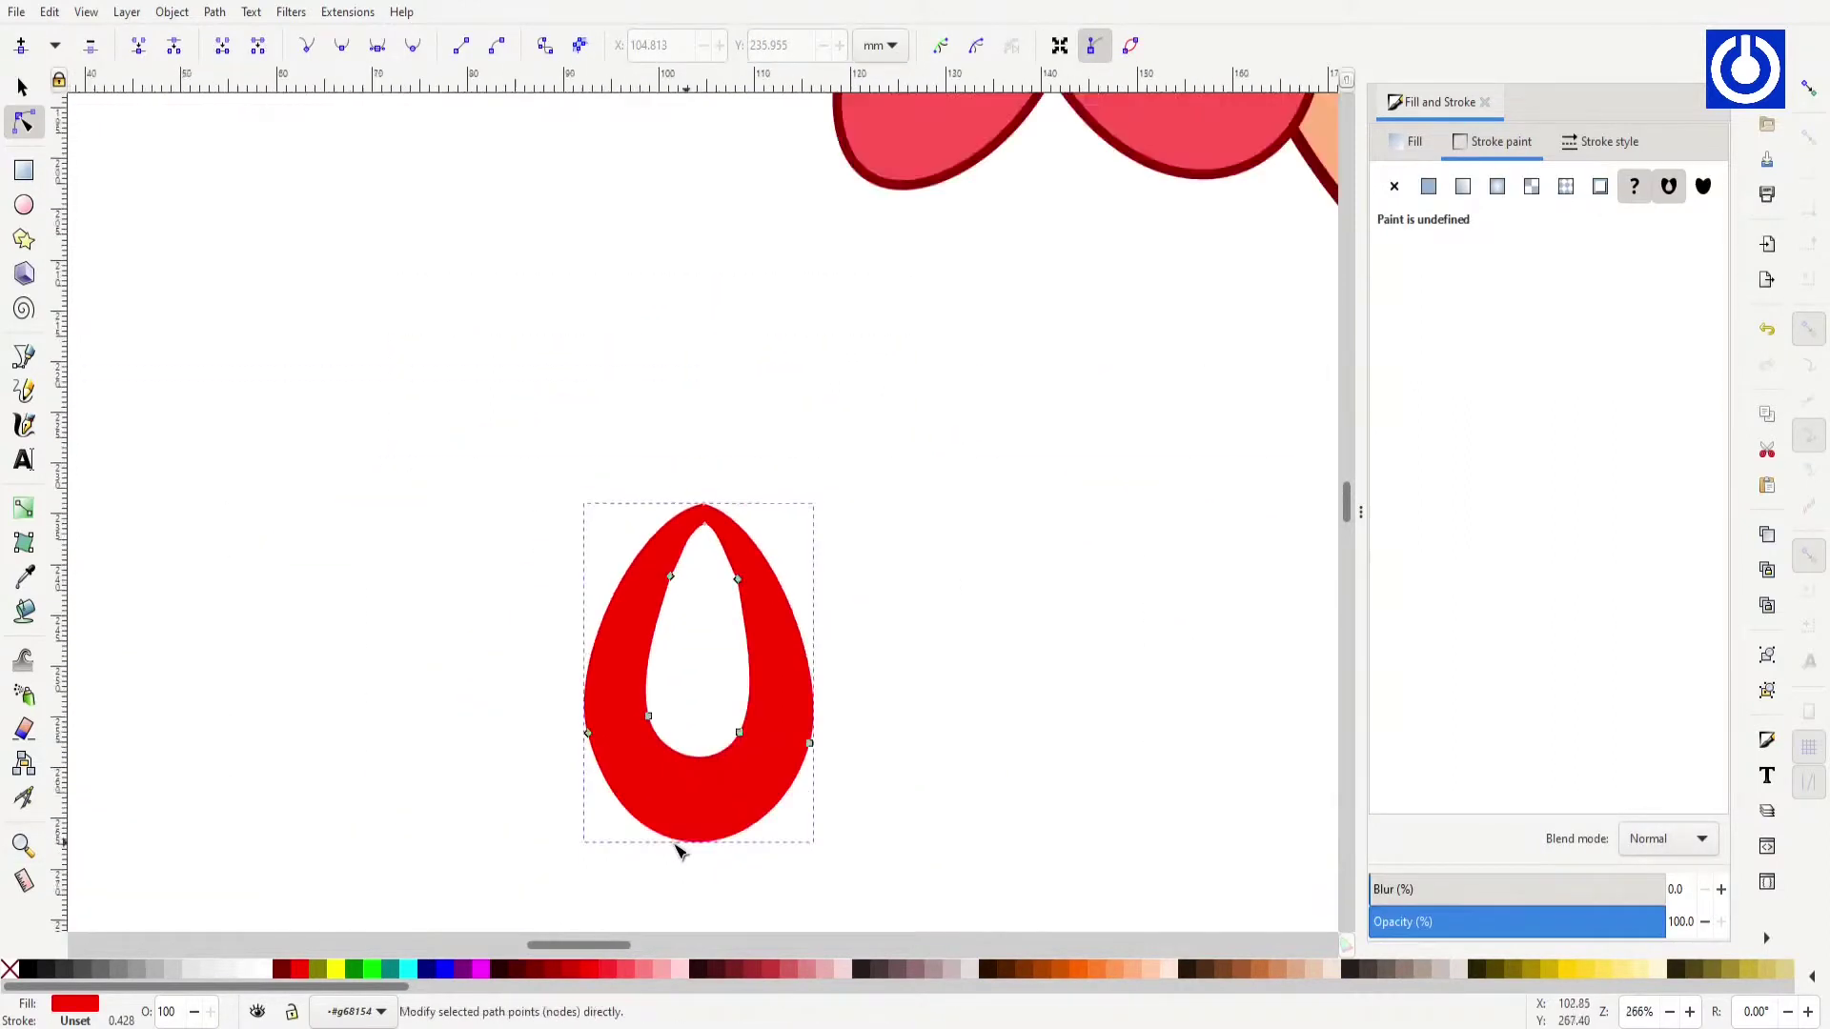
scroll(679, 851, down, 3)
key(z)
click(449, 651)
key(s)
click(698, 667)
click(549, 969)
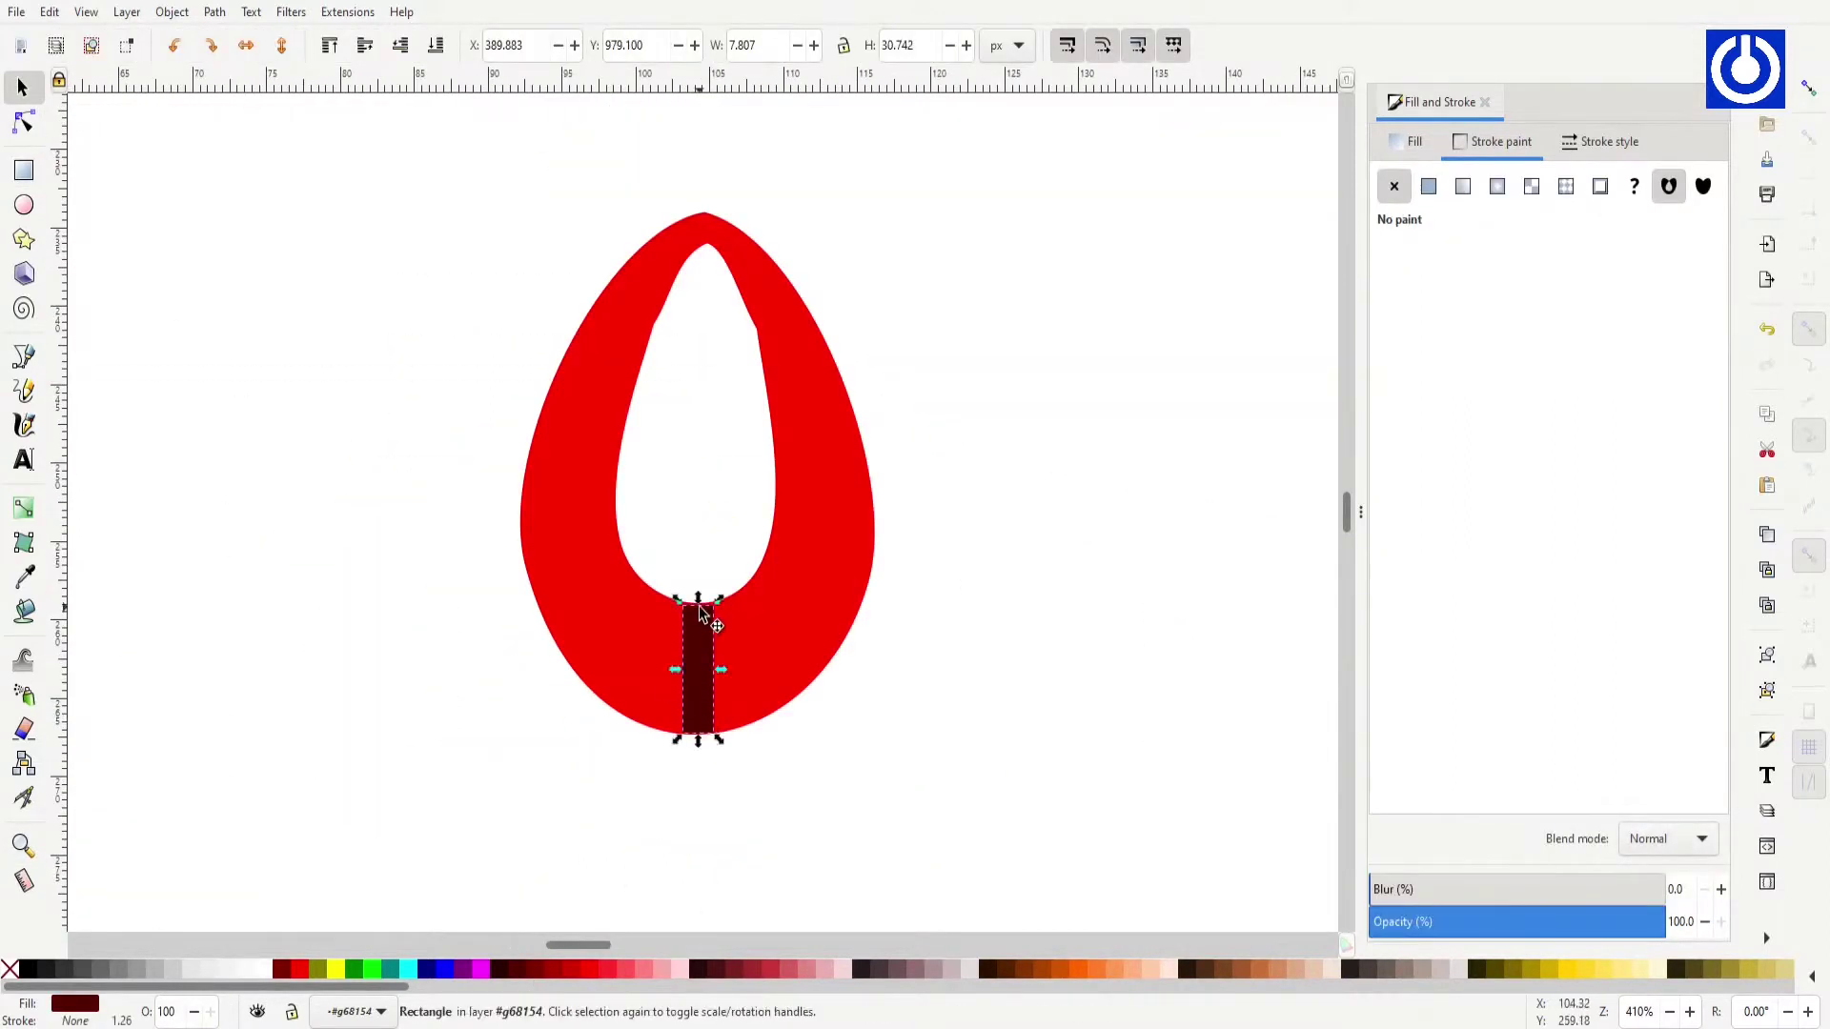
Step: Rotate and mirror the dark bars into position across the earring
drag(797, 707, 850, 668)
drag(791, 653, 826, 634)
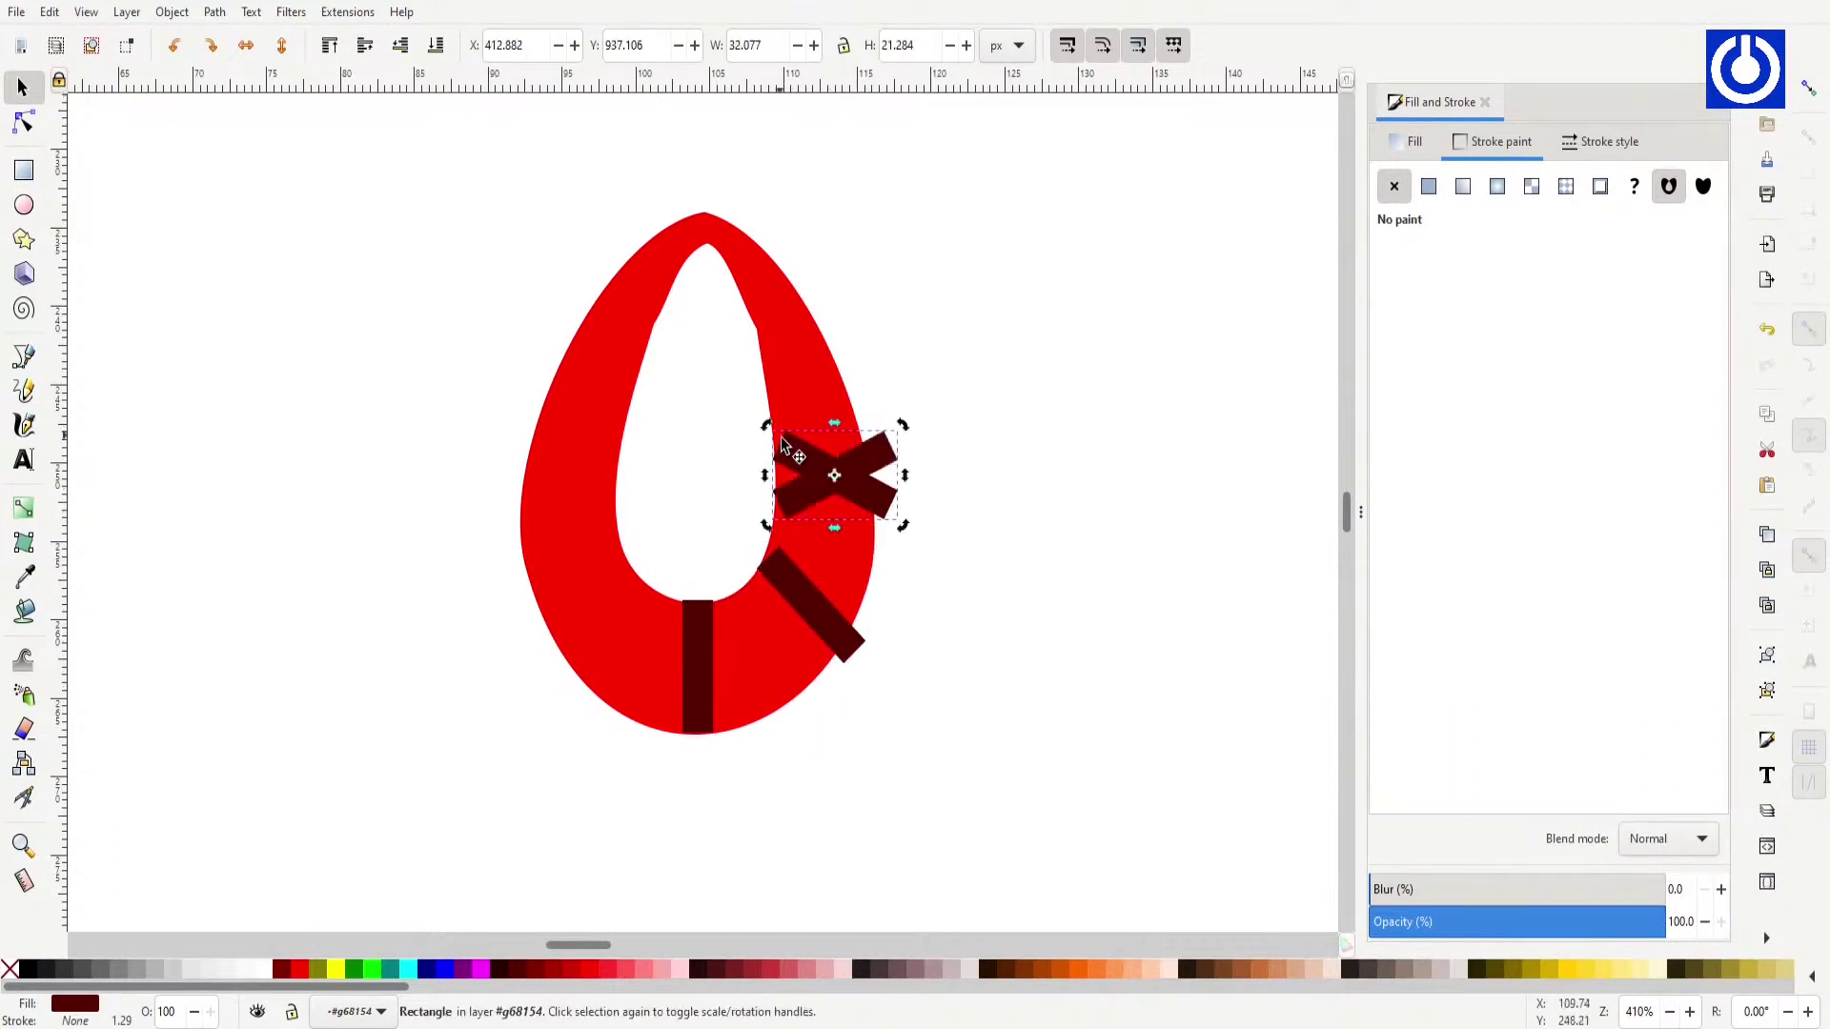
key(ctrl+z)
drag(560, 595, 572, 589)
scroll(644, 585, up, 2)
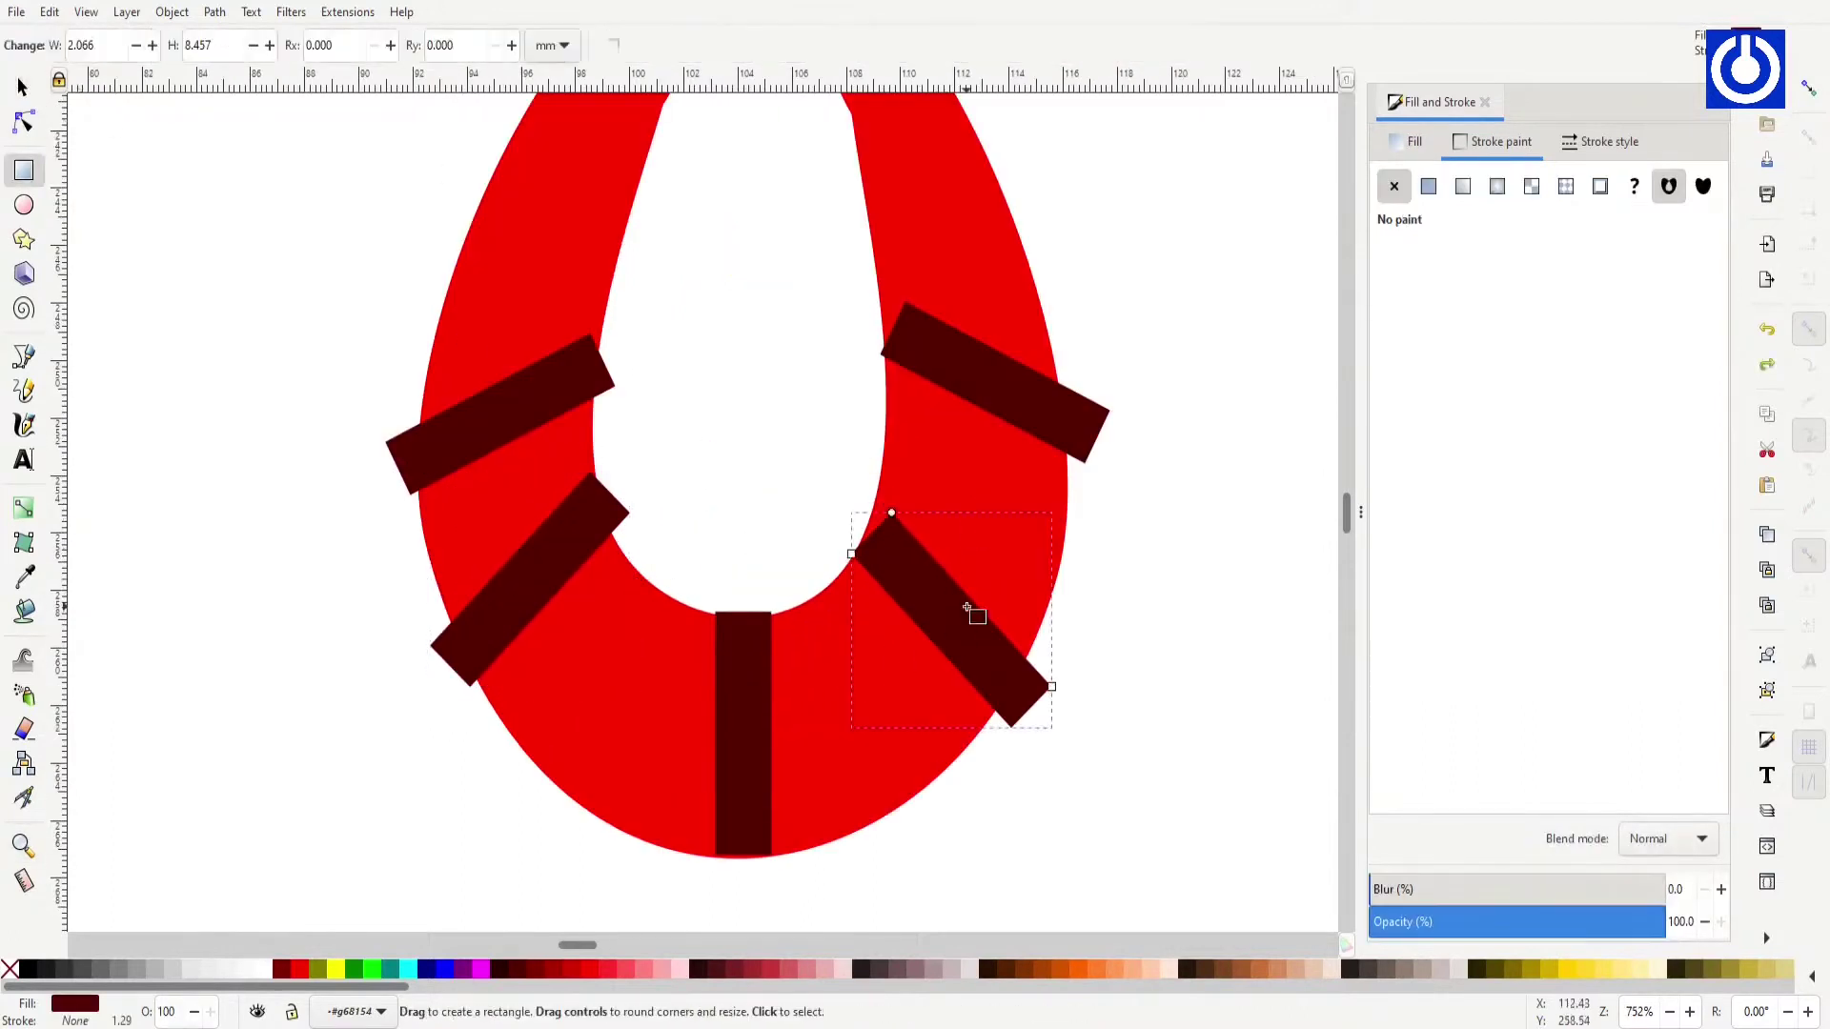
key(Escape)
Step: Drag the bars' corner nodes so each bar's ends sit inside the earring edge
key(n)
click(556, 395)
drag(387, 441, 420, 414)
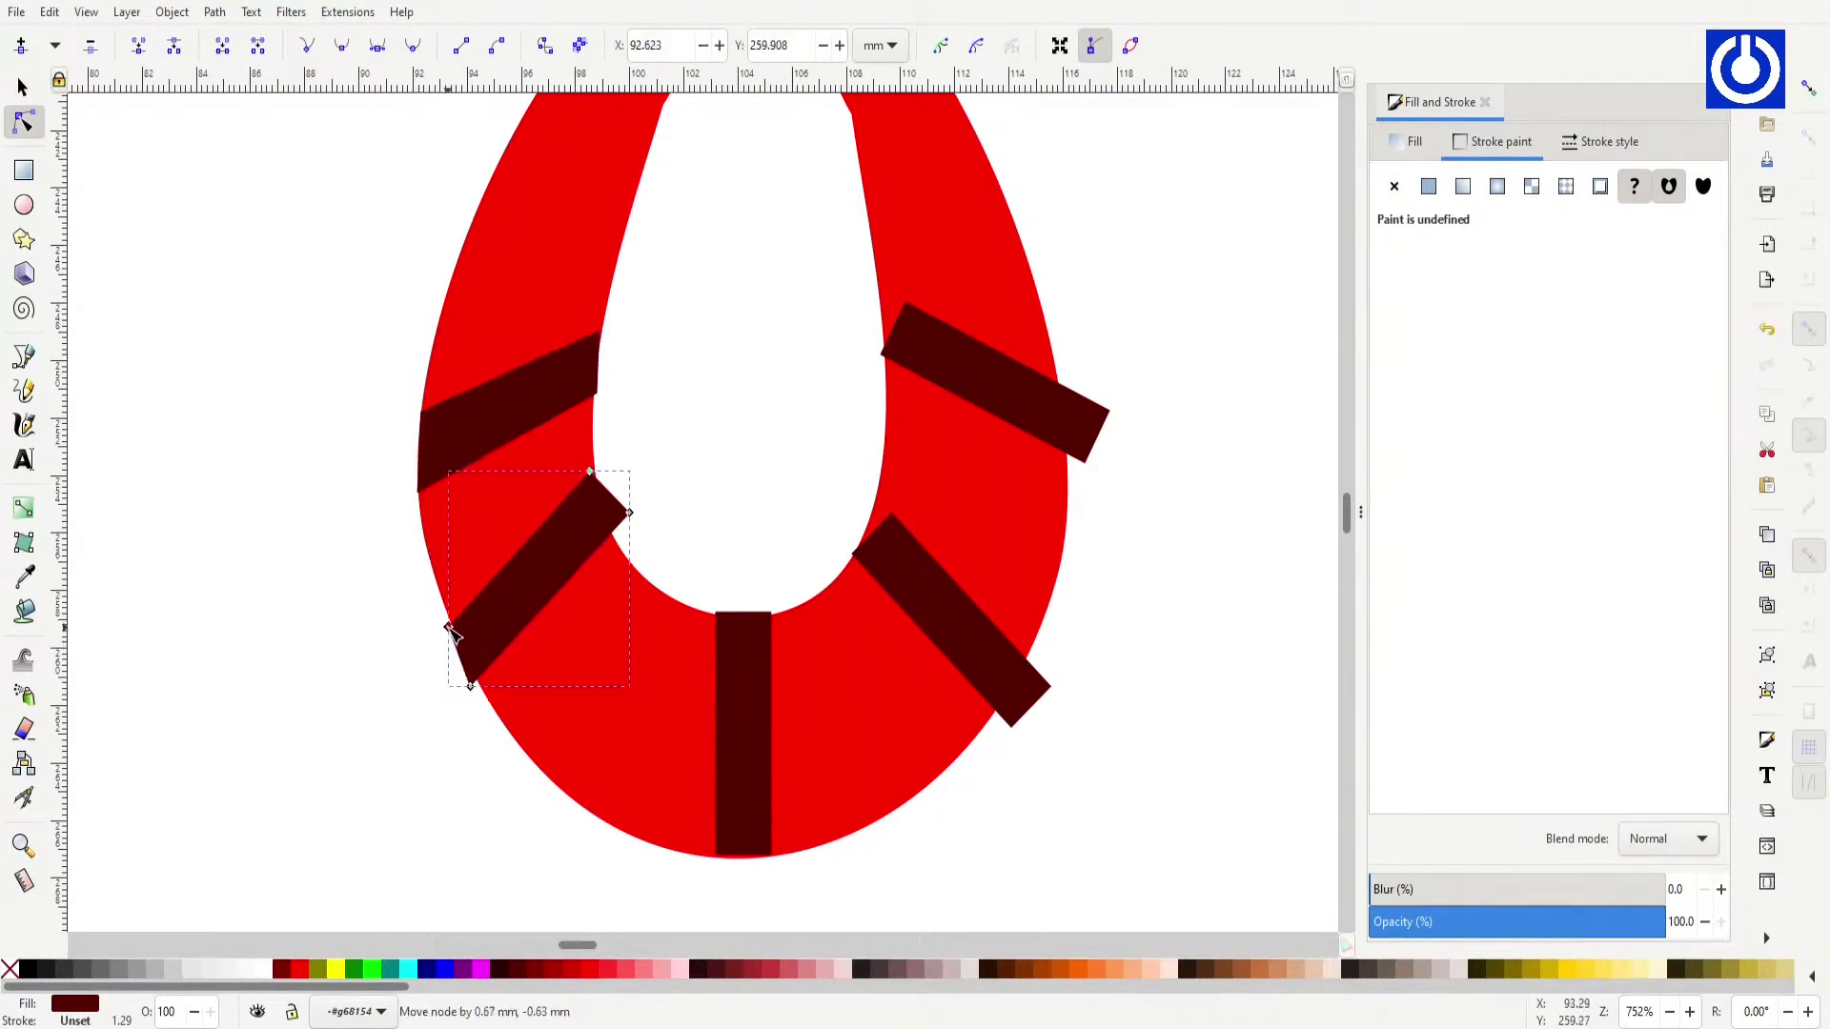
drag(1109, 412, 1051, 360)
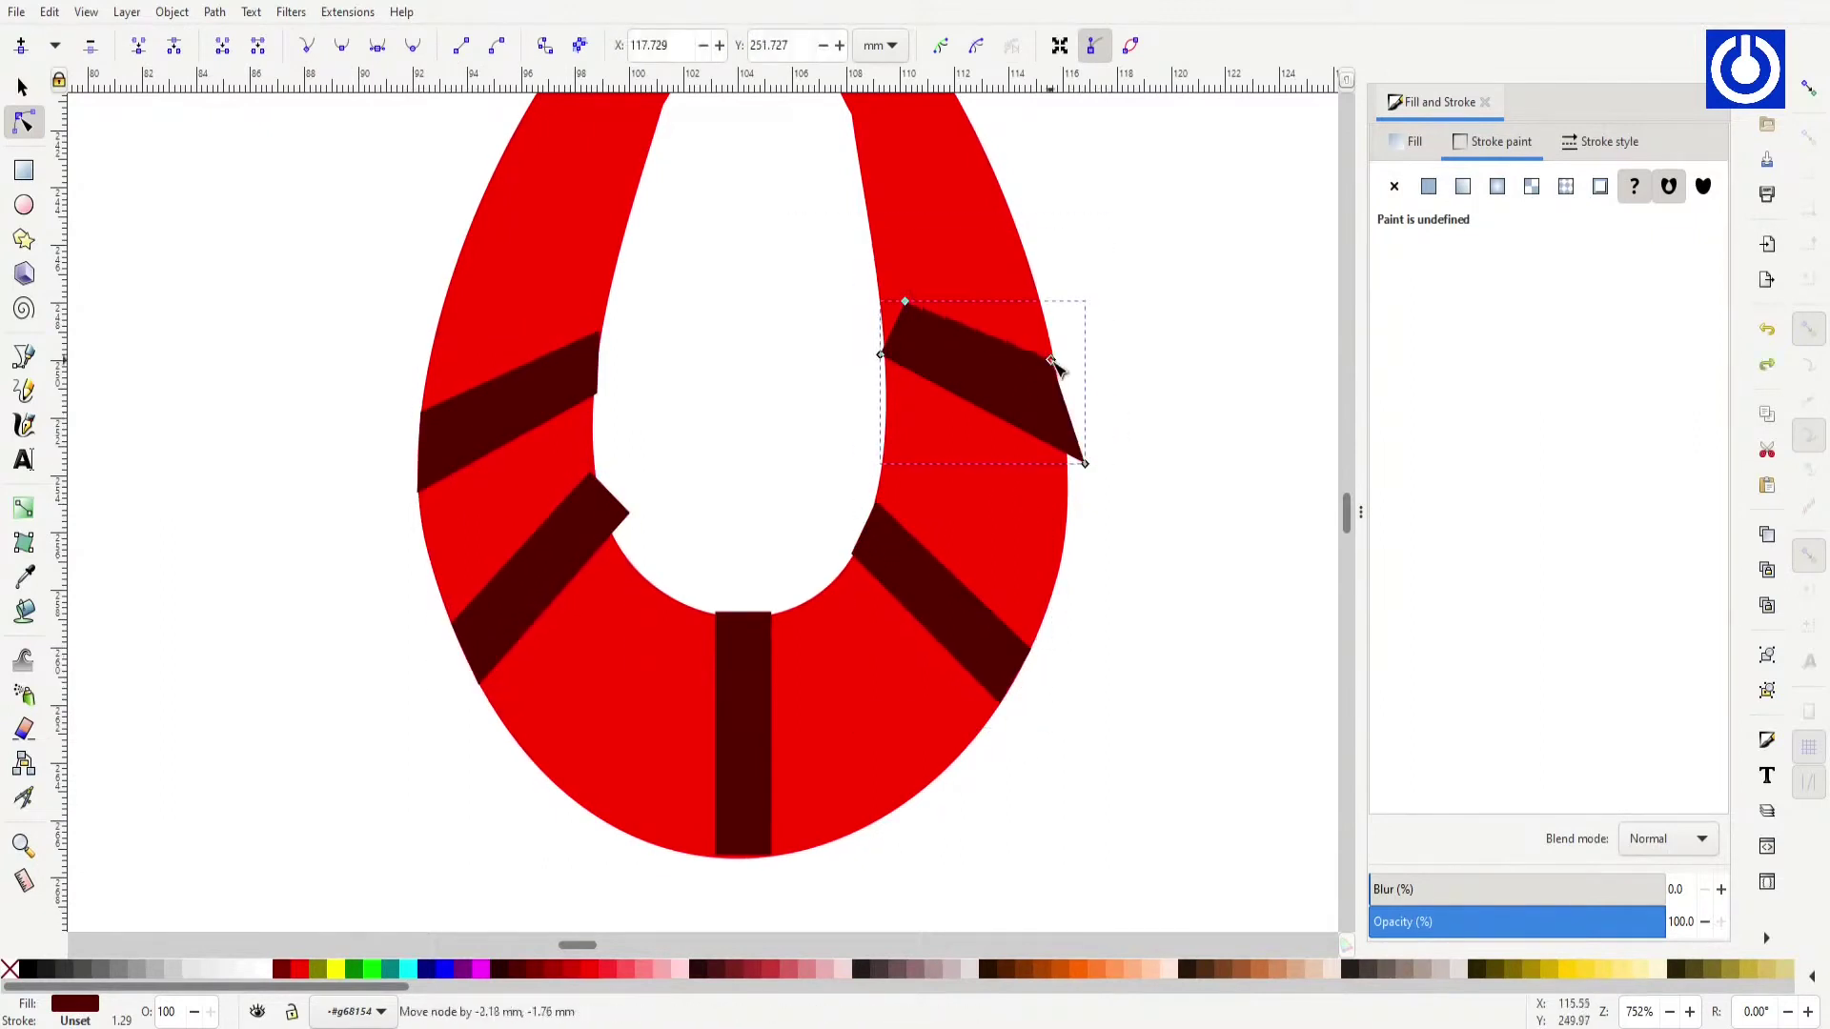
drag(493, 393, 503, 319)
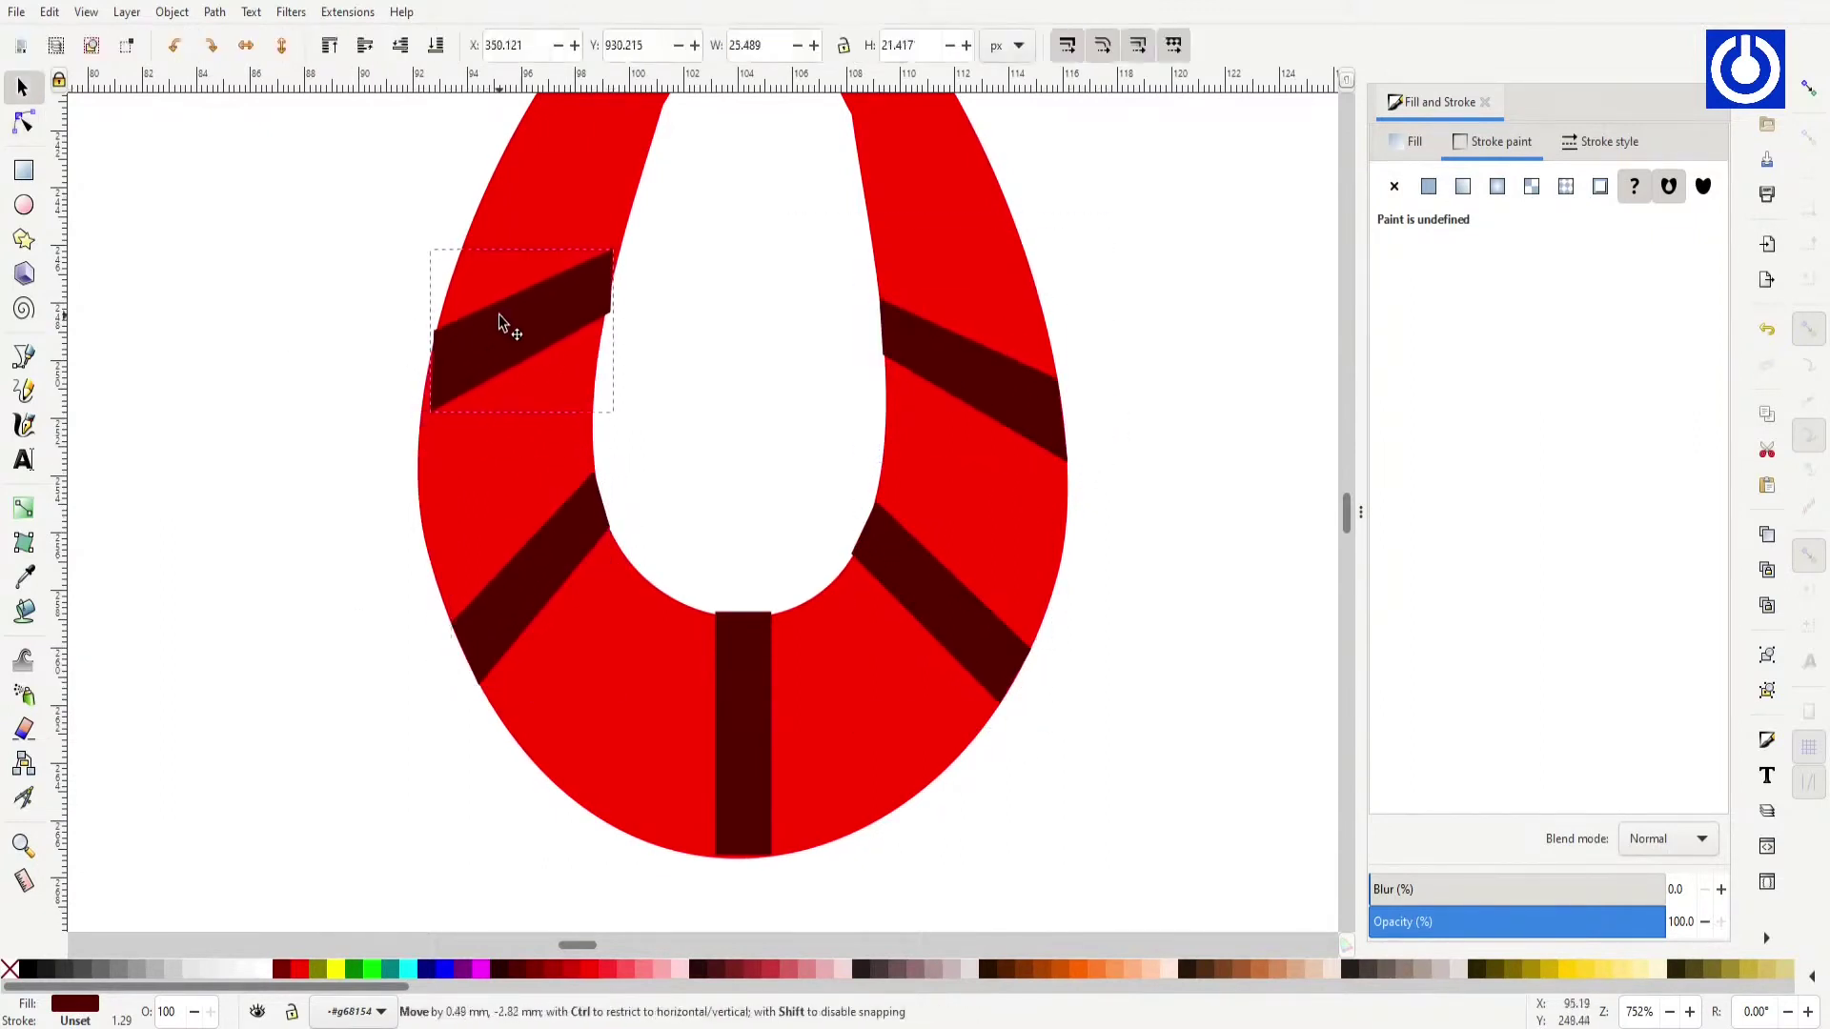
scroll(285, 477, down, 7)
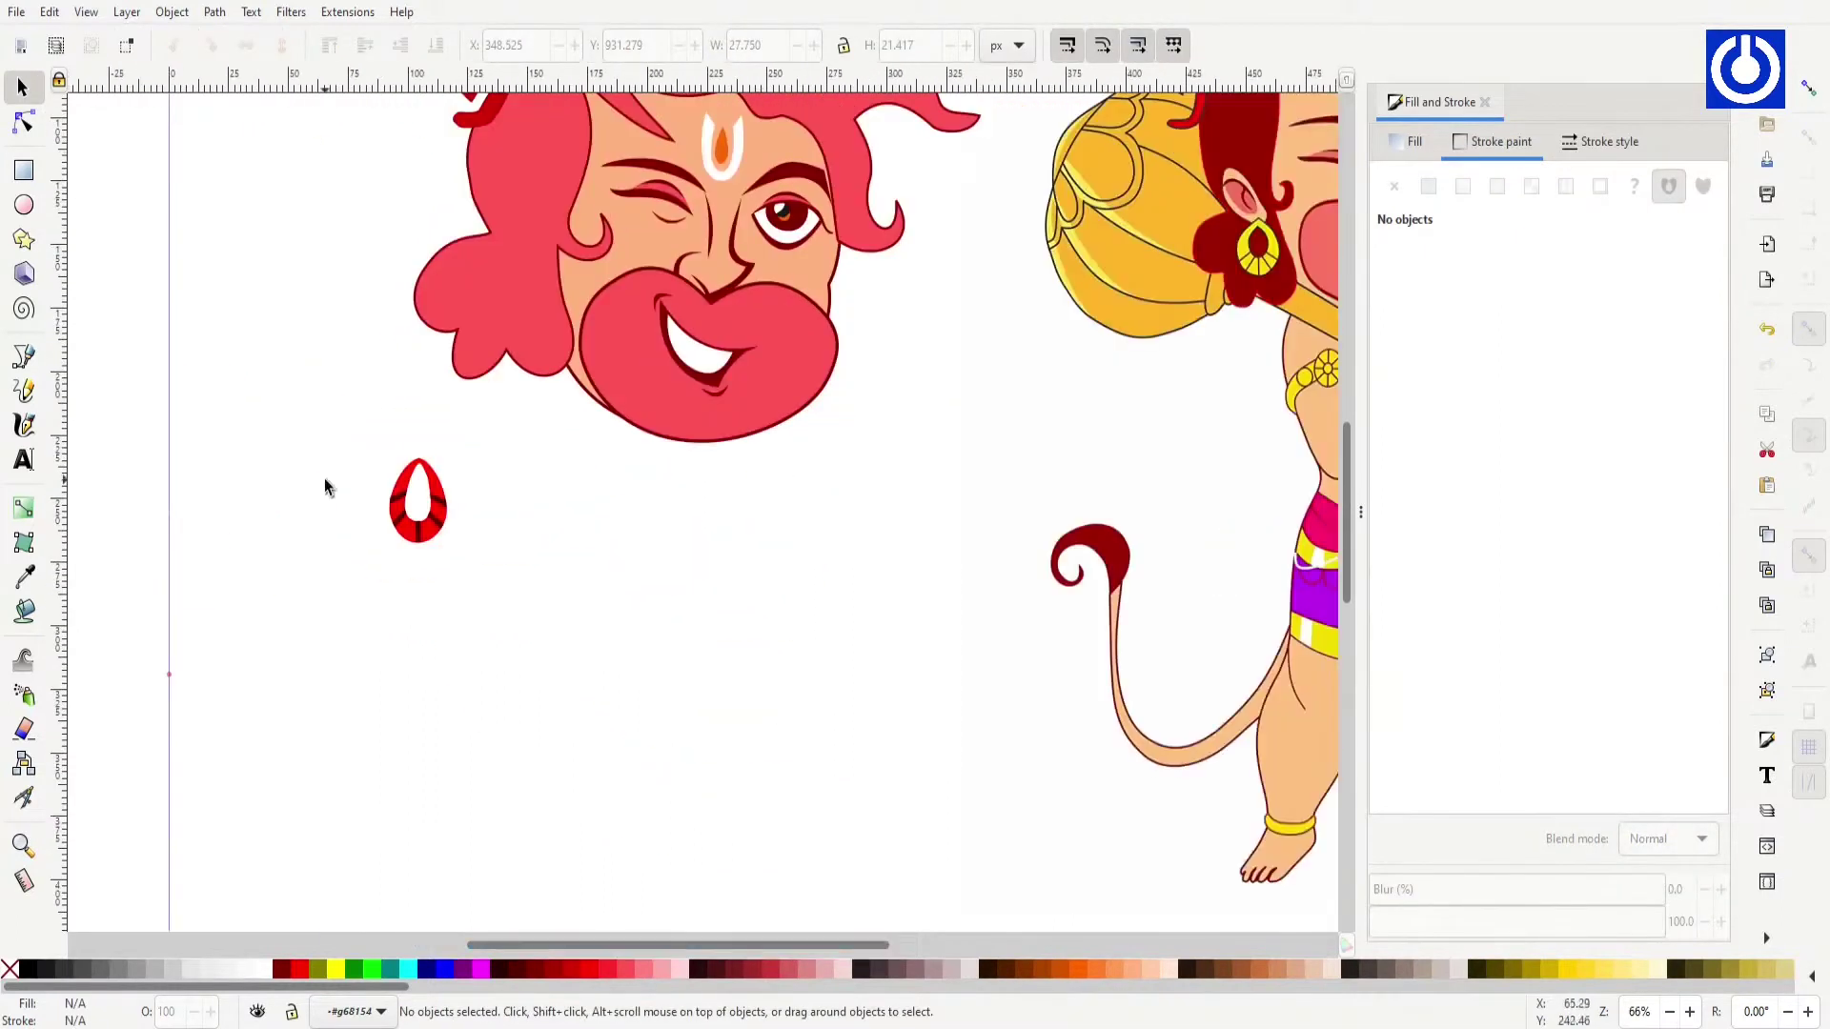
Step: Draw an ellipse beside the earring and reshape its path into an egg-shaped ear
key(s)
key(e)
drag(509, 521, 626, 657)
key(s)
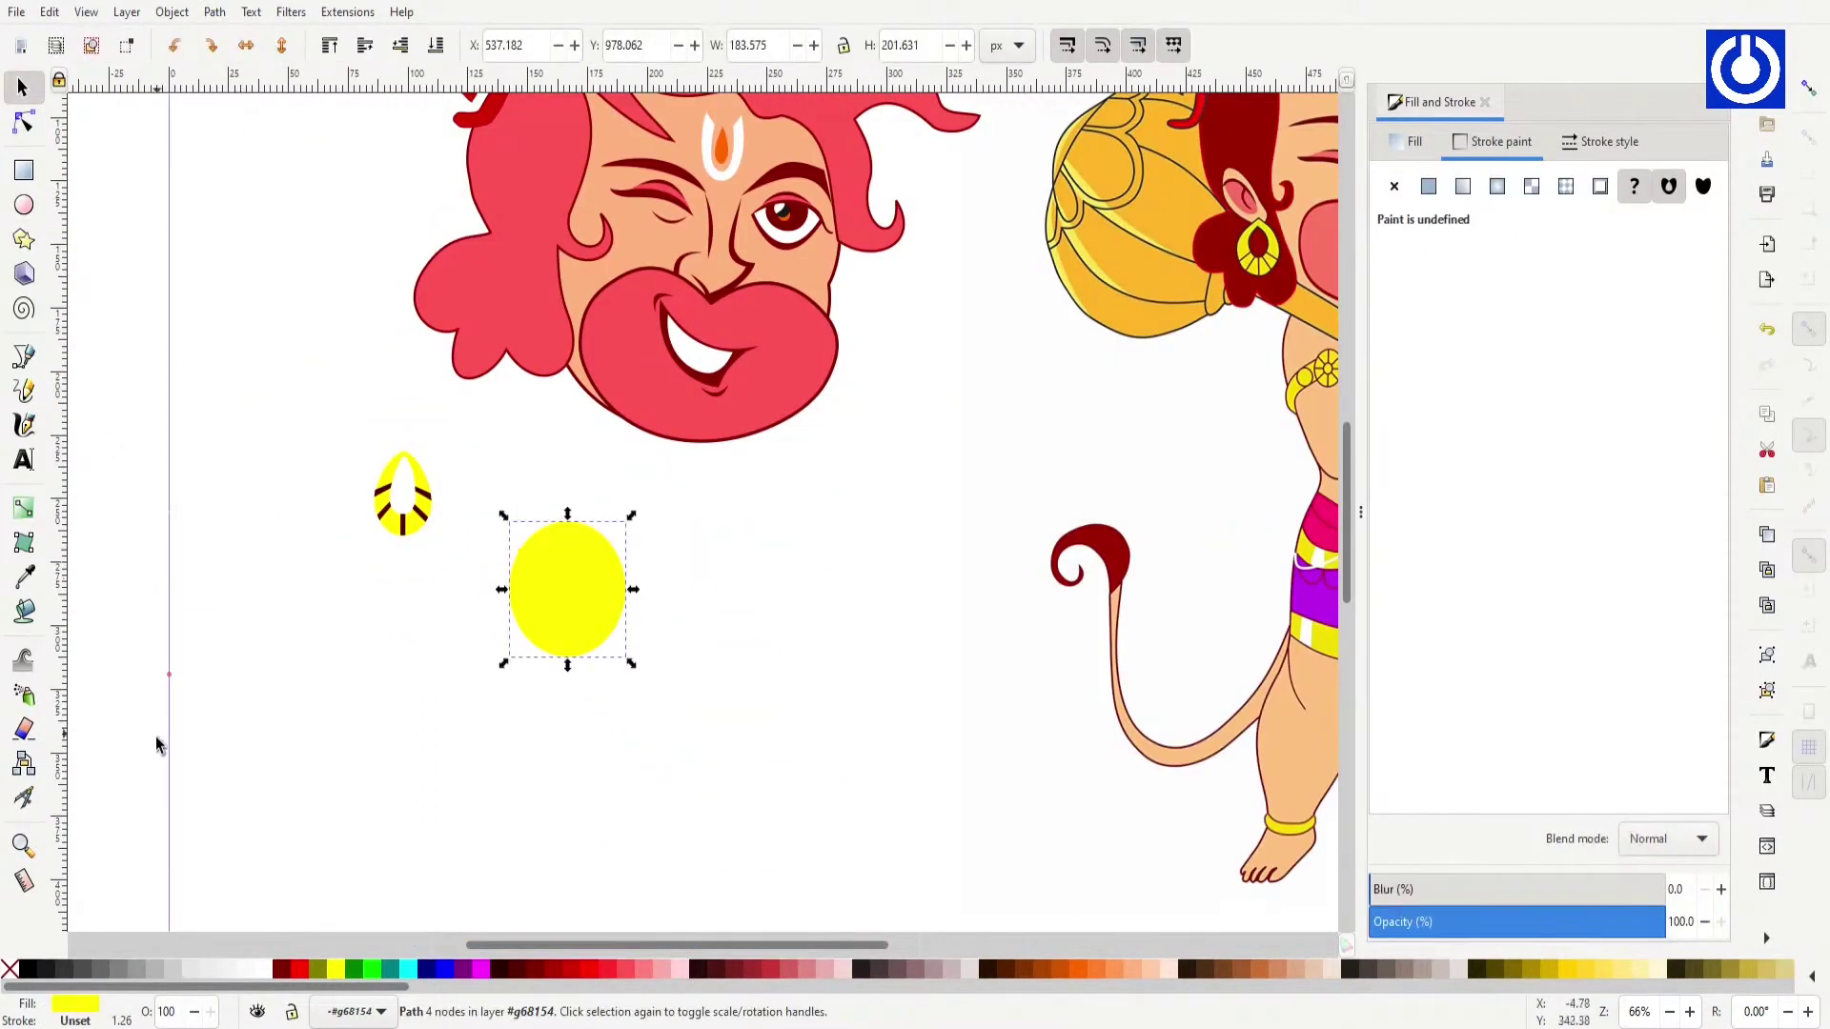
key(ctrl+shift+v)
key(n)
drag(571, 521, 546, 521)
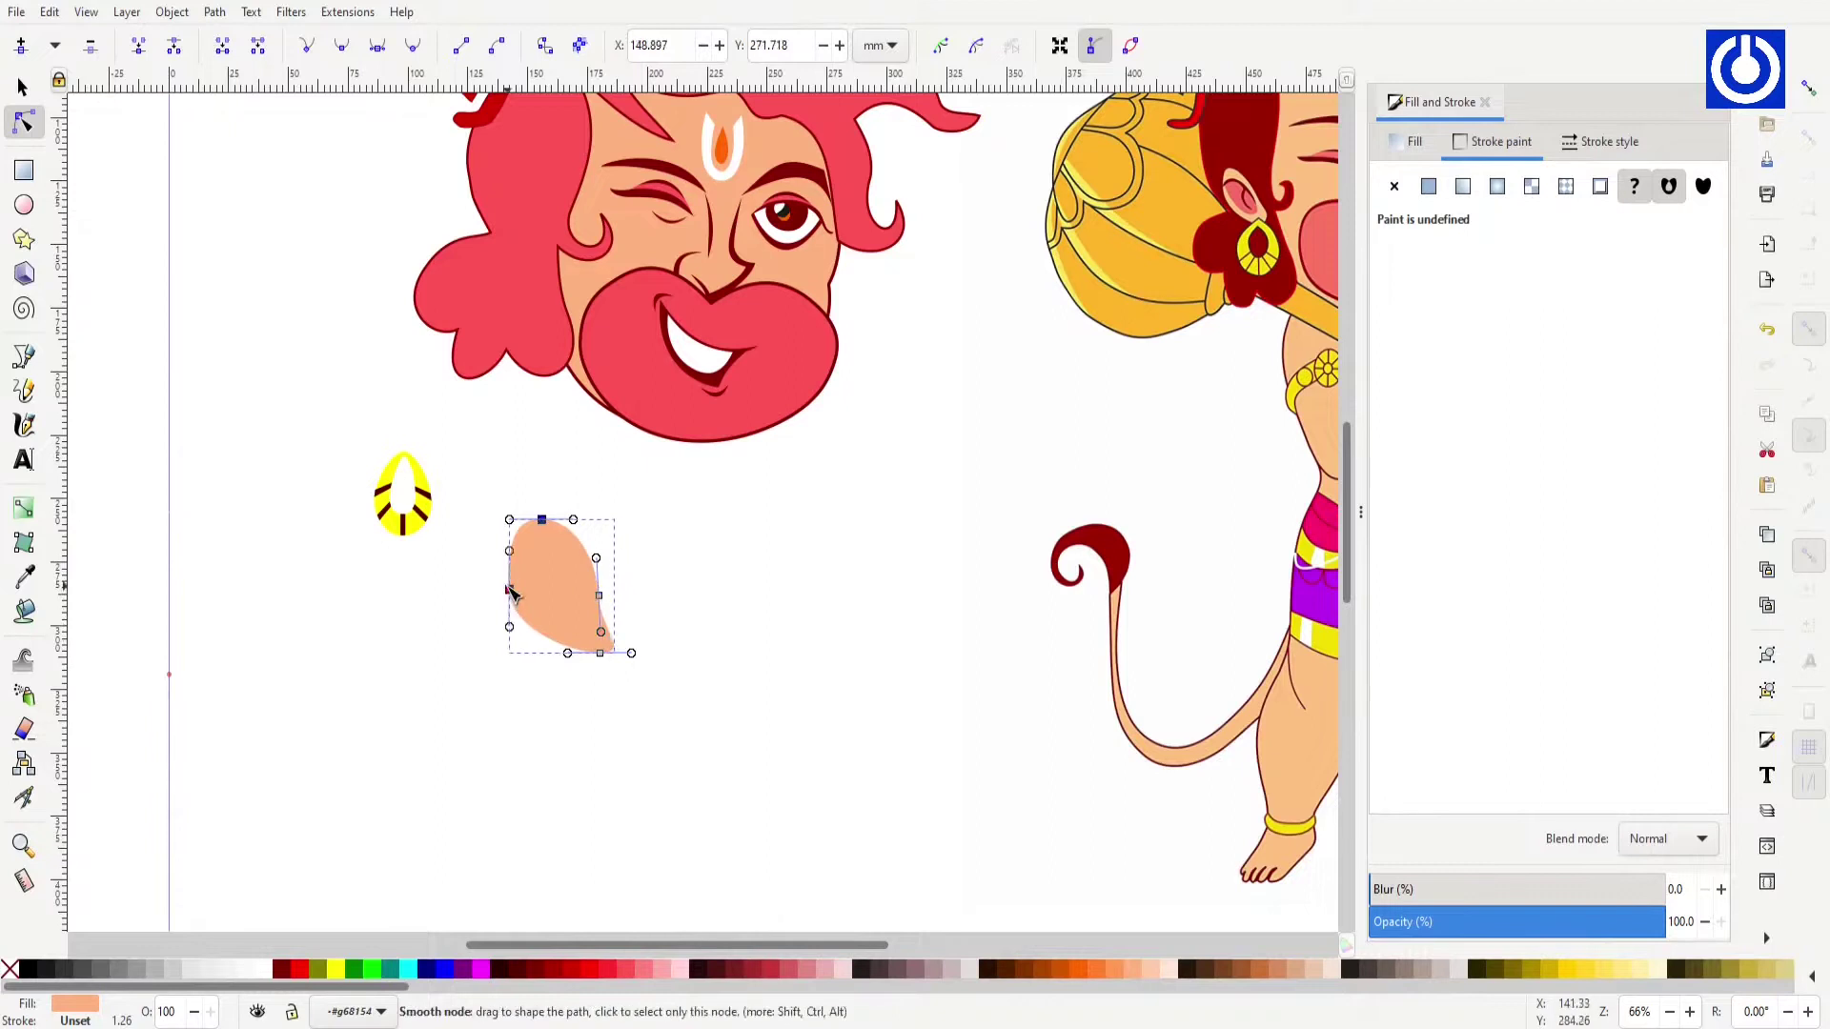
key(s)
Step: Position the dark curve, yellow earring and red inner shape around the peach ear
drag(545, 584, 463, 619)
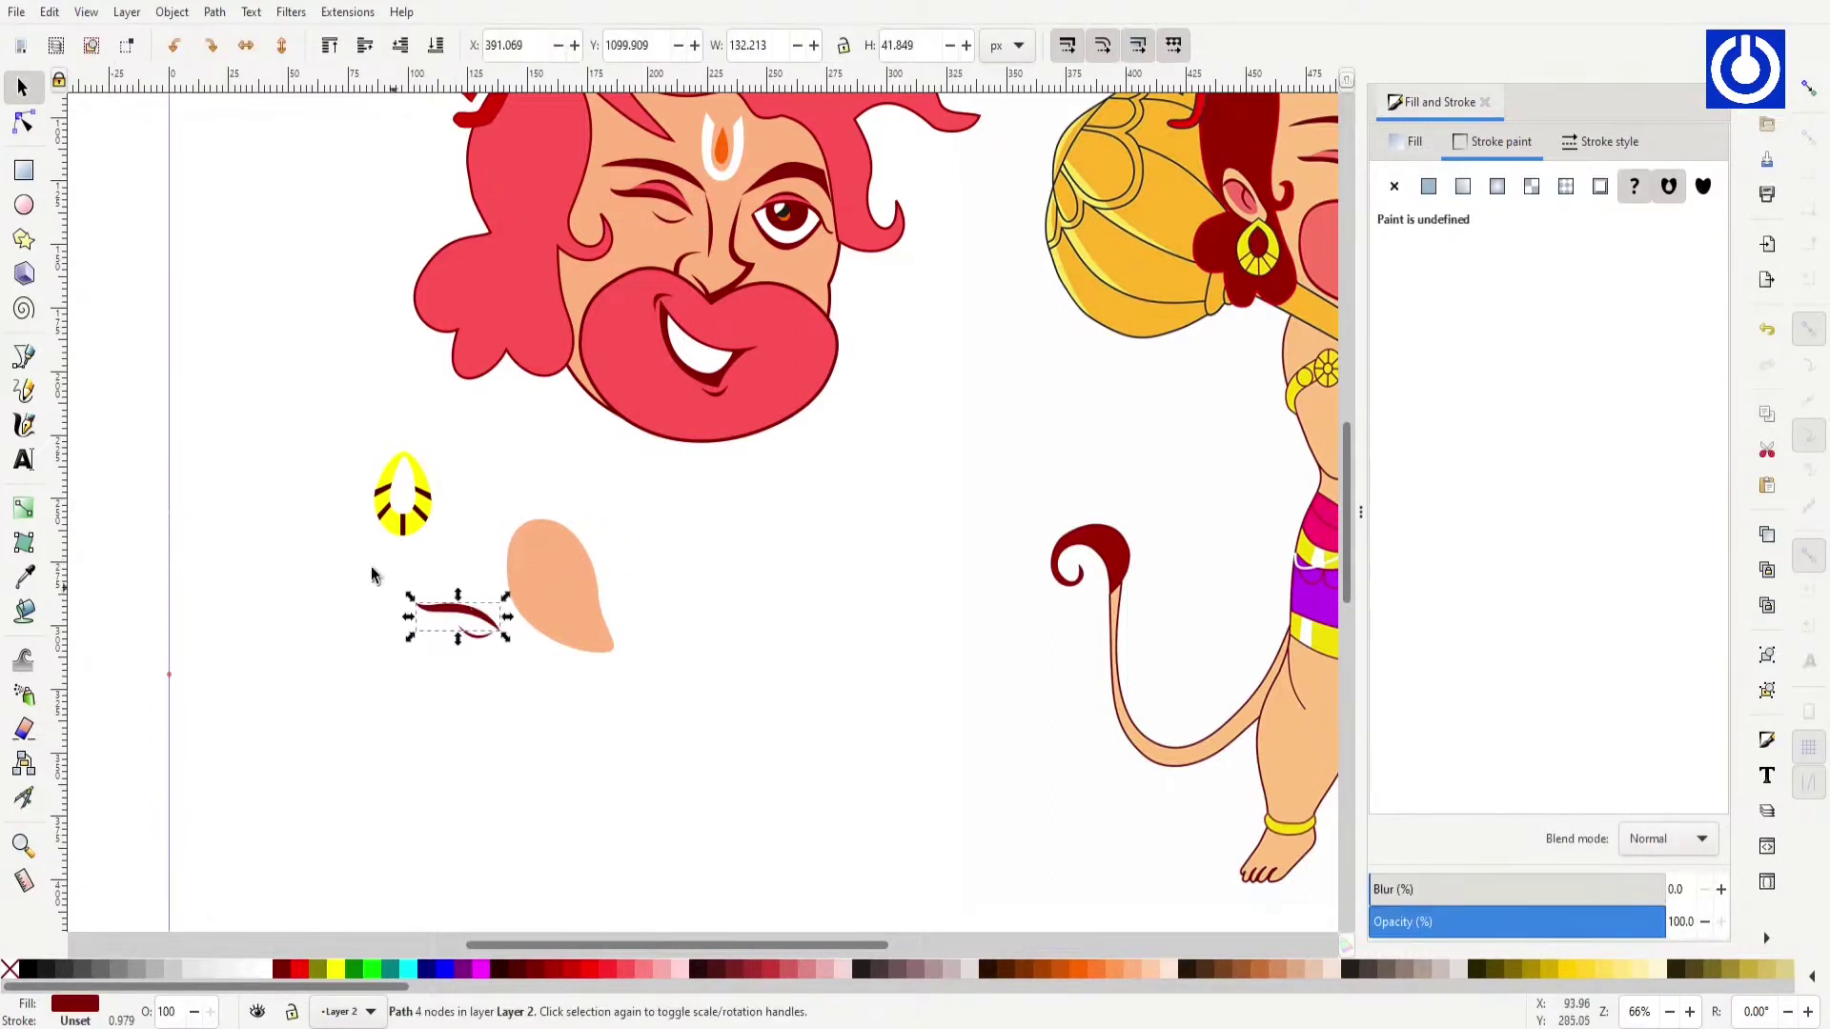
drag(425, 519, 412, 507)
drag(448, 605, 544, 572)
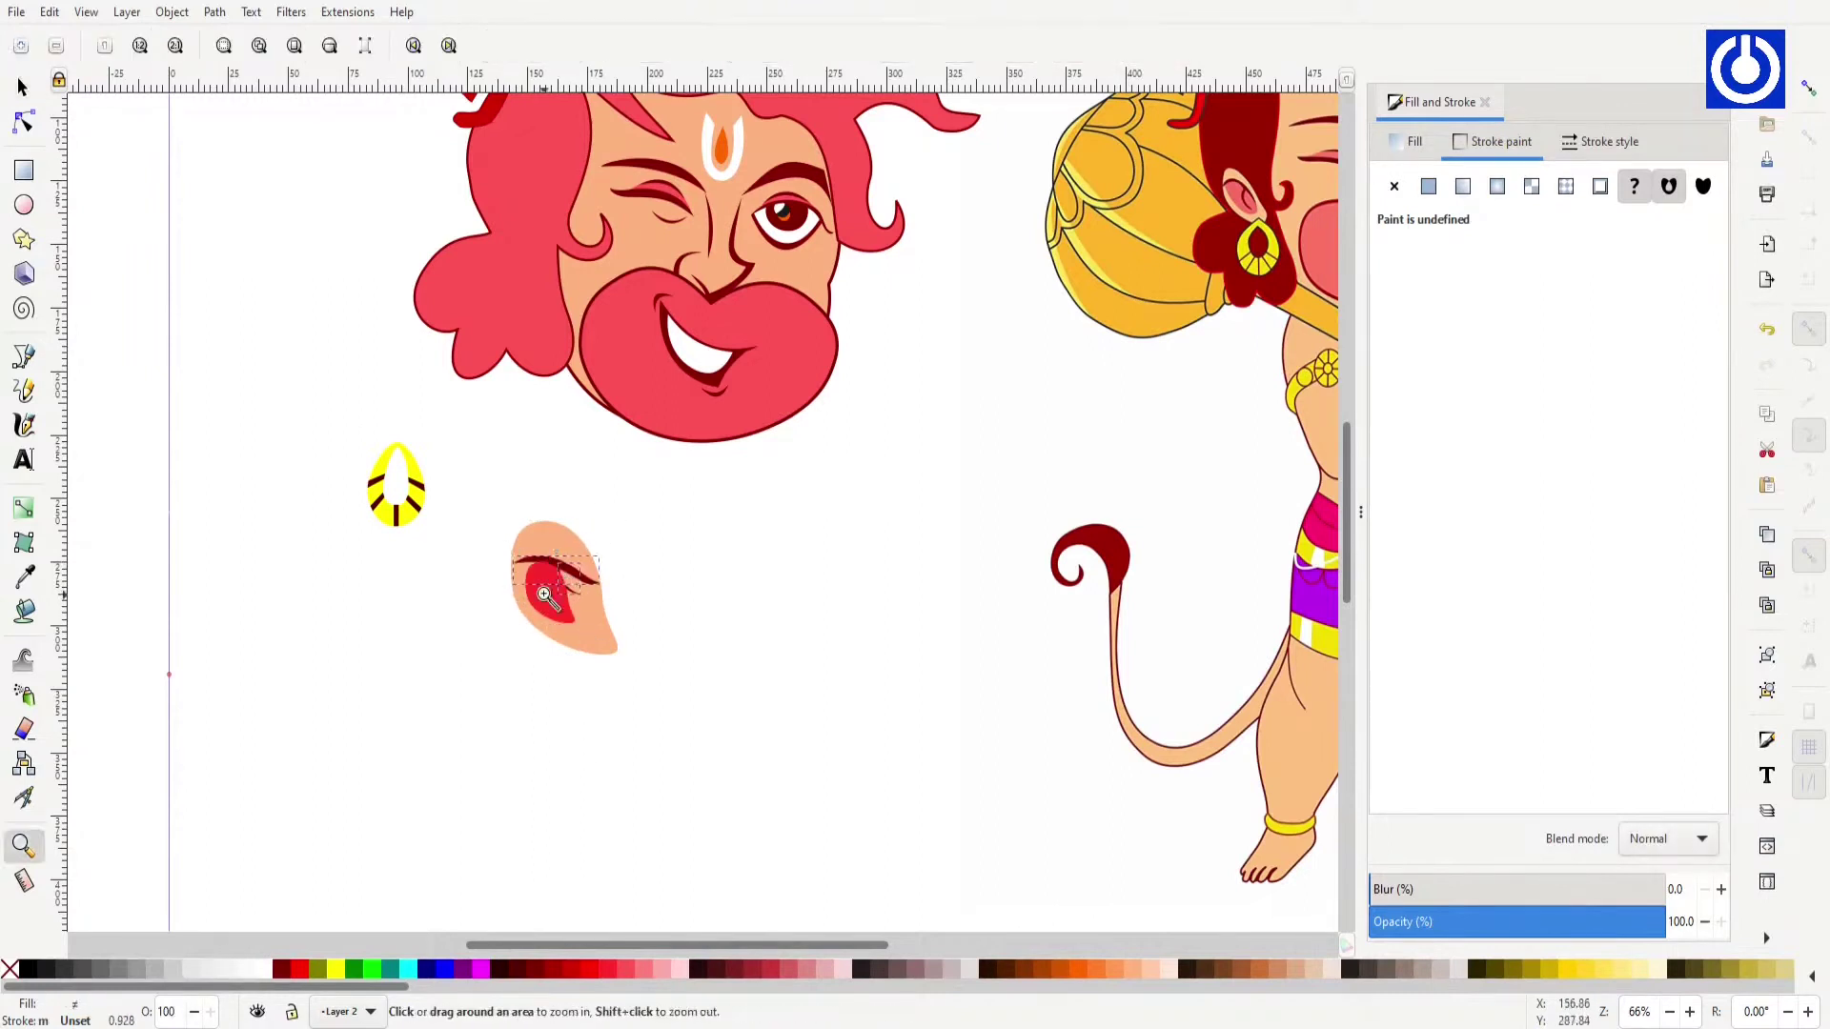
scroll(544, 576, up, 5)
drag(774, 655, 758, 614)
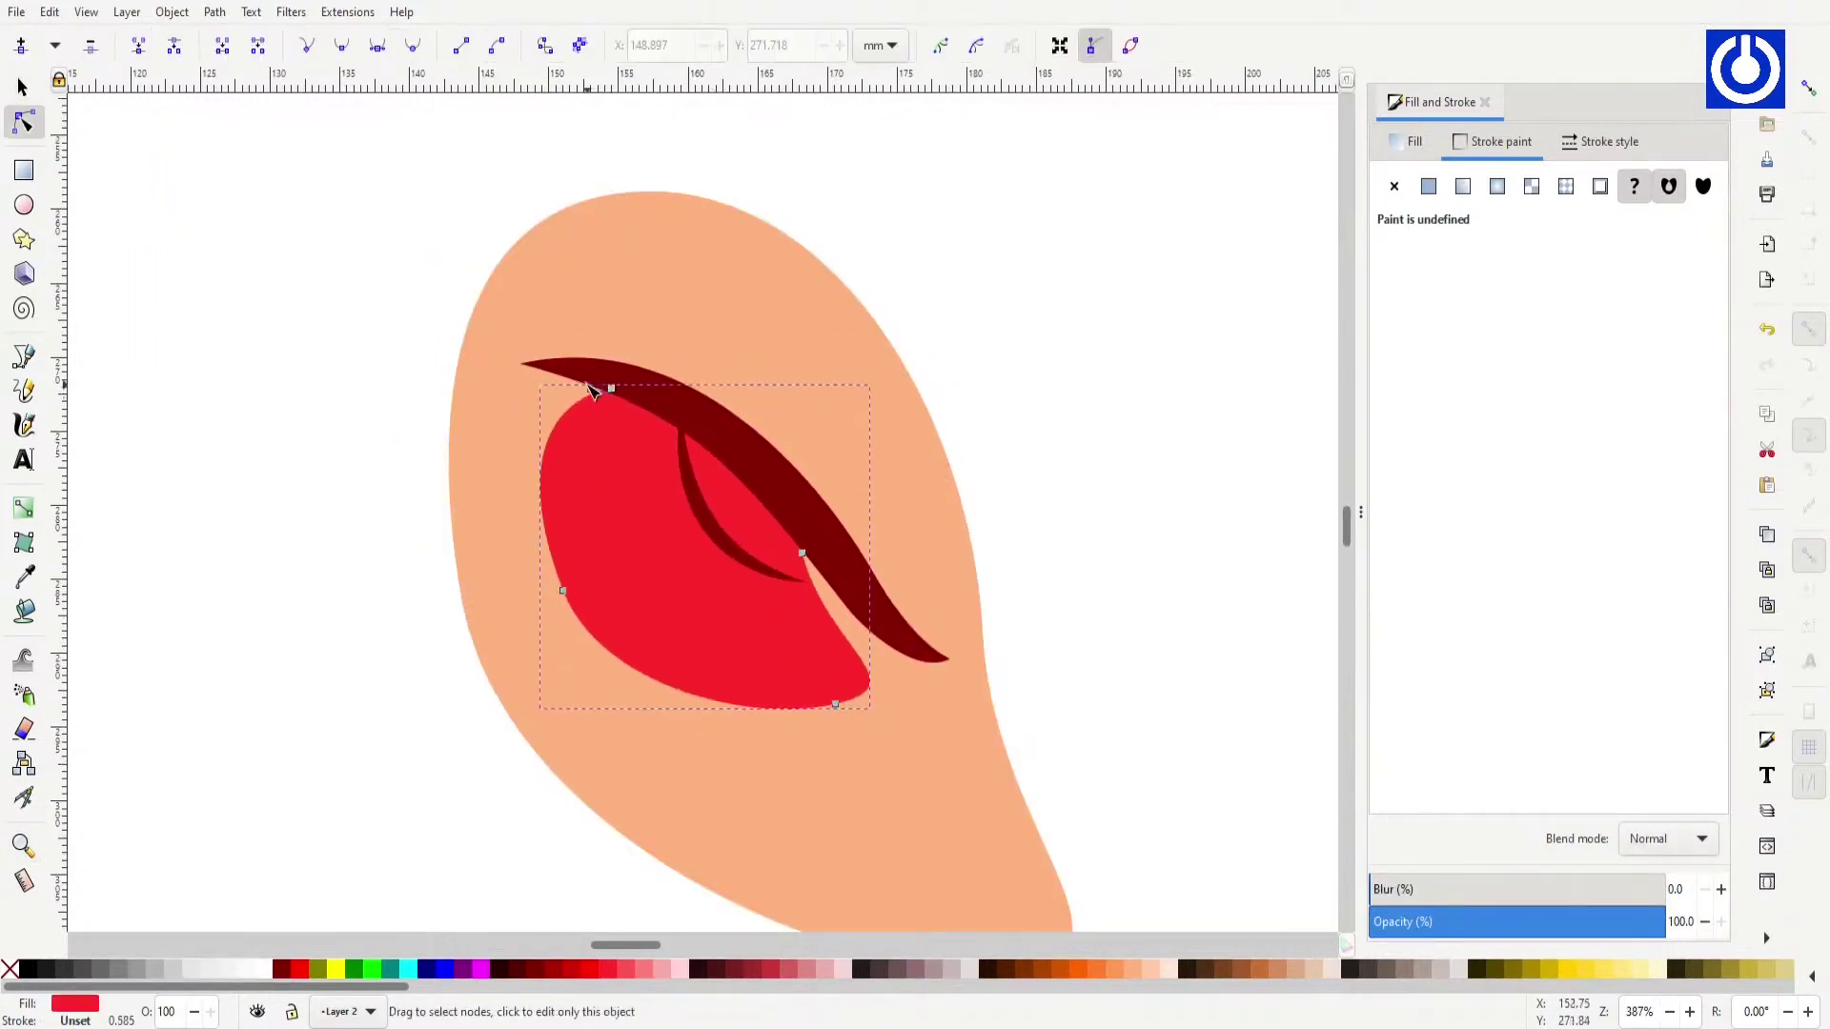
Step: Stretch the red inner ear shape's tip out to meet the dark curve
key(n)
drag(839, 658, 959, 662)
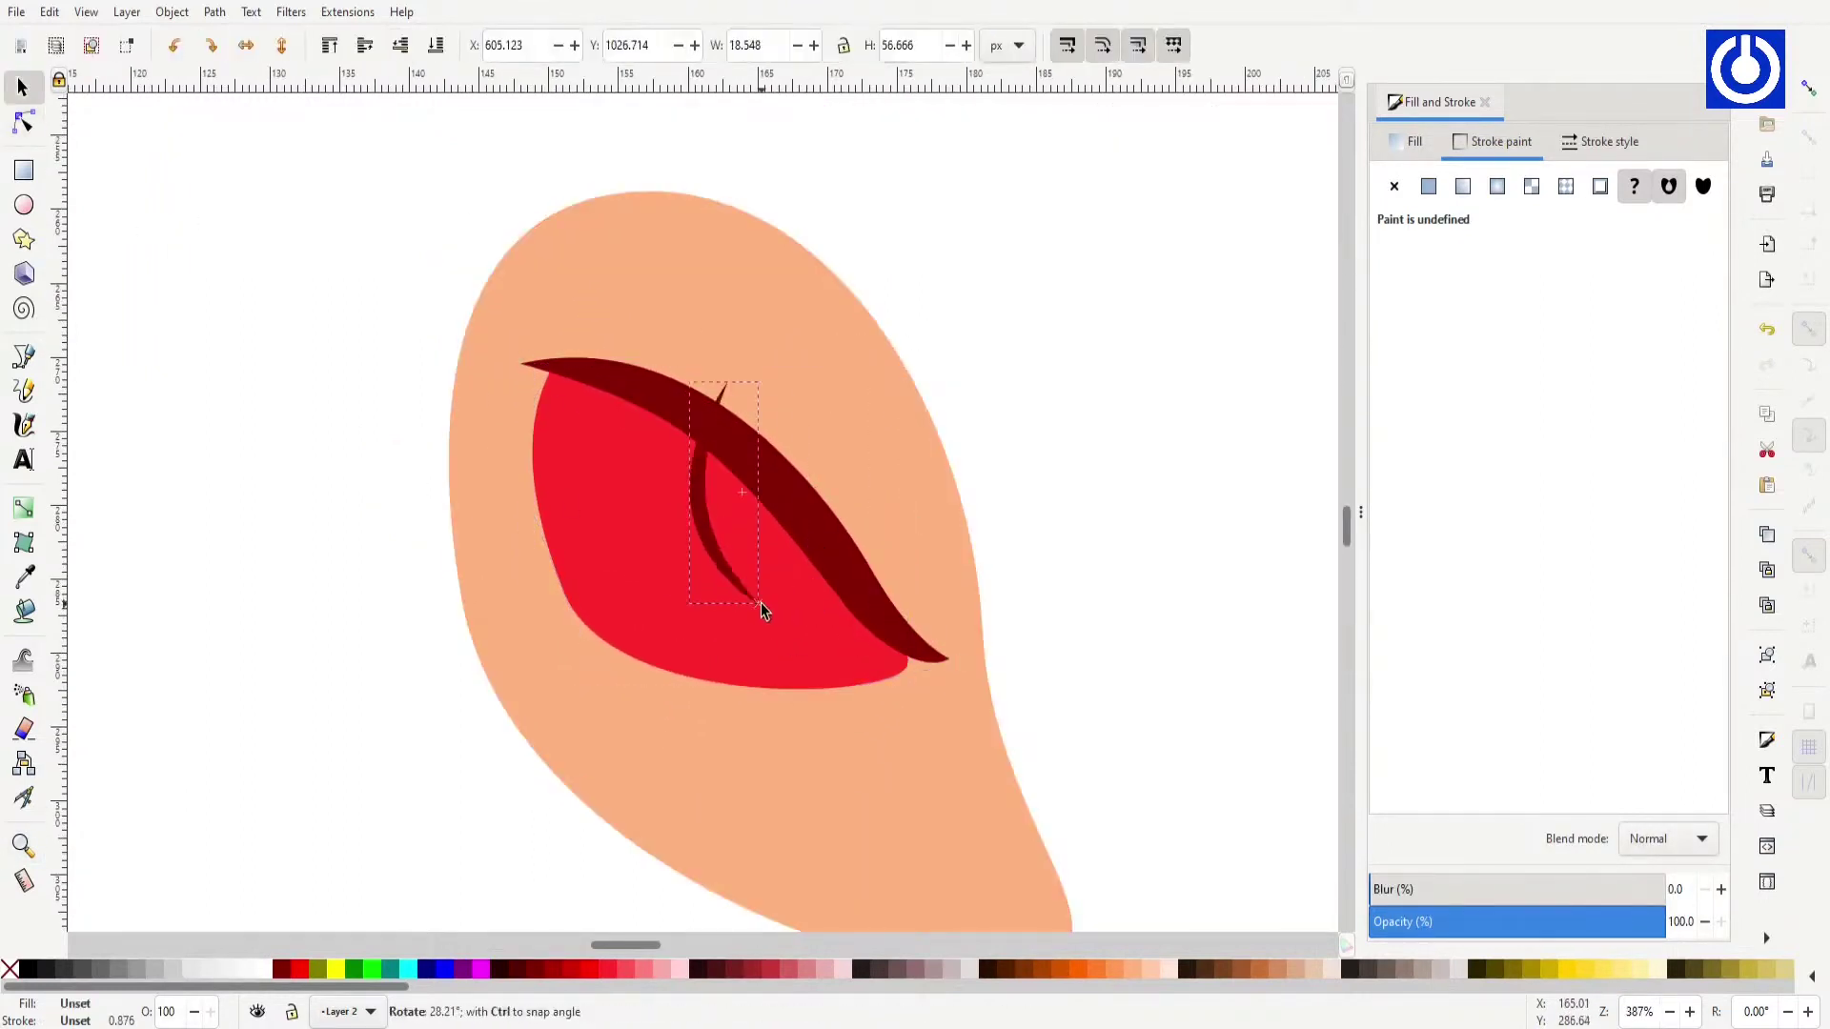
key(Escape)
scroll(667, 524, down, 5)
scroll(534, 748, up, 4)
click(526, 721)
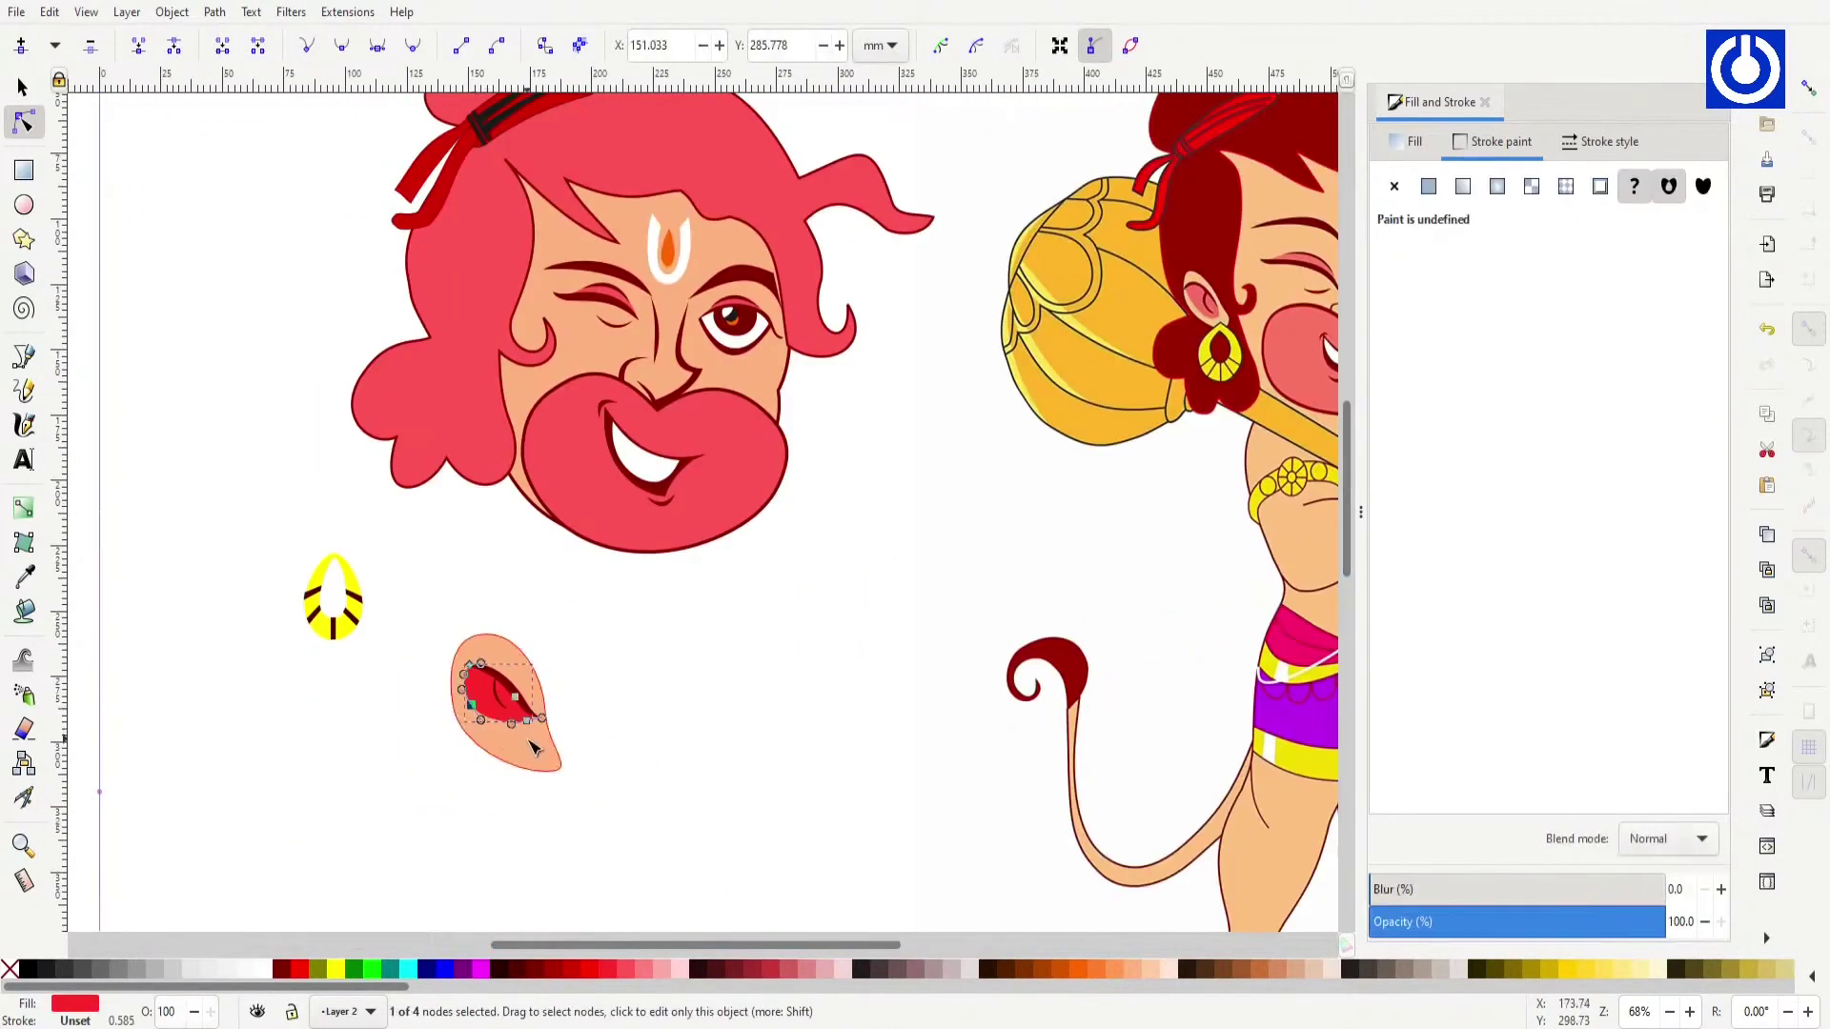
scroll(576, 730, up, 4)
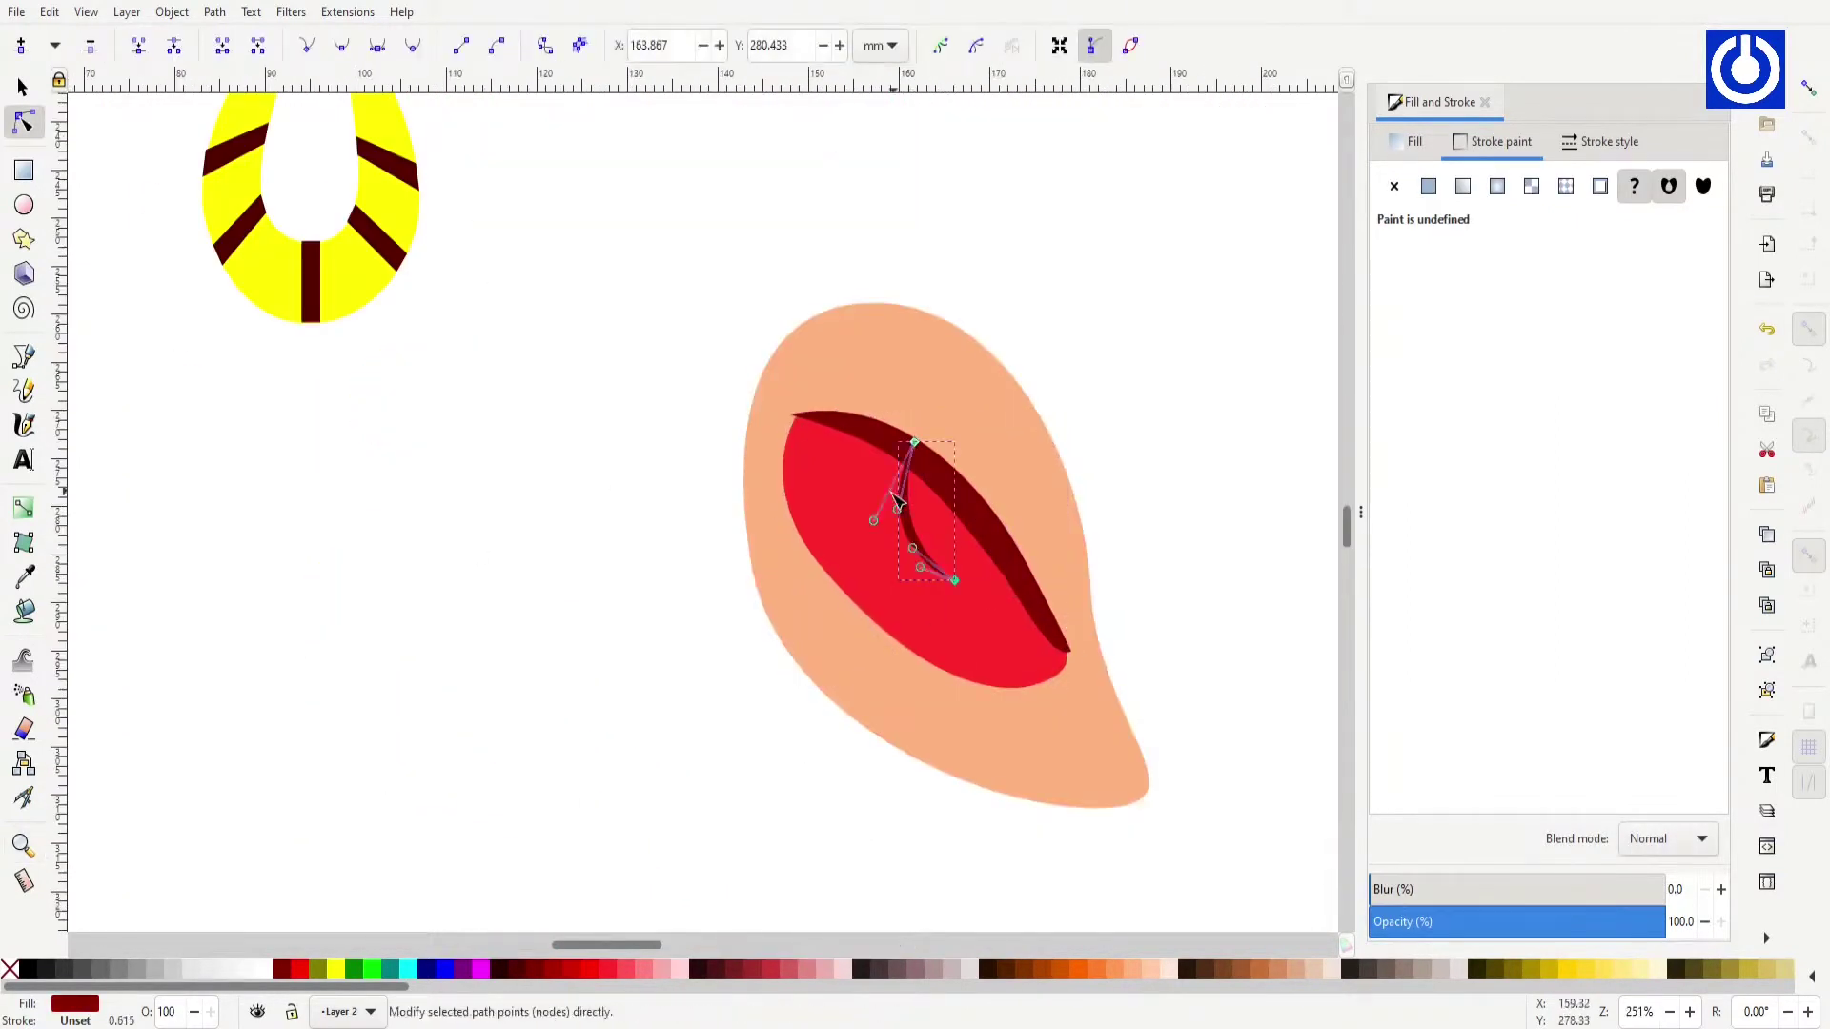
Step: Try moving the yellow earring below the ear, then undo the move
drag(957, 572, 834, 600)
key(ctrl+z)
key(s)
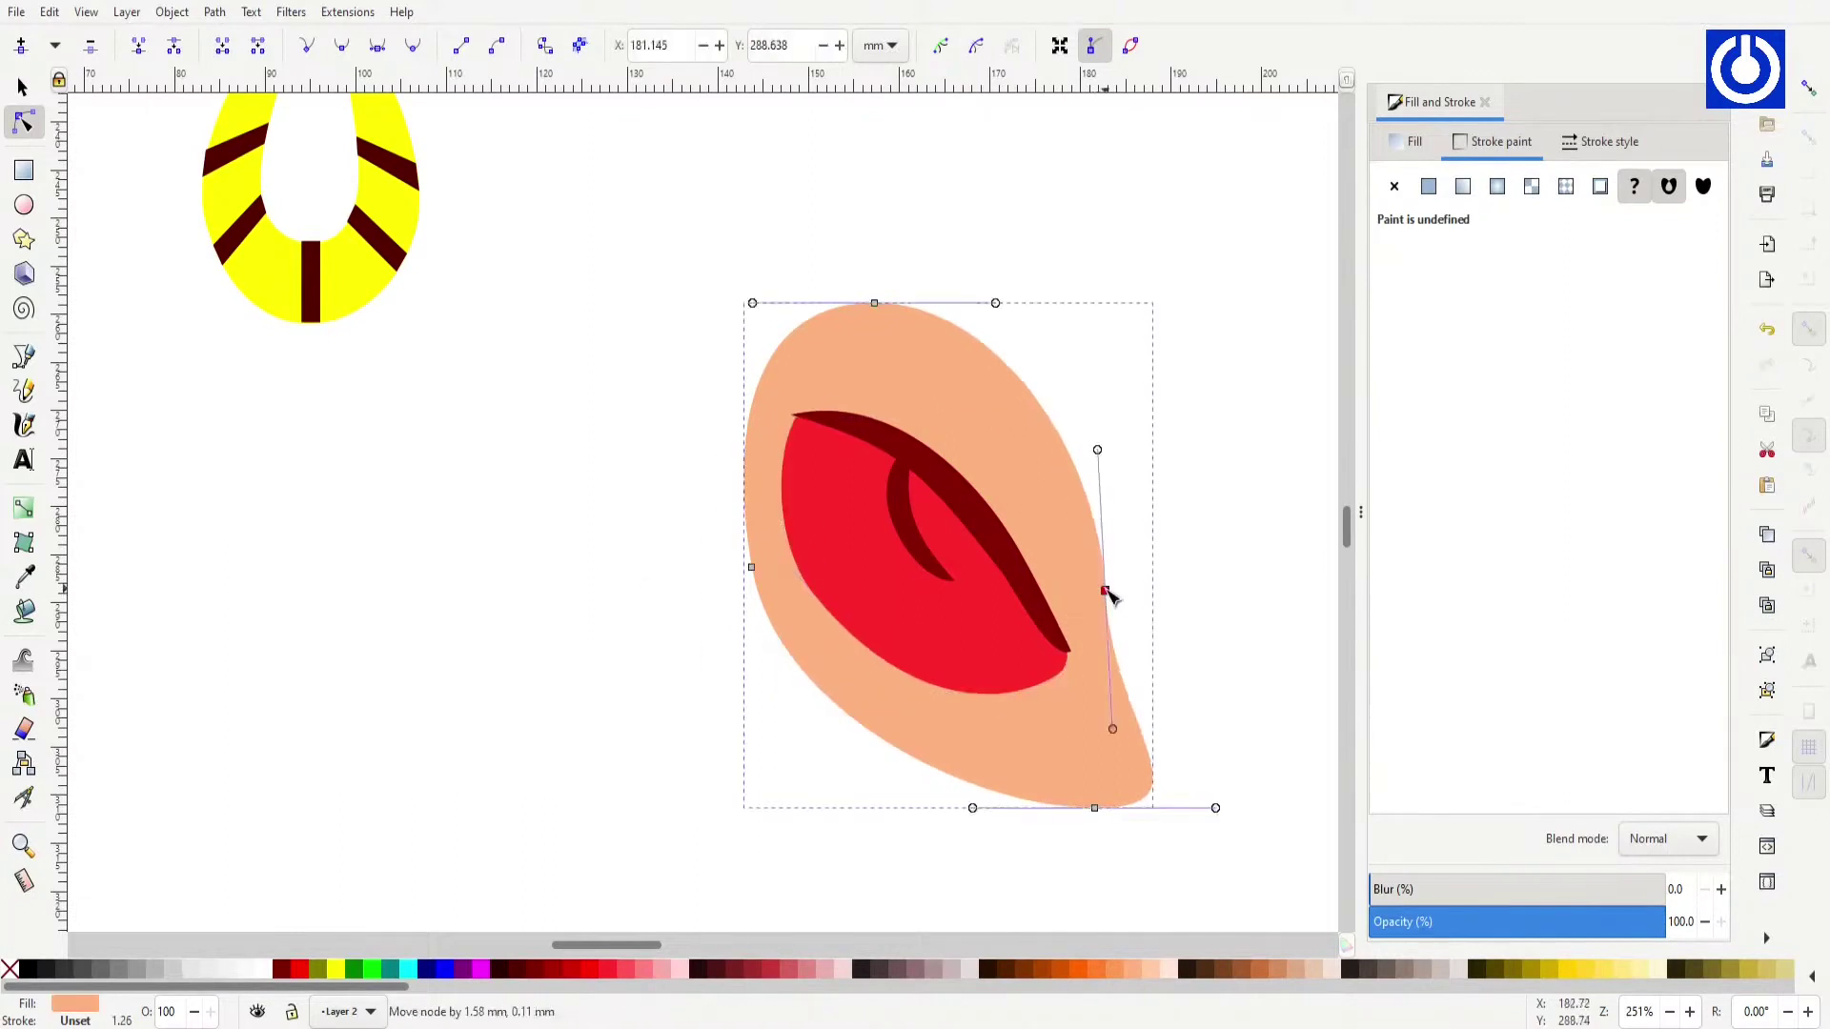
key(ctrl+z)
scroll(686, 727, down, 3)
scroll(723, 658, down, 5)
Step: Place the peach ear and yellow earring on the face's left side, fine-tune, and save
drag(681, 568, 667, 575)
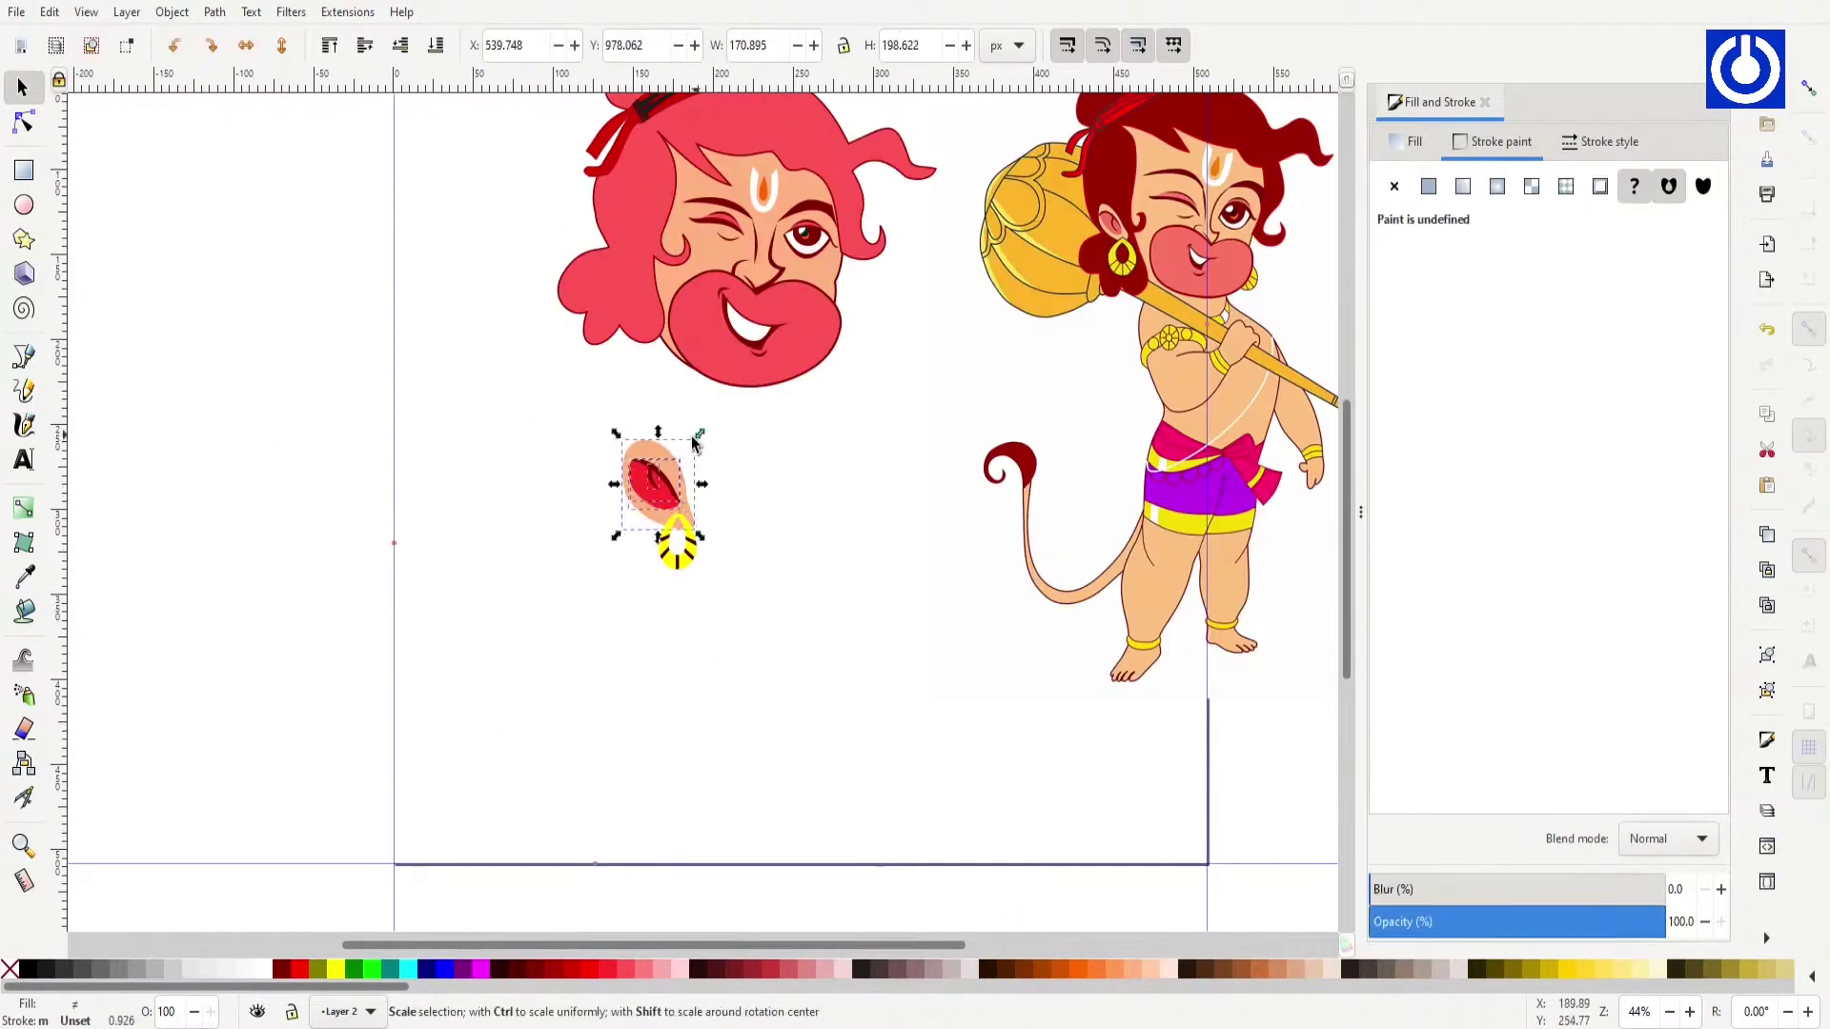
key(ctrl+z)
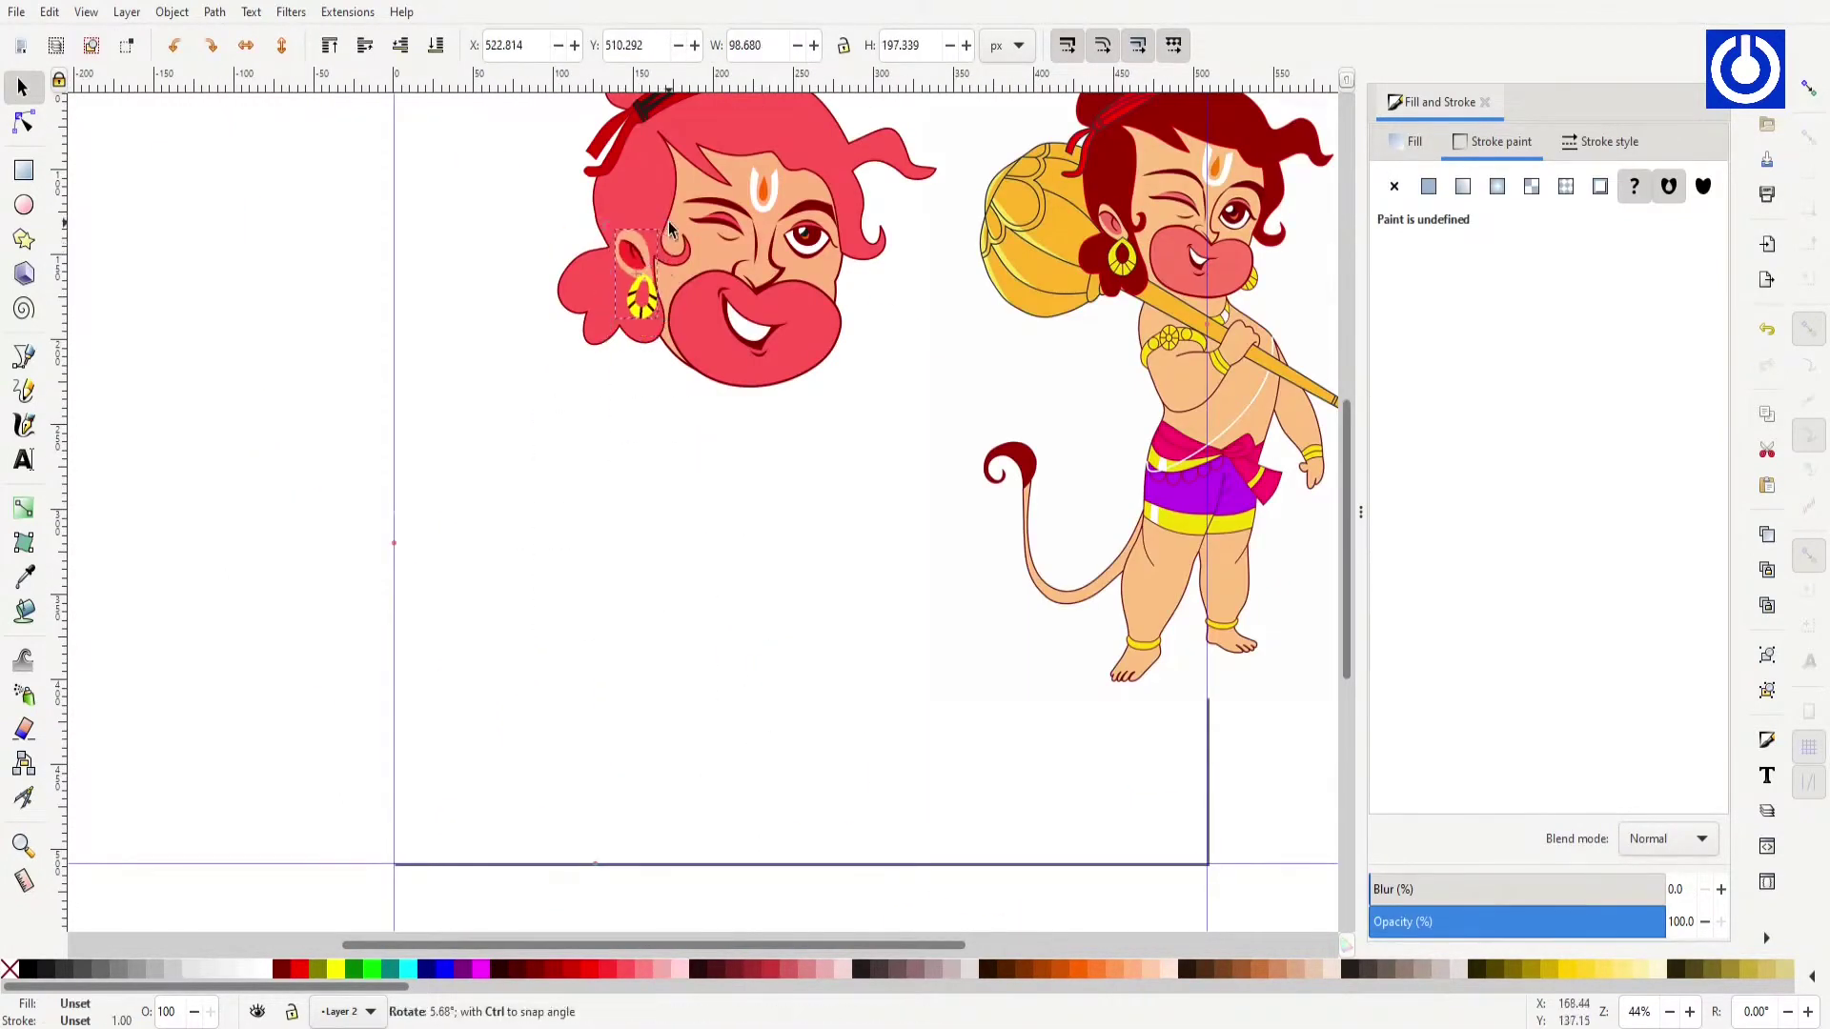
scroll(629, 238, up, 5)
drag(789, 551, 737, 694)
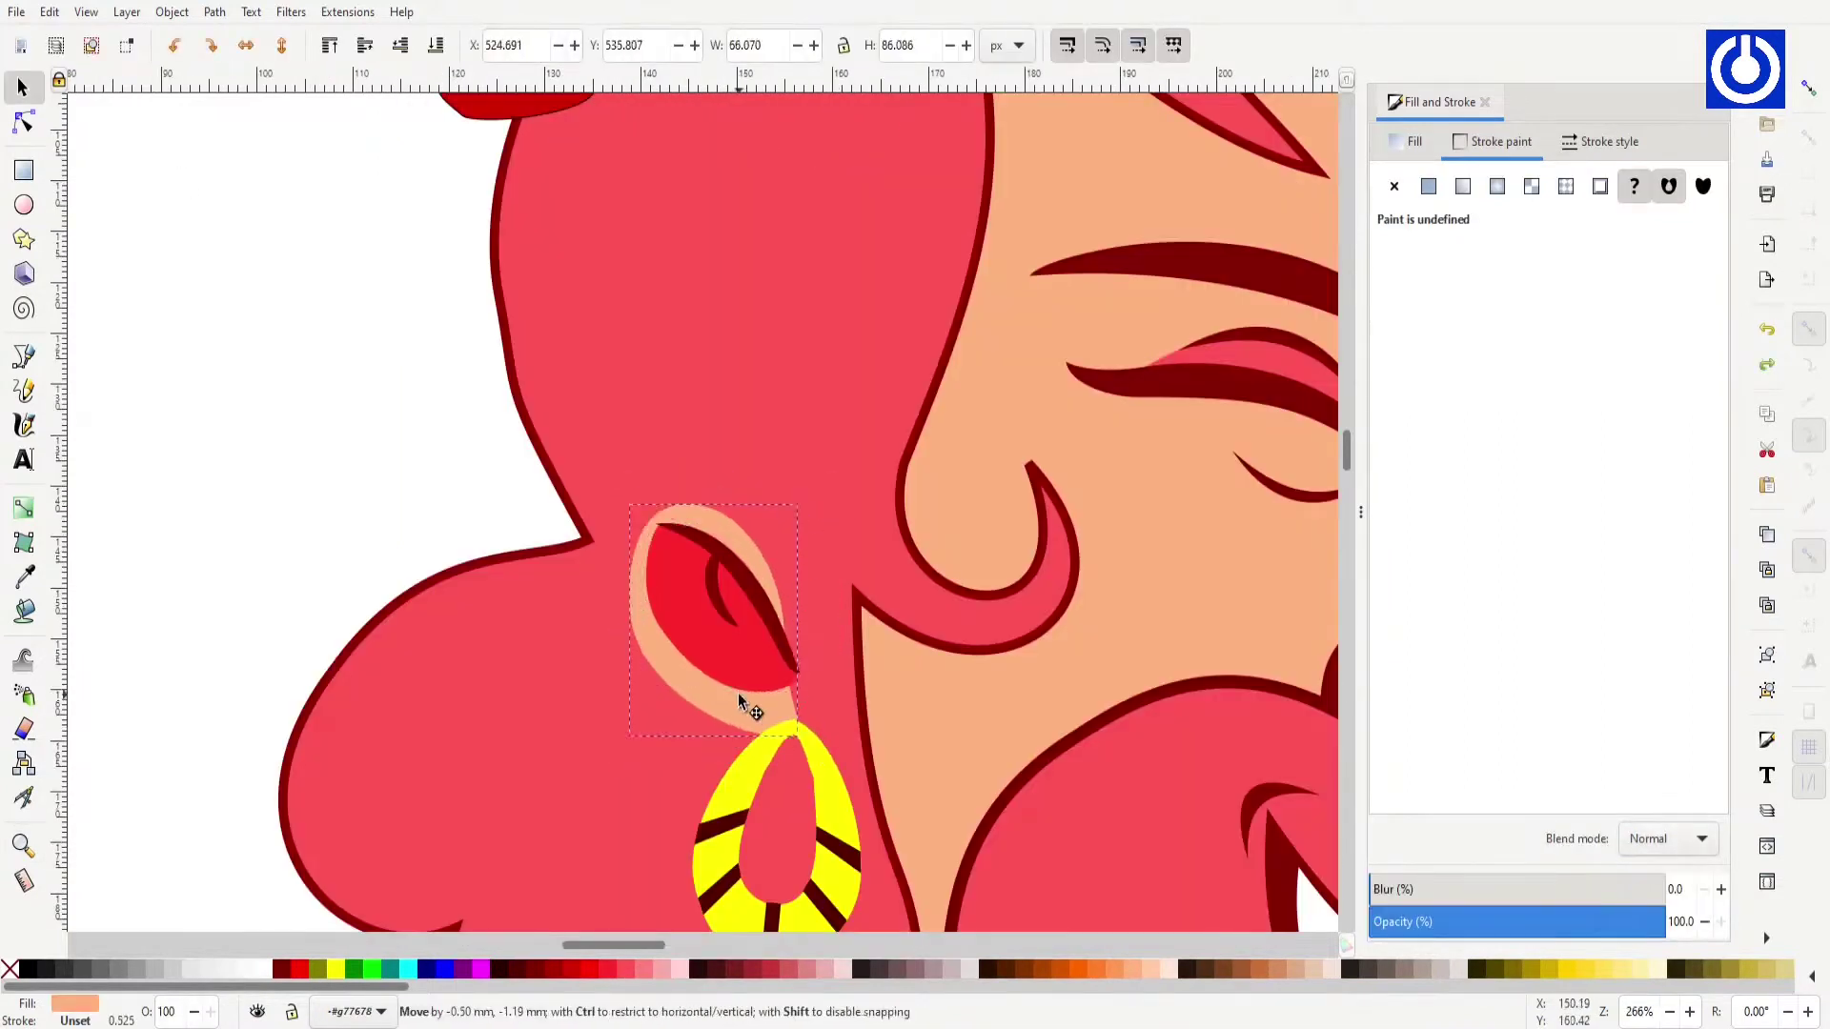
click(327, 437)
scroll(326, 437, down, 6)
key(ctrl+s)
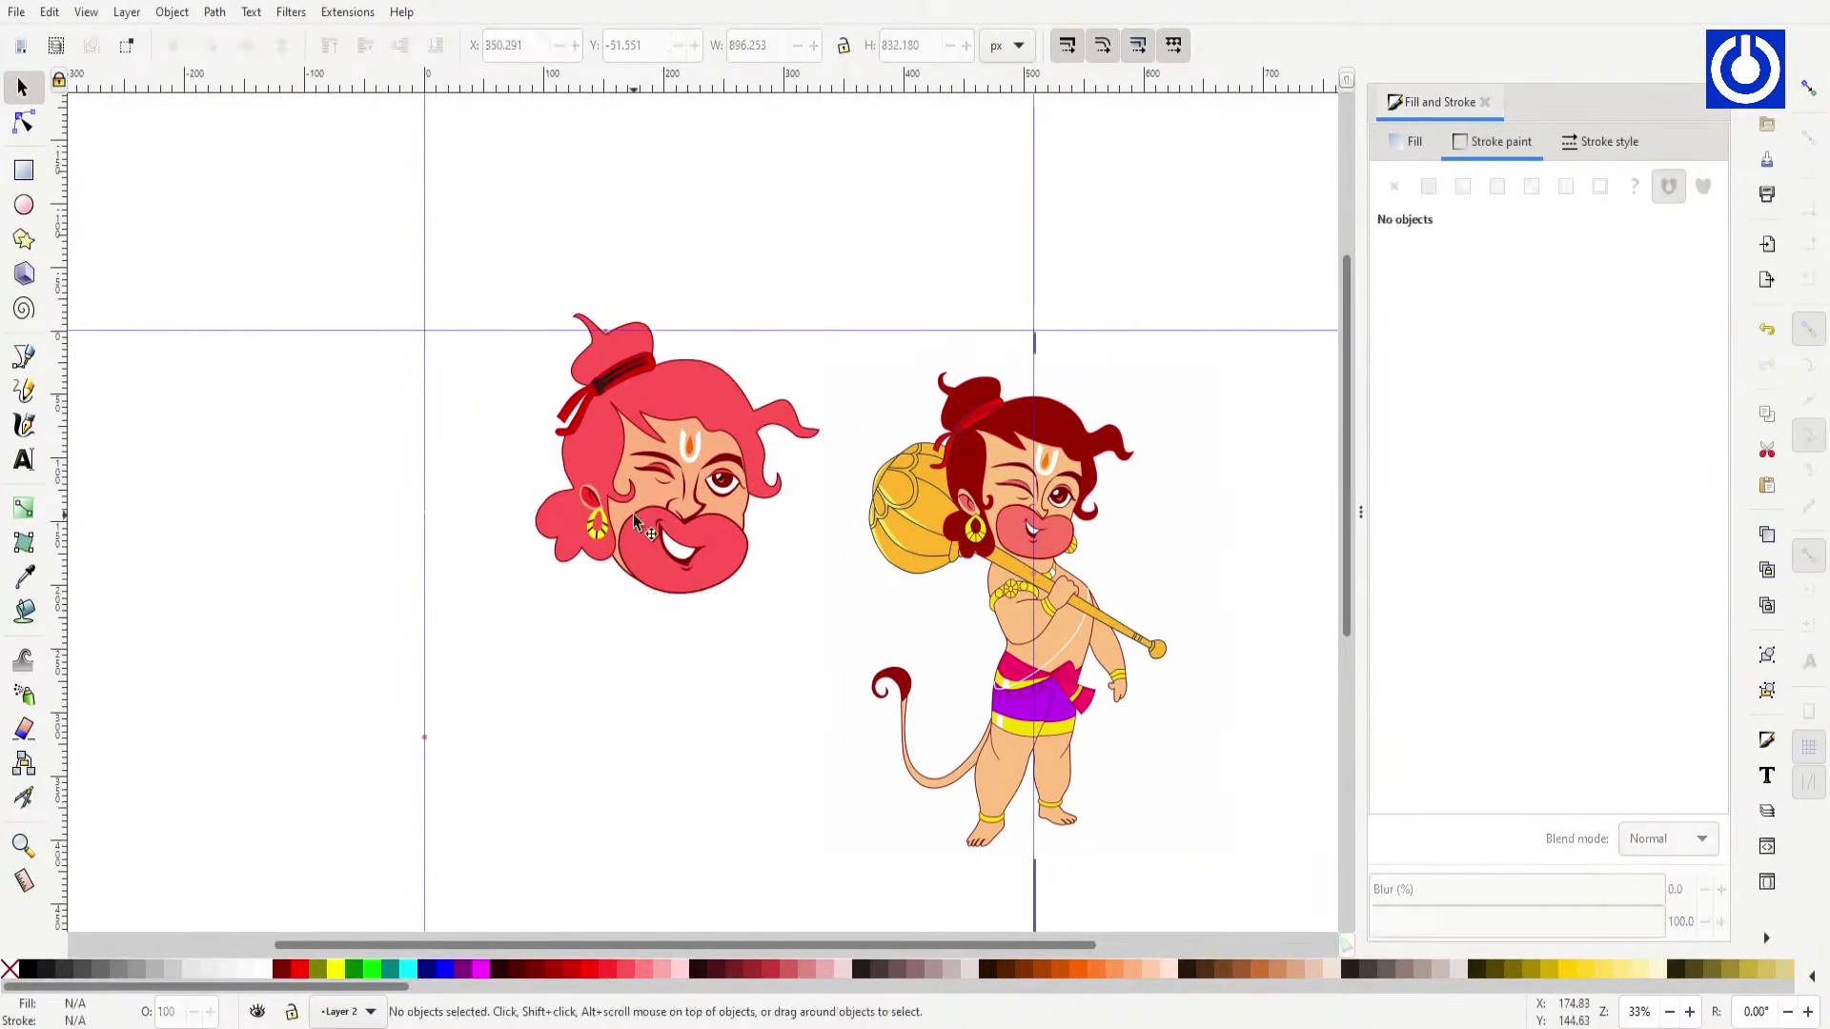
Step: Draw a circle below the head and move yellow ellipses onto it
key(e)
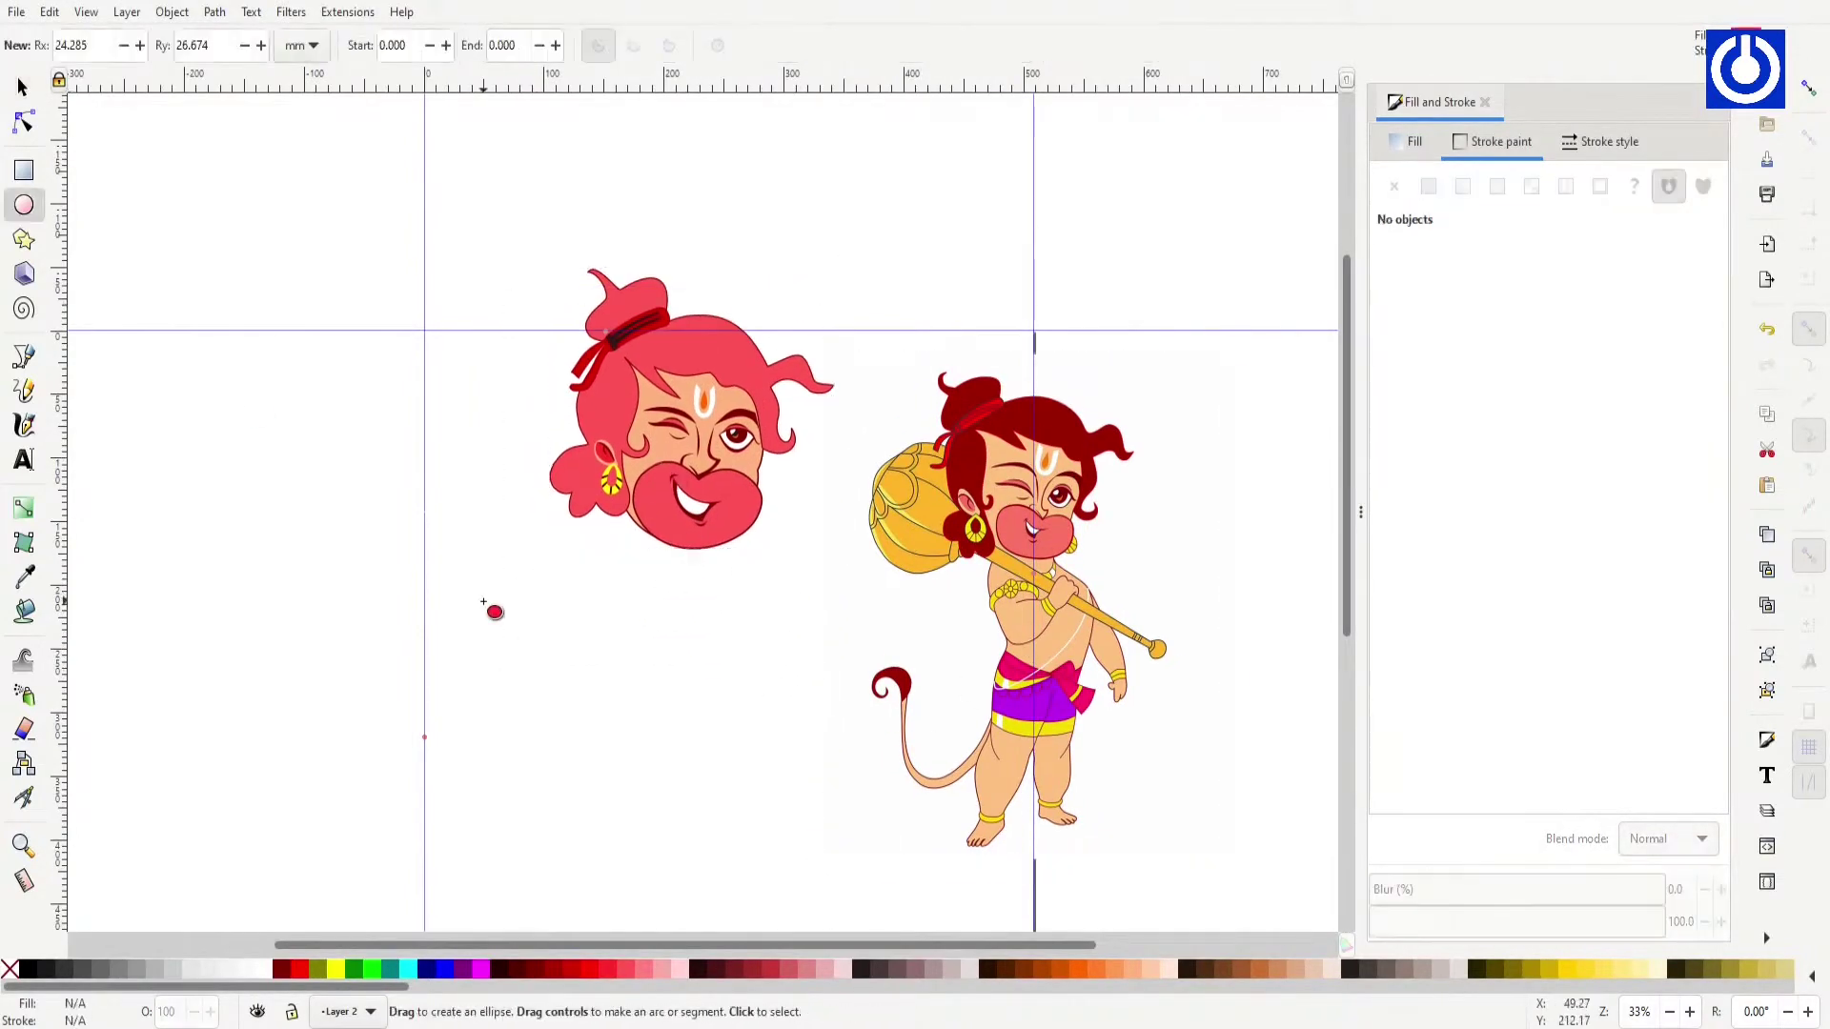
drag(454, 566, 643, 772)
key(s)
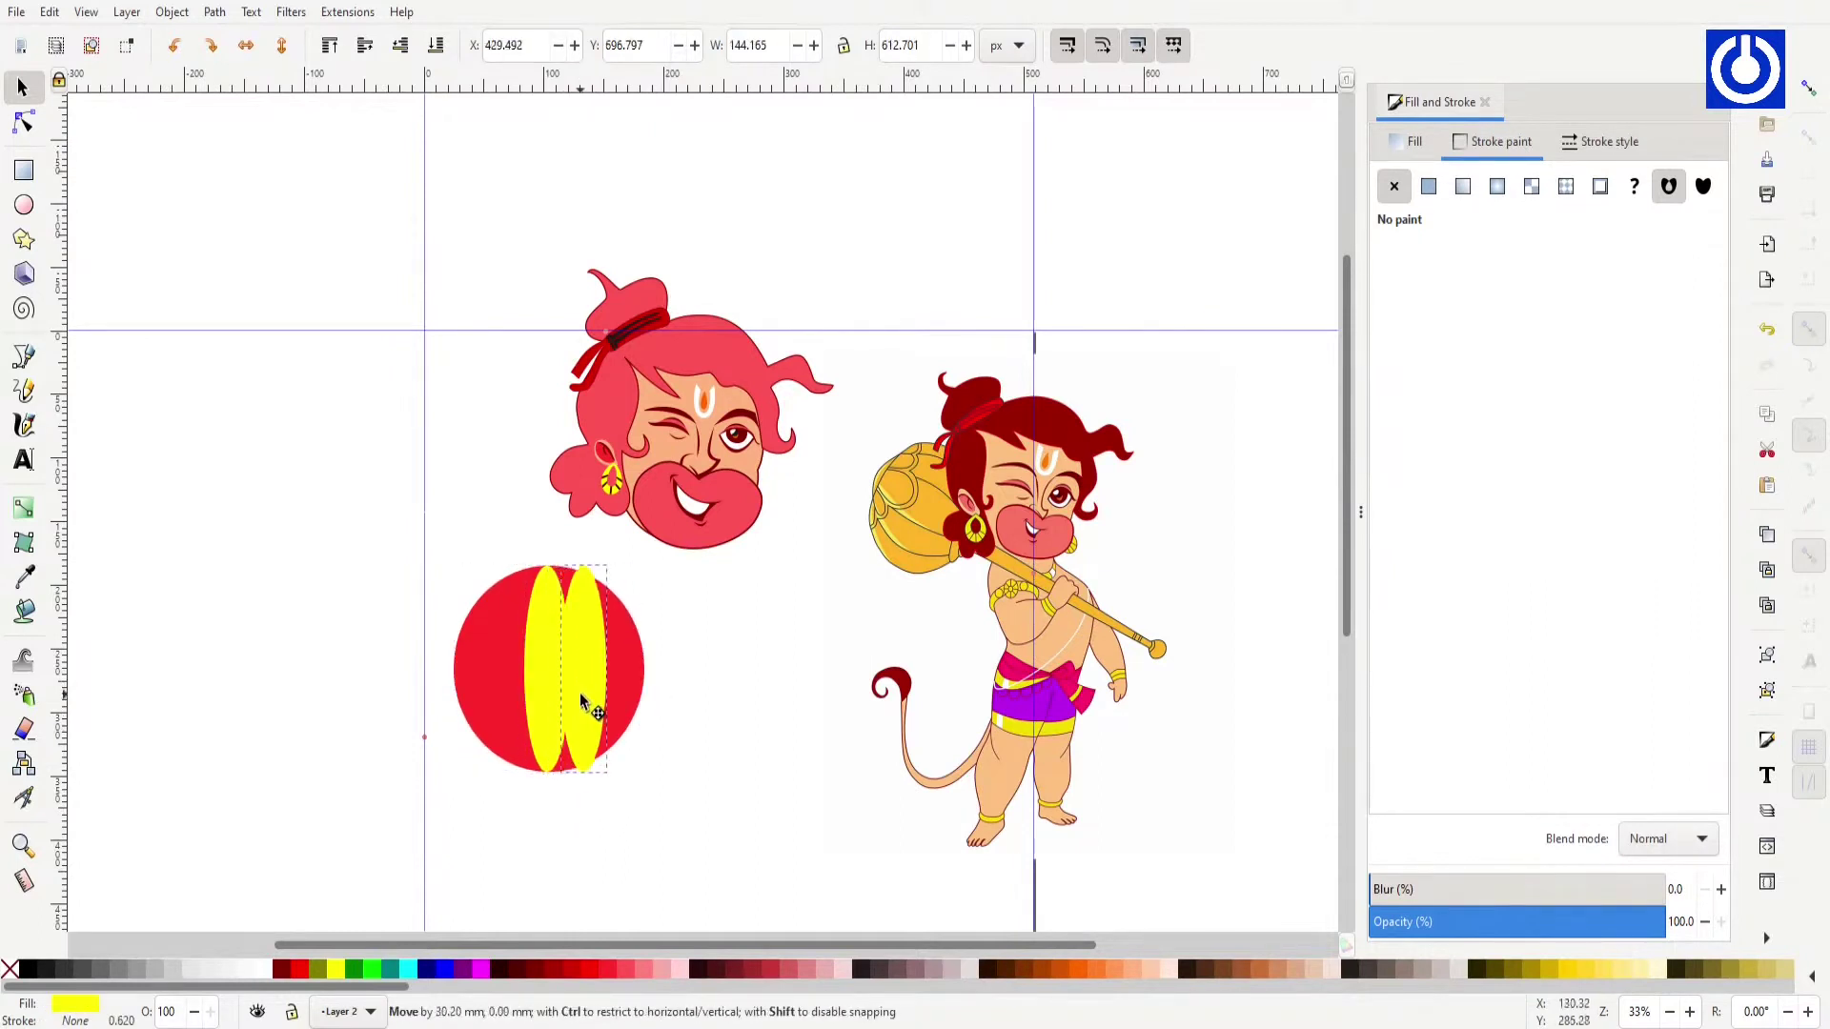
drag(579, 694, 596, 688)
click(679, 703)
scroll(619, 619, up, 3)
drag(533, 448, 546, 454)
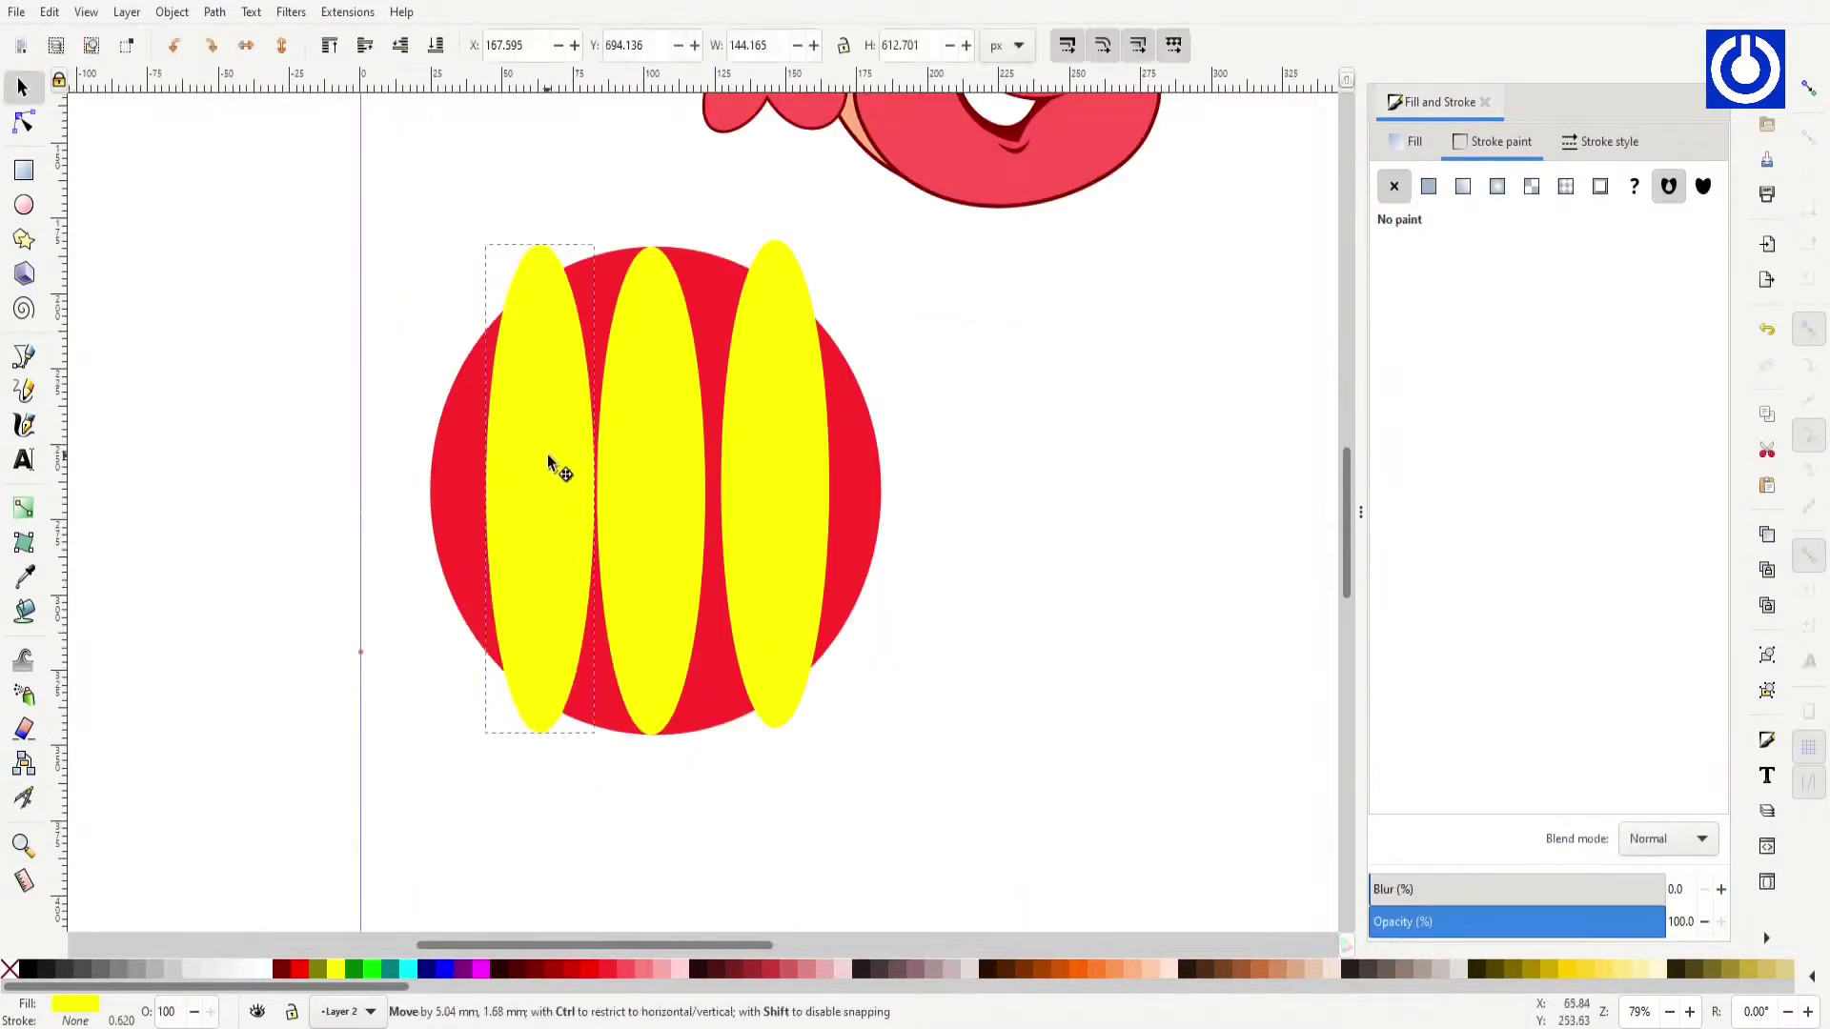
Step: Pull the right and left yellow ellipses into curved wedges with the Node tool
key(n)
click(774, 476)
drag(774, 242, 691, 245)
drag(776, 730, 722, 733)
click(571, 458)
drag(610, 253, 614, 257)
drag(590, 651, 592, 638)
click(591, 631)
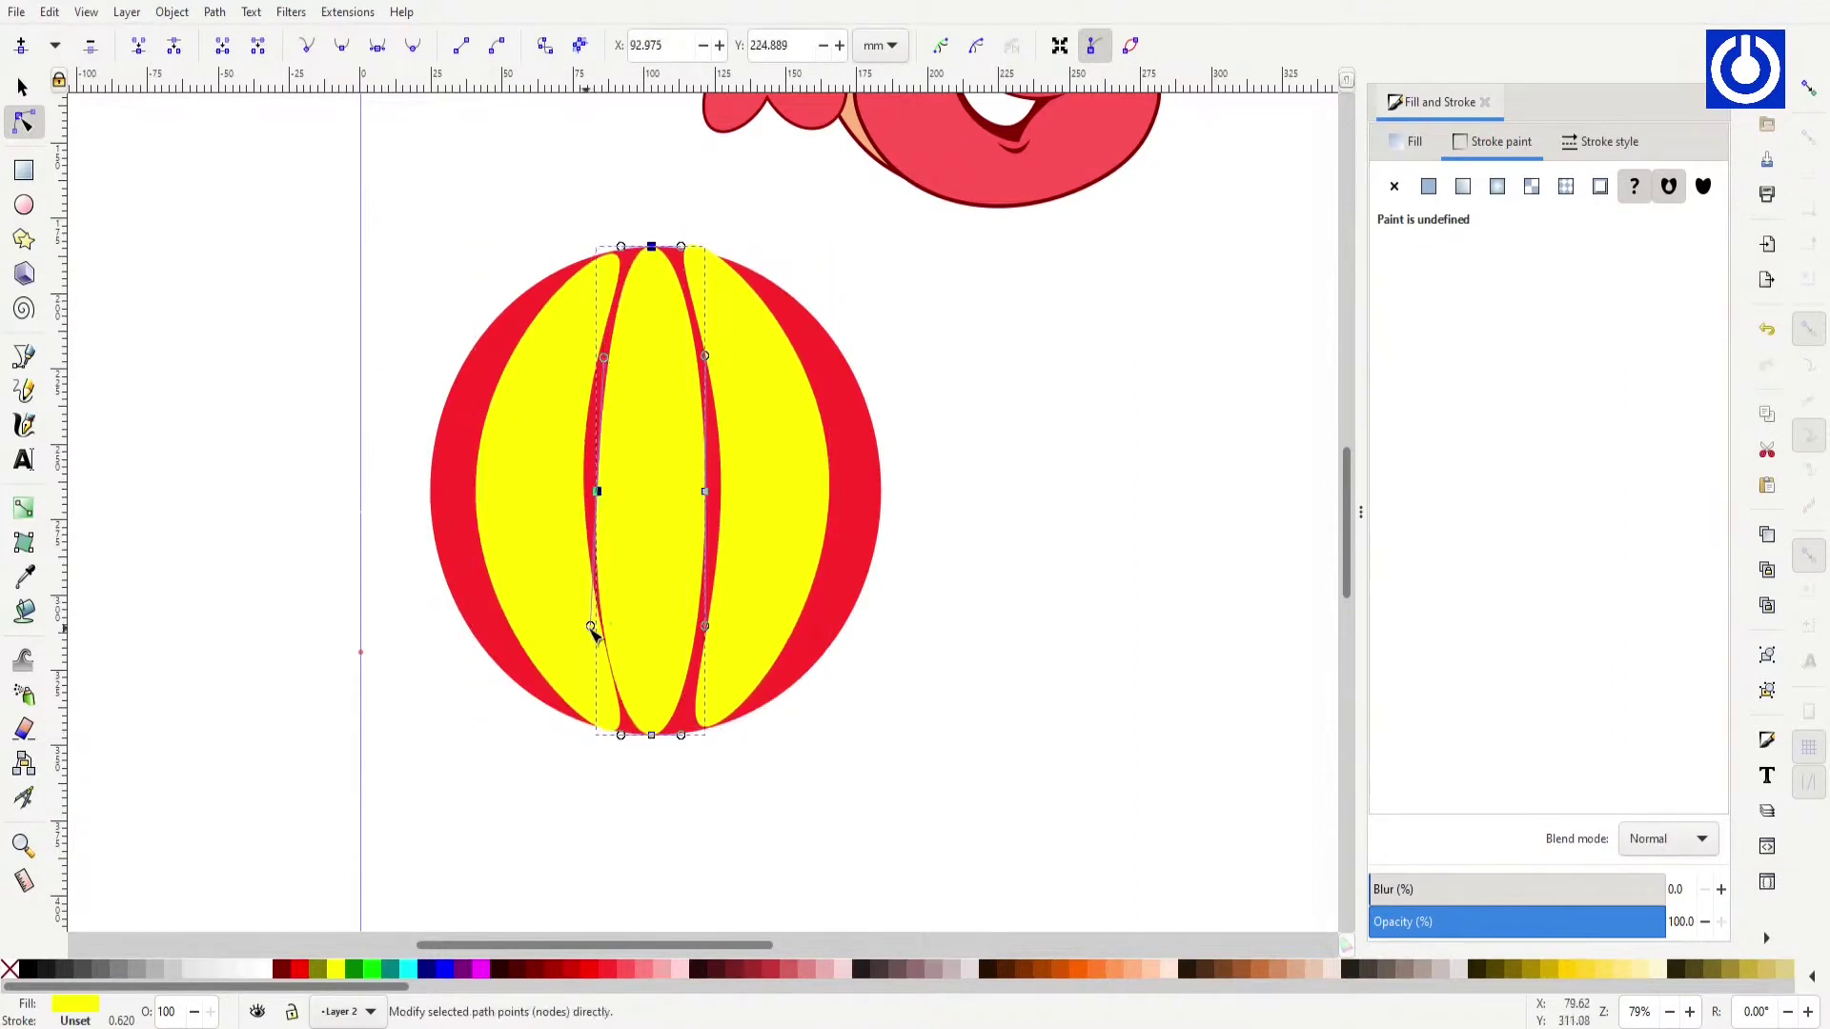
Step: Widen the yellow crescents beyond the red circle and reshape the right one
click(560, 439)
click(748, 491)
mouse_move(530, 253)
mouse_down()
mouse_move(848, 277)
mouse_move(724, 237)
mouse_up()
drag(826, 727, 758, 728)
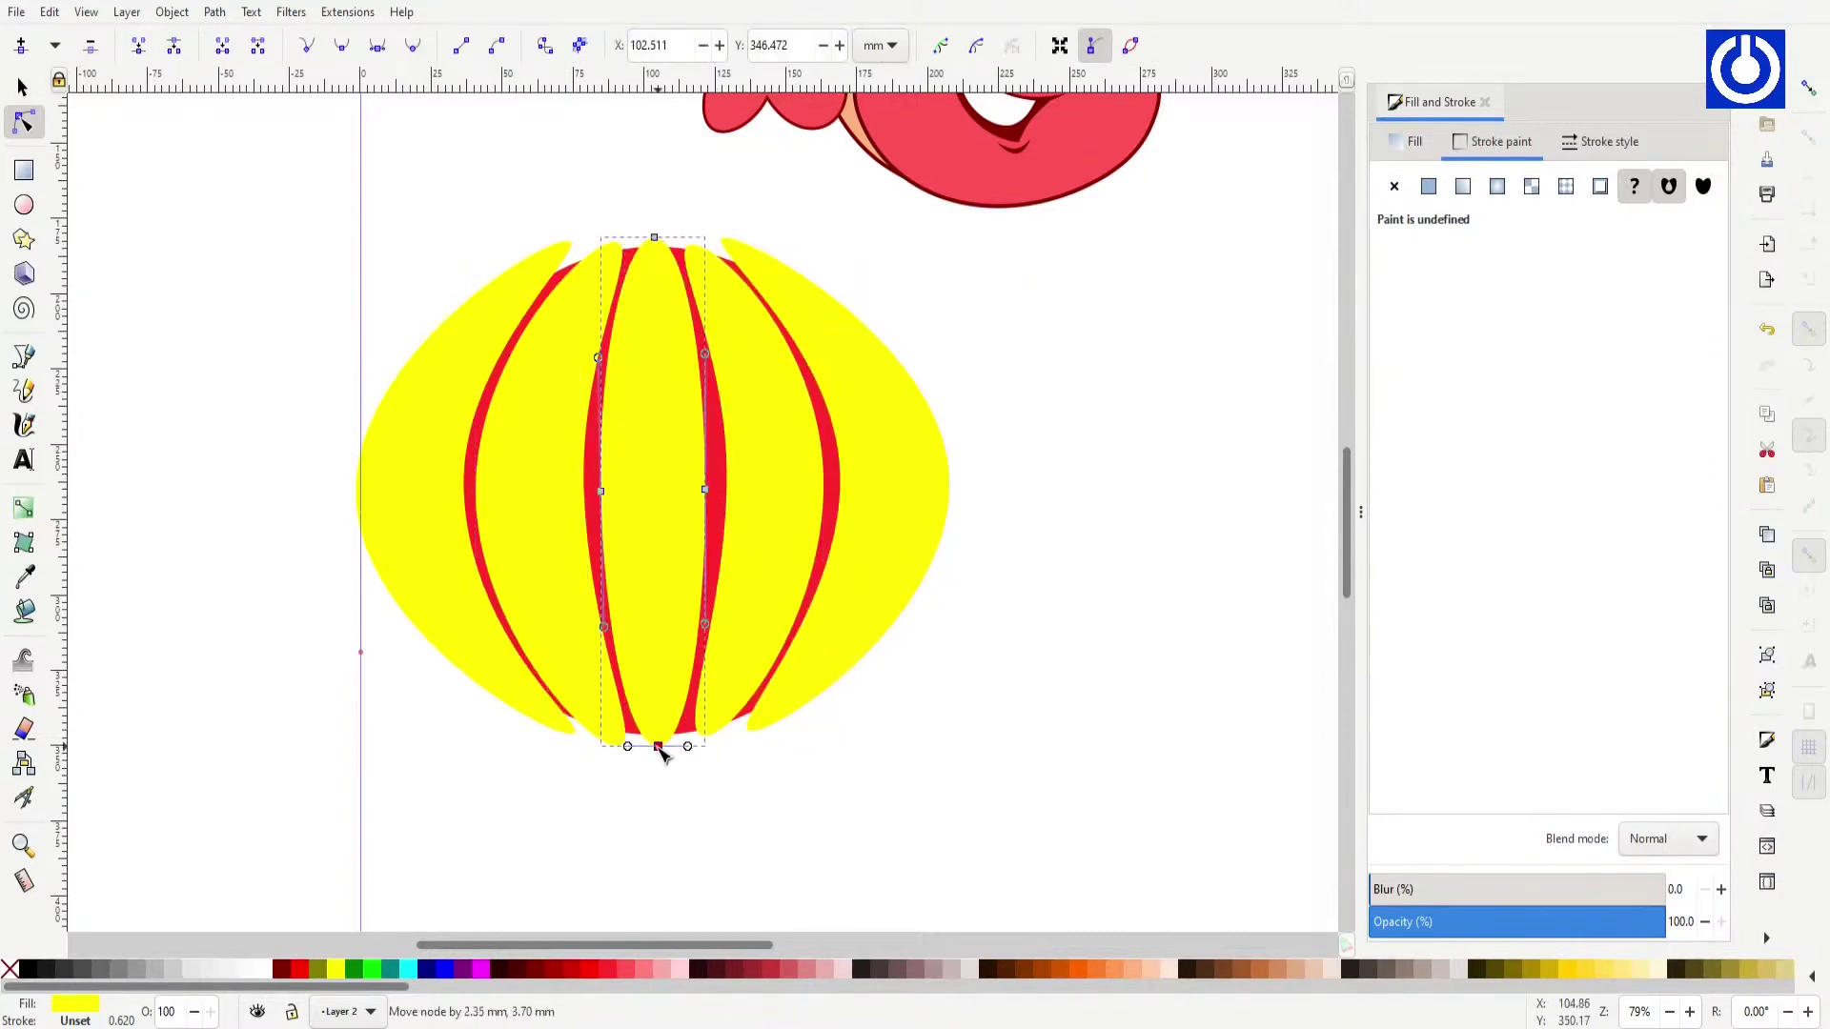
Step: Add olive ellipse caps at top and bottom, with a smaller darker ellipse stacked on top
key(e)
drag(532, 205, 753, 281)
key(s)
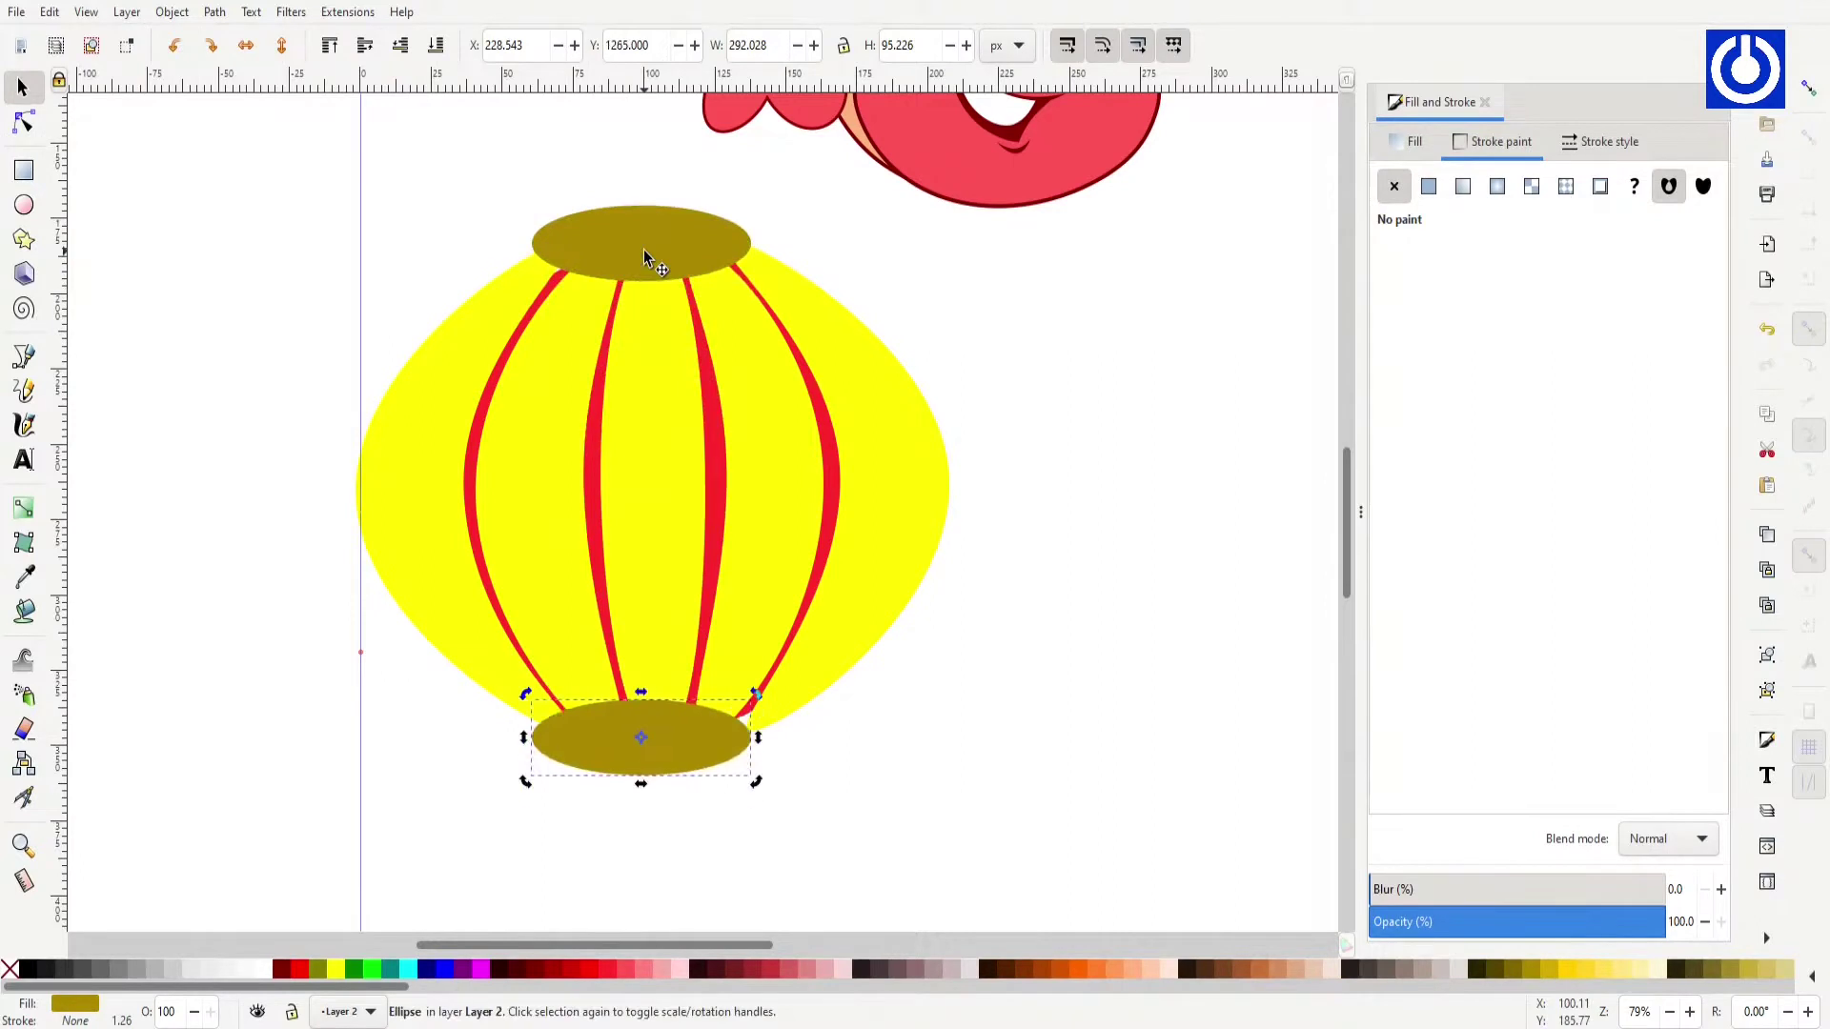
mouse_move(526, 200)
mouse_down()
mouse_move(538, 221)
mouse_move(645, 221)
mouse_up()
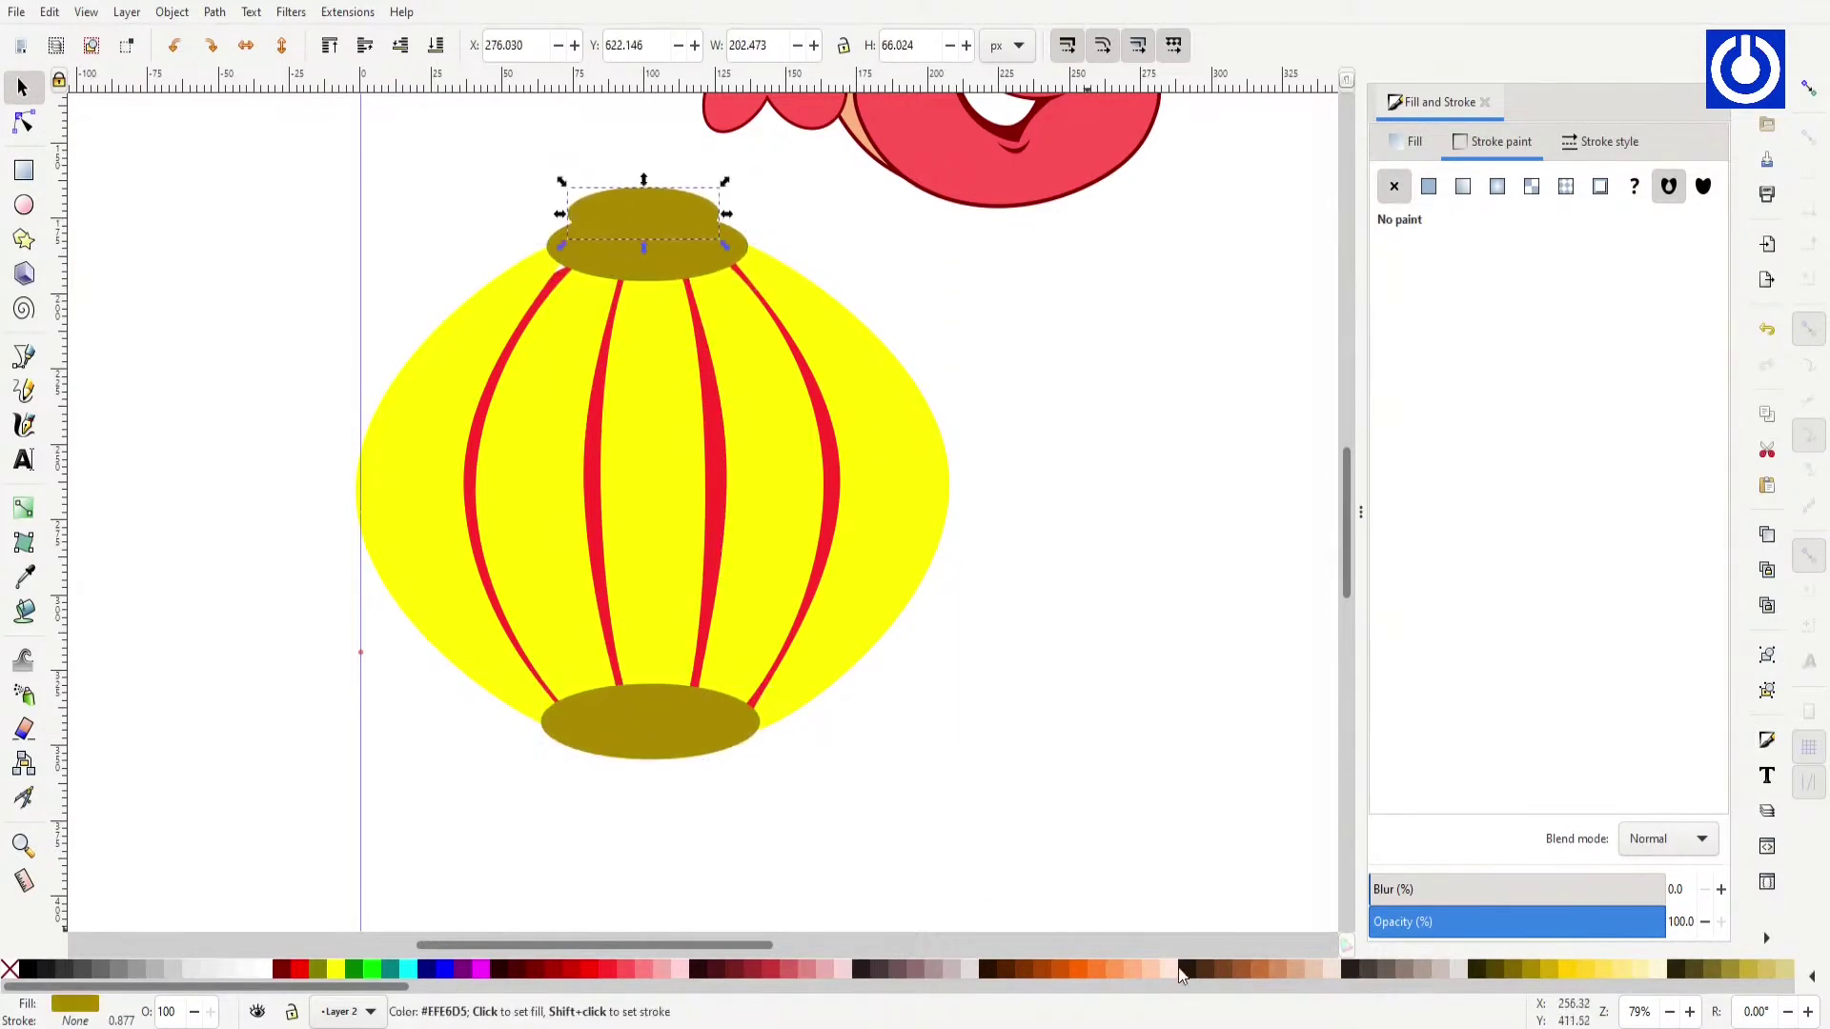
drag(746, 164, 721, 191)
mouse_move(663, 744)
mouse_down()
mouse_move(672, 777)
mouse_move(665, 762)
mouse_up()
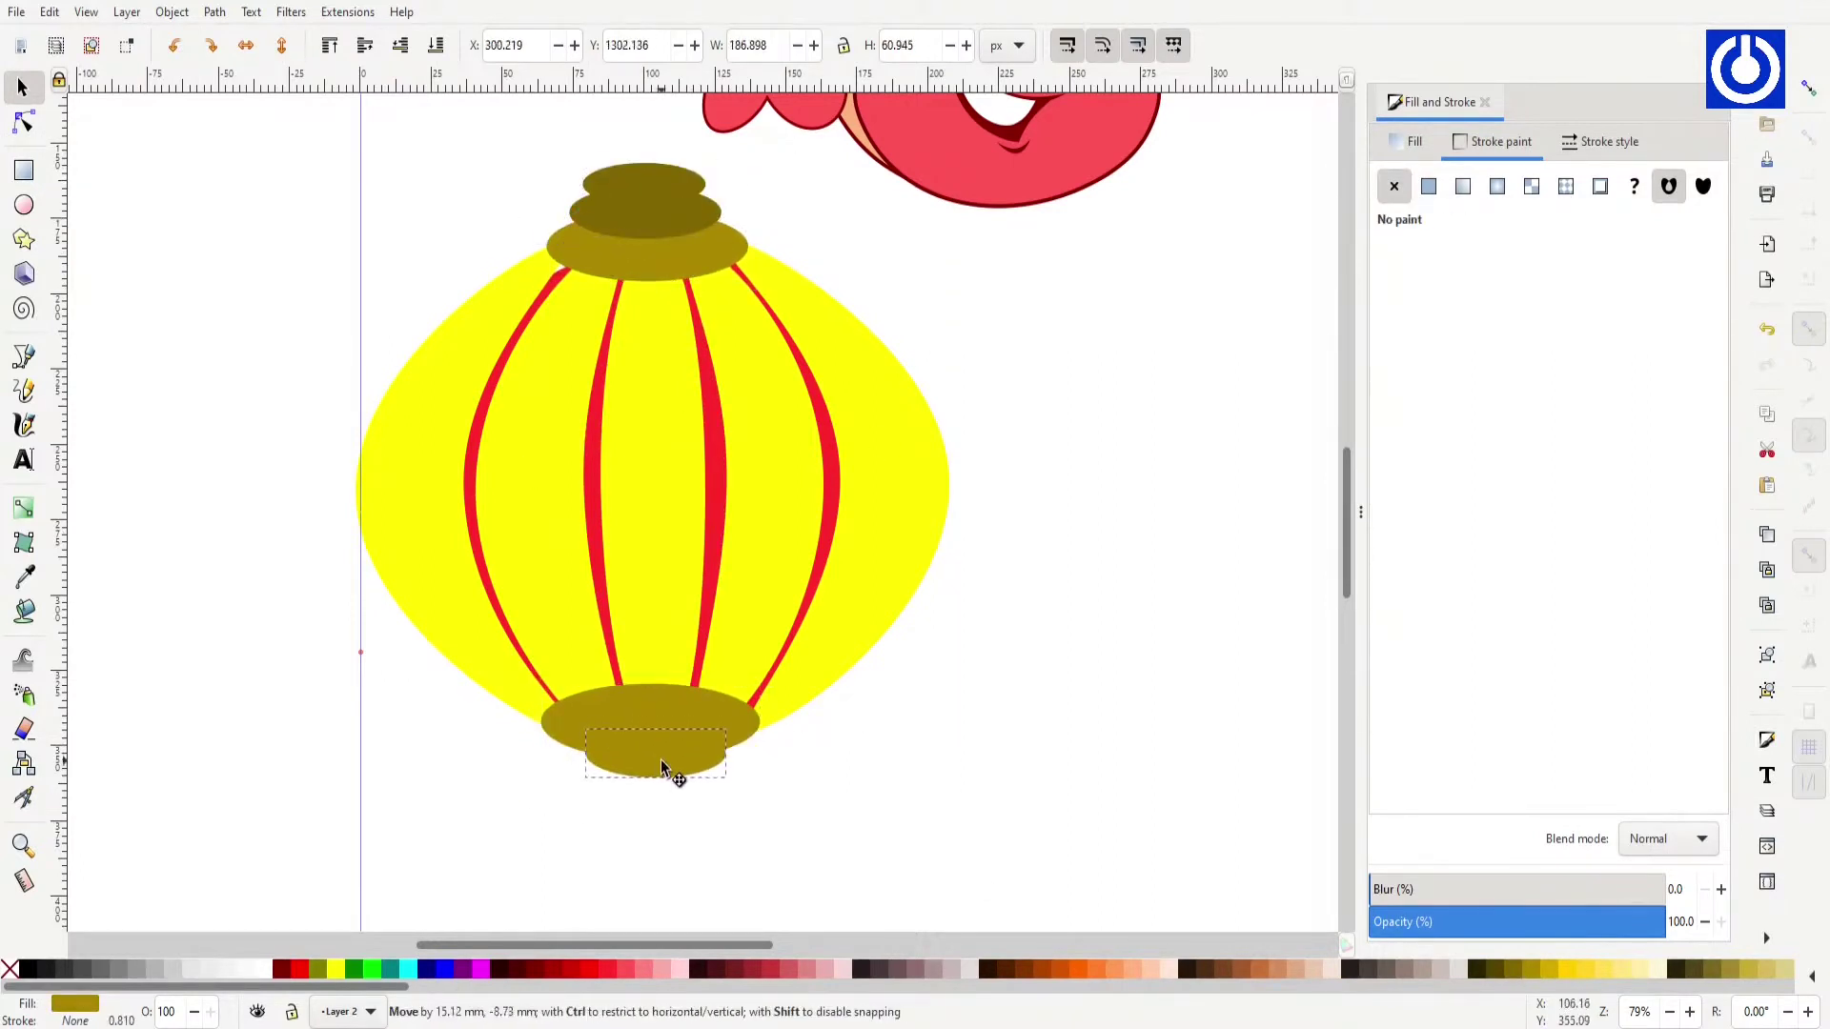
click(667, 188)
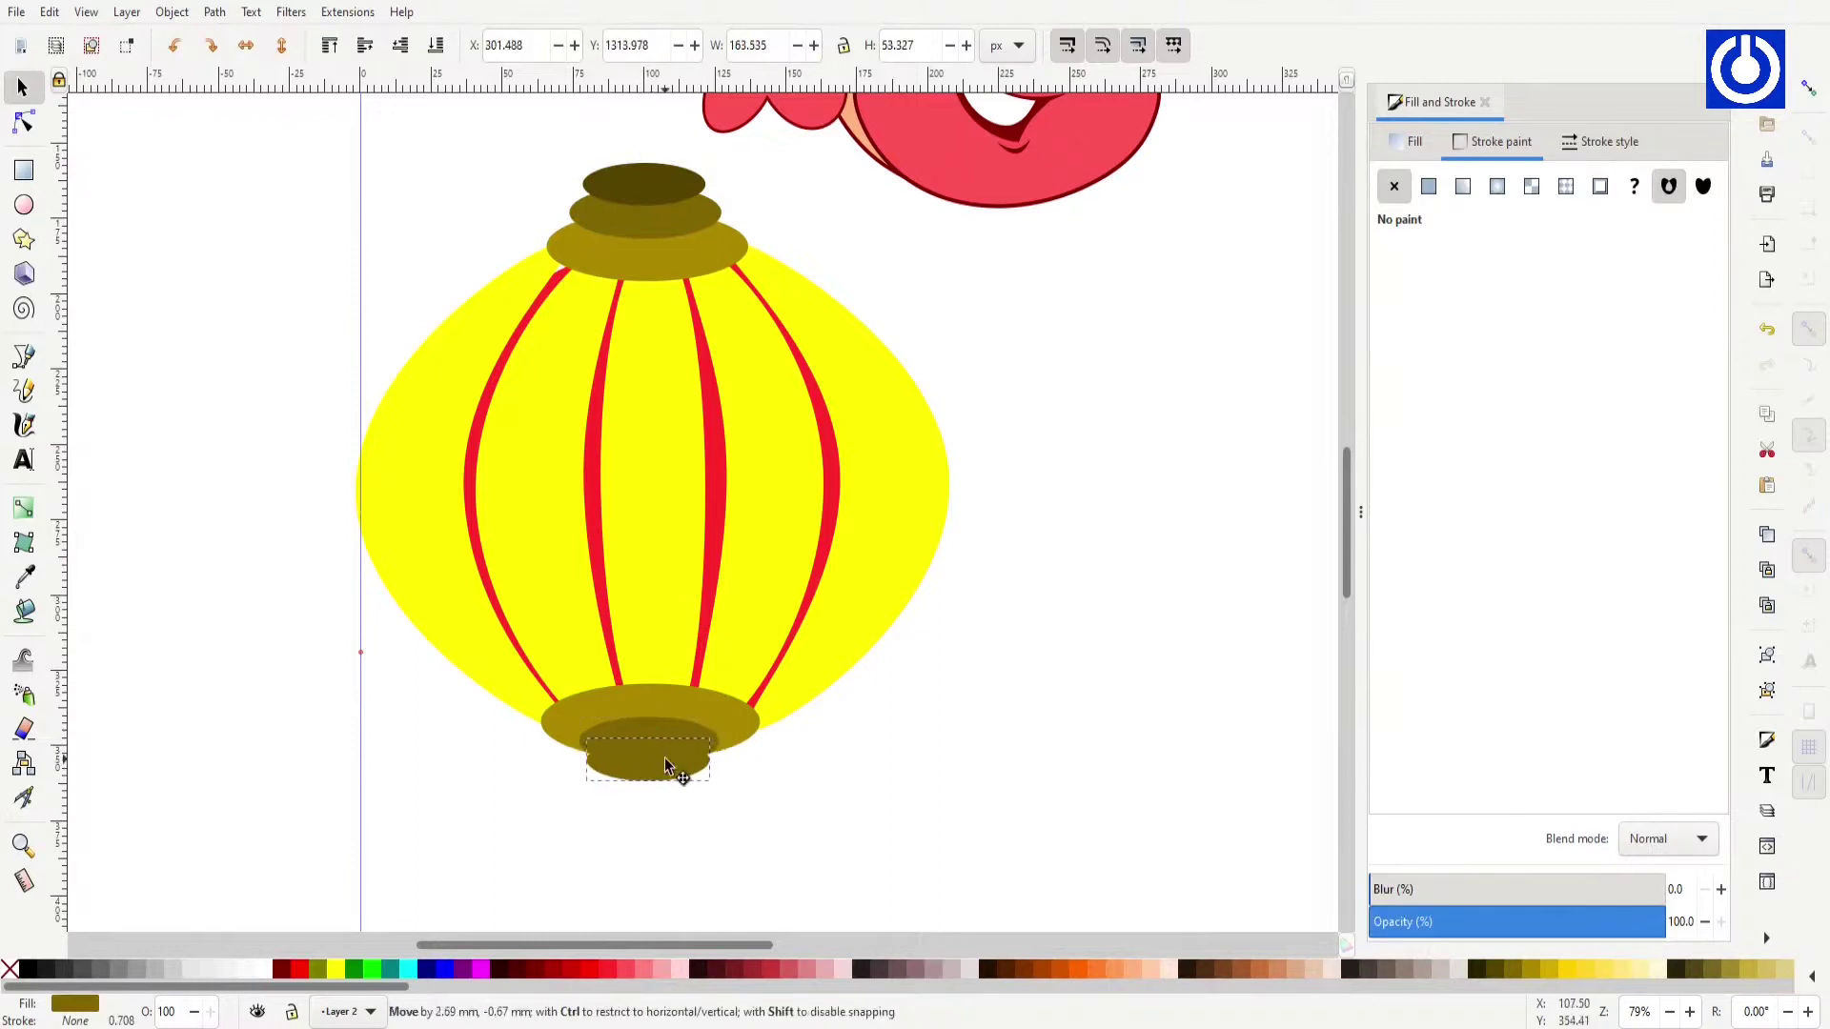
Step: Select the red stripes on the mace head for node editing
key(minus)
key(minus)
key(n)
click(714, 419)
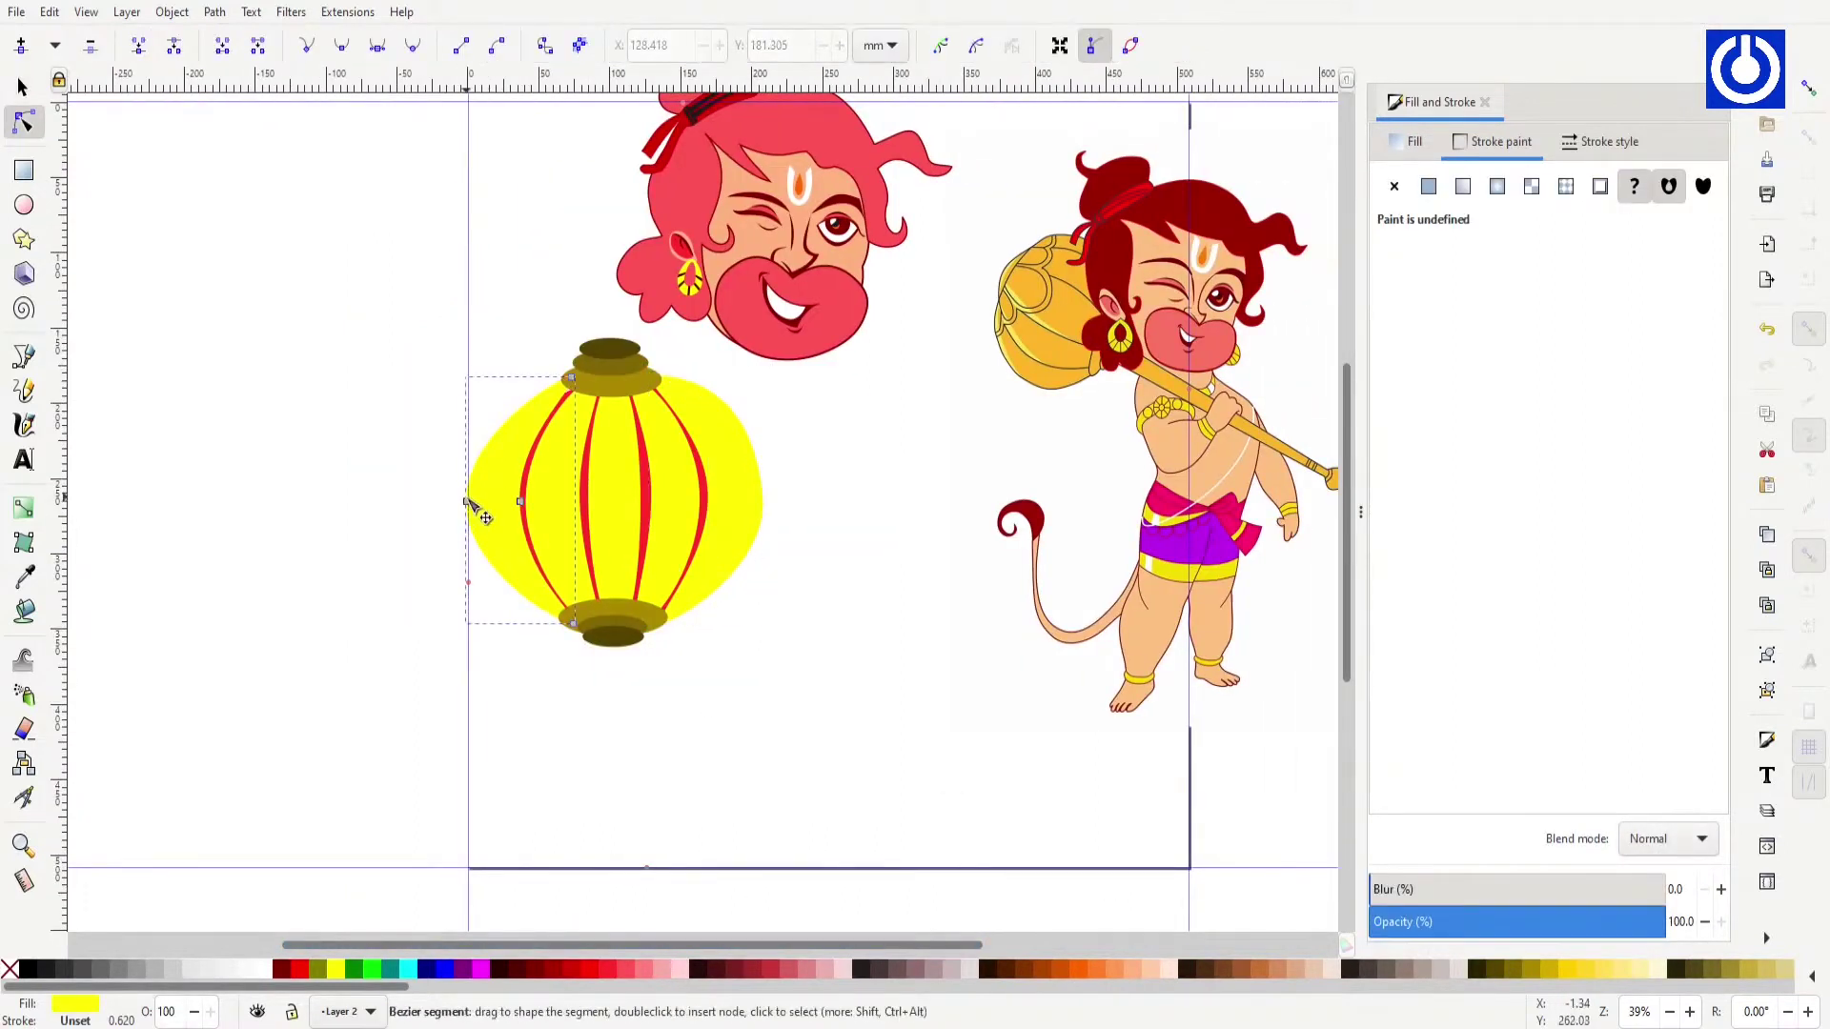
scroll(667, 705, down, 2)
scroll(458, 429, right, 2)
click(598, 449)
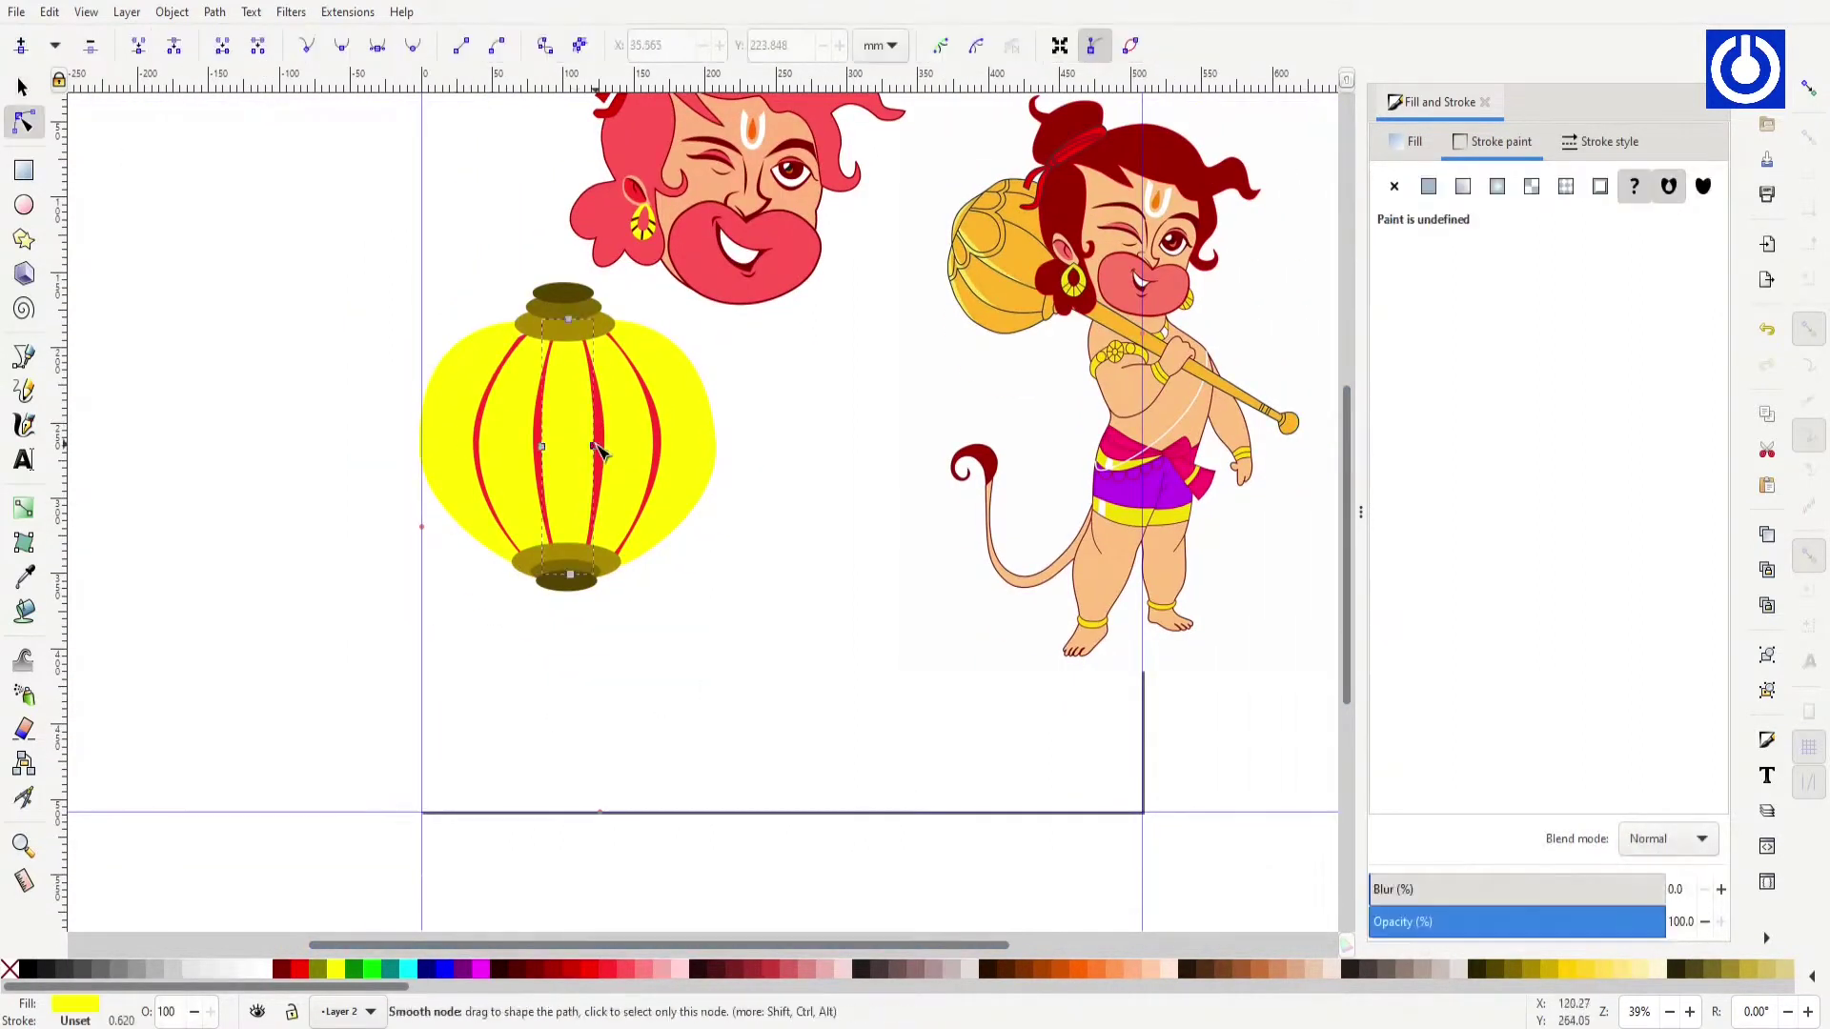
Step: Draw a rectangular handle under the mace head, convert it to a path, and taper its bottom
key(Escape)
key(ctrl+z)
key(Escape)
key(r)
drag(538, 576, 598, 919)
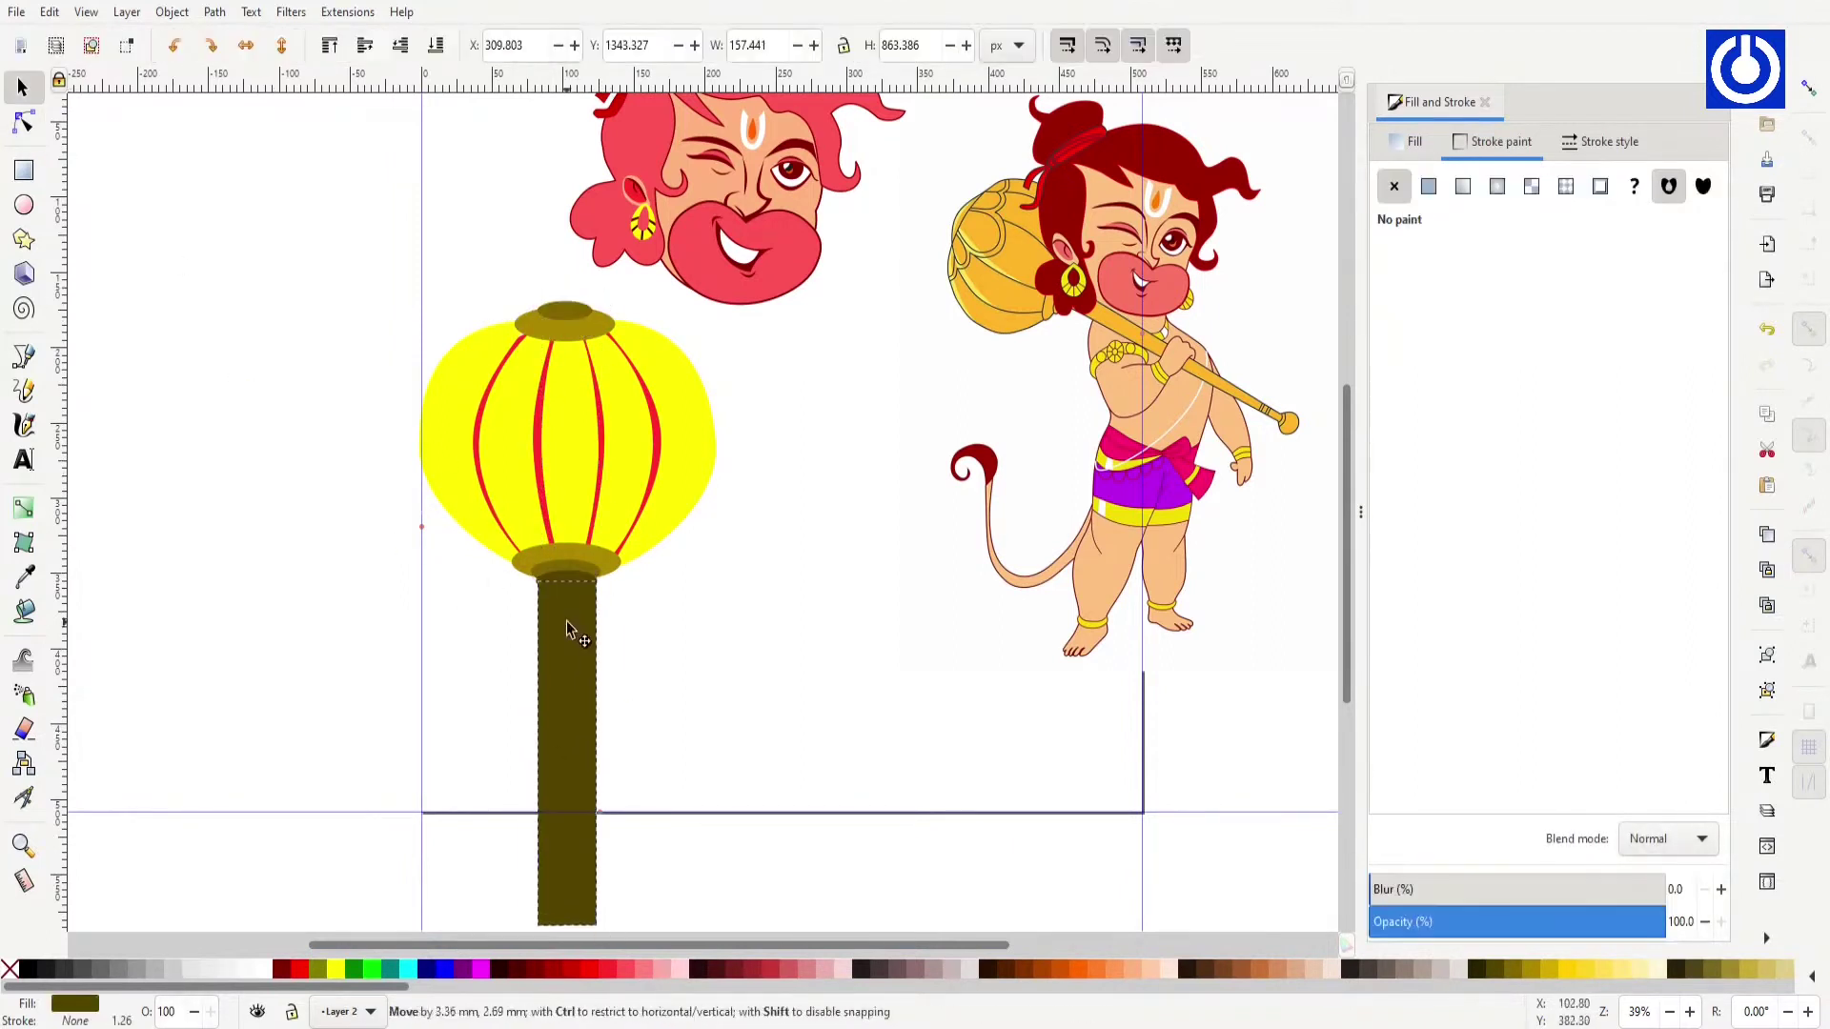
scroll(566, 621, down, 1)
key(d)
click(572, 514)
key(ctrl+shift+c)
key(n)
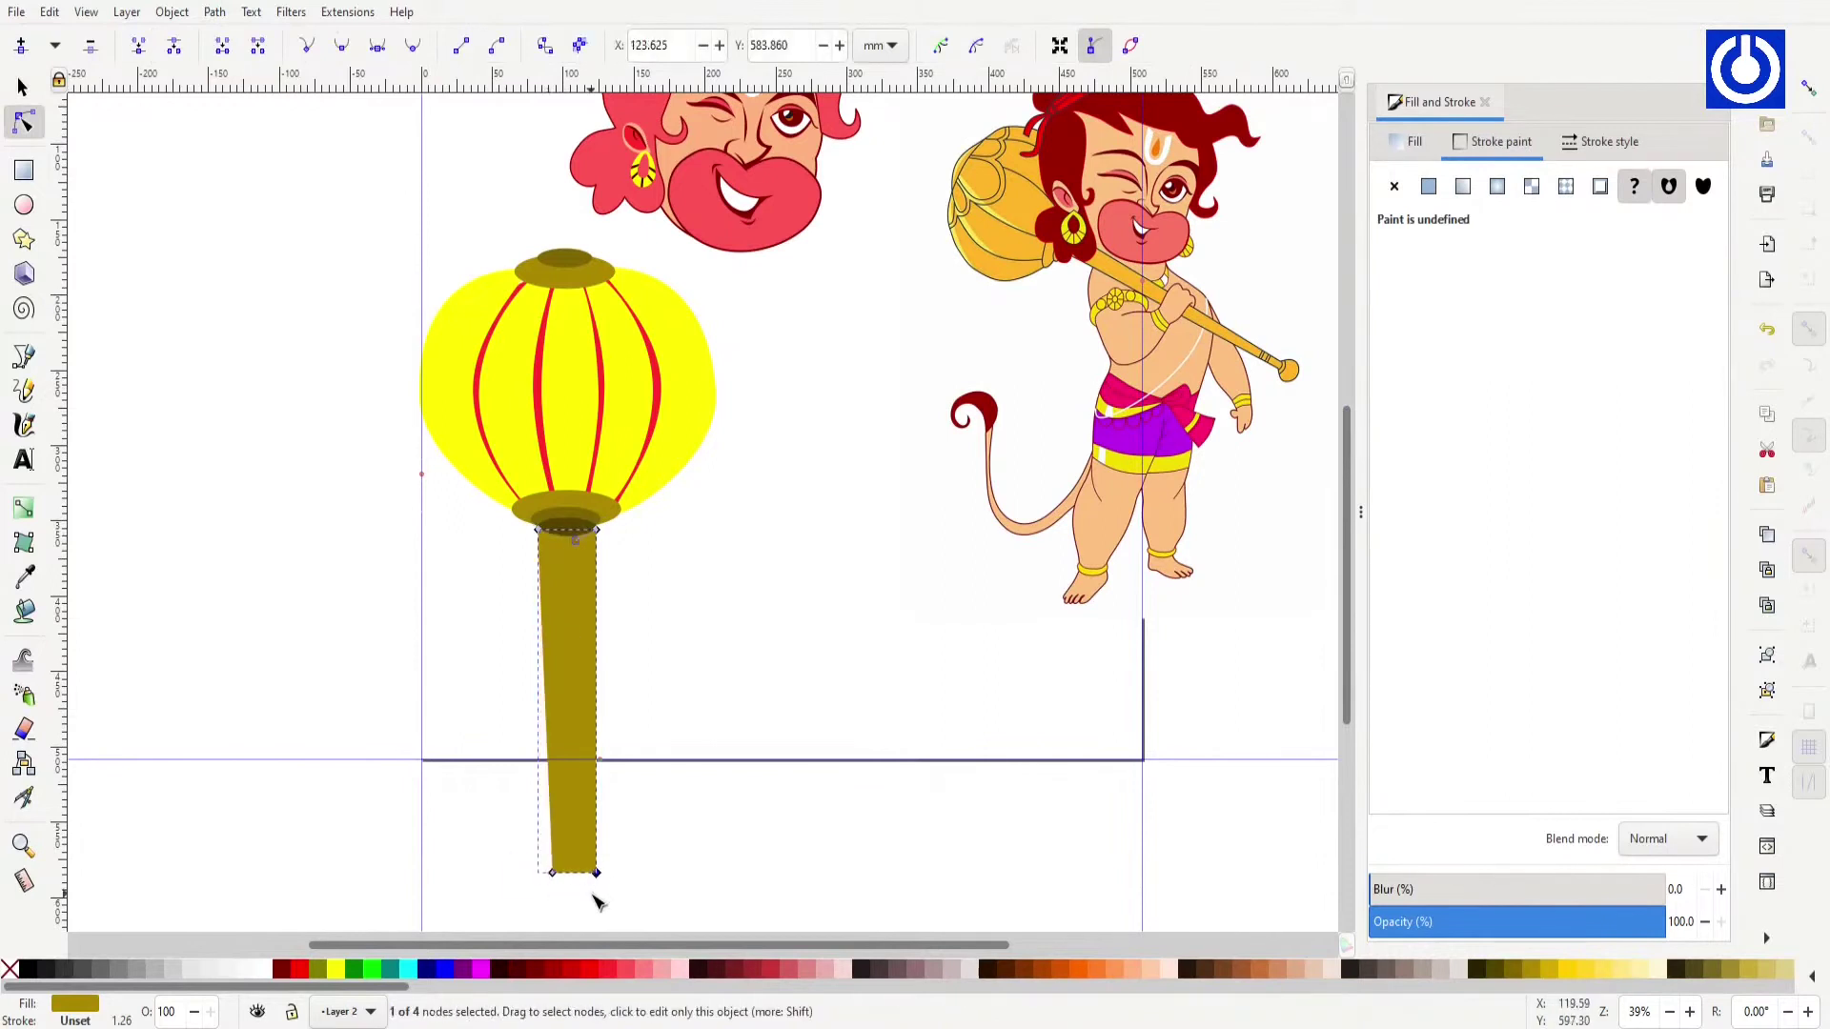
key(shift+Left)
key(shift+Left)
key(Escape)
key(Escape)
key(s)
Step: Recolour the yellow mace head pieces orange
click(563, 503)
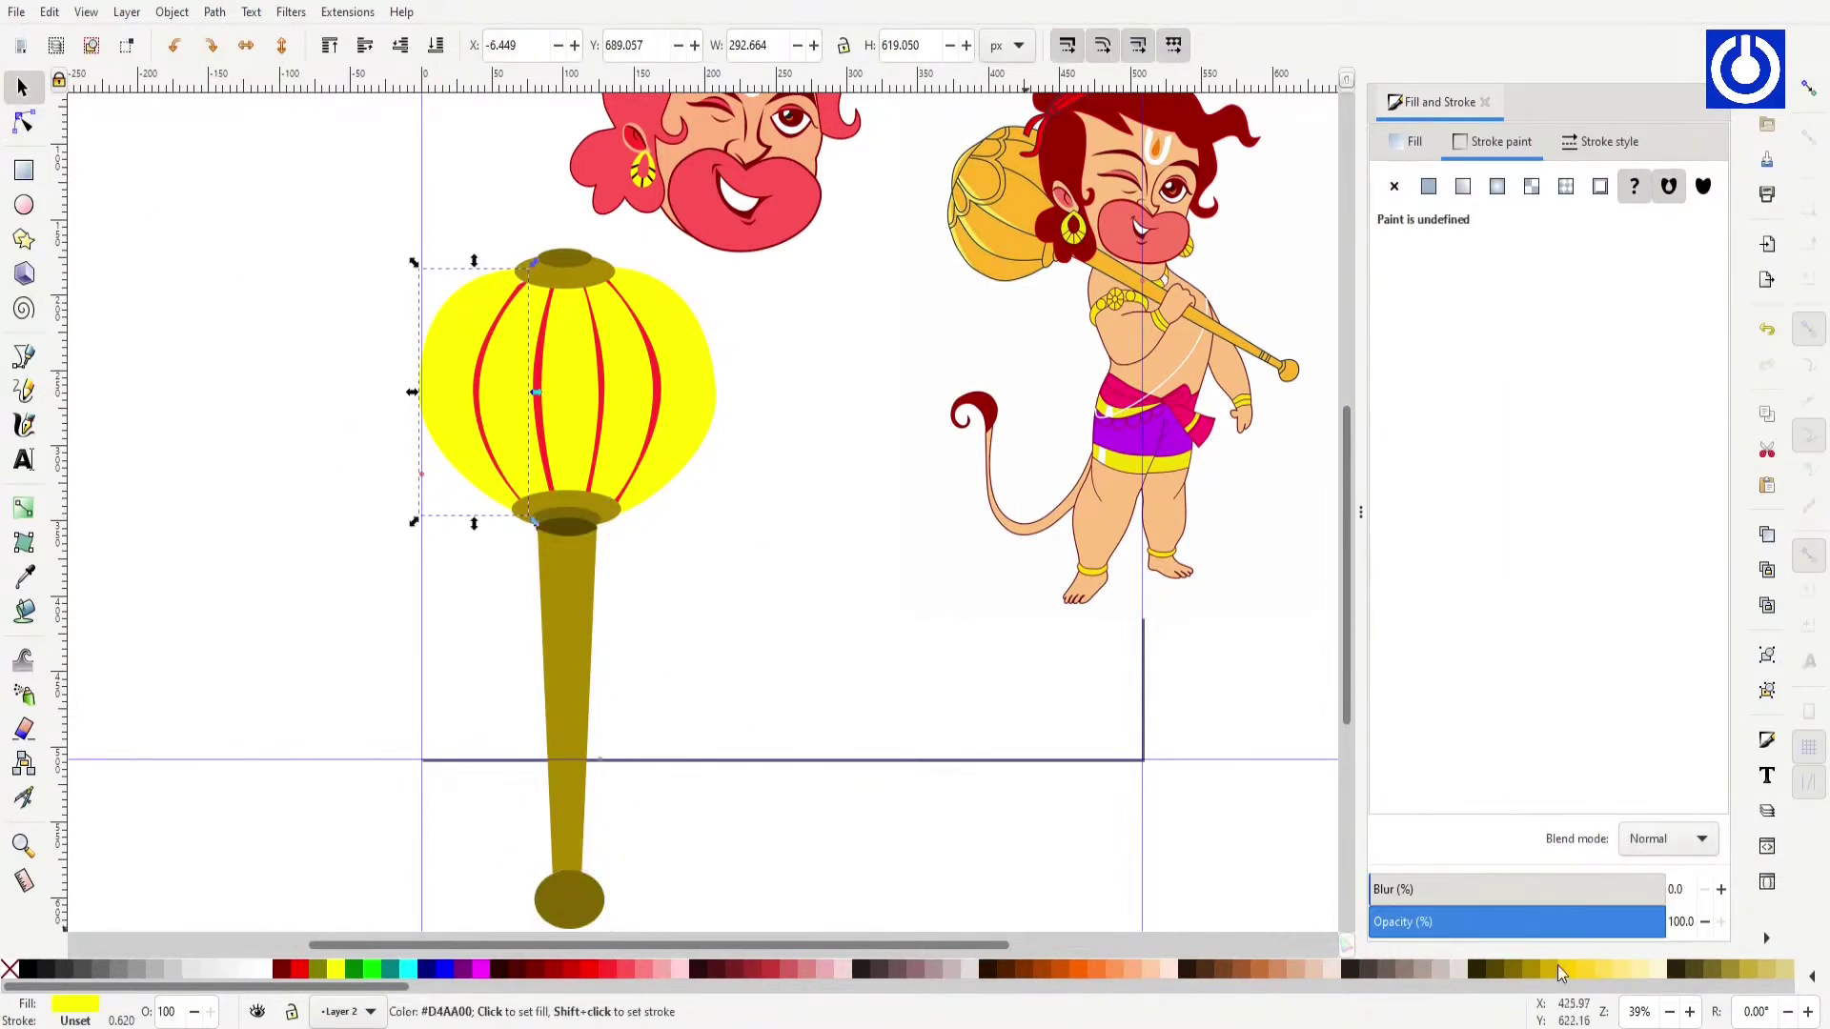
click(1096, 969)
key(Escape)
click(591, 381)
click(1096, 969)
key(Escape)
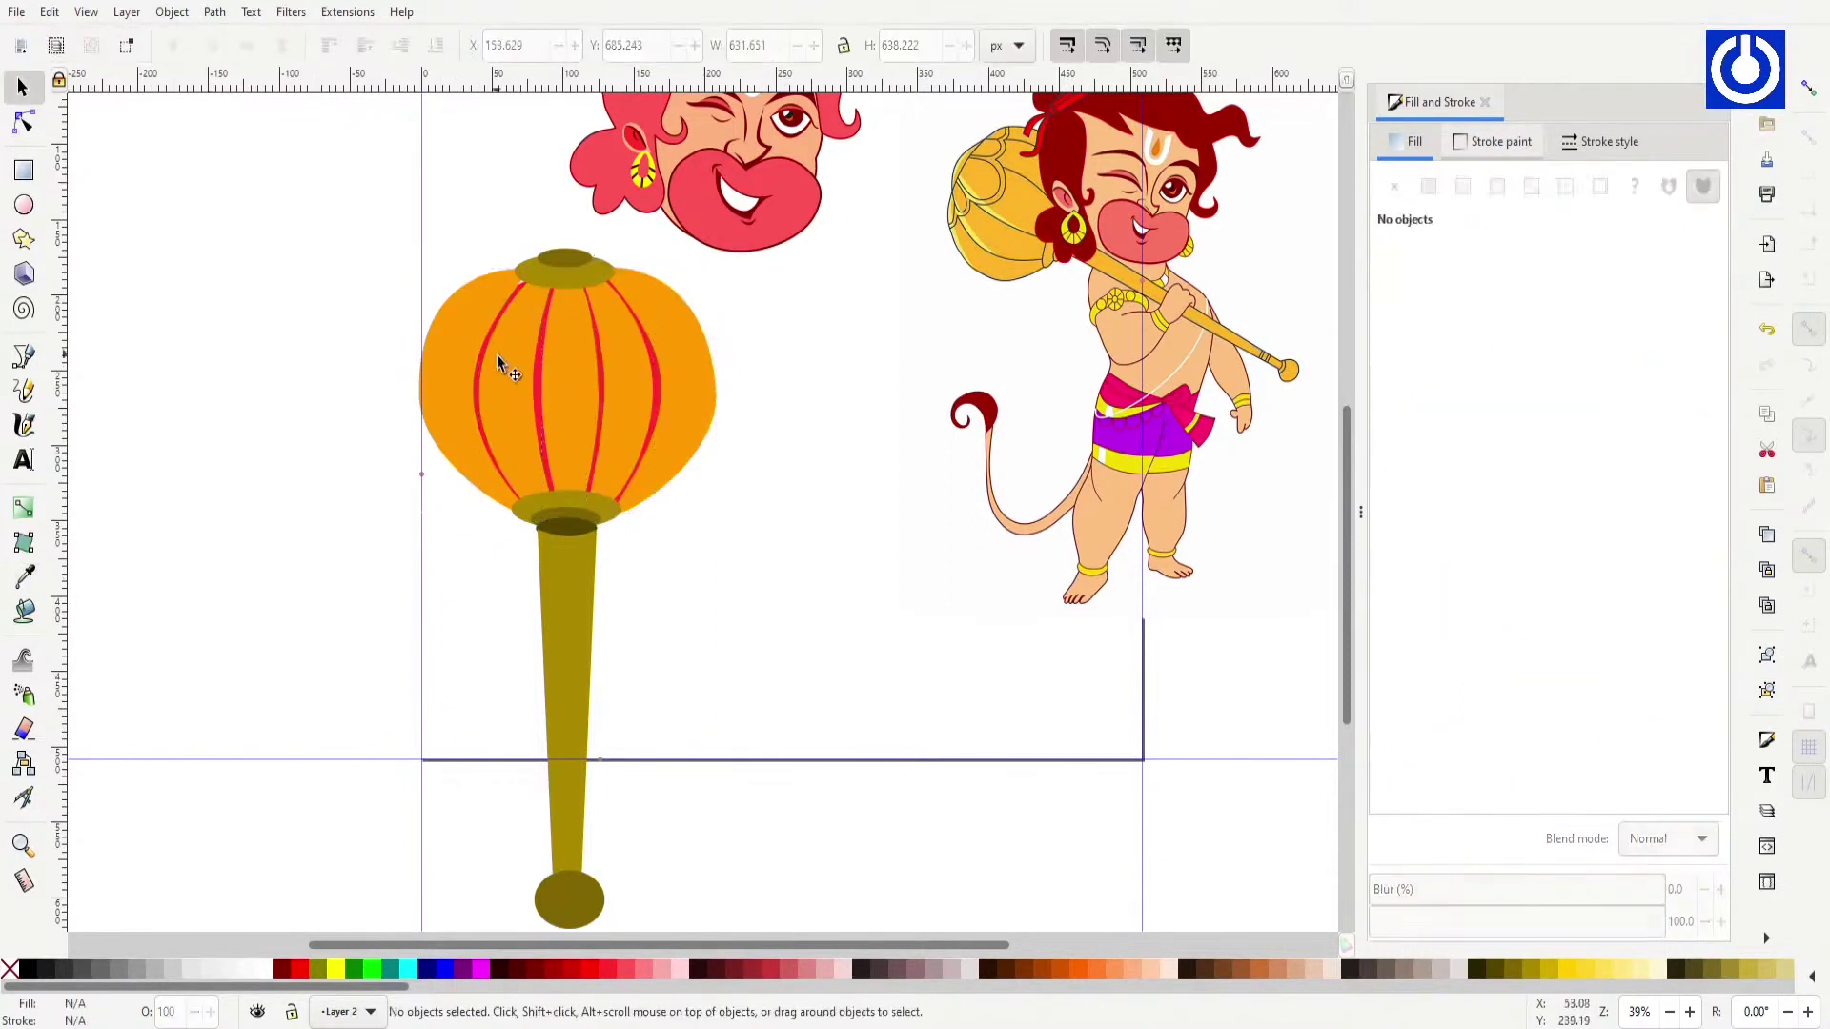
Step: Make the mace head's stripes and top rim brown
click(633, 347)
ctrl+click(645, 352)
scroll(644, 353, up, 2)
click(1684, 441)
click(1588, 439)
key(Escape)
key(minus)
click(733, 376)
key(Escape)
Step: Colour the lower rim and inner bottom ellipse brown, and make the handle orange
scroll(763, 459, up, 5)
click(698, 762)
key(ctrl+shift+v)
click(682, 799)
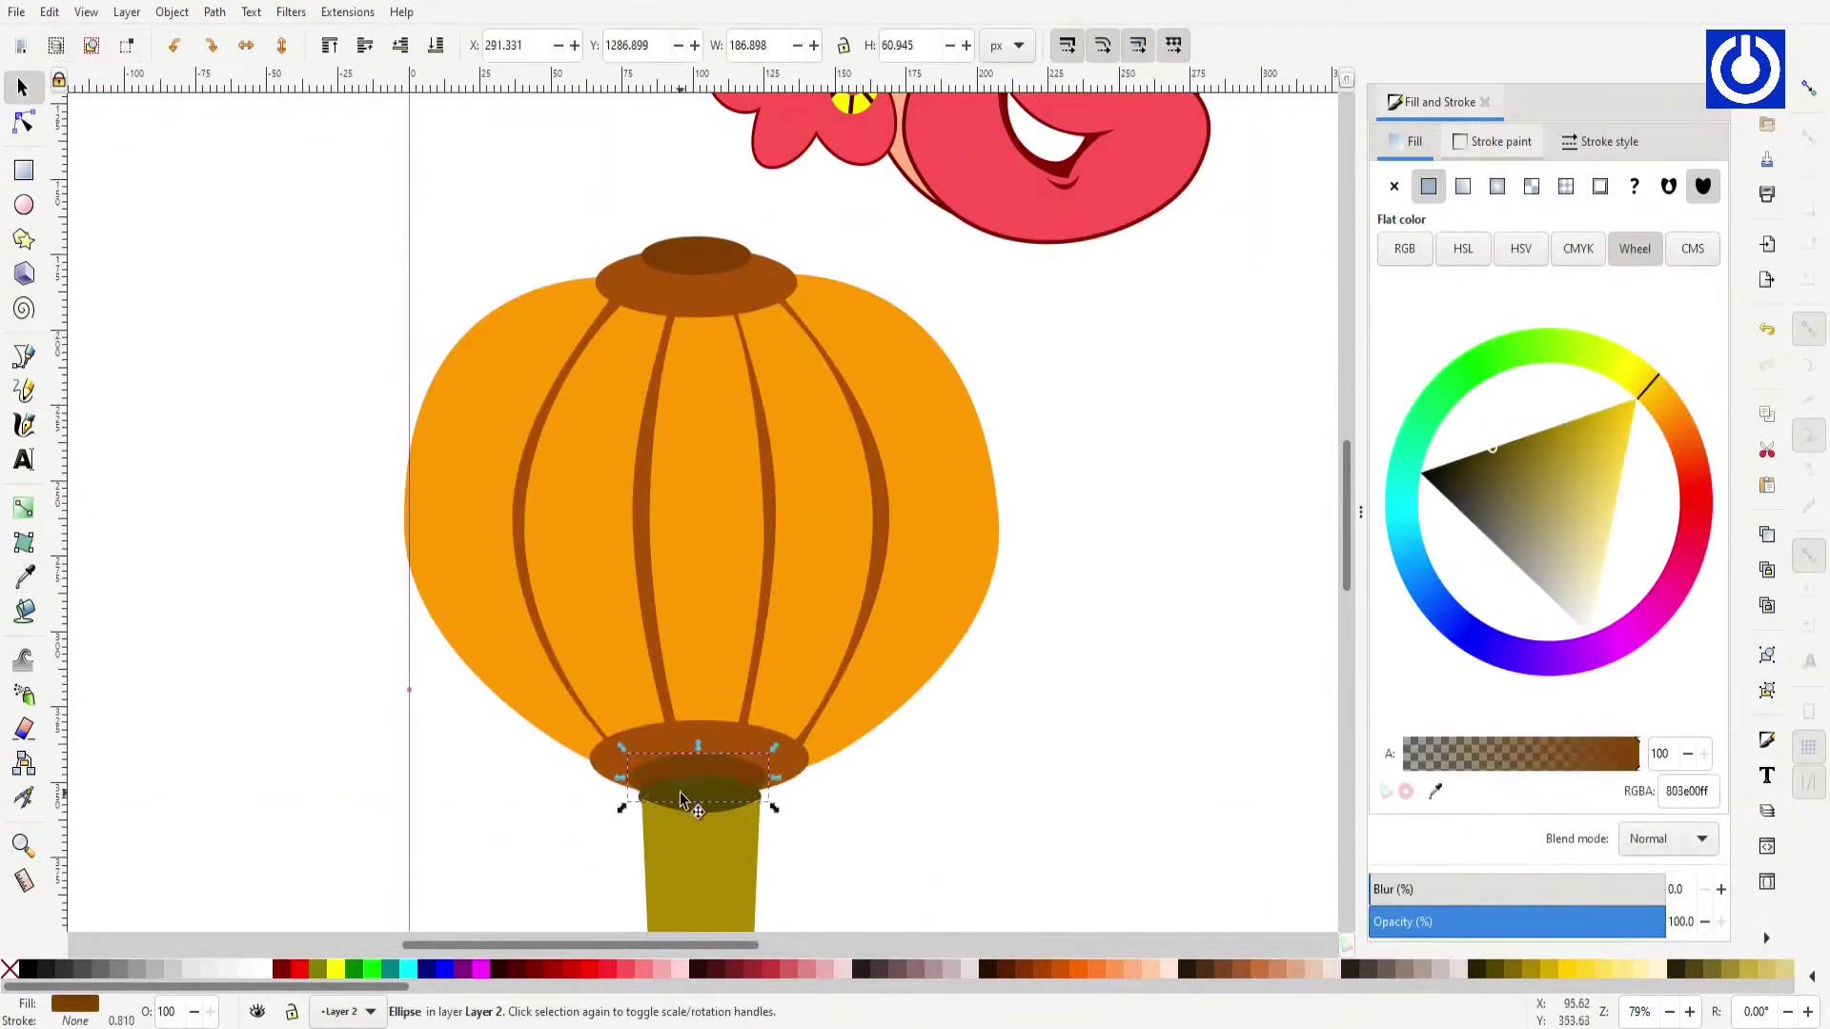
drag(1540, 438, 1517, 437)
key(Tab)
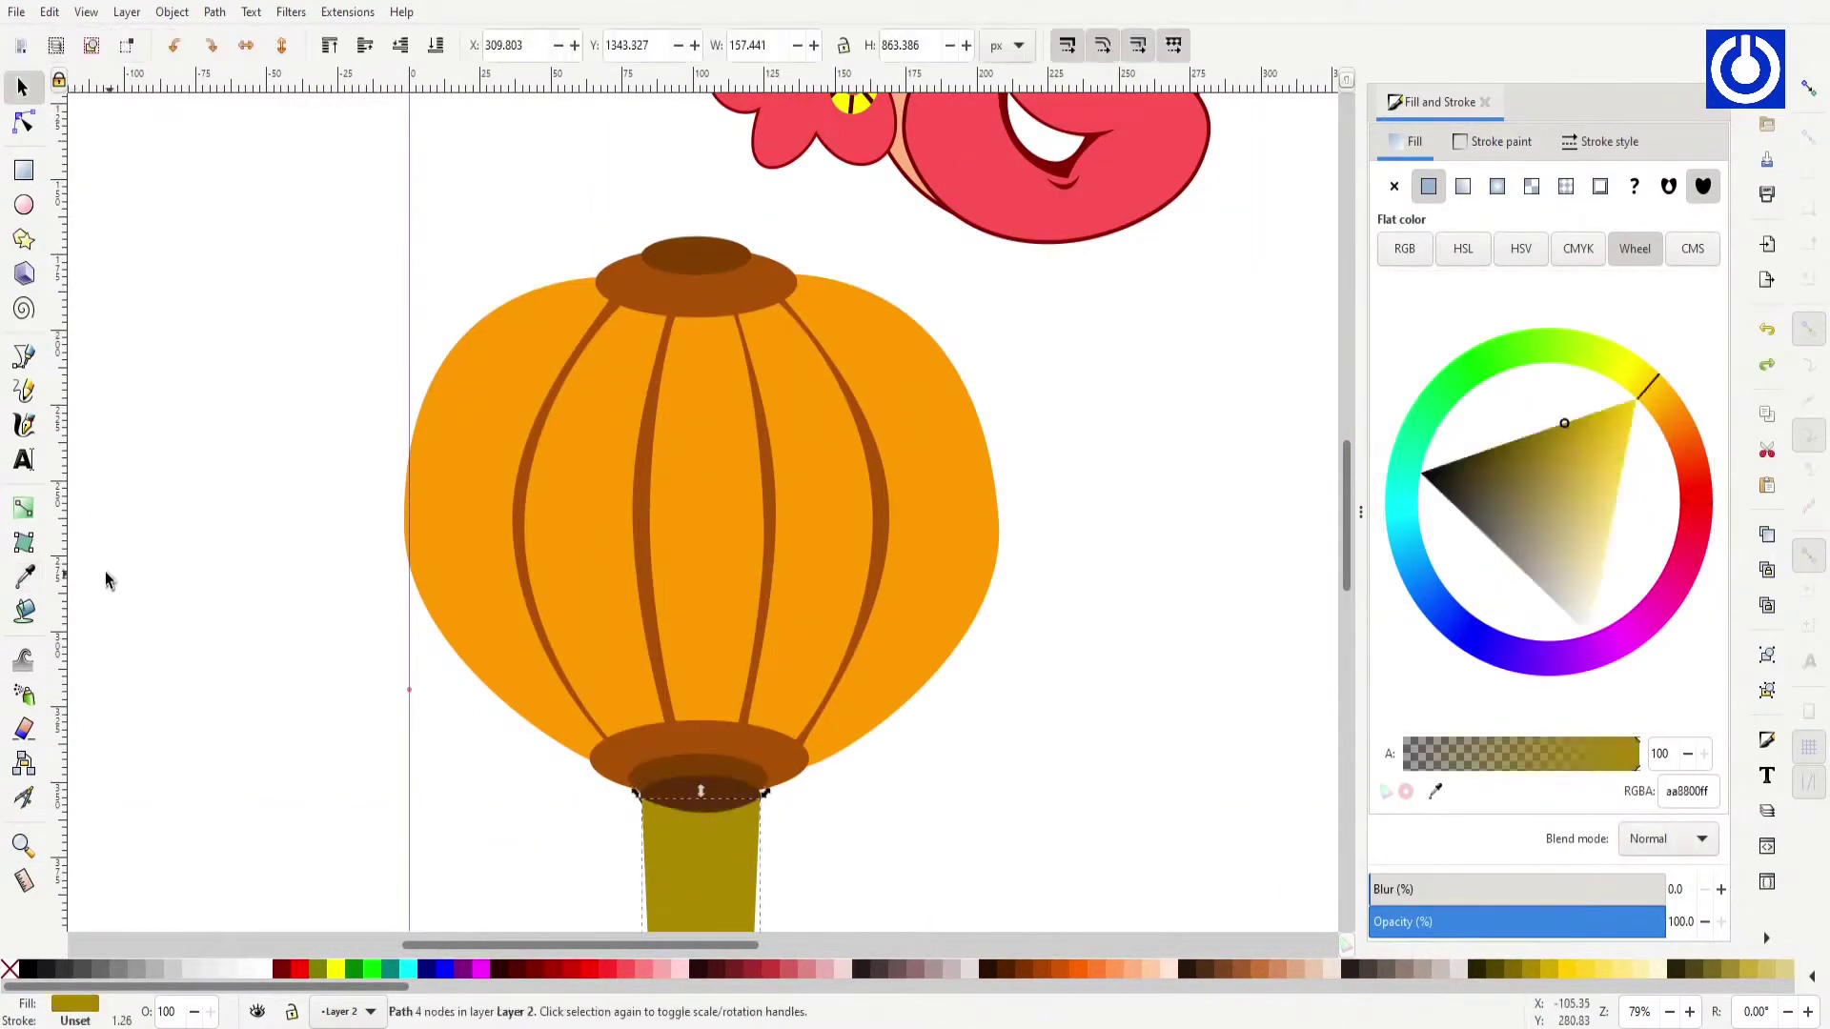
key(ctrl+shift+v)
Step: Centre the ball under the handle, group all mace parts, and move the group left
key(minus)
key(minus)
scroll(1332, 526, down, 3)
click(702, 748)
shift+click(702, 571)
key(ctrl+shift+a)
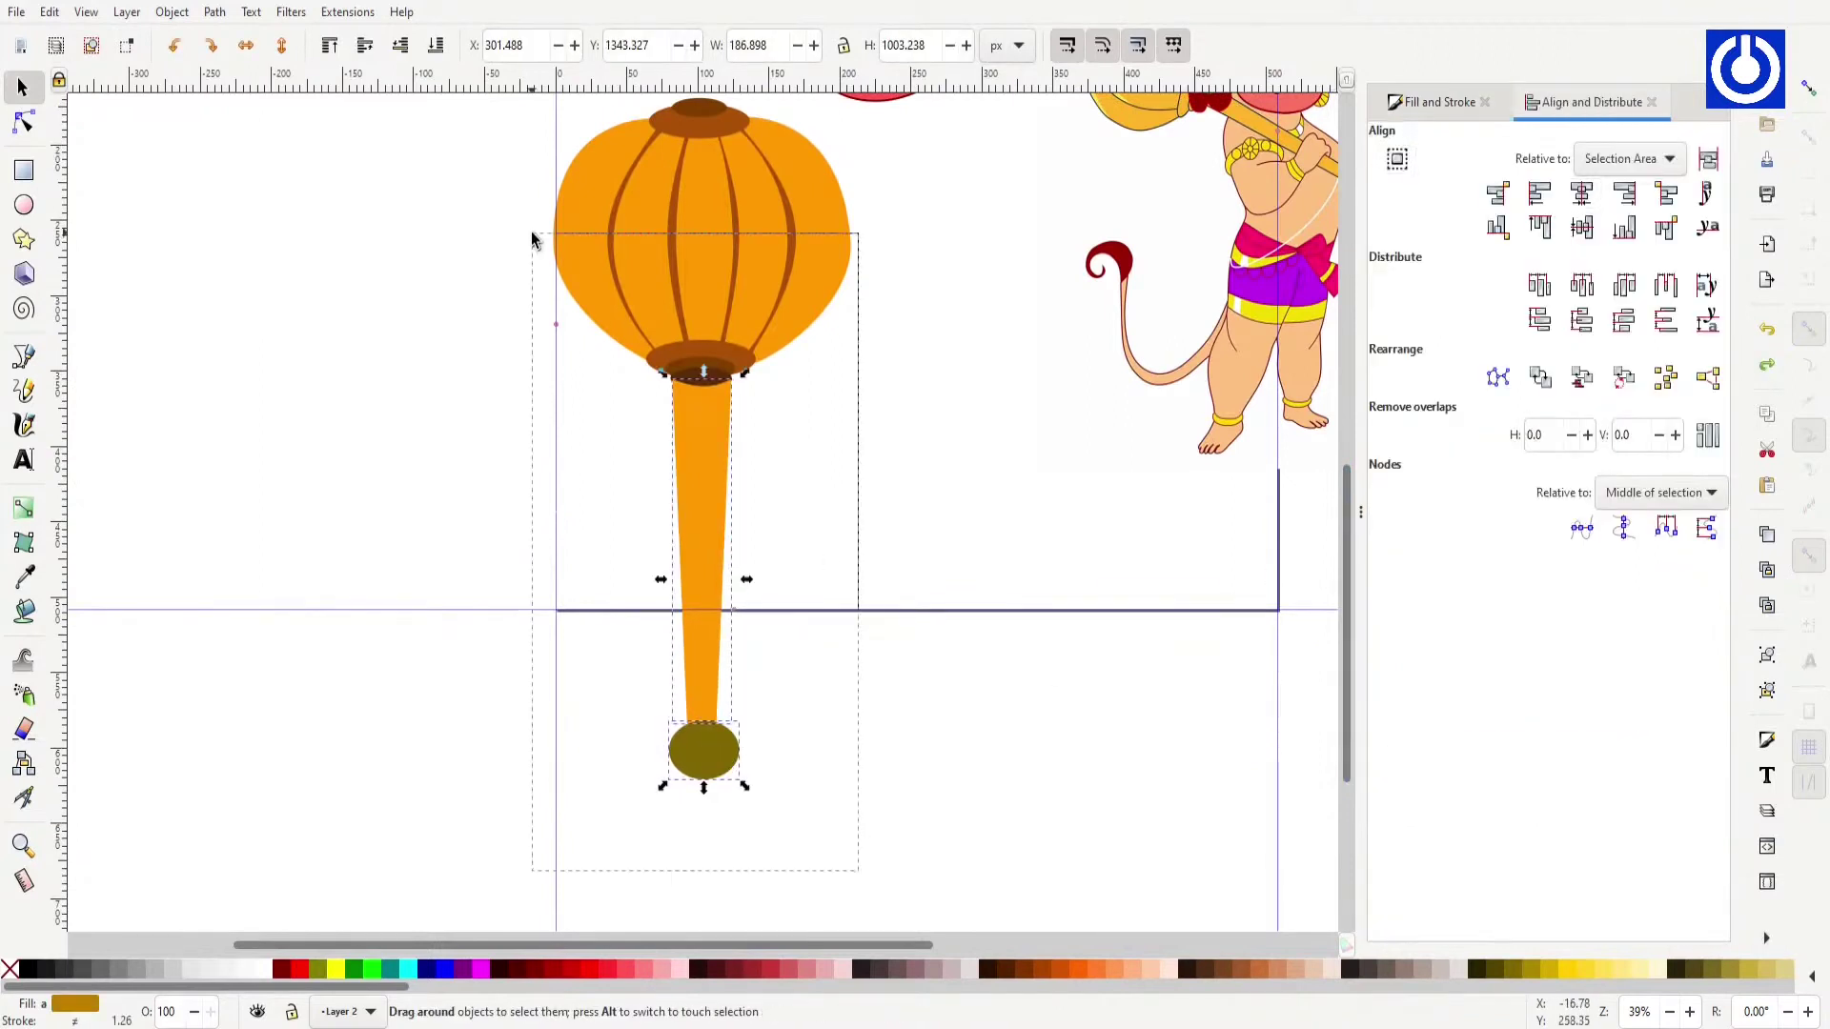
drag(532, 238, 507, 102)
key(ctrl+g)
drag(721, 321, 677, 374)
scroll(689, 472, up, 2)
mouse_move(689, 467)
mouse_down()
mouse_move(417, 354)
mouse_move(408, 324)
mouse_up()
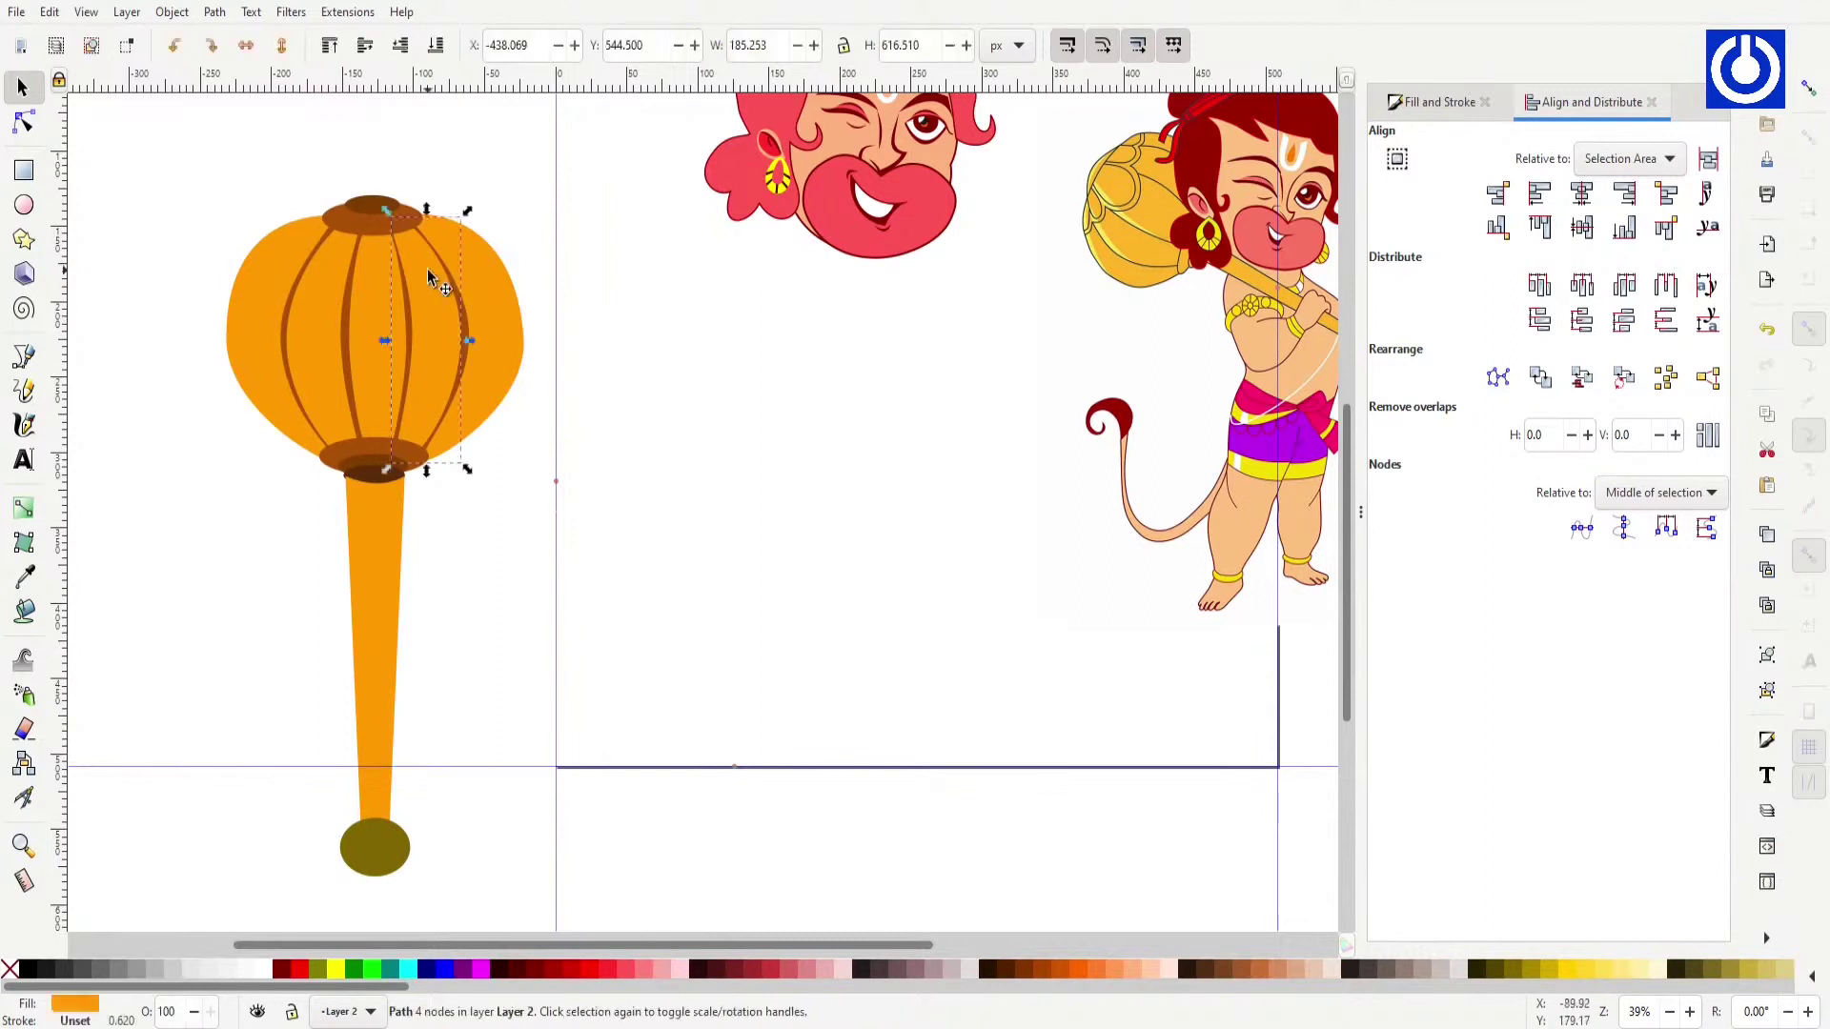
Step: Draw a triangle above the mace head and node-edit it into a teardrop lobe
key(asterisk)
mouse_move(164, 443)
mouse_down()
mouse_move(204, 467)
mouse_move(388, 260)
mouse_up()
key(s)
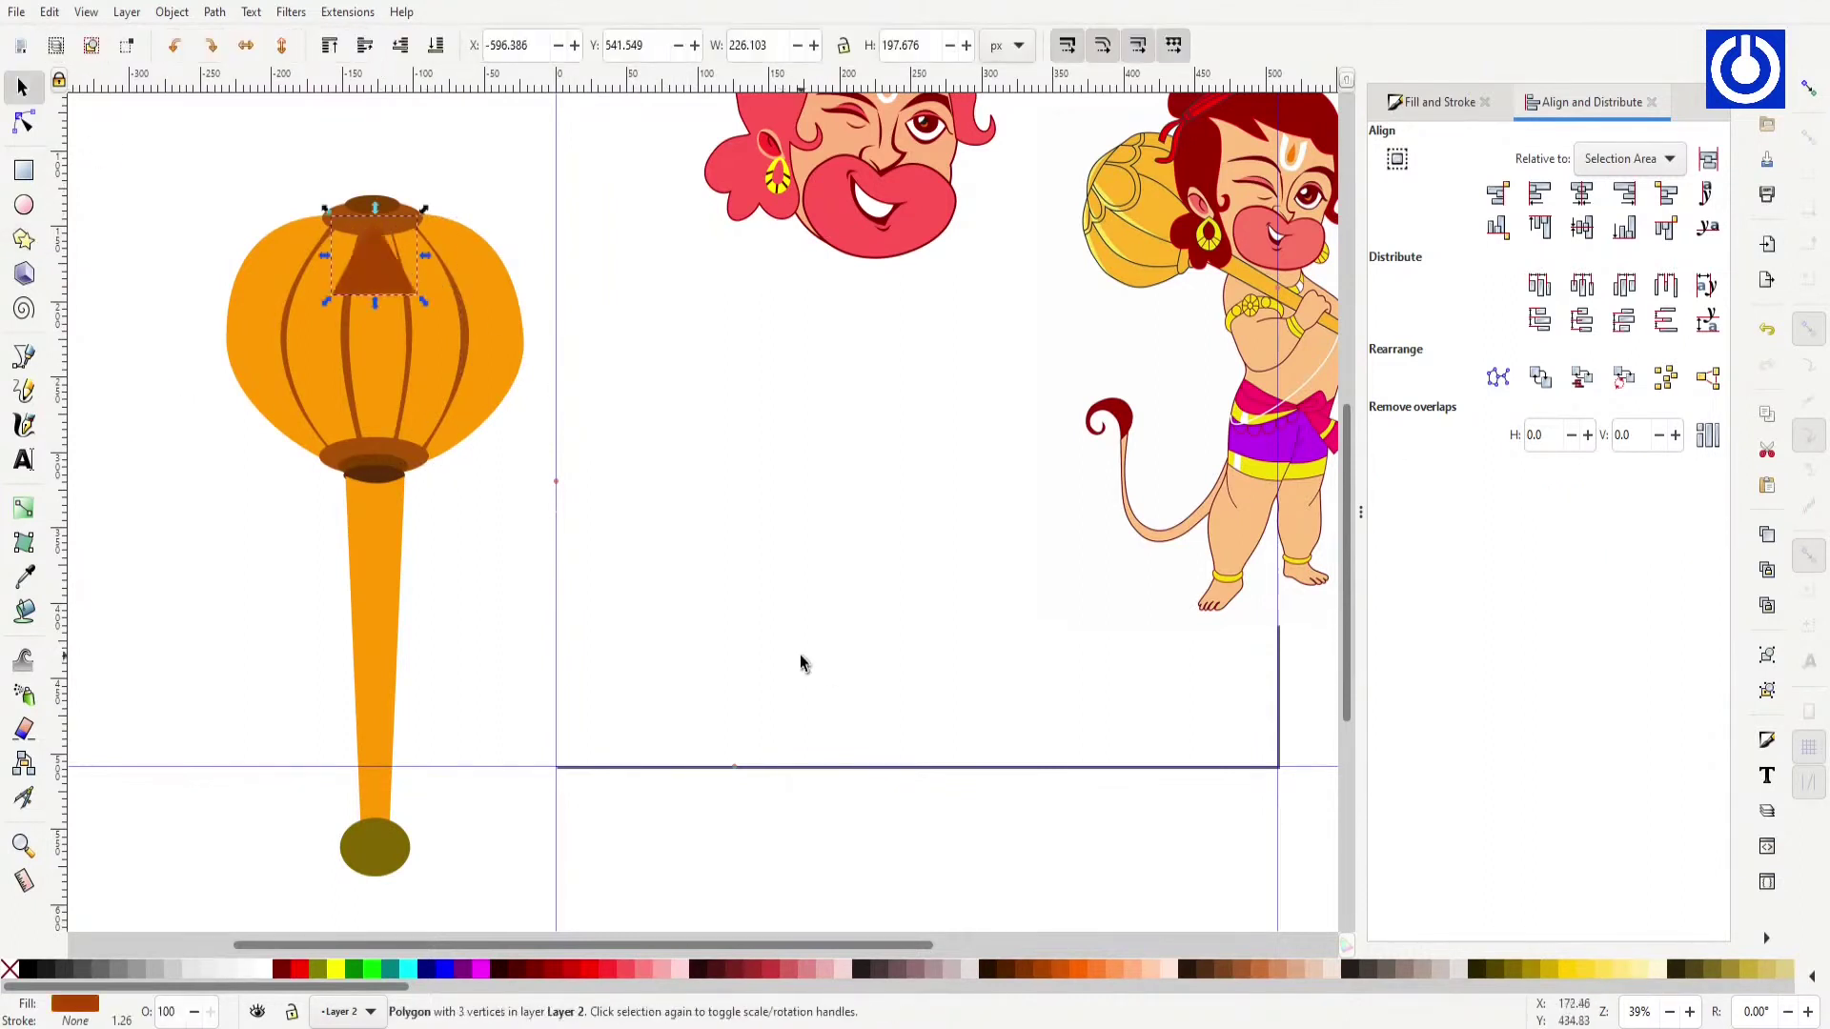
key(3)
key(n)
click(375, 47)
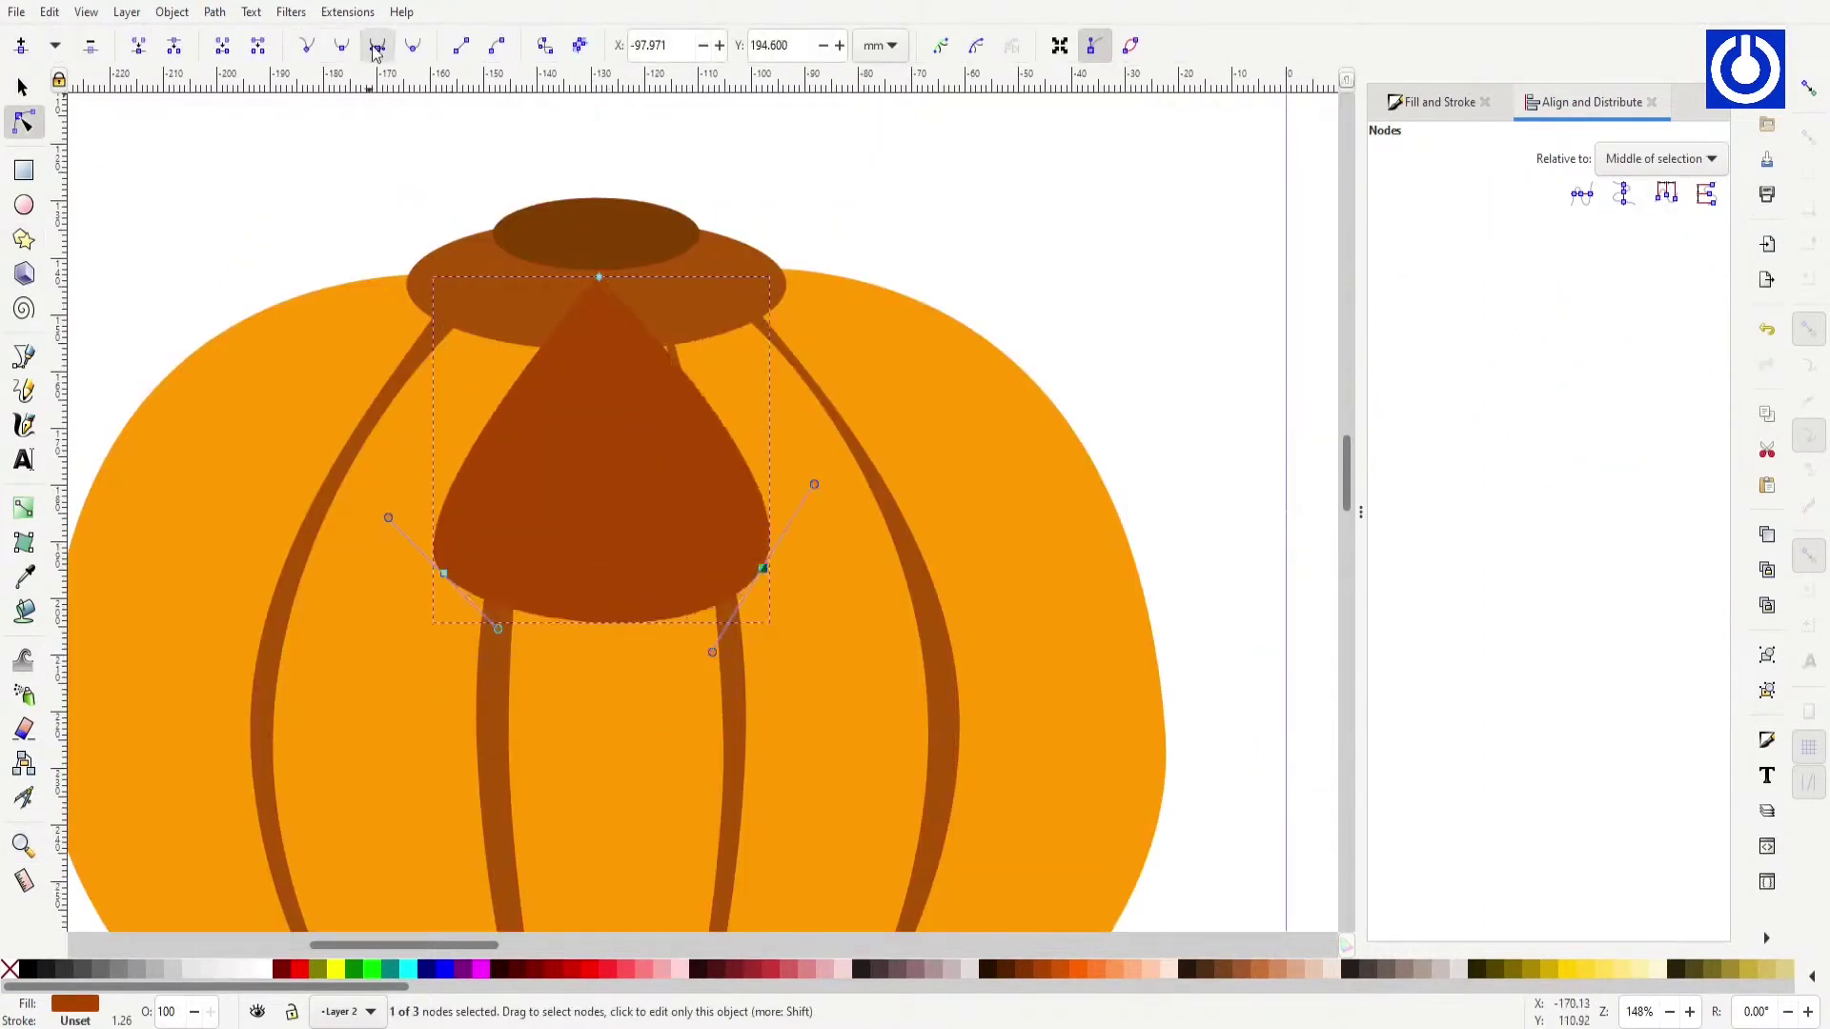
drag(443, 573, 522, 585)
drag(763, 568, 703, 568)
drag(629, 314, 585, 336)
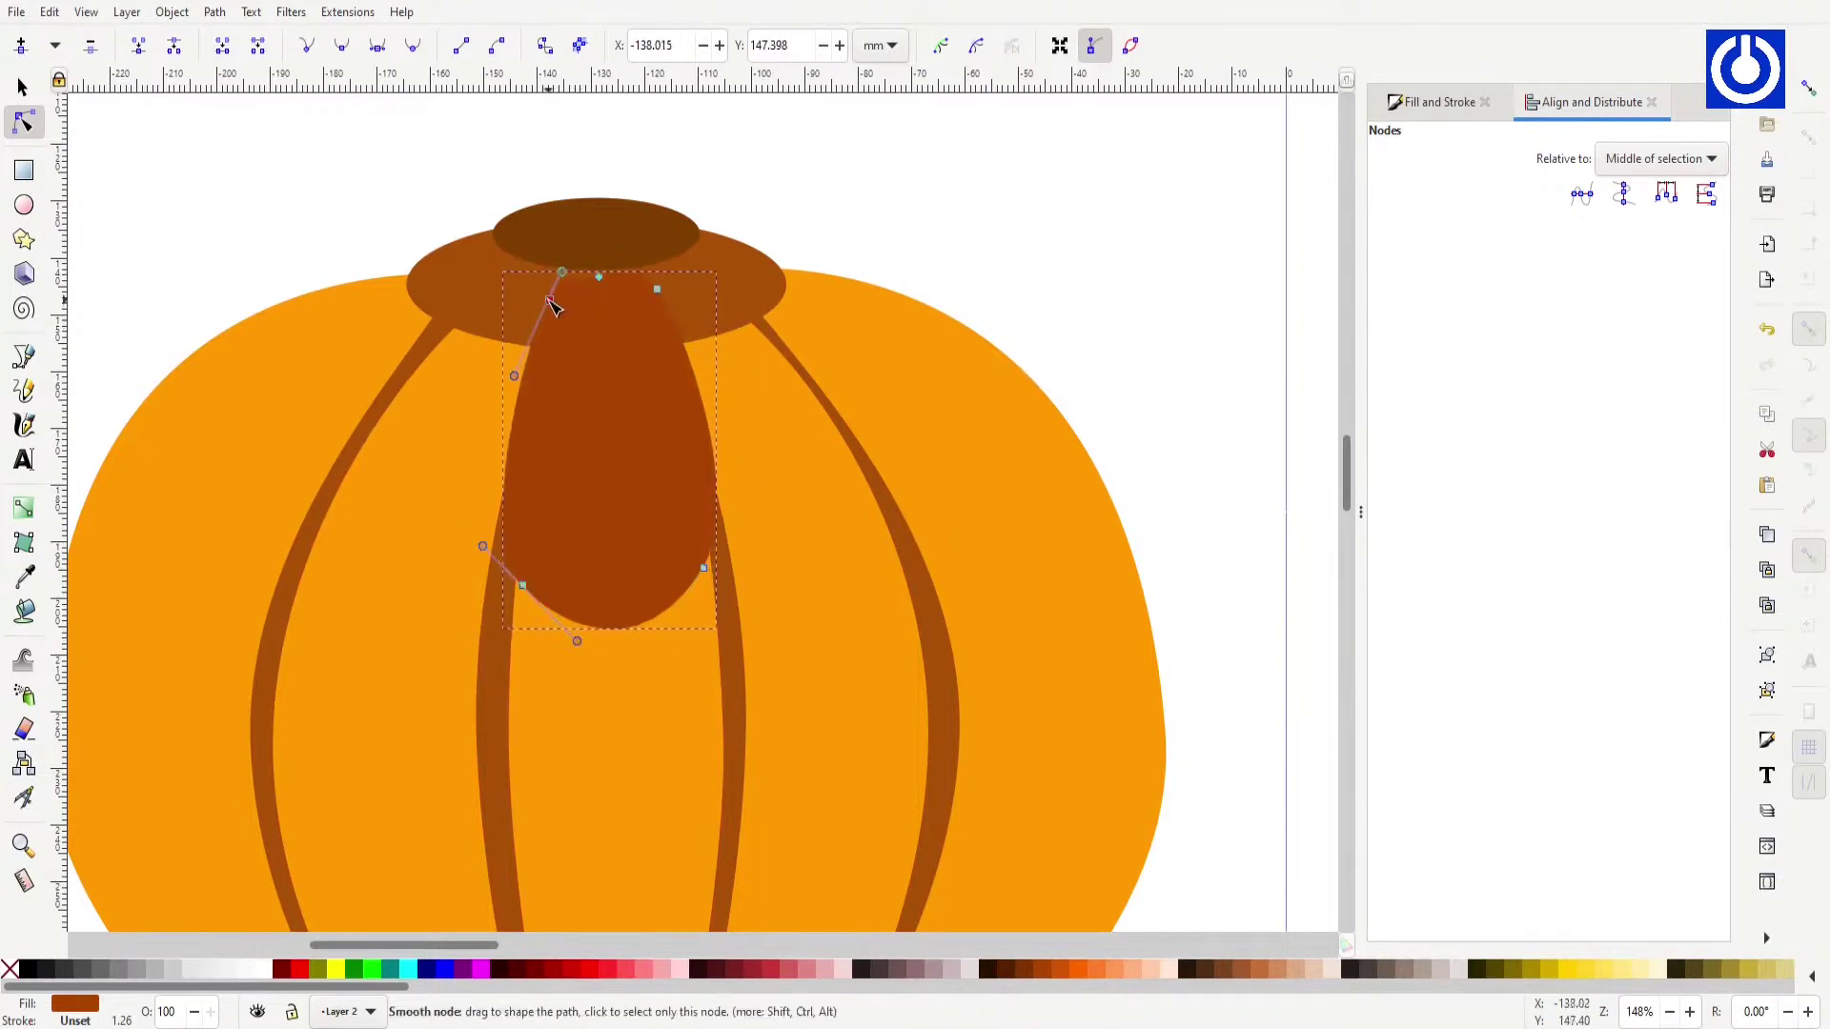
key(s)
Step: Duplicate the lobe, tilt the copy outward, and mirror it to the left side
key(minus)
key(minus)
key(minus)
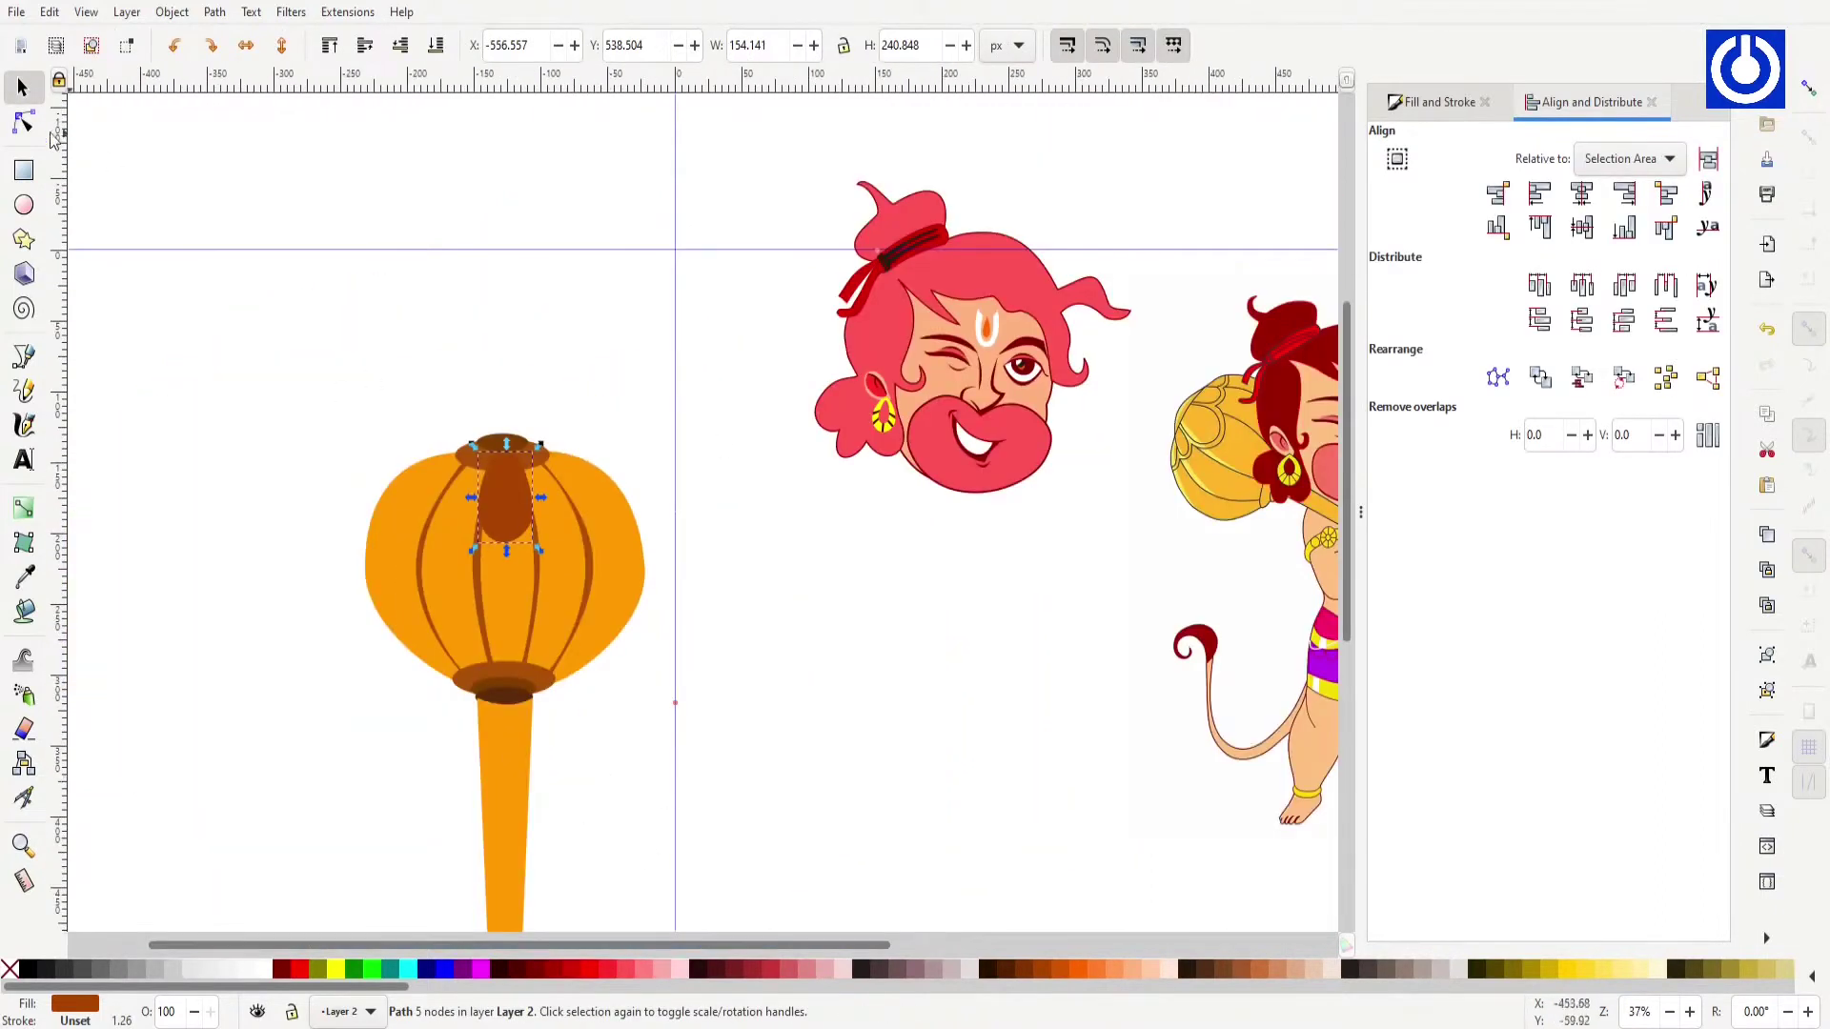
scroll(505, 491, up, 4)
key(ctrl+d)
drag(641, 597, 792, 619)
click(792, 620)
mouse_move(962, 733)
mouse_down()
mouse_move(906, 650)
mouse_move(907, 585)
mouse_up()
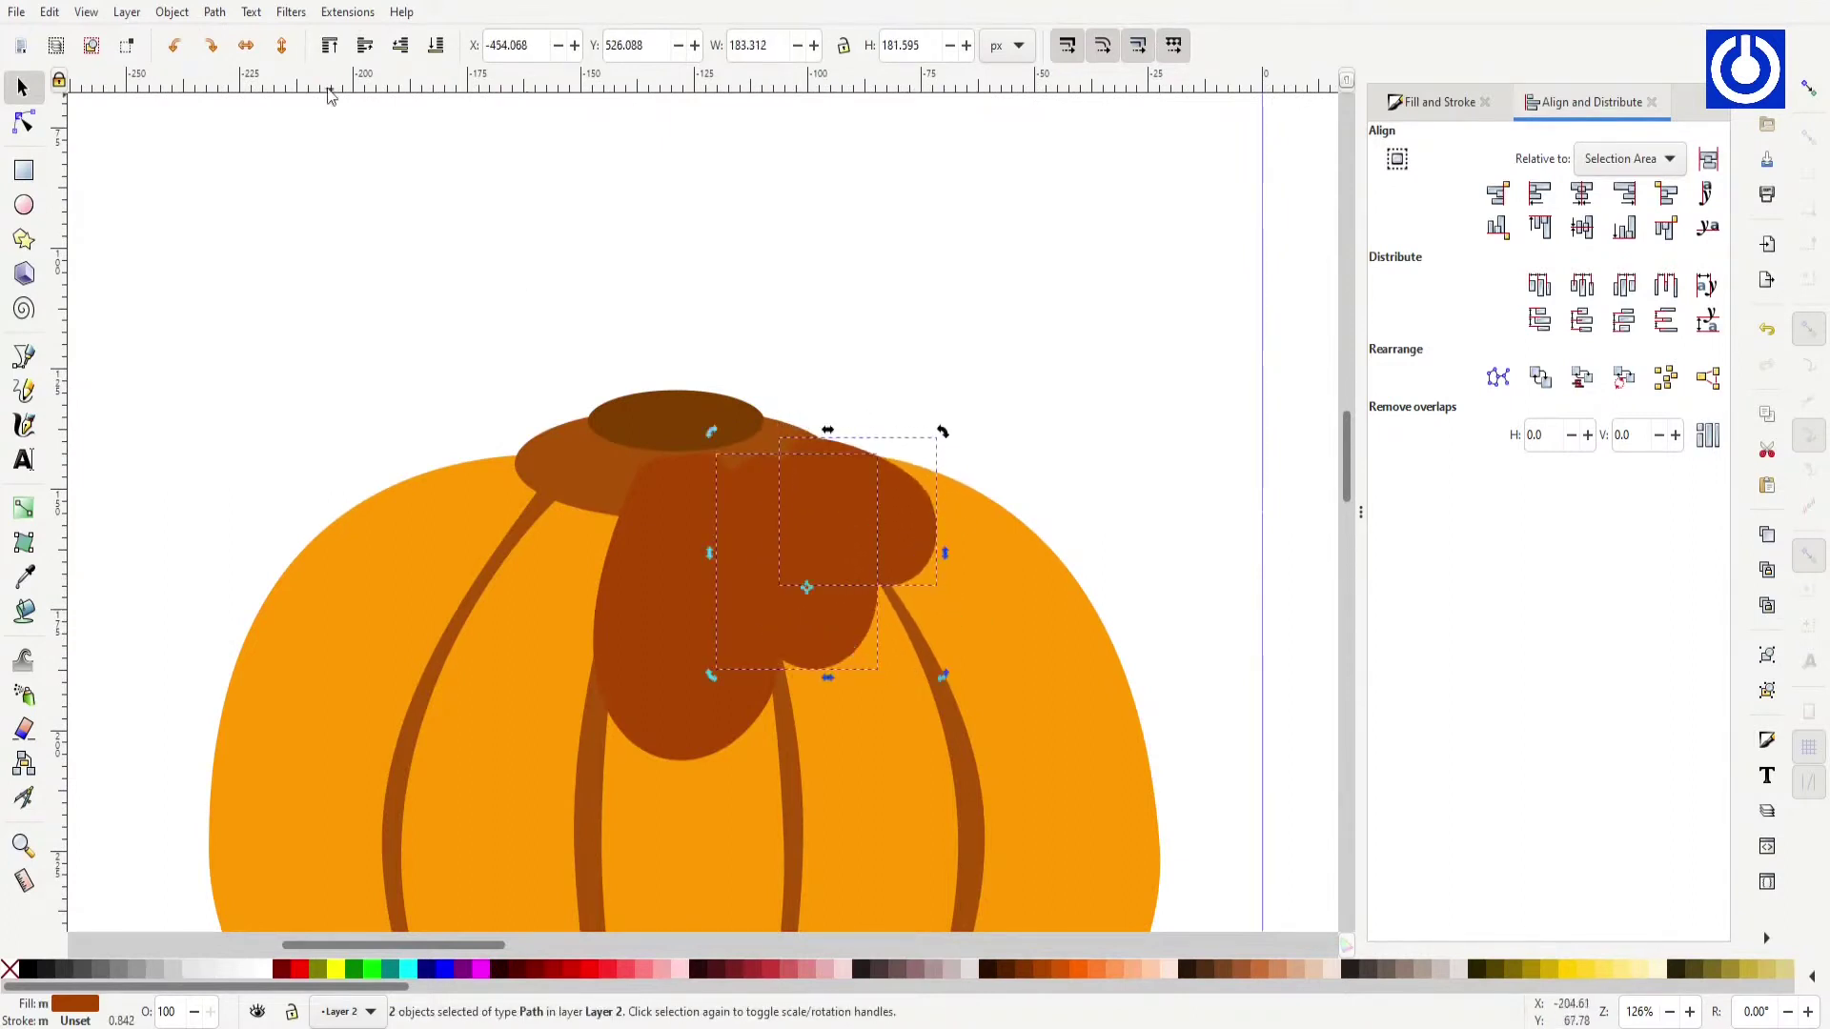
key(ctrl+d)
key(h)
drag(811, 531, 506, 531)
key(Page_Down)
click(680, 730)
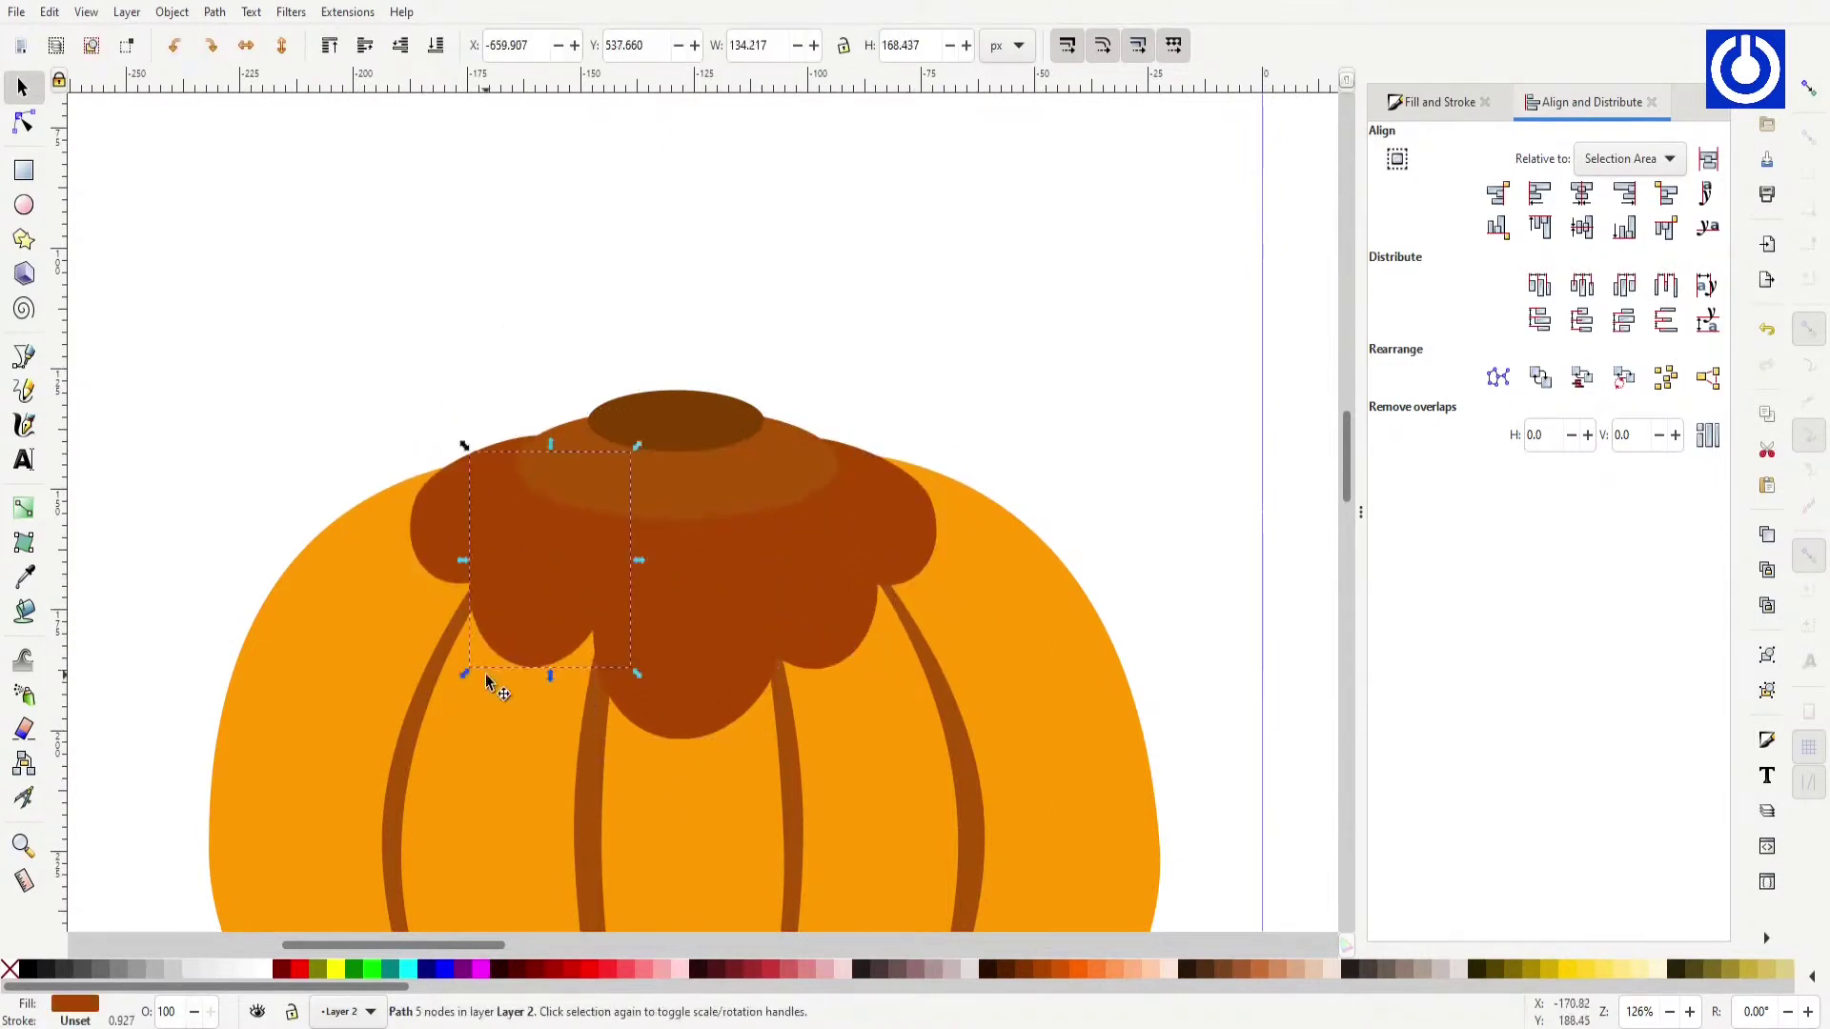
drag(486, 680, 880, 677)
Step: Union the lobes, make an inset copy, and cut it out to leave a petal outline
scroll(350, 389, down, 3)
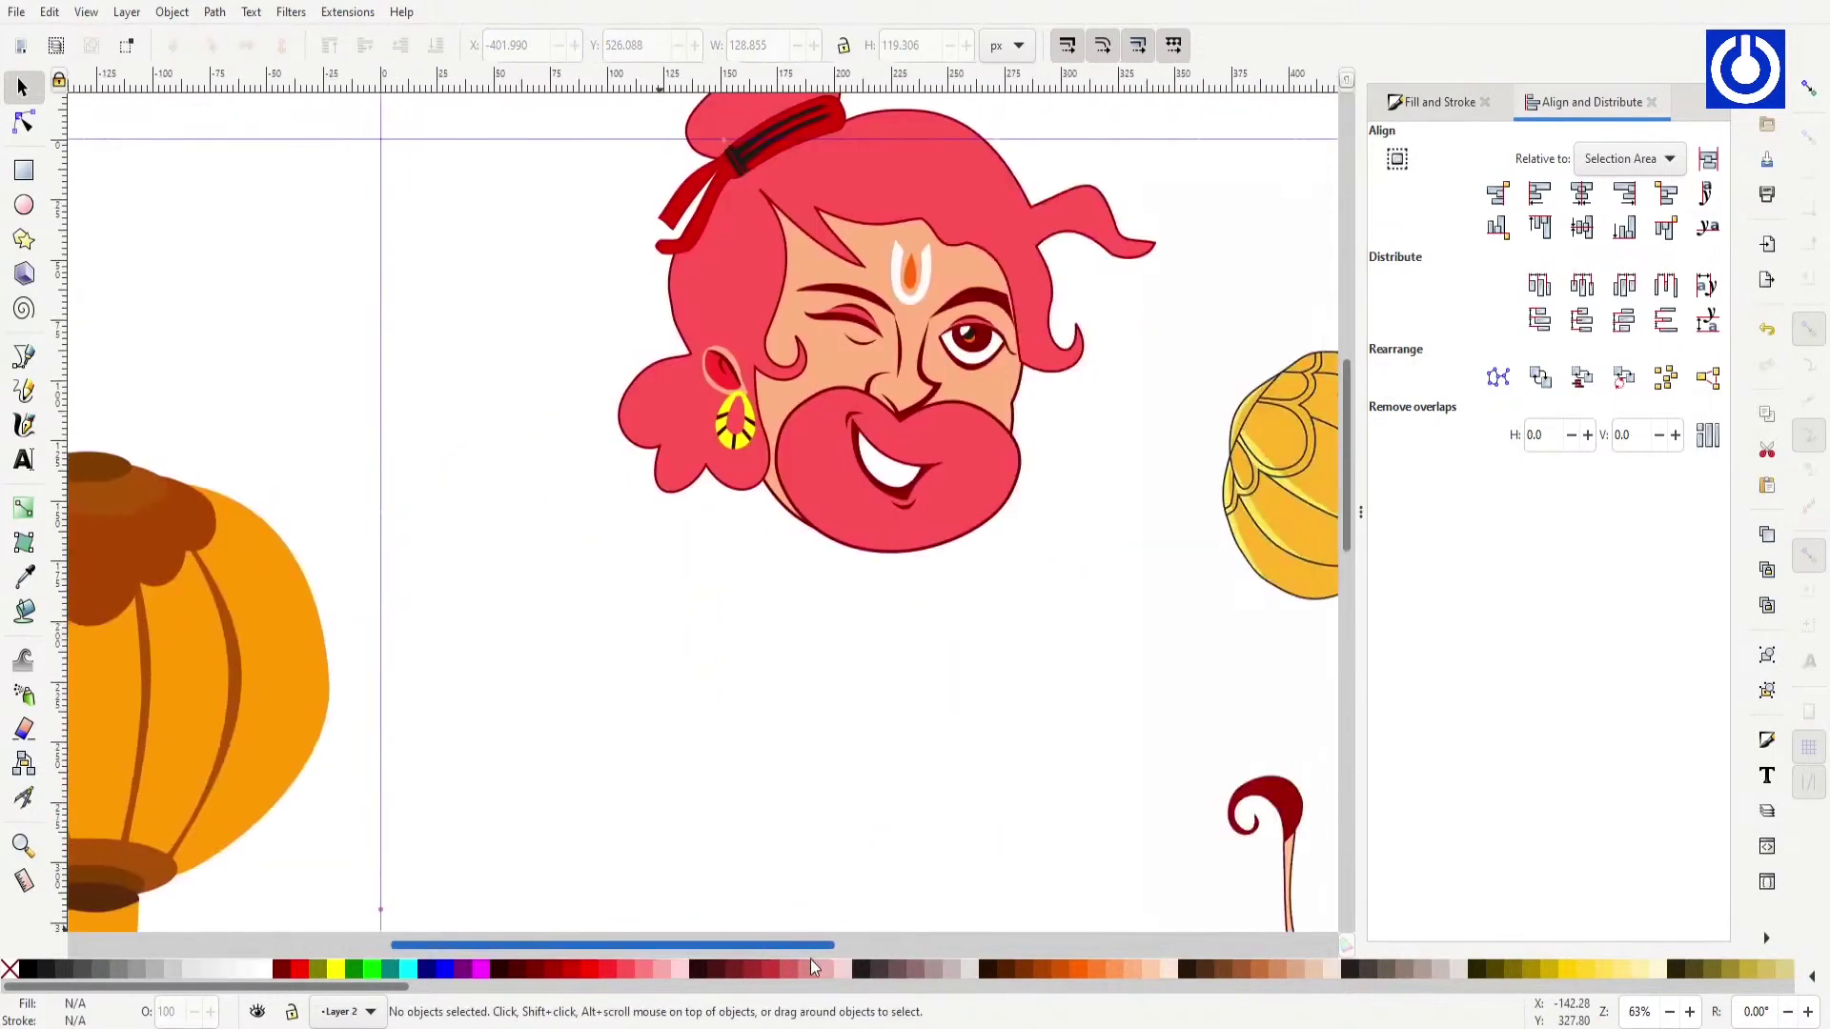
scroll(658, 524, up, 3)
key(ctrl+plus)
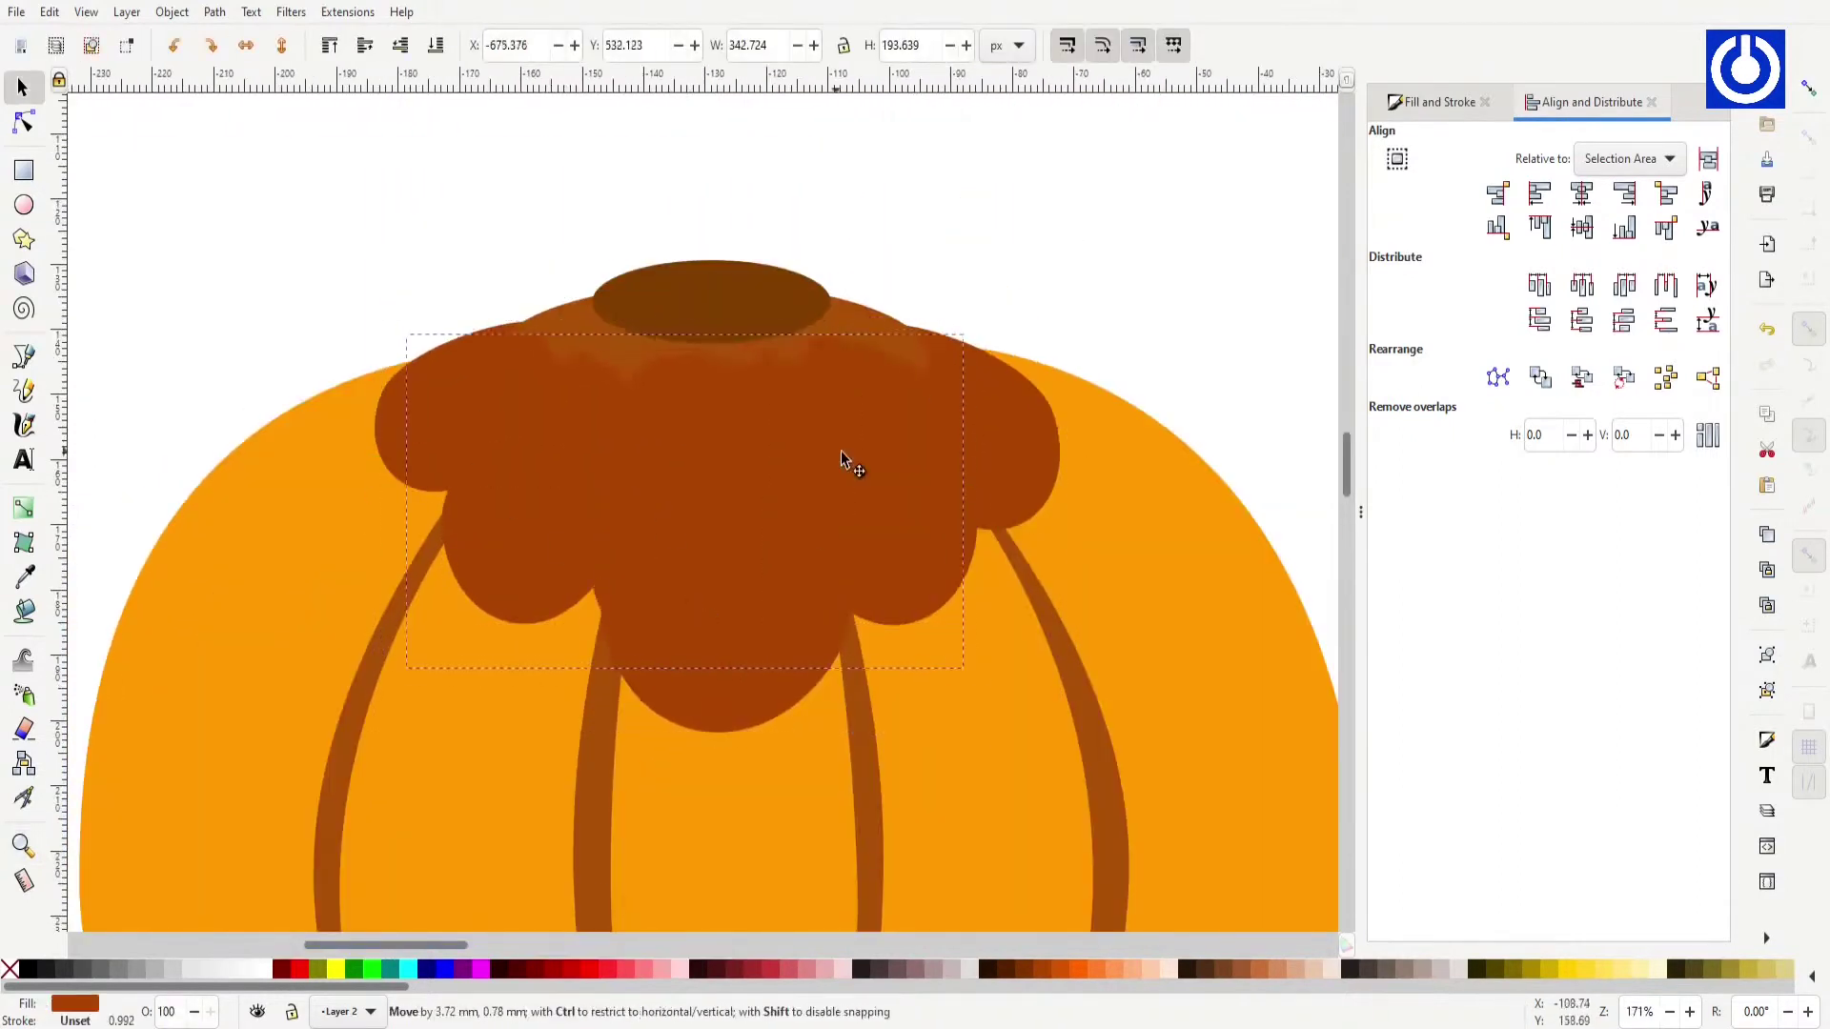
key(ctrl+parenleft)
key(ctrl+z)
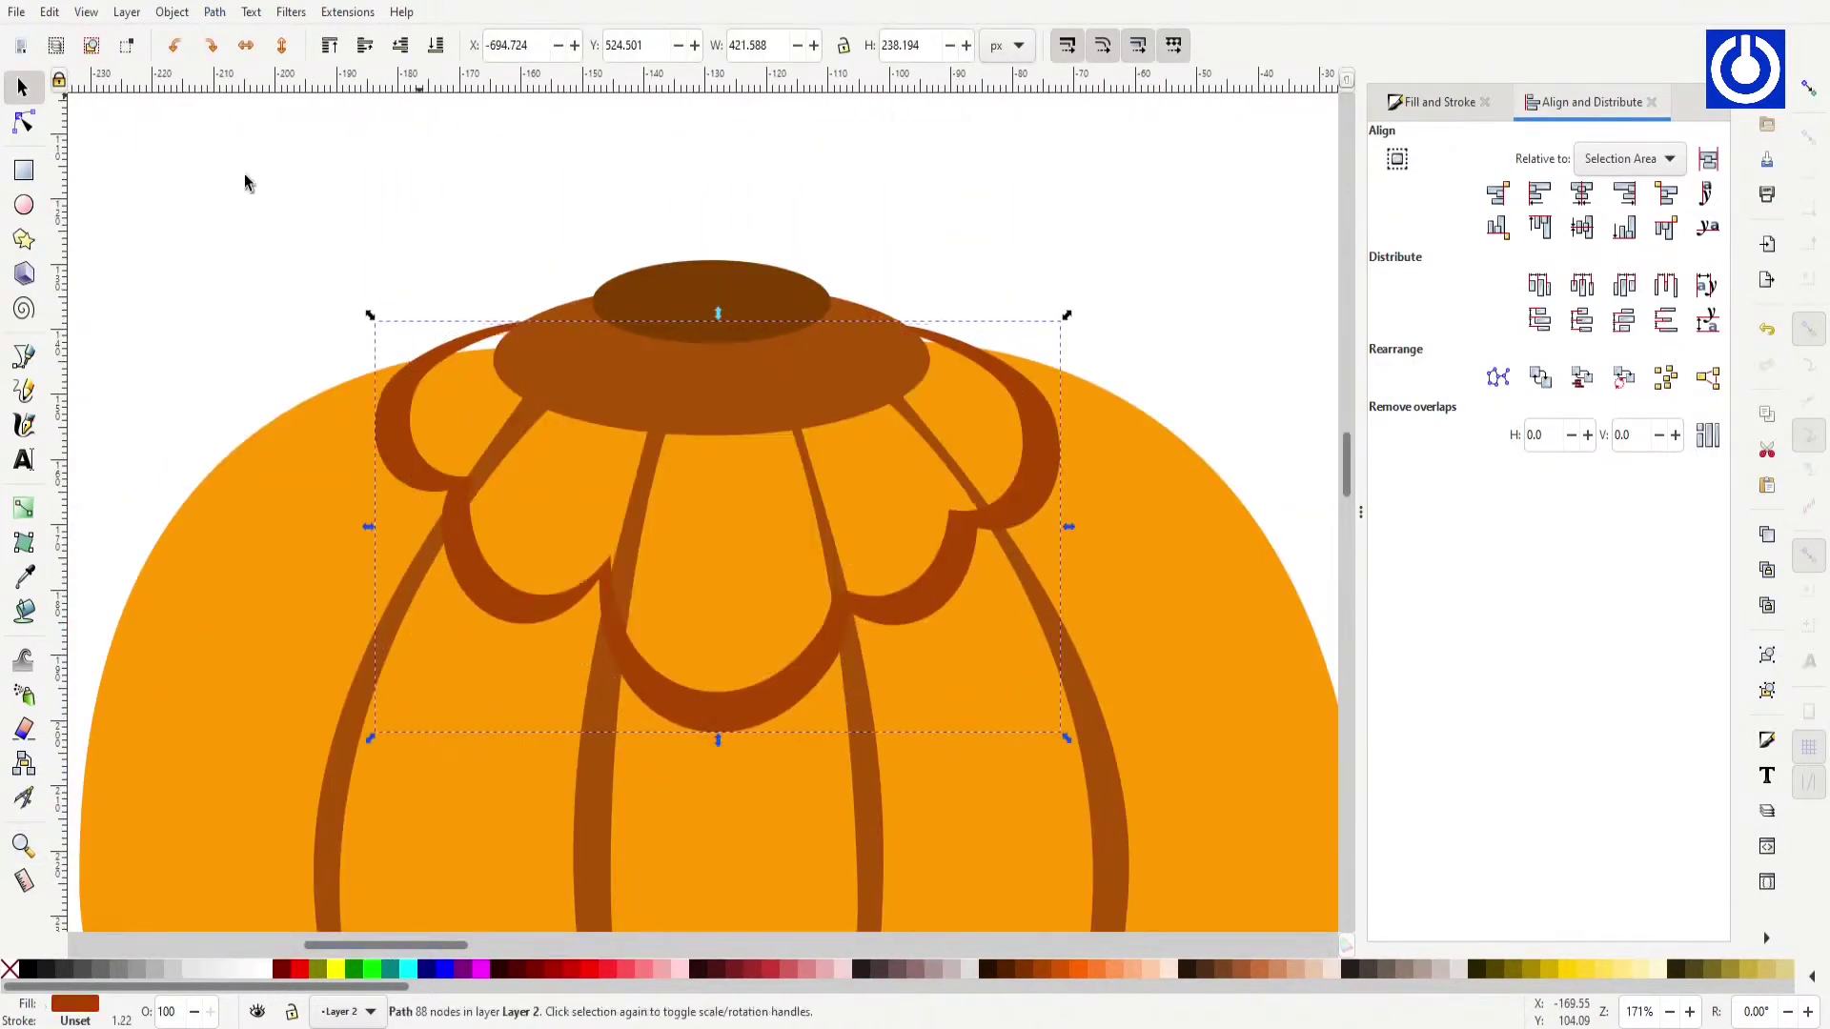
Step: Reshape the scalloped outline's nodes to refine its lobe curves
key(n)
drag(616, 555, 657, 427)
scroll(839, 589, up, 5)
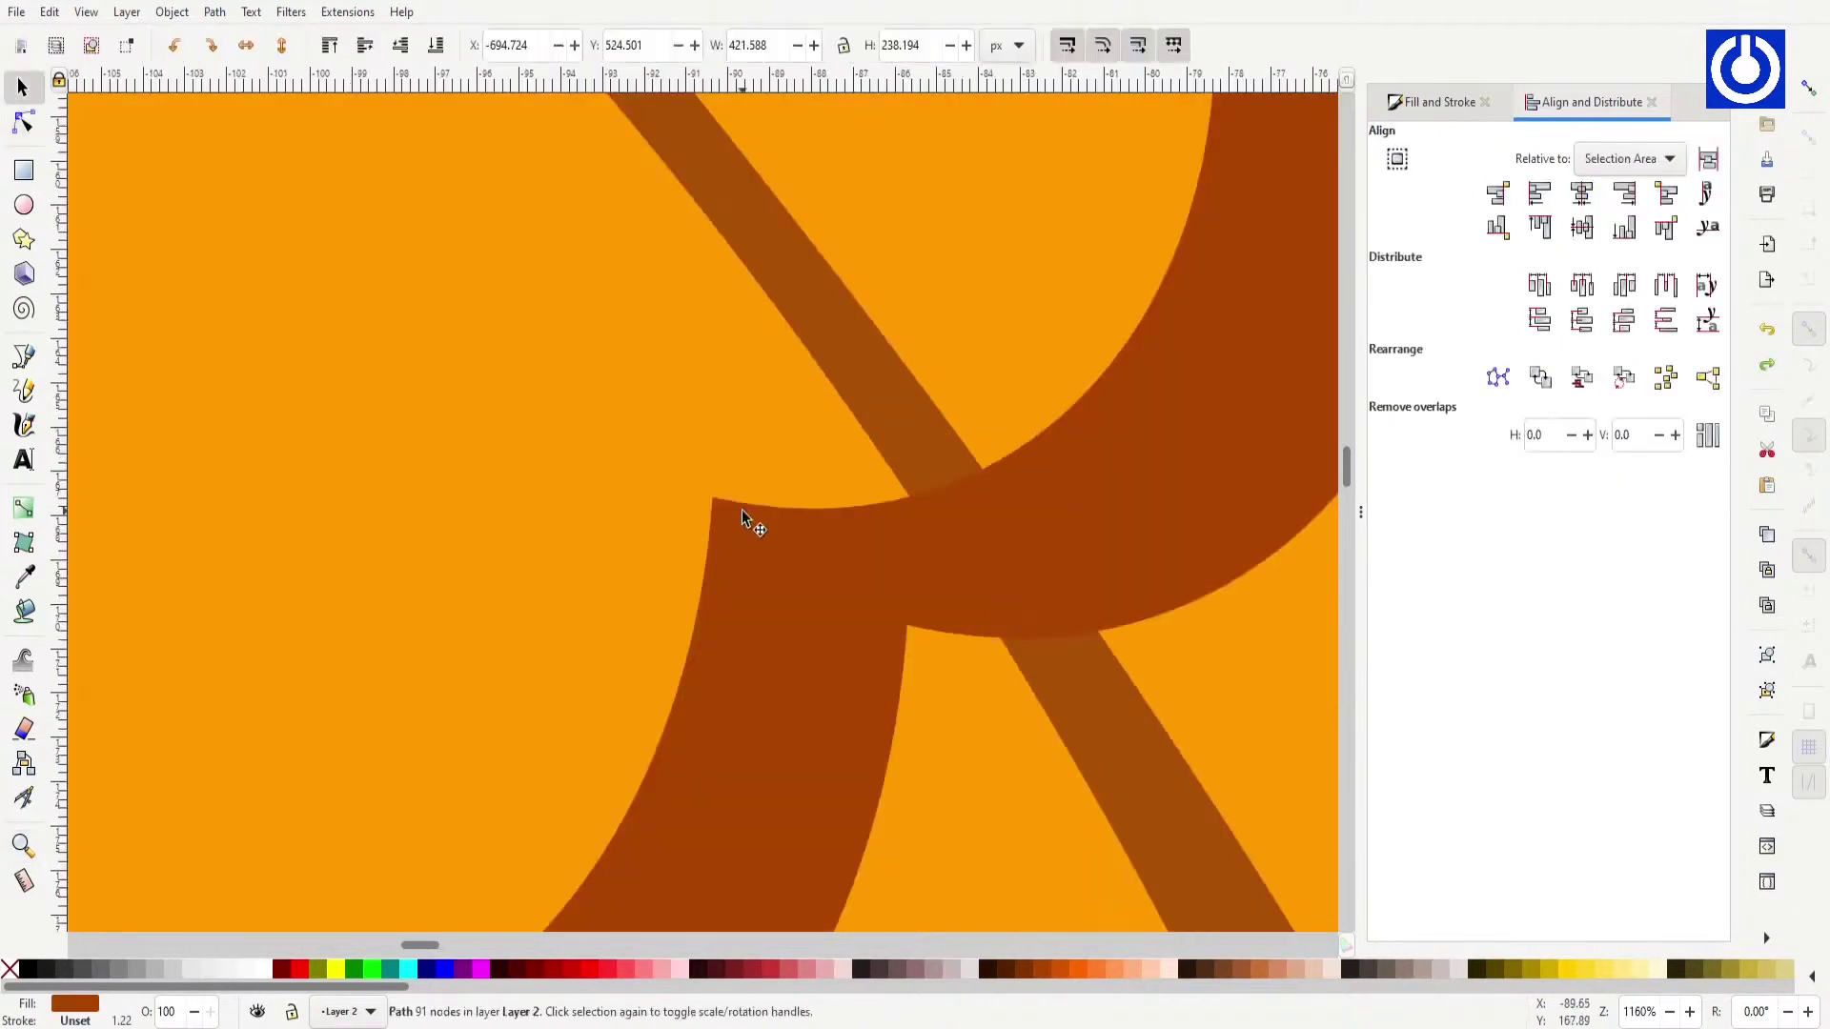
mouse_move(743, 510)
mouse_down()
mouse_move(818, 533)
mouse_move(569, 234)
mouse_up()
scroll(818, 533, down, 5)
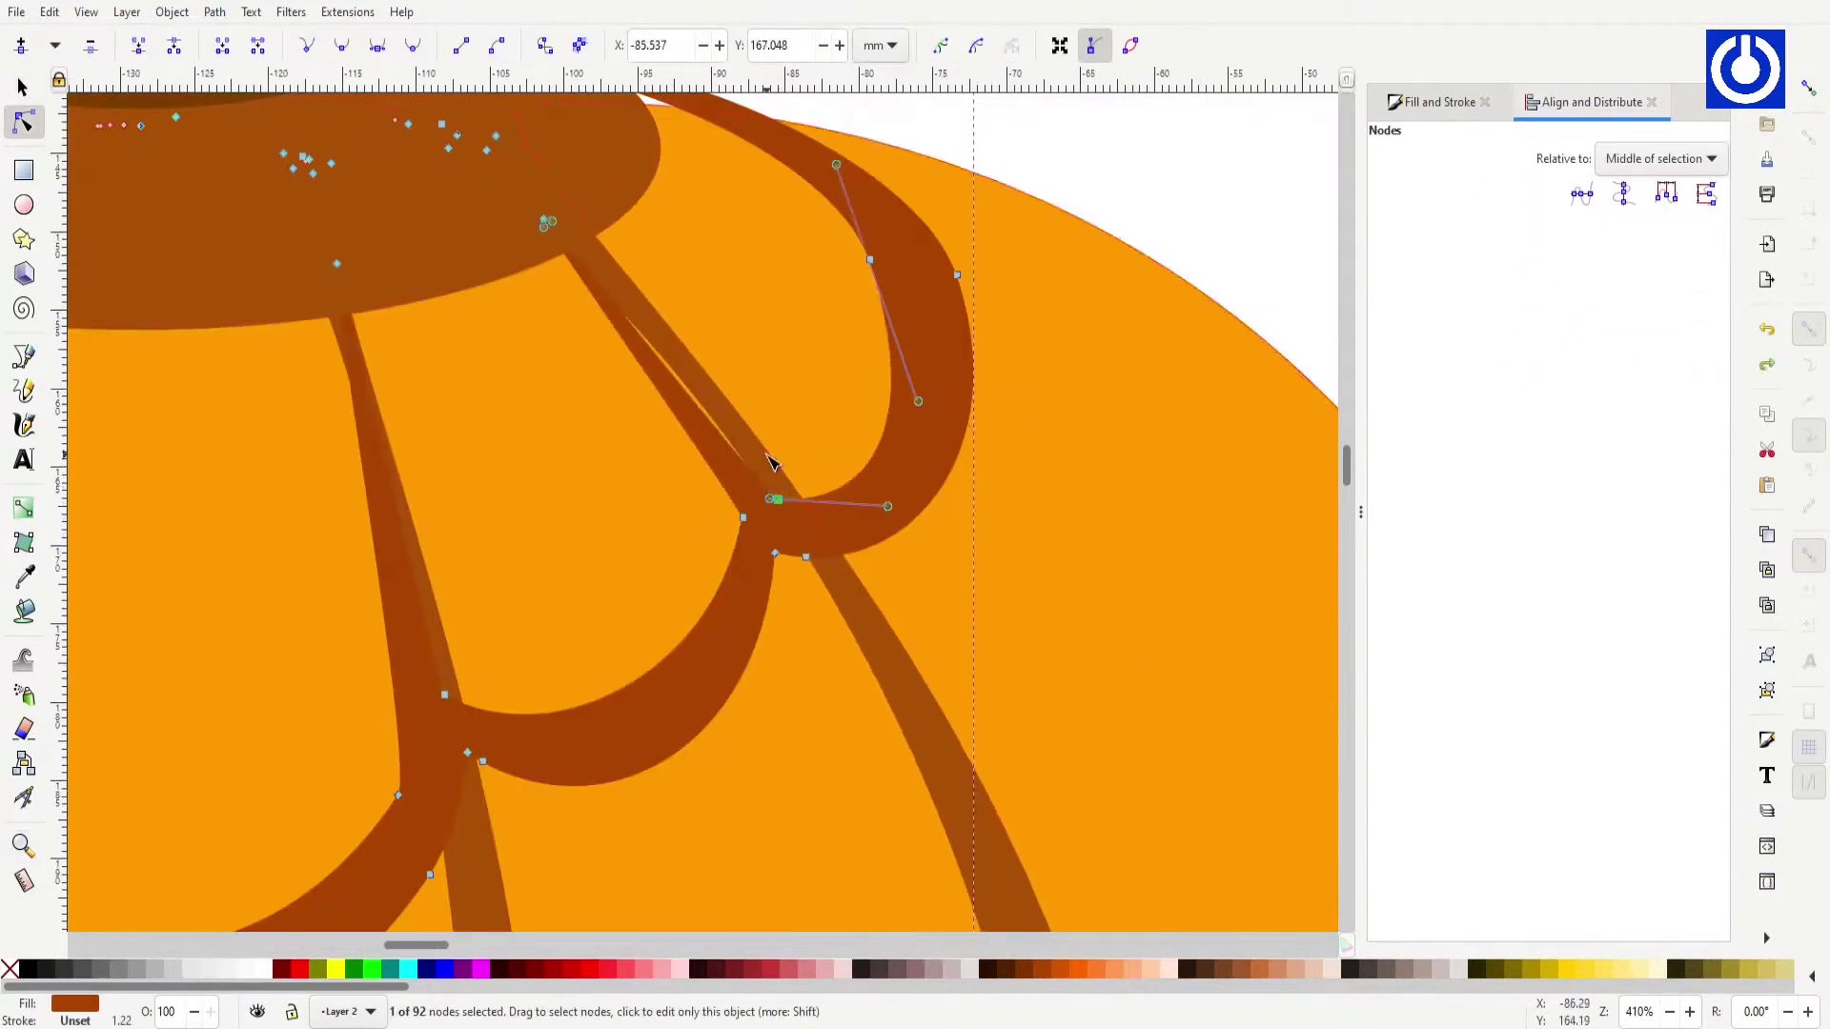
click(434, 710)
key(minus)
key(minus)
click(288, 631)
click(327, 674)
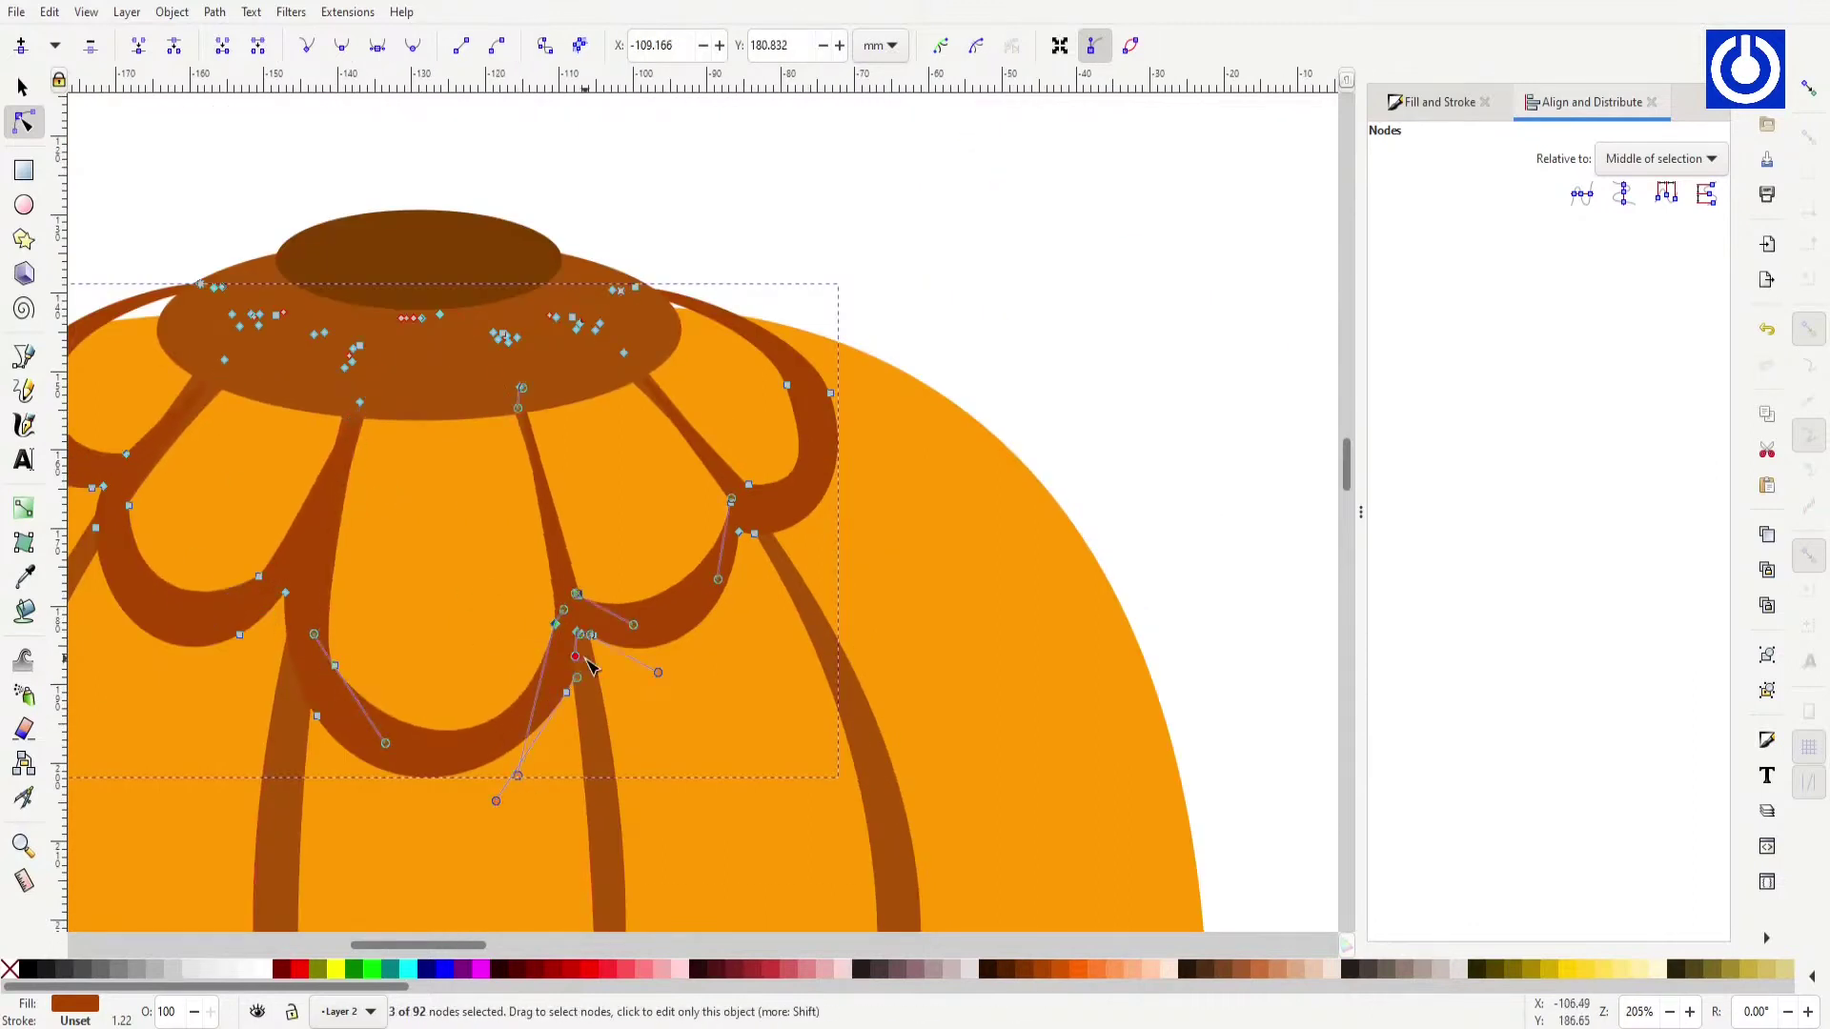
Step: Review the scalloped petal outline's nodes and select the outline
key(s)
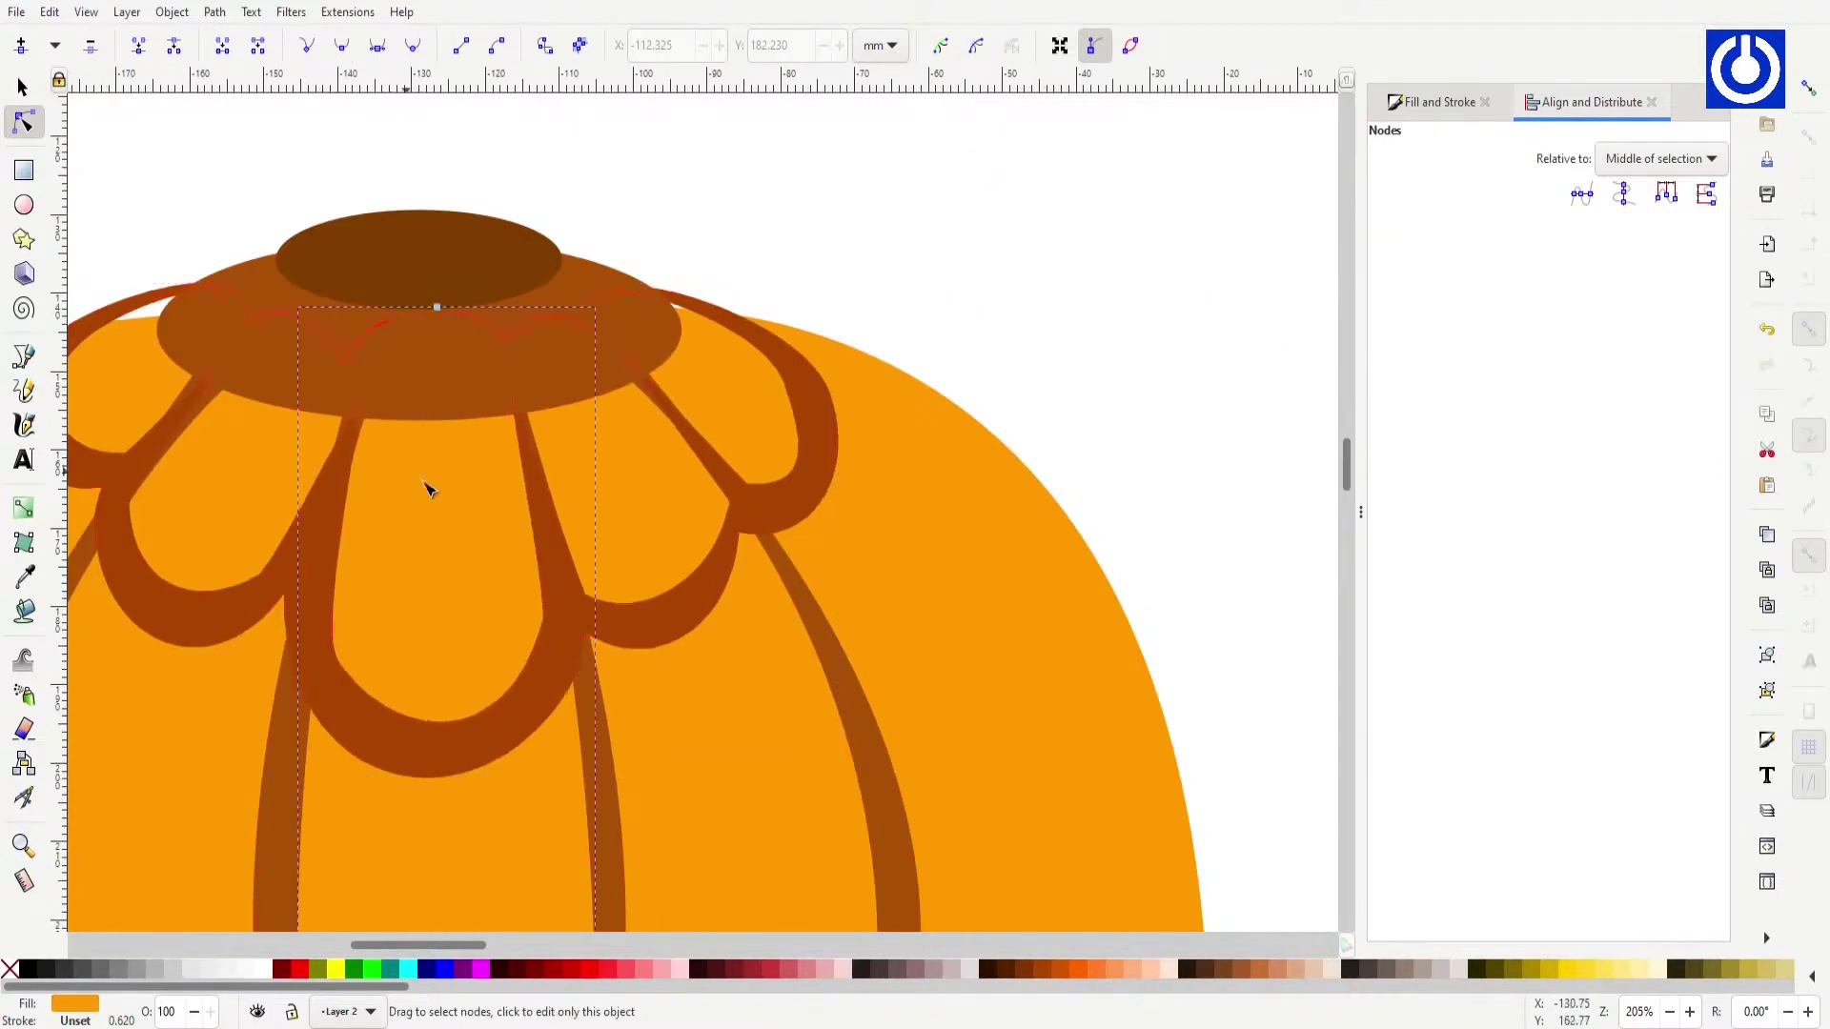
scroll(434, 429, left, 5)
key(n)
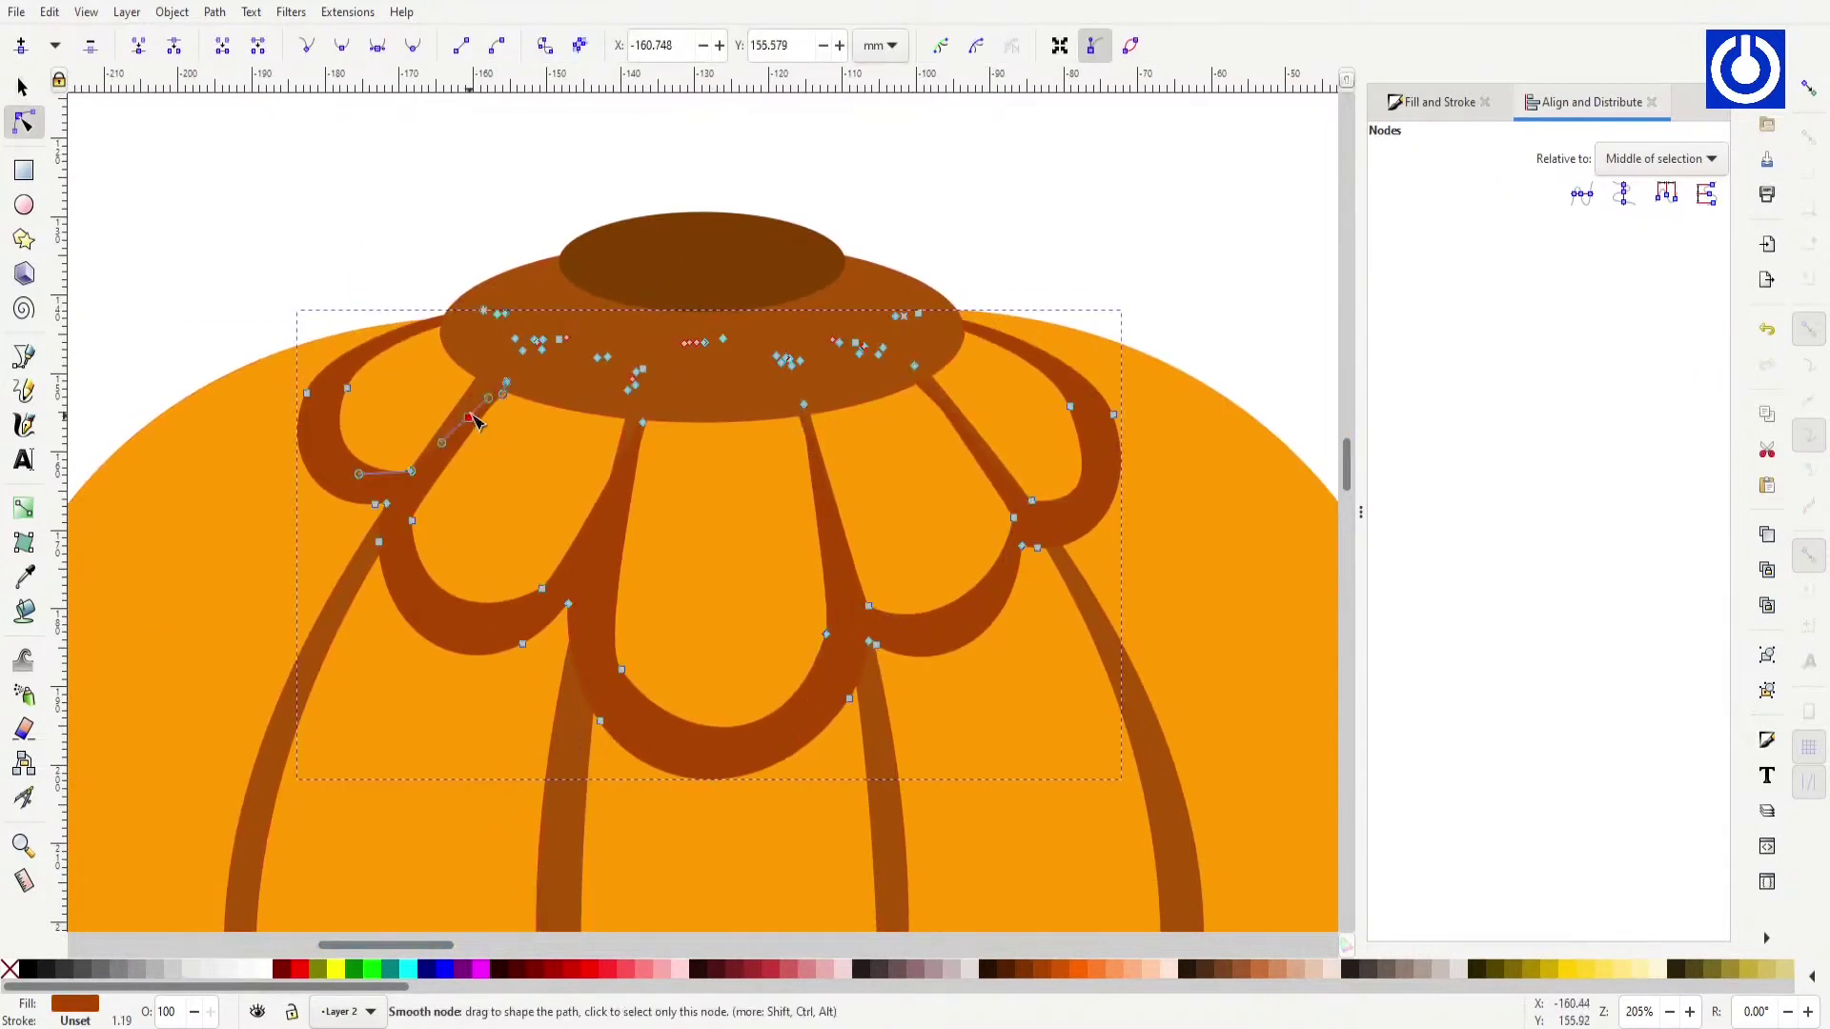
scroll(552, 625, down, 5)
scroll(641, 580, down, 2)
scroll(641, 579, up, 6)
click(896, 390)
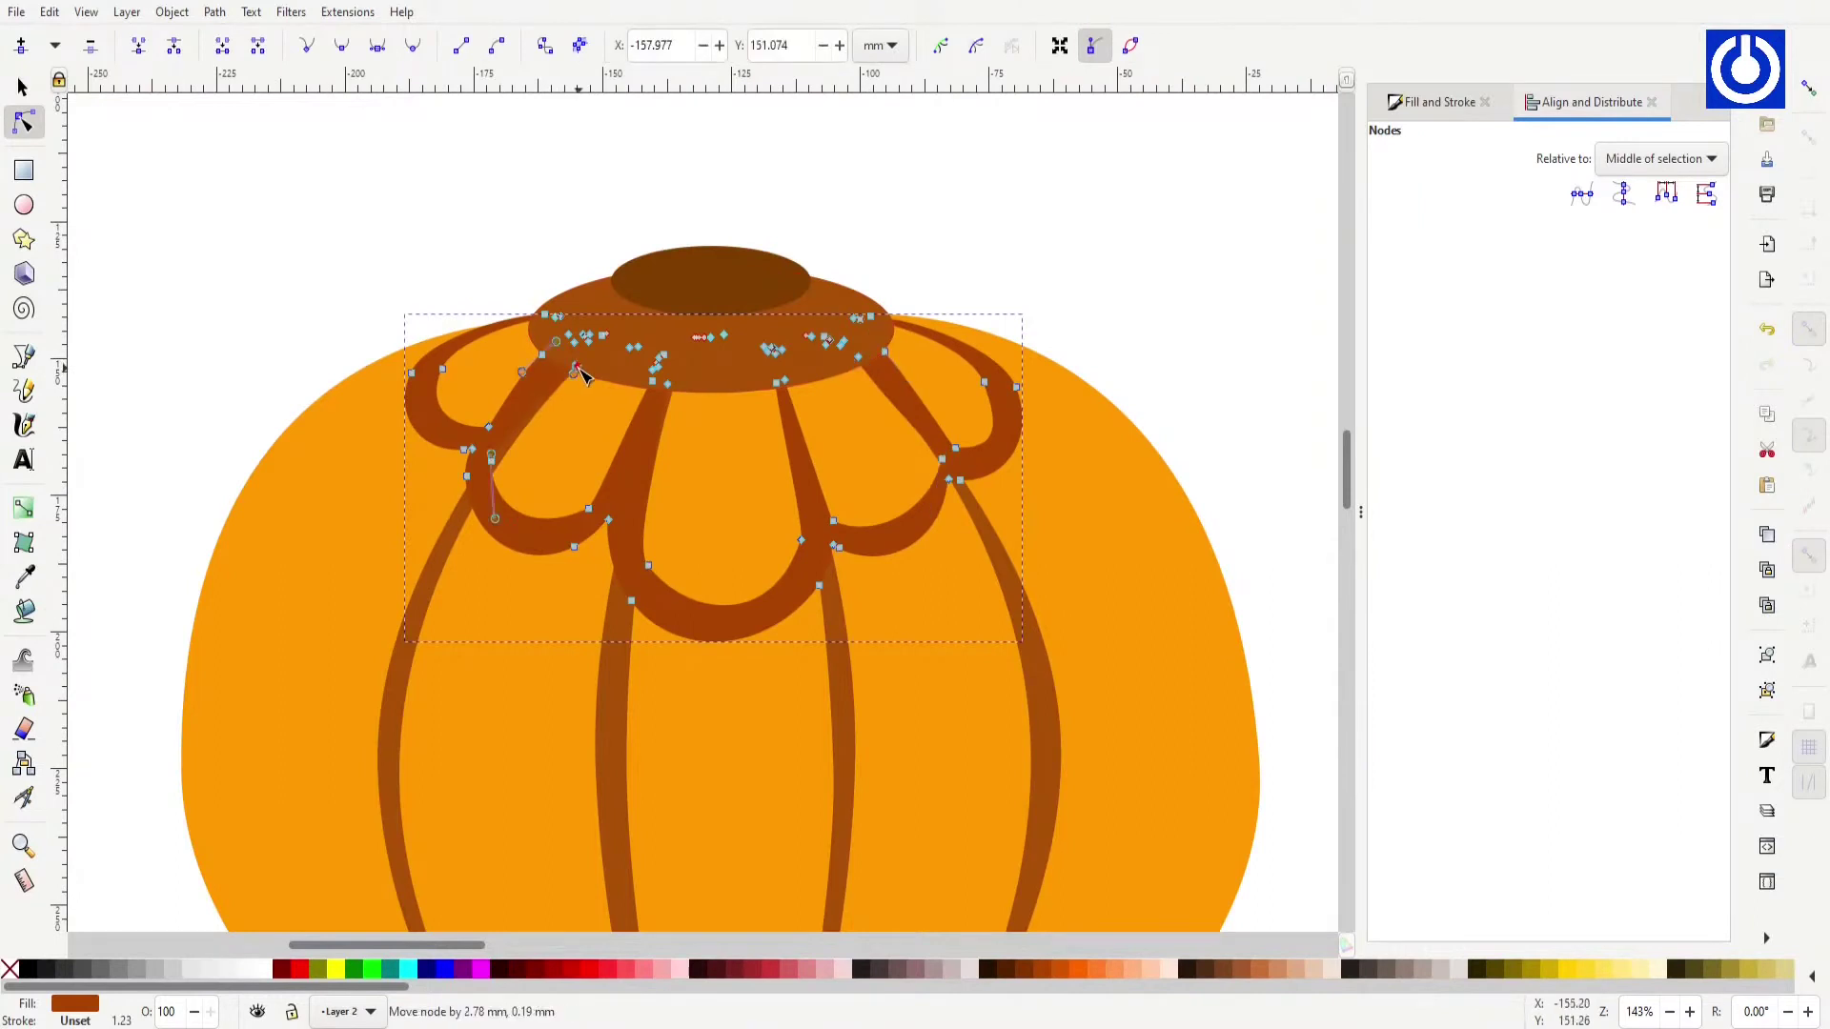
Step: Select the mace's bottom ball for recolouring
key(s)
scroll(305, 420, down, 3)
scroll(648, 839, up, 3)
click(647, 836)
Step: Make the mace's bottom ball a darker orange
key(d)
click(648, 572)
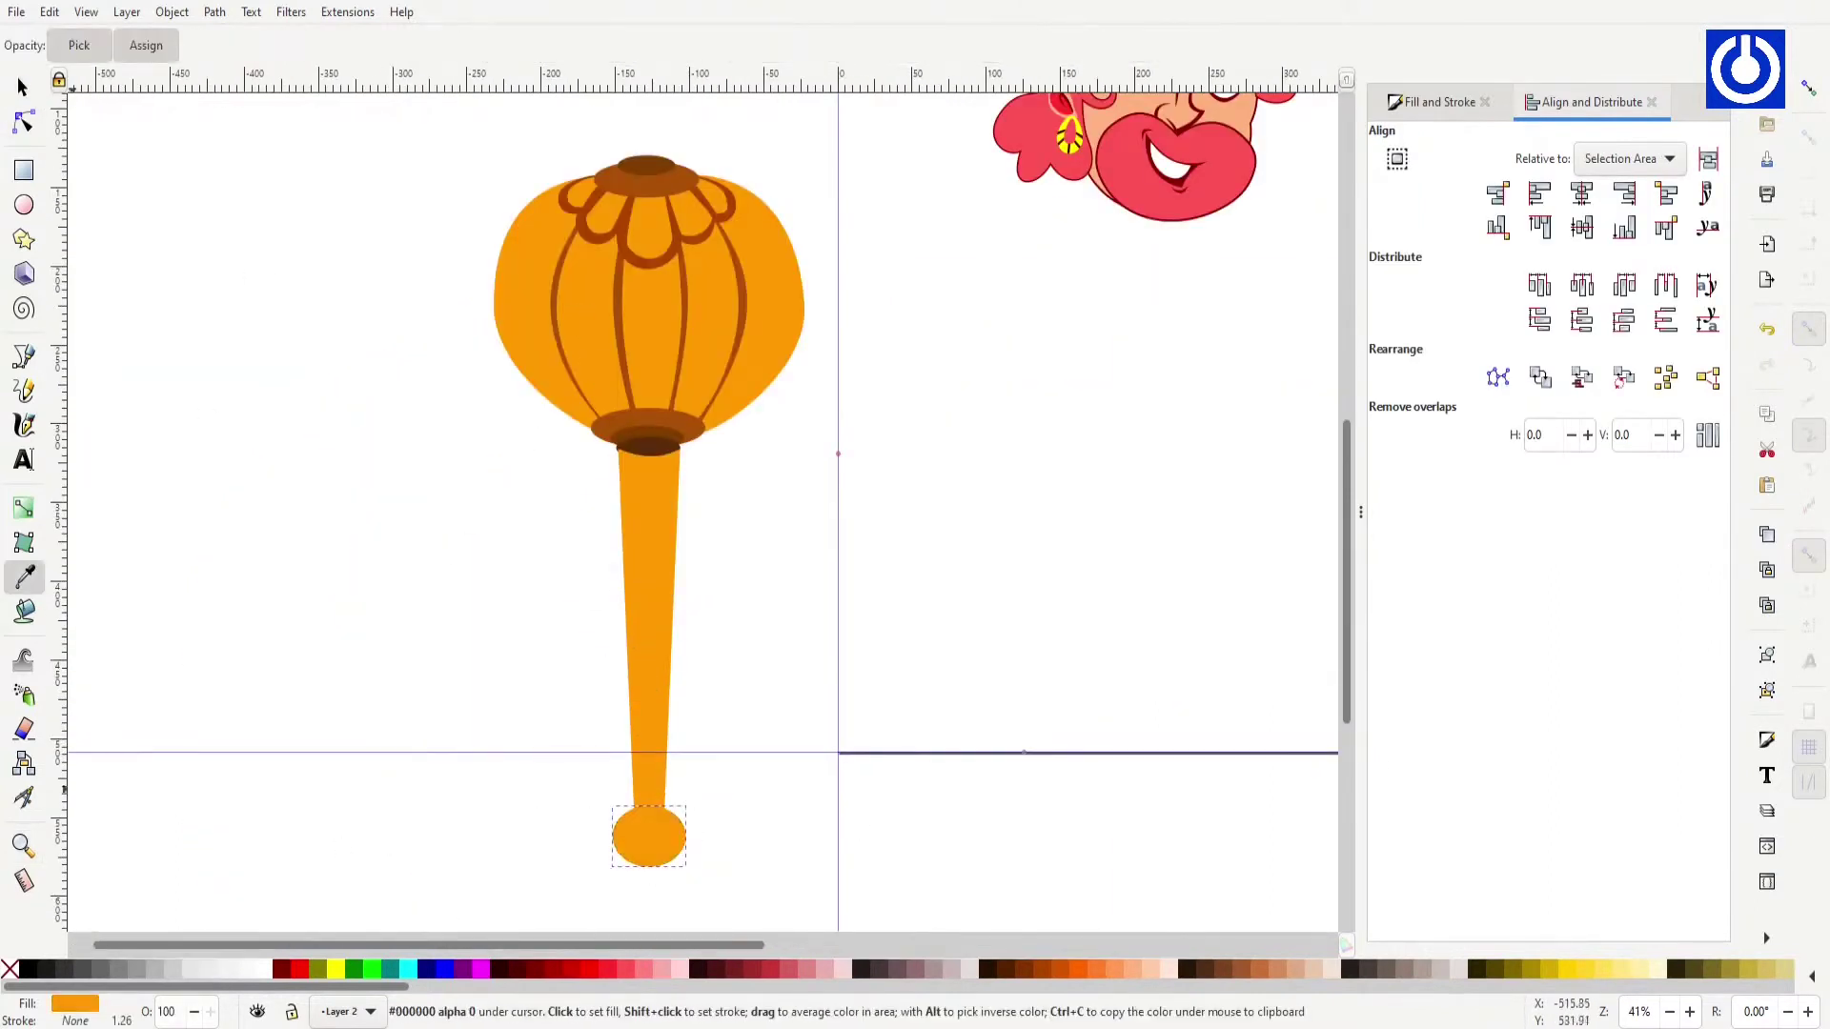
key(ctrl+shift+f)
drag(1655, 420, 1681, 416)
Step: Select the whole mace and tilt it about 45° counter-clockwise
key(ctrl+a)
scroll(715, 724, down, 1)
drag(715, 724, 894, 540)
scroll(756, 718, right, 3)
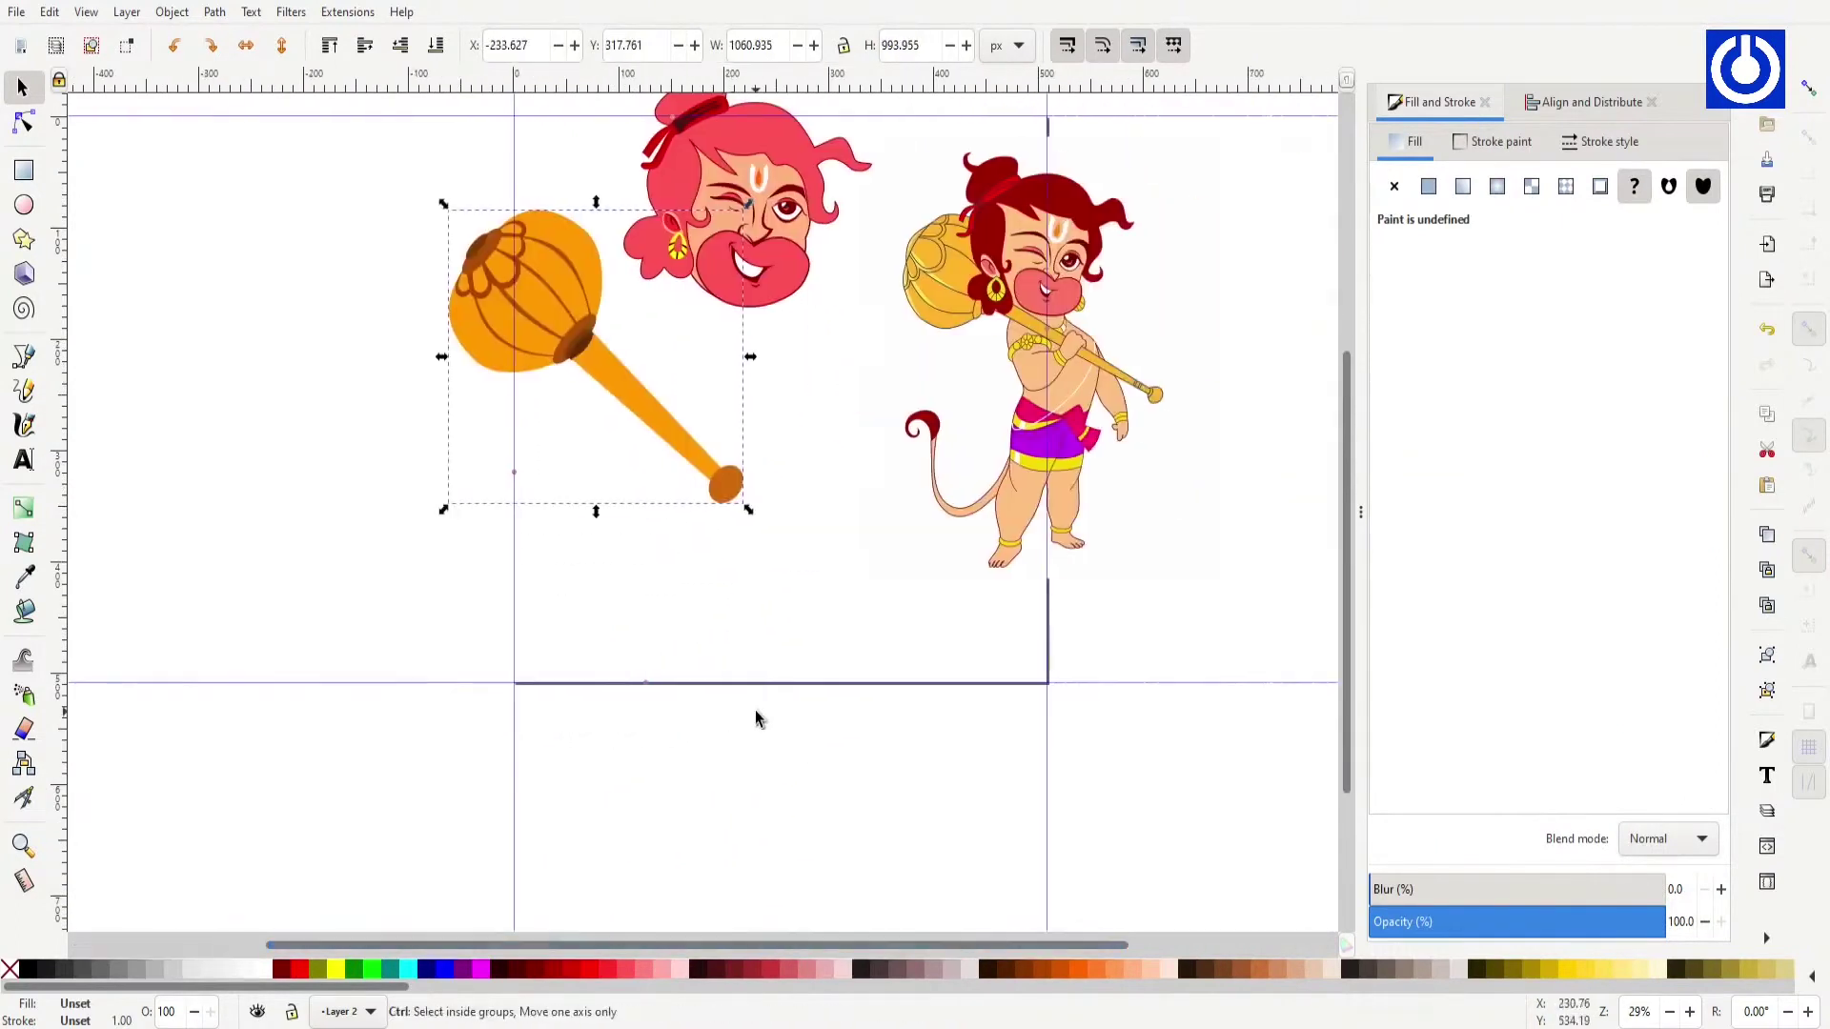
key(ctrl+z)
drag(331, 288, 622, 261)
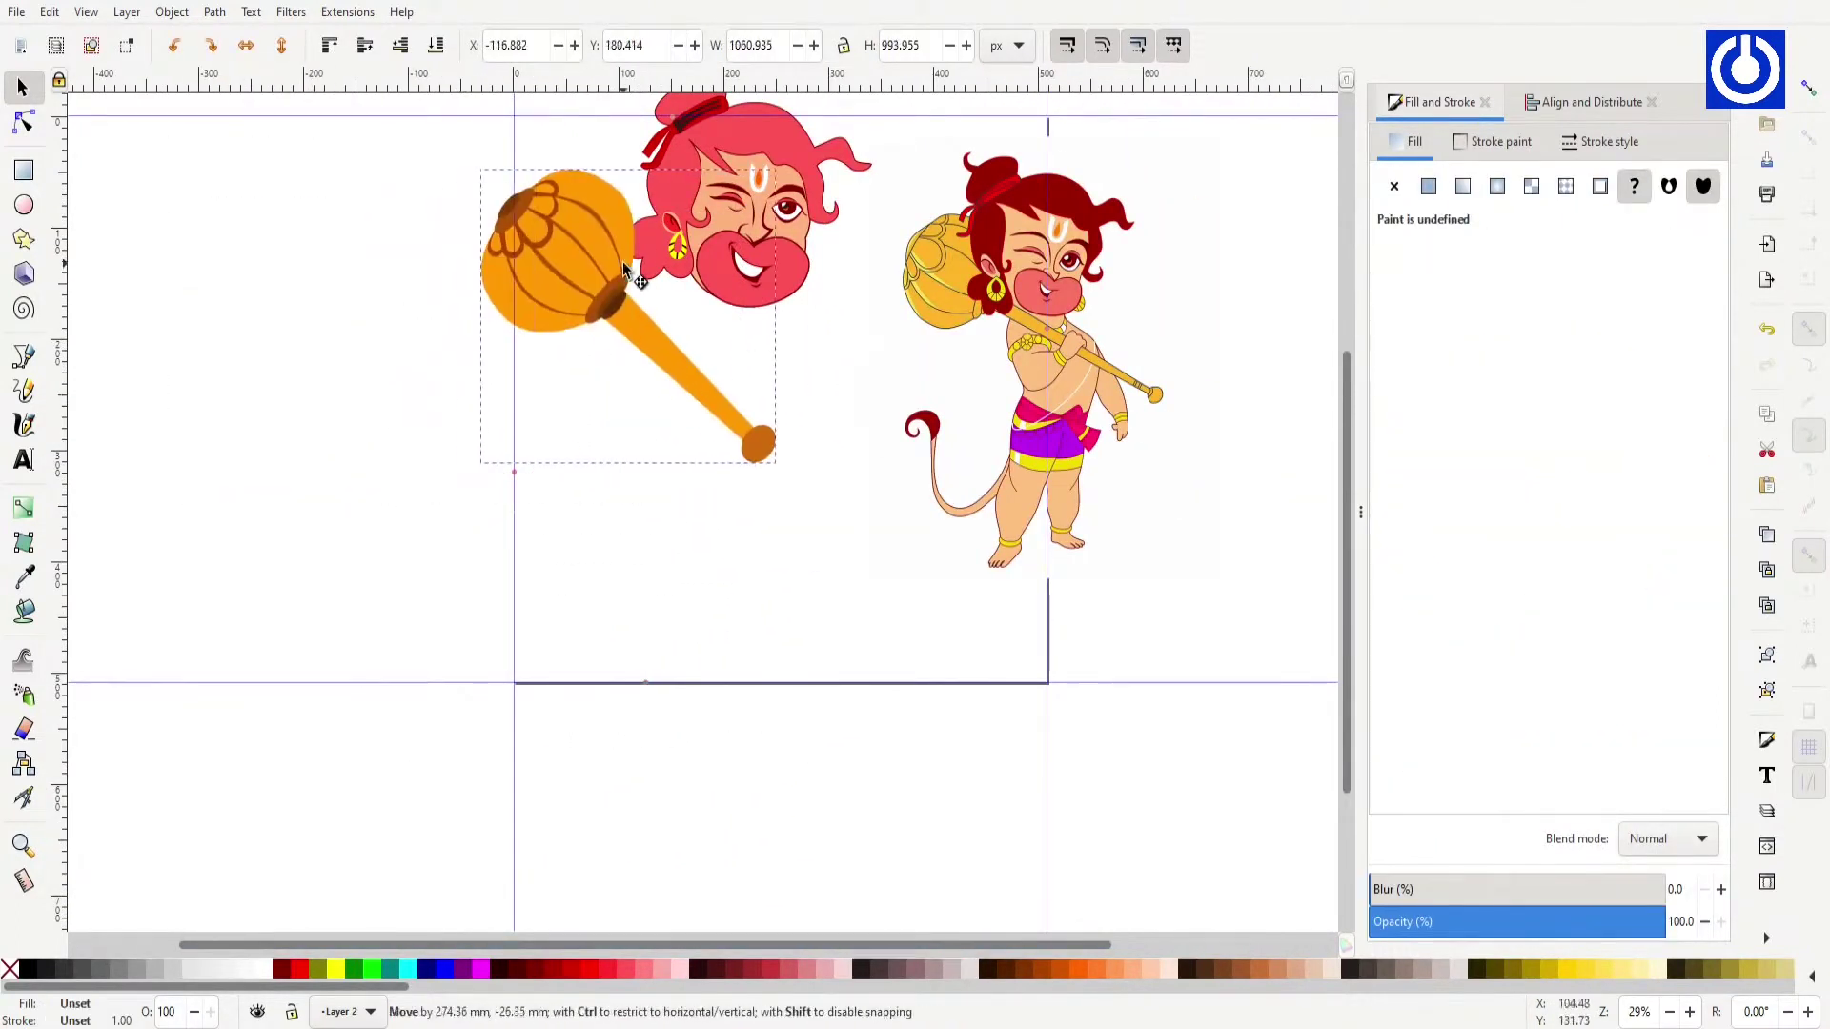
key(ctrl+z)
key(ctrl+z)
ctrl+click(391, 624)
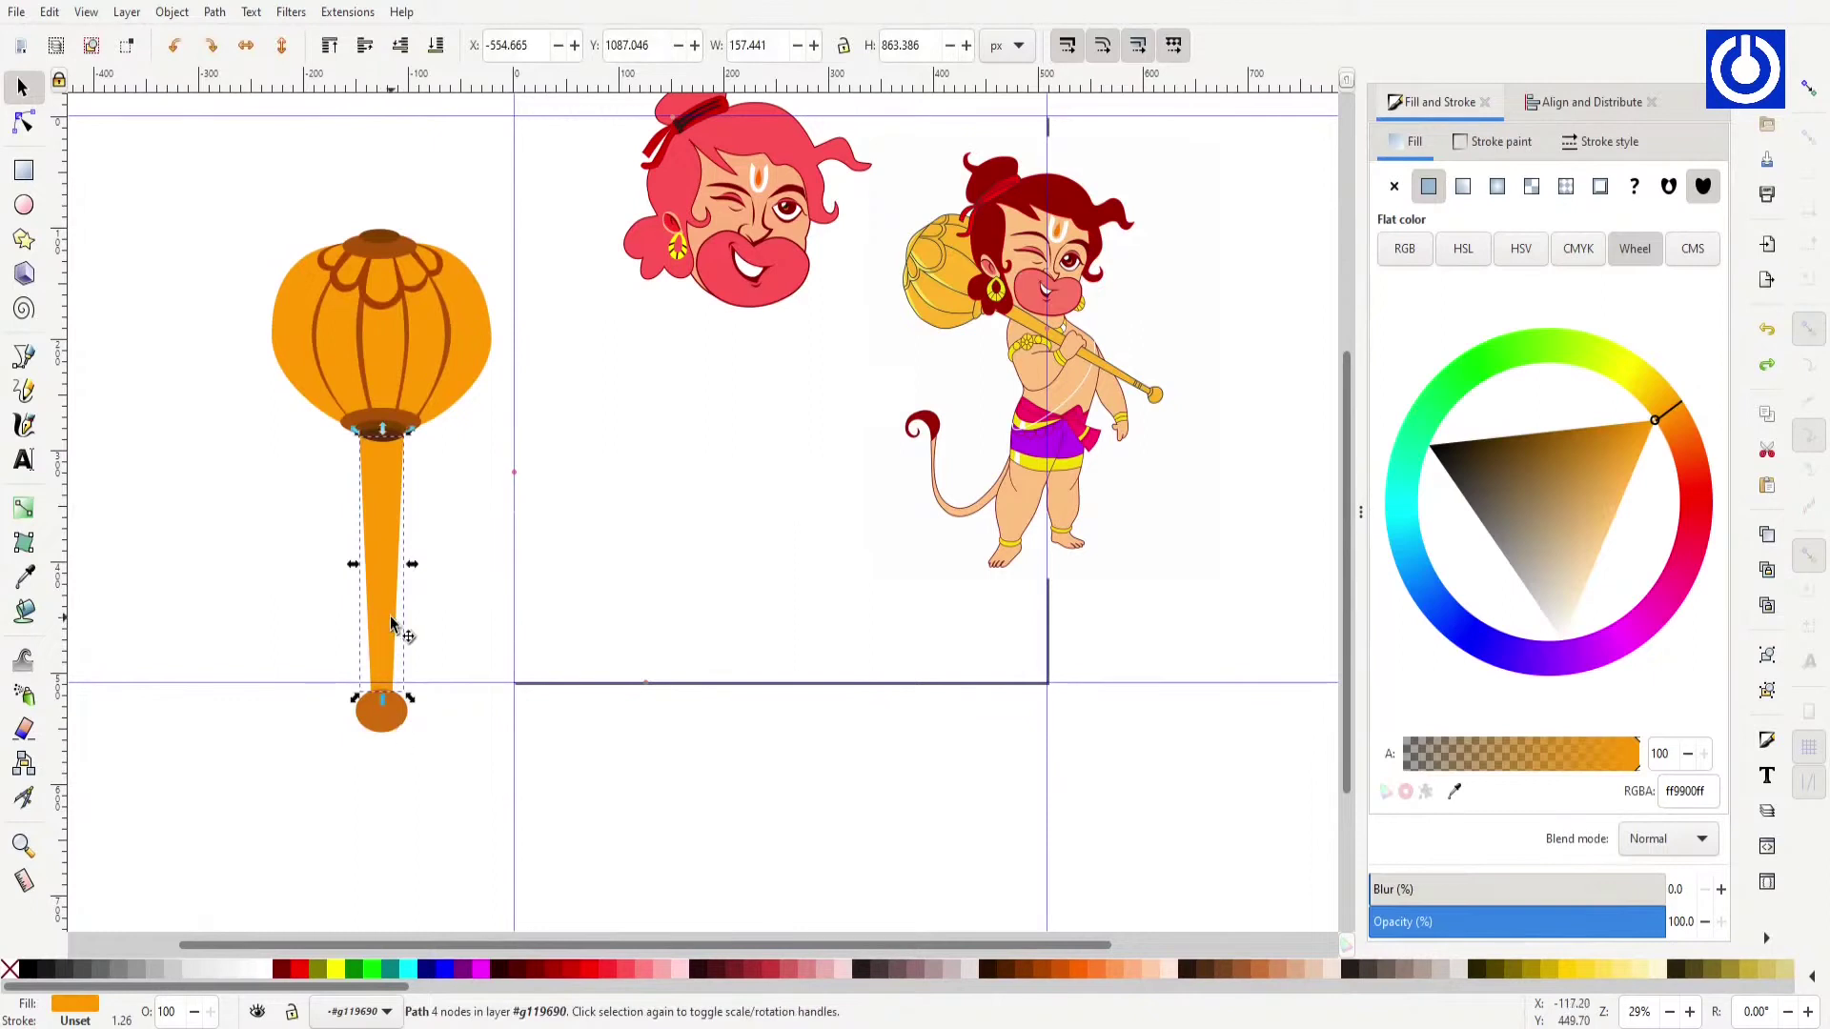
key(ctrl+shift+z)
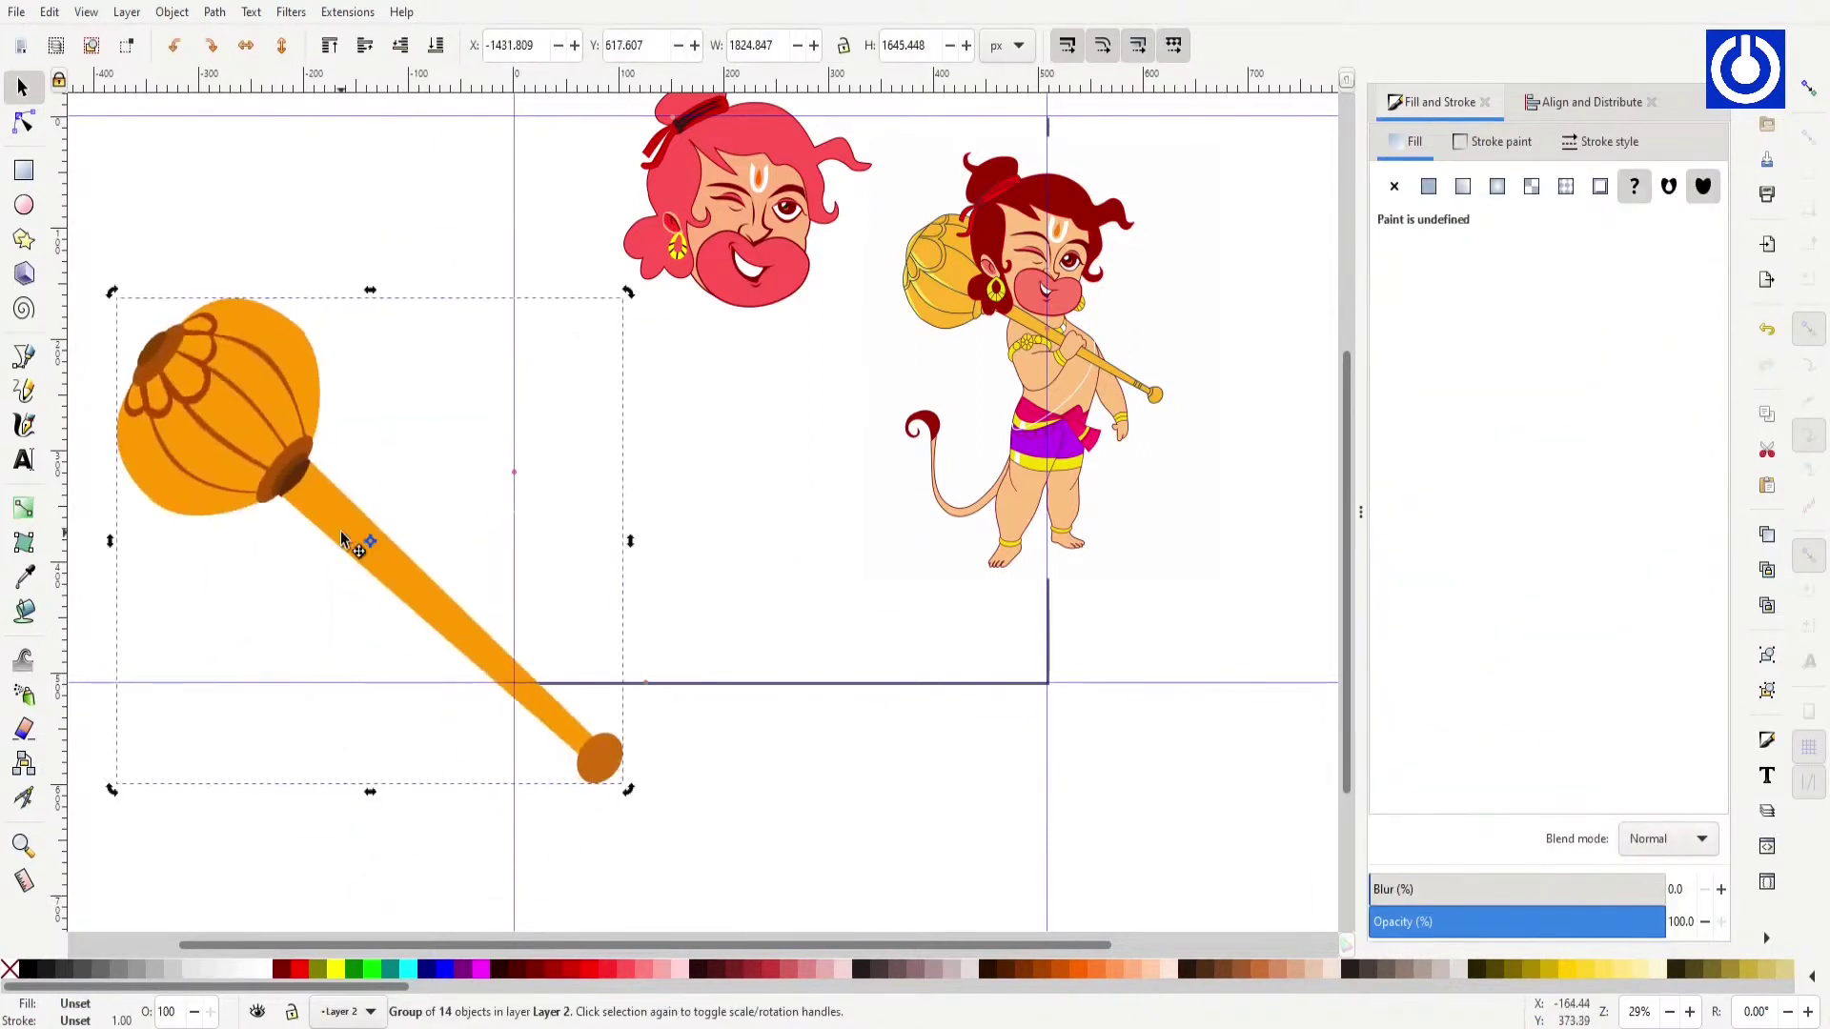
Step: Shrink the tilted mace behind the head, then zoom around both characters
drag(341, 538, 665, 365)
drag(989, 628, 844, 482)
drag(722, 366, 763, 392)
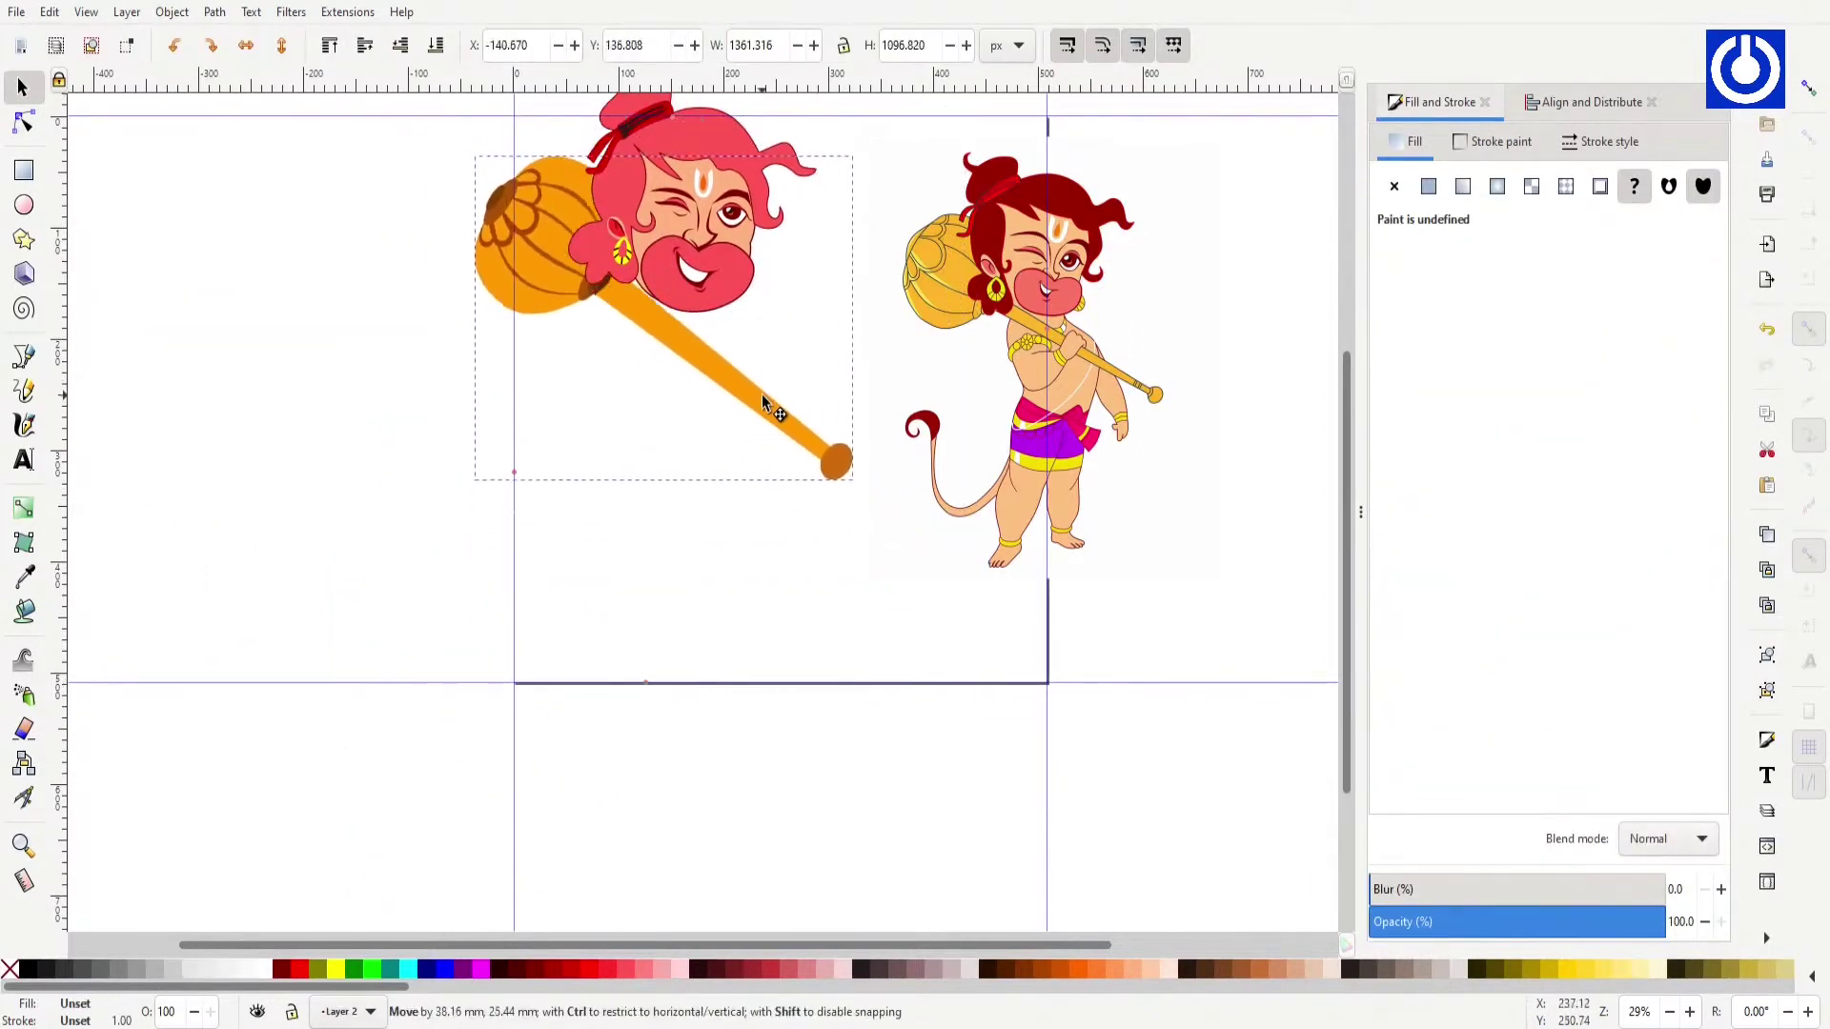
drag(843, 469, 791, 415)
scroll(791, 414, up, 3)
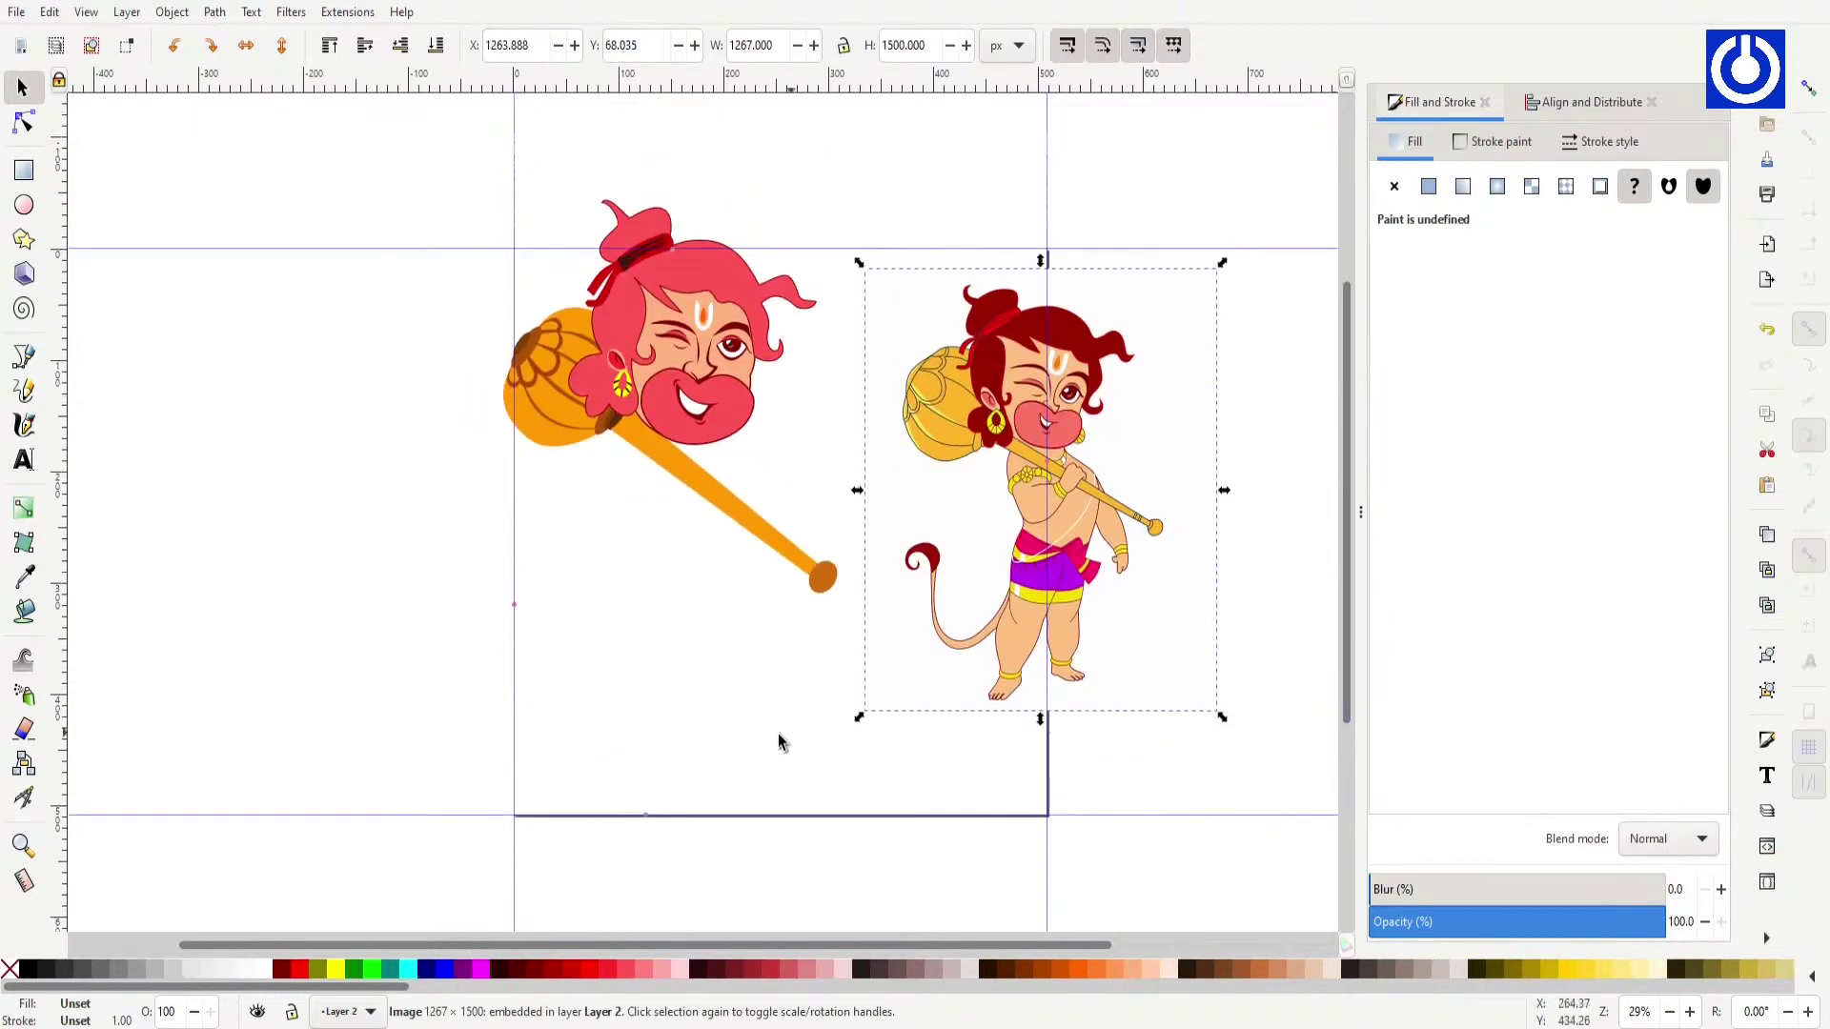
click(724, 742)
click(1048, 406)
drag(511, 216, 1111, 768)
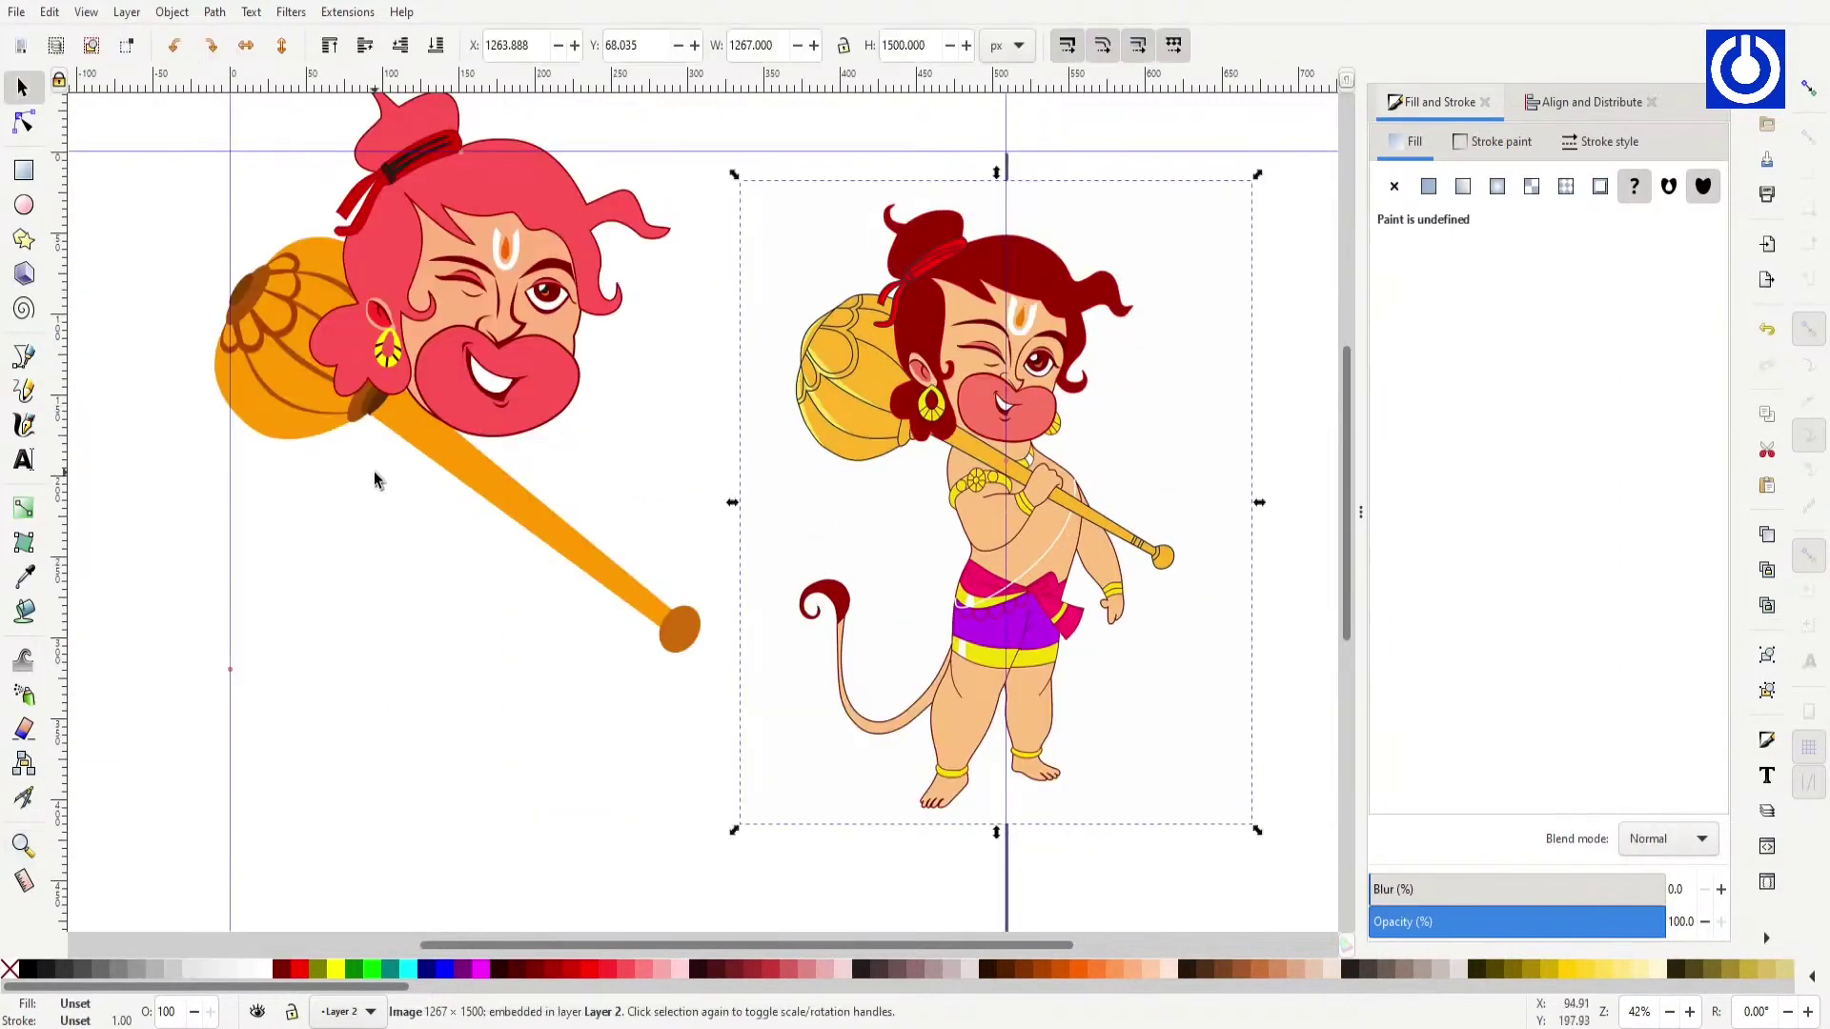
Step: Draw a torso rectangle under the head, convert it to a path, and widen and lengthen it
key(r)
drag(398, 545, 562, 786)
key(s)
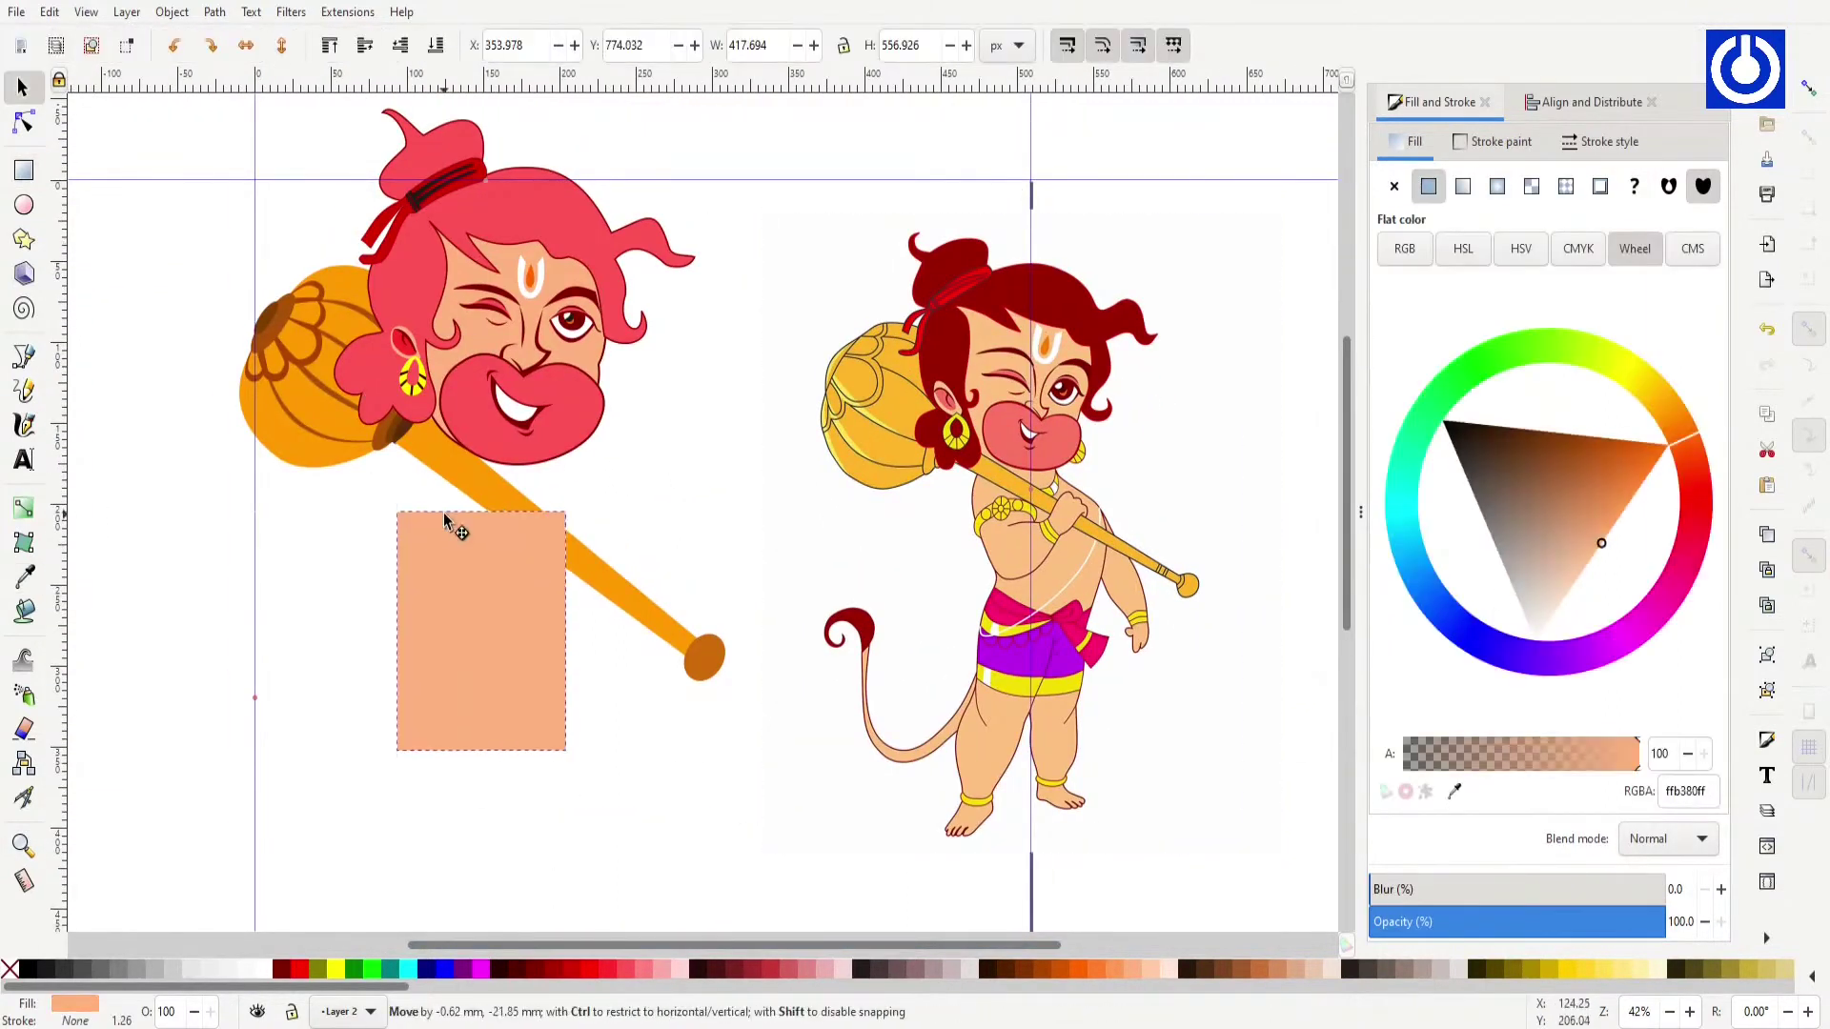
drag(452, 523, 533, 400)
key(ctrl+shift+c)
key(n)
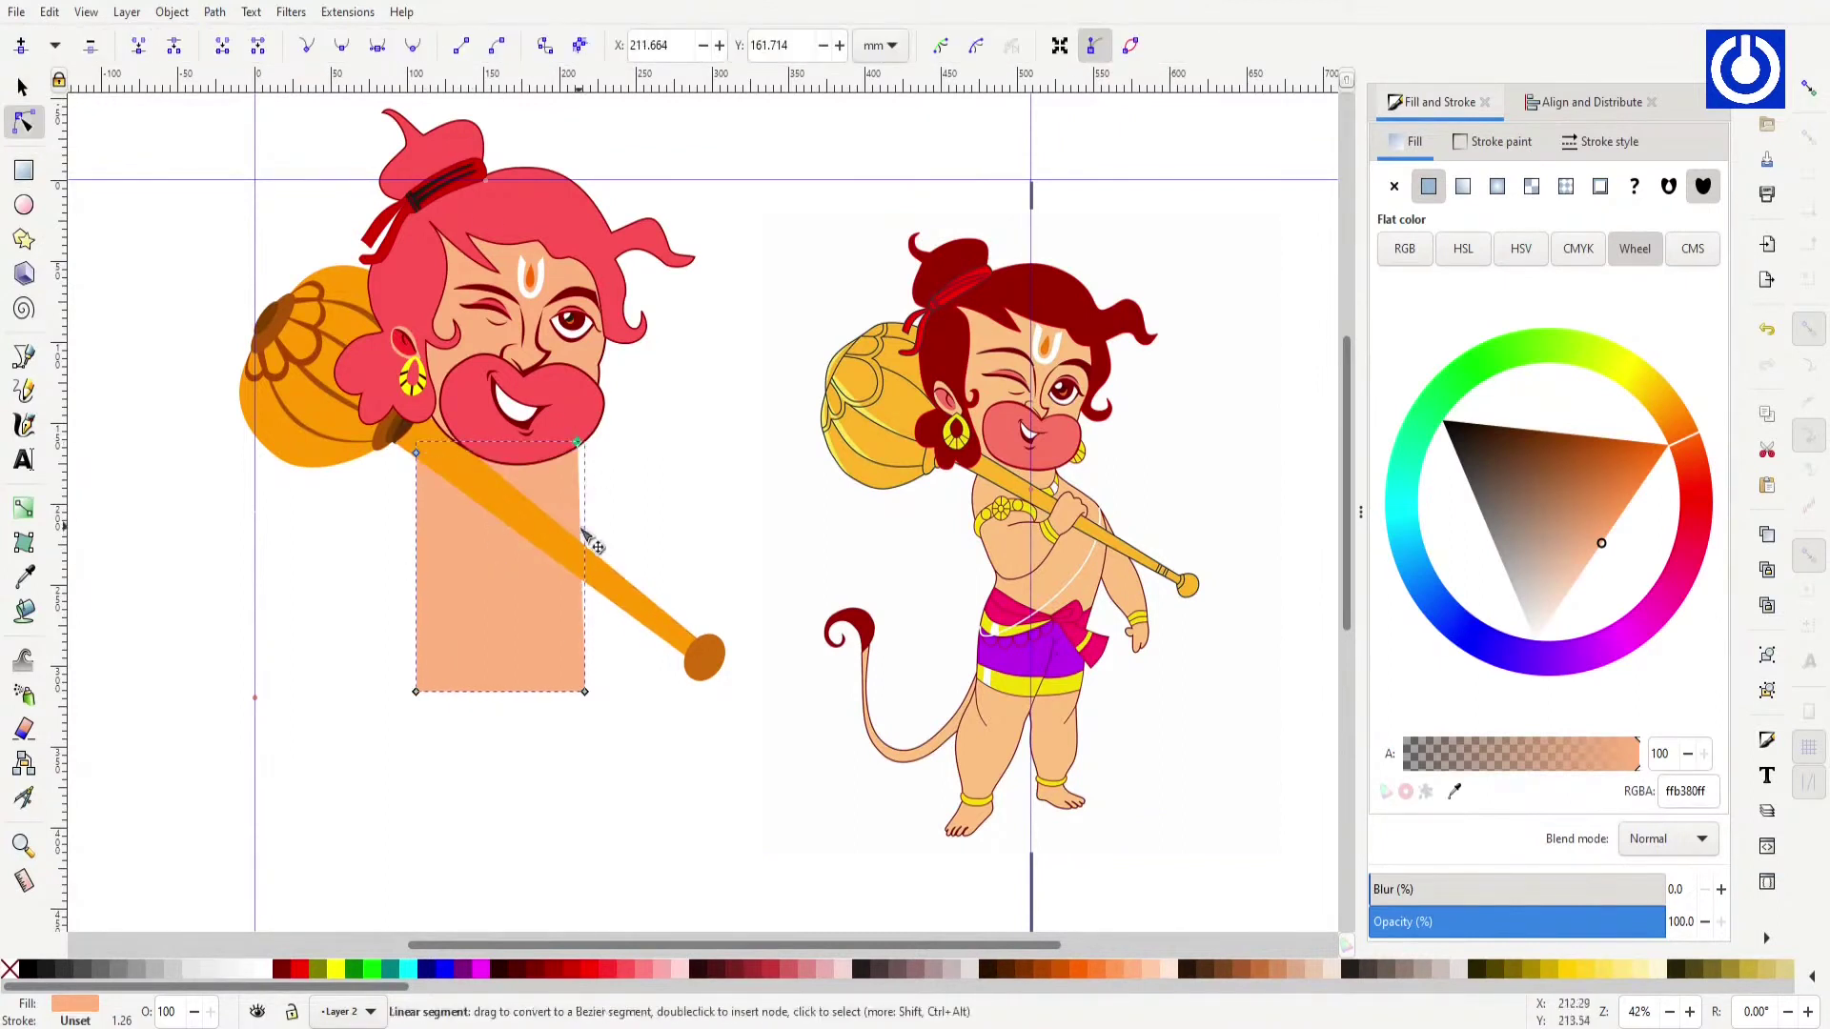
drag(416, 692, 400, 811)
drag(415, 517, 372, 516)
drag(608, 506, 630, 516)
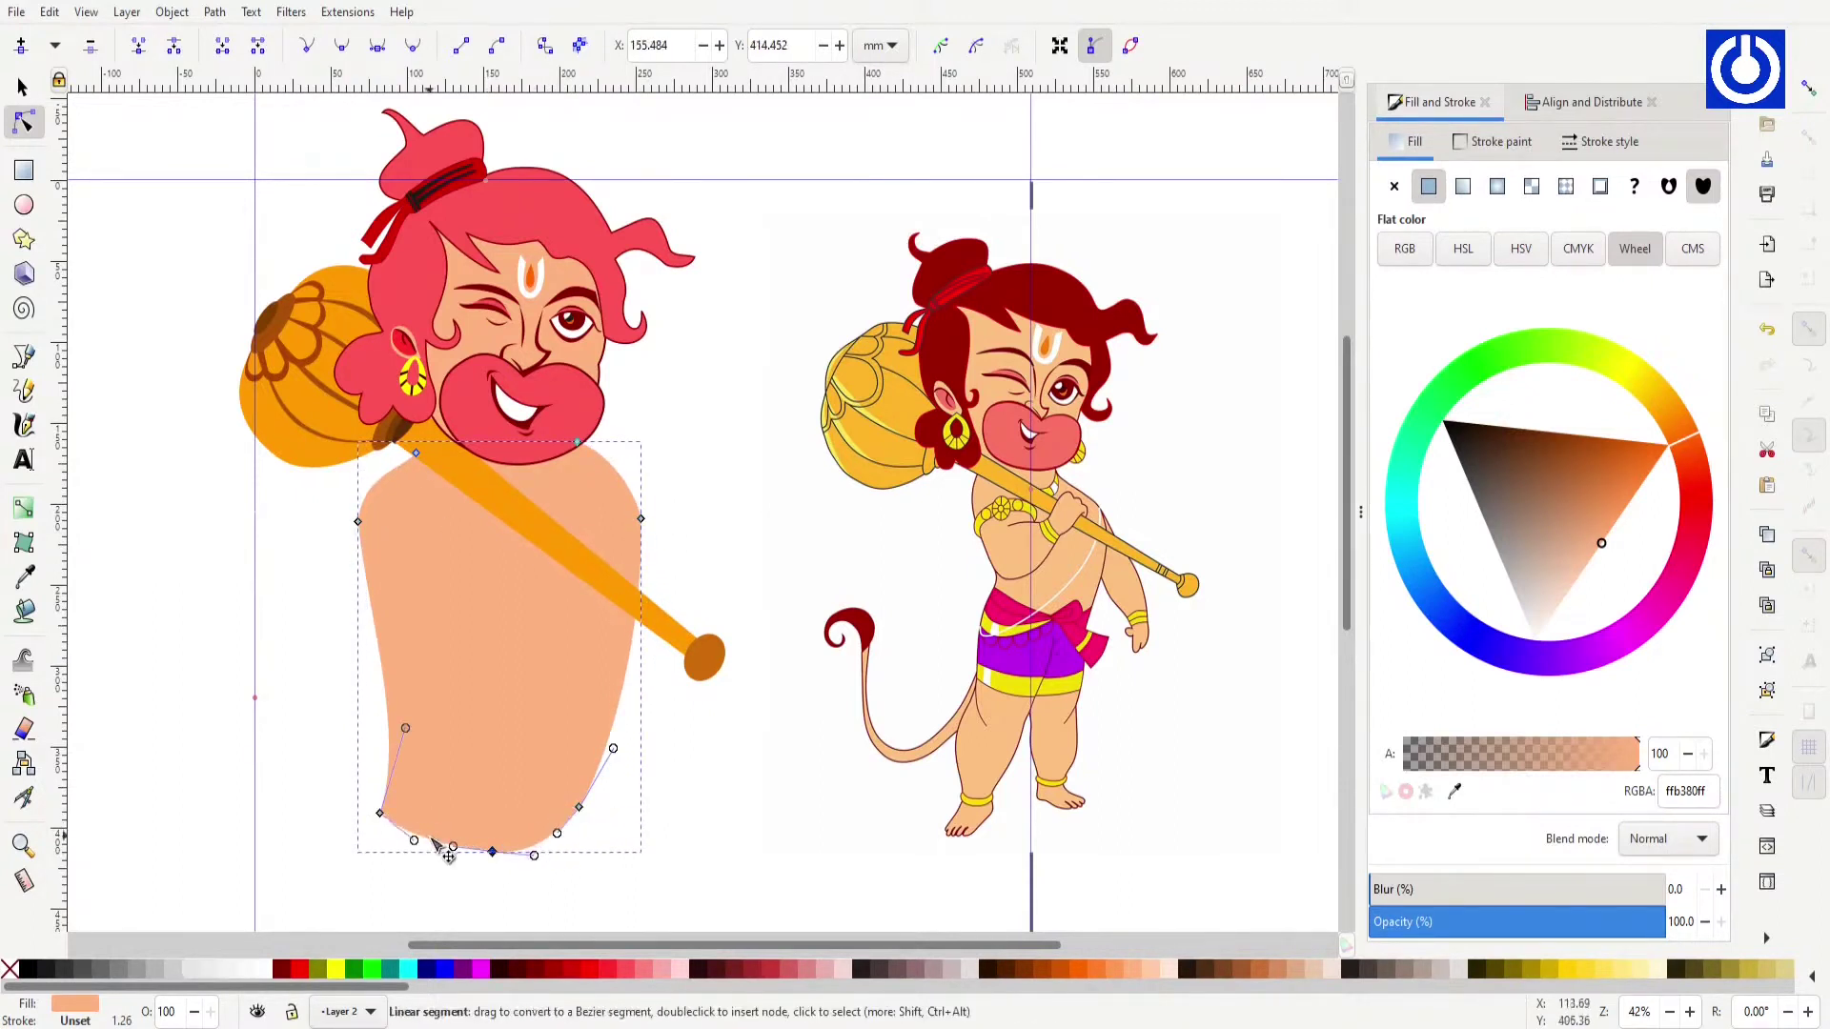
Step: Shape an L-shaped bent arm whose fist reaches toward the mace handle
click(524, 533)
click(702, 481)
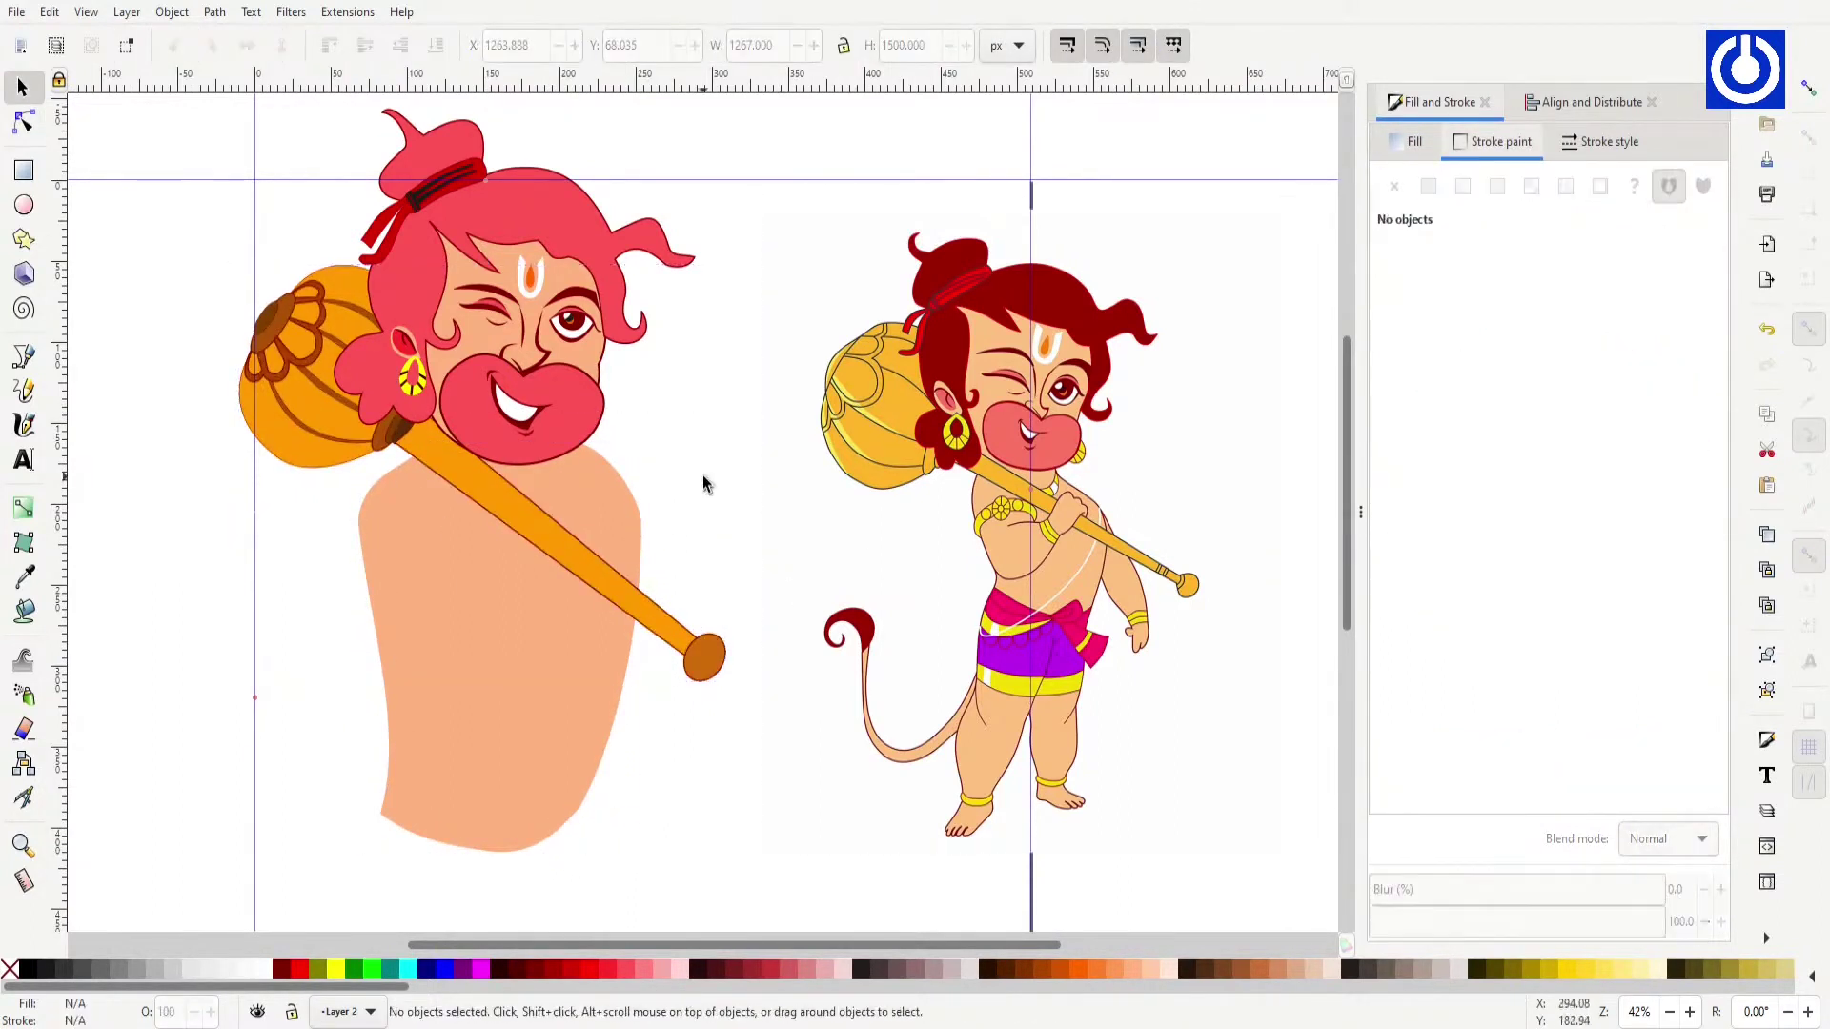
click(360, 529)
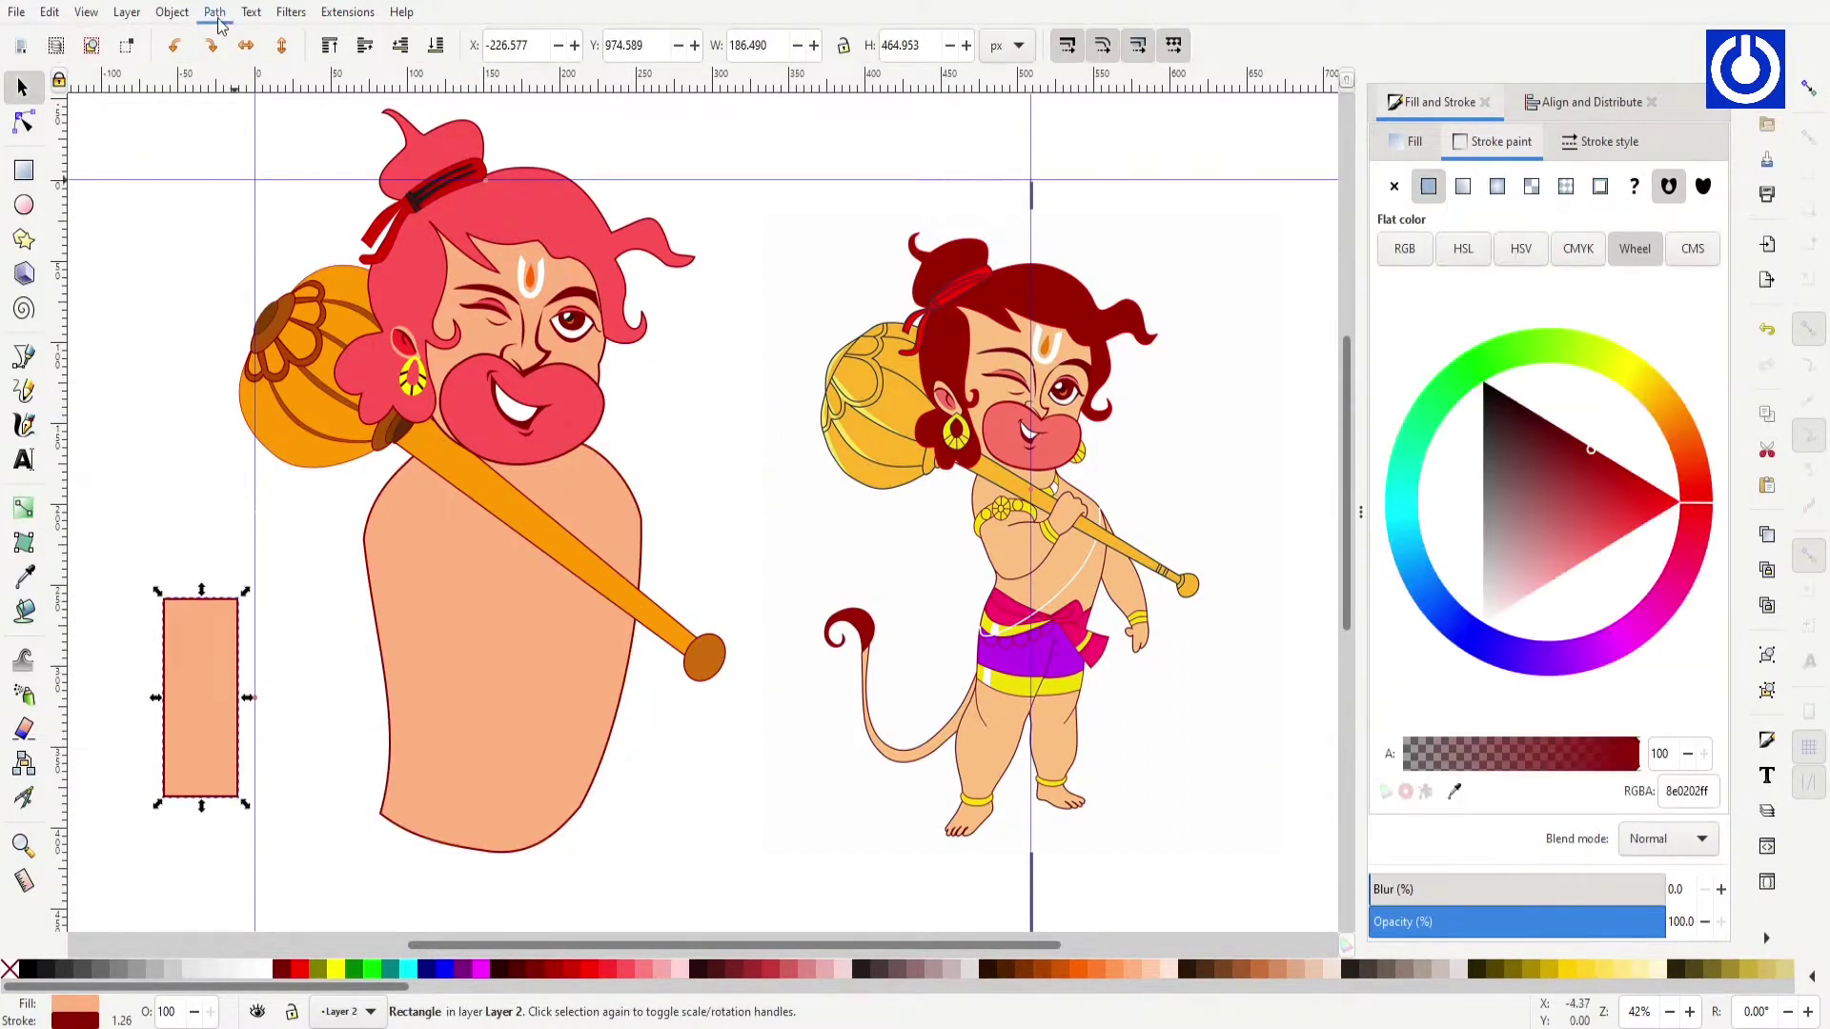
key(ctrl+shift+c)
key(n)
drag(238, 598, 218, 625)
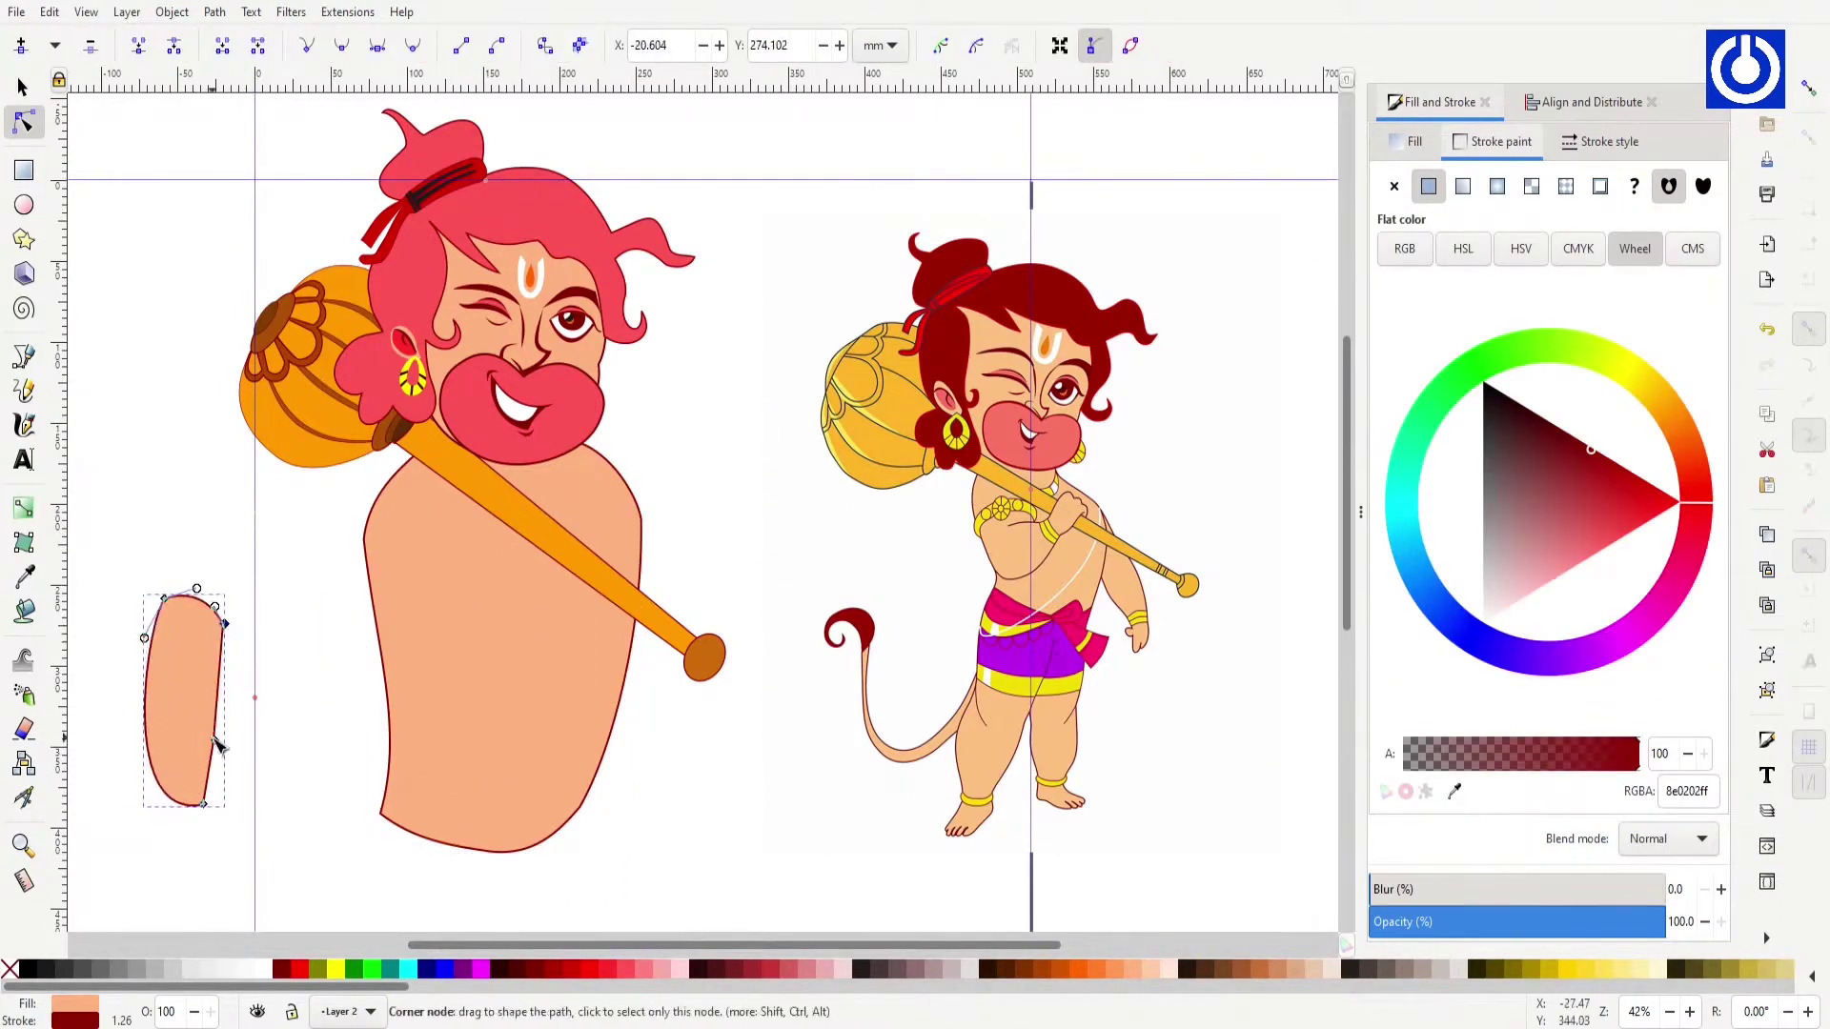
drag(231, 740, 355, 636)
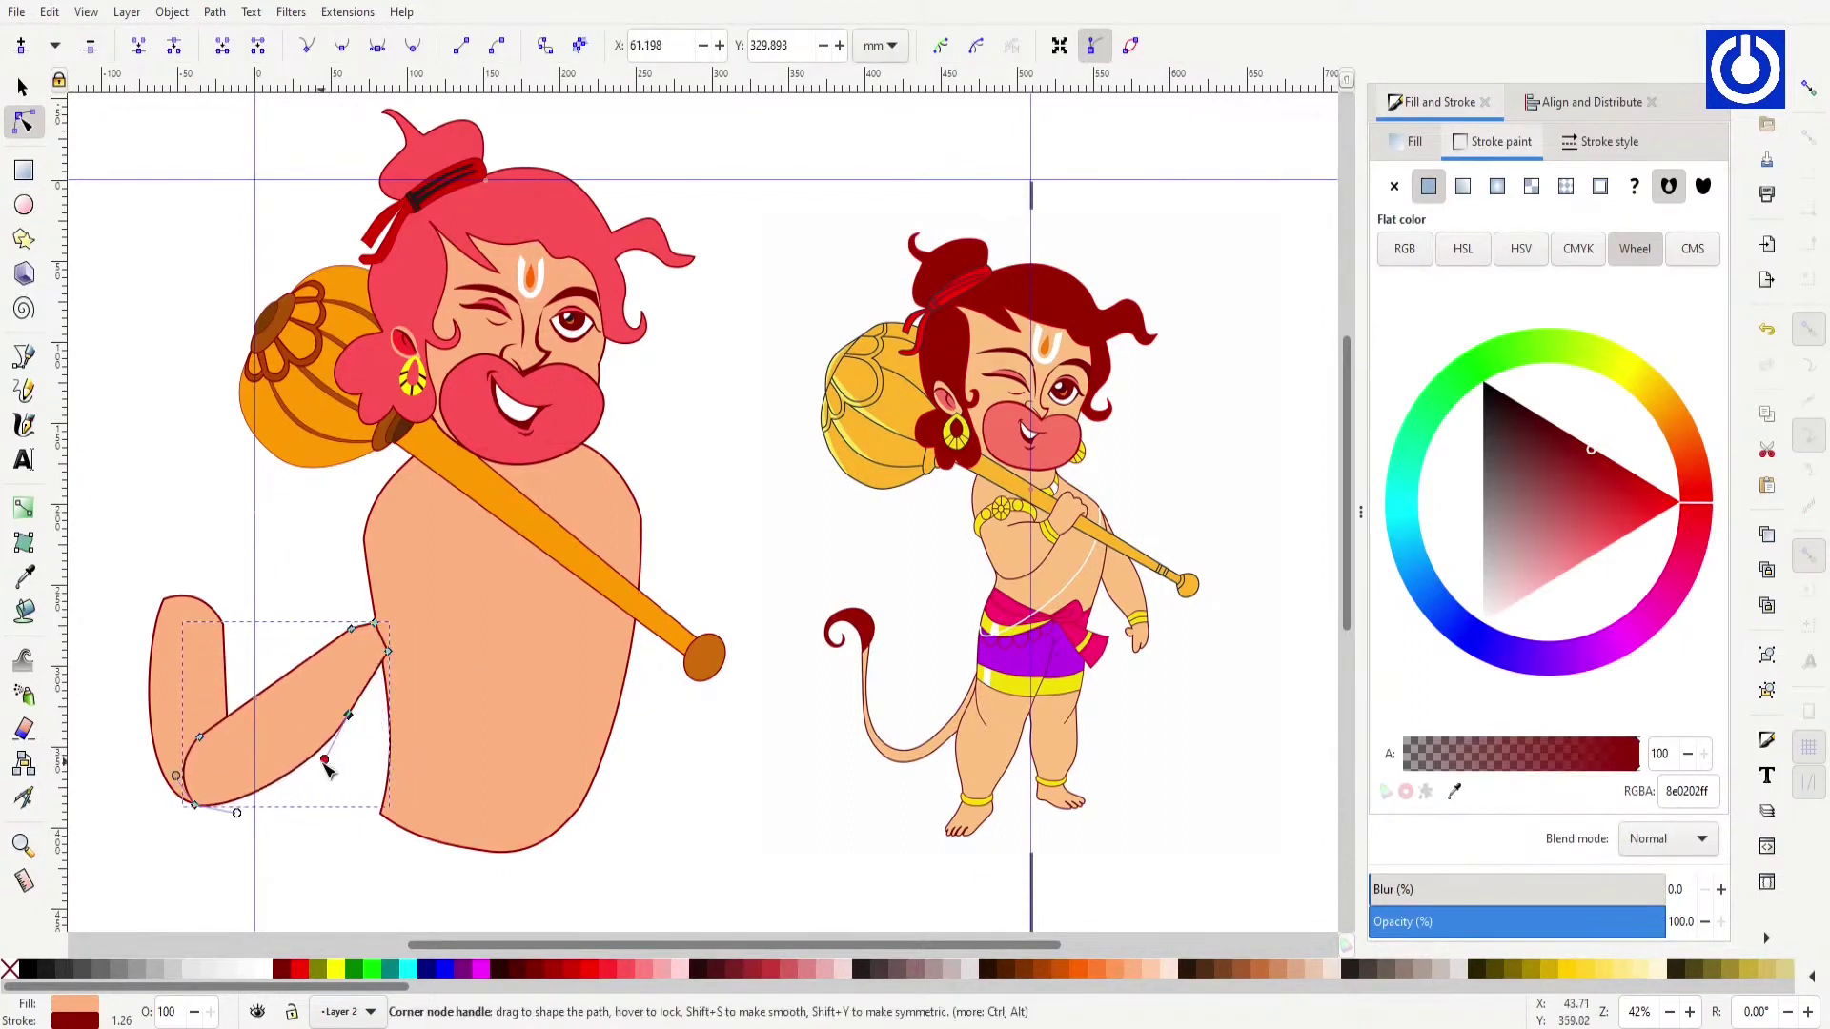
scroll(343, 629, up, 2)
scroll(484, 592, up, 3)
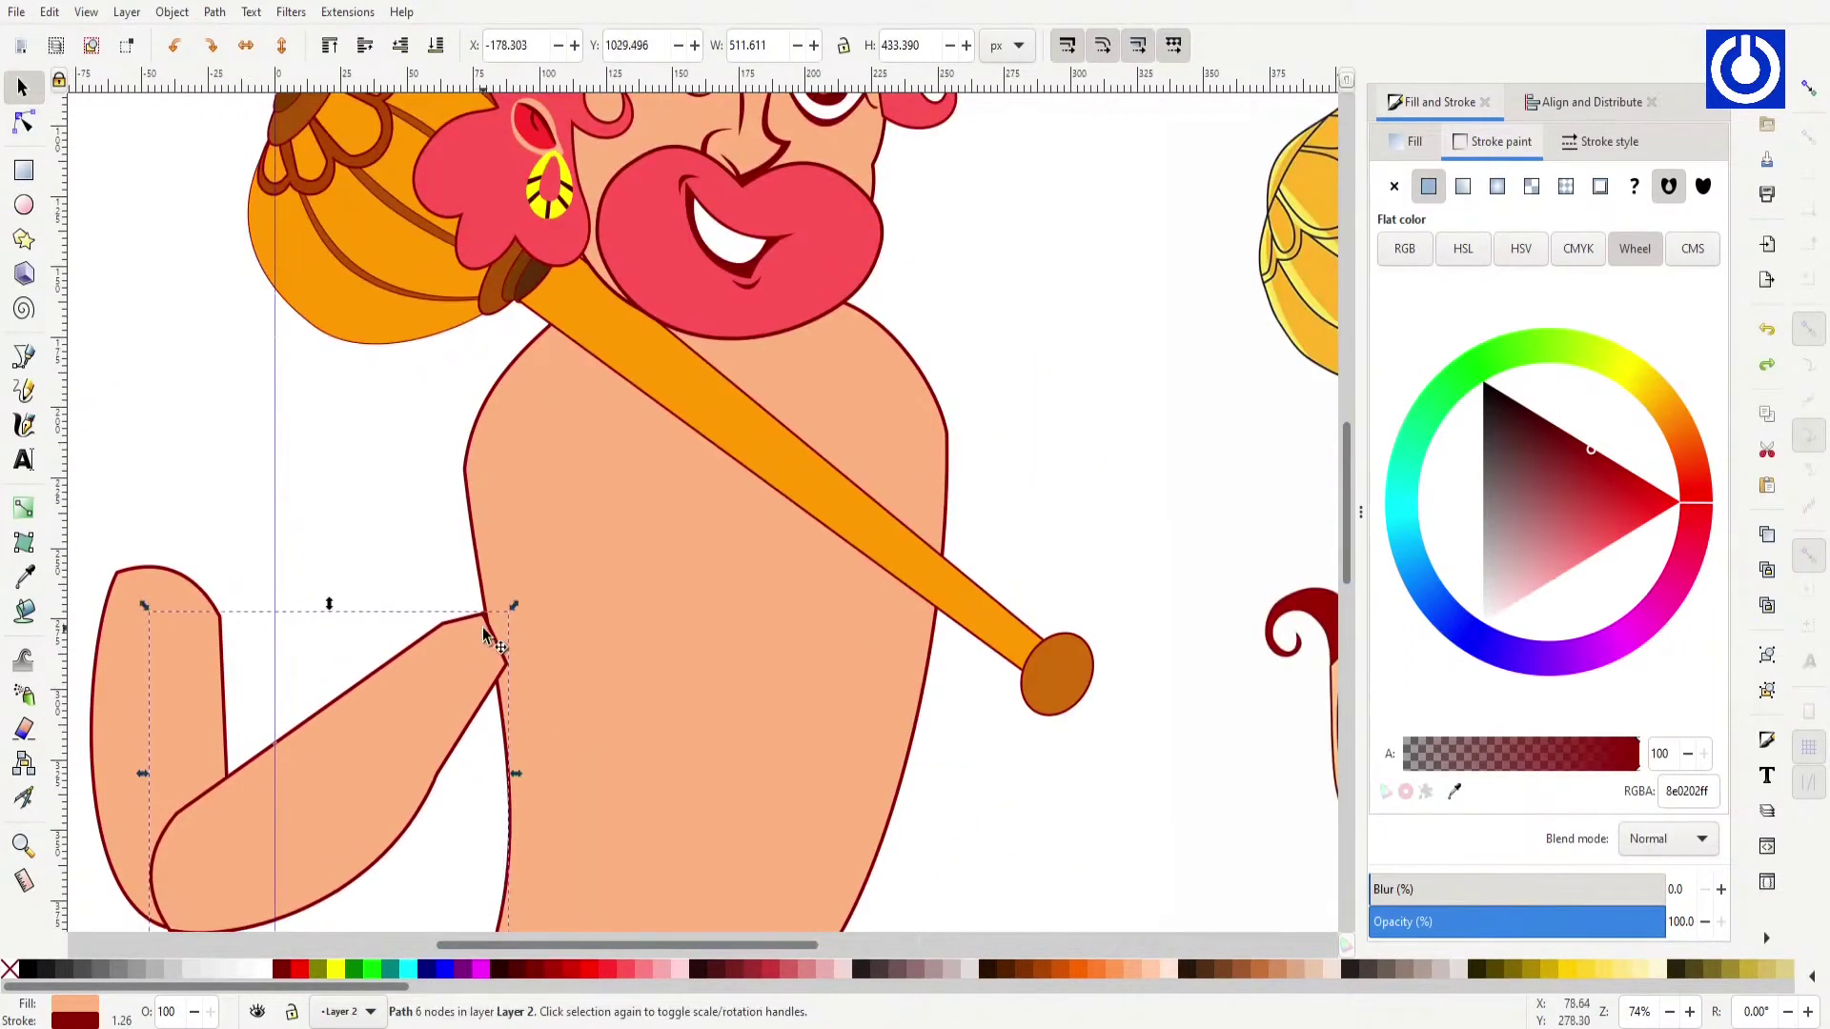
drag(576, 651, 521, 677)
scroll(497, 720, left, 3)
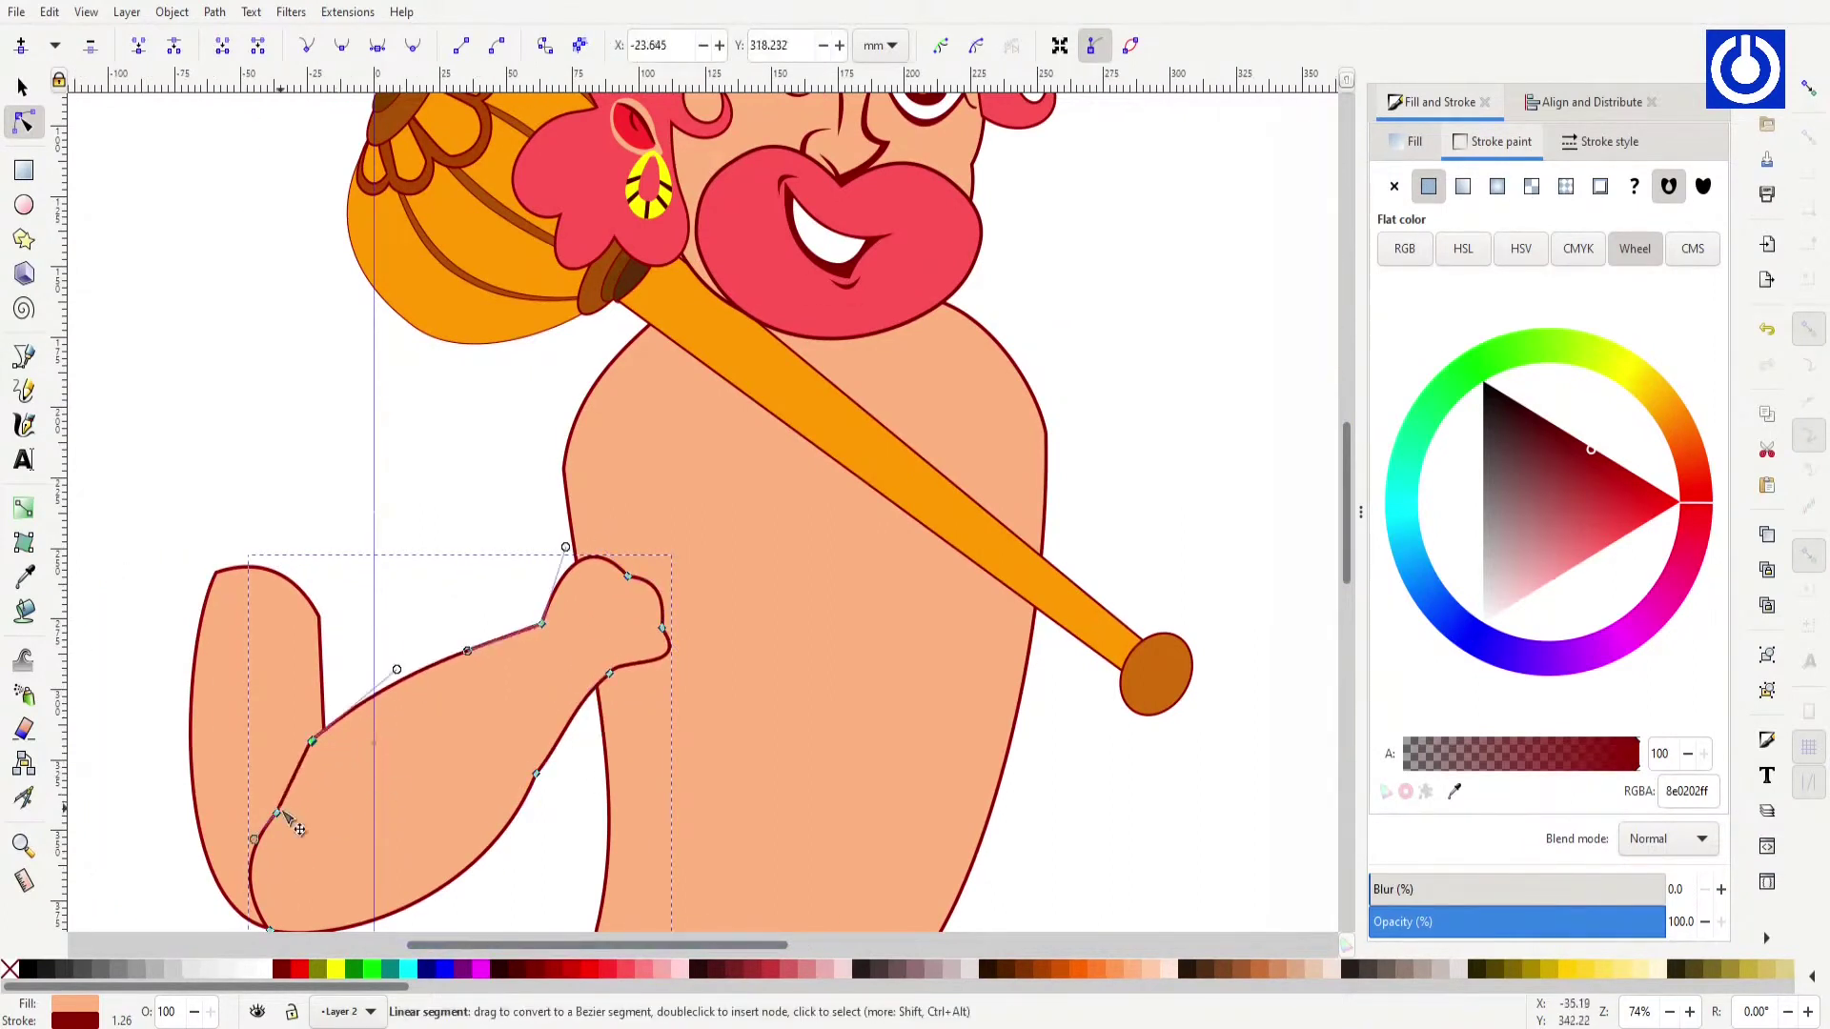
scroll(266, 832, left, 2)
Step: Enter the arm group and bend the arm's curve so it crosses the torso
key(s)
key(5)
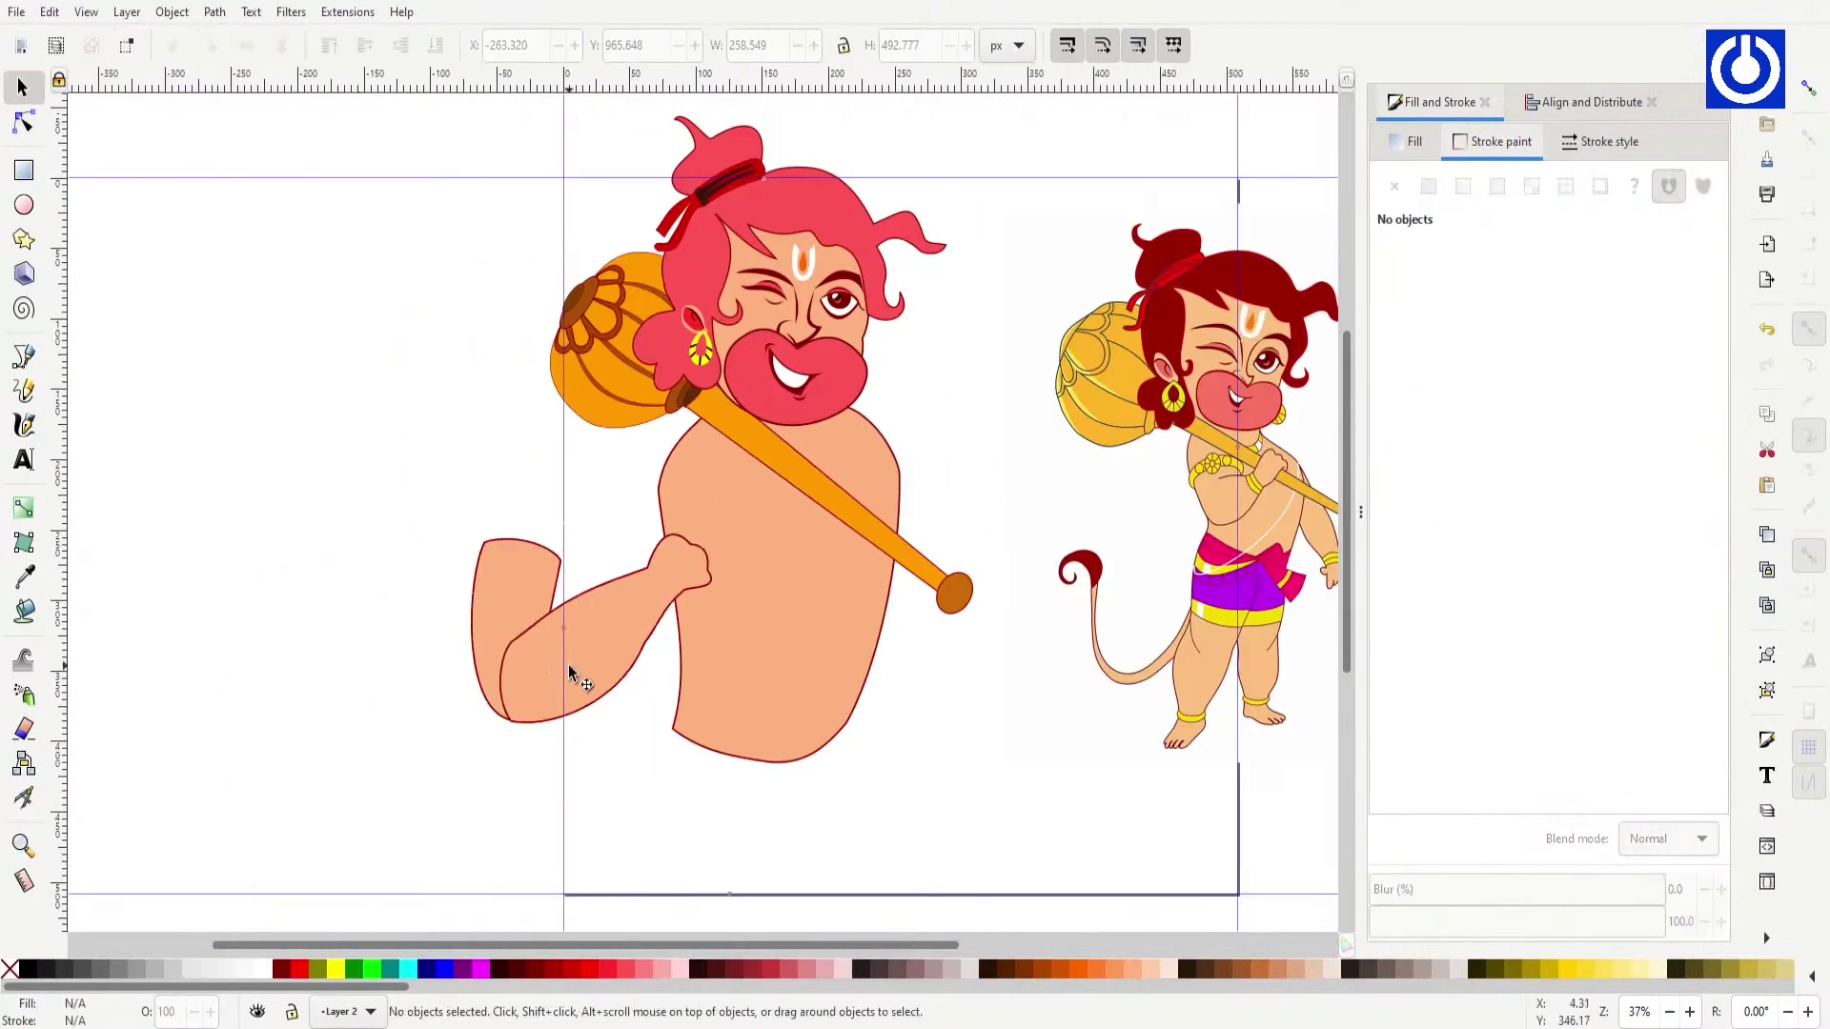
click(659, 539)
double_click(666, 524)
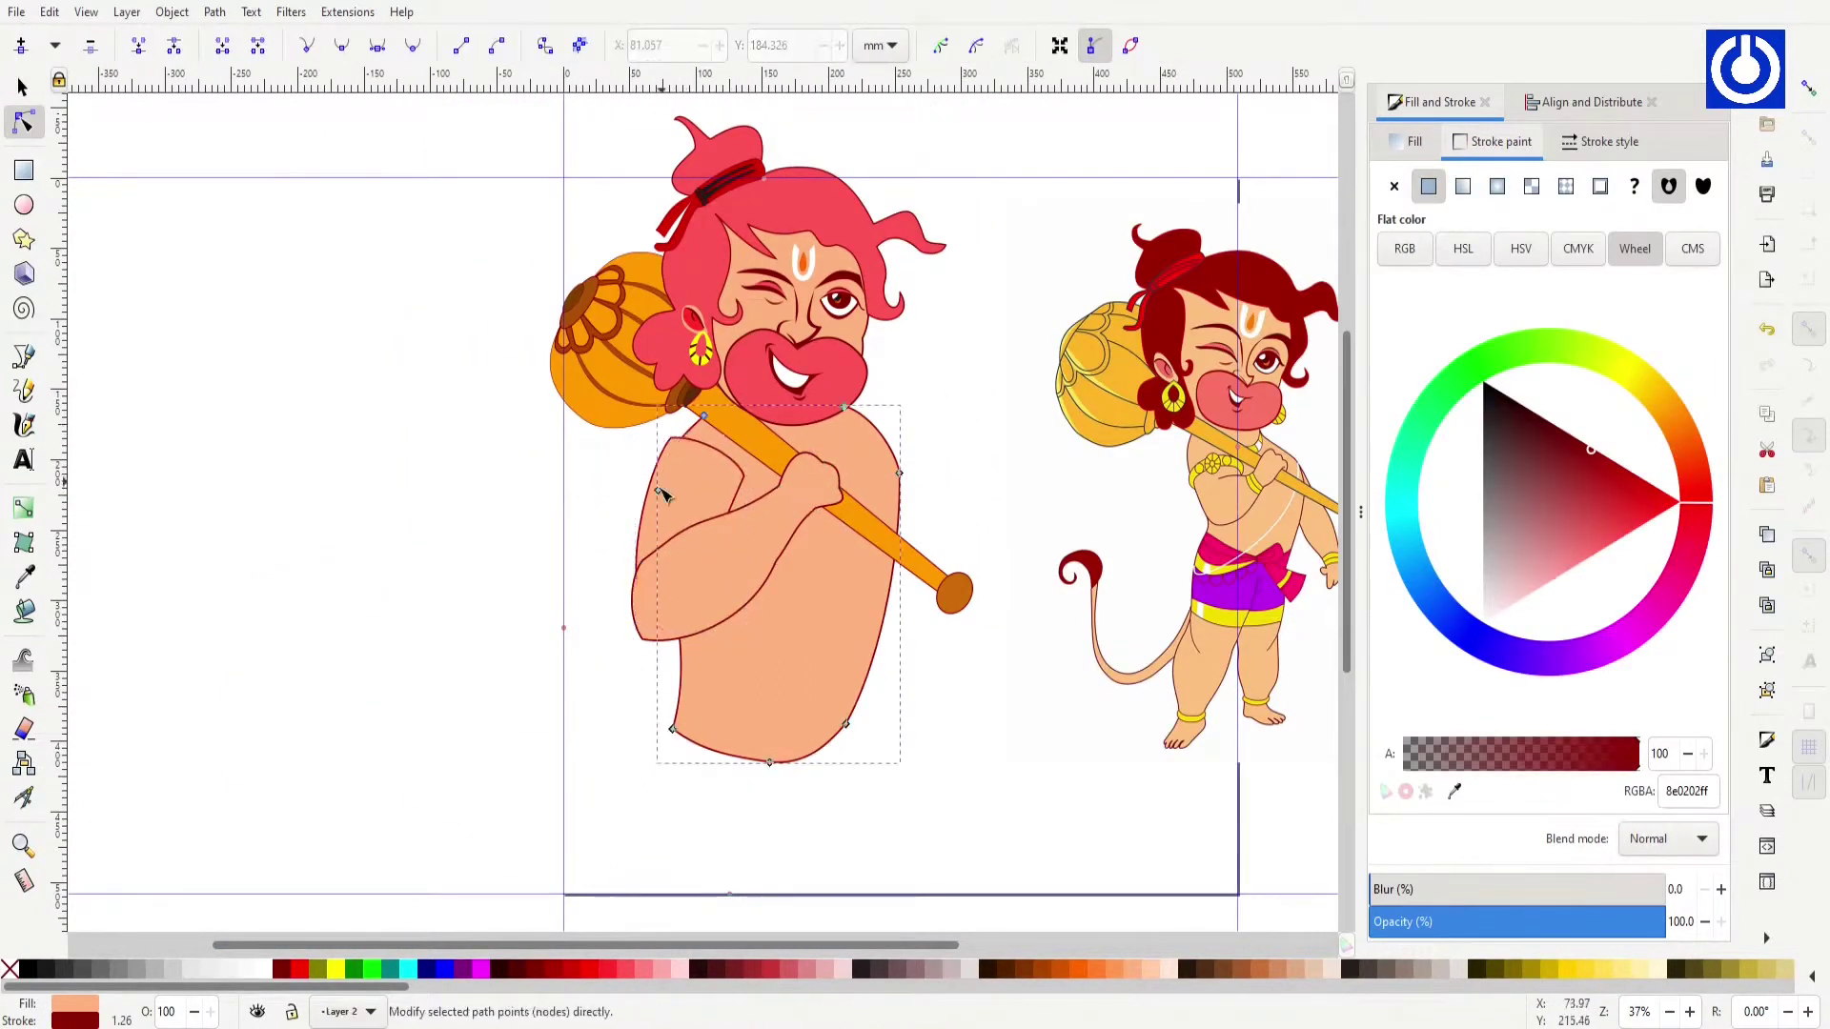
key(z)
drag(665, 493, 519, 306)
key(n)
drag(499, 727, 681, 317)
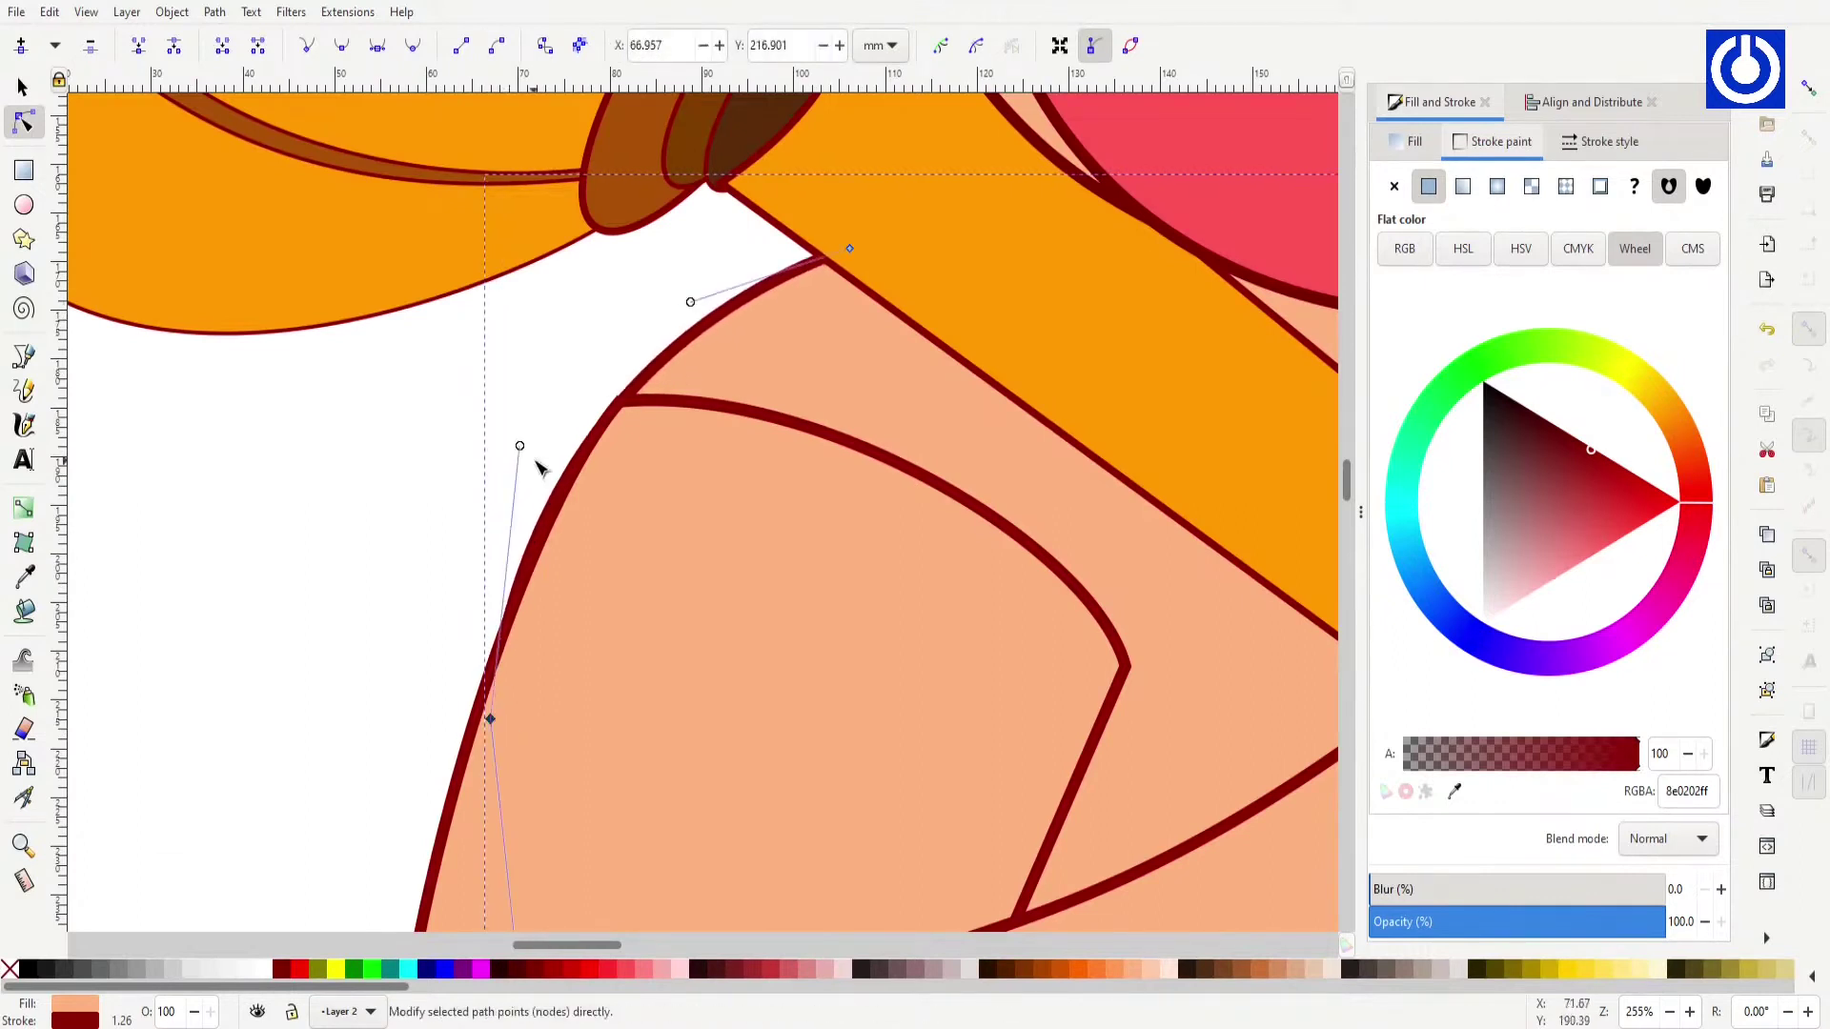
scroll(536, 466, down, 2)
scroll(865, 572, down, 2)
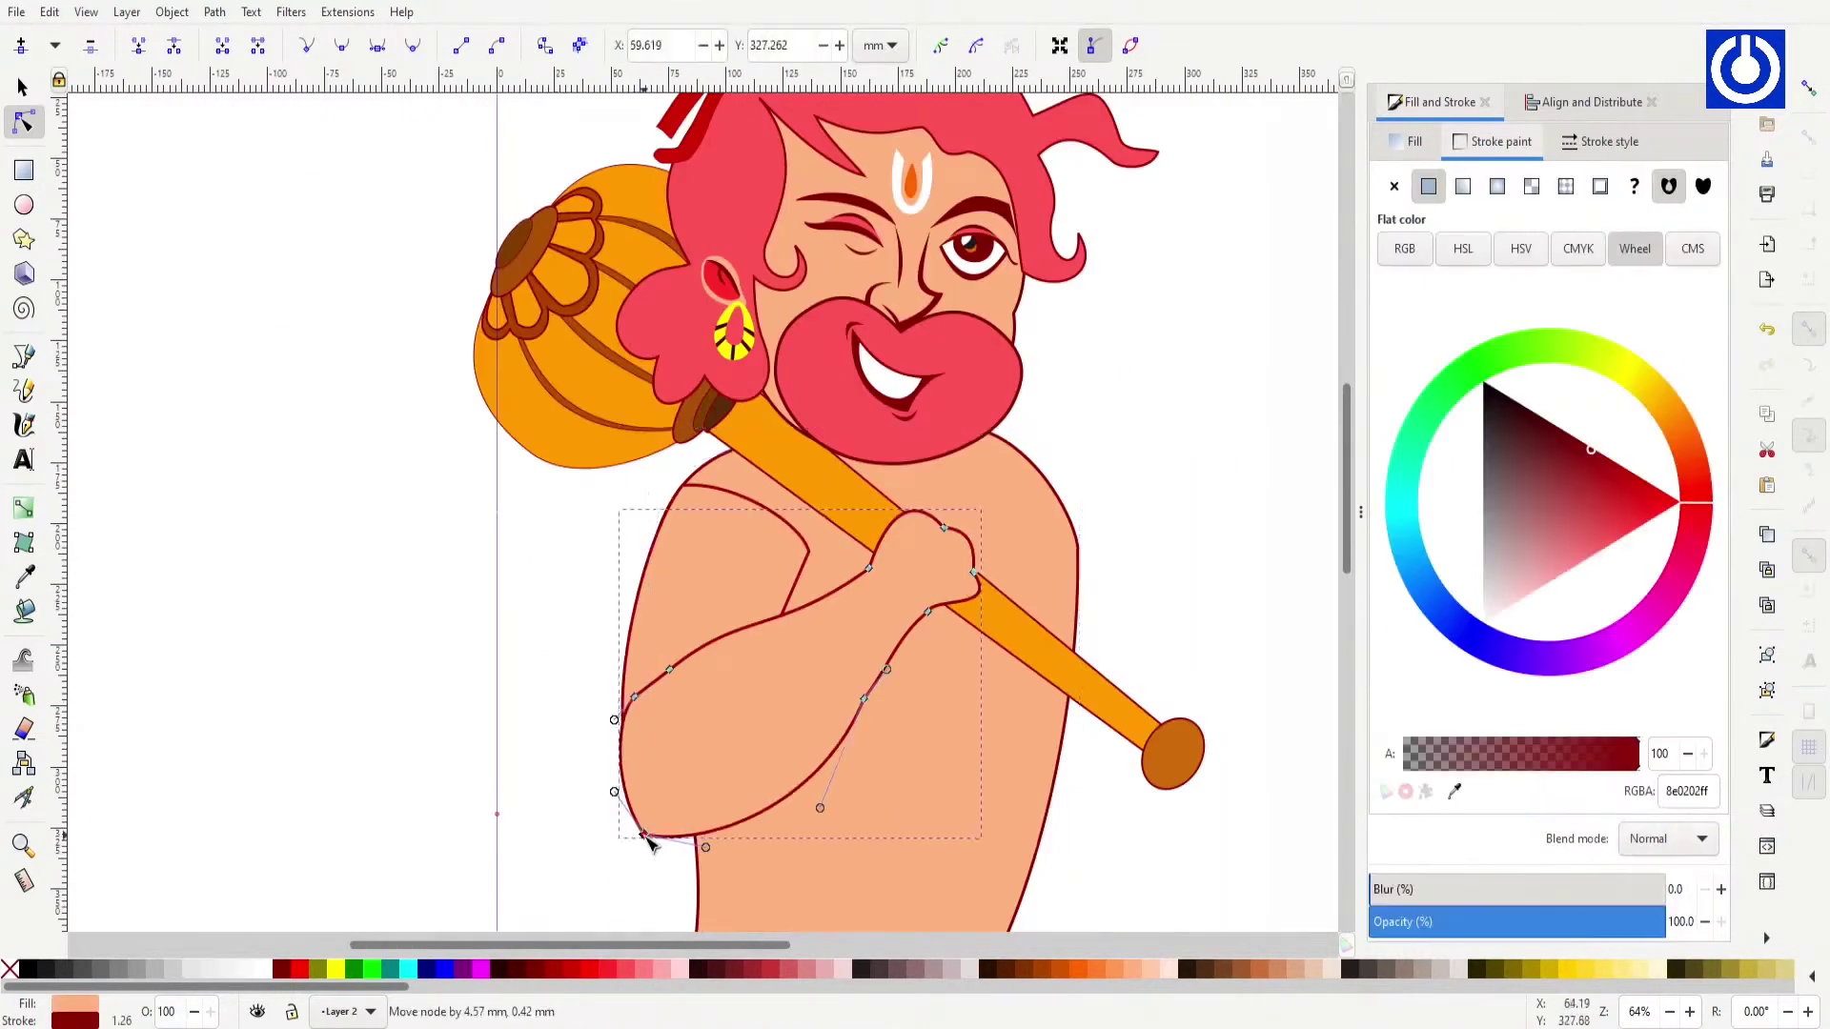
Step: Shape the fist's knuckles and thumb nodes so the hand grips the mace handle
key(s)
click(656, 717)
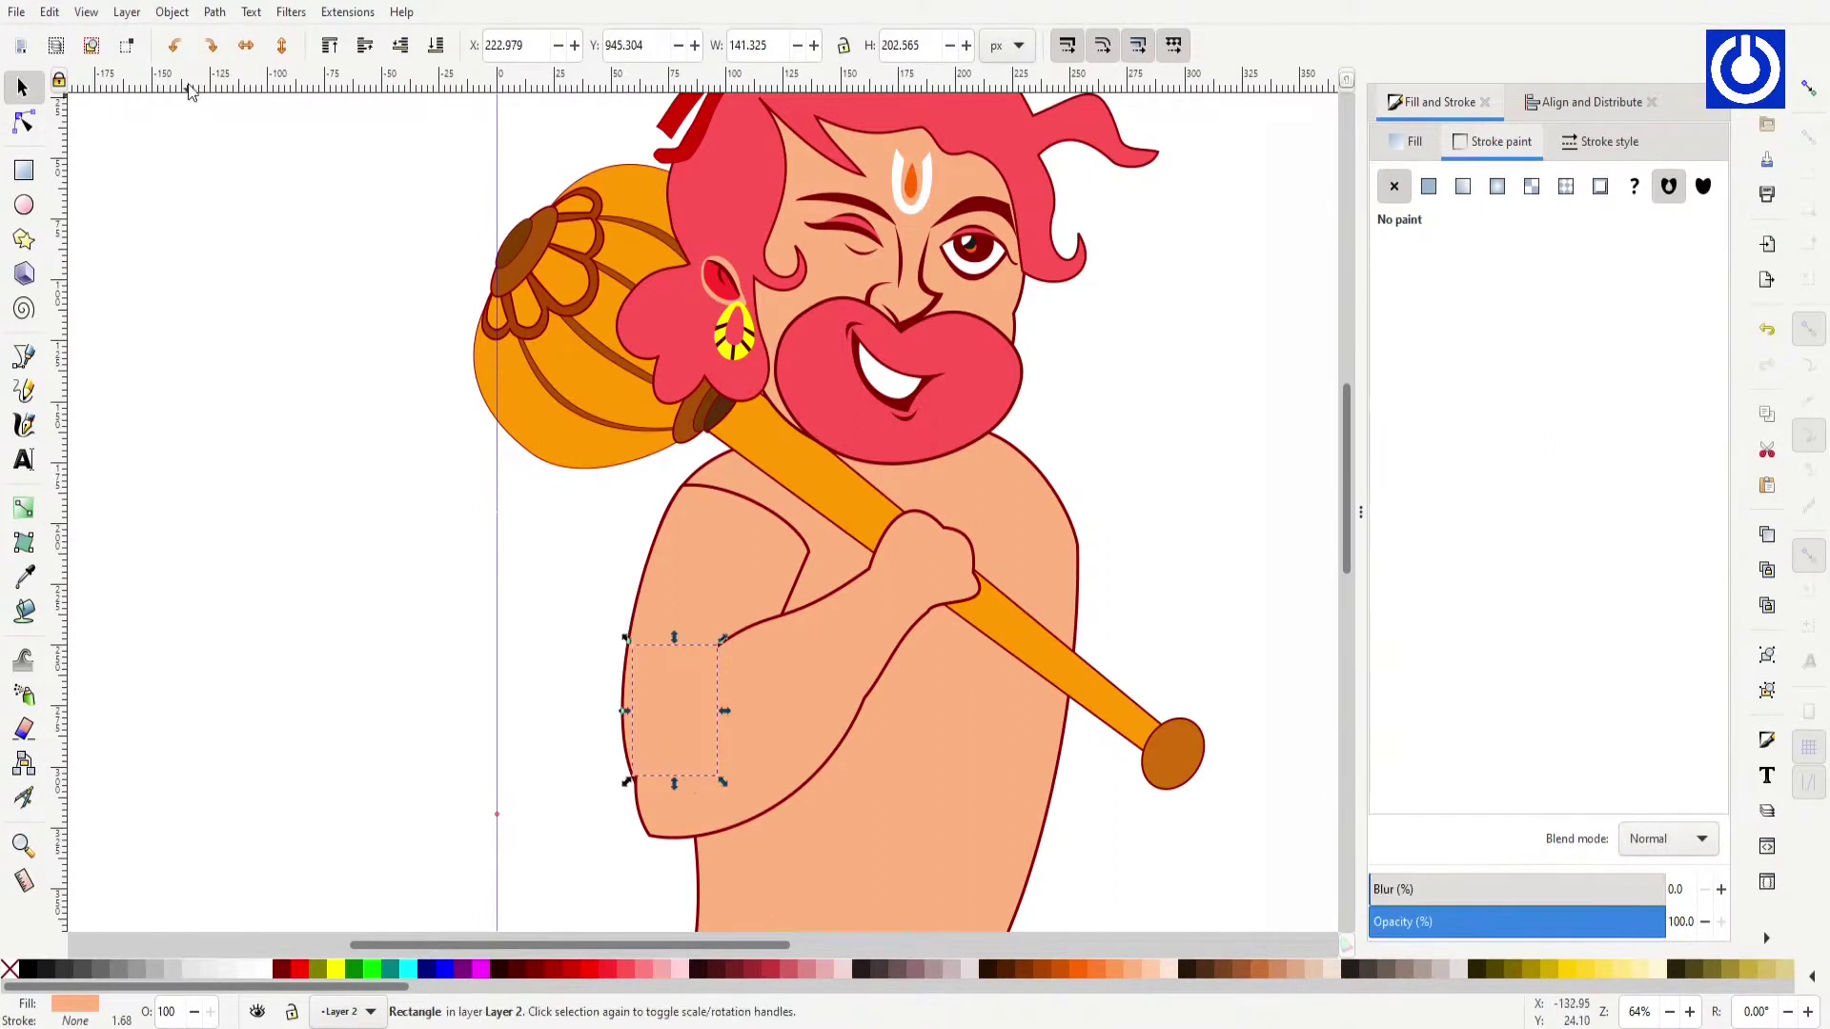
key(n)
drag(782, 944, 931, 958)
click(453, 576)
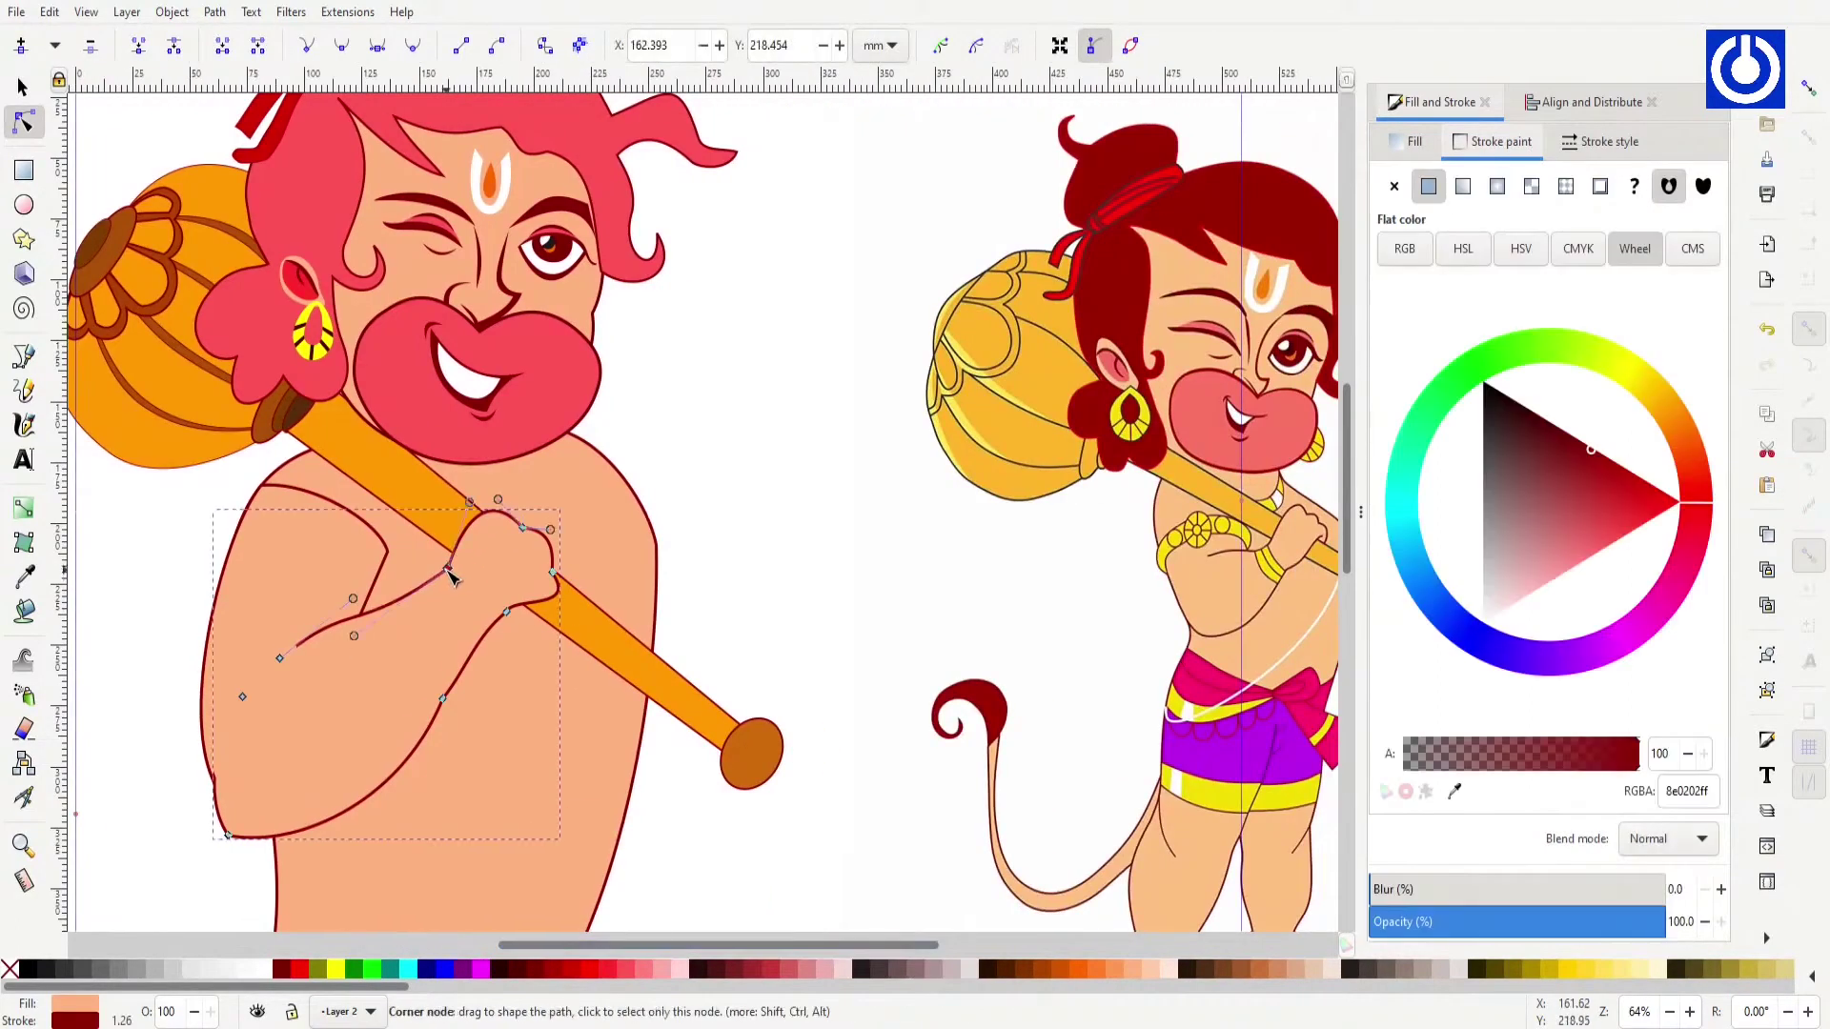
click(455, 599)
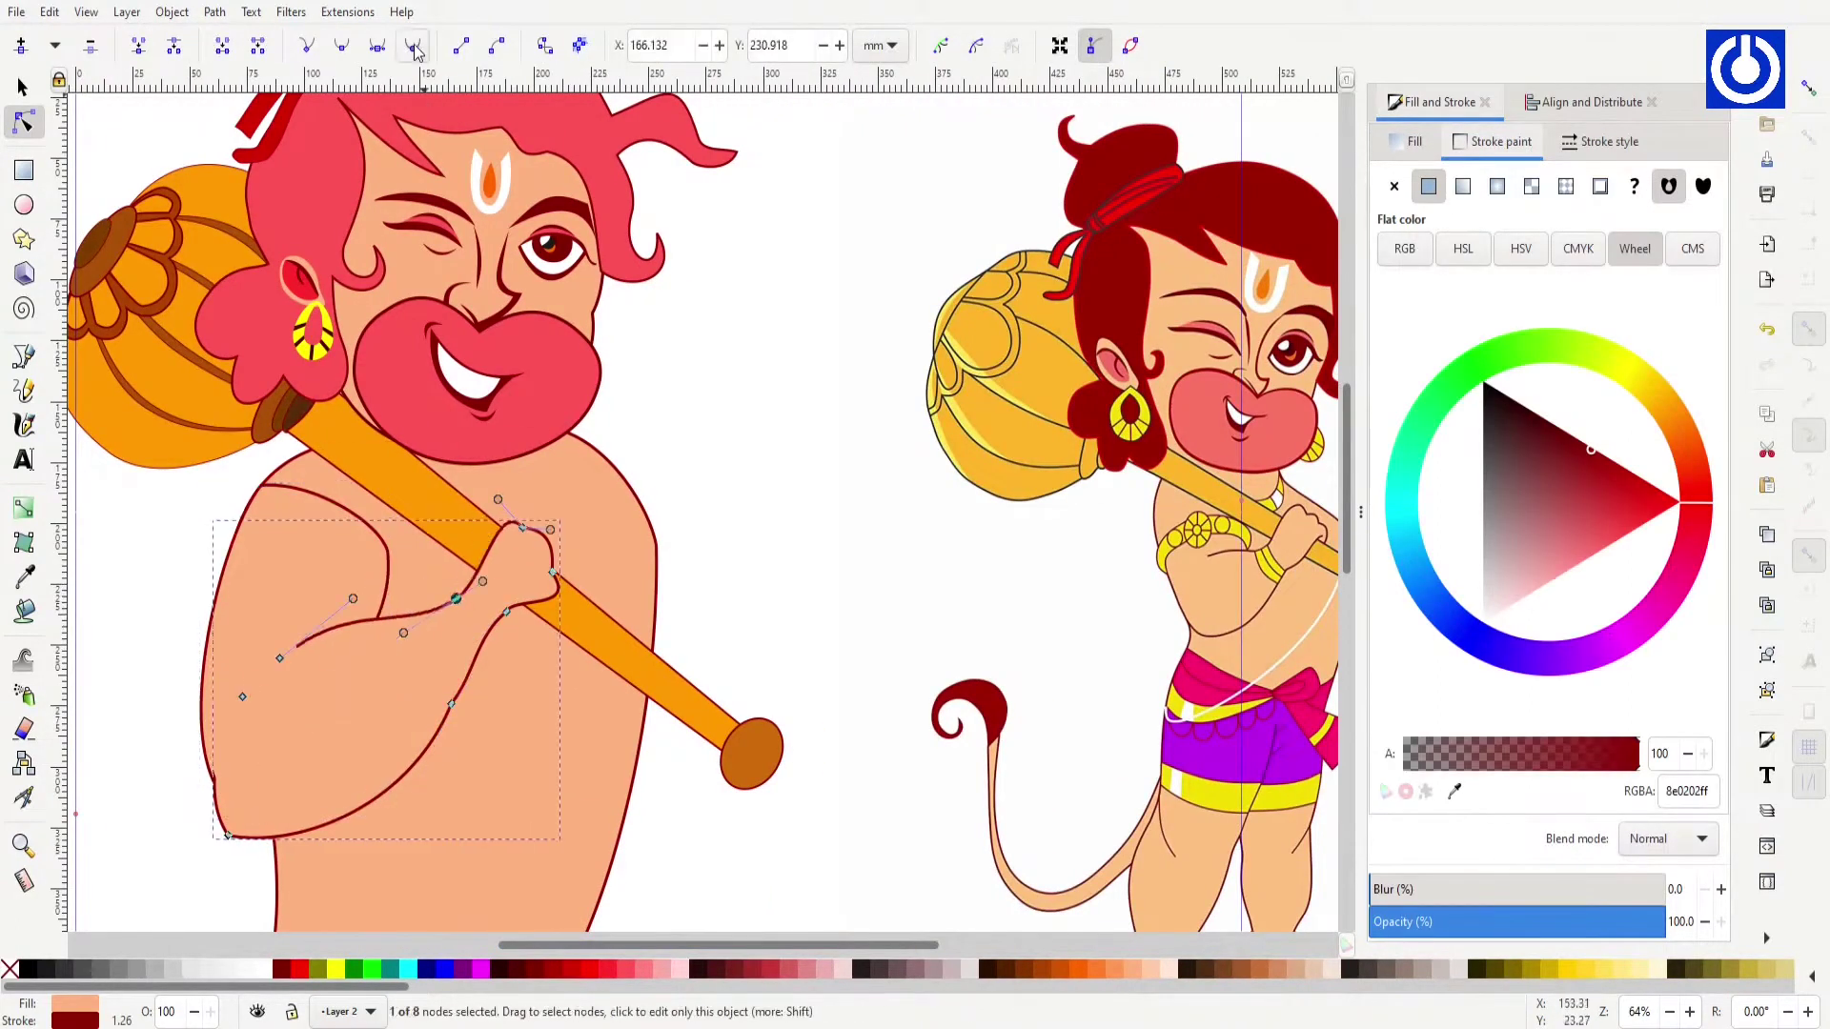
drag(551, 574, 557, 583)
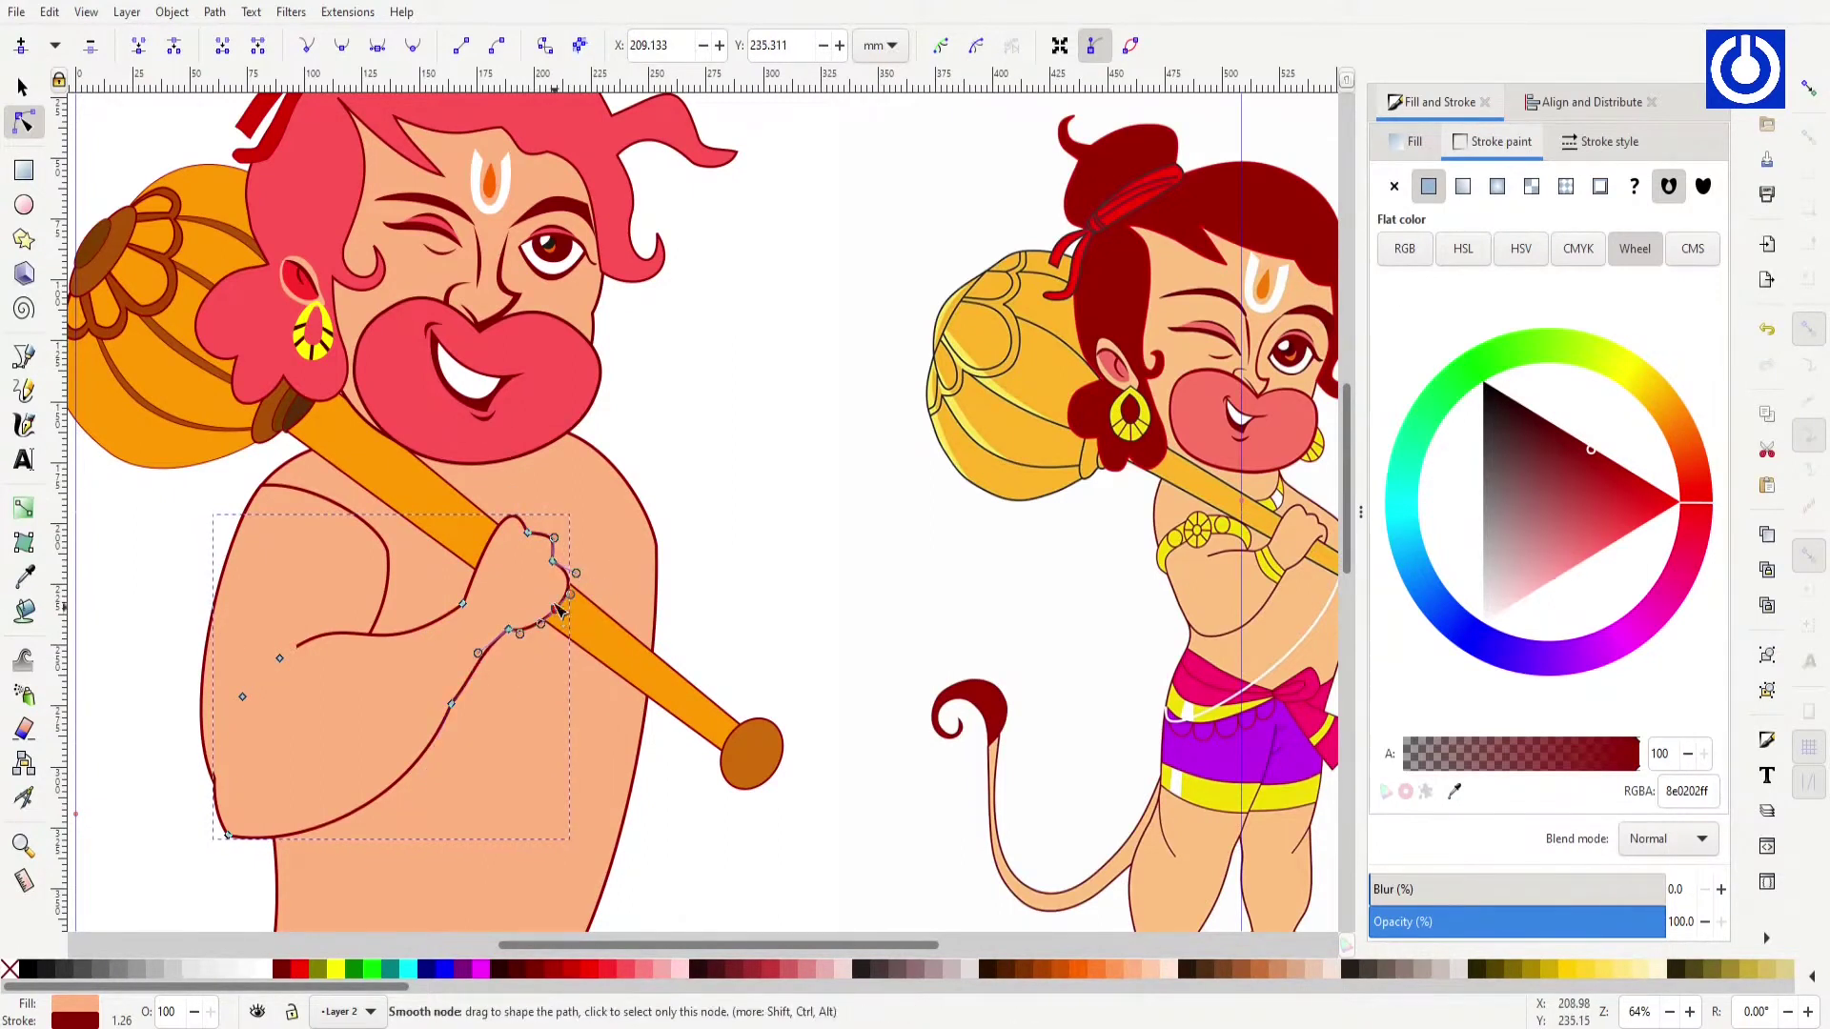
scroll(468, 582, up, 4)
drag(815, 551, 836, 519)
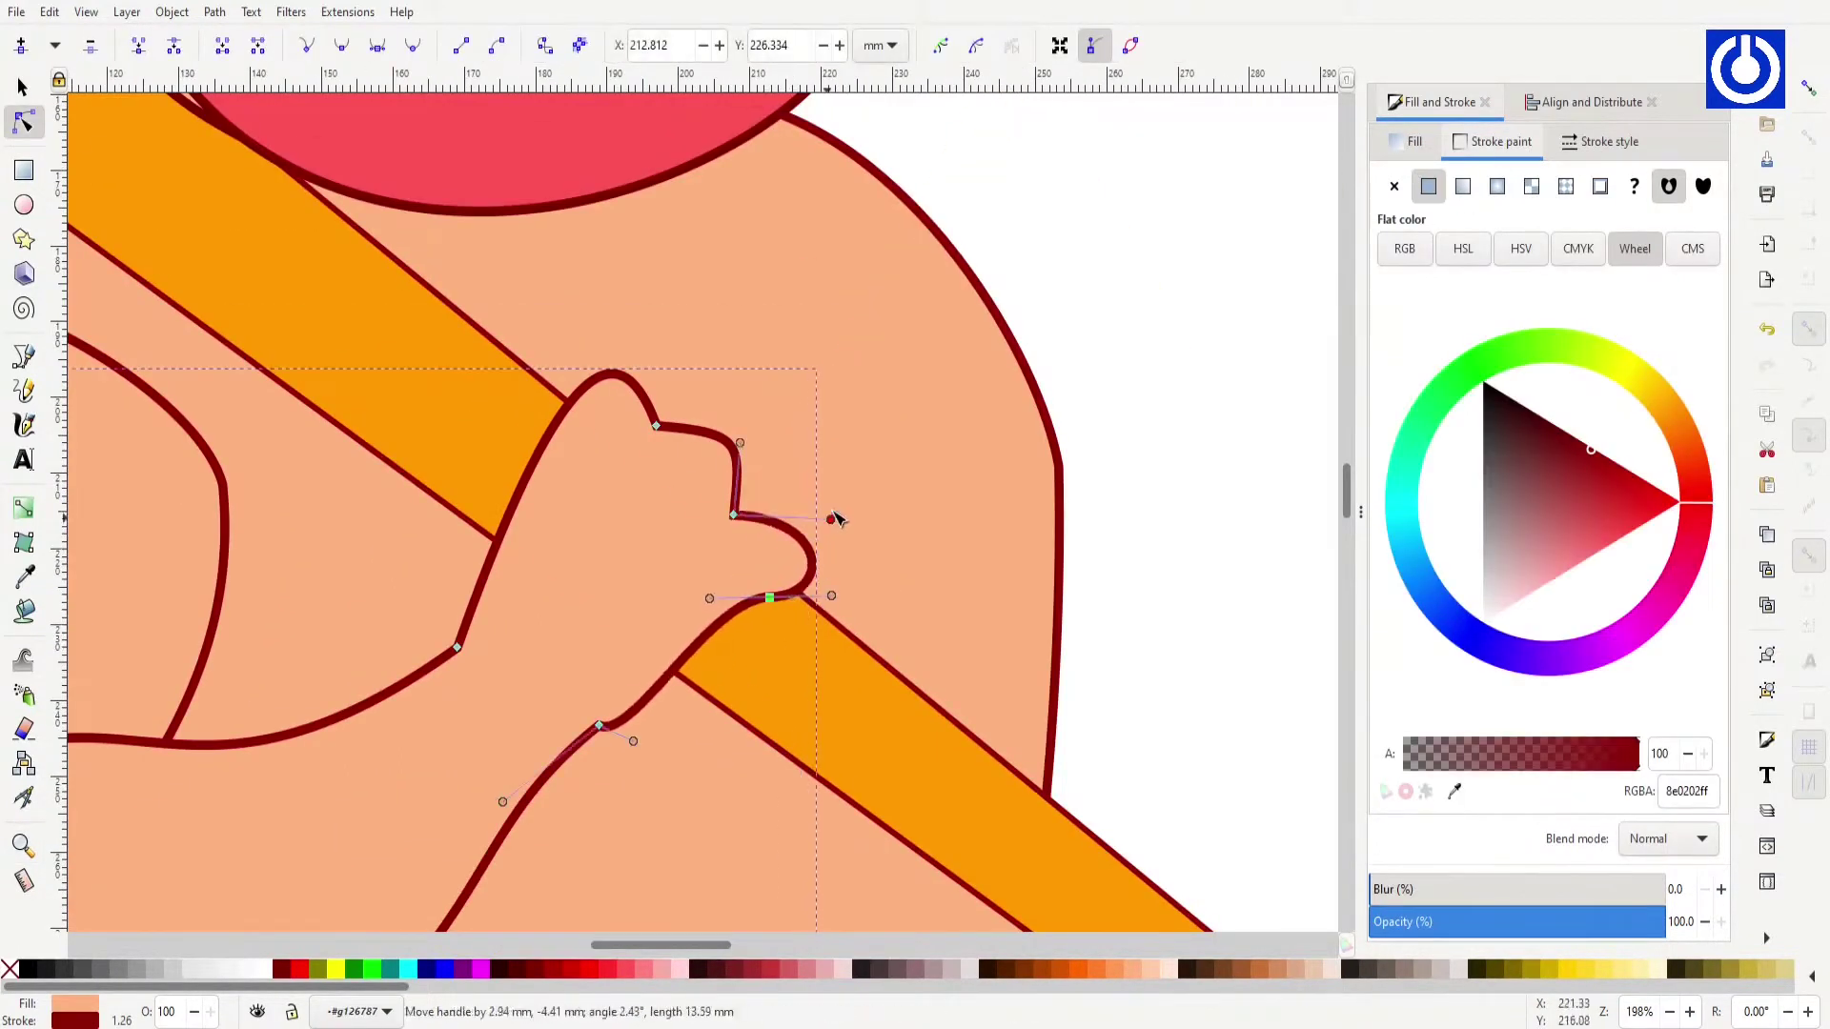
drag(800, 591, 776, 583)
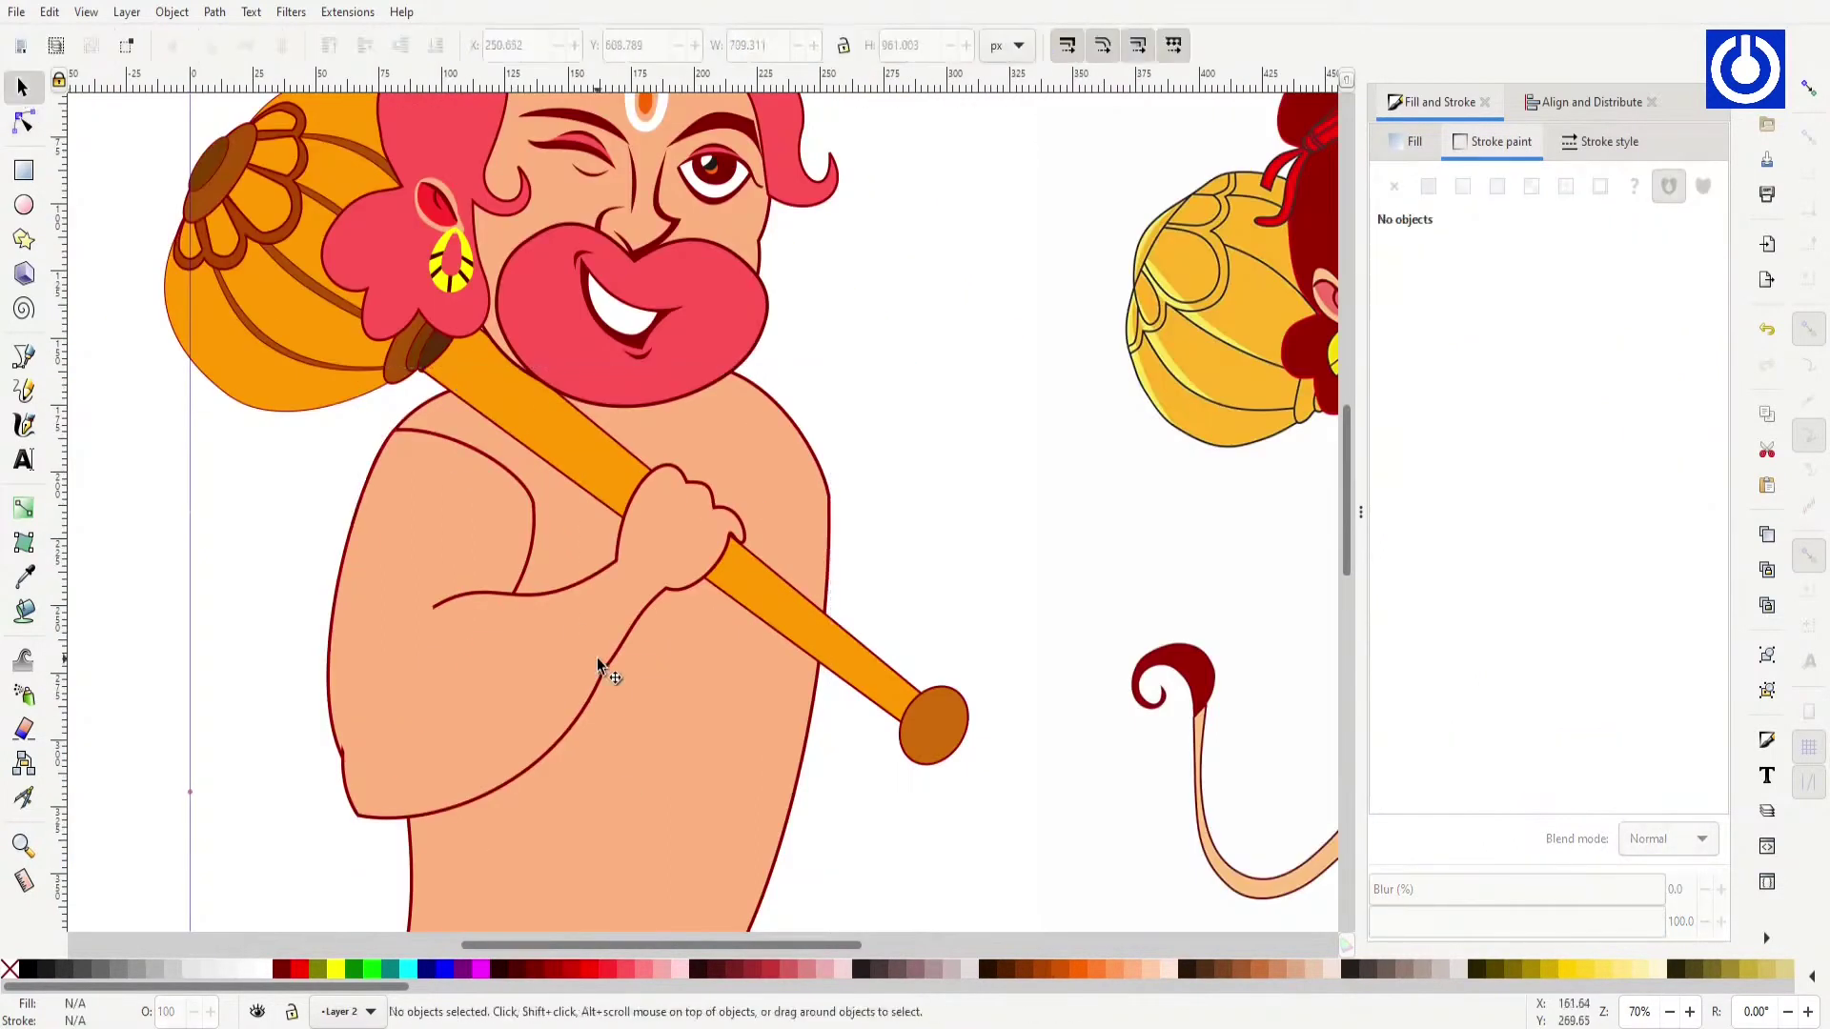
Step: Select the arm outline and inspect its nodes
click(601, 673)
key(Escape)
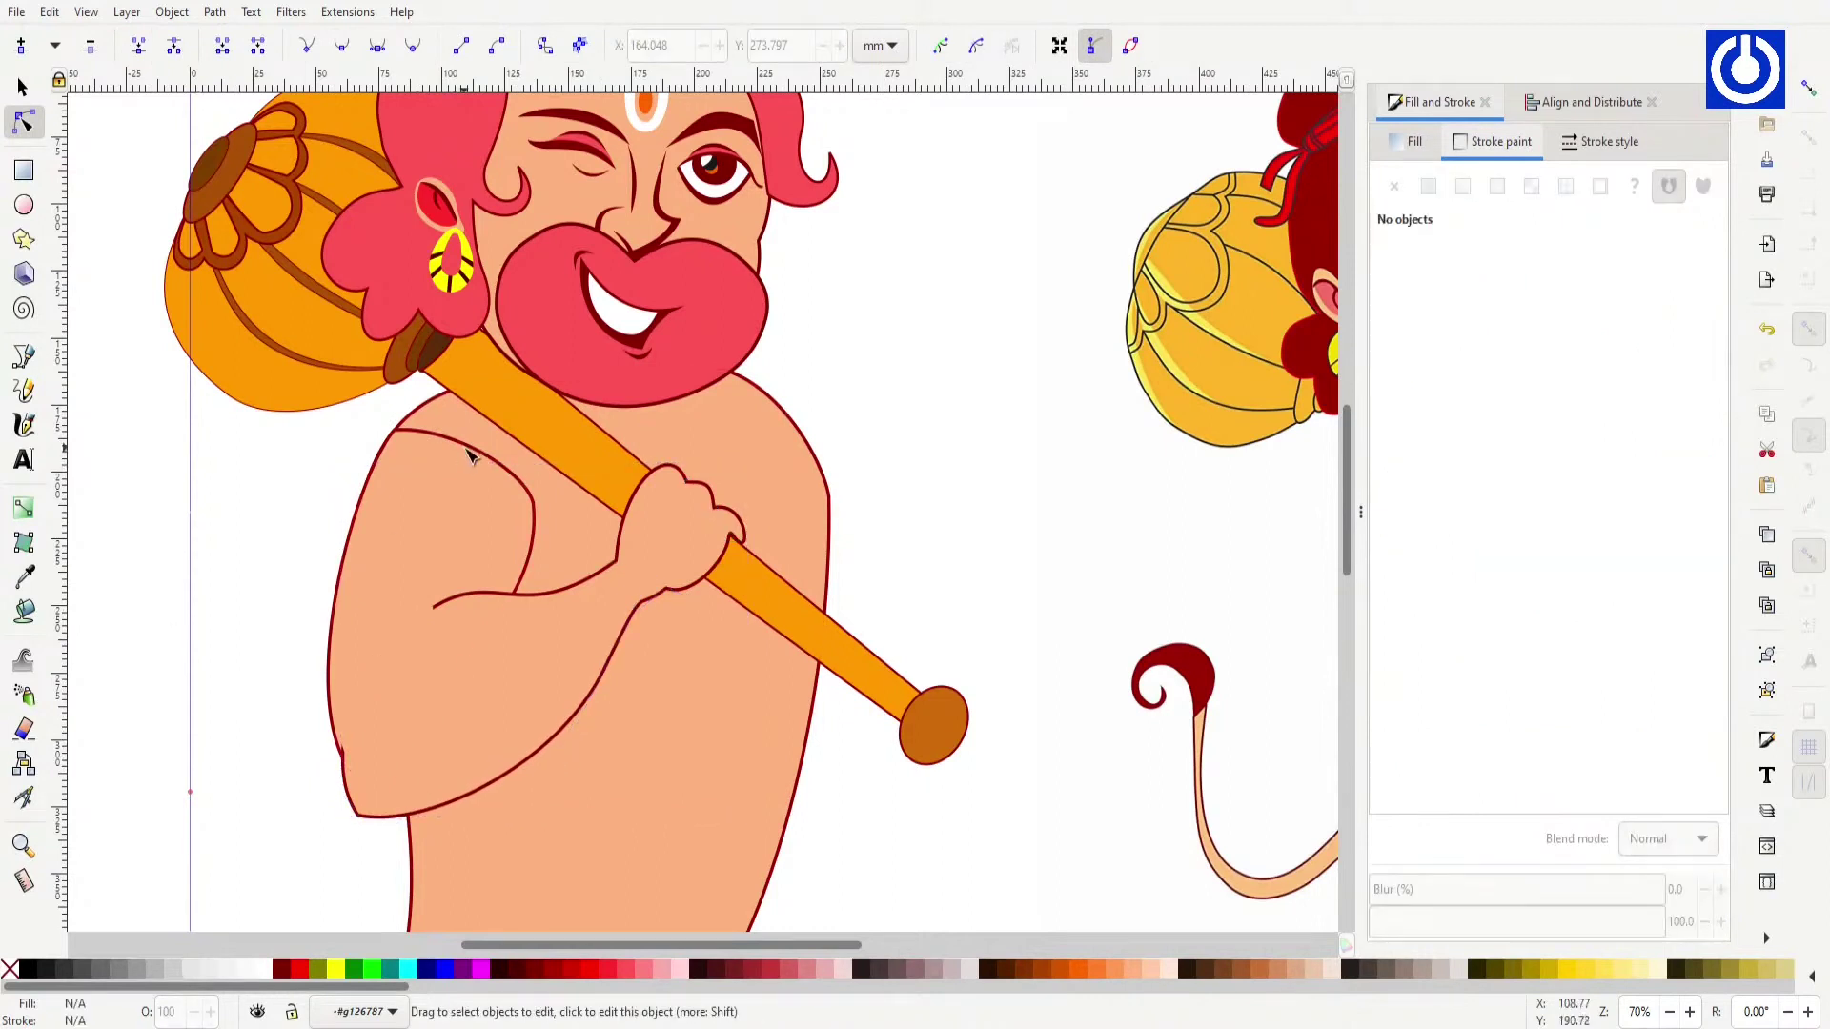
click(472, 449)
click(24, 729)
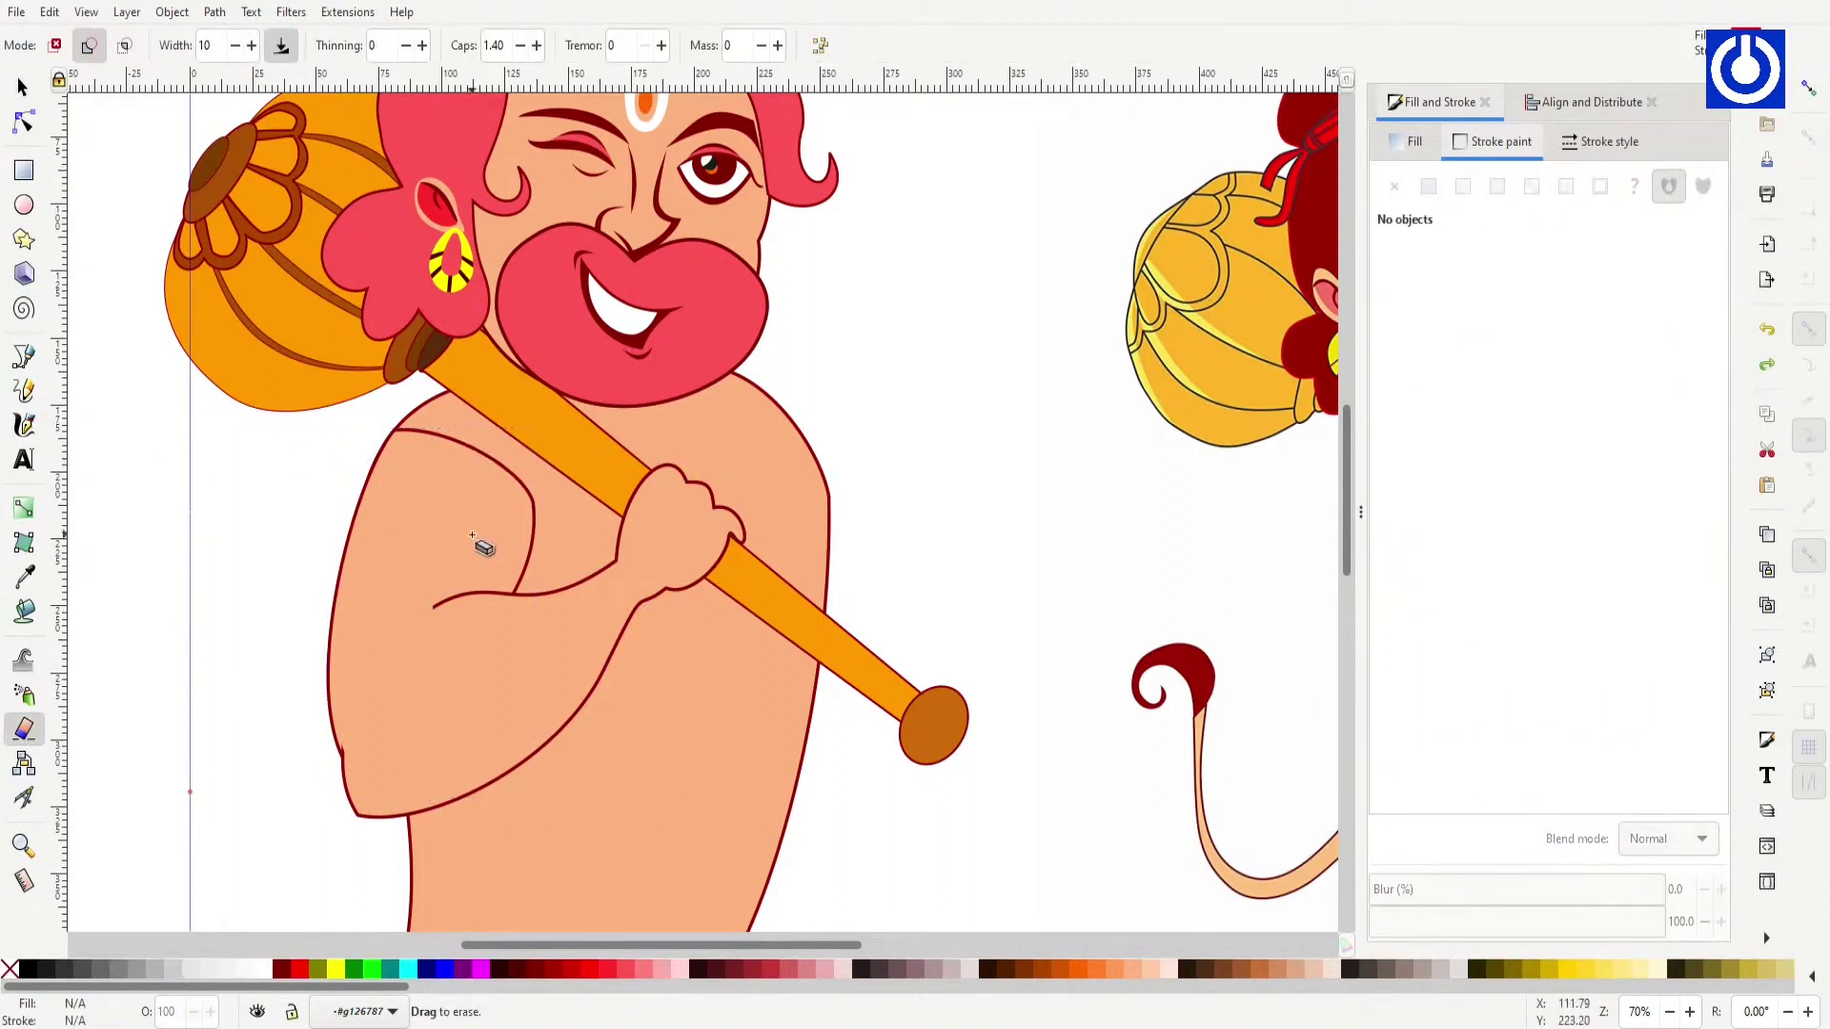
key(n)
click(512, 585)
key(Escape)
Step: Draw two aligned dark-red-outlined bangle bars, group them, and place them on the wrist
scroll(667, 477, right, 5)
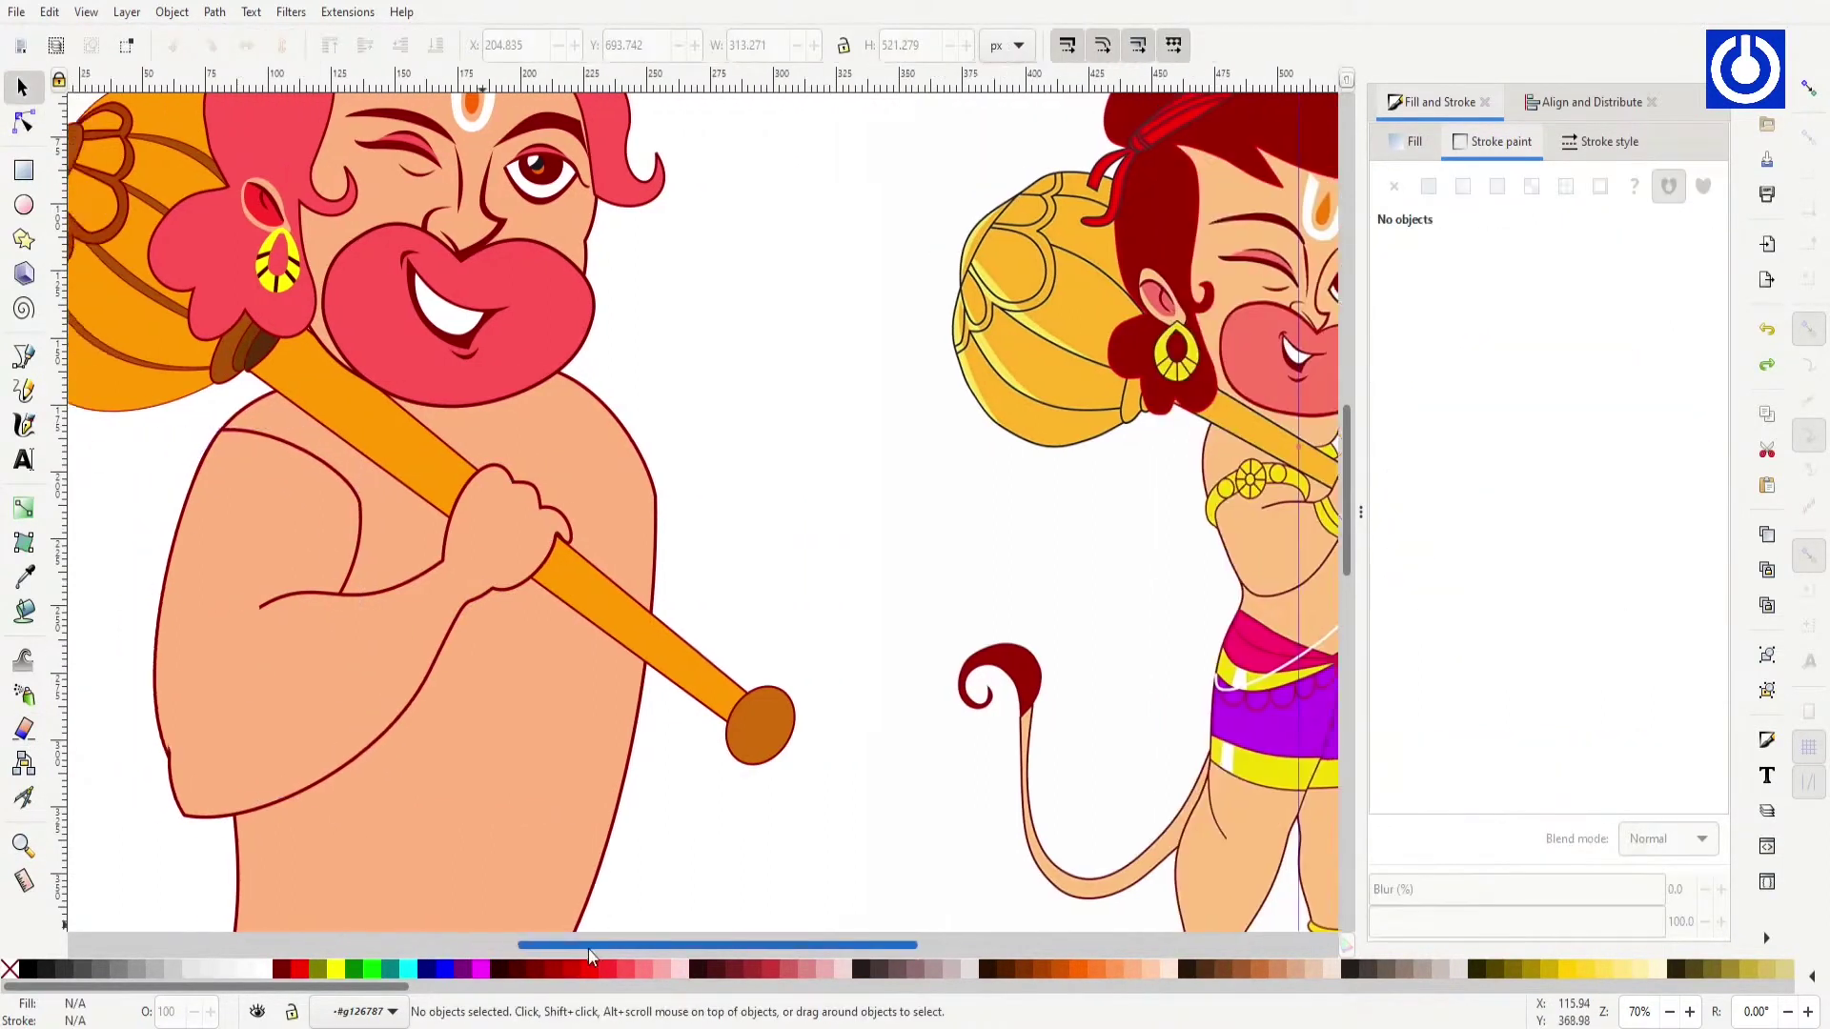
key(r)
drag(723, 541, 753, 632)
click(1429, 186)
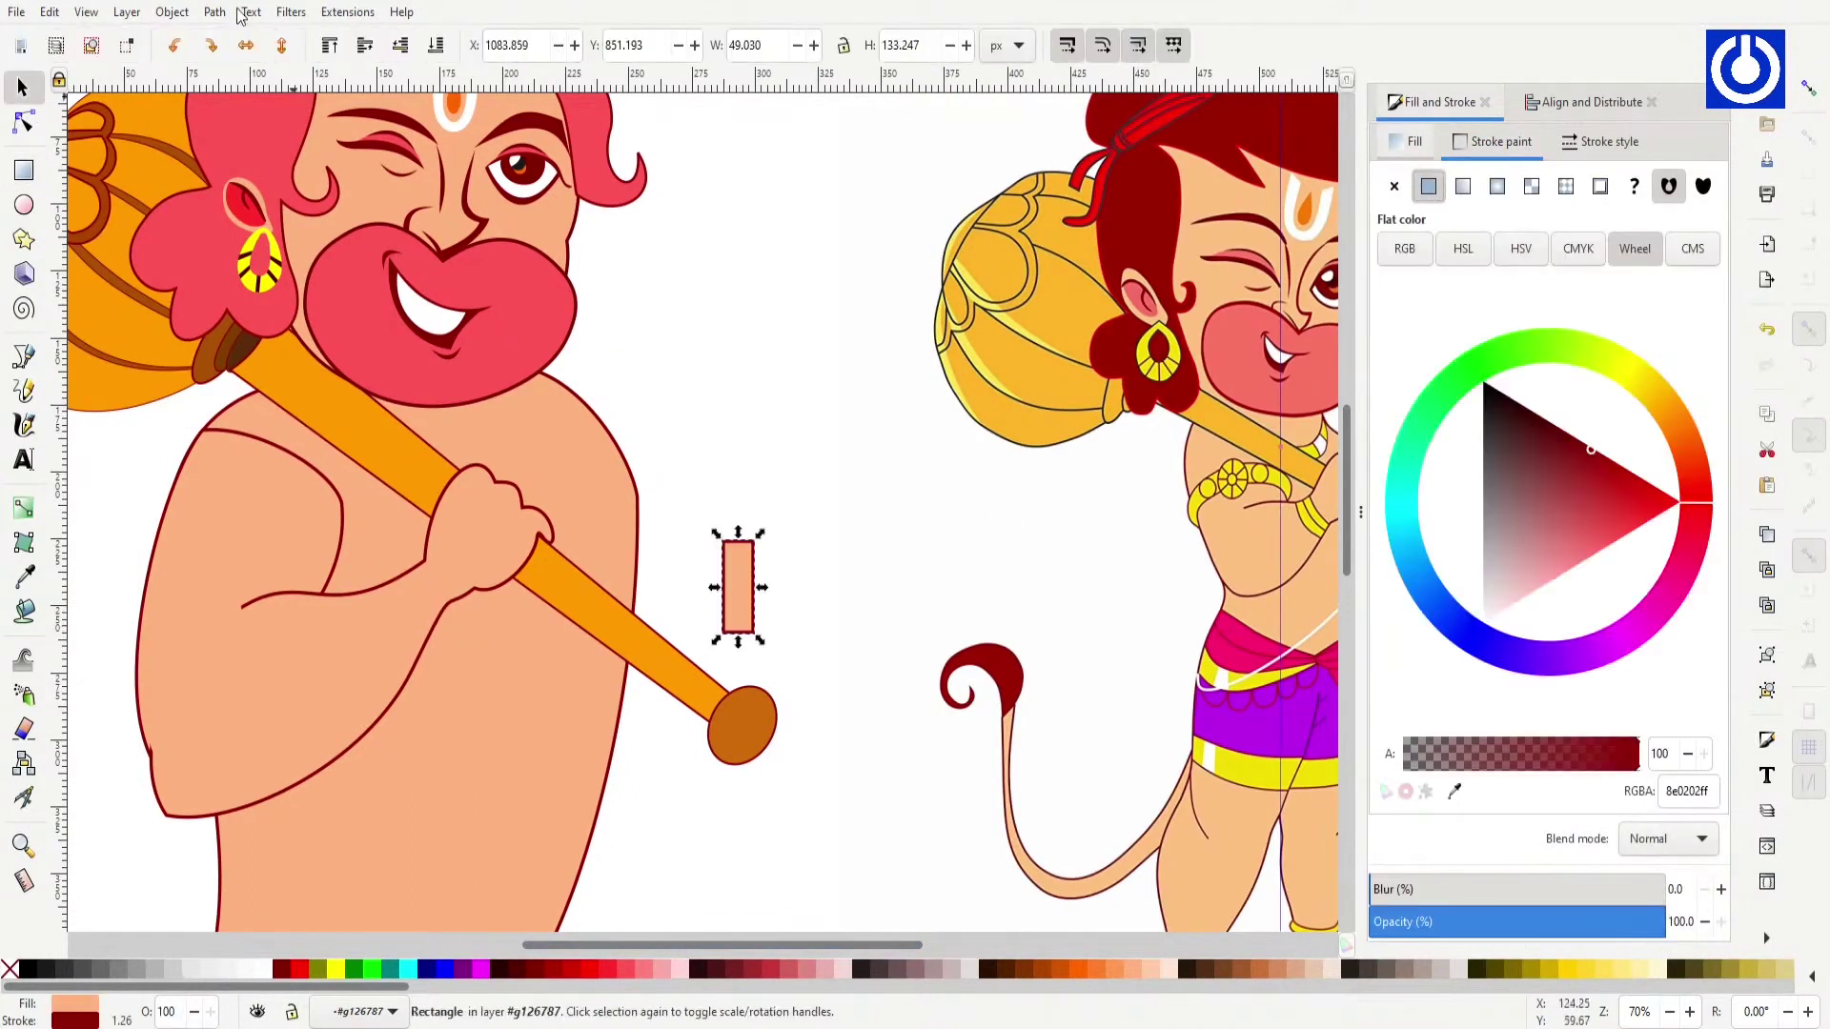
key(n)
key(ctrl+d)
key(ctrl+shift+a)
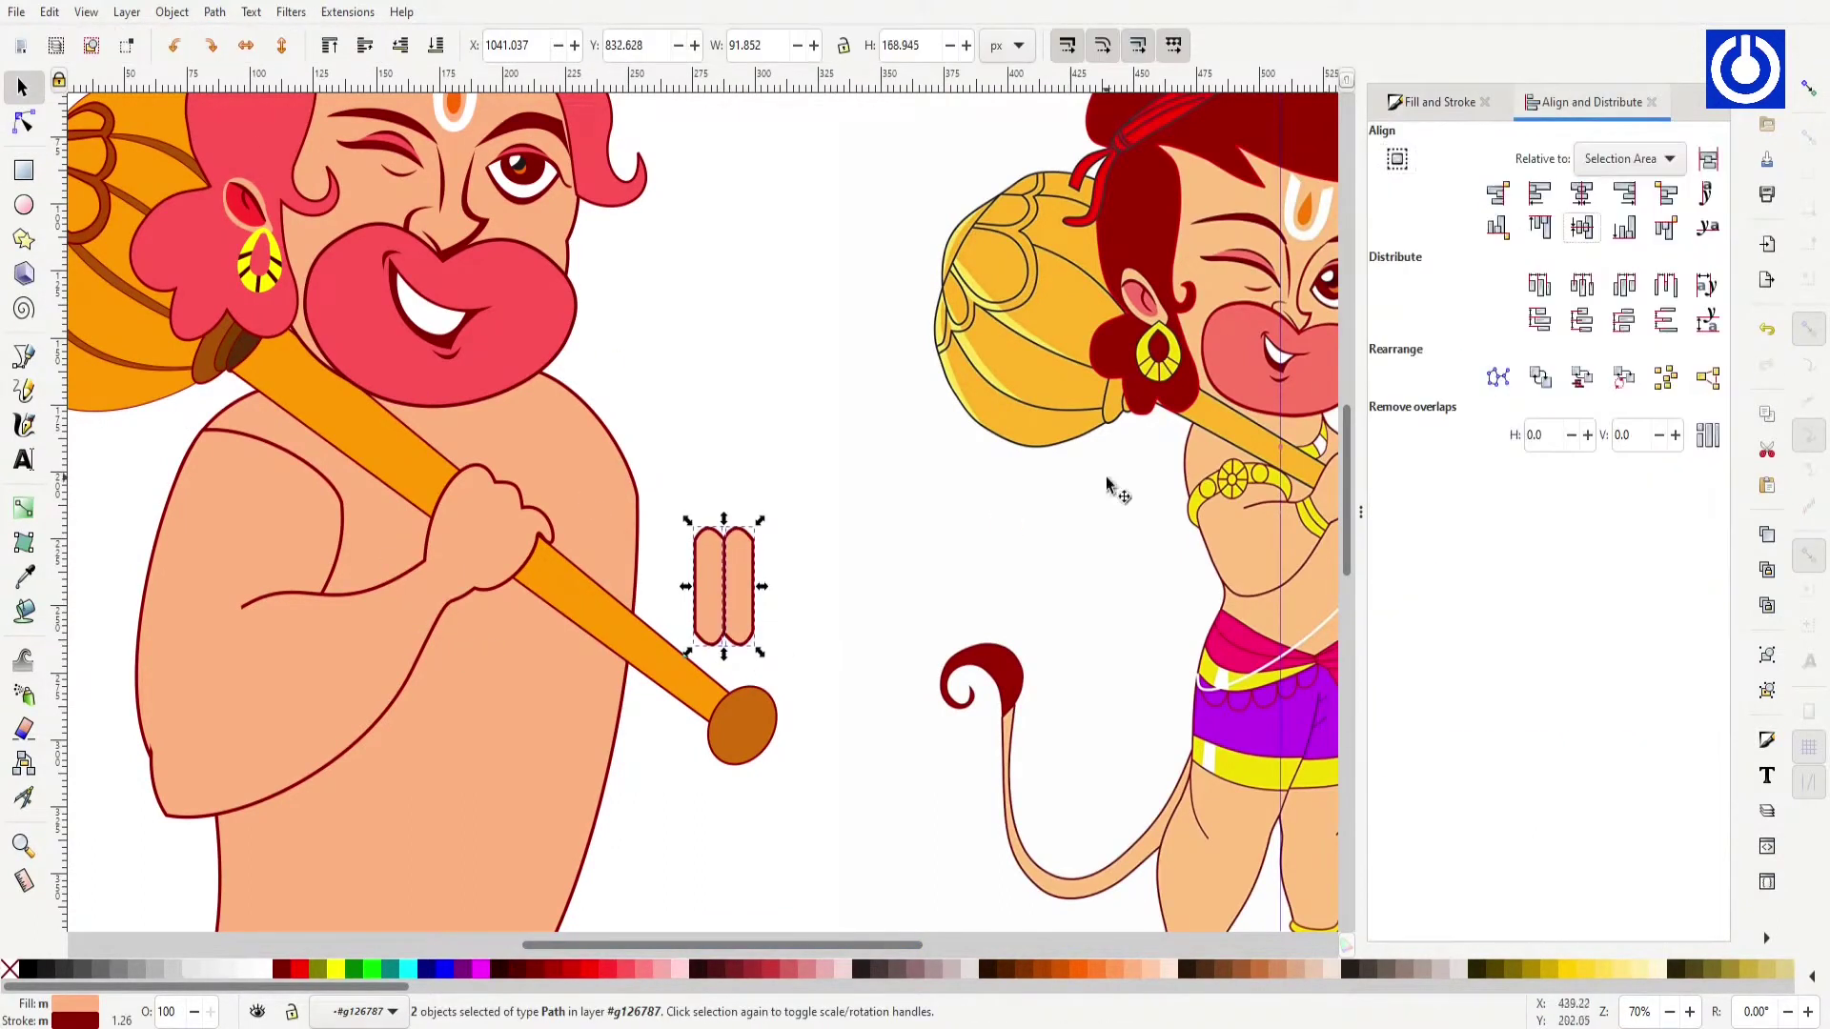
click(336, 969)
key(ctrl+g)
drag(734, 586, 433, 605)
Step: Raise the hand in front of the mace in the stacking order
click(243, 467)
key(n)
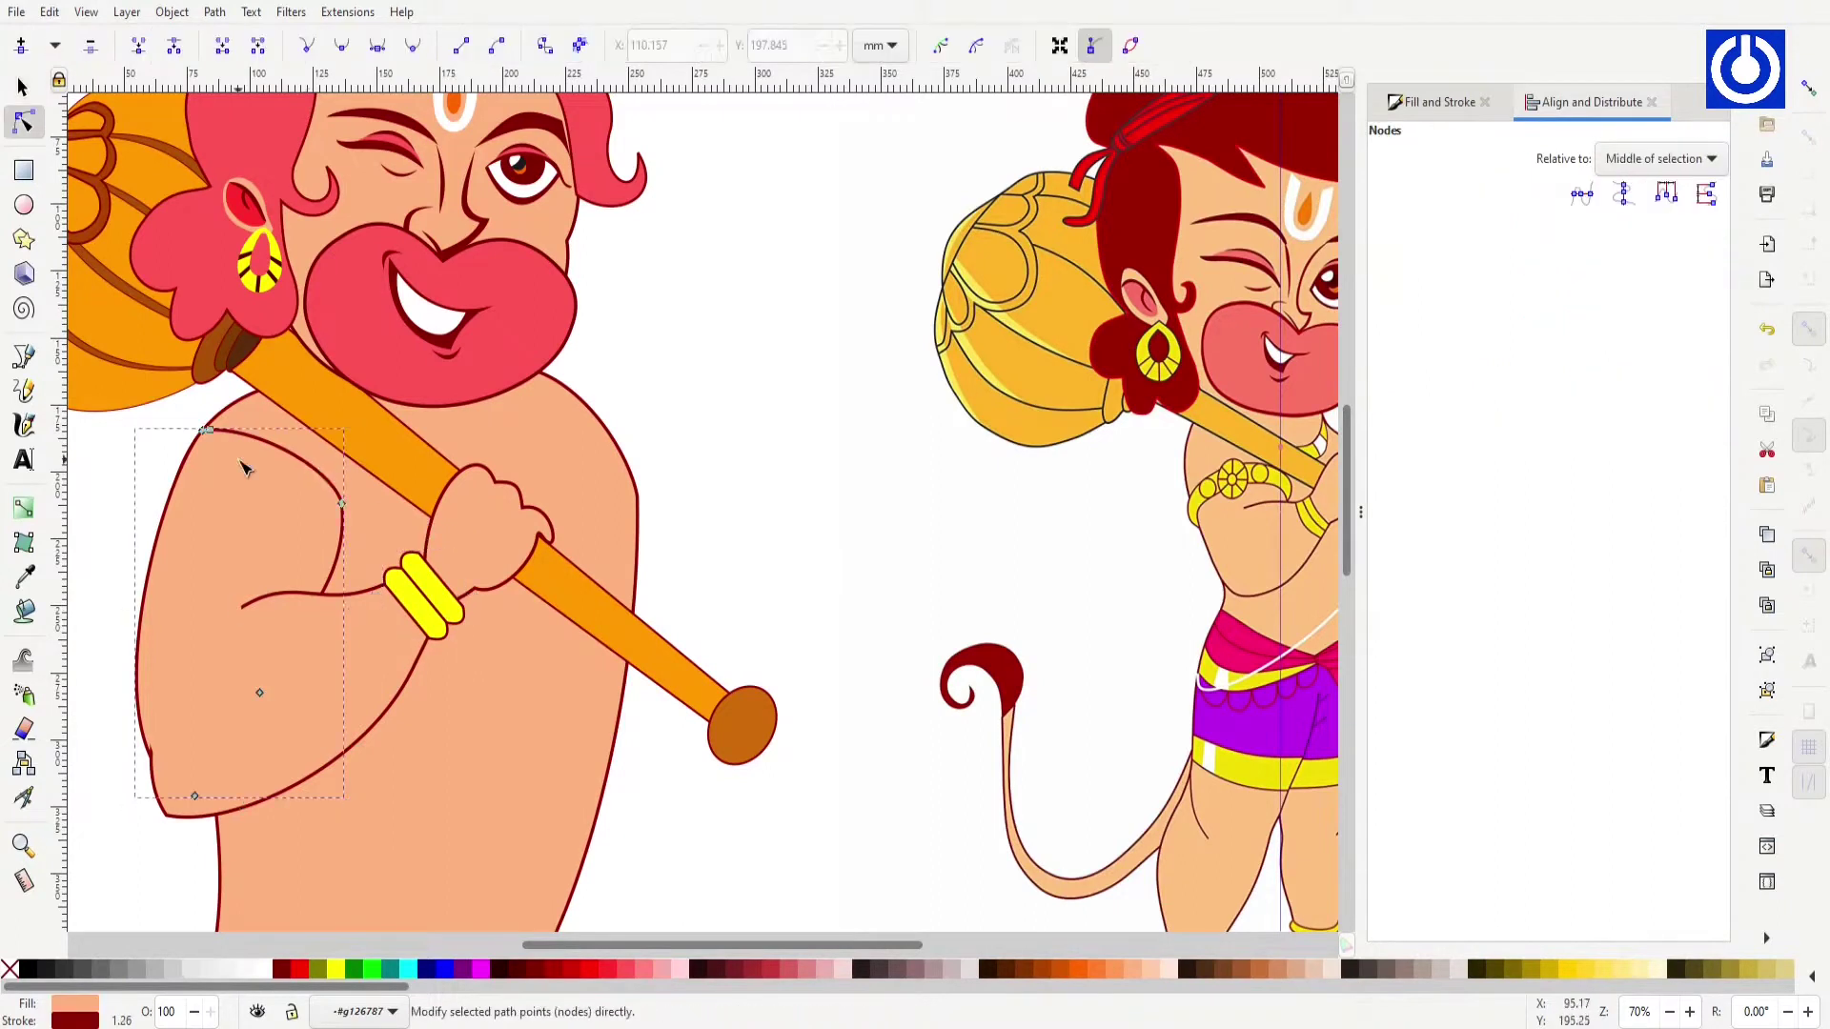
key(s)
click(371, 607)
key(Page_Down)
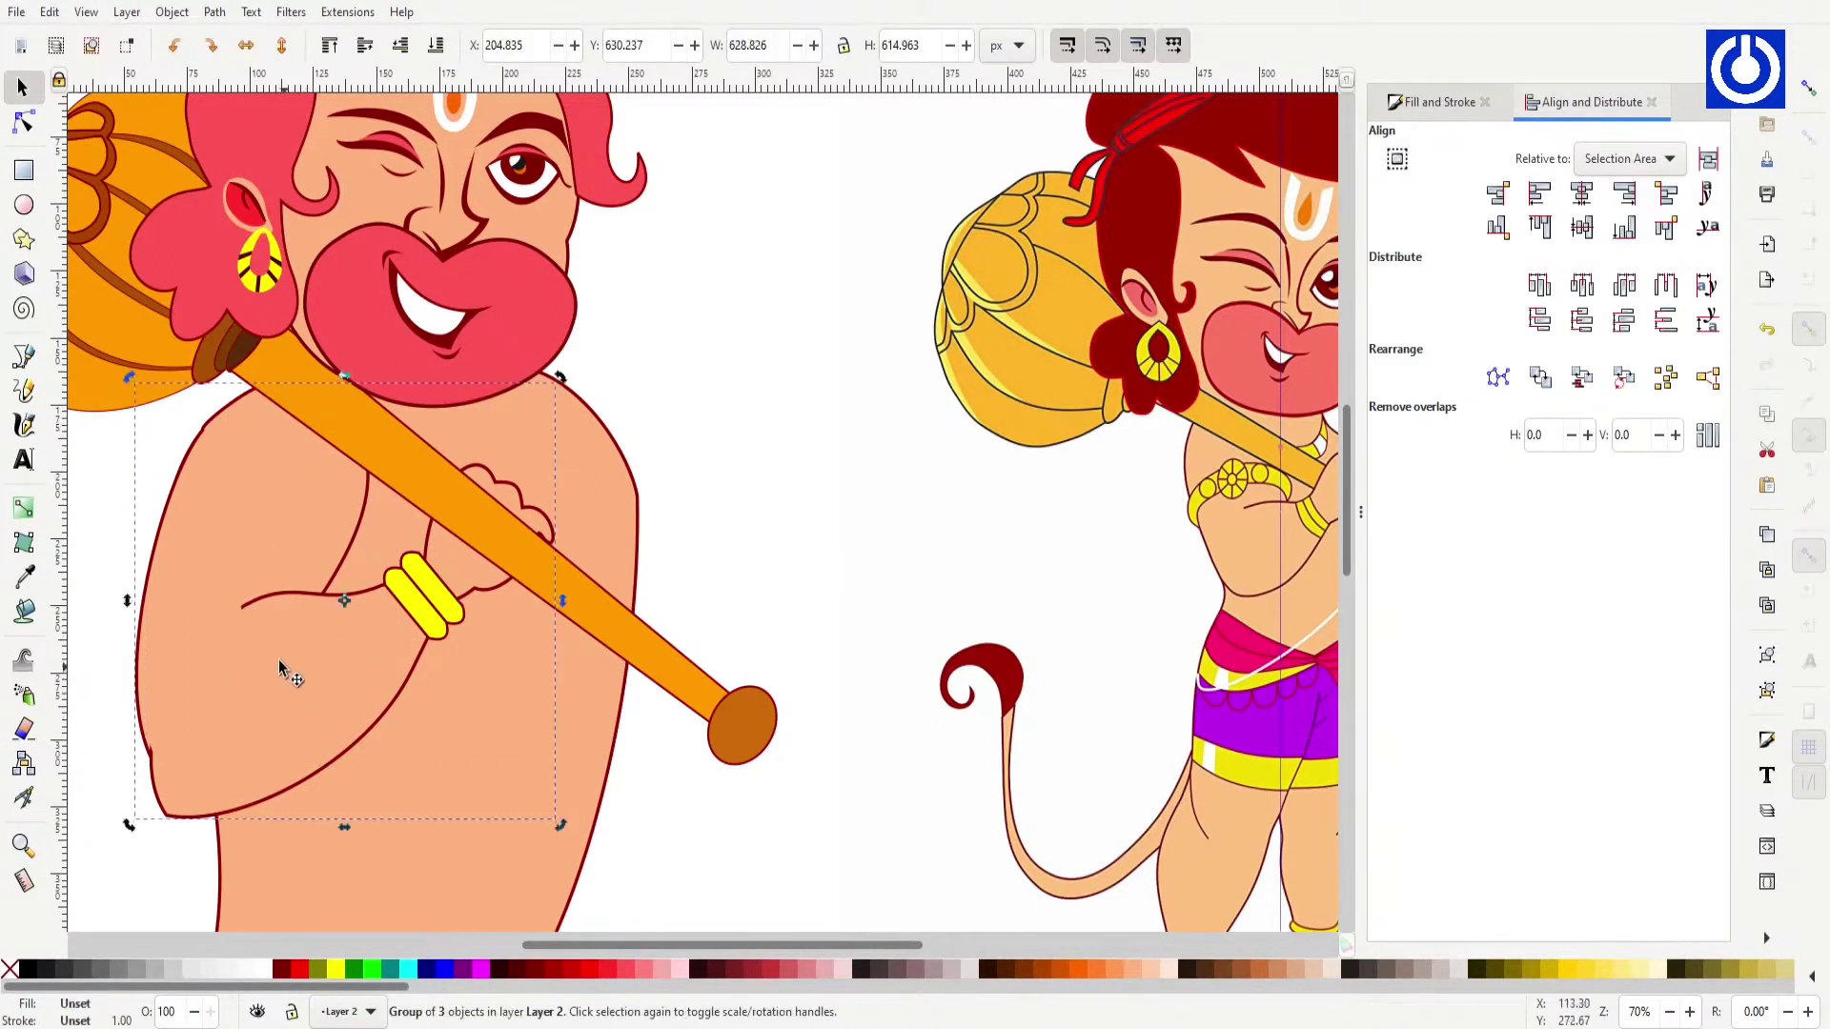
key(Page_Up)
Step: Move the small peach piece onto the upper arm and paste a bangle copy for the armband
key(ctrl+v)
click(671, 688)
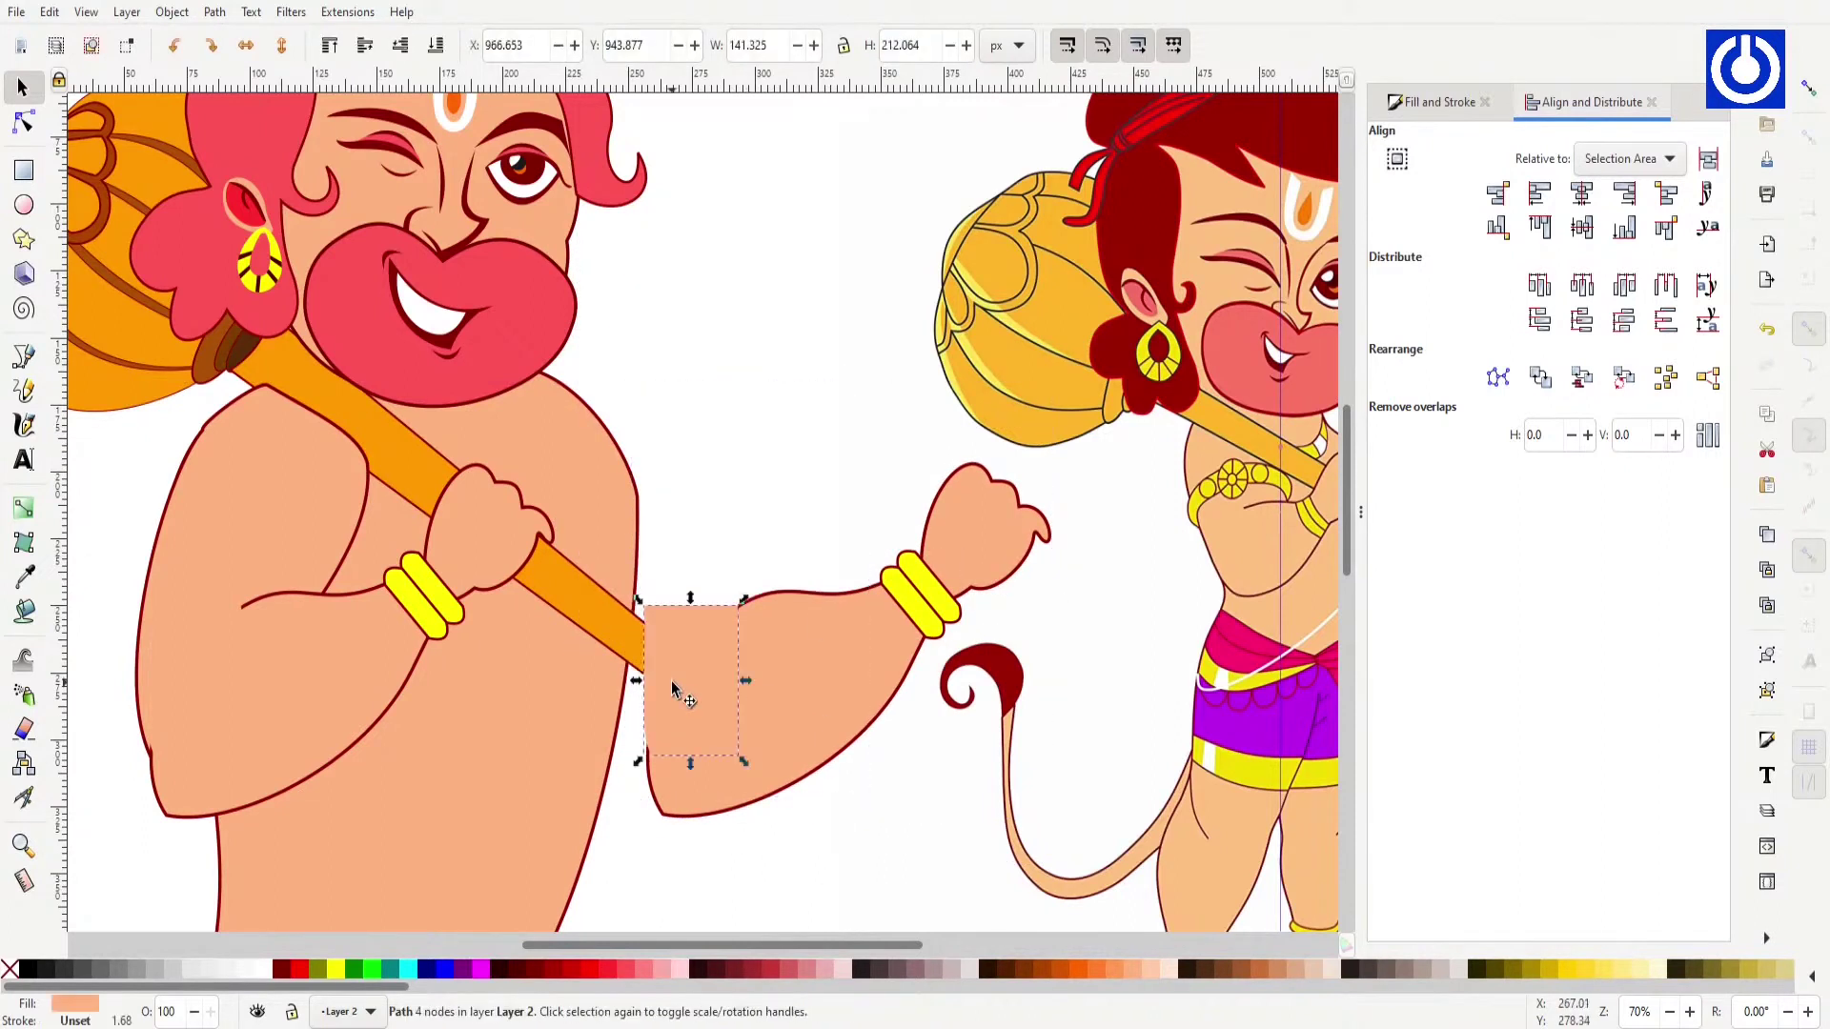
drag(672, 688, 269, 697)
click(297, 667)
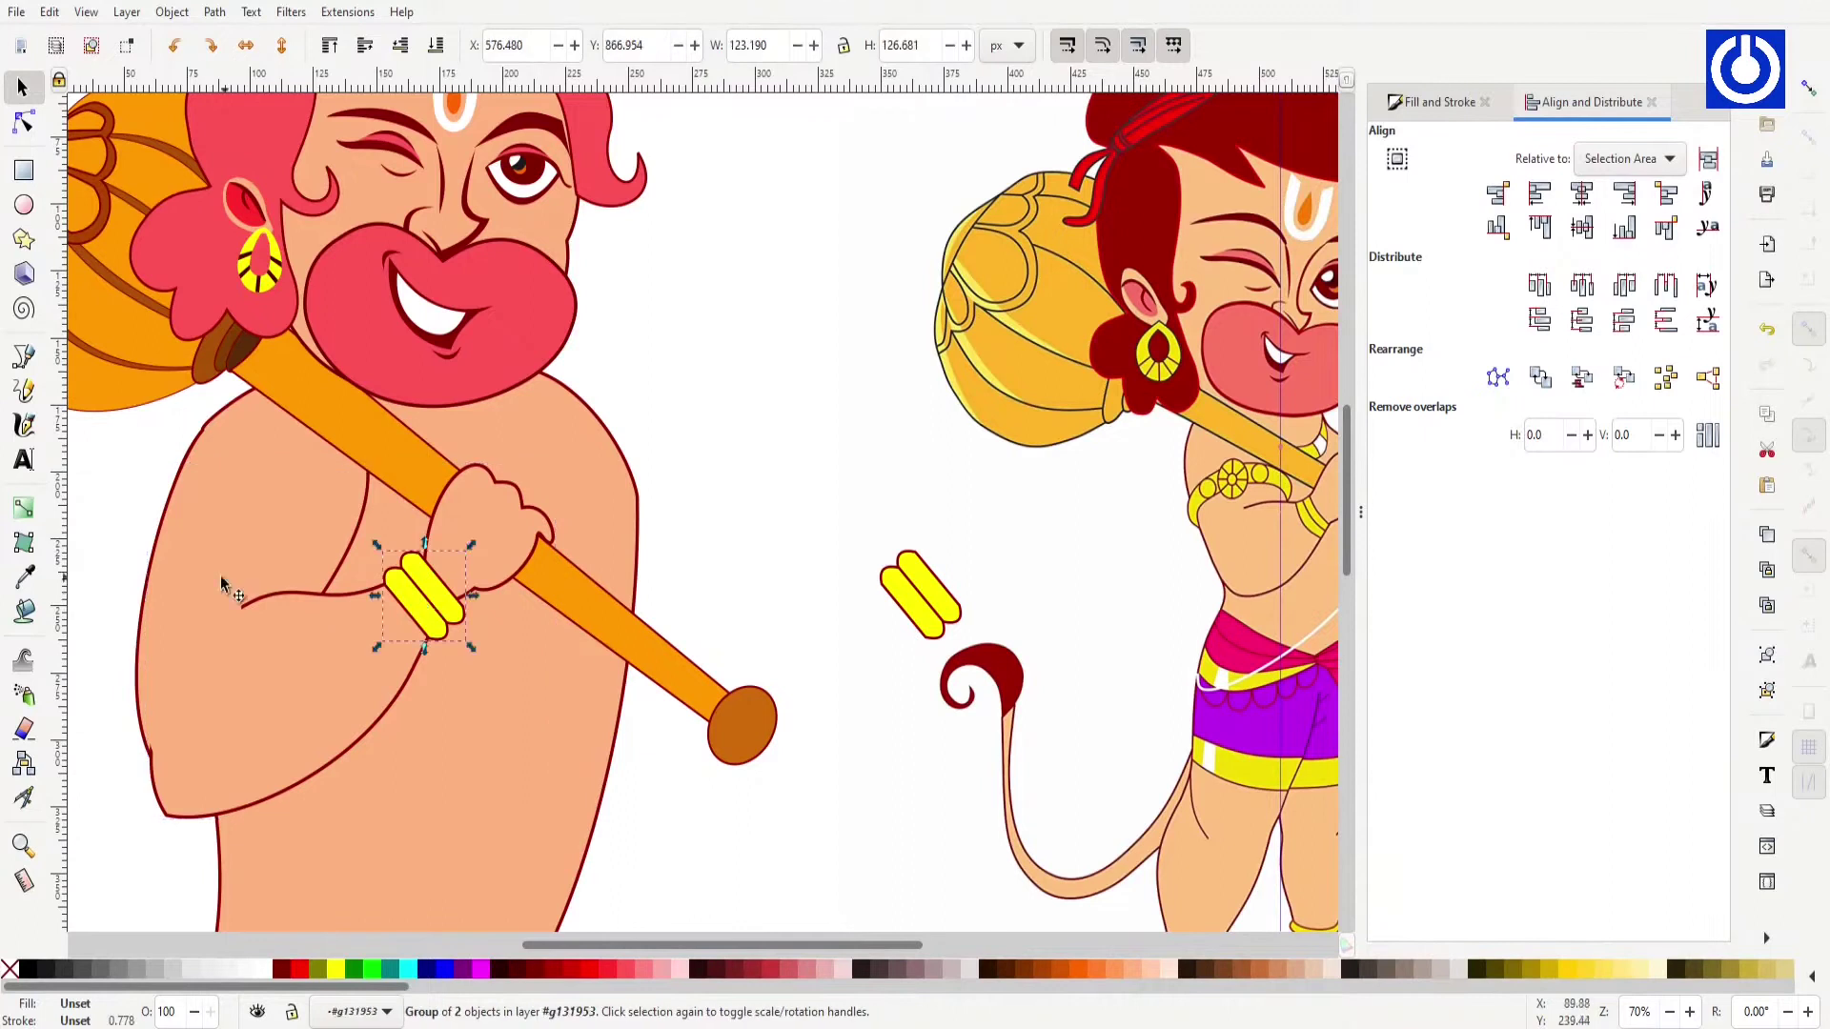
key(ctrl+v)
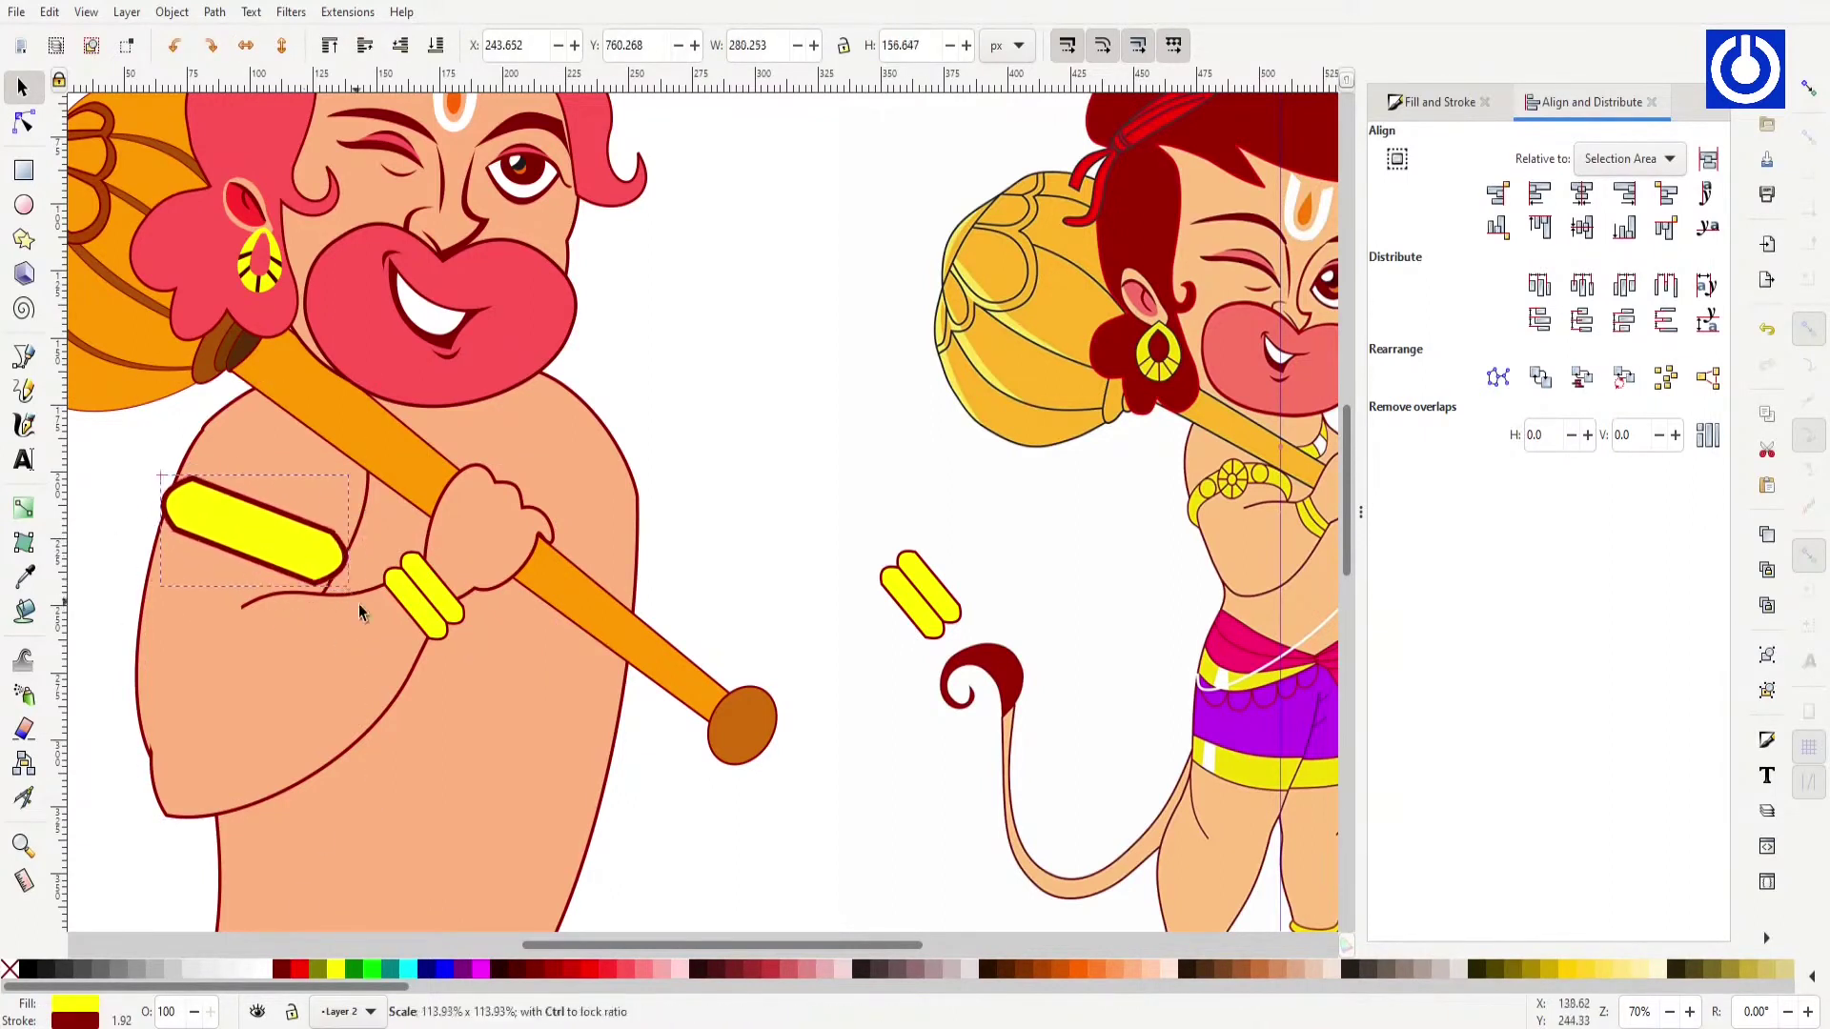
Step: Bend the armband's edges into a curved band around the upper arm
key(n)
ctrl+scroll(372, 381, up, 3)
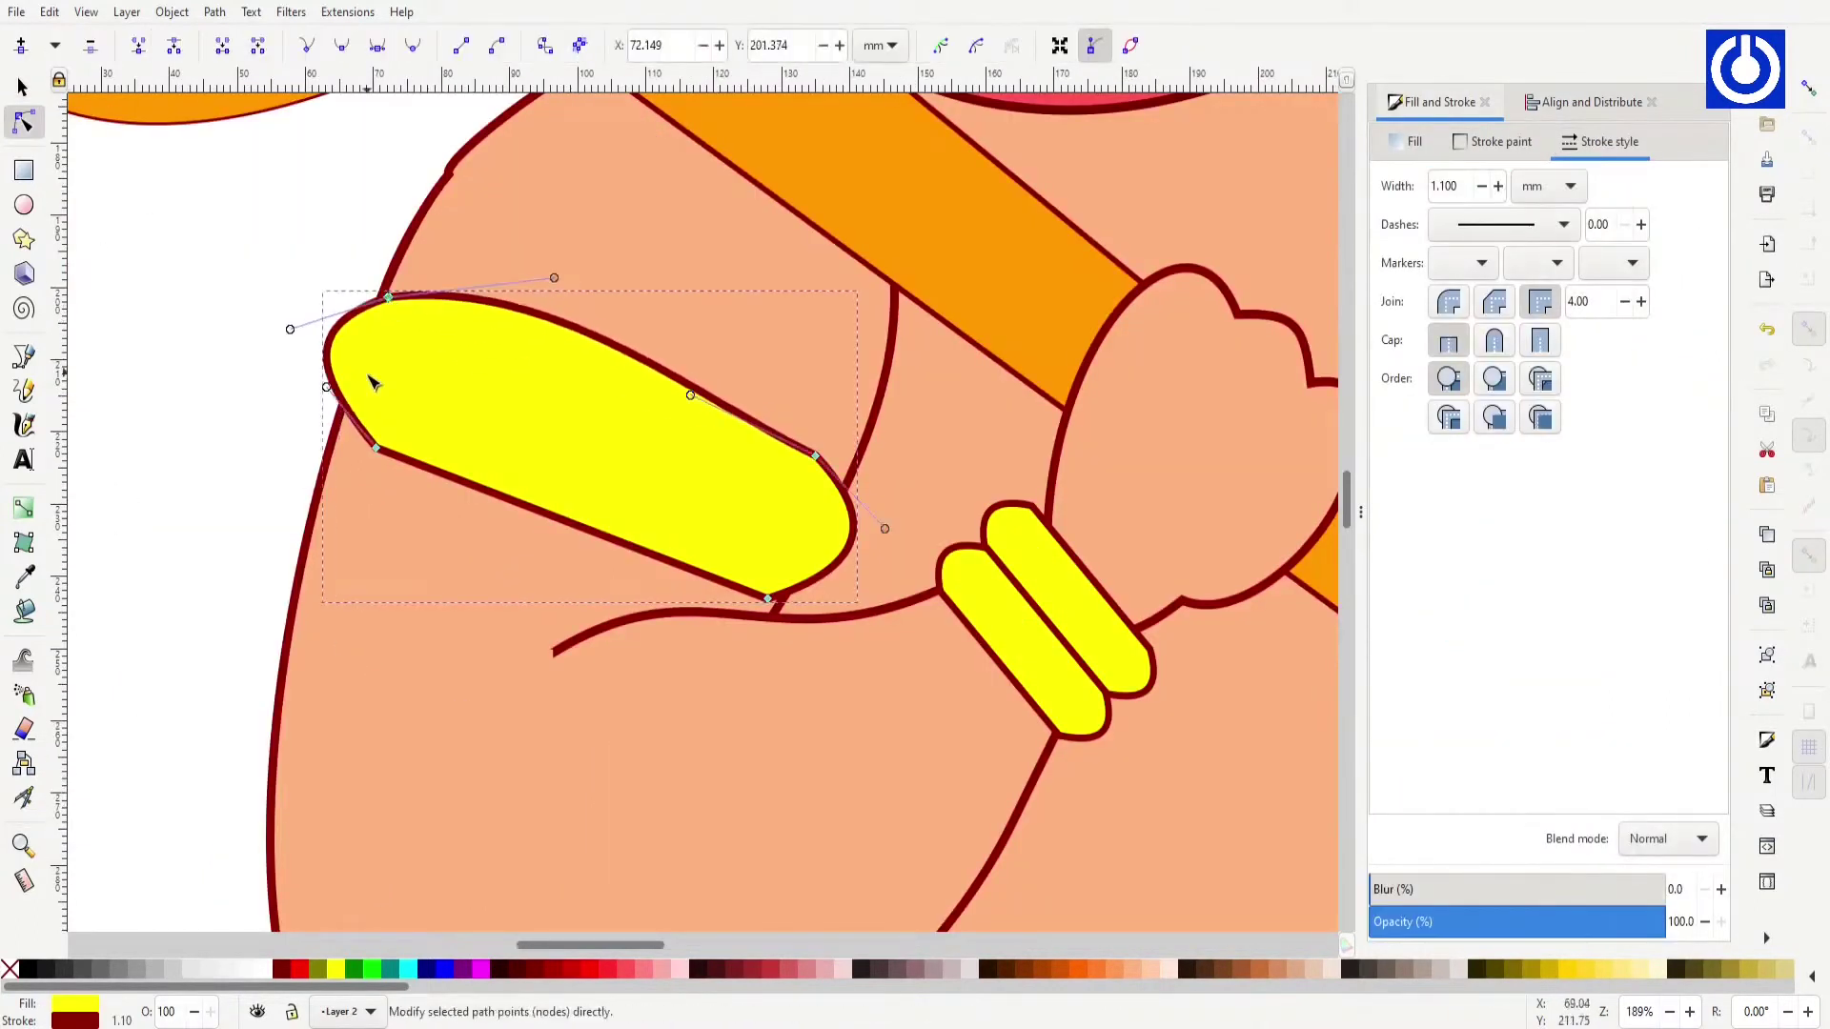
drag(371, 381, 329, 328)
drag(819, 458, 895, 491)
drag(572, 324, 519, 278)
drag(533, 519, 496, 539)
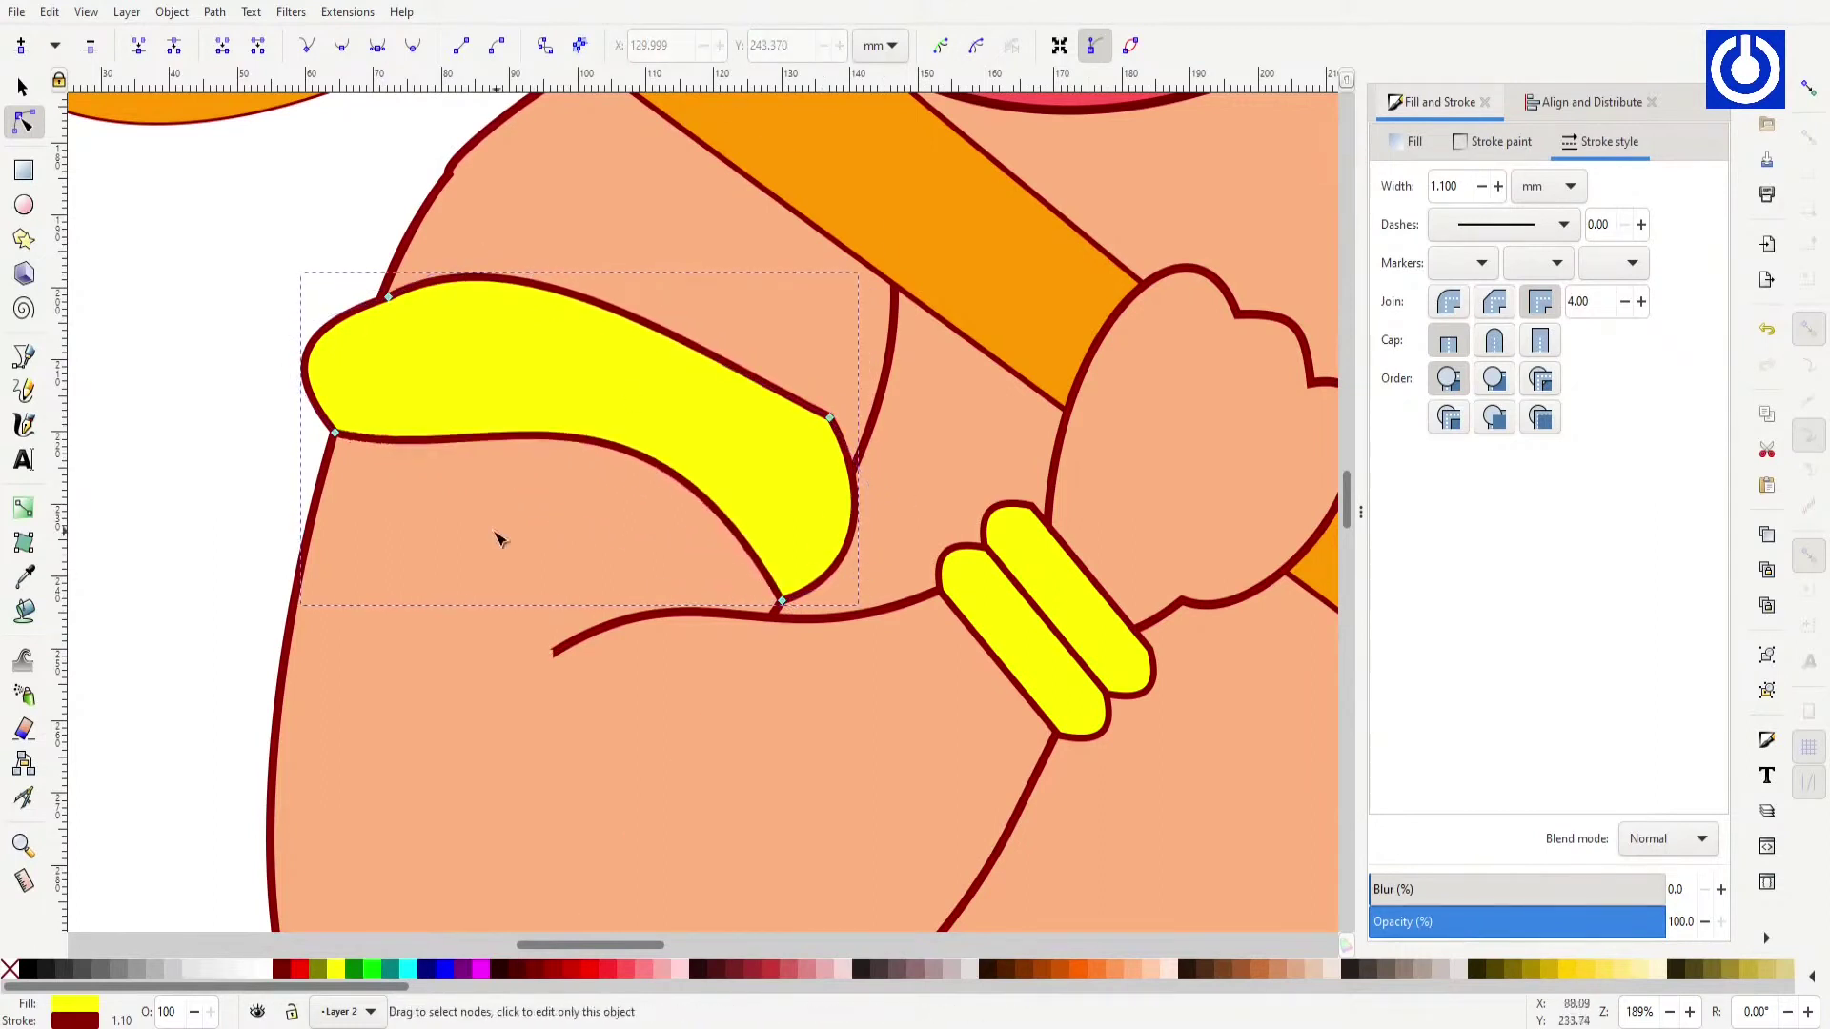
drag(533, 440, 610, 476)
mouse_move(610, 314)
mouse_down()
mouse_move(591, 371)
mouse_move(531, 400)
mouse_up()
key(minus)
key(minus)
key(minus)
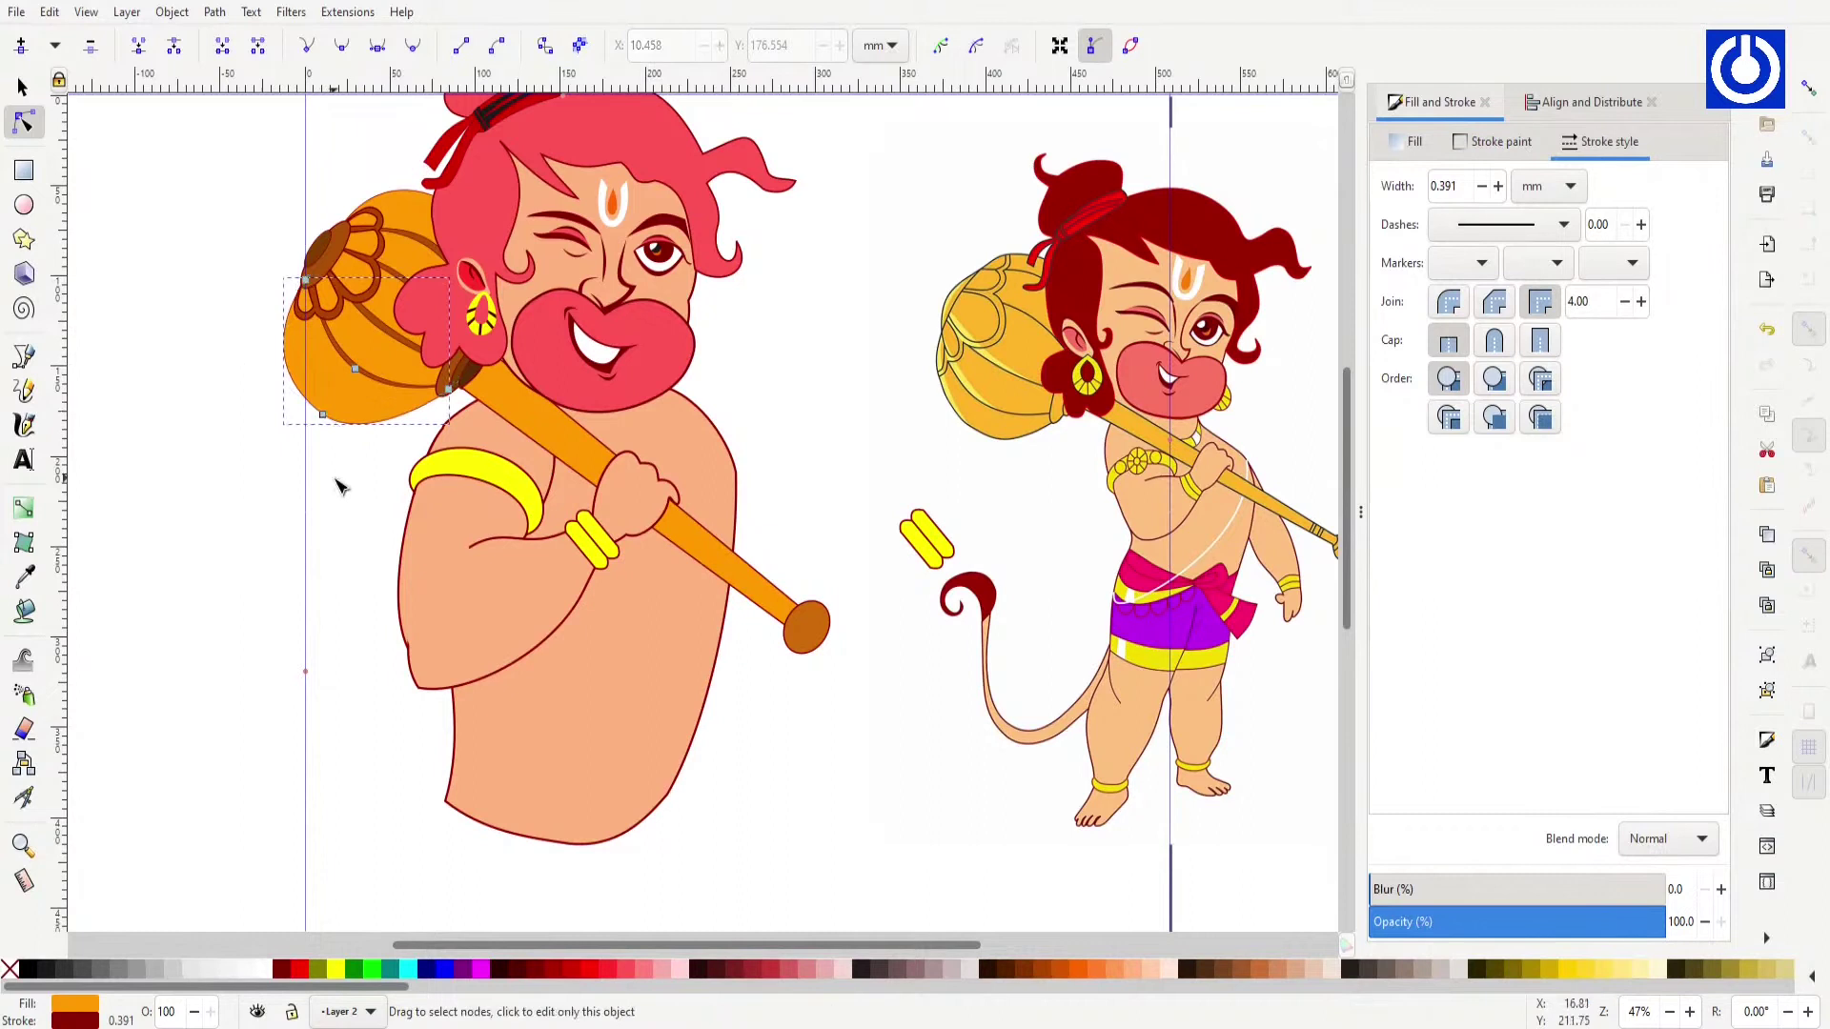
ctrl+scroll(430, 537, up, 3)
Step: Add a yellow circle on the armband with two smaller copies inside it
key(e)
drag(584, 286, 748, 450)
drag(605, 375, 564, 362)
key(ctrl+d)
mouse_move(532, 278)
mouse_down()
mouse_move(623, 379)
mouse_move(670, 379)
mouse_up()
key(ctrl+d)
drag(527, 270, 567, 316)
ctrl+scroll(637, 352, down, 3)
ctrl+scroll(717, 422, up, 6)
Step: Build the medallion's eight spokes from an aligned bar, duplicated and rotated
key(r)
drag(770, 324, 783, 412)
key(s)
click(787, 459)
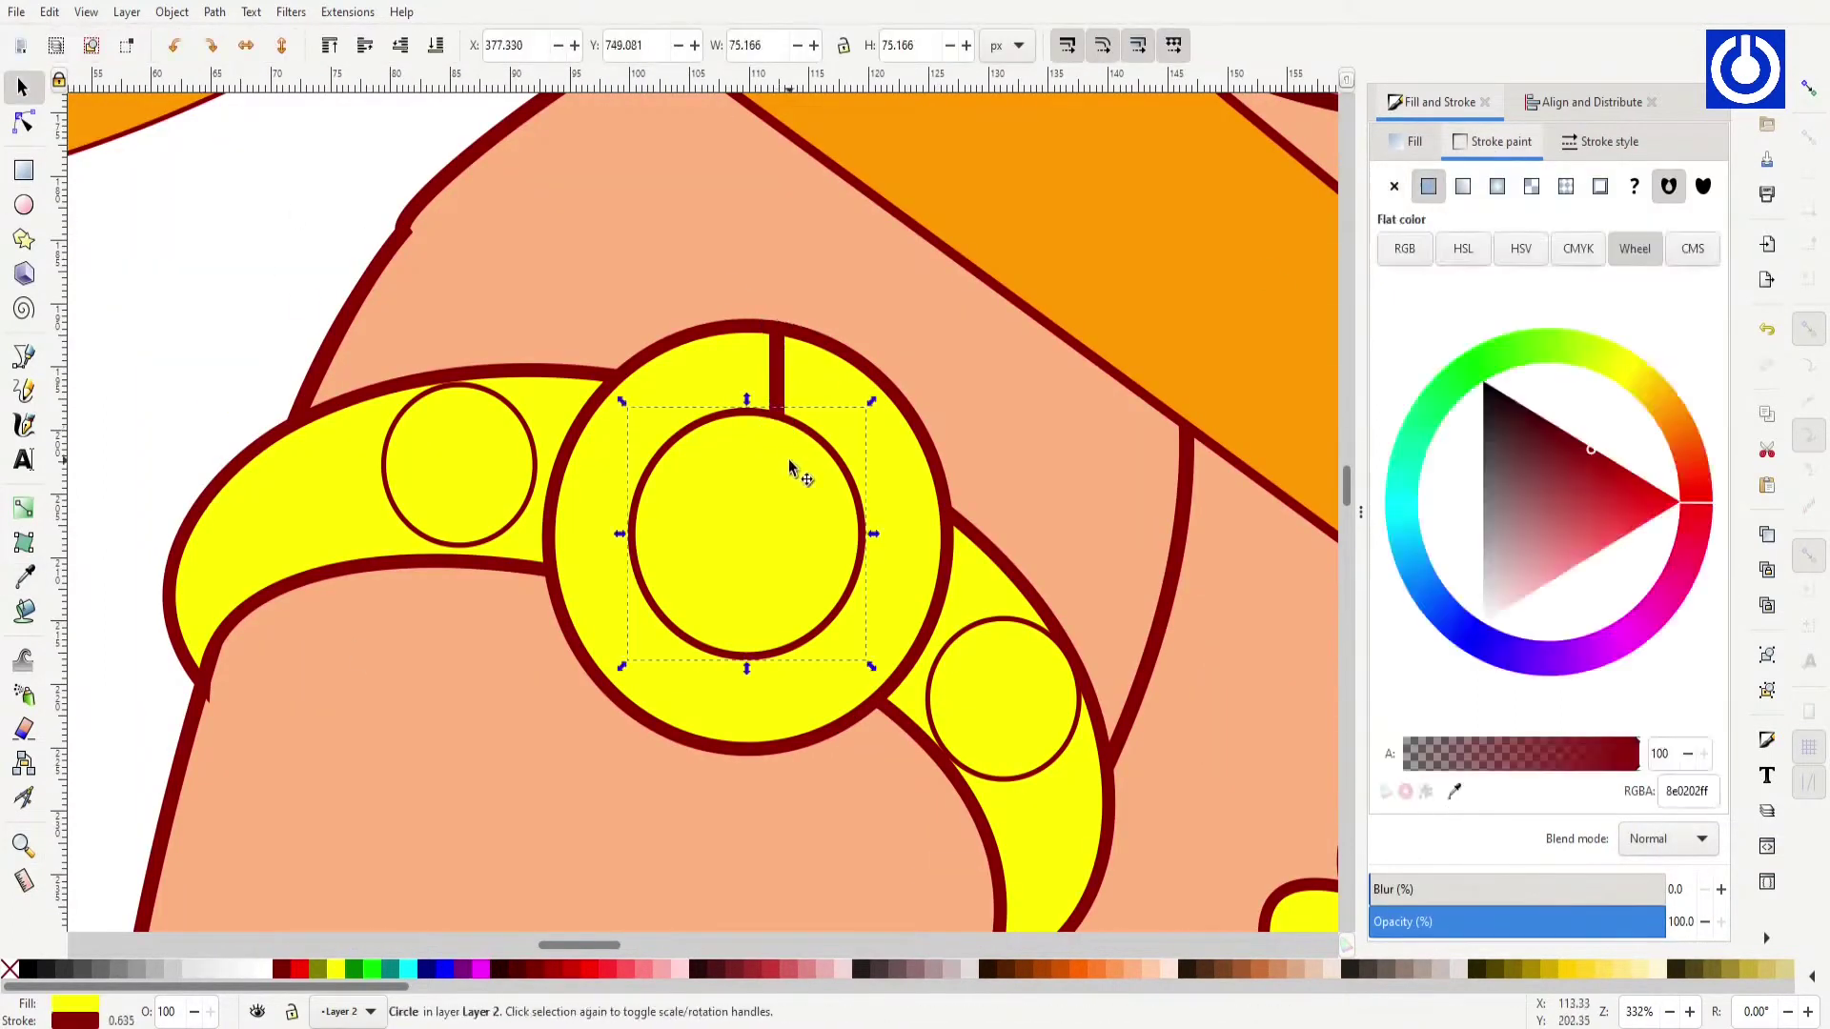
key(ctrl+shift+a)
shift+click(667, 404)
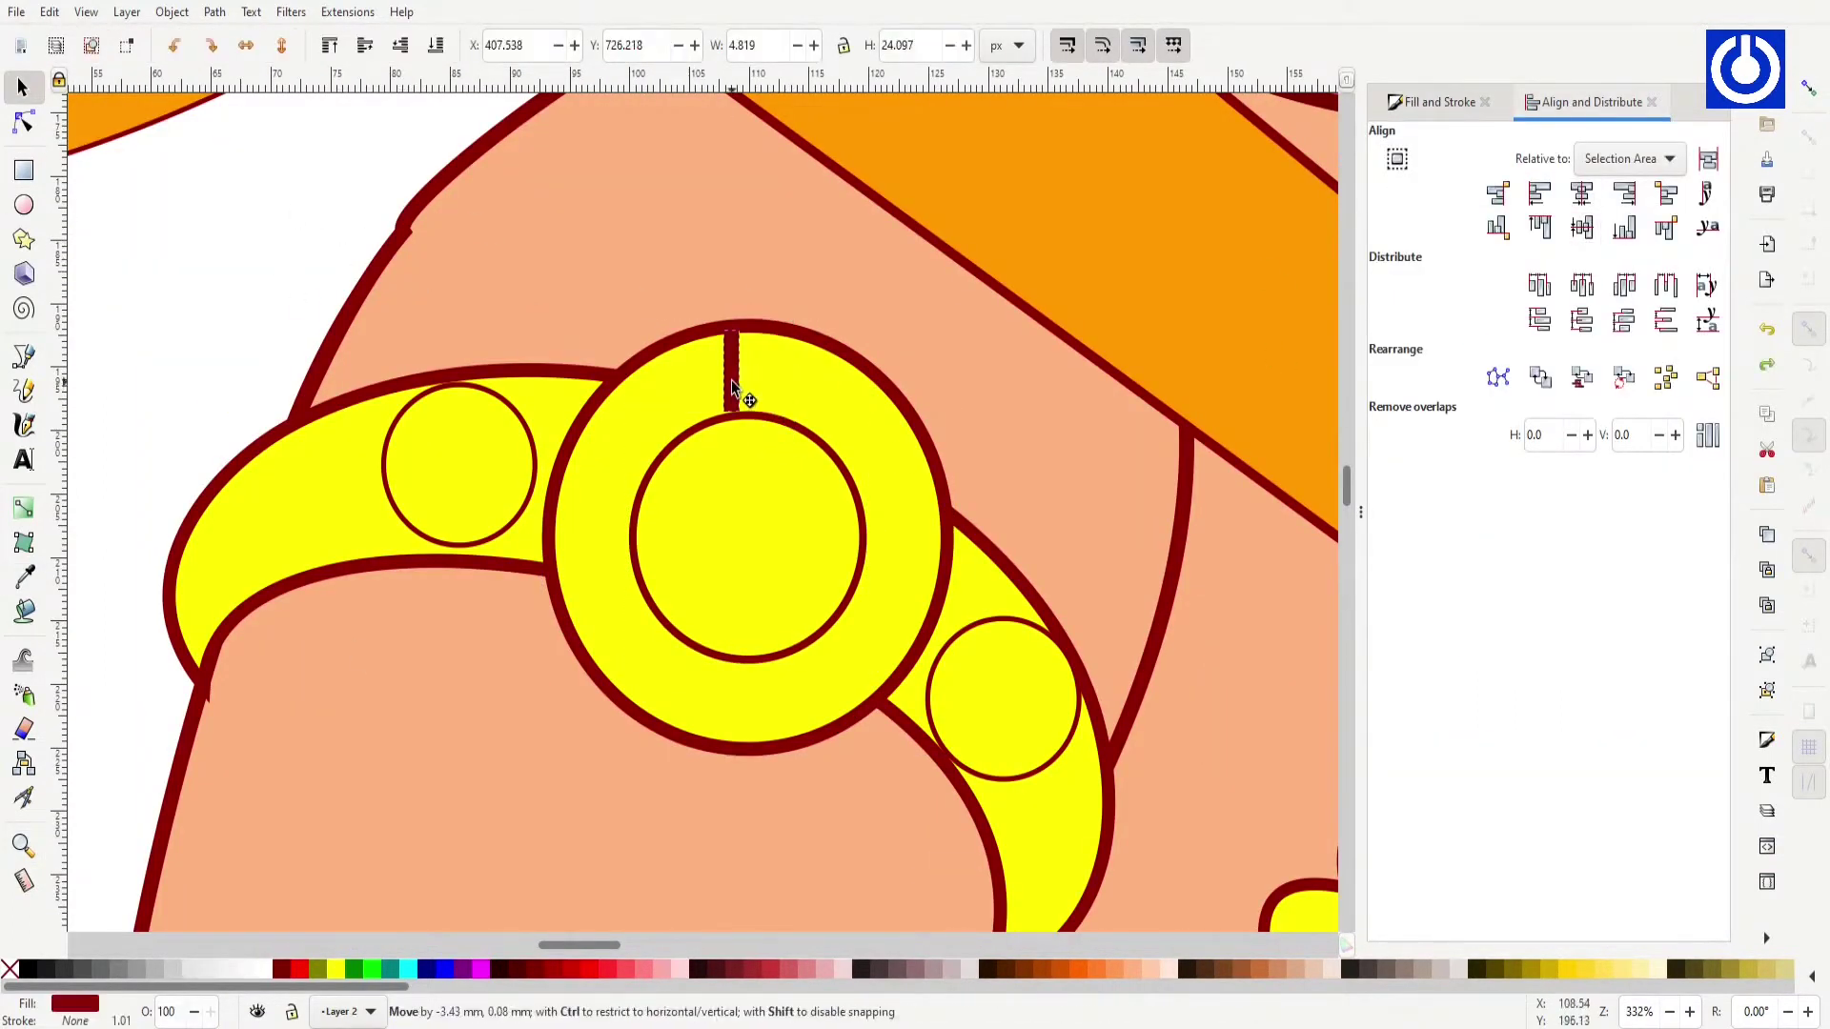
drag(731, 412, 747, 616)
key(ctrl+d)
key(ctrl+bracketright)
key(ctrl+d)
drag(949, 321, 739, 278)
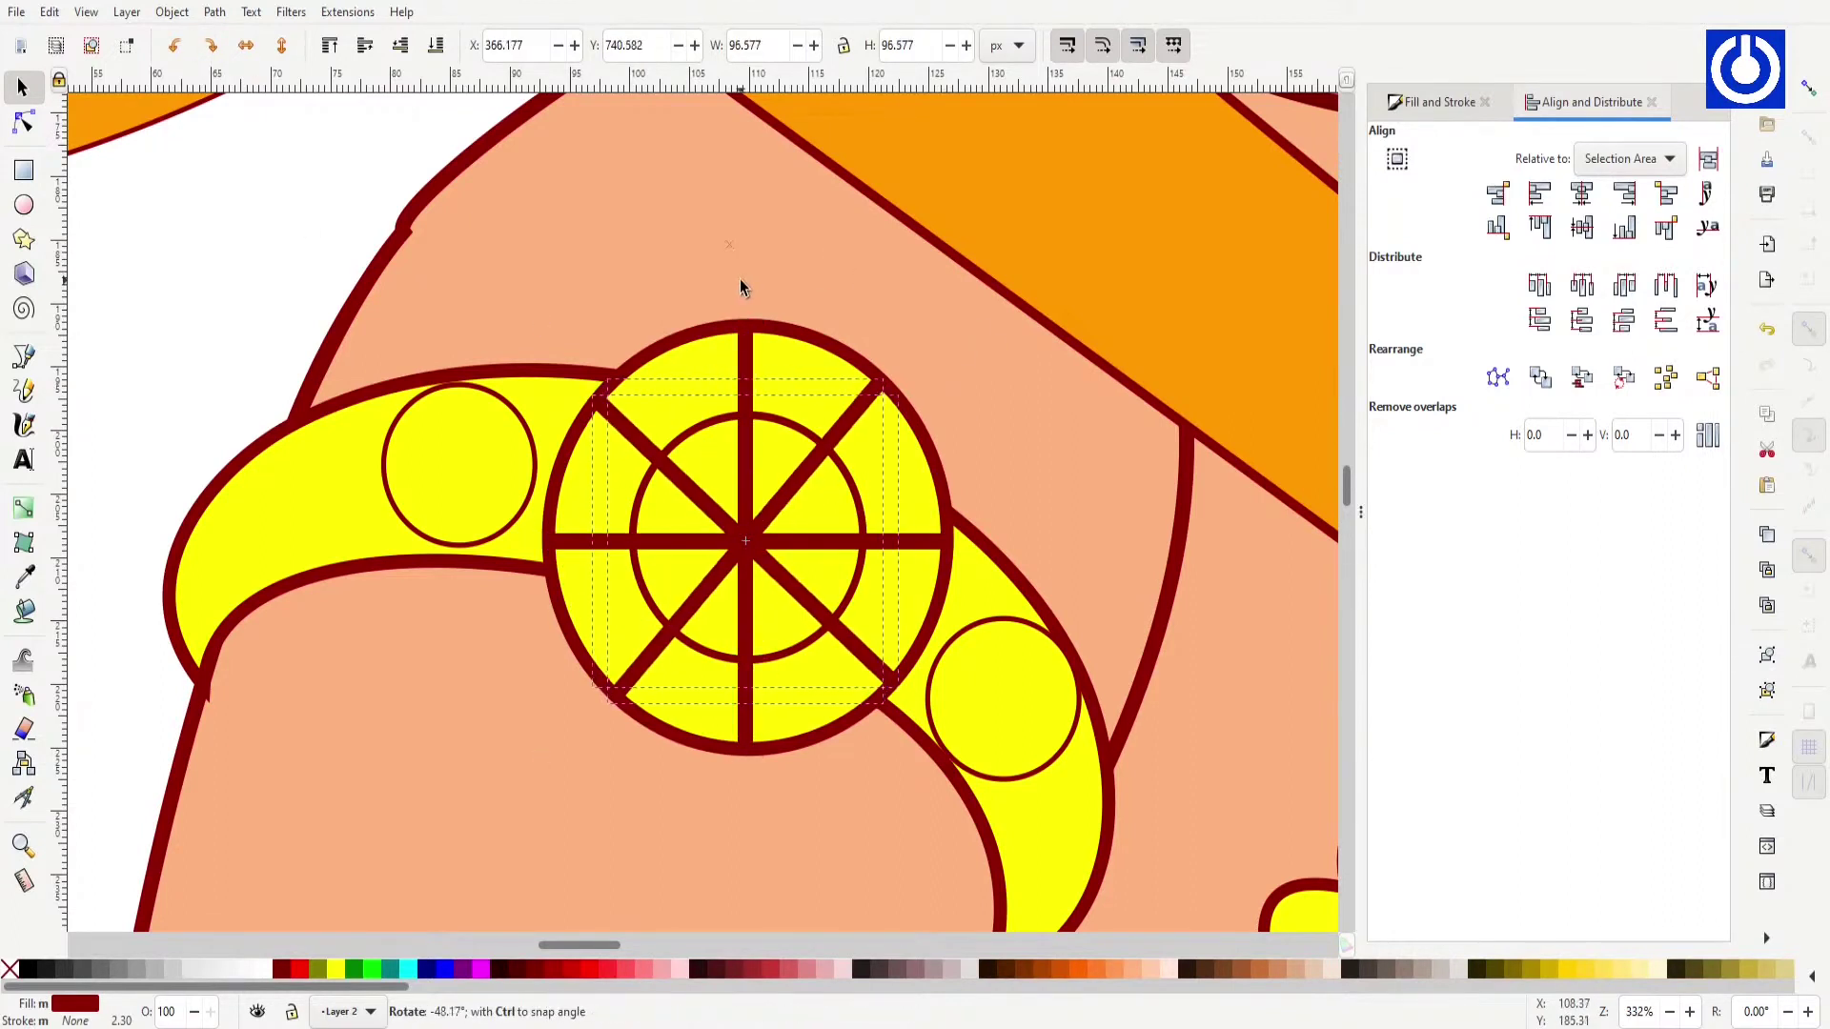
Step: Paste a duplicate of the yellow earring near the figure's head
scroll(740, 381, down, 2)
scroll(746, 626, down, 5)
scroll(745, 625, down, 3)
scroll(724, 787, down, 2)
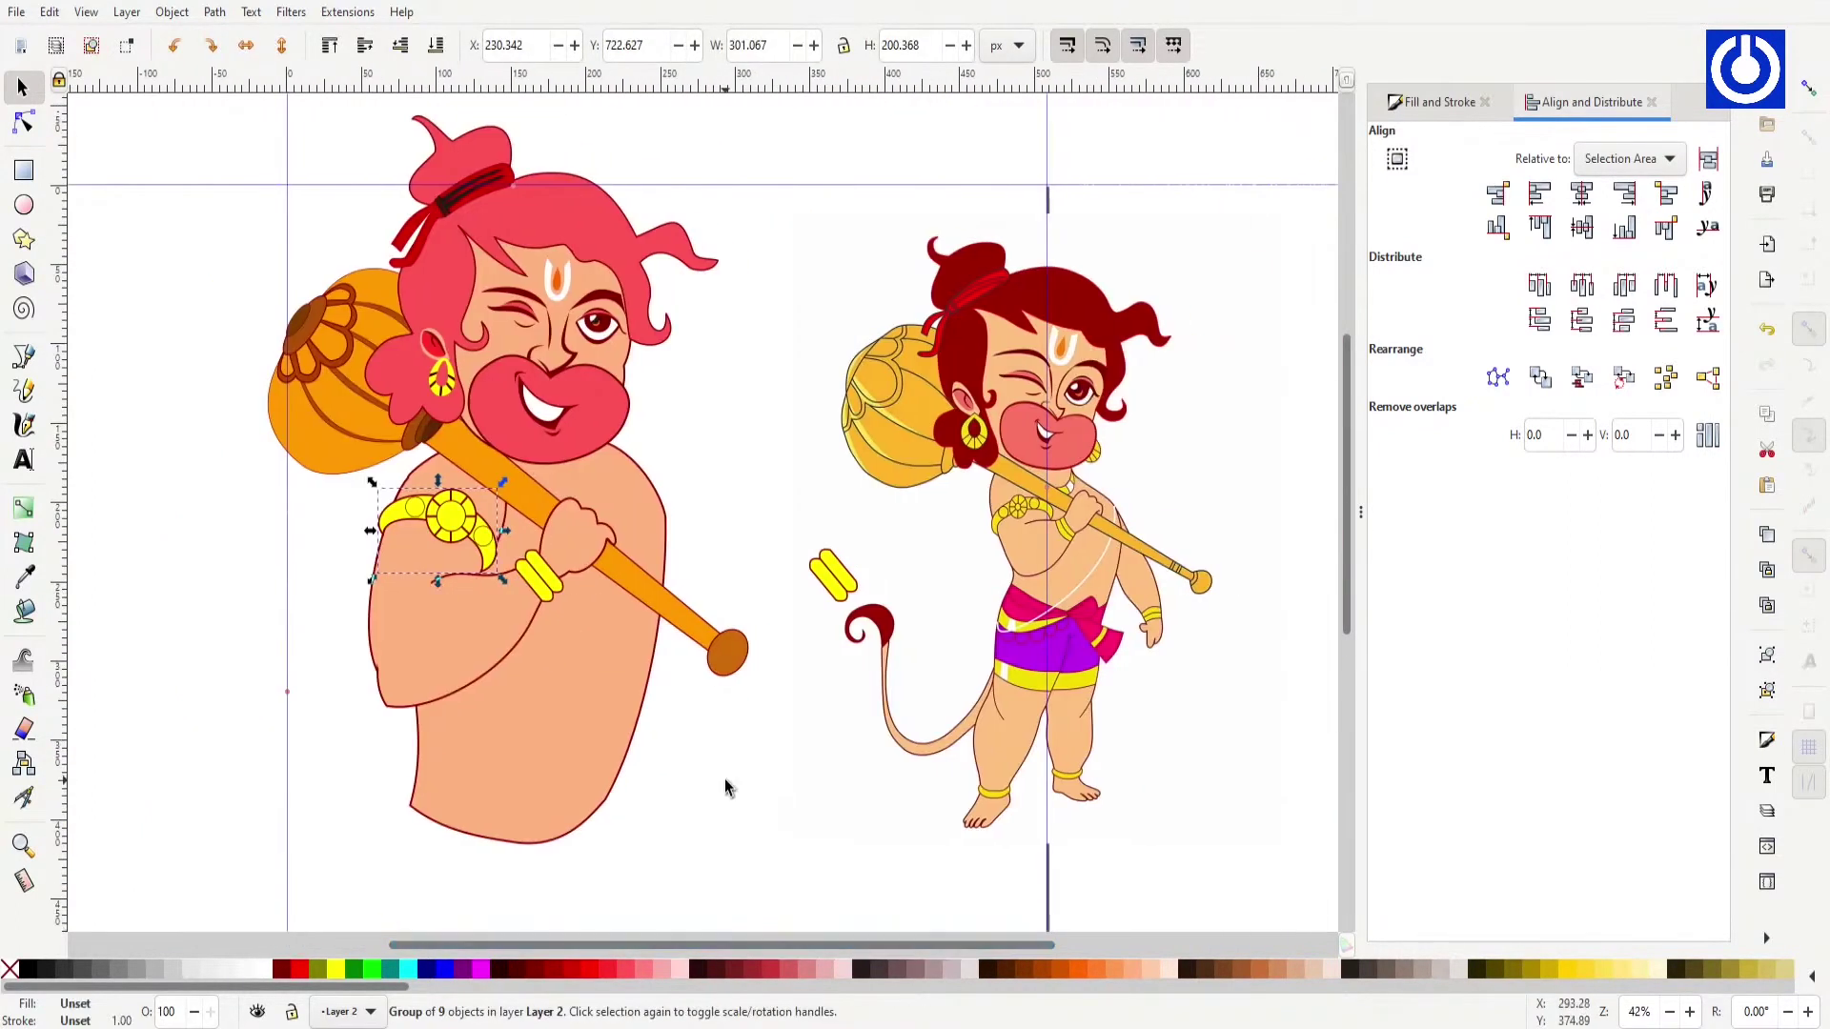
scroll(396, 309, up, 2)
click(505, 473)
key(ctrl+v)
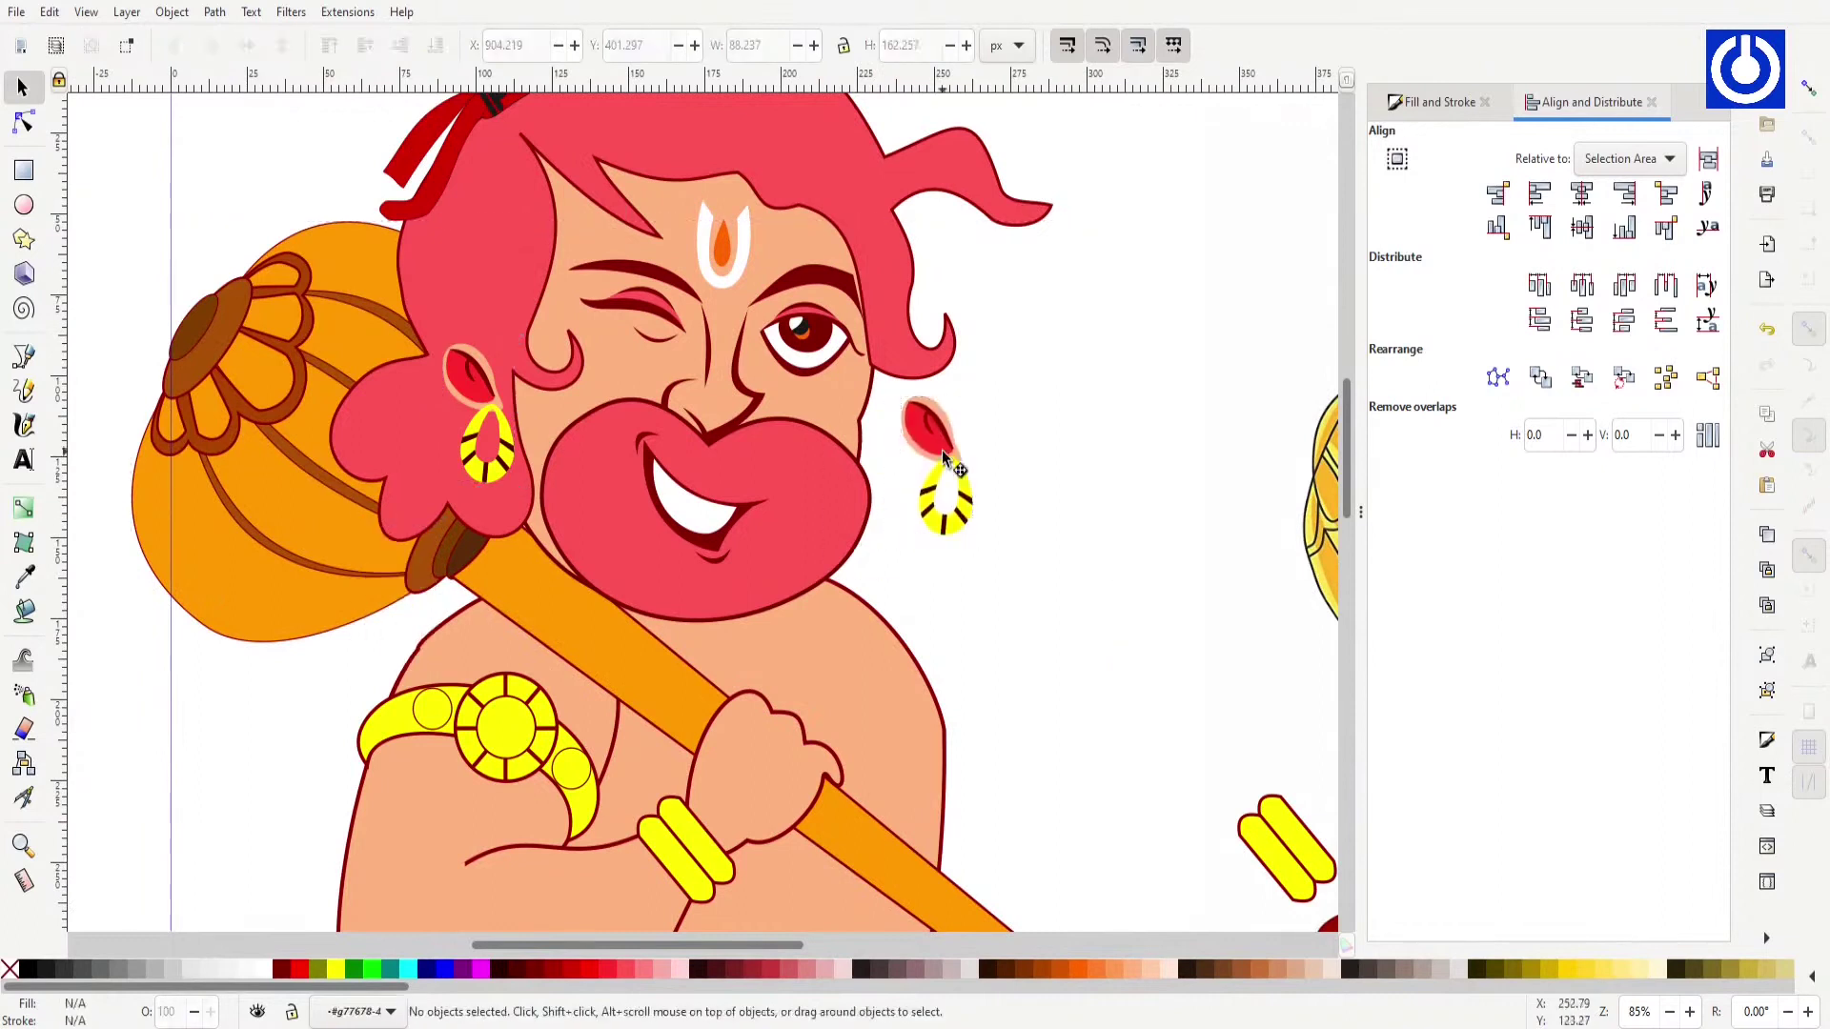
Step: Flip the earring copy and tuck it behind the beard on the far side
drag(939, 486, 891, 471)
key(Page_Down)
key(Escape)
scroll(899, 670, down, 1)
drag(605, 515, 602, 540)
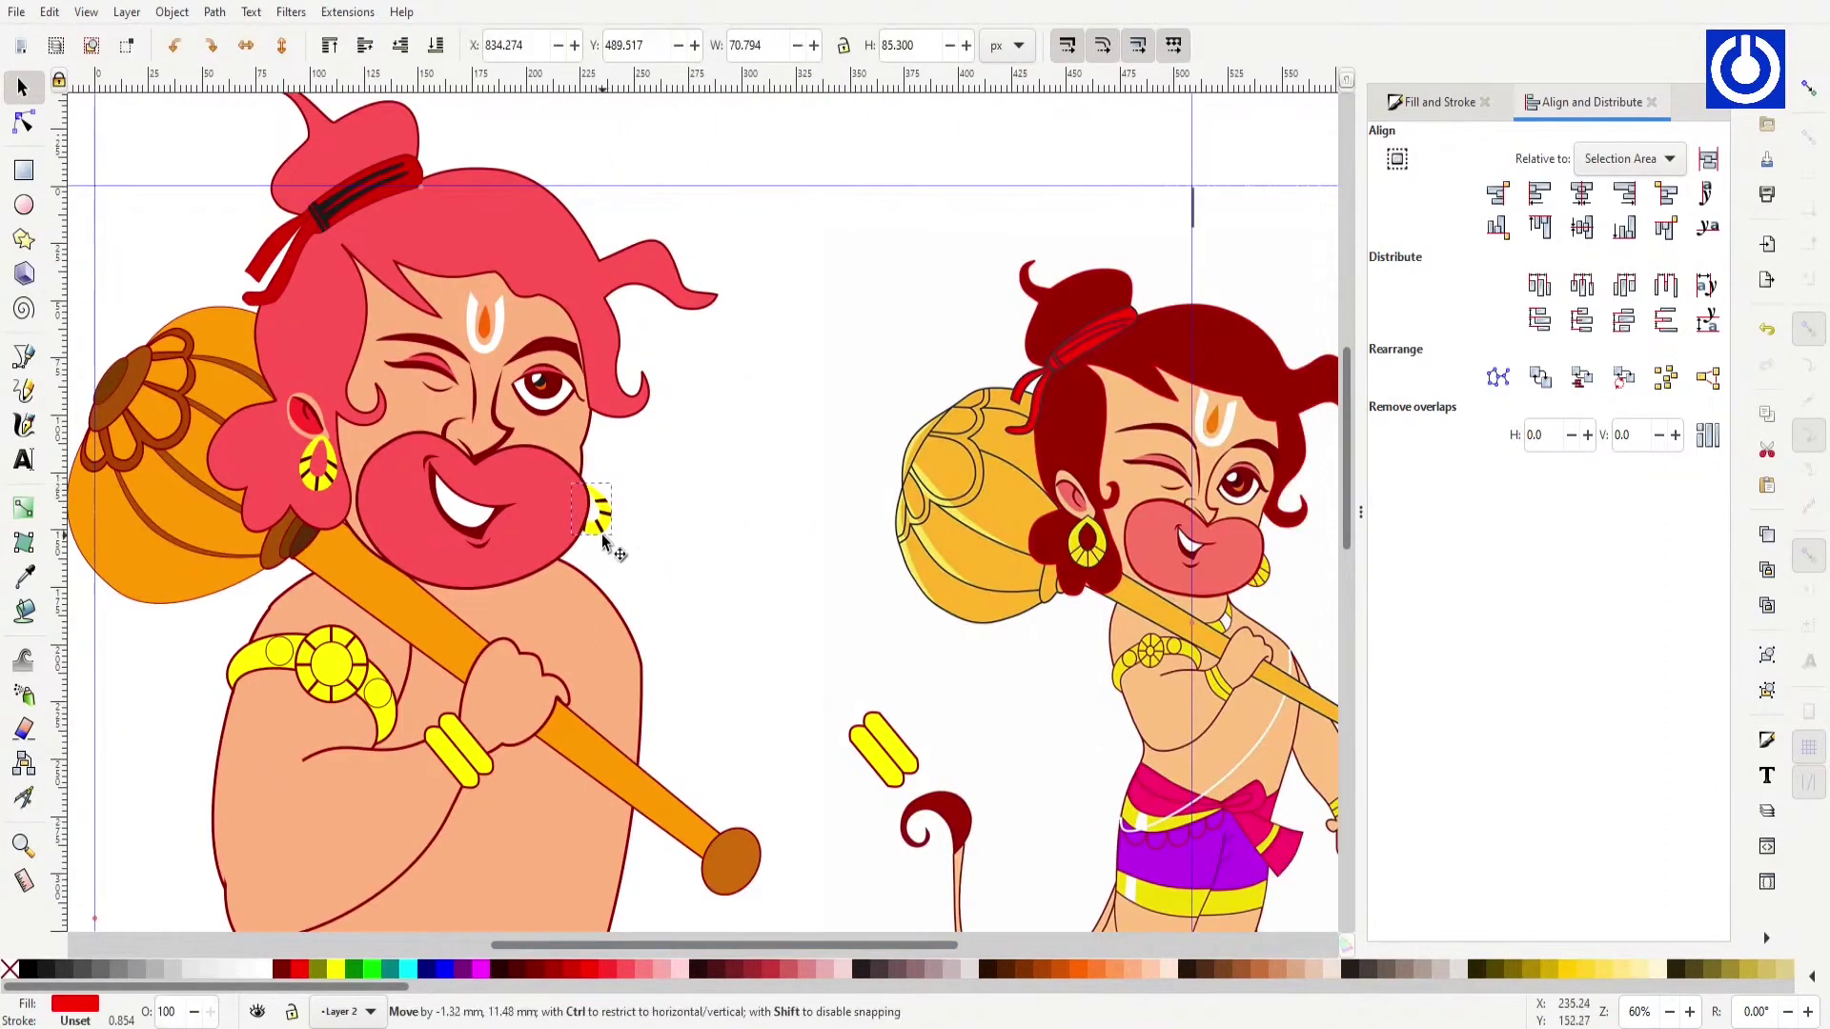
key(ctrl+shift+f)
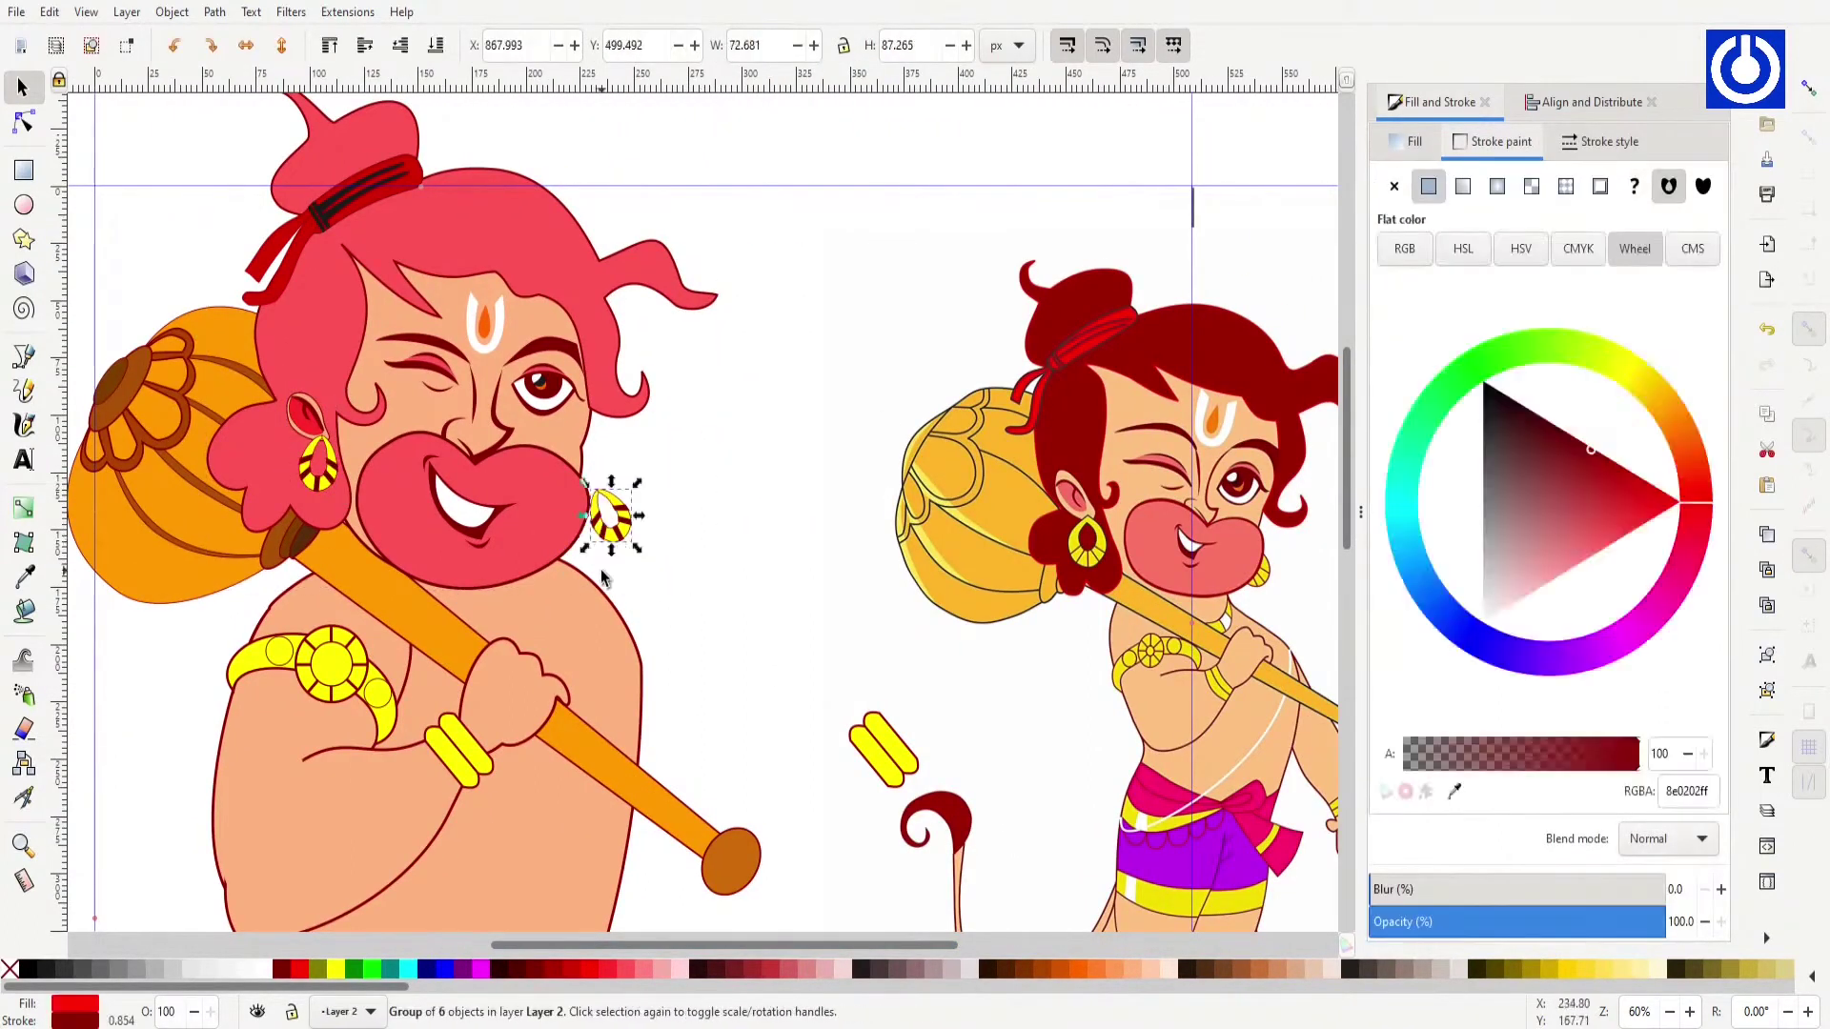
click(1001, 702)
scroll(1000, 703, down, 1)
Step: Move the copied arm and bangle pieces onto the left figure
click(487, 637)
shift+click(406, 557)
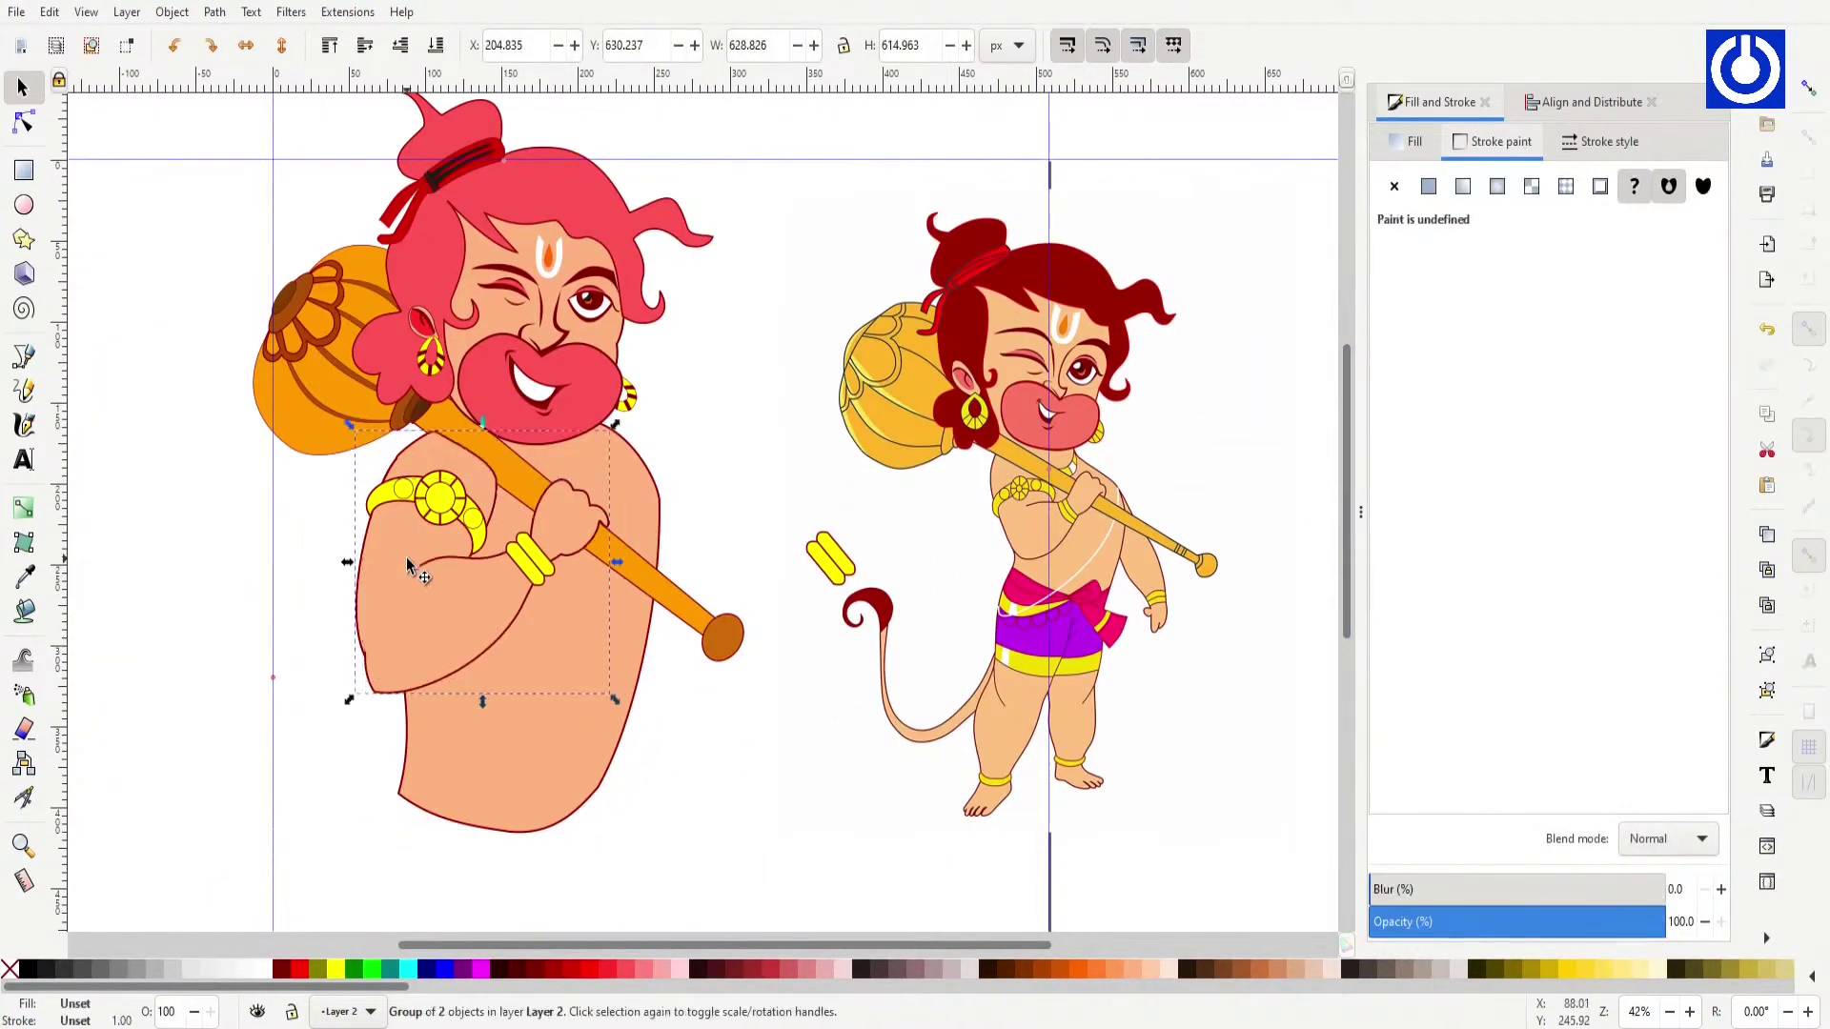
mouse_move(451, 648)
mouse_down()
mouse_move(775, 457)
mouse_move(819, 533)
mouse_up()
click(781, 447)
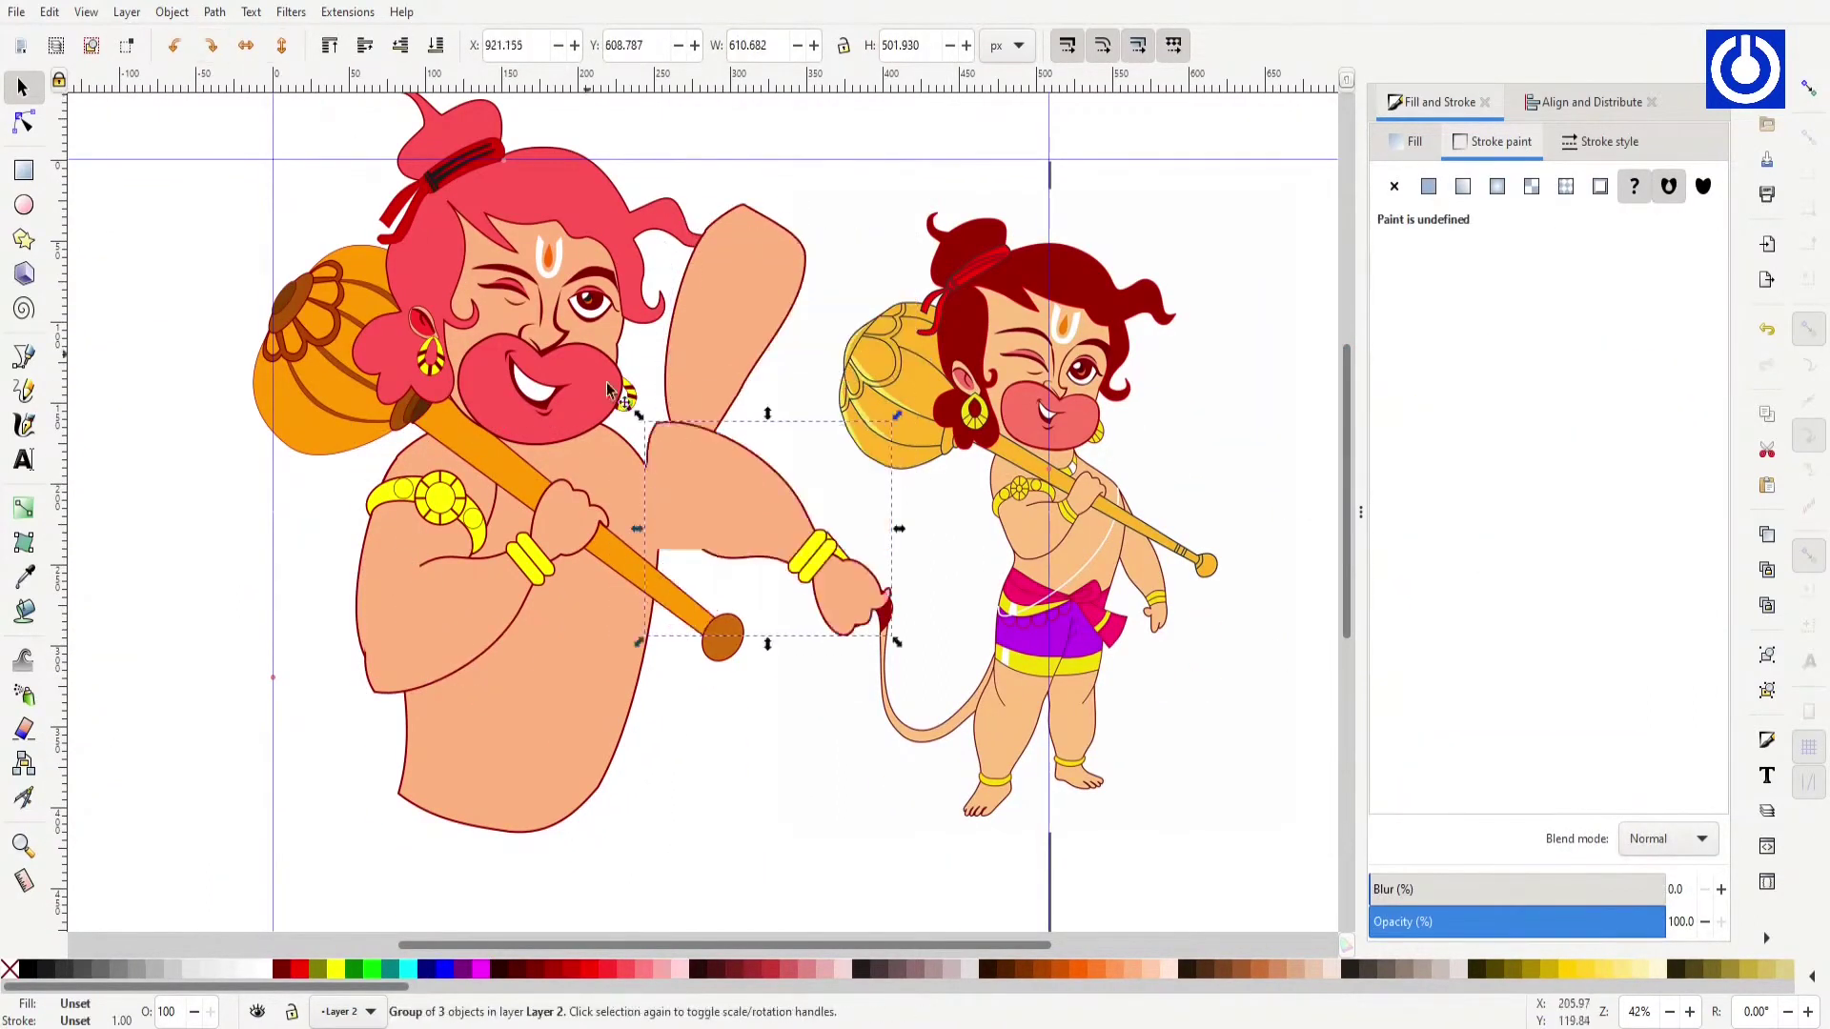
click(818, 479)
shift+click(905, 563)
mouse_move(768, 450)
mouse_down()
mouse_move(659, 492)
mouse_move(754, 432)
mouse_up()
Step: Position the new arm and hand hanging against the torso's right side
click(823, 578)
key(z)
drag(823, 579, 862, 696)
key(s)
click(621, 432)
shift+click(789, 753)
mouse_move(735, 553)
mouse_down()
mouse_move(764, 566)
mouse_move(788, 718)
mouse_up()
Step: Pull the new hand's thumb node outward to reshape it
key(Escape)
scroll(788, 718, right, 5)
key(n)
click(381, 777)
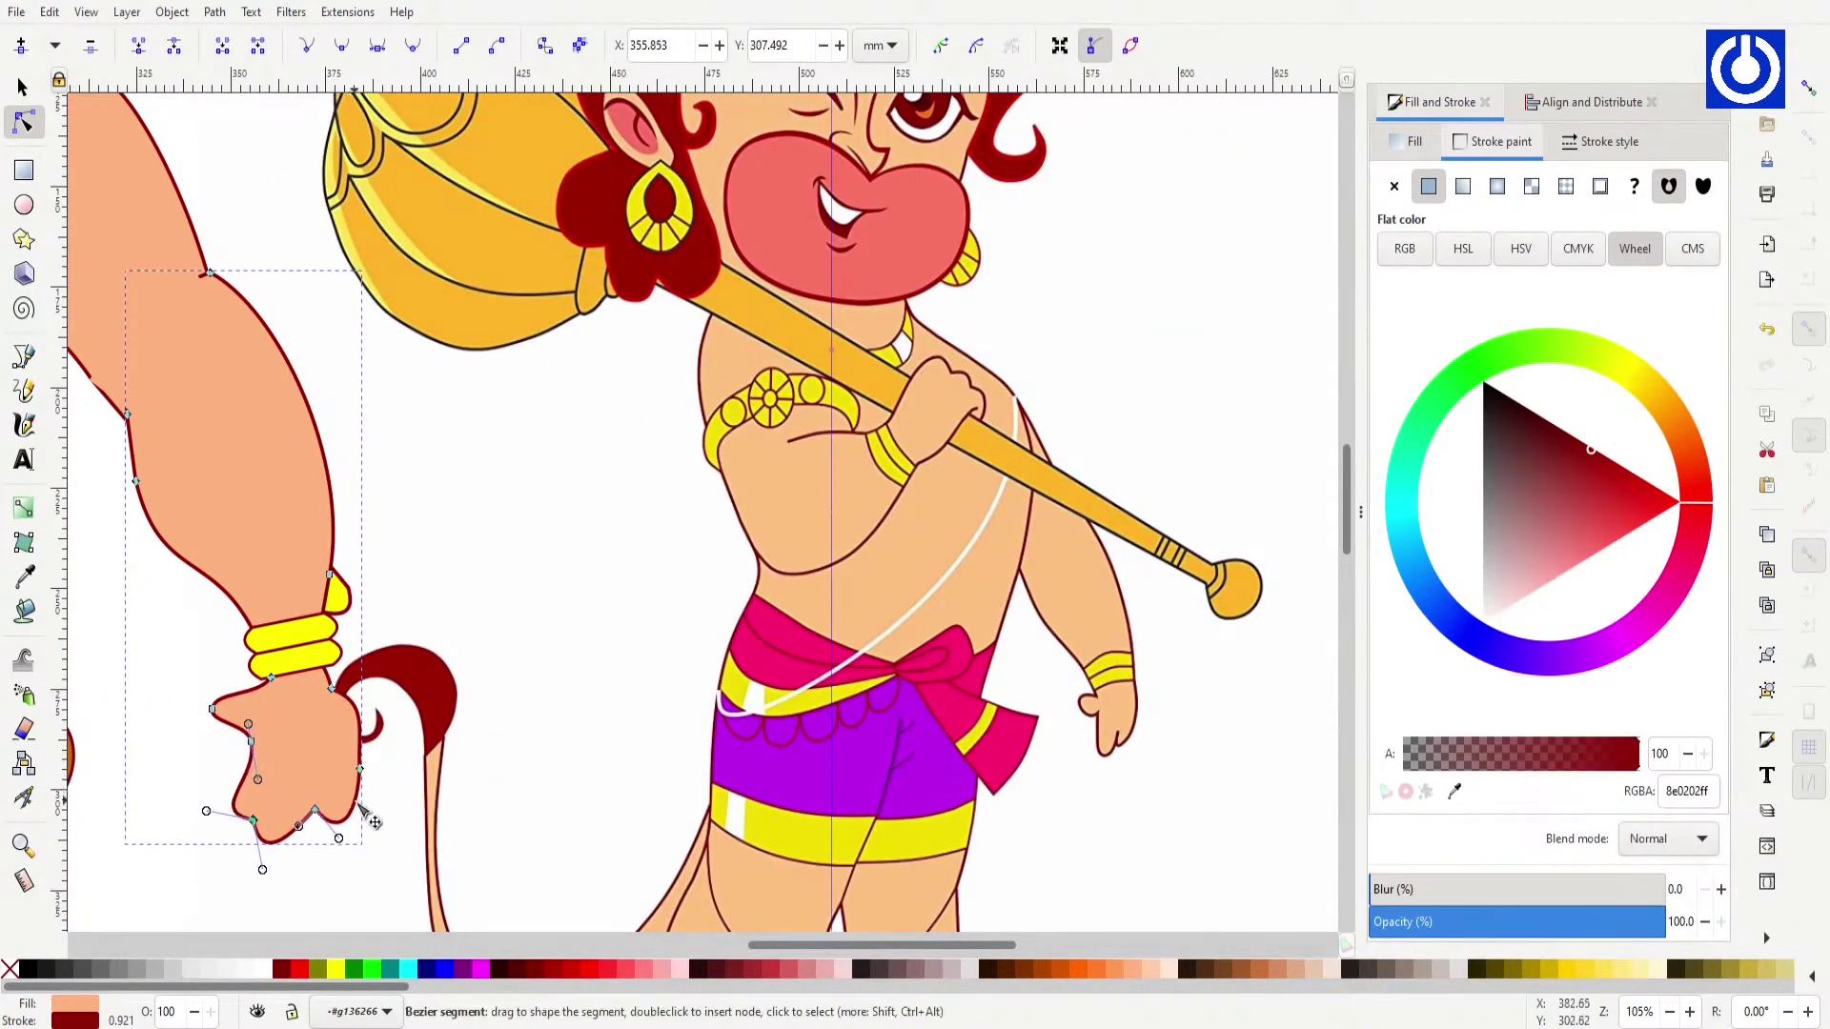
drag(215, 703, 202, 710)
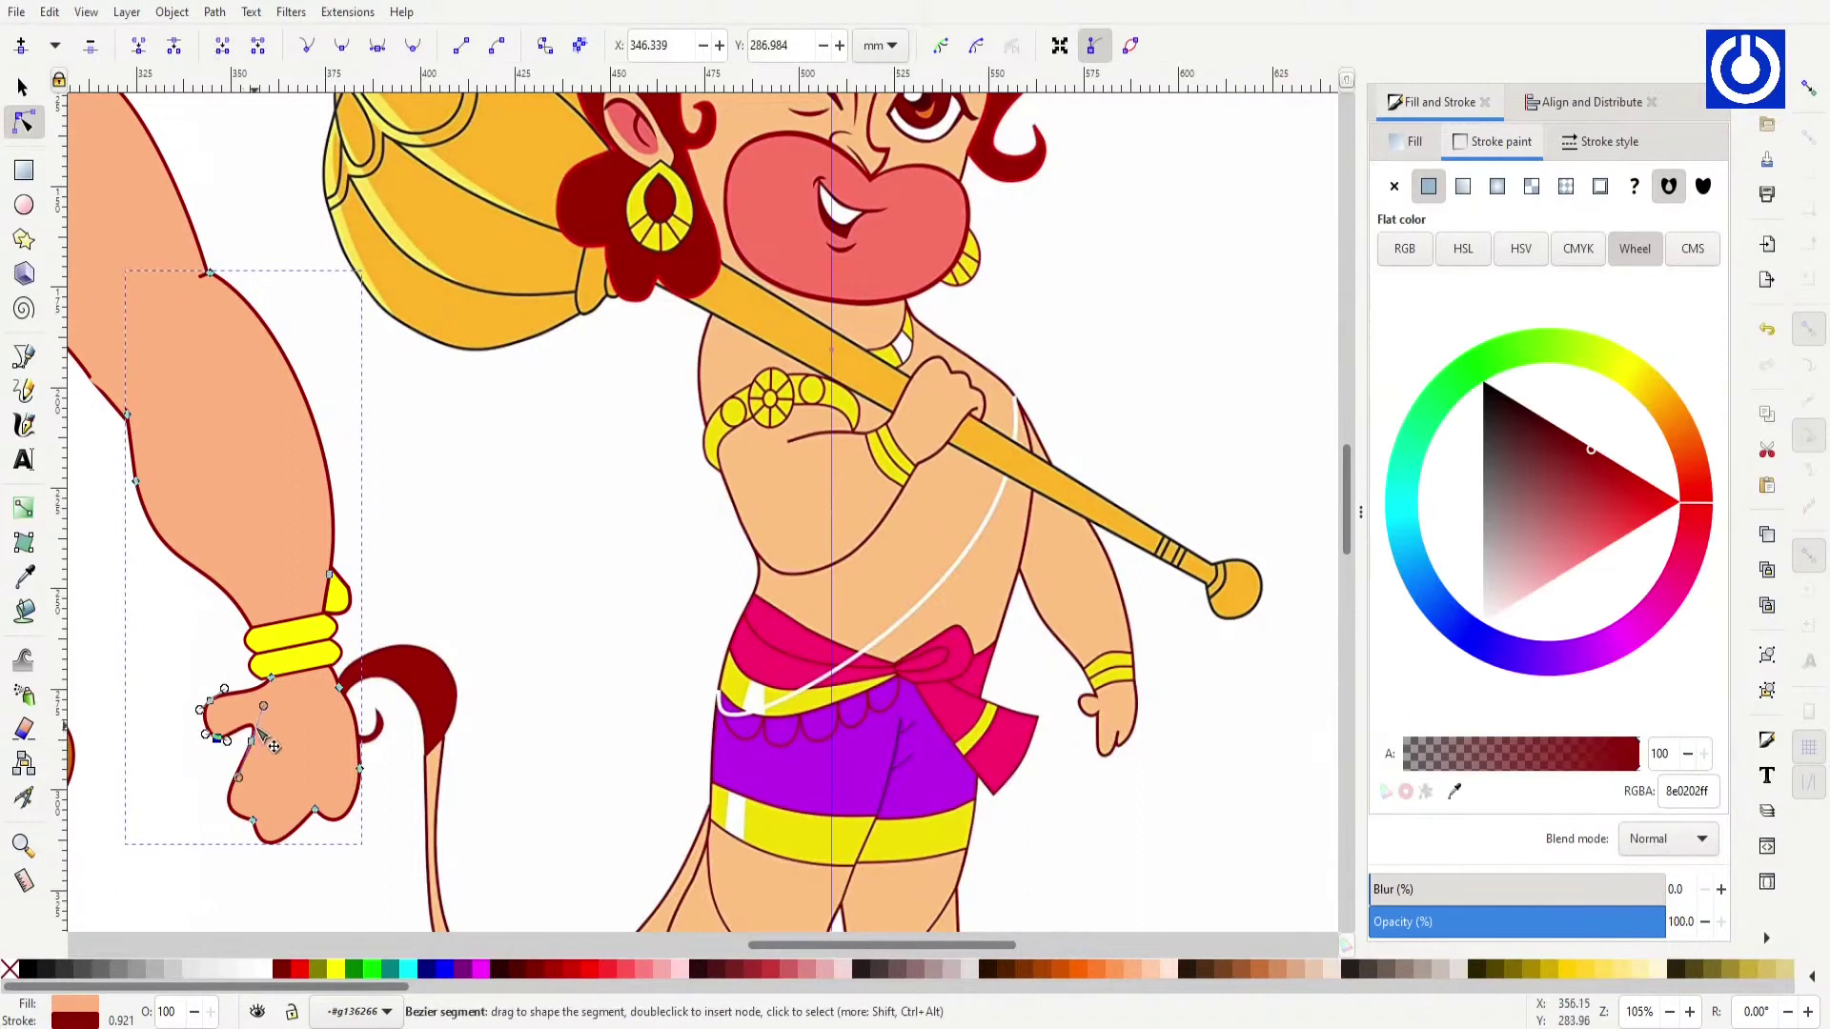
key(s)
scroll(152, 519, down, 3)
scroll(151, 519, left, 3)
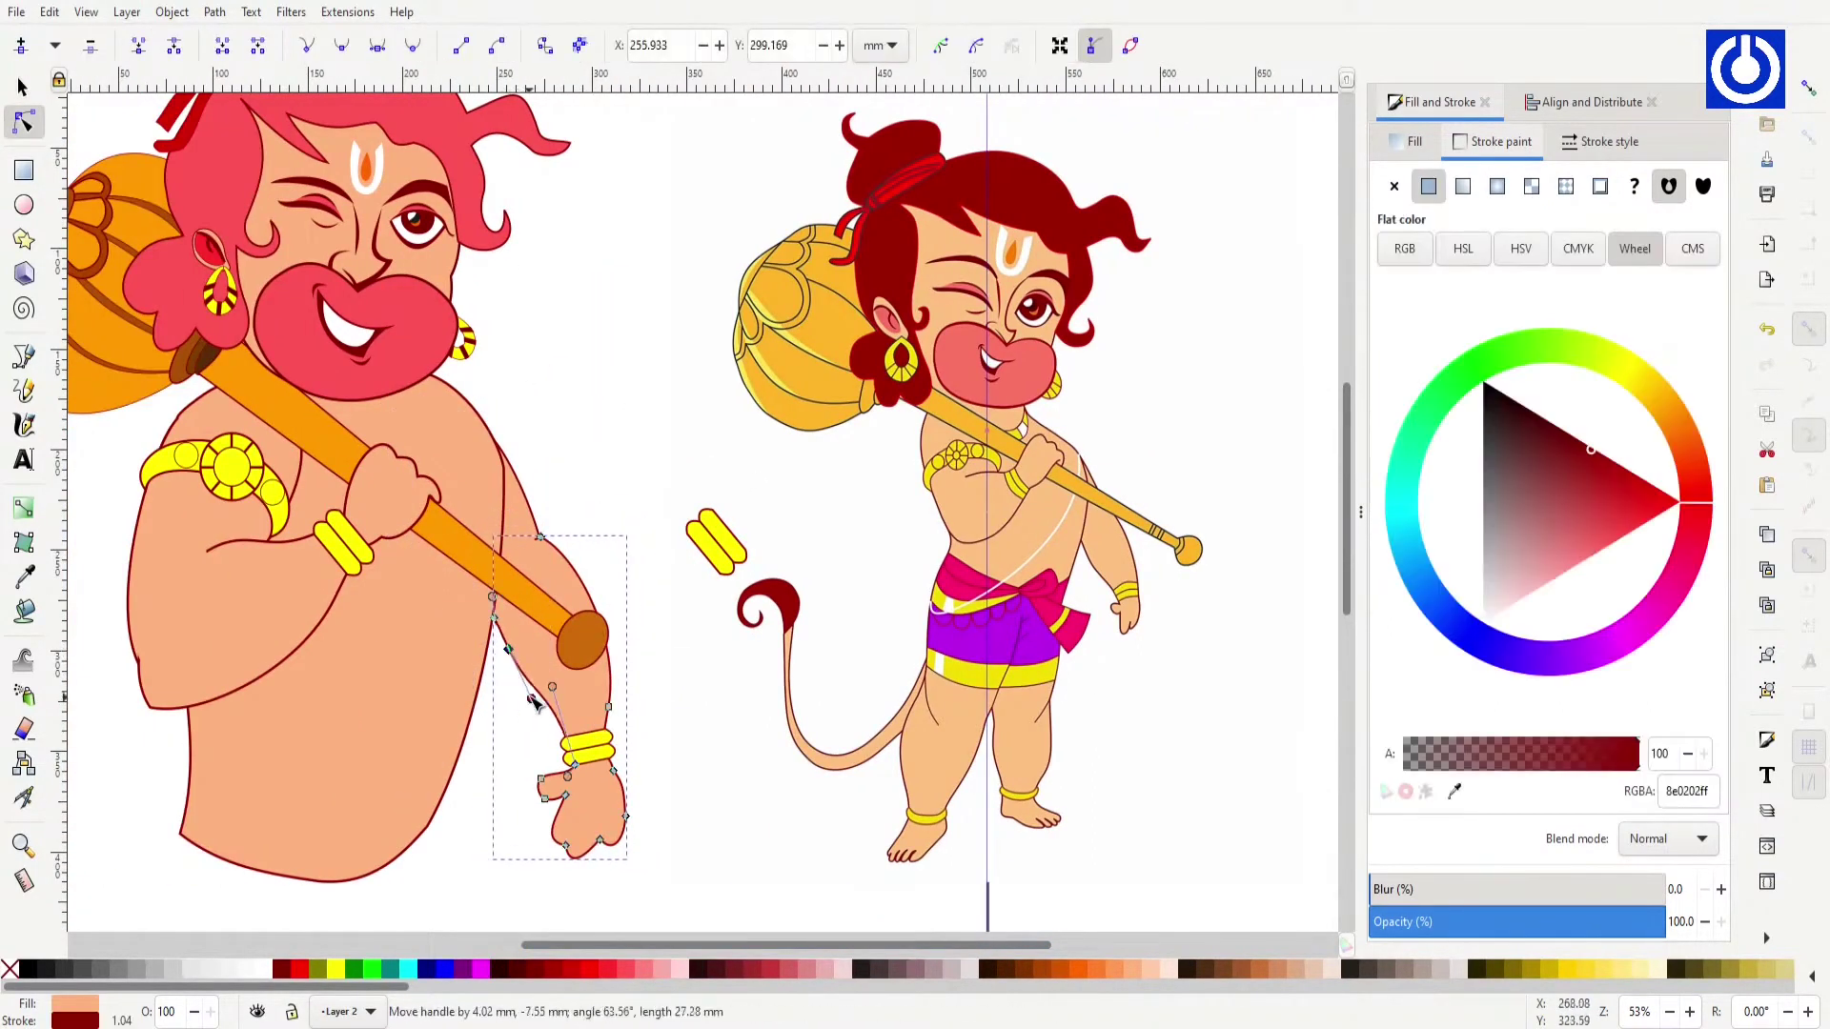
Step: Adjust the arm outline curve and lengthen the mace stick toward the hand
click(400, 763)
drag(692, 944, 646, 944)
key(n)
mouse_move(731, 651)
mouse_down()
mouse_move(717, 646)
mouse_move(782, 700)
mouse_up()
click(688, 637)
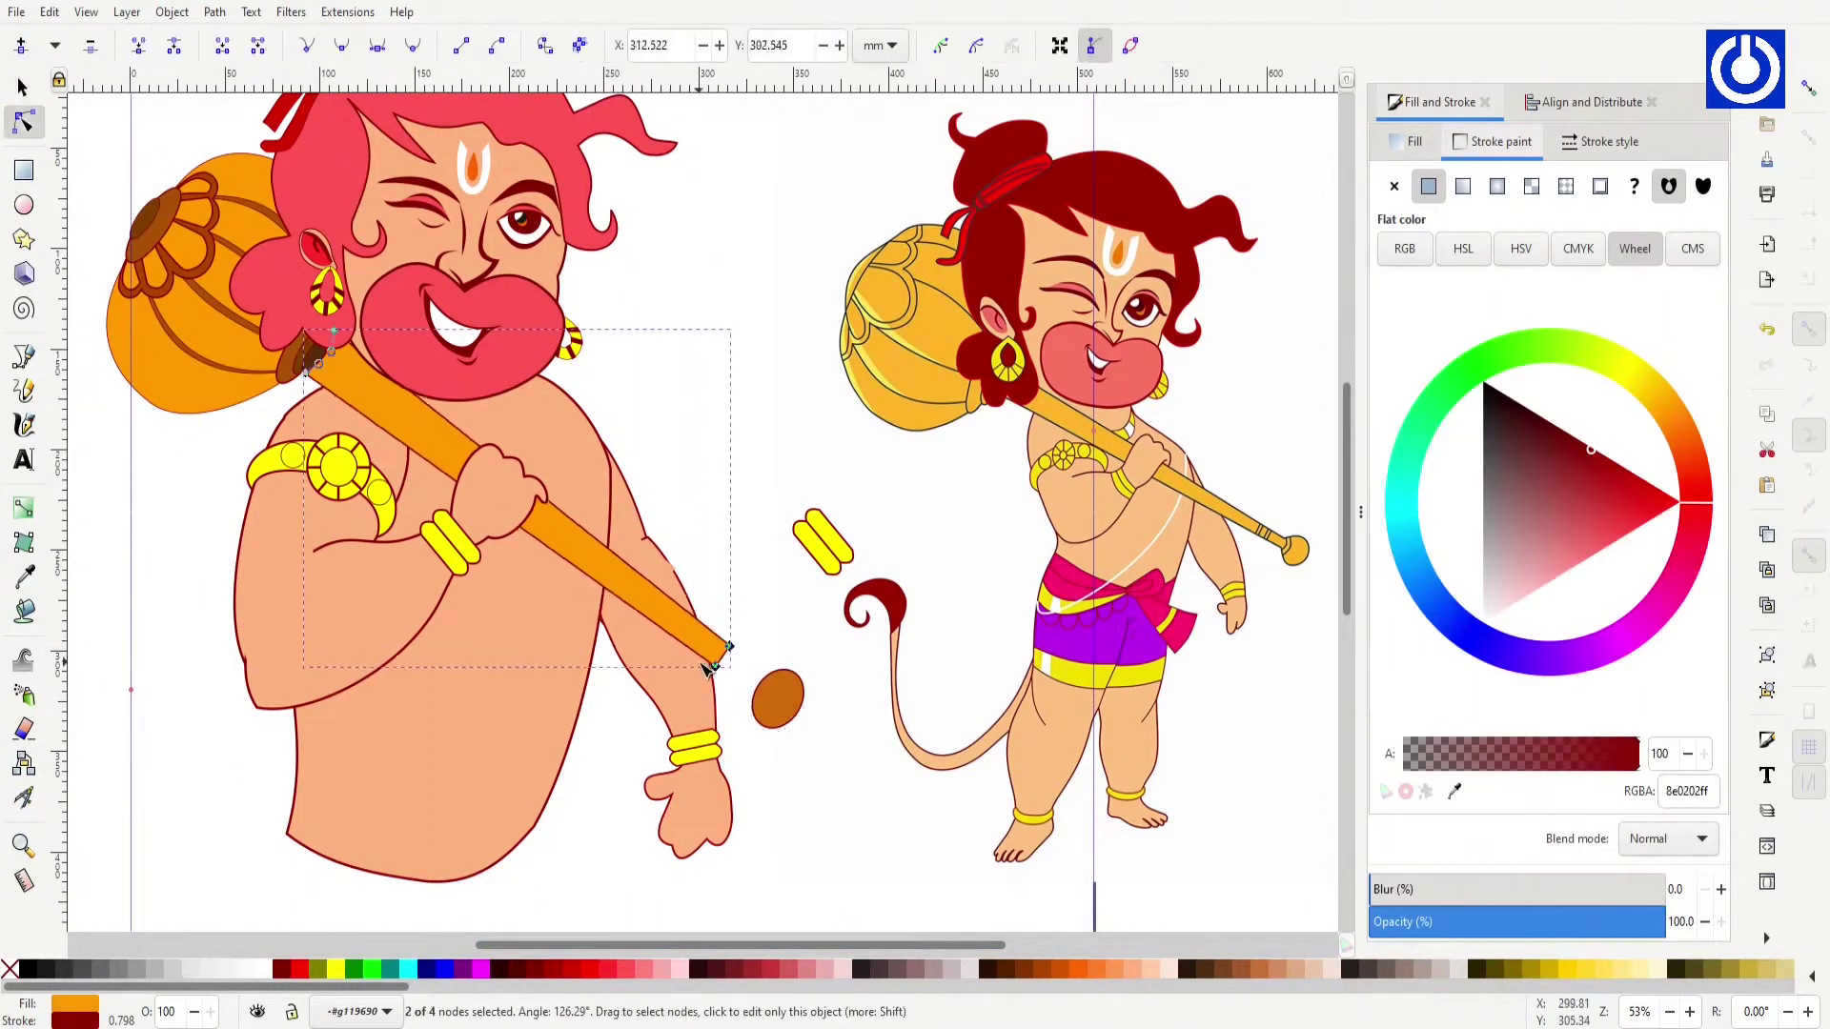
key(s)
click(783, 705)
key(Escape)
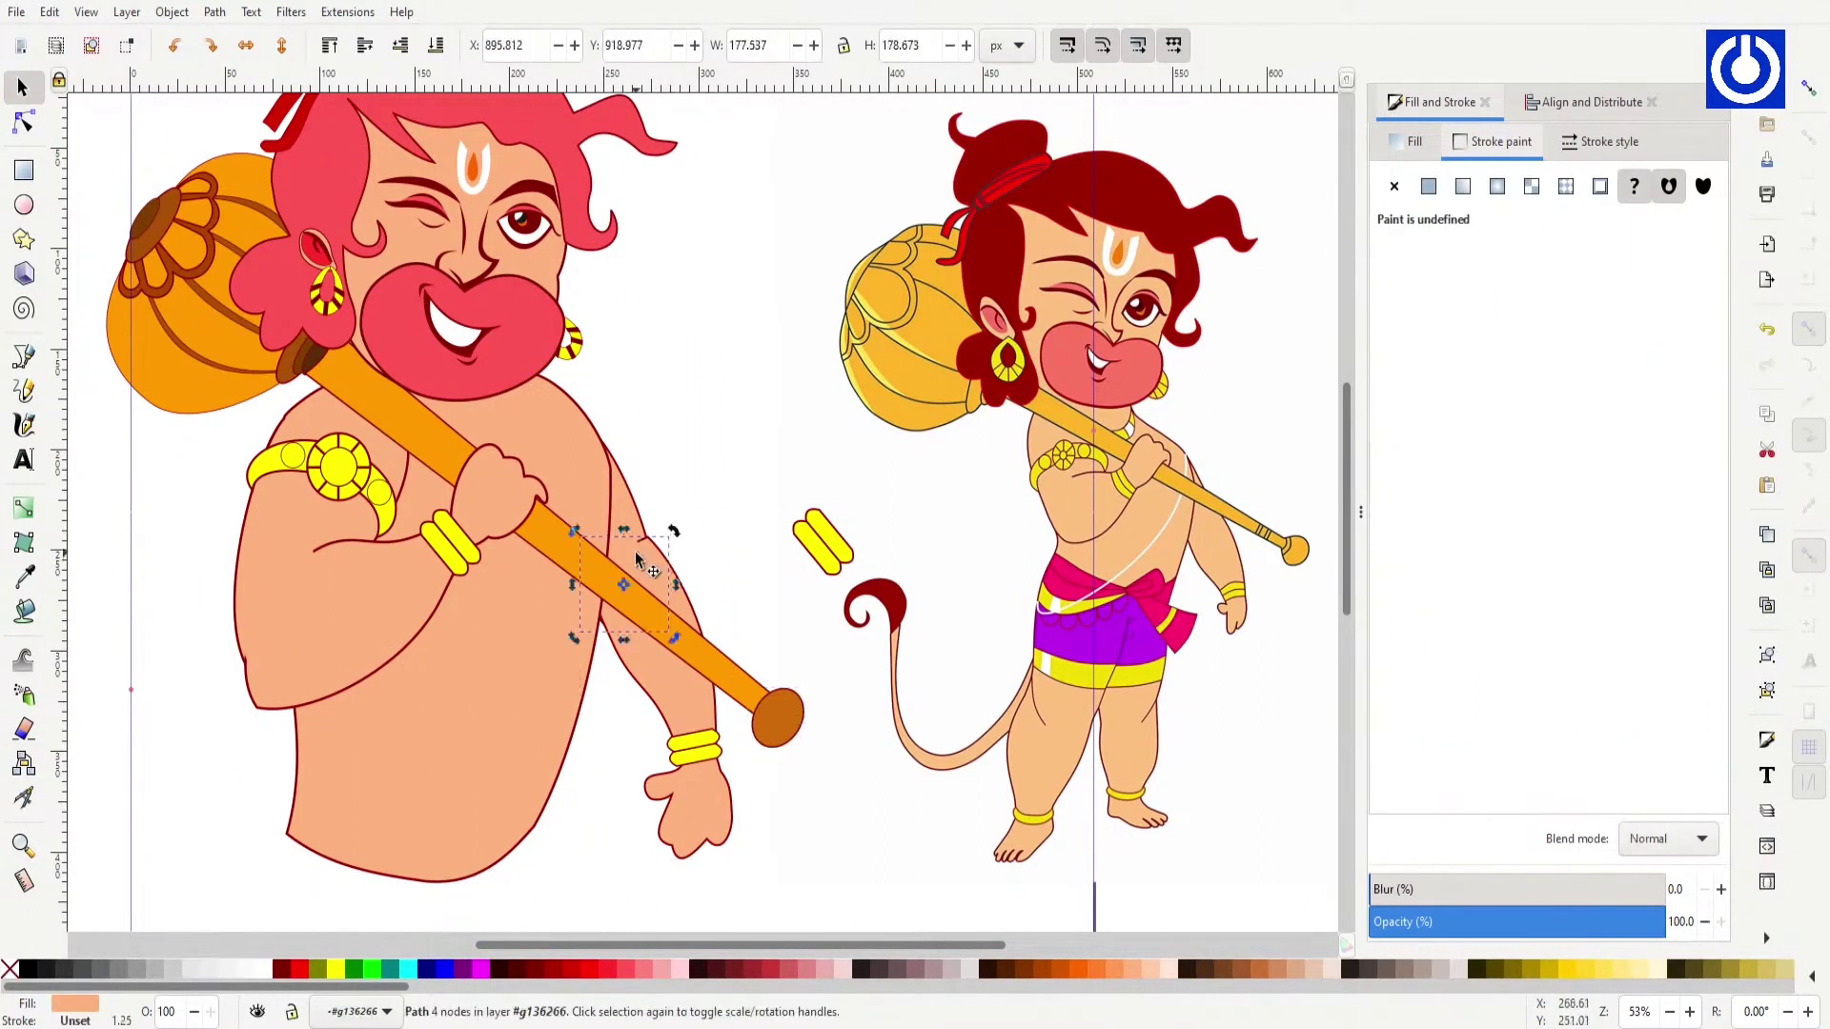
click(784, 725)
Step: Stretch the torso taller downward
scroll(1346, 503, down, 2)
scroll(1347, 503, down, 2)
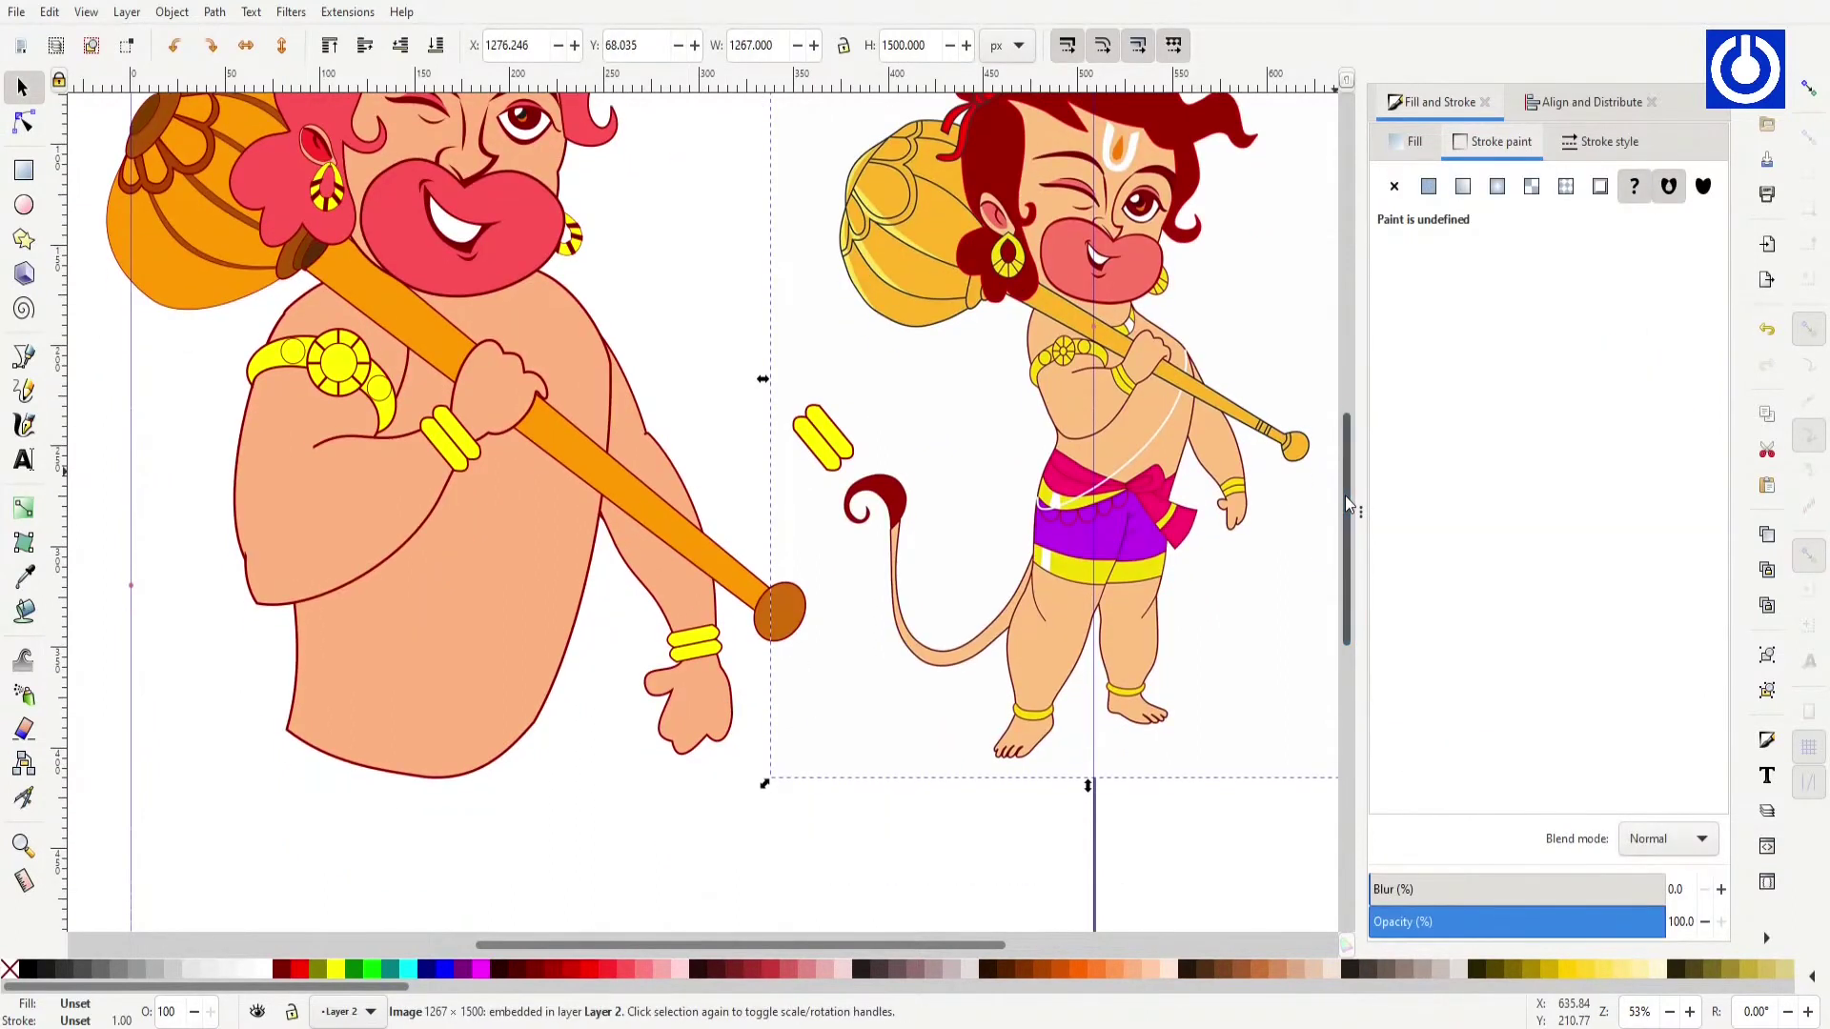
key(Escape)
key(minus)
click(512, 657)
mouse_move(512, 678)
mouse_down()
mouse_move(514, 718)
mouse_move(513, 655)
mouse_up()
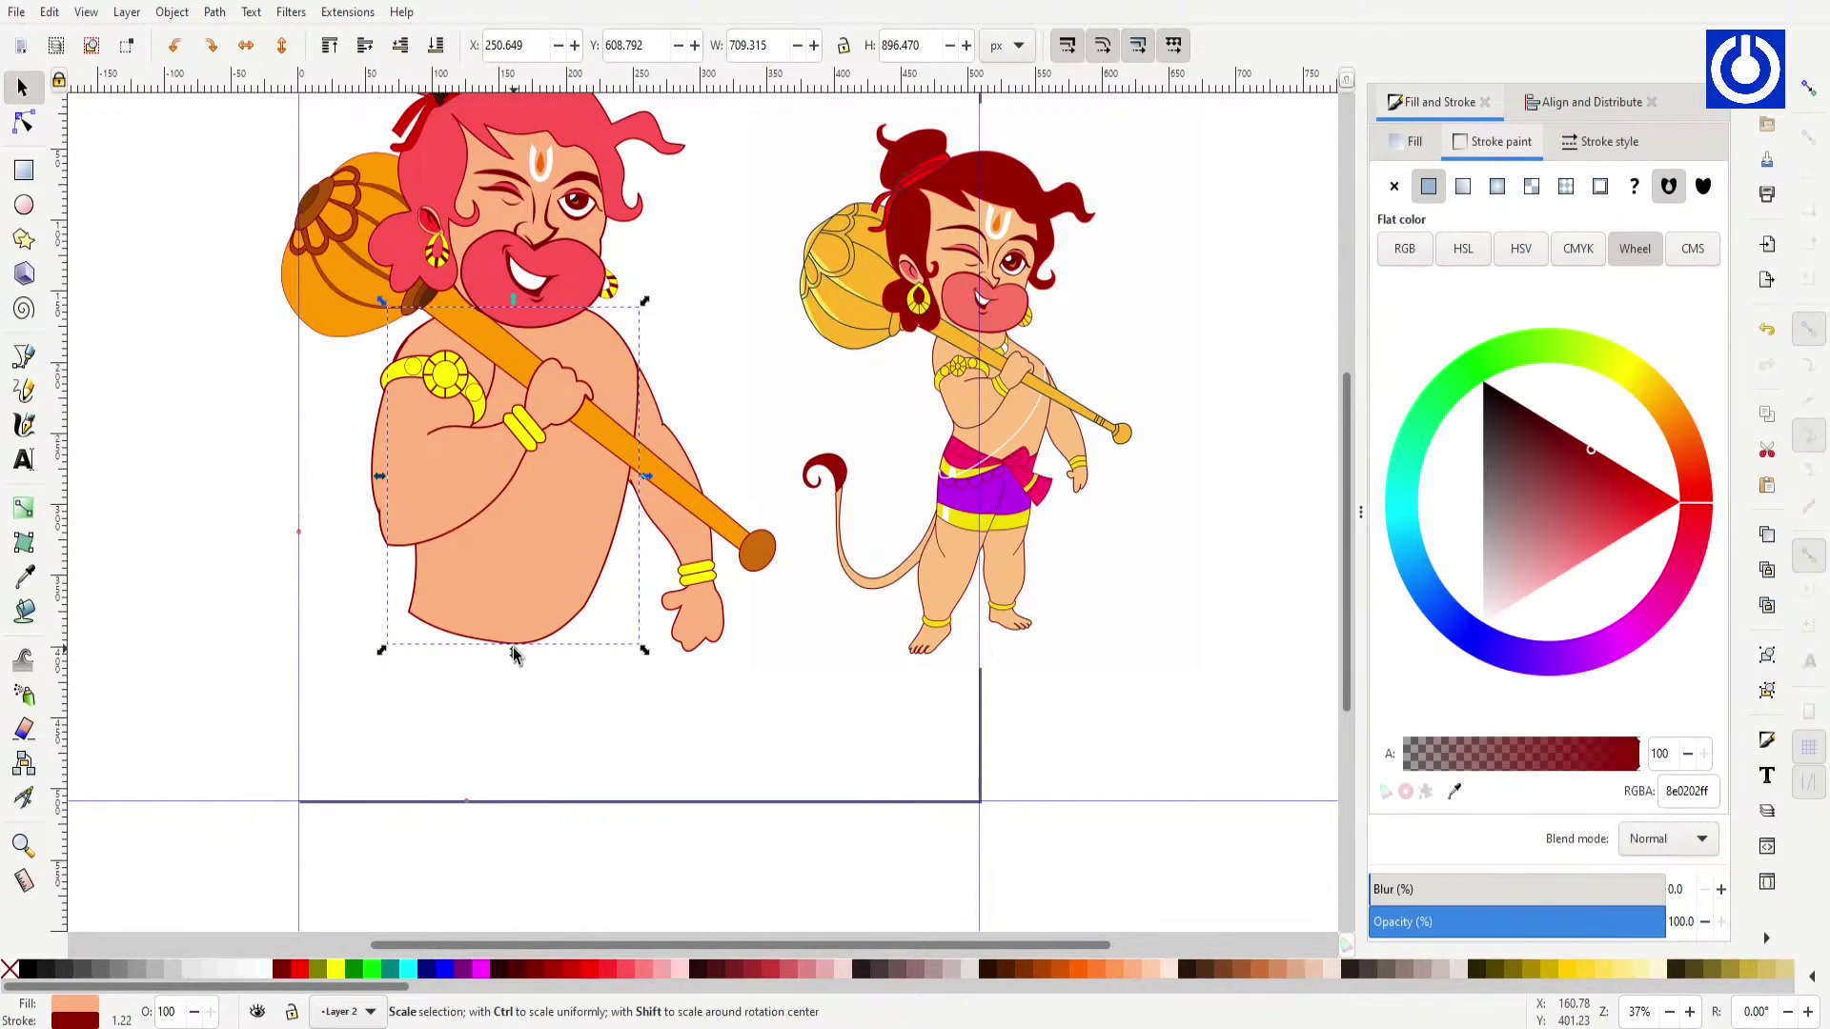
Step: Draw two rectangles below the torso for the thigh and shin
key(Escape)
key(r)
drag(393, 677, 498, 869)
scroll(429, 625, down, 2)
key(s)
drag(428, 625, 491, 833)
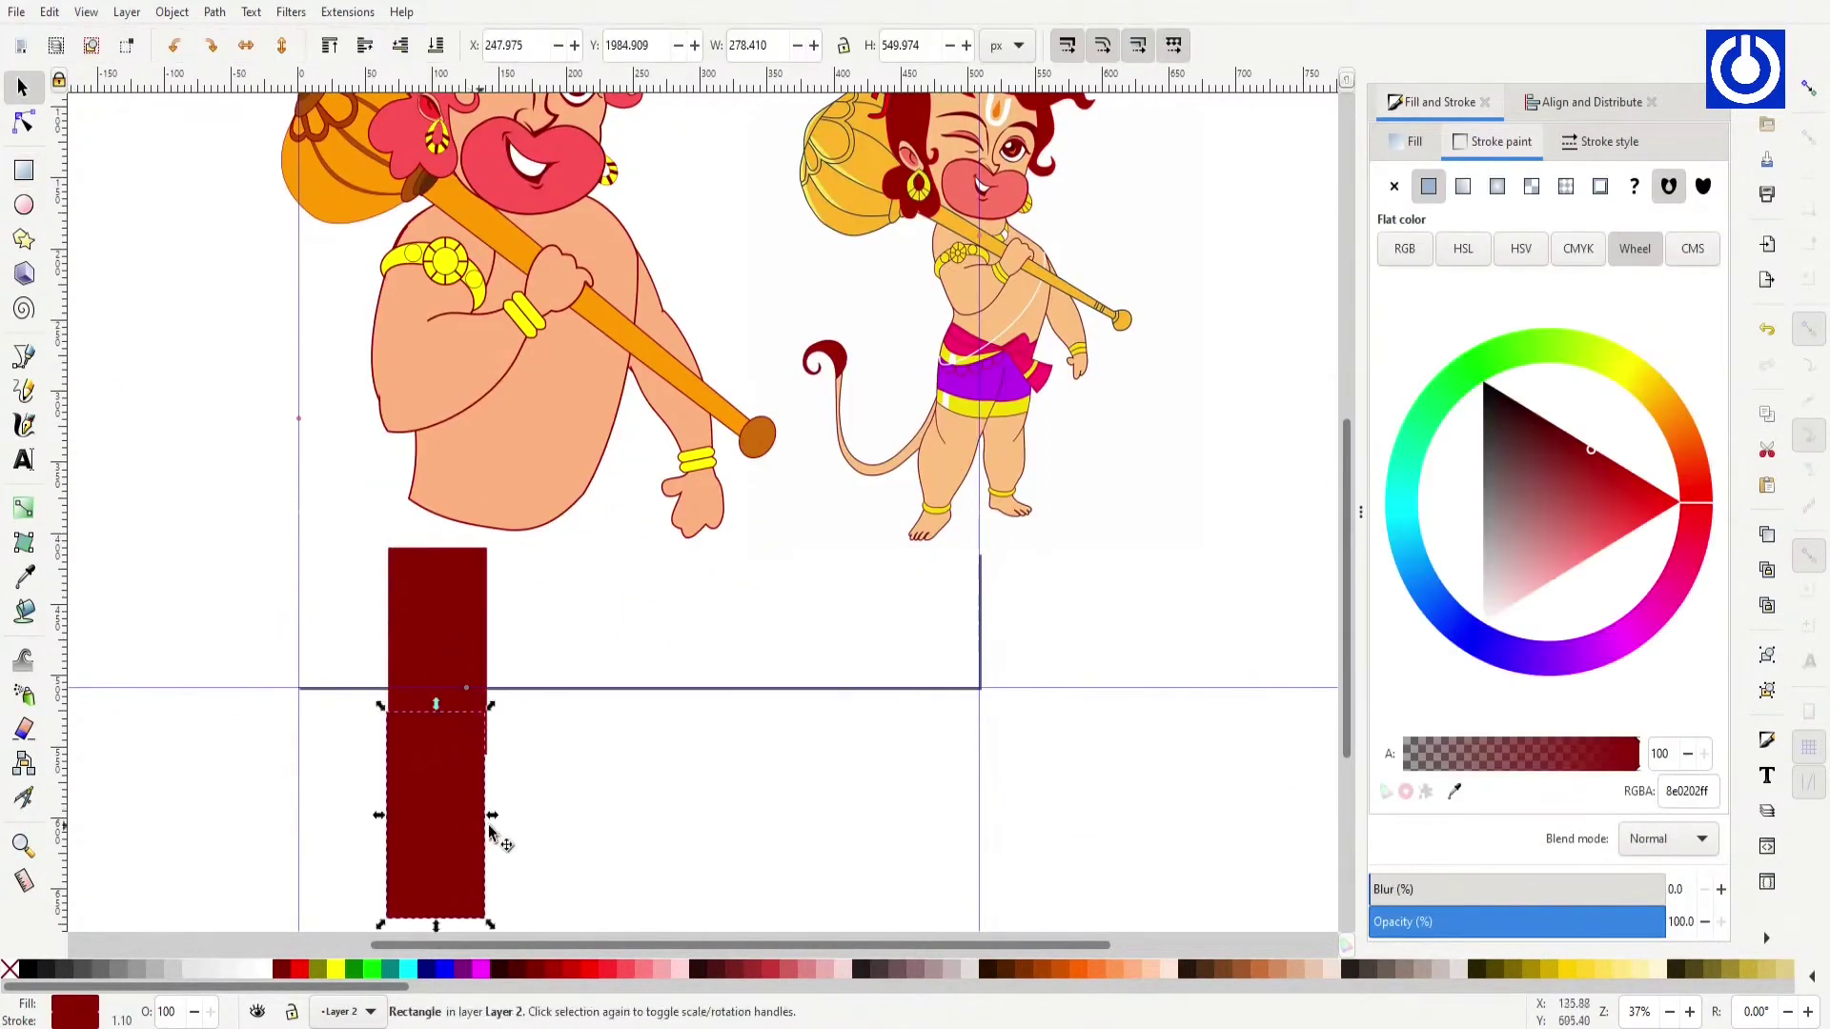
scroll(491, 834, down, 1)
Step: Give the leg rectangles the peach skin fill, convert them to paths and tilt them
key(ctrl+shift+v)
key(r)
key(s)
drag(470, 646, 427, 510)
Step: Curve the thigh's left edge and pull the lower leg's bottom out into a foot
key(n)
drag(362, 571, 372, 519)
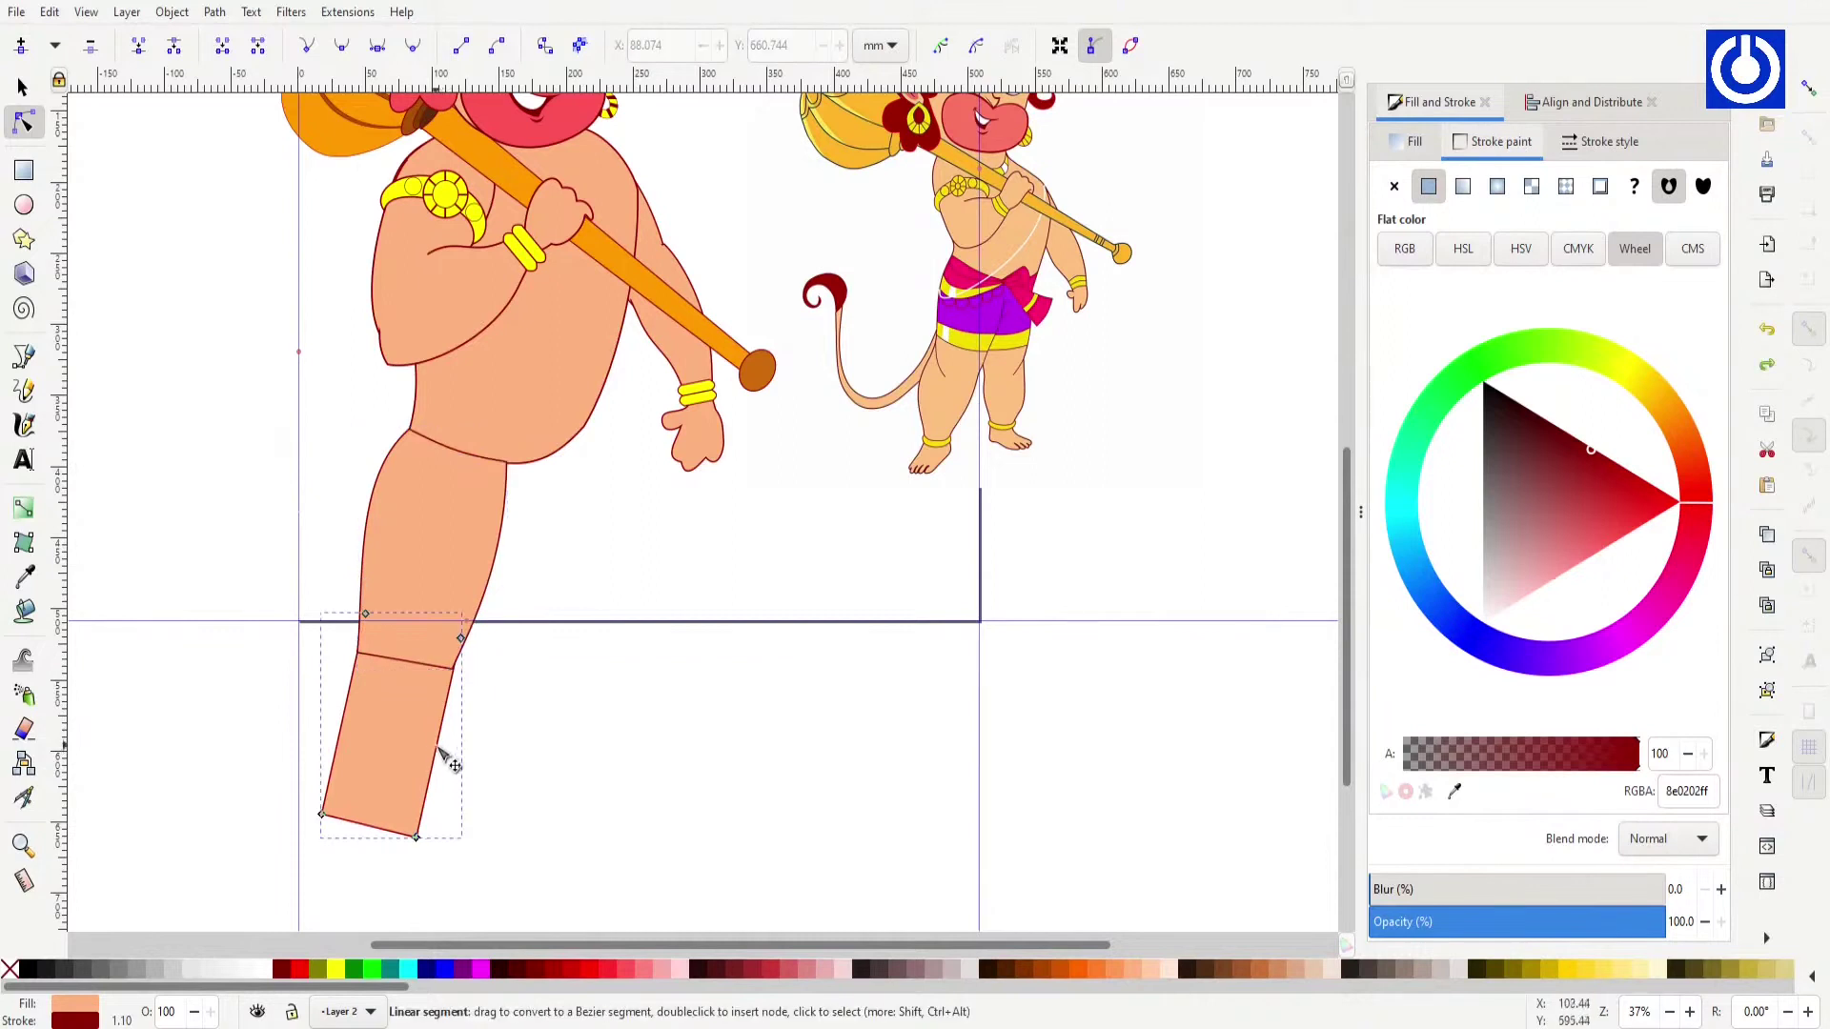
drag(321, 815, 335, 827)
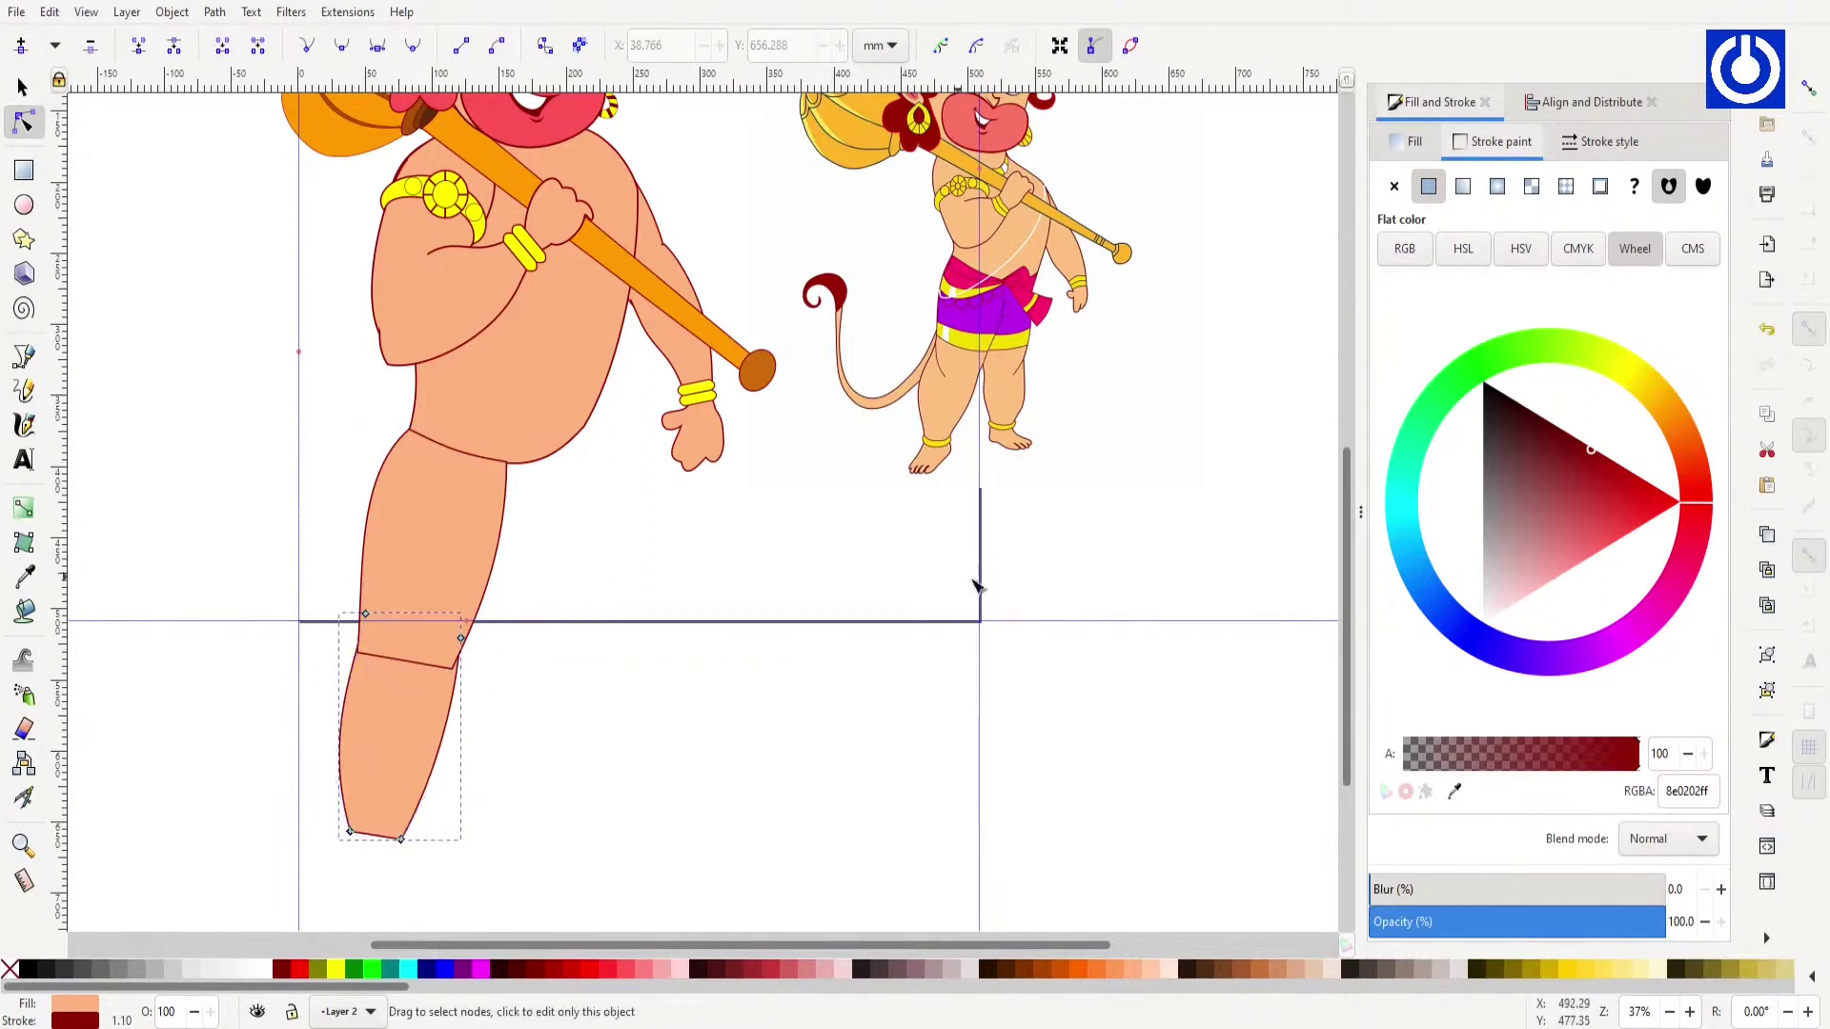
scroll(763, 600, down, 1)
drag(455, 647, 459, 652)
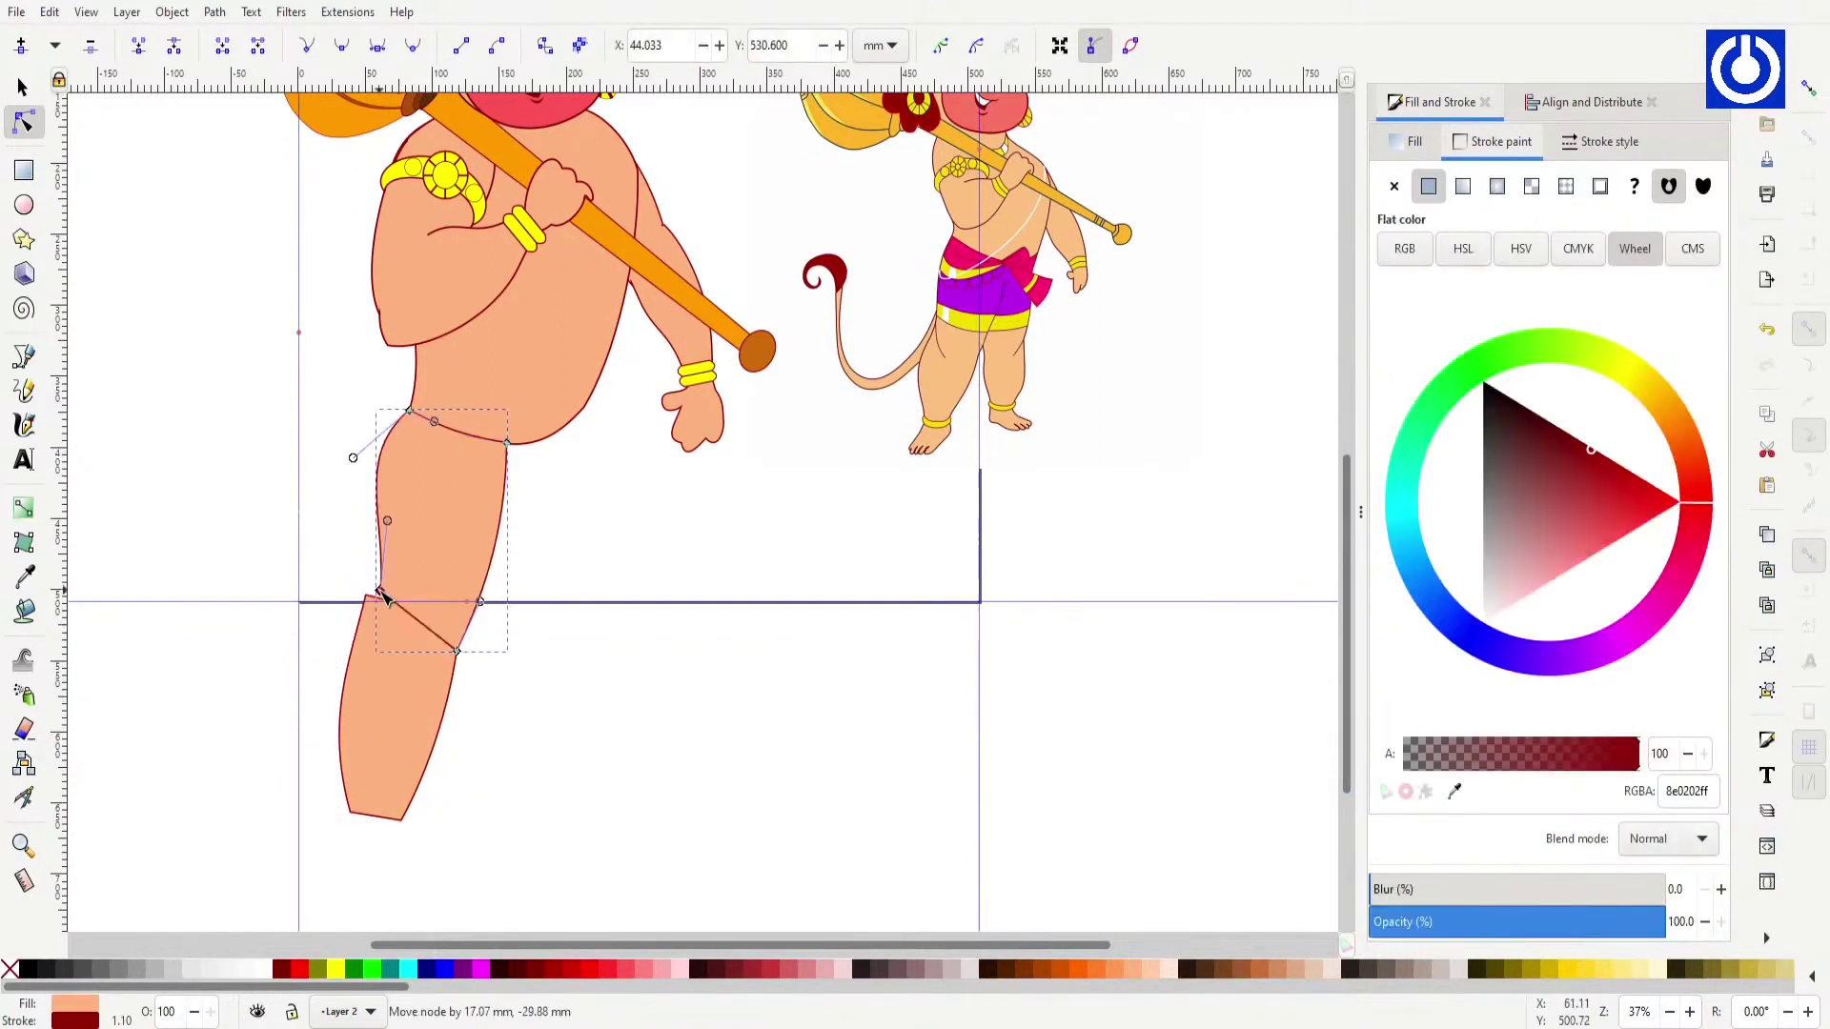
drag(379, 825, 405, 872)
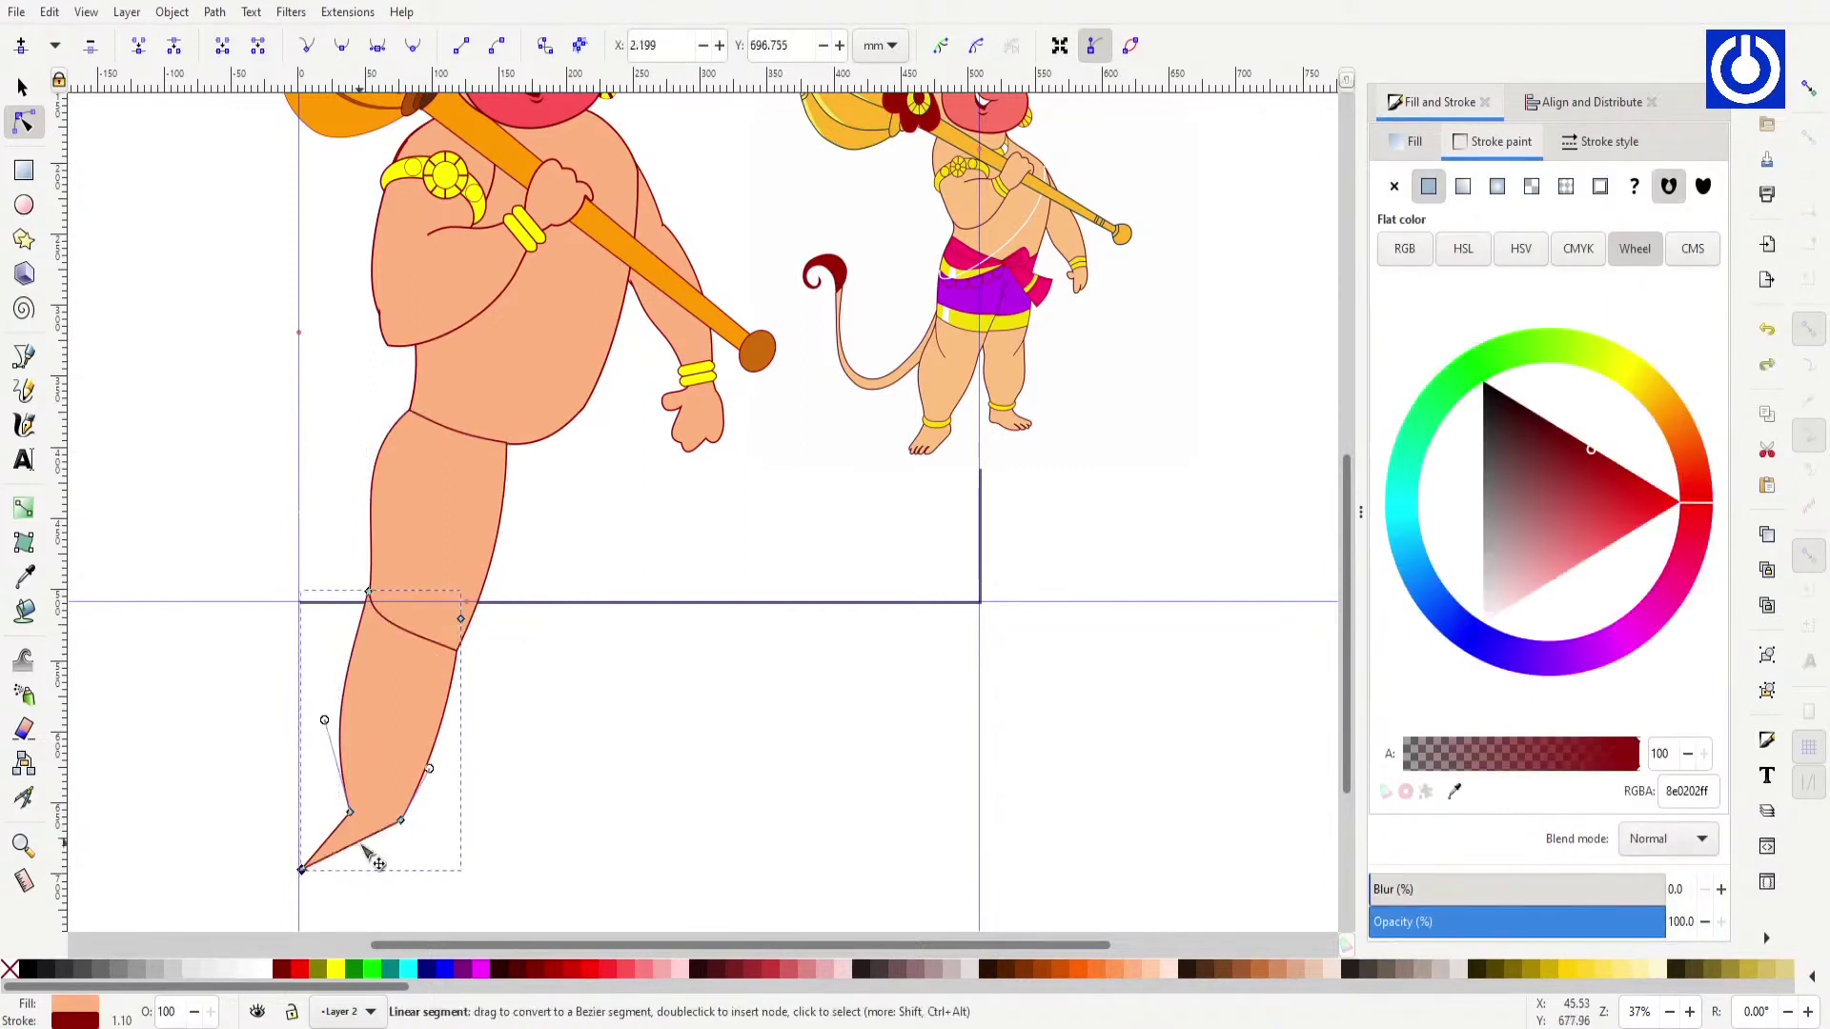
Step: Shape the foot's bottom edge into curled toes, adding a node to refine it
key(z)
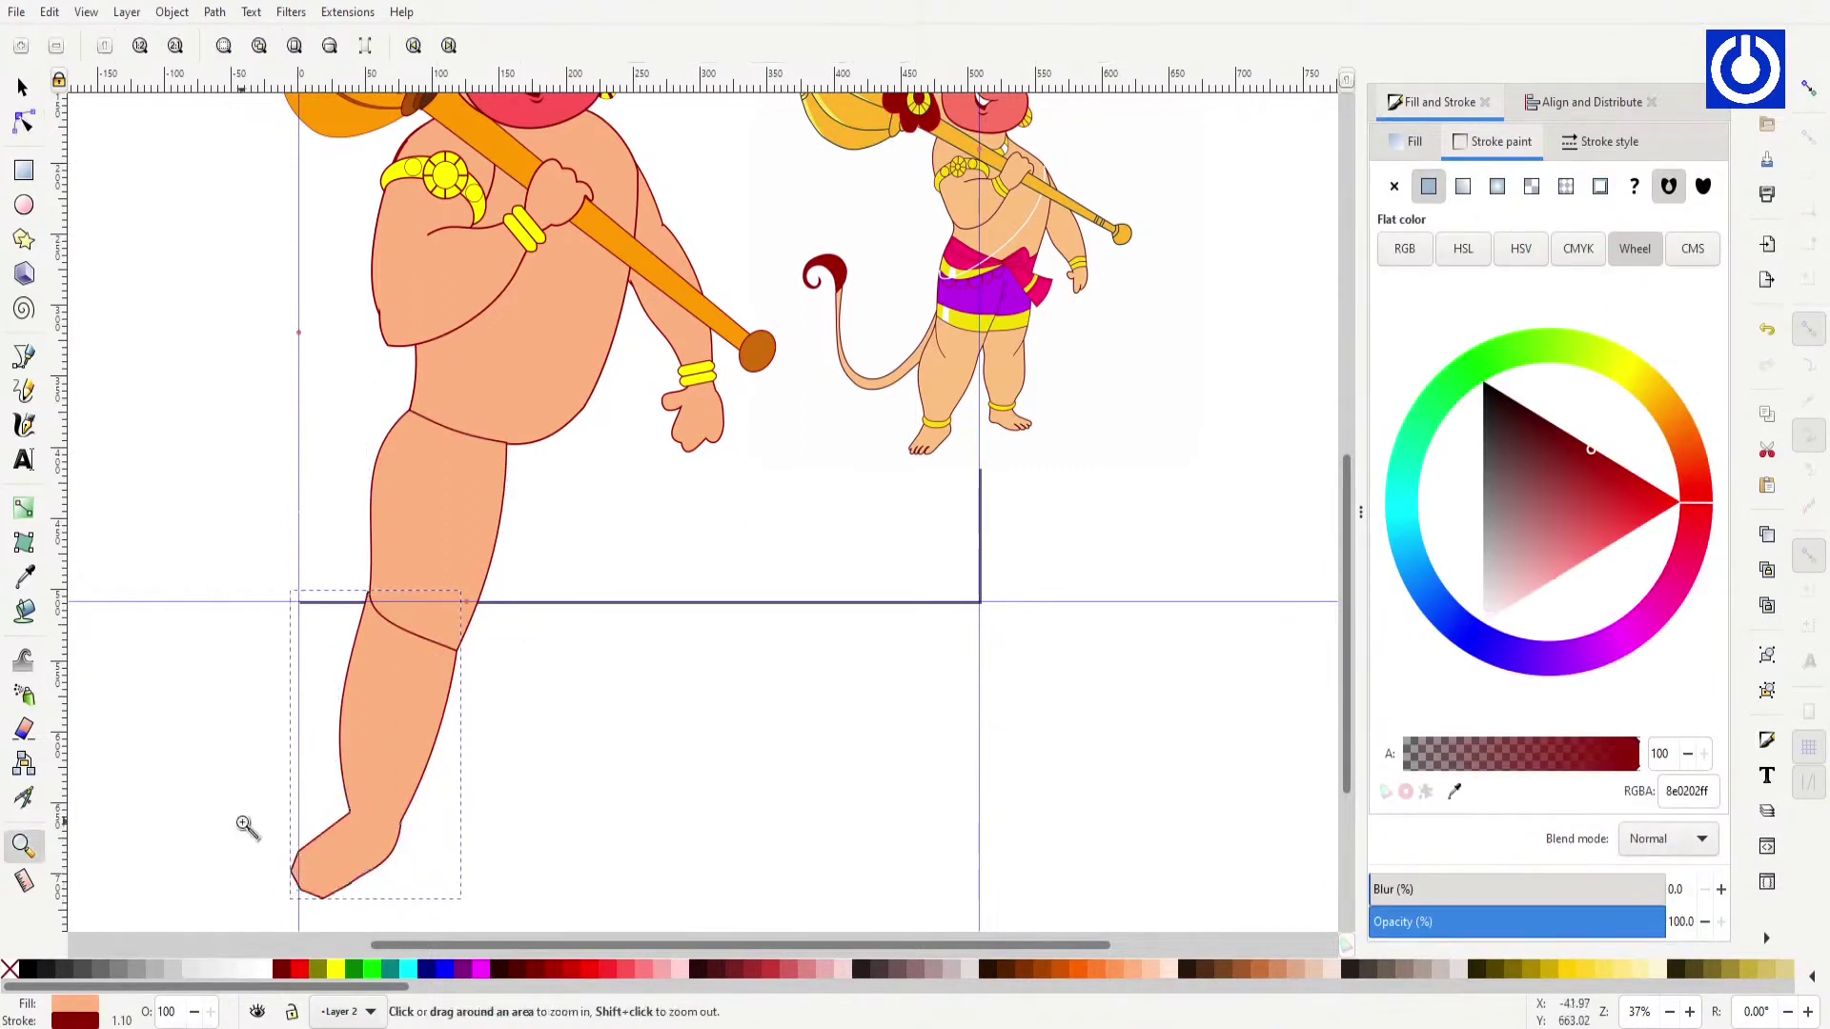
drag(245, 821, 448, 910)
key(n)
drag(610, 795, 618, 839)
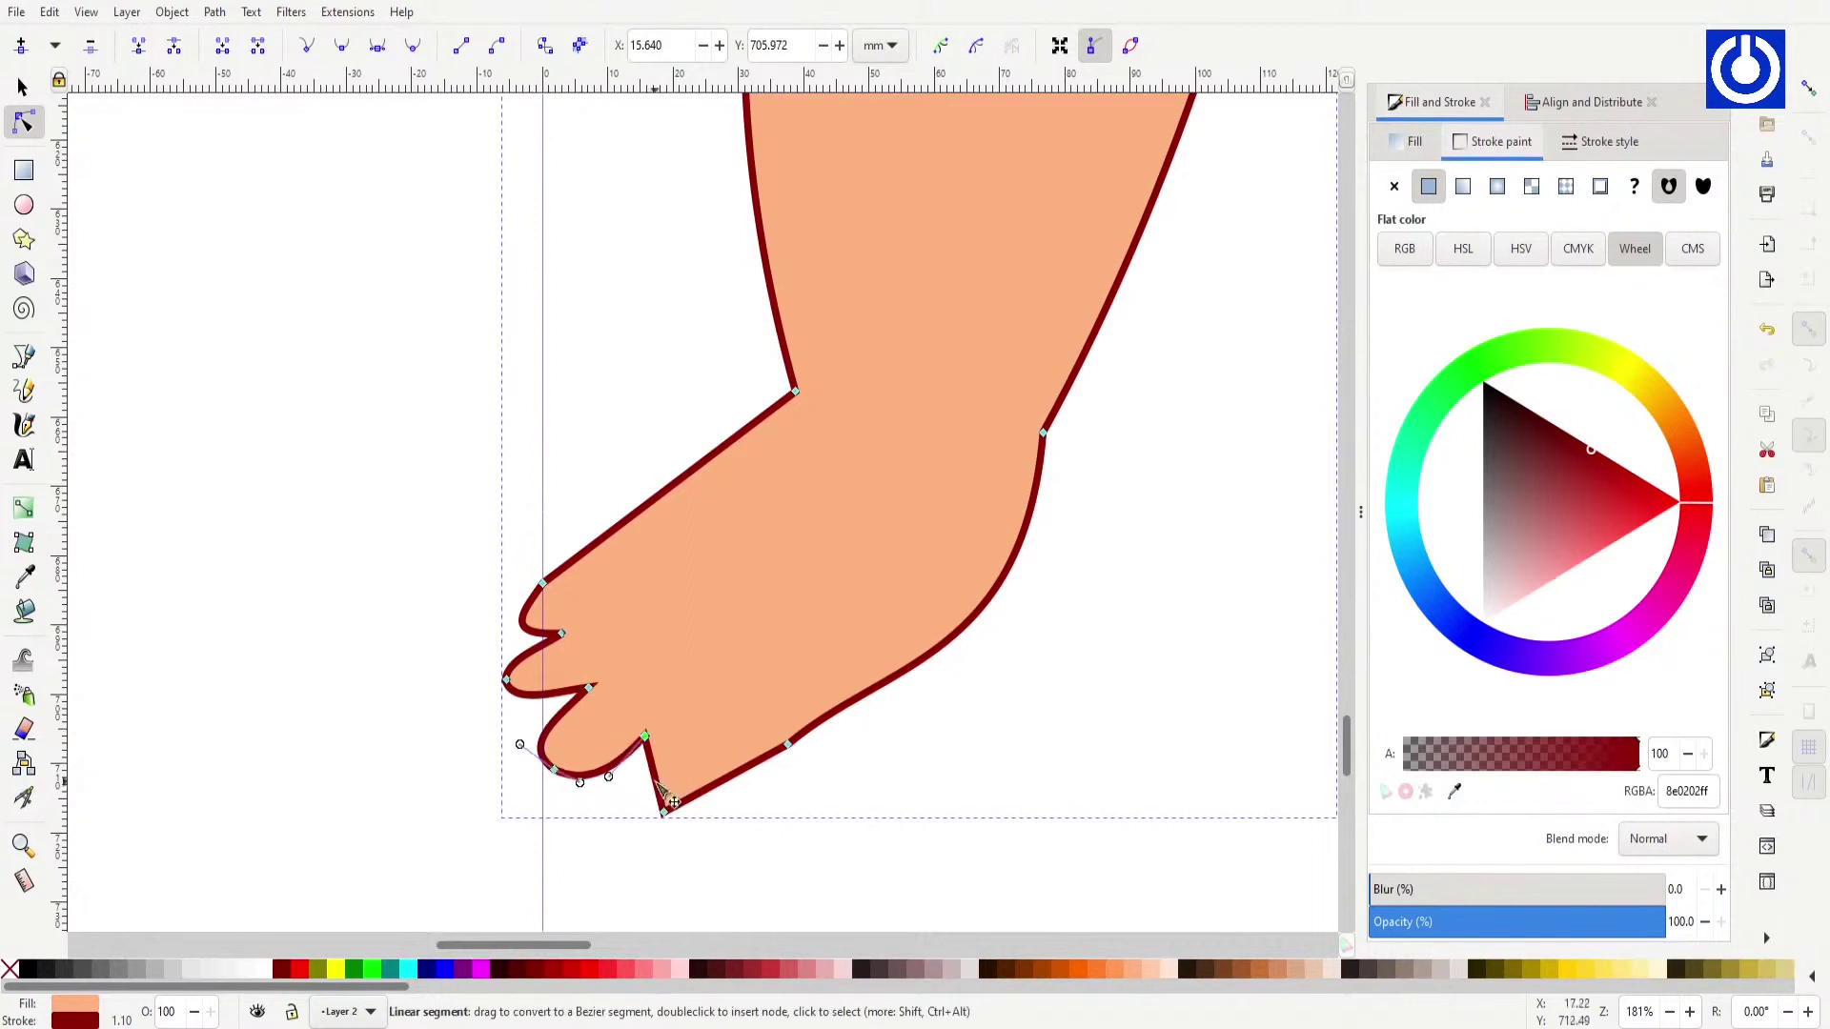
key(minus)
key(minus)
key(minus)
key(z)
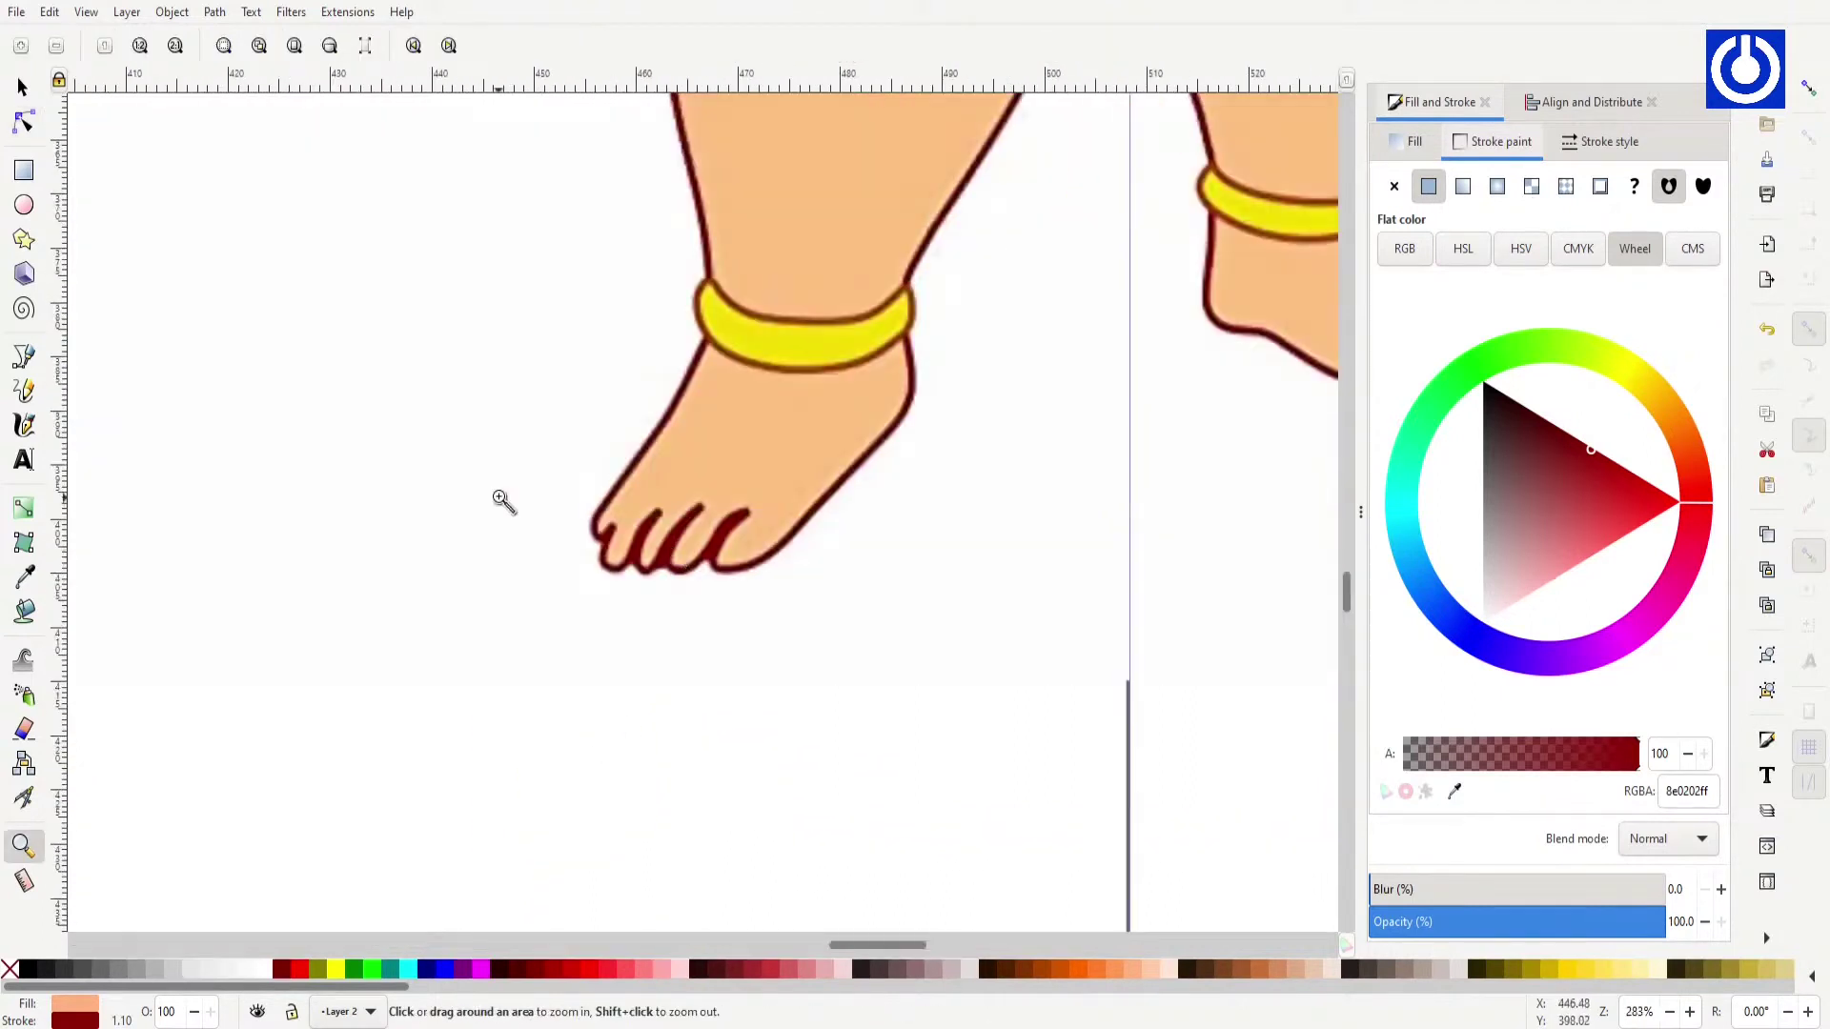
drag(202, 659, 324, 762)
key(n)
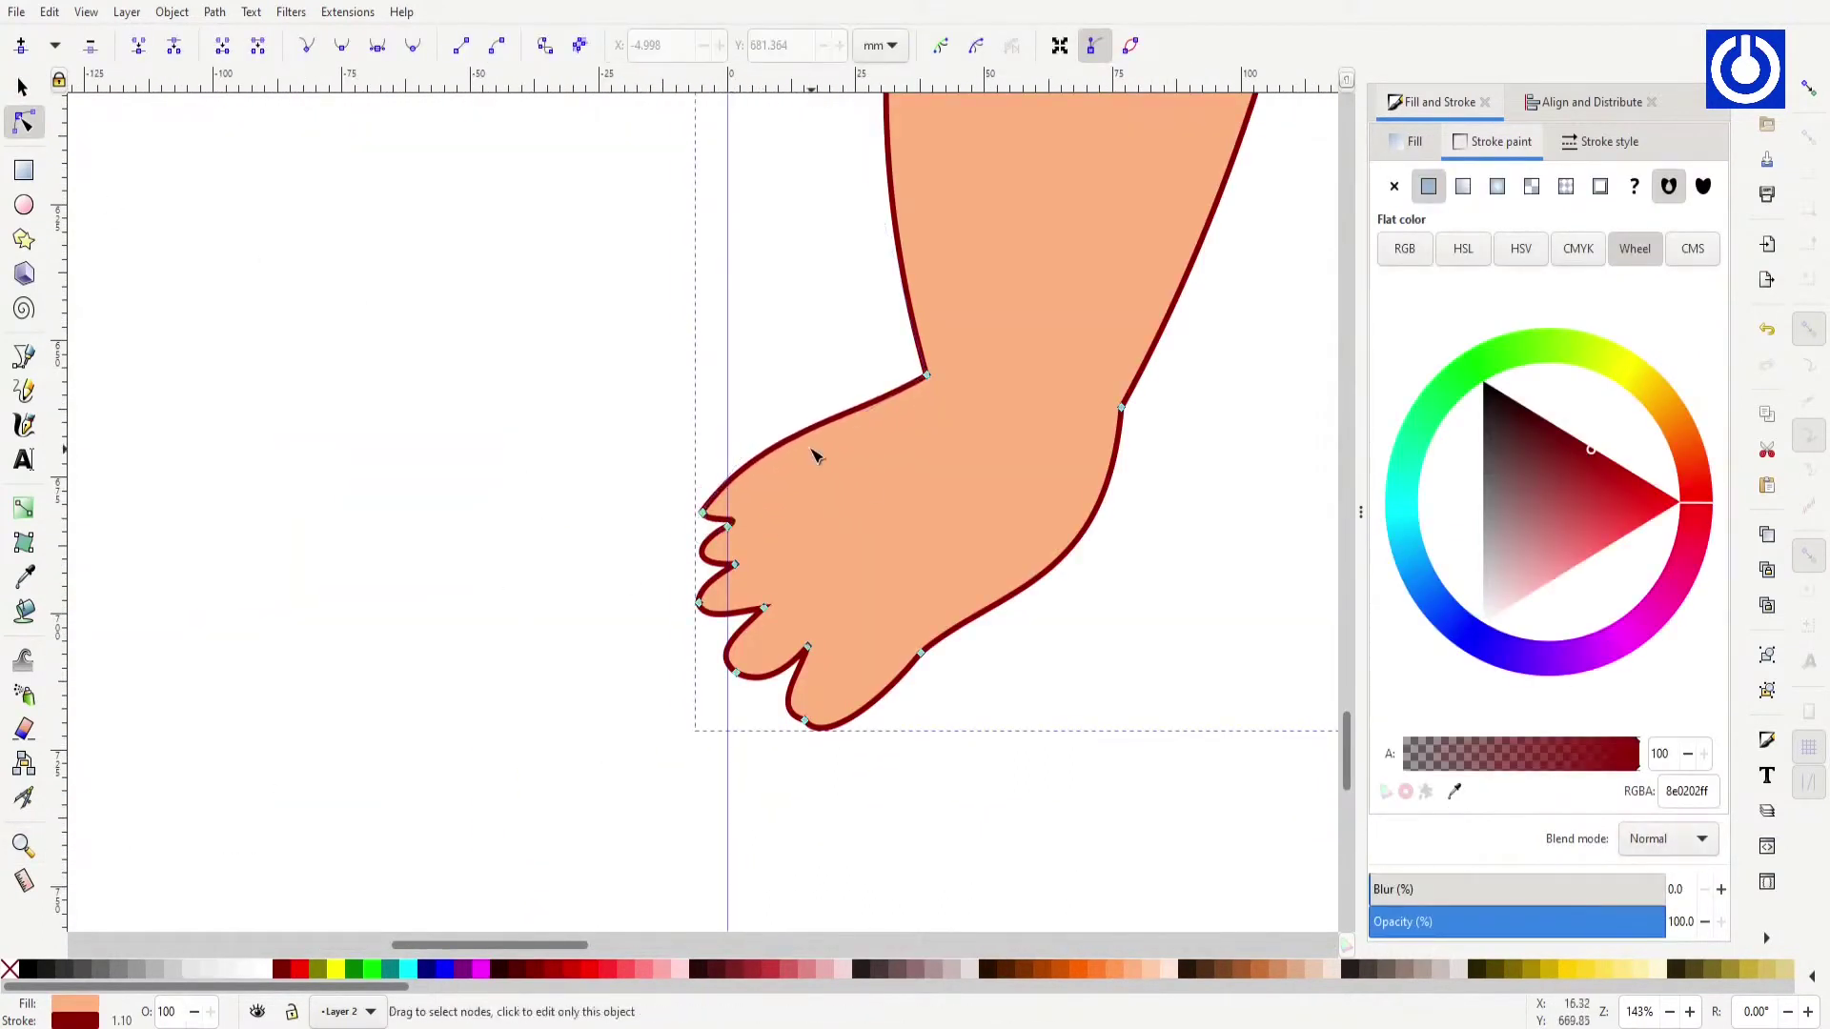
double_click(1108, 495)
Step: Deselect the leg and zoom out to view both characters
click(23, 88)
key(Escape)
key(5)
scroll(1352, 471, up, 2)
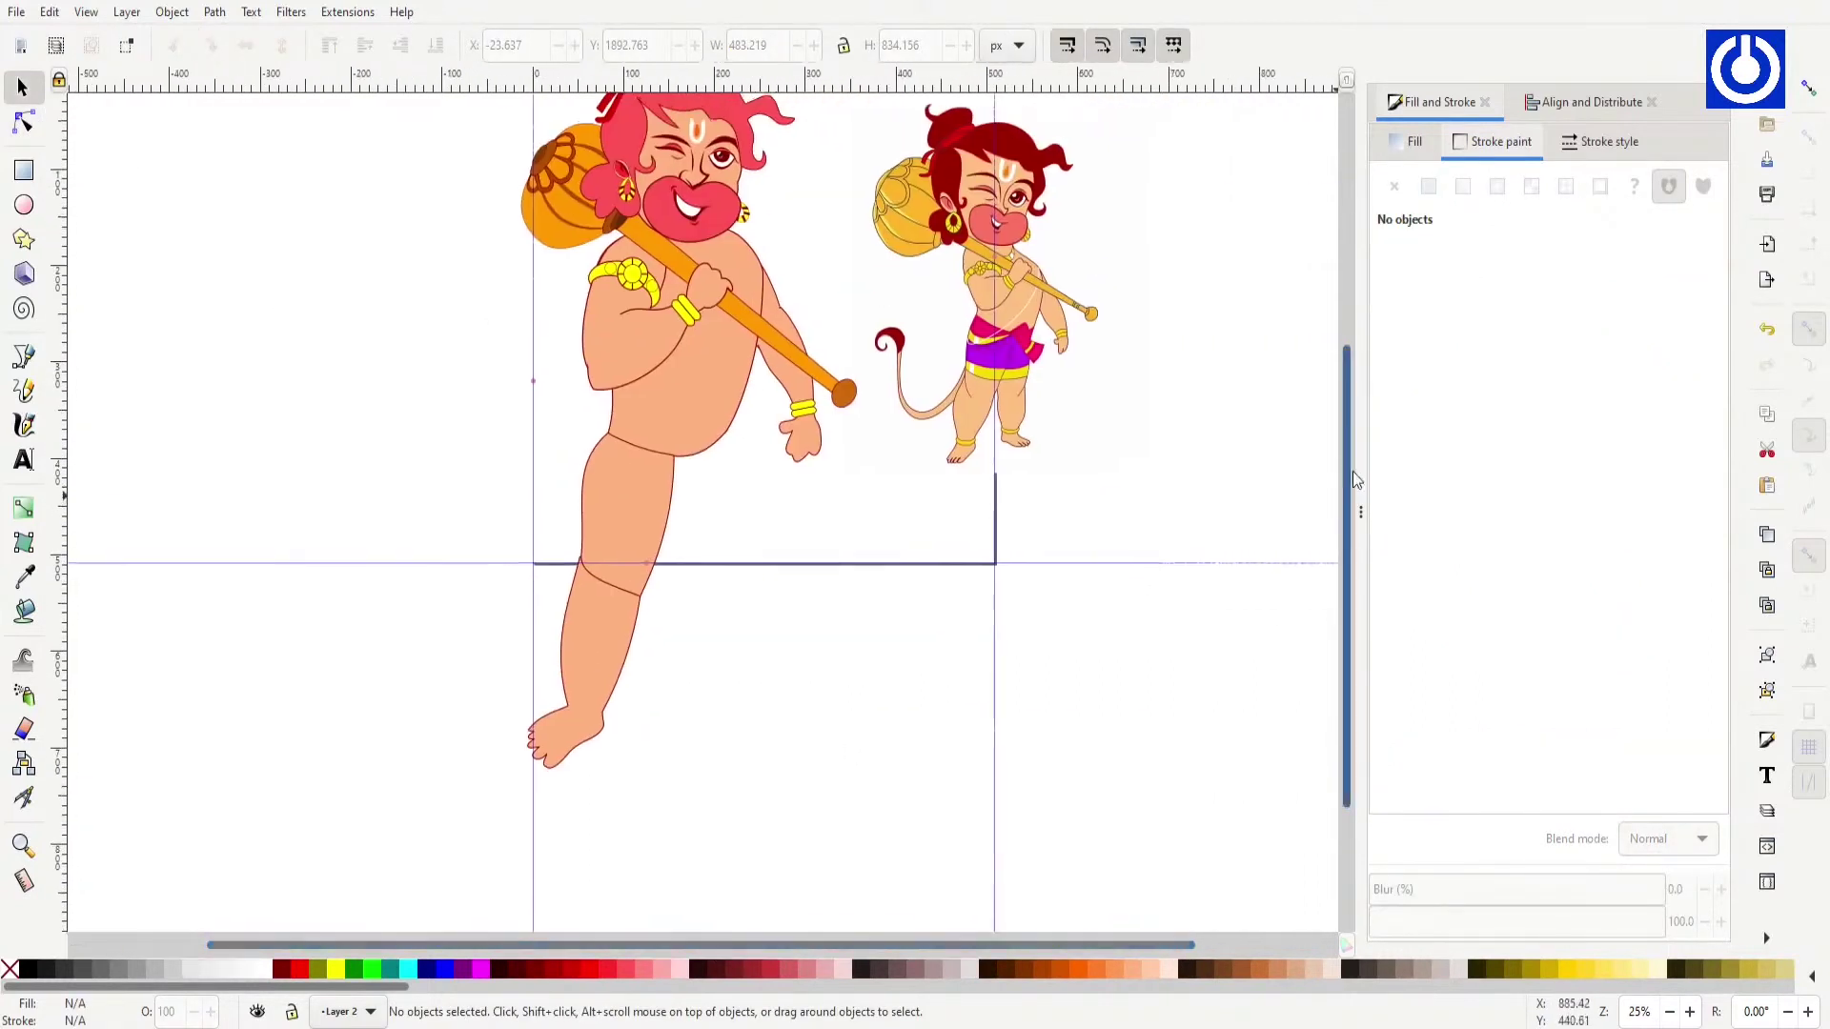
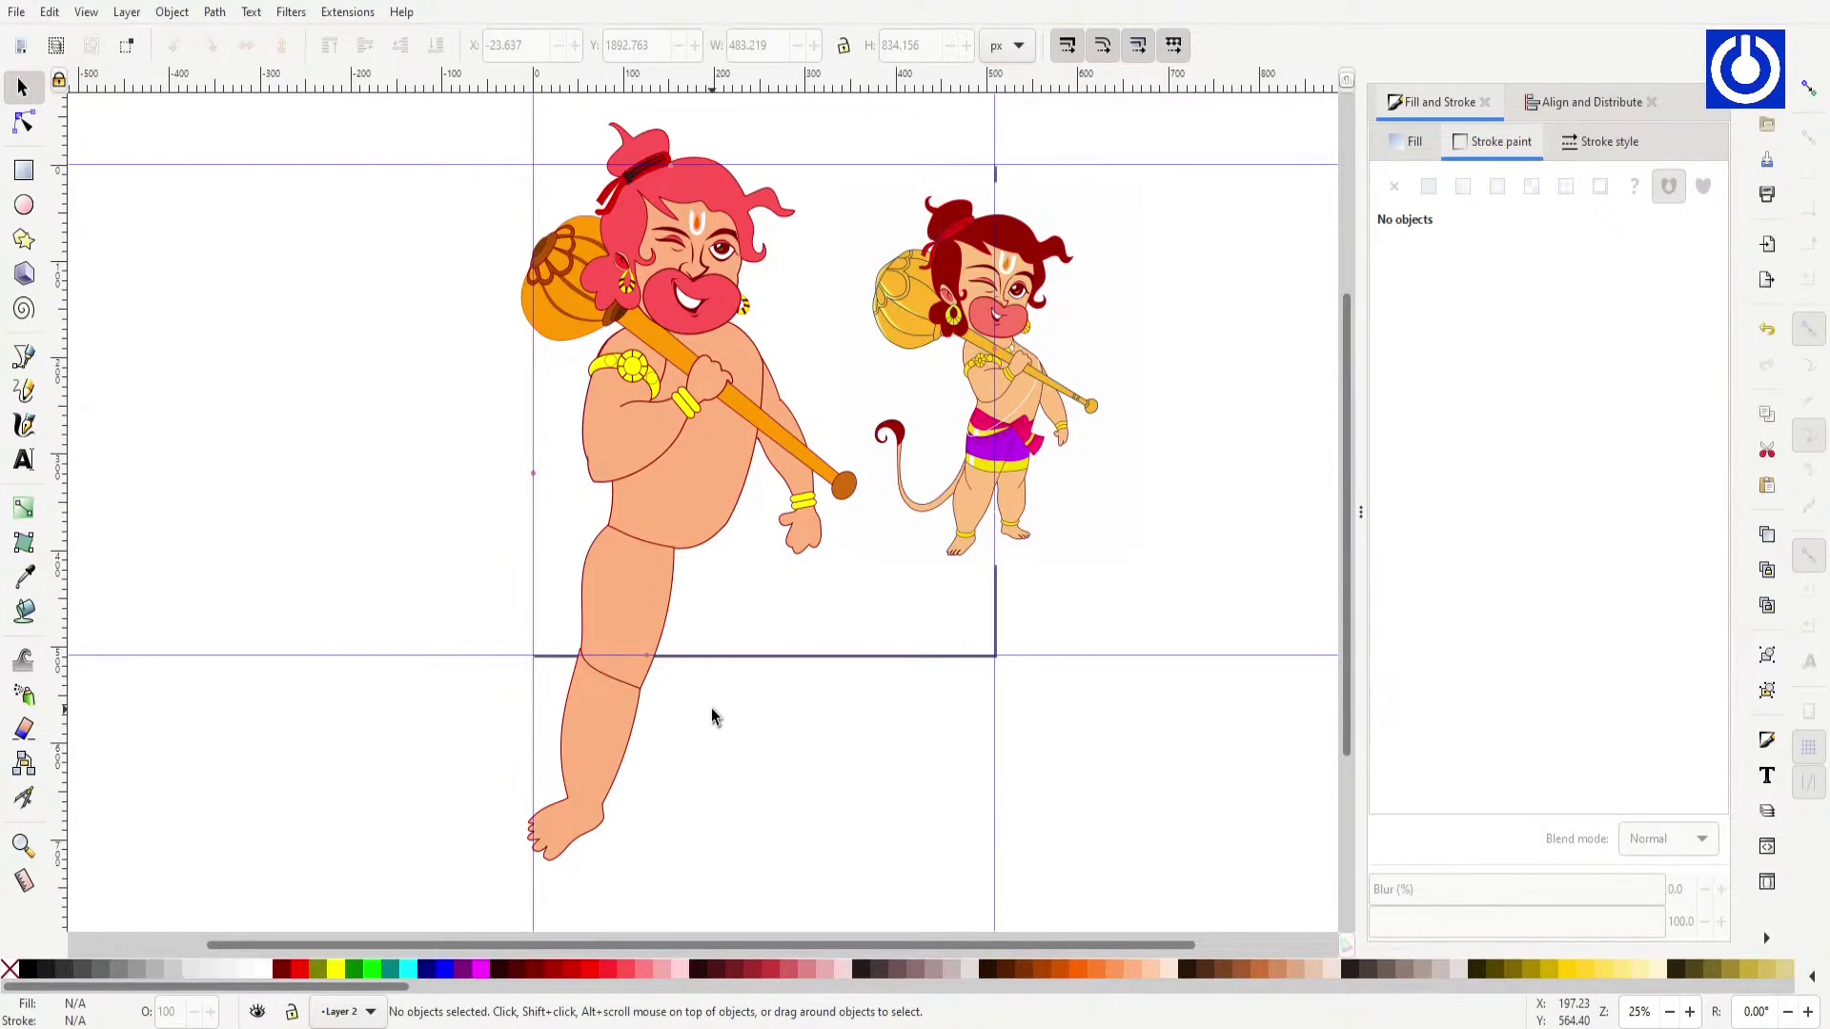
Step: Draw a peach rectangle beside the leg and duplicate it
scroll(711, 707, up, 5)
scroll(360, 520, down, 5)
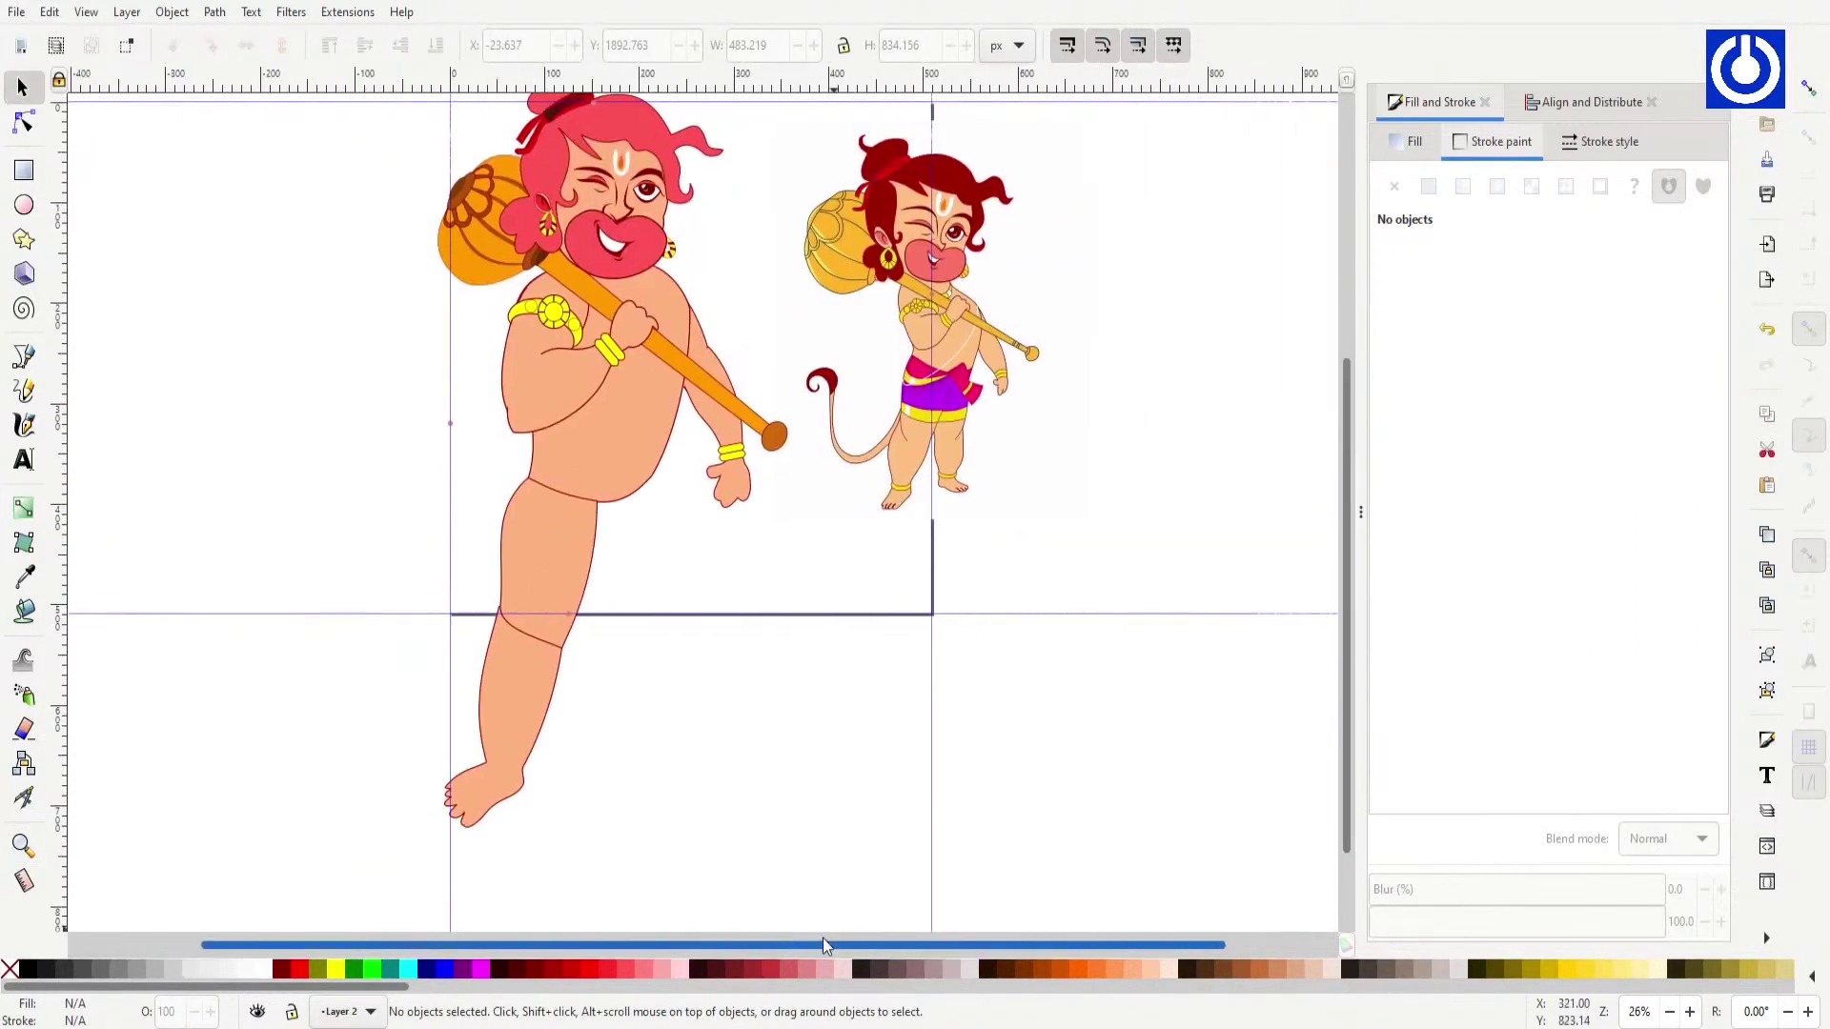
drag(826, 943, 799, 943)
key(r)
drag(381, 546, 497, 642)
key(s)
key(ctrl+c)
key(ctrl+v)
Step: Bend one peach rectangle into a long curving tail with angled corners and smooth curves
key(n)
mouse_move(381, 546)
mouse_down()
mouse_move(451, 617)
mouse_move(340, 534)
mouse_up()
drag(496, 642, 490, 678)
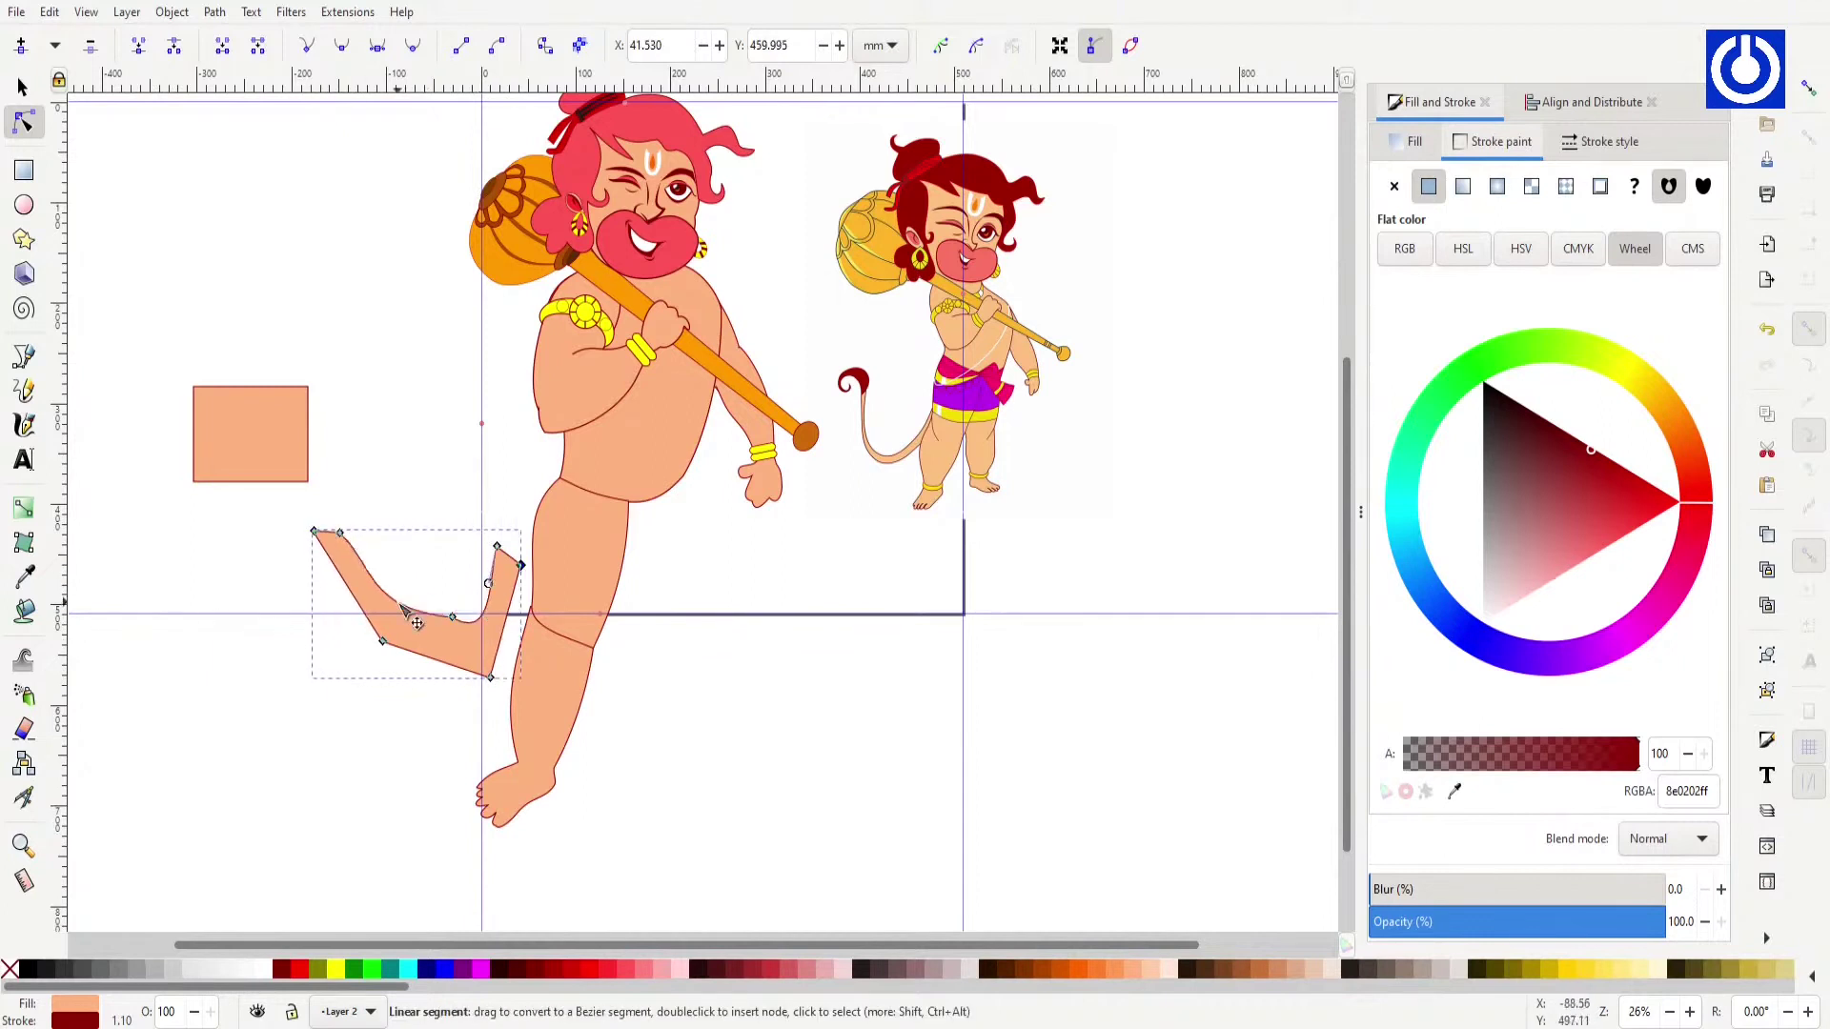
drag(402, 606, 433, 627)
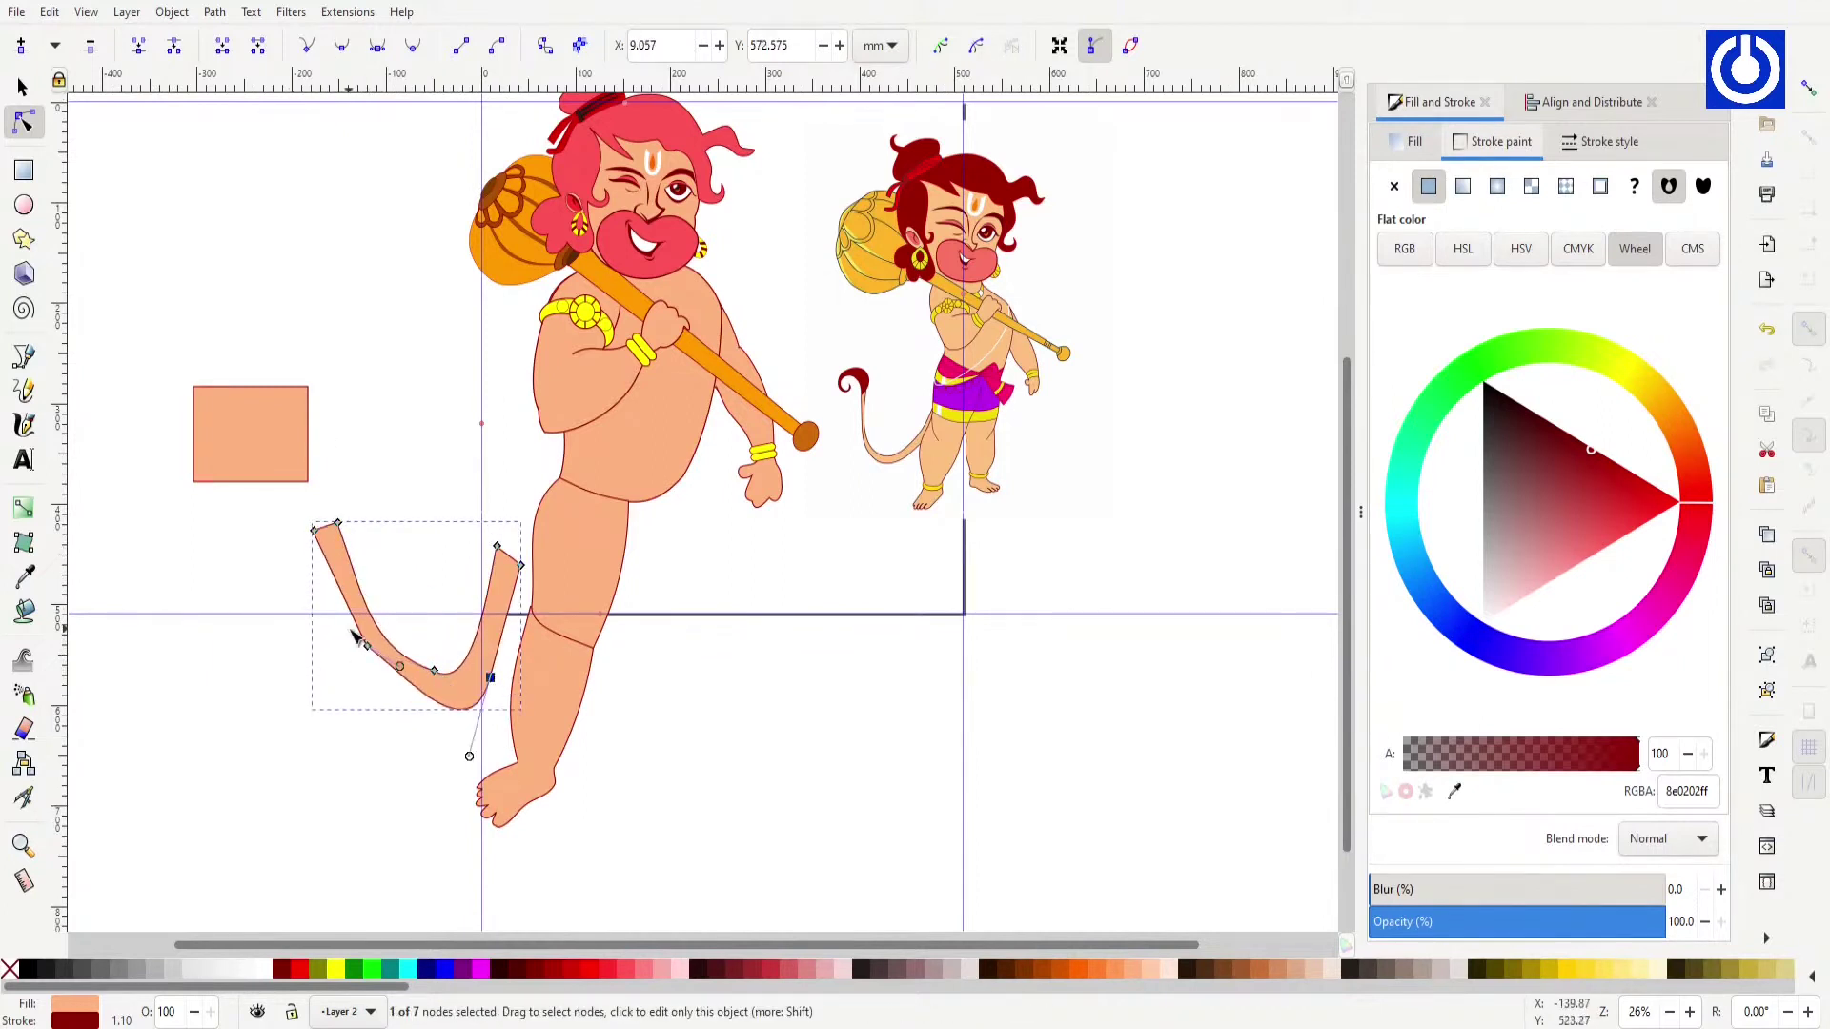
drag(355, 573, 355, 617)
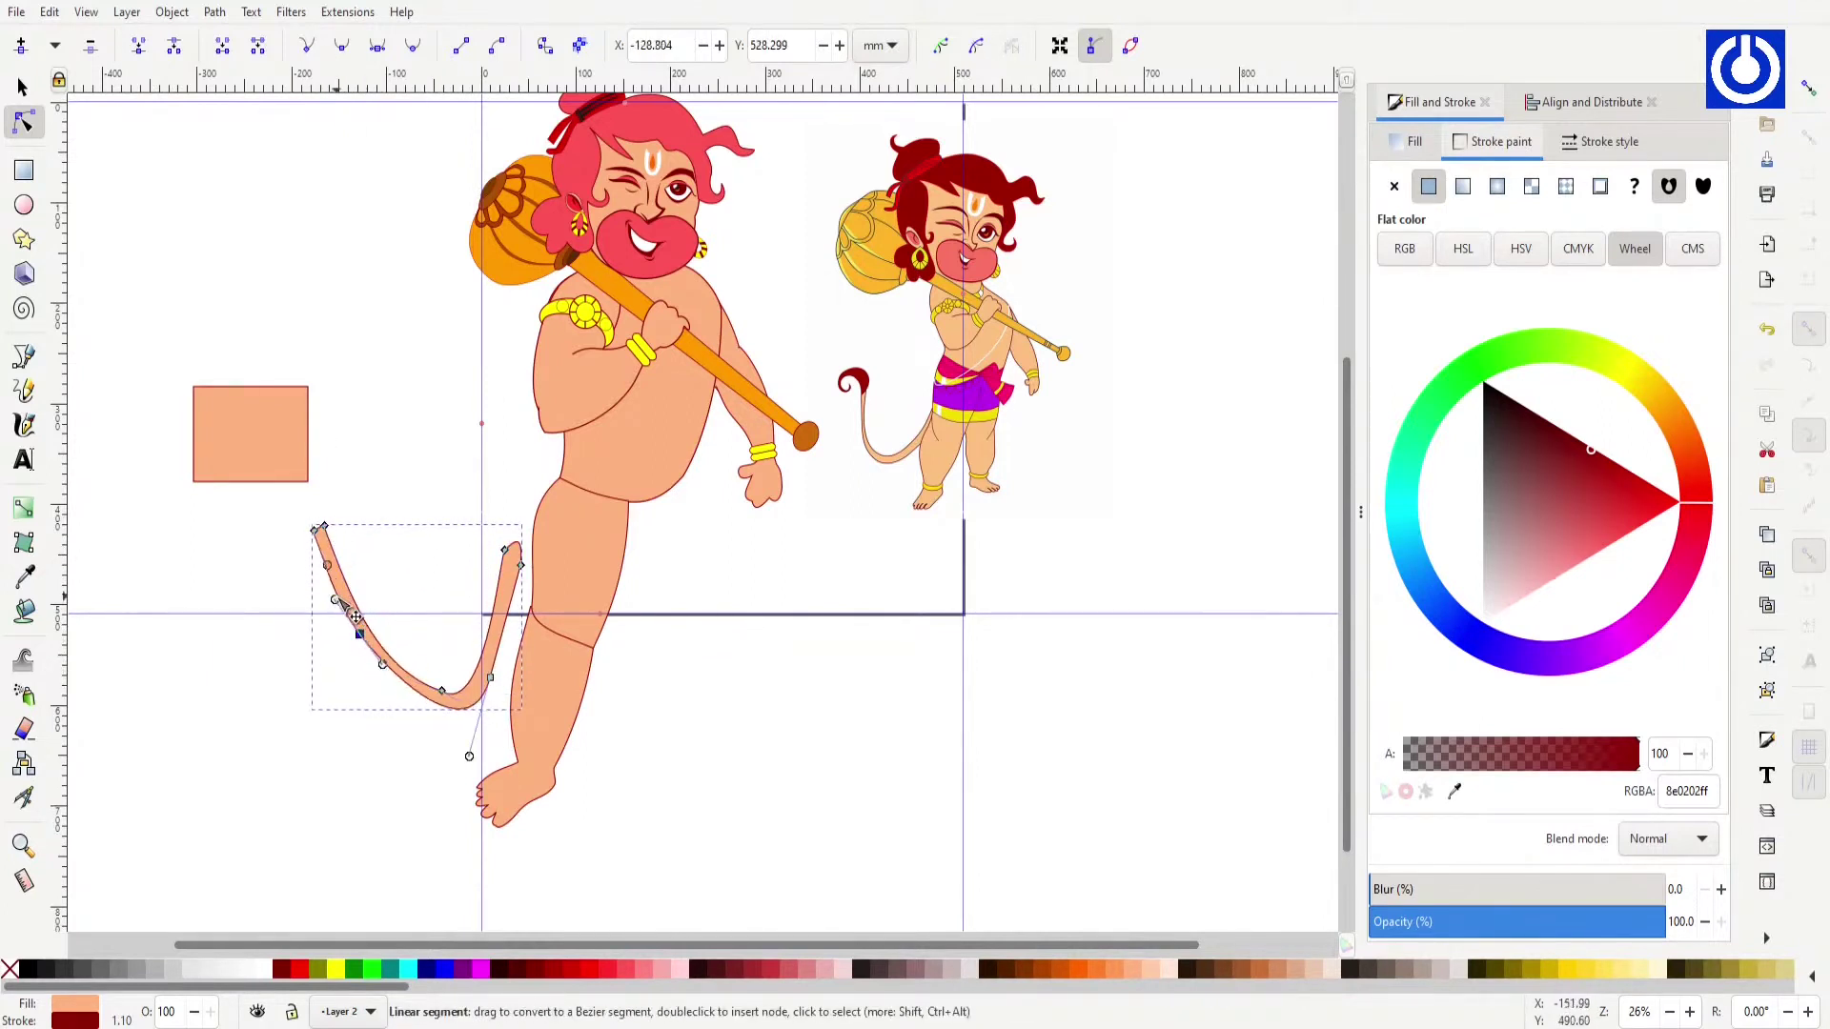
click(318, 470)
Step: Reshape the second rectangle into a tall curled hook for the tail tip
click(200, 475)
drag(193, 481, 256, 420)
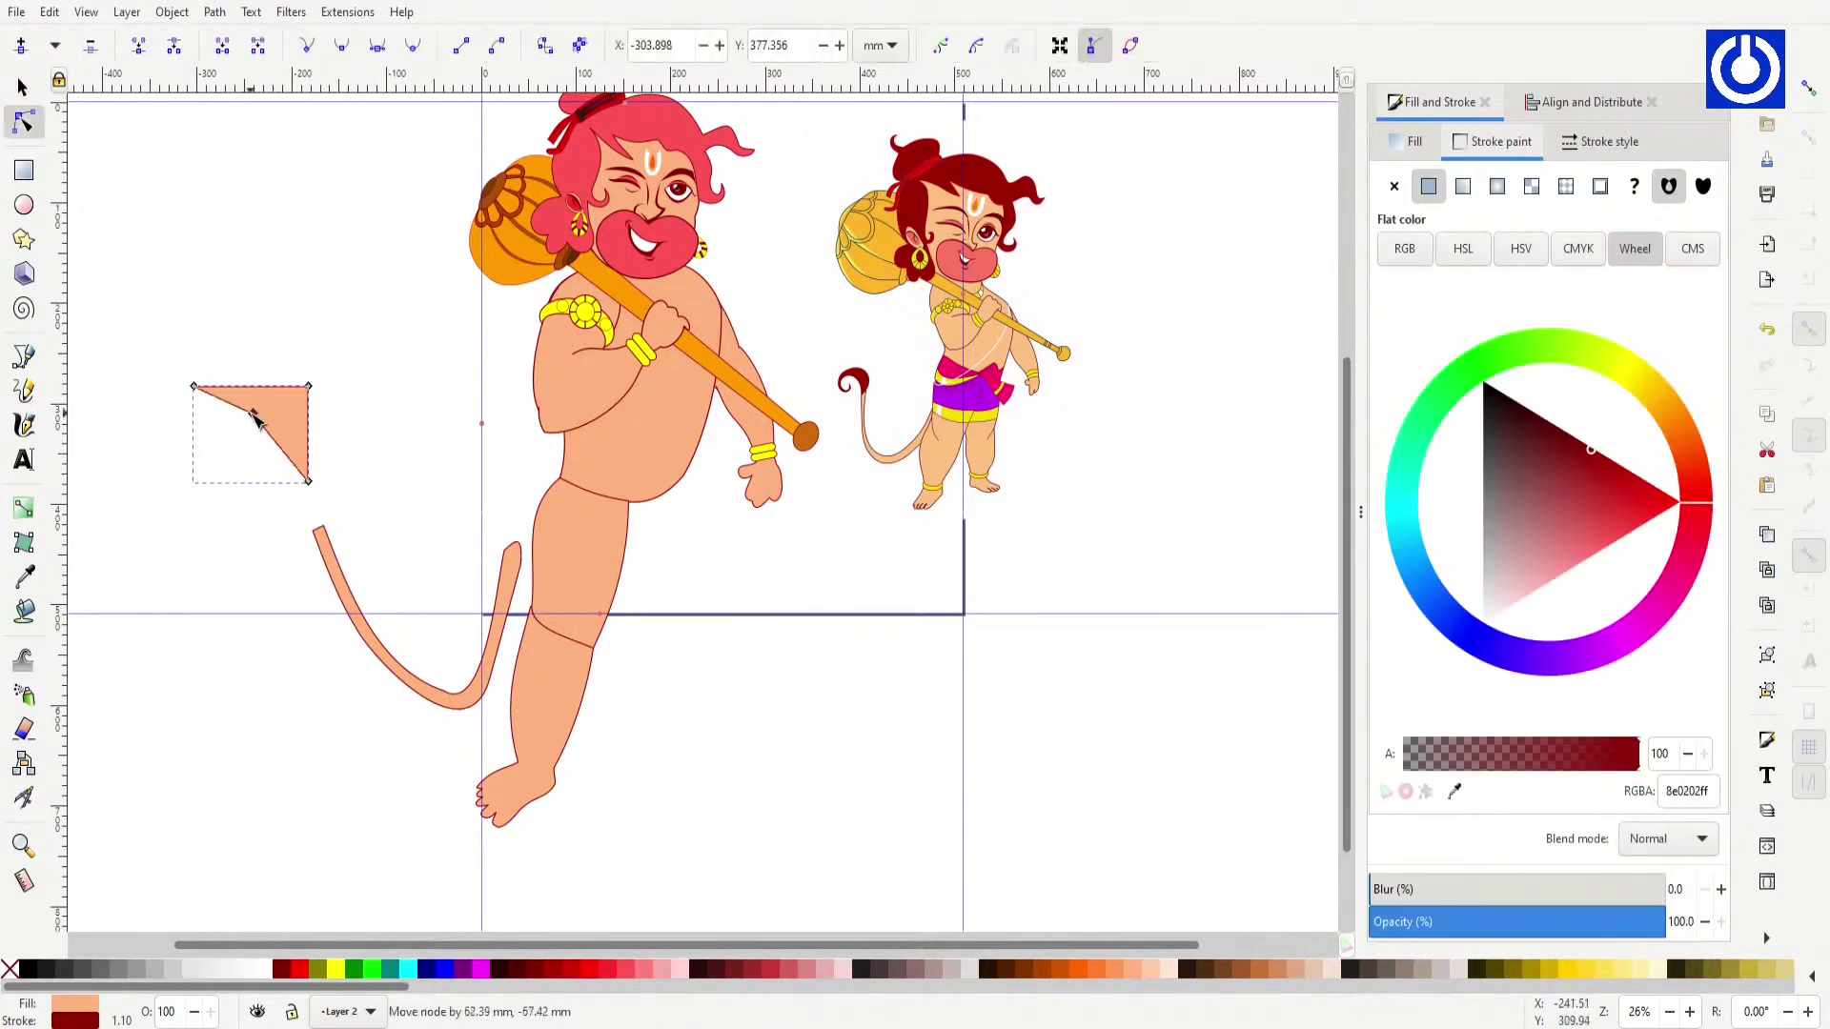
key(F3)
drag(85, 315, 429, 534)
key(F2)
drag(632, 605, 514, 515)
drag(629, 351, 591, 286)
click(550, 625)
mouse_move(550, 625)
mouse_down()
mouse_move(601, 636)
mouse_move(506, 646)
mouse_move(524, 494)
mouse_move(785, 544)
mouse_up()
Step: Refine the red hook's nodes to tighten its curl and outer curves
key(F3)
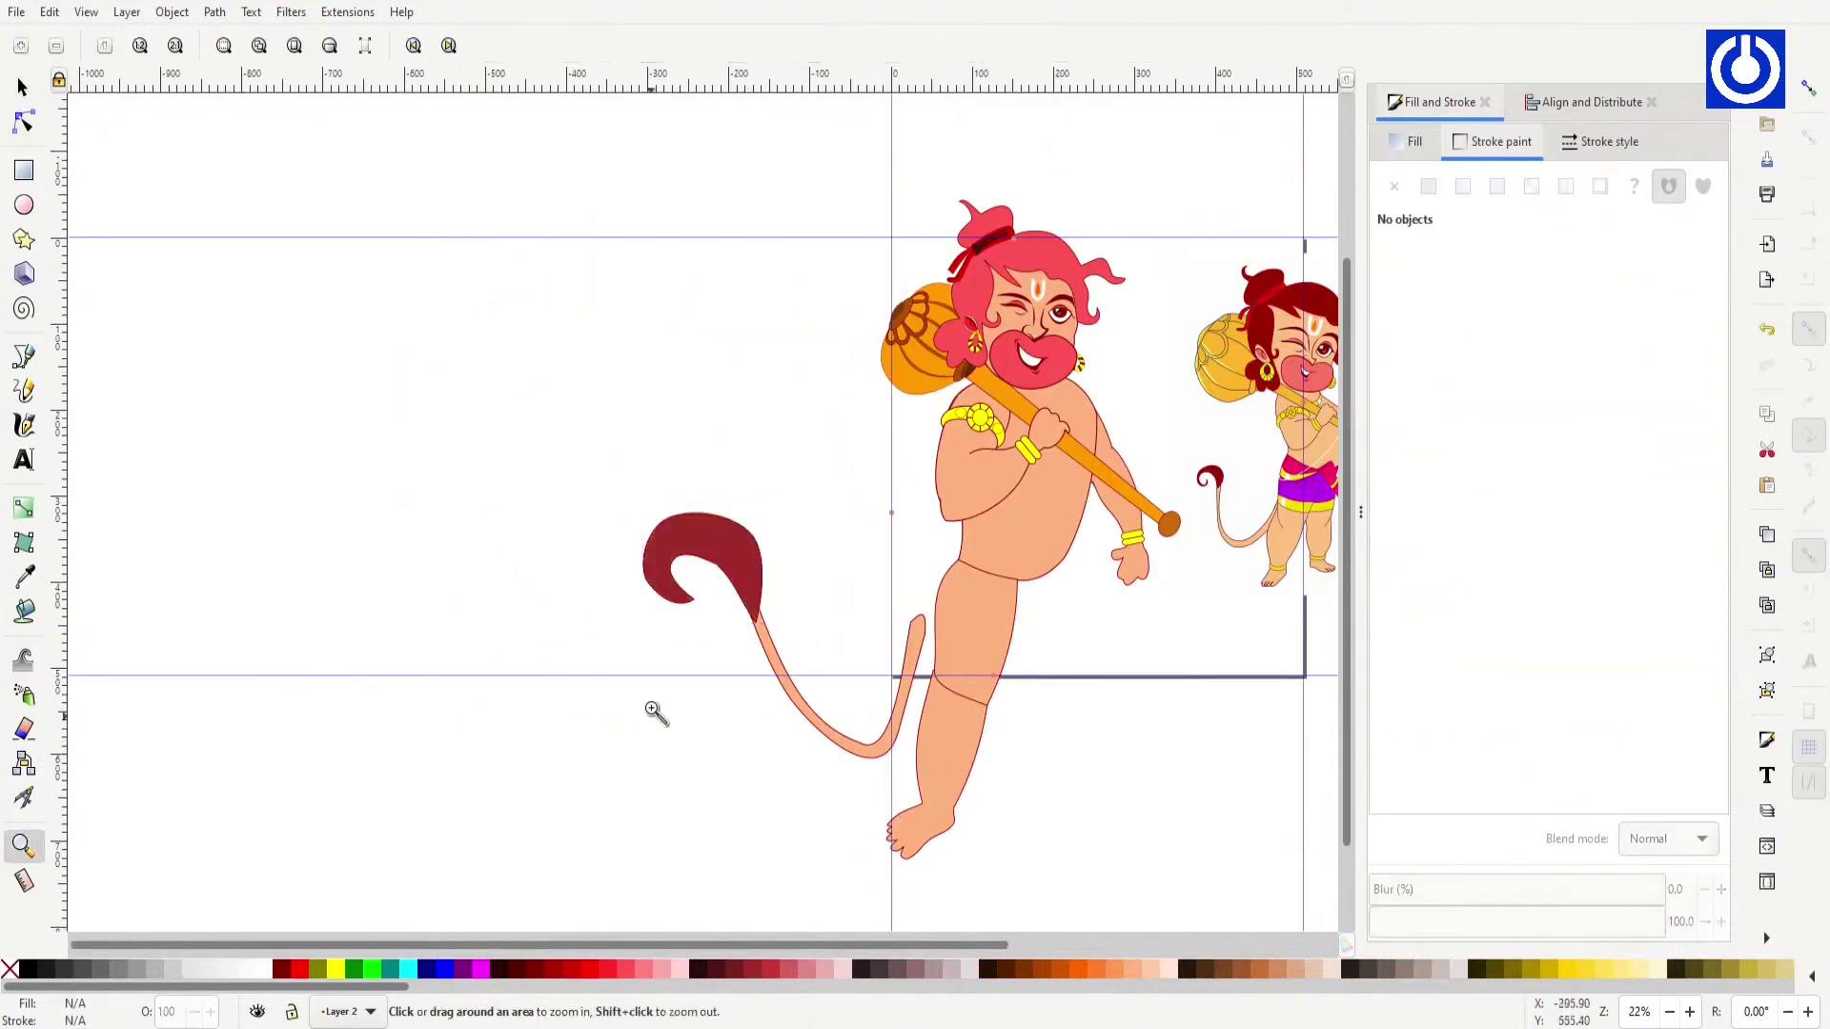
drag(476, 400, 1015, 753)
key(F2)
drag(556, 417, 560, 413)
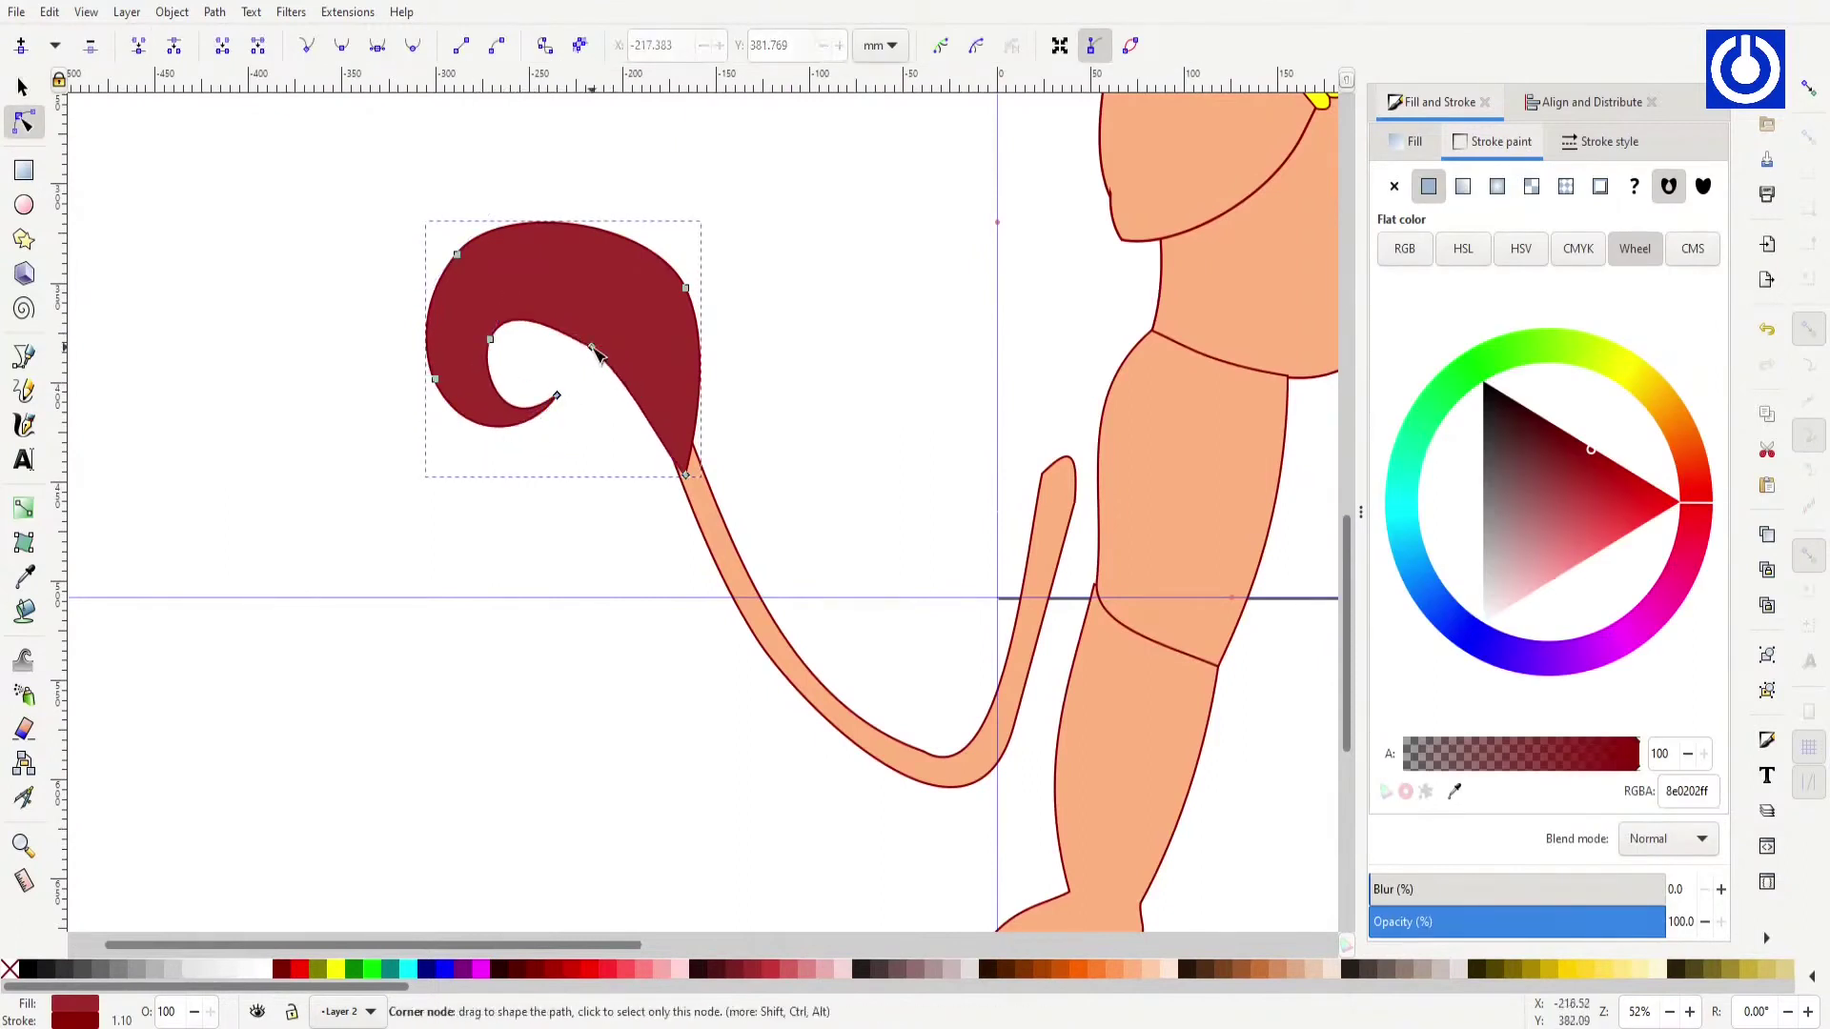
drag(502, 201, 484, 181)
drag(437, 386, 434, 402)
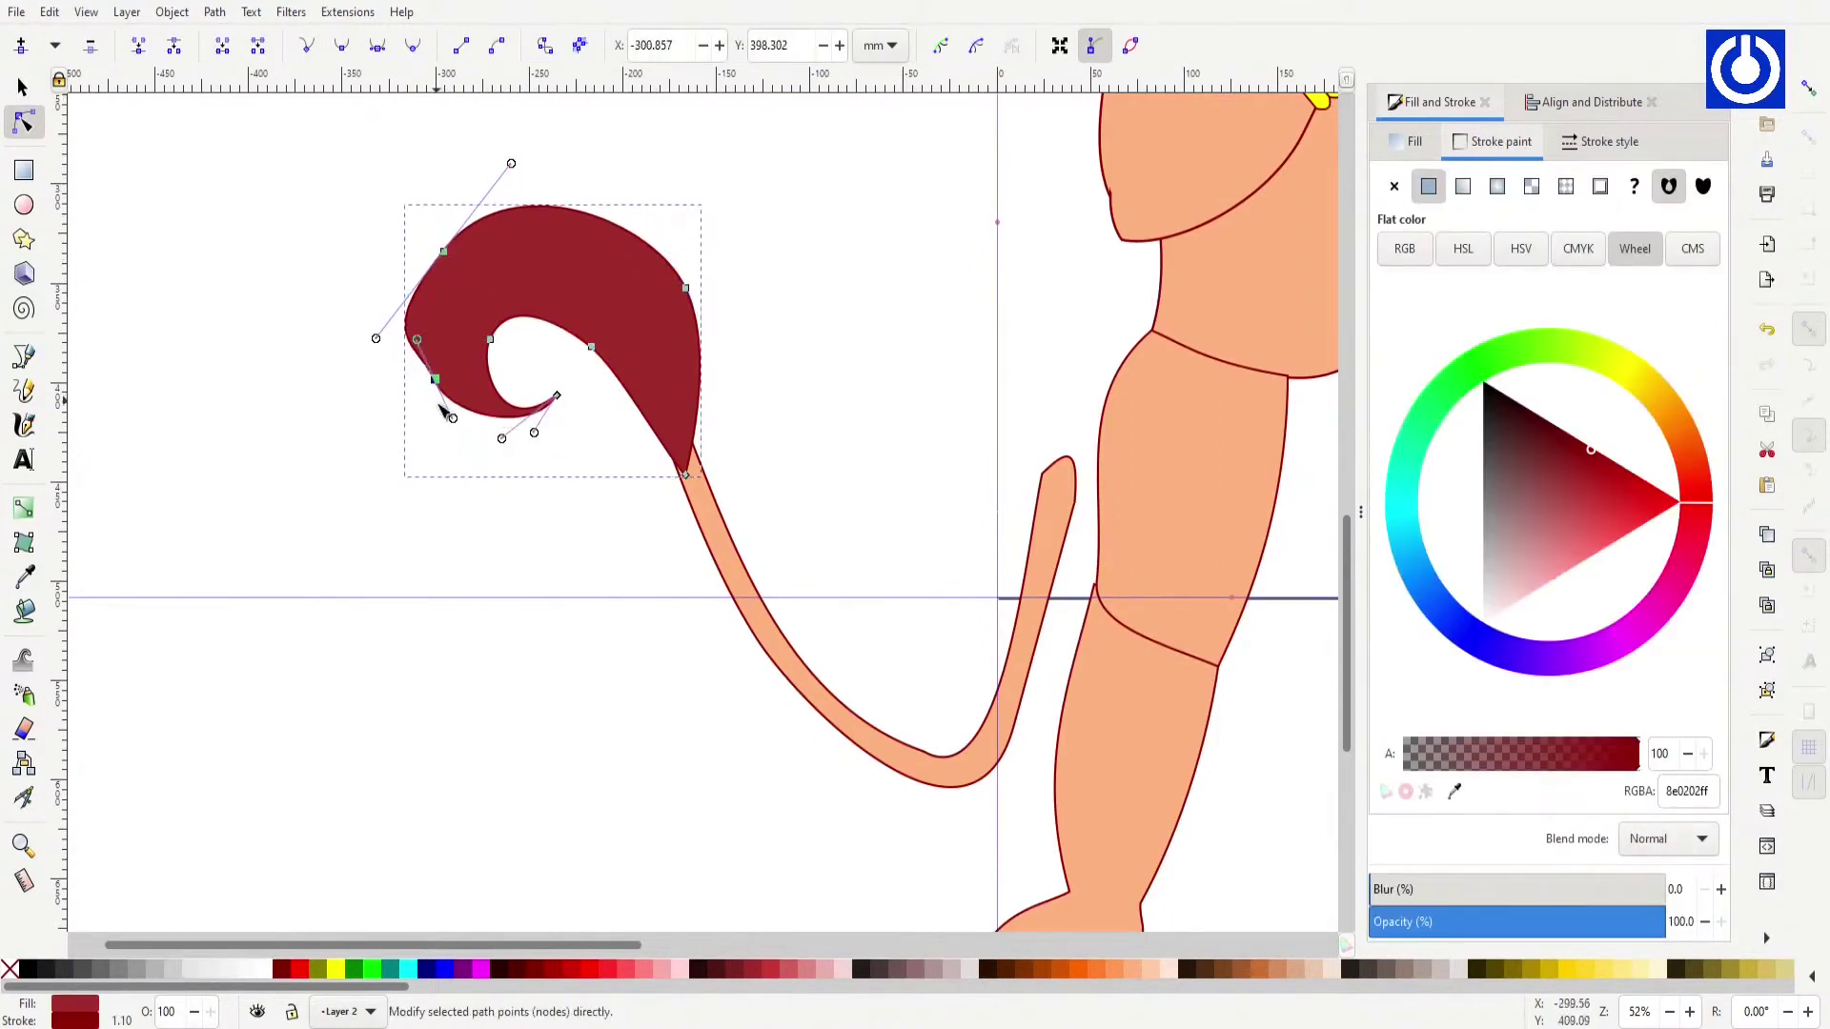
key(Escape)
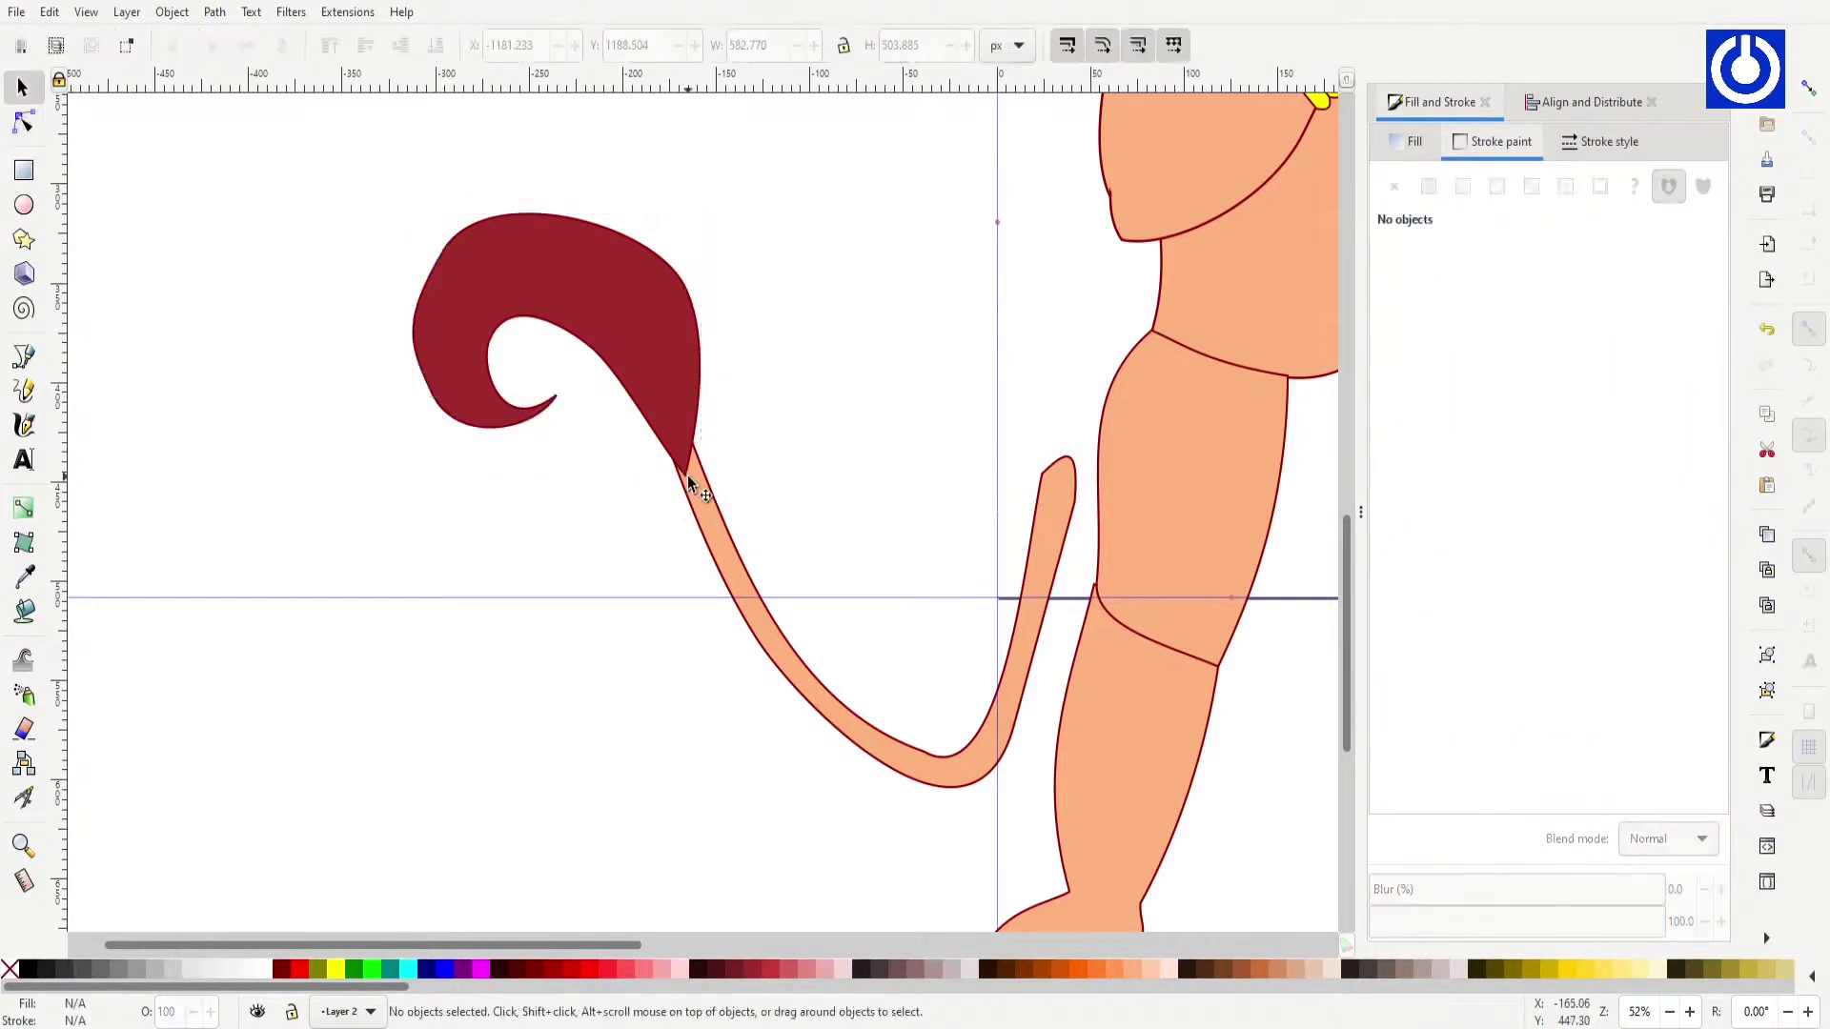
Step: Reshape the peach tail's curve, especially at its bottom
click(896, 734)
mouse_move(933, 778)
mouse_down()
mouse_move(871, 835)
mouse_move(890, 898)
mouse_up()
key(s)
drag(716, 486, 789, 386)
Step: Group the tail with its red tip and scale the group down beside the leg
key(minus)
key(minus)
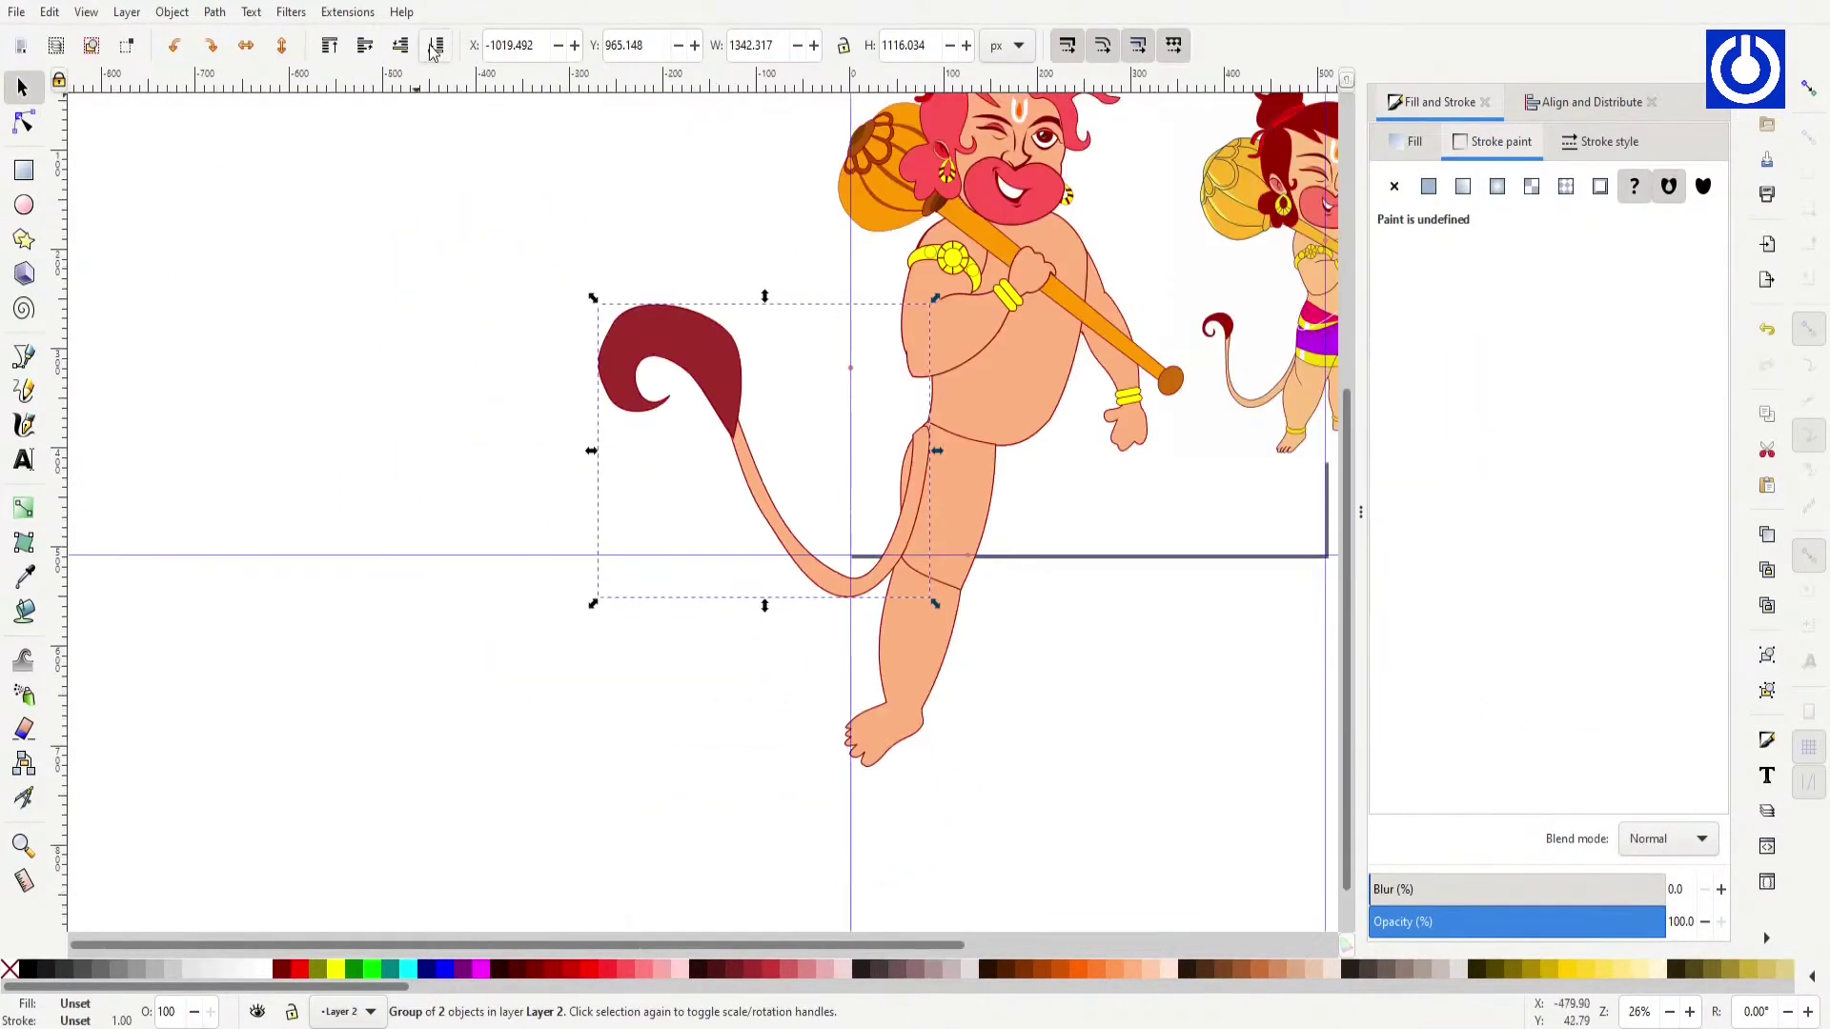
scroll(667, 477, right, 2)
click(562, 448)
mouse_move(522, 500)
mouse_down()
mouse_move(494, 507)
mouse_move(534, 416)
mouse_up()
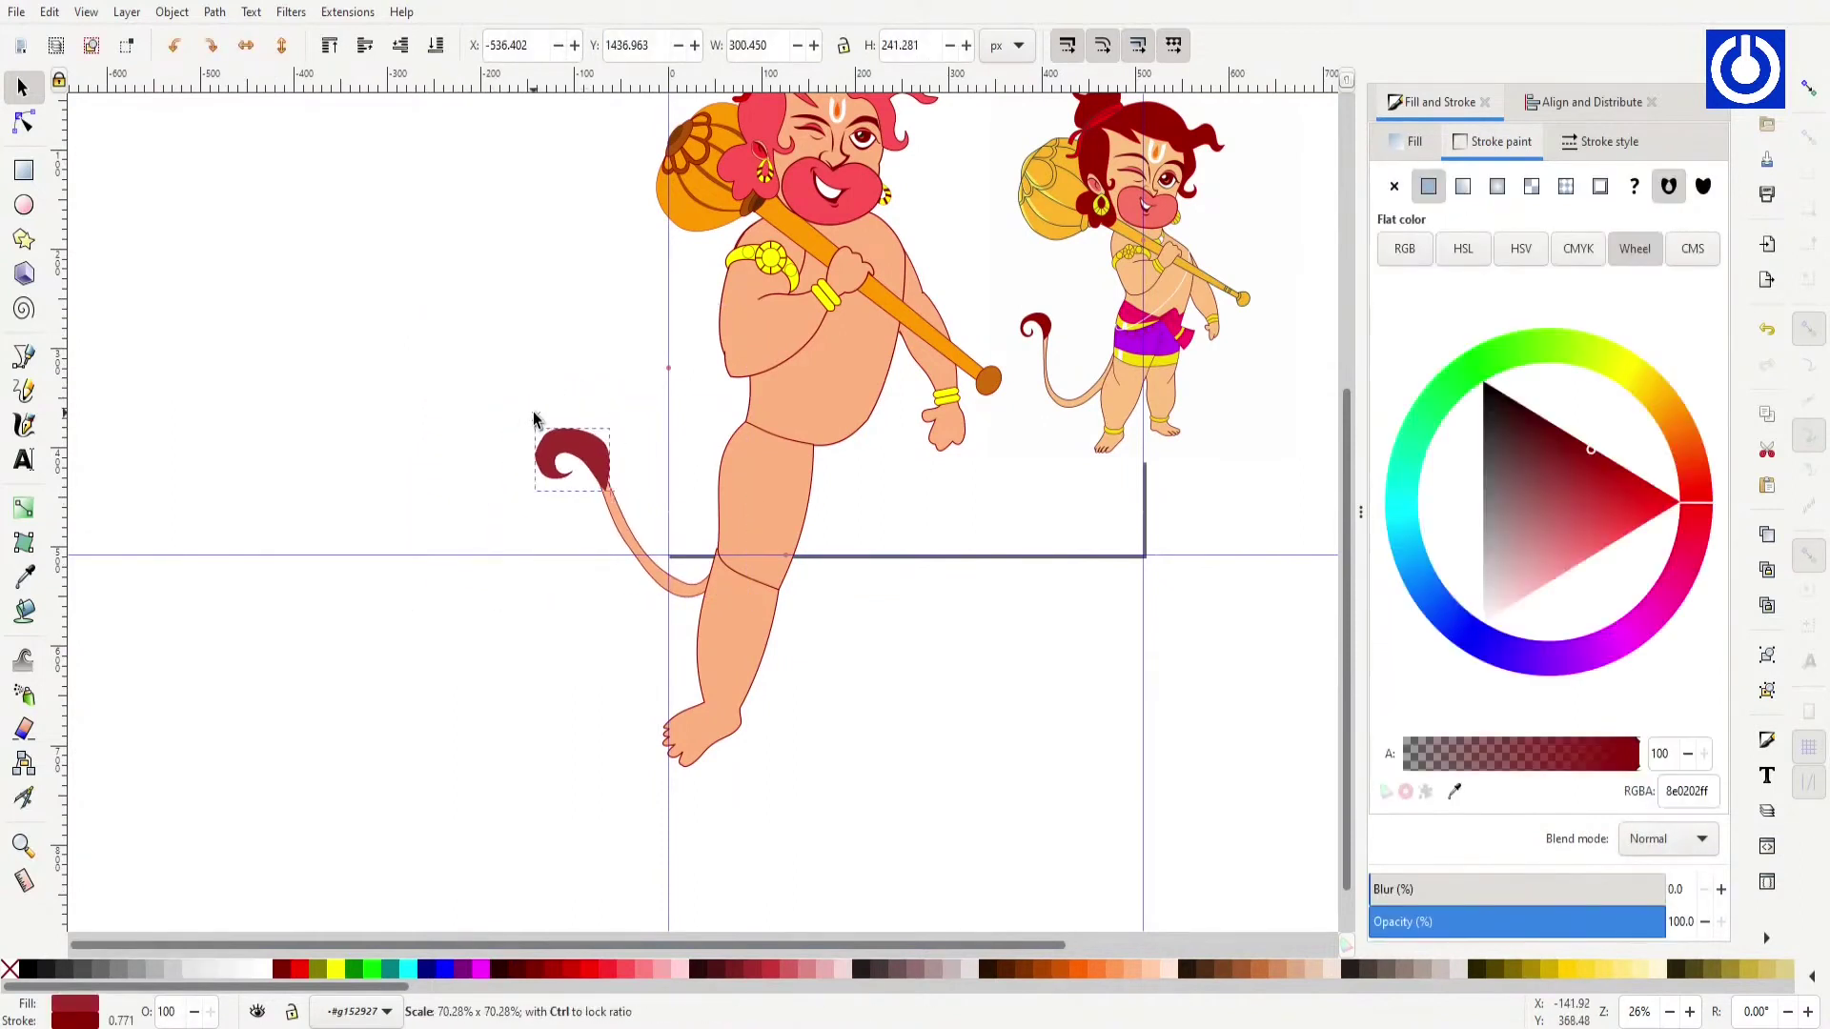
click(621, 620)
Step: Draw a thin band rectangle near the legs
key(5)
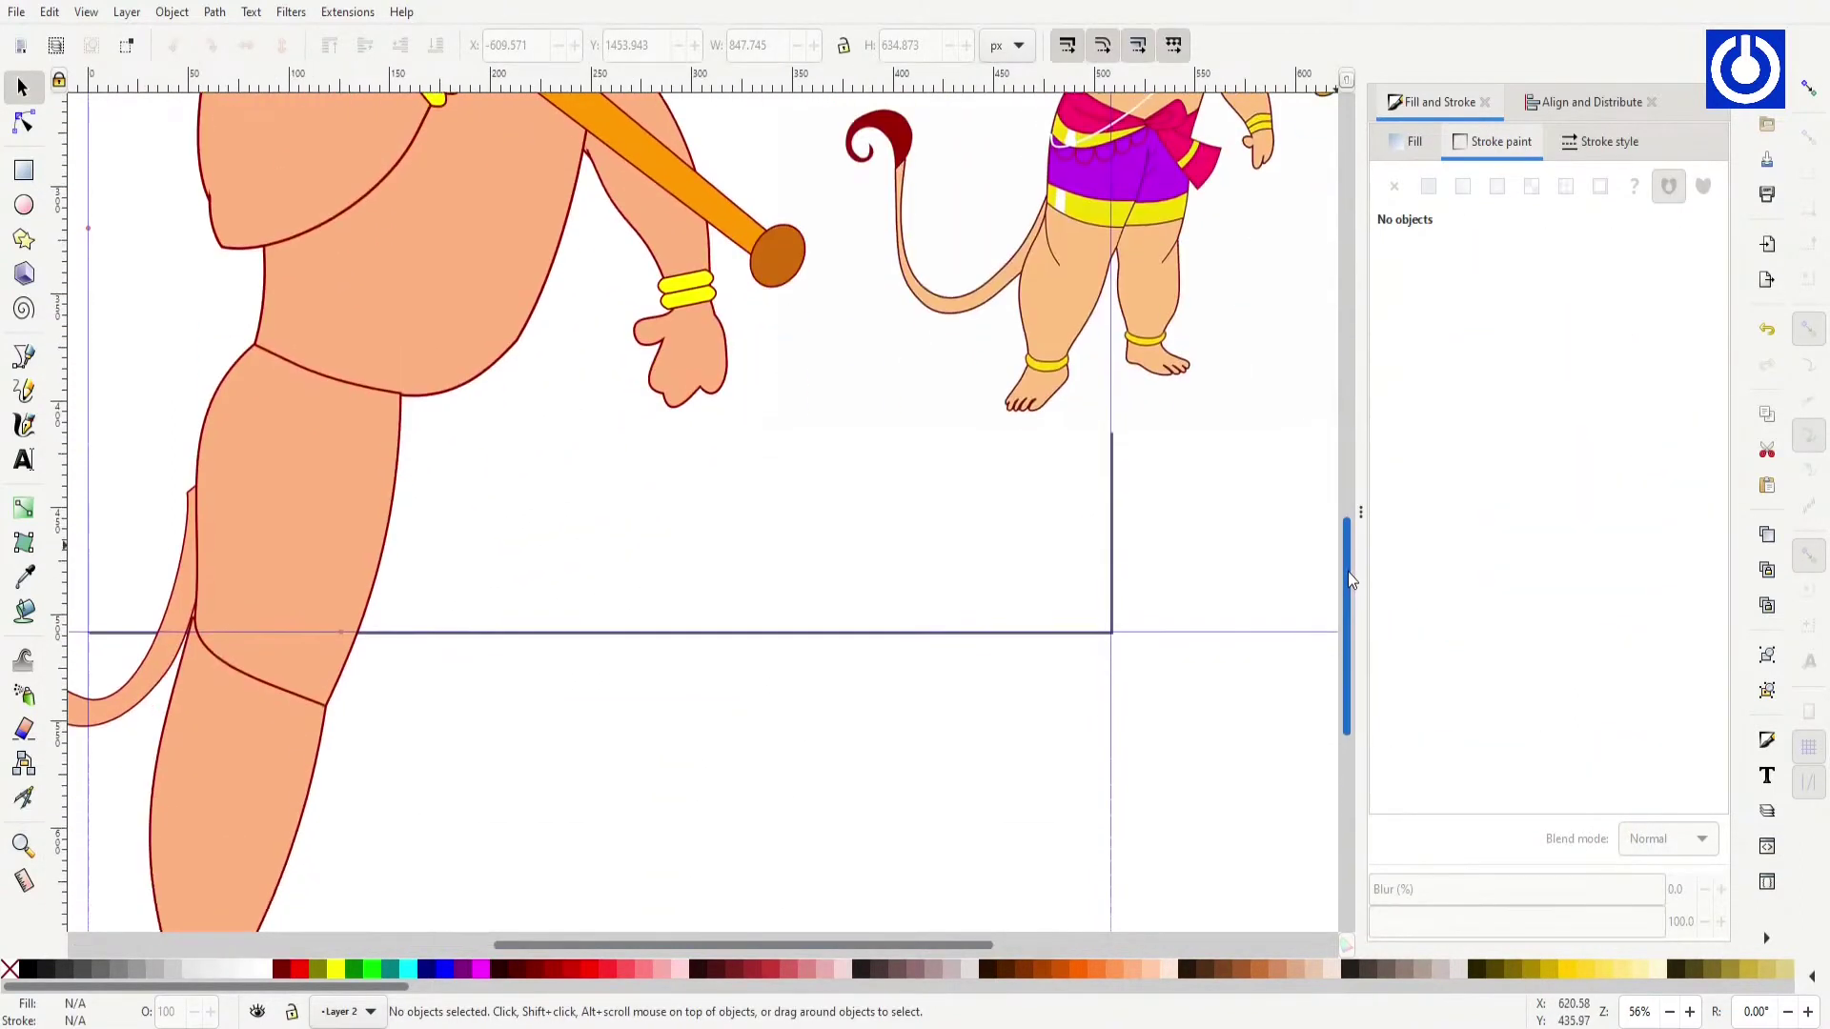
key(minus)
key(r)
mouse_move(450, 757)
mouse_down()
mouse_move(605, 797)
mouse_move(357, 762)
mouse_up()
key(n)
key(s)
click(490, 793)
Step: Move the band onto the ankle, bend it to wrap around, and color it yellow
scroll(490, 793, up, 5)
drag(523, 609, 505, 603)
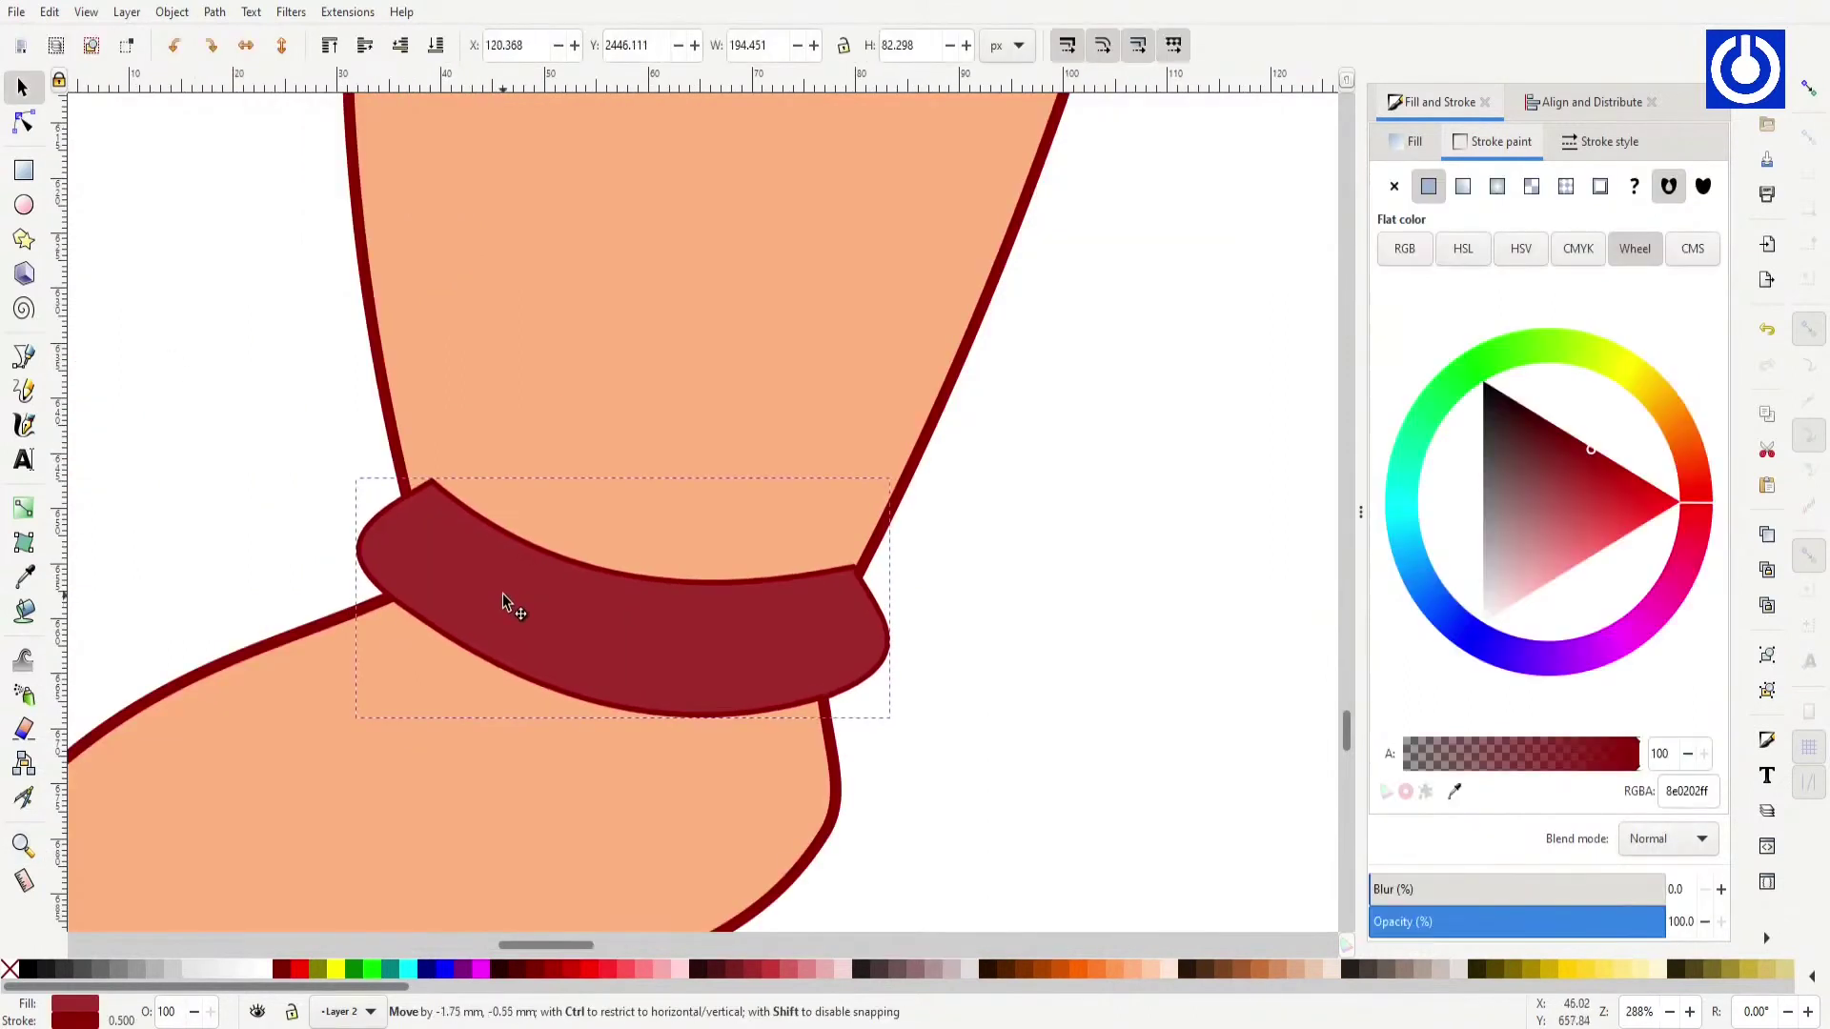
key(n)
drag(890, 637, 931, 654)
click(335, 969)
key(s)
Step: Zoom out to view the whole leg and select the thigh shape
key(Escape)
key(5)
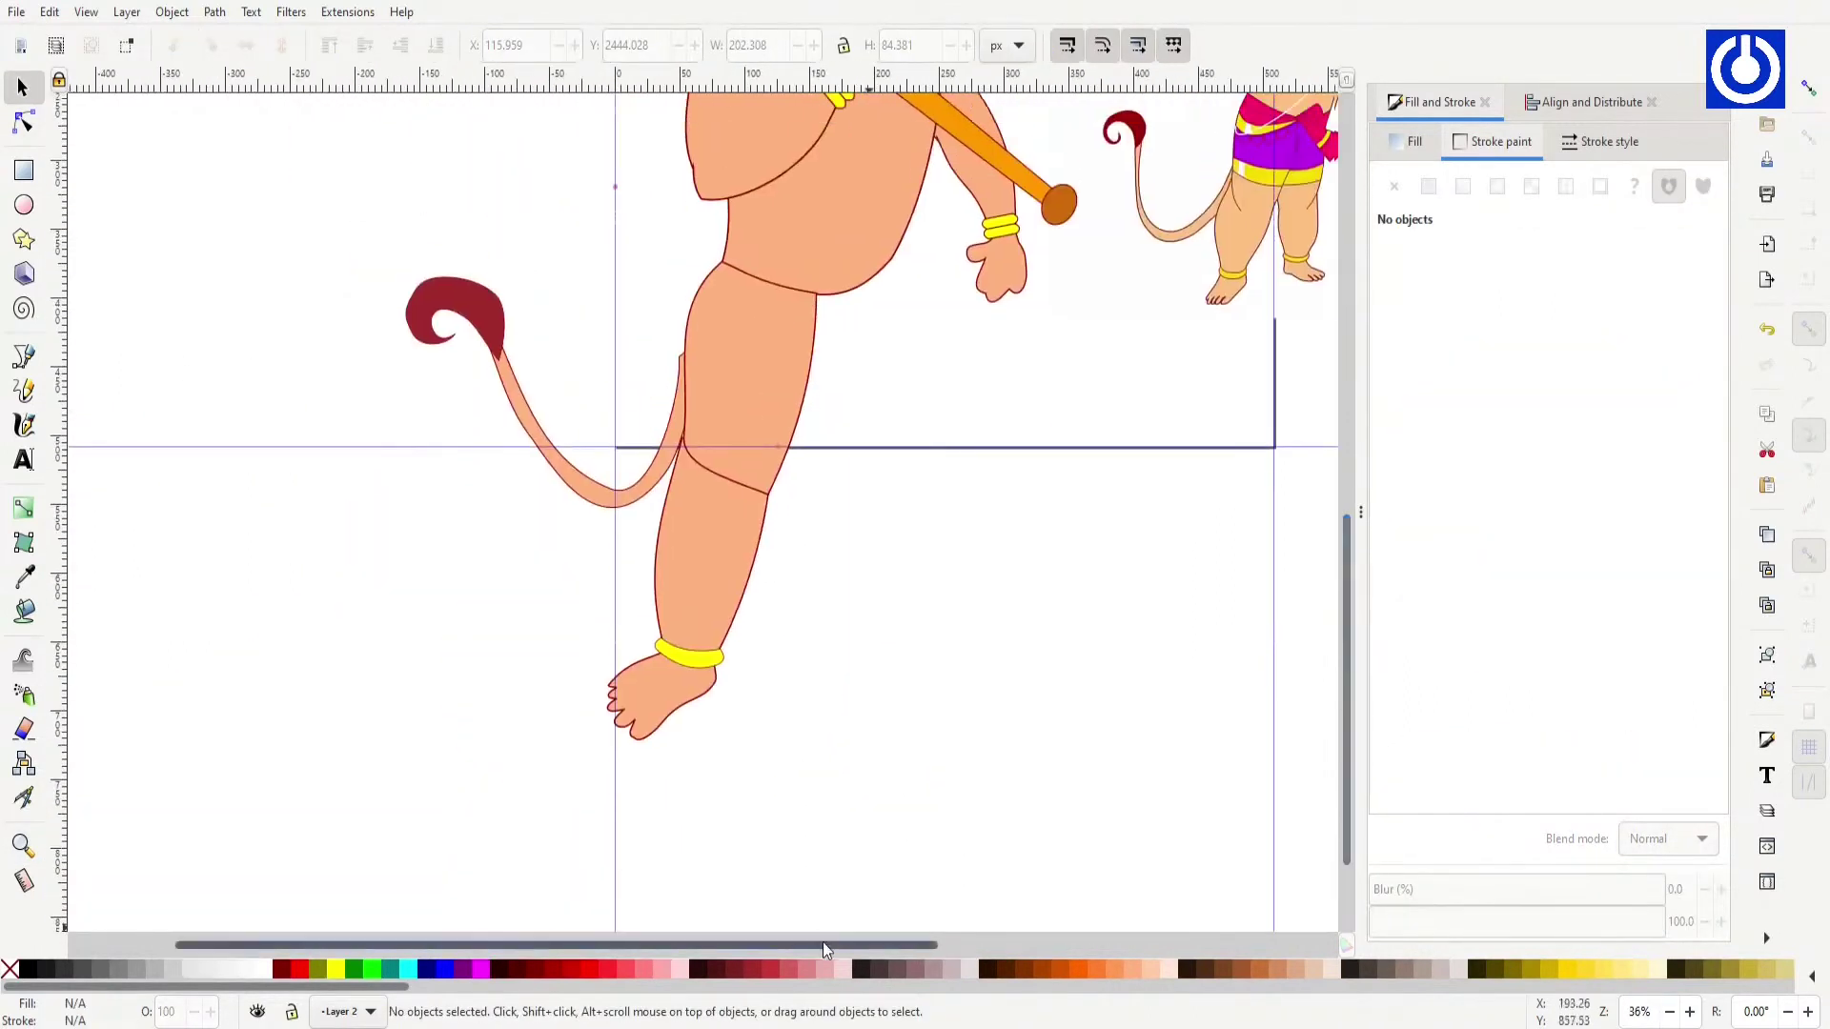
scroll(1328, 562, up, 2)
key(z)
click(858, 591)
shift+click(462, 564)
Step: Nudge the thigh piece up and raise the bottom edge of its band
key(s)
drag(461, 564, 466, 552)
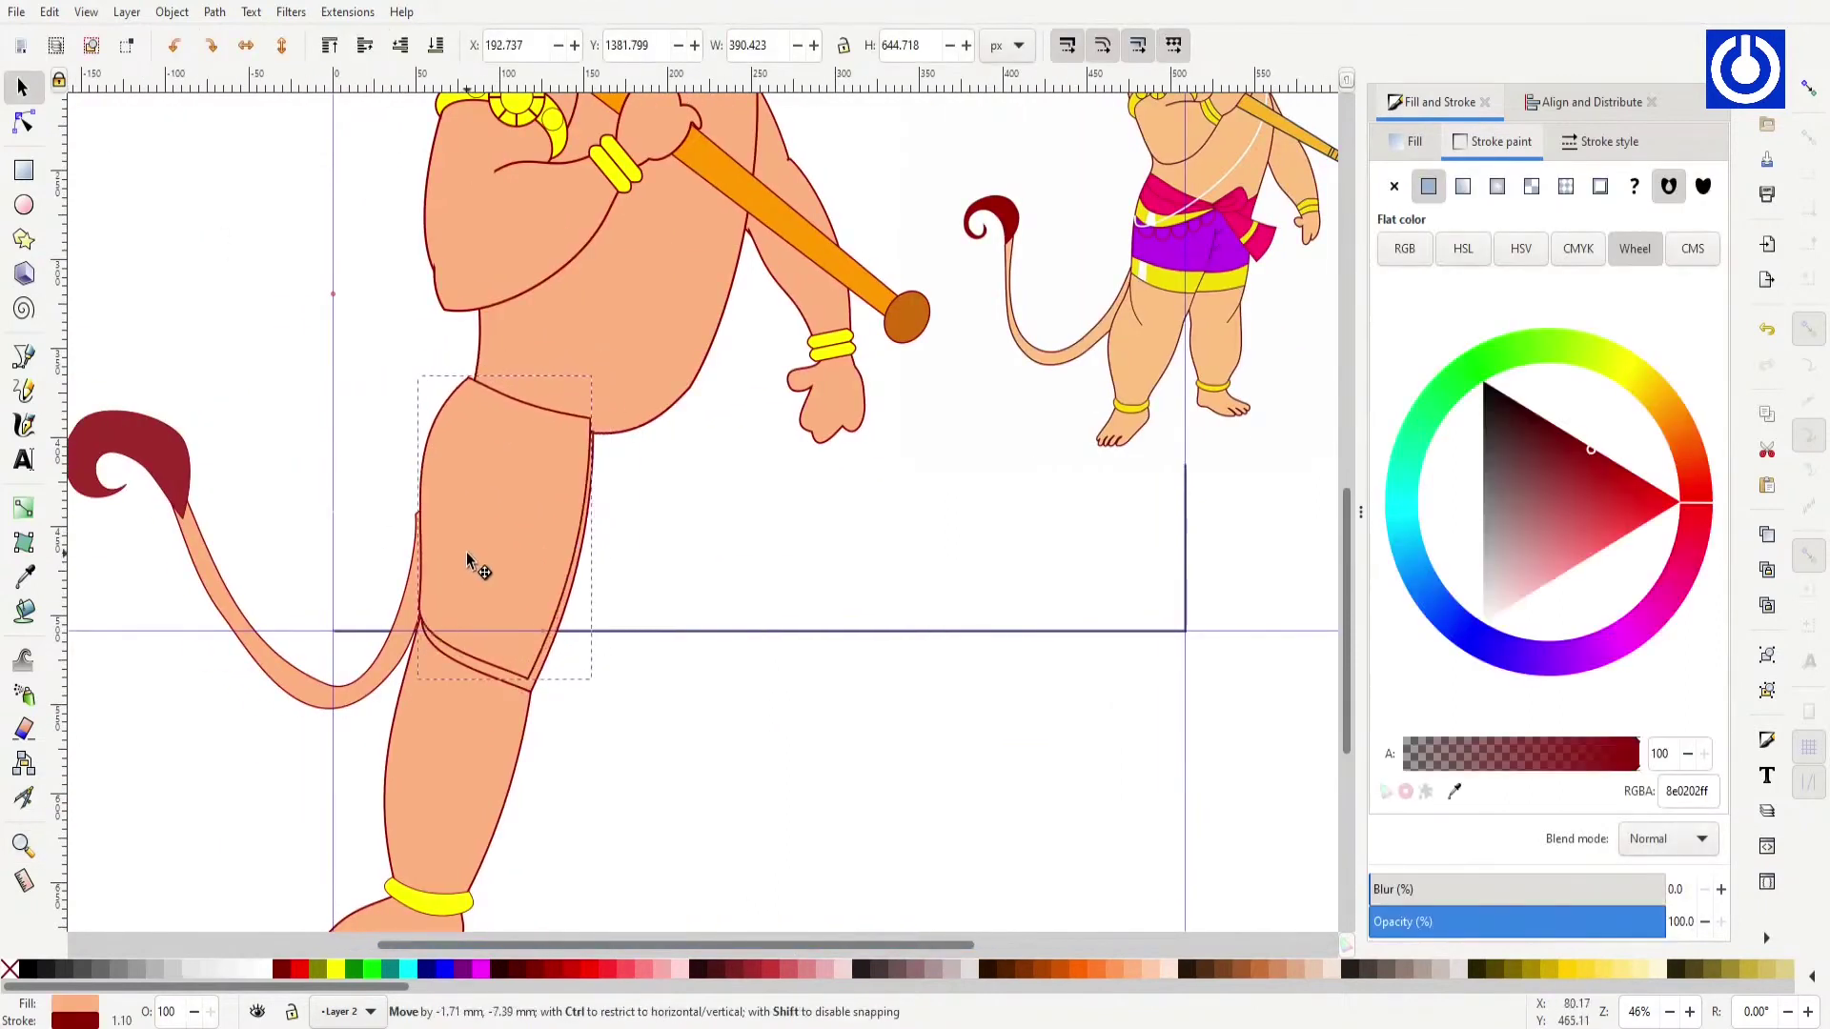
key(n)
drag(529, 679, 576, 585)
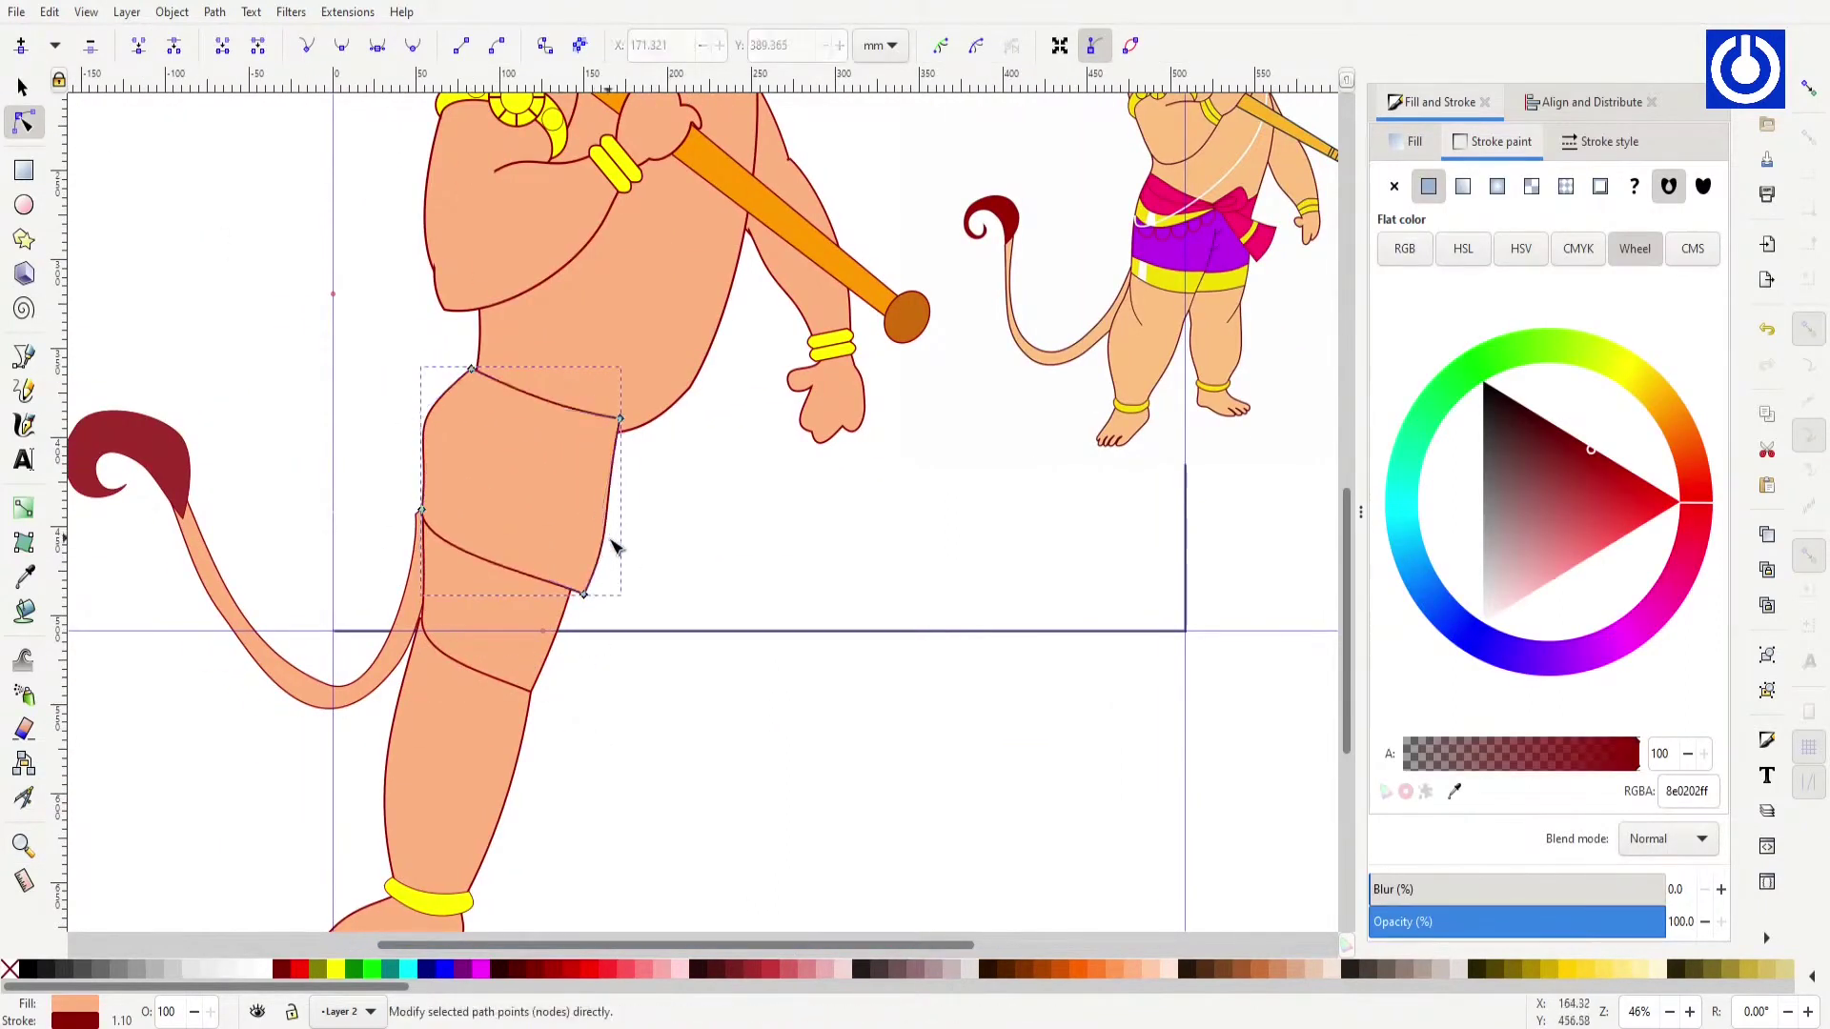
key(s)
Step: Paste a copy of the thigh band and stretch it taller and wider over the shorts
key(ctrl+shift+v)
key(ctrl+v)
drag(981, 473, 1001, 429)
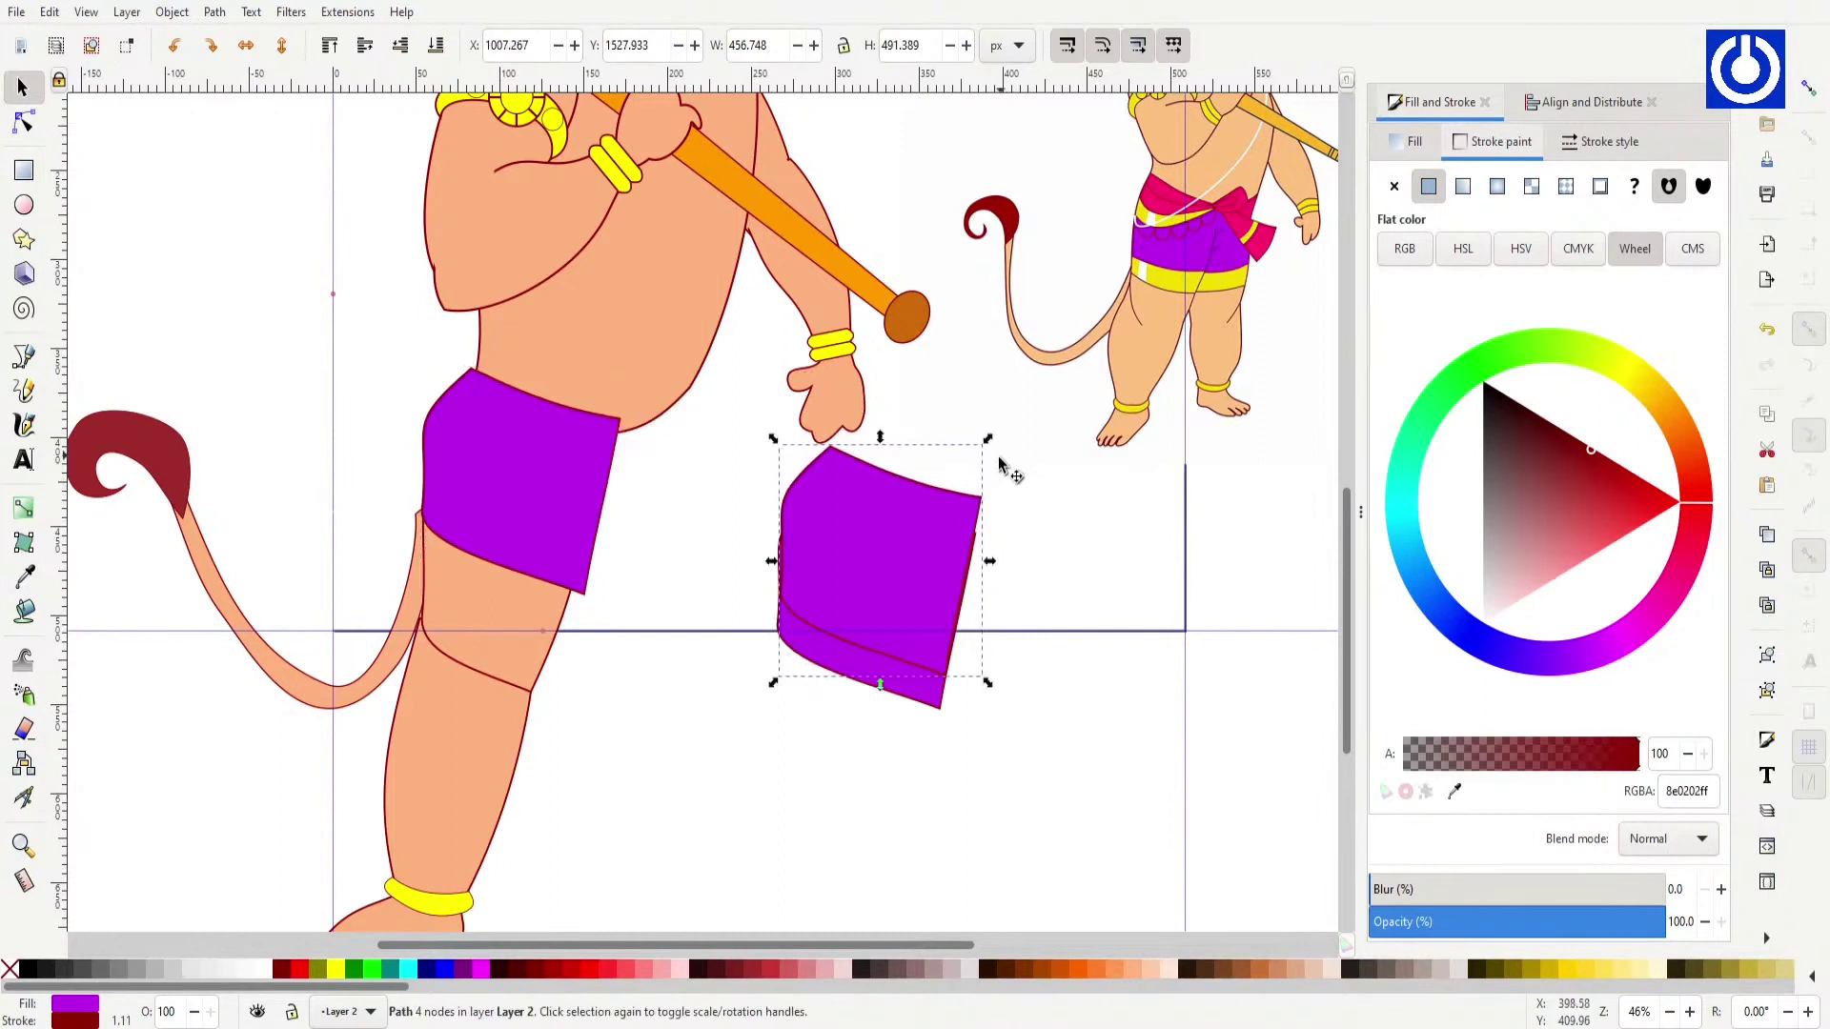
click(674, 477)
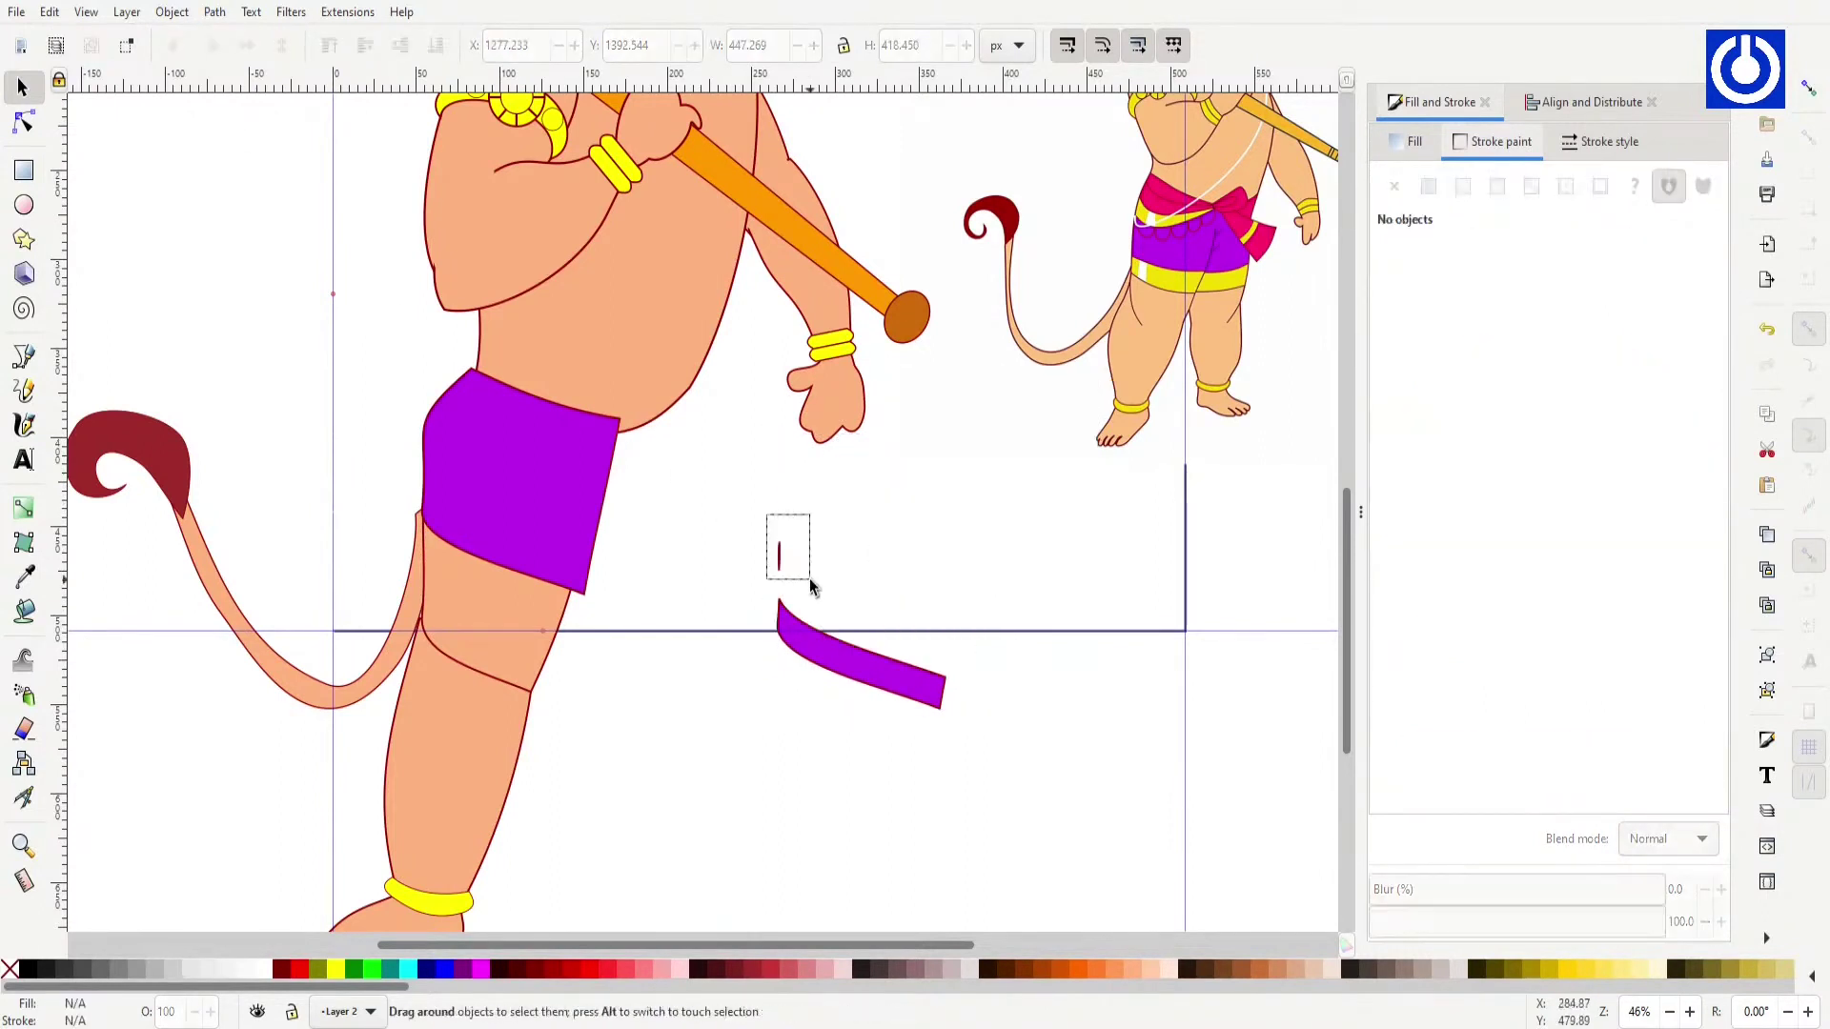
click(477, 397)
key(ctrl+z)
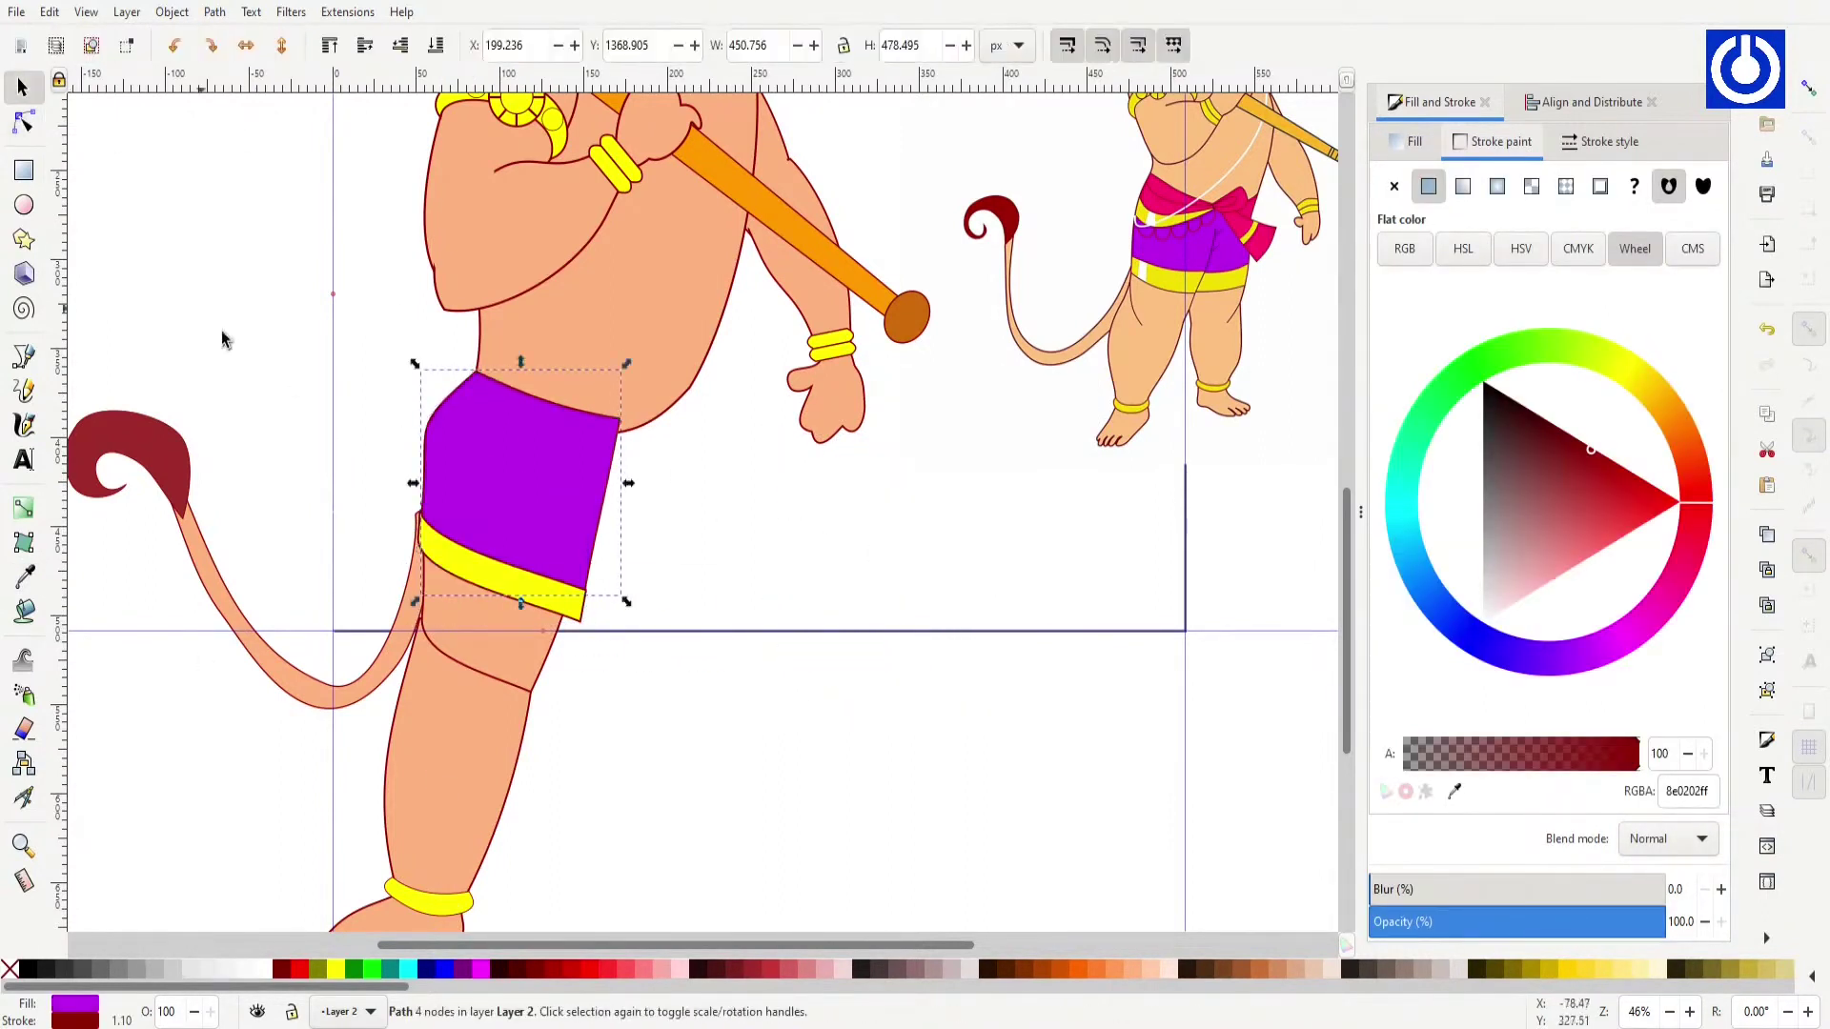
Step: Curve the new purple piece's edge and trial-place it on the shorts, undoing the size change
drag(1017, 667, 937, 638)
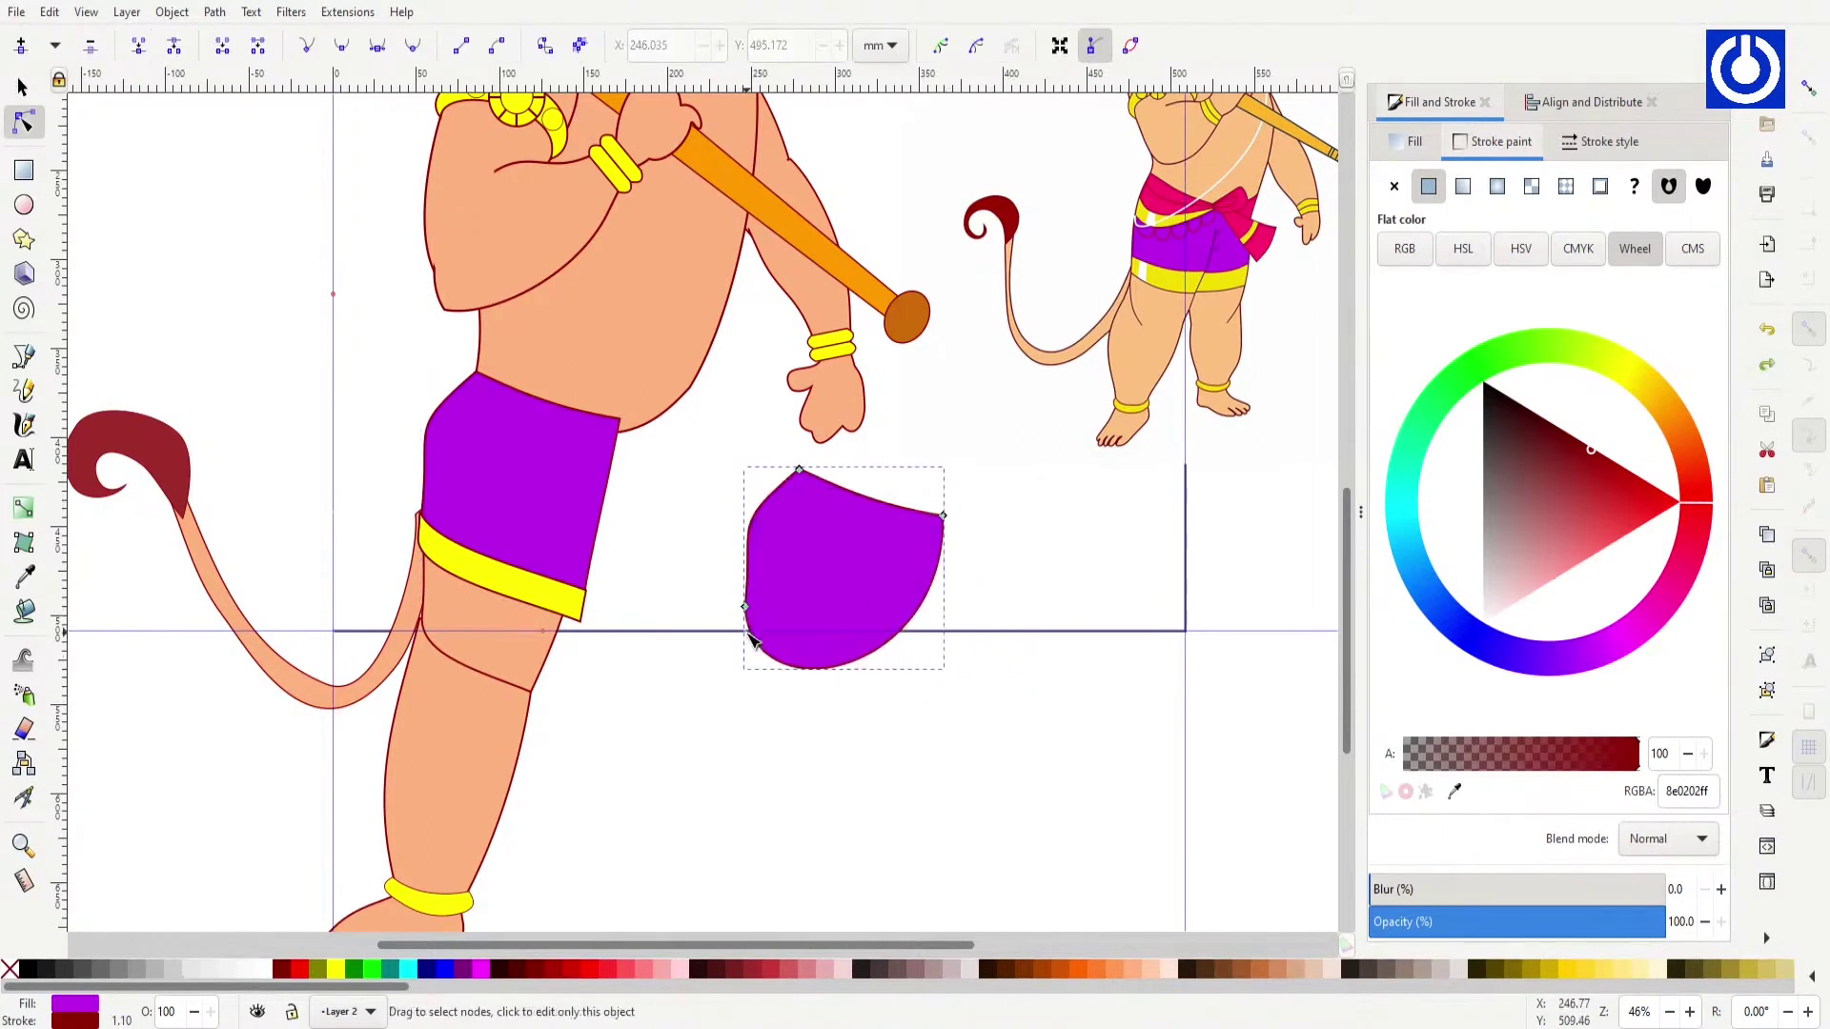
key(s)
drag(800, 557, 481, 467)
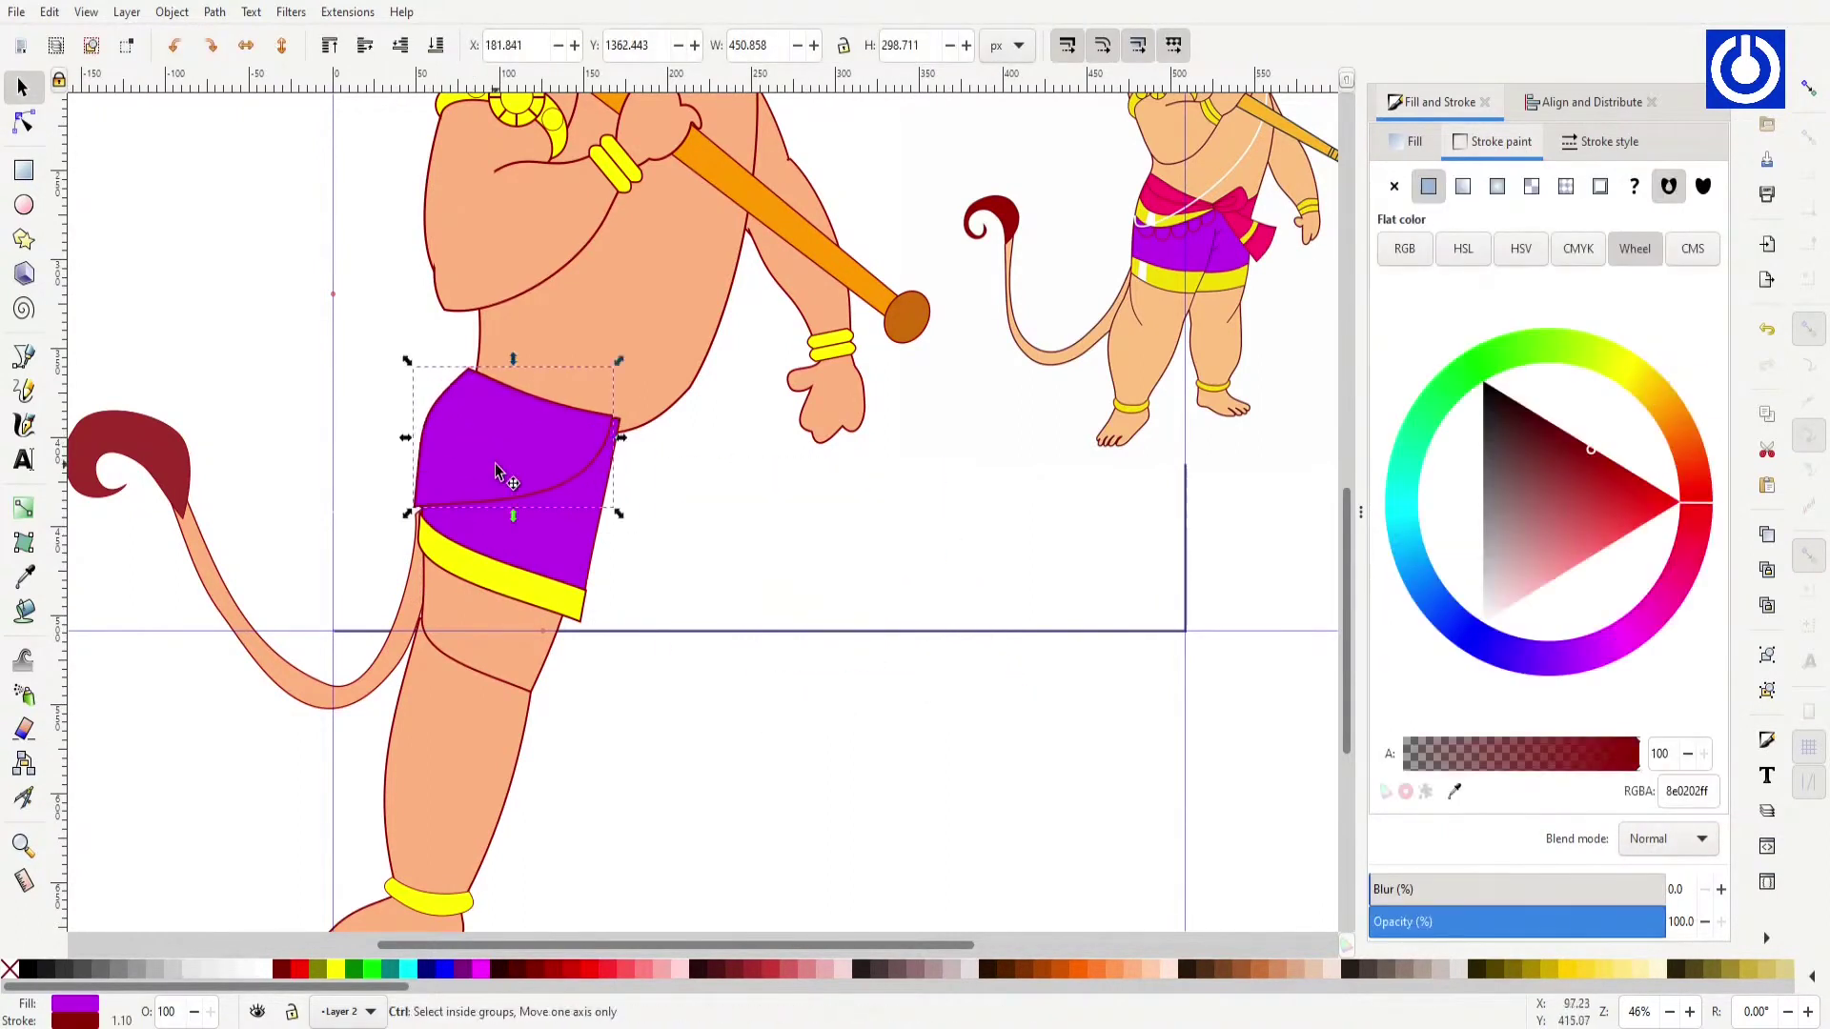
key(n)
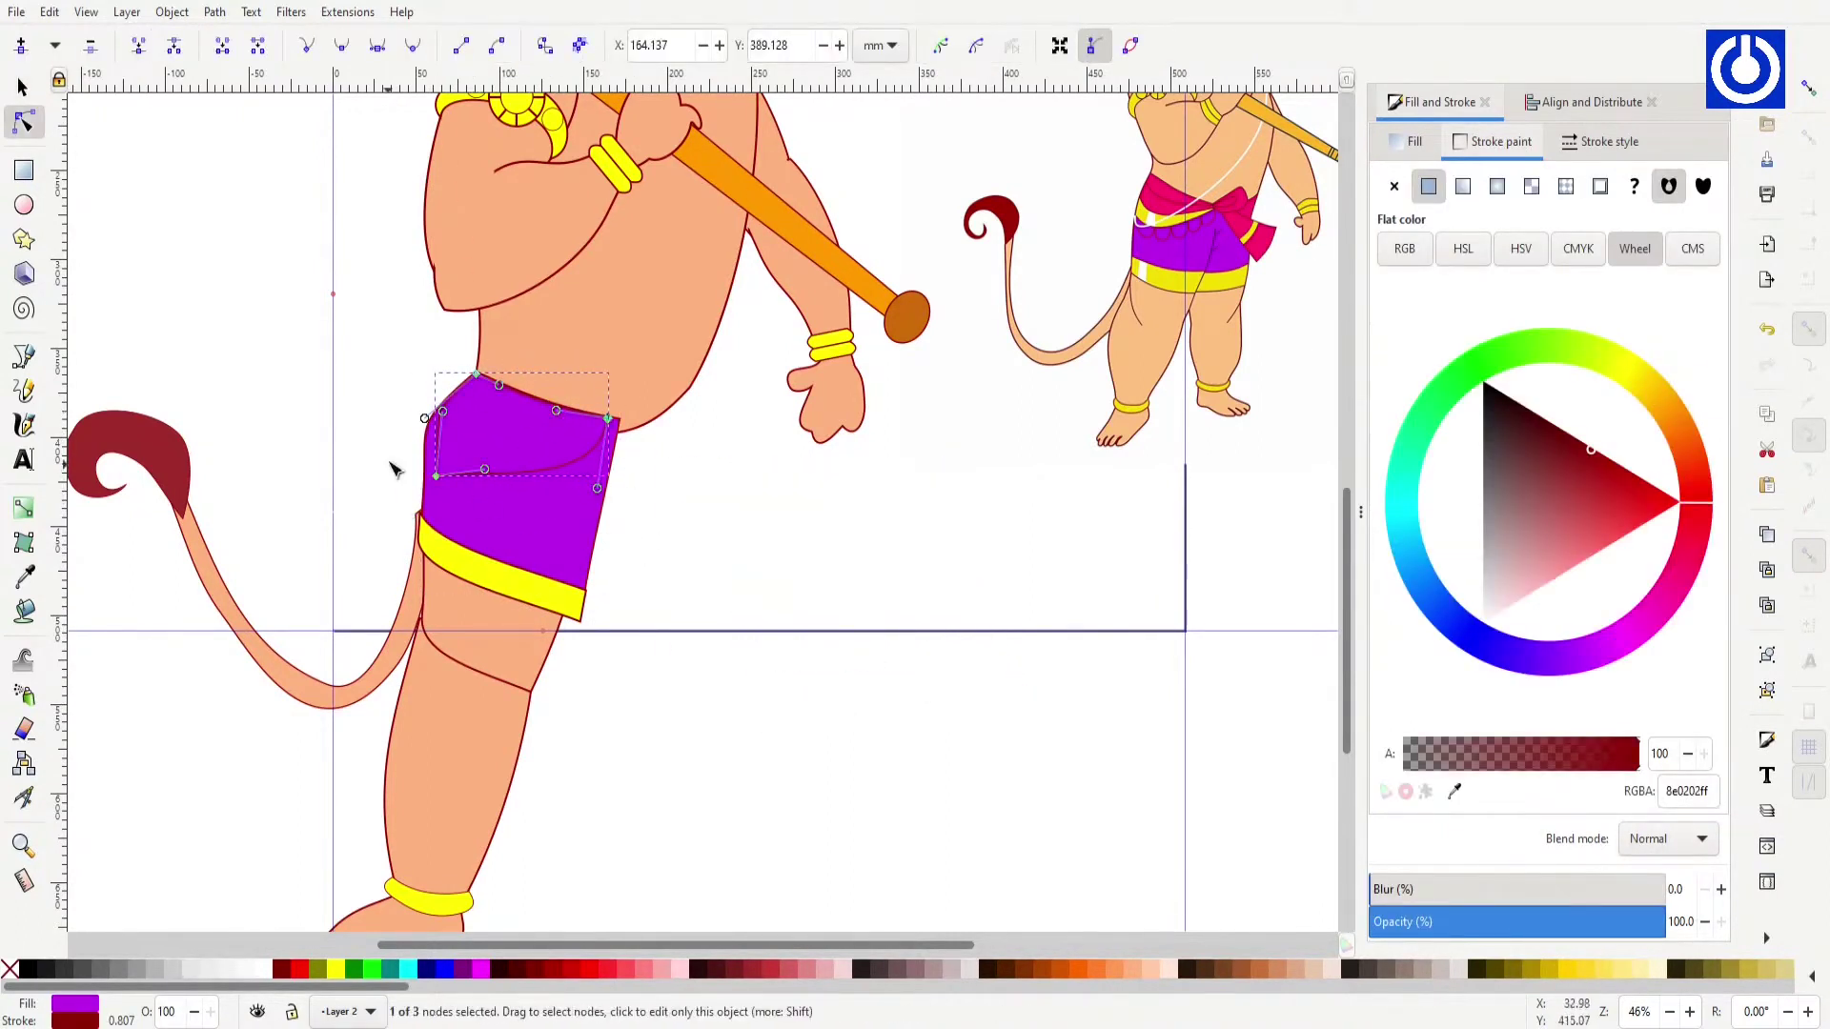
key(s)
drag(547, 442, 805, 550)
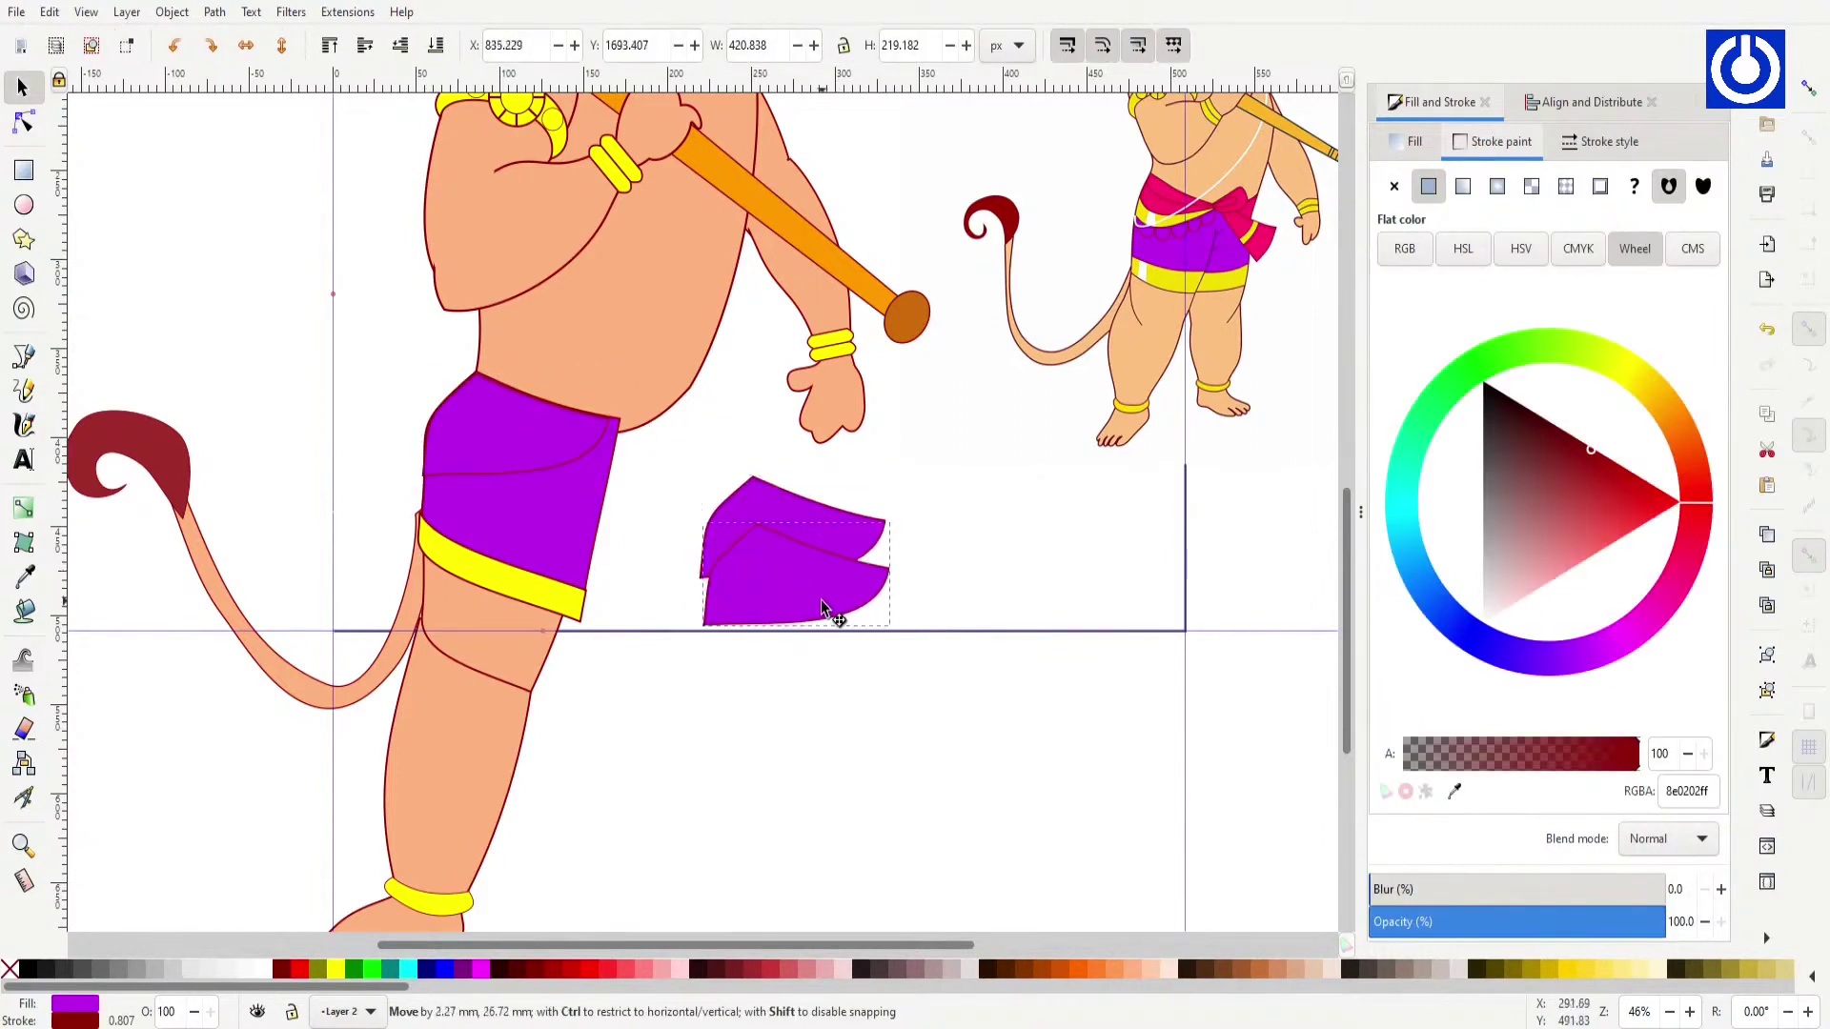
key(ctrl+z)
key(ctrl+z)
key(ctrl+z)
key(ctrl+z)
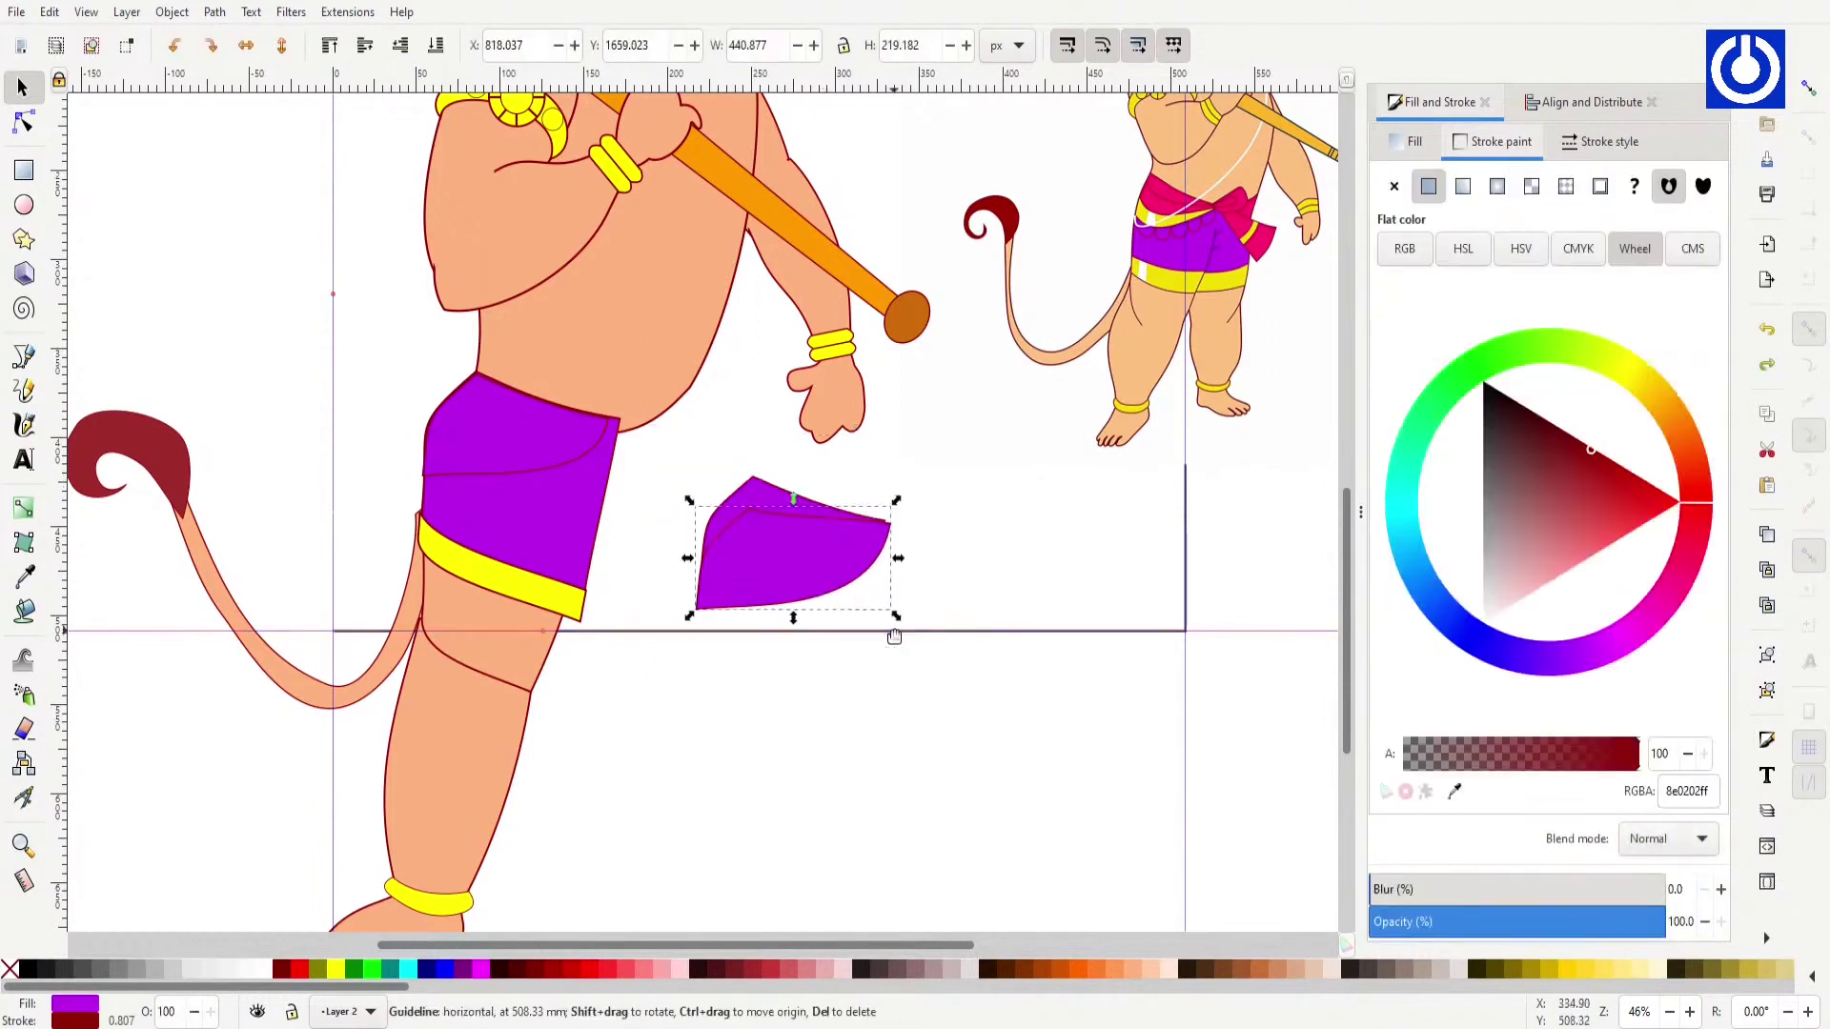
Step: Node-edit the purple piece and nudge the shorts piece slightly into position
double_click(747, 490)
key(3)
scroll(648, 371, left, 5)
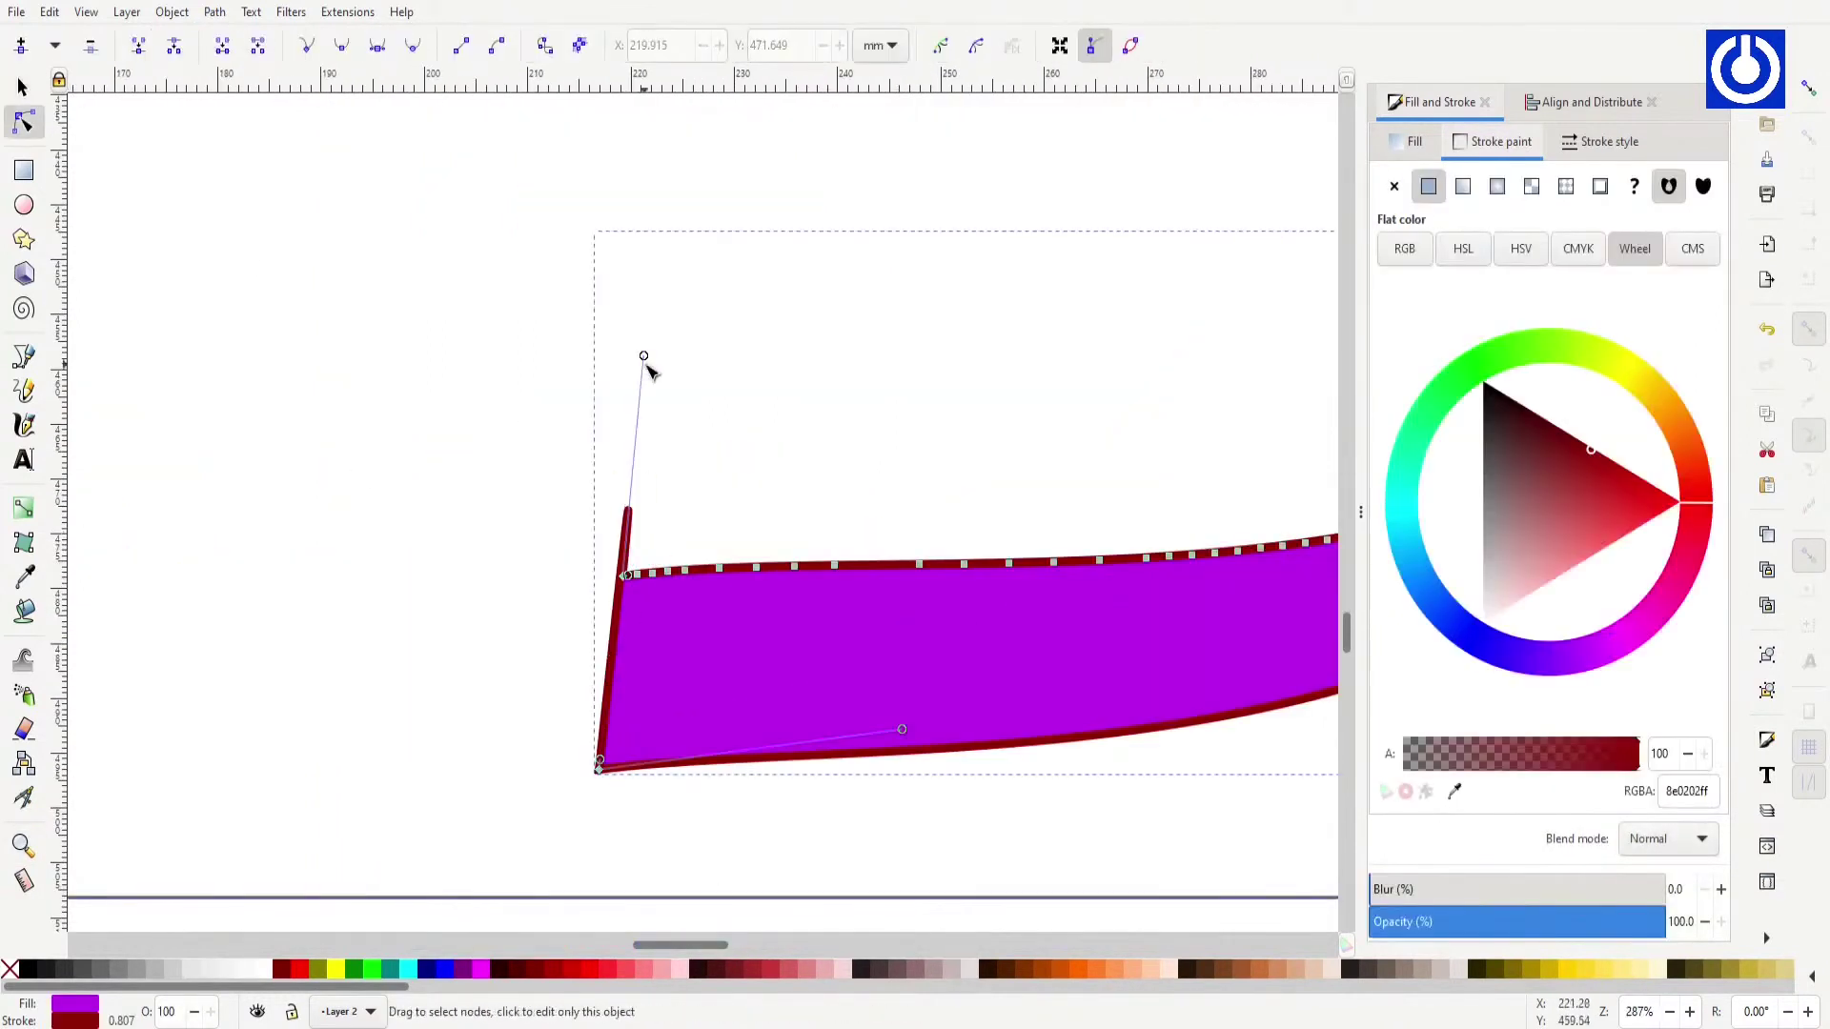
key(s)
key(5)
scroll(588, 419, up, 3)
drag(591, 425, 588, 420)
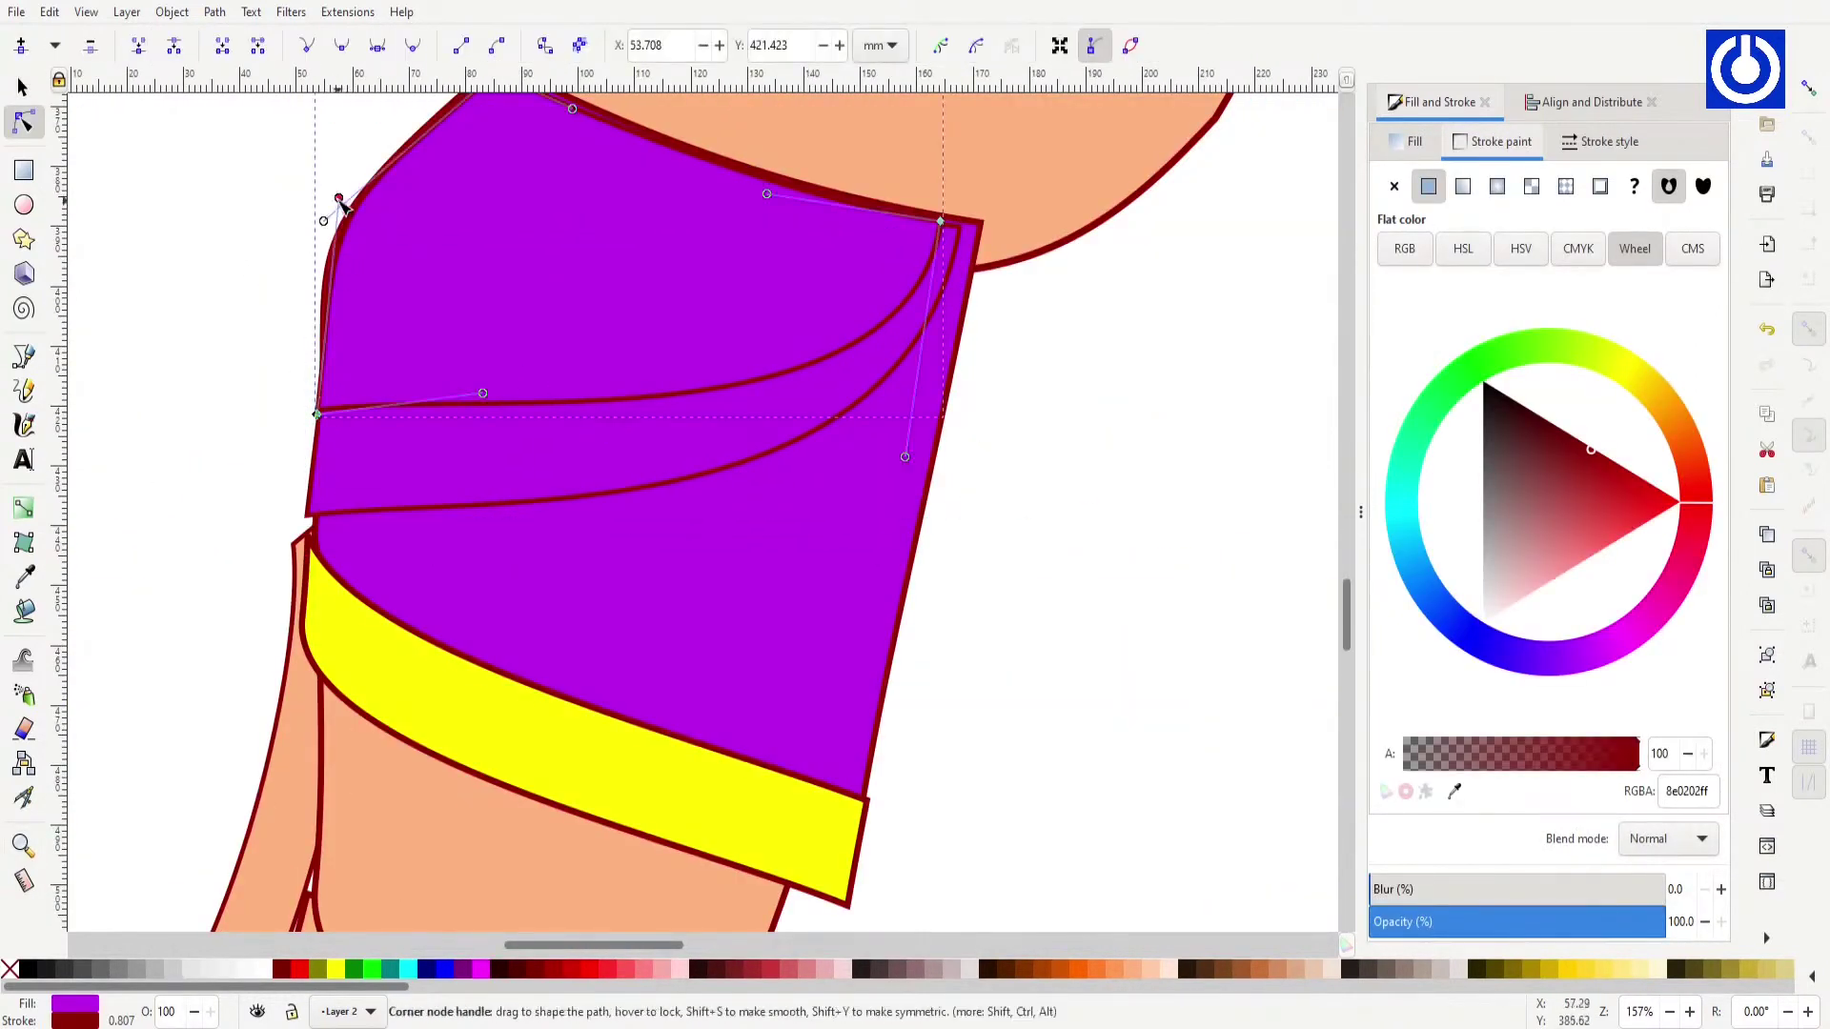
Step: Reopen the purple shorts for node editing with the whole figure in view
click(26, 88)
key(Escape)
double_click(928, 274)
key(Escape)
key(5)
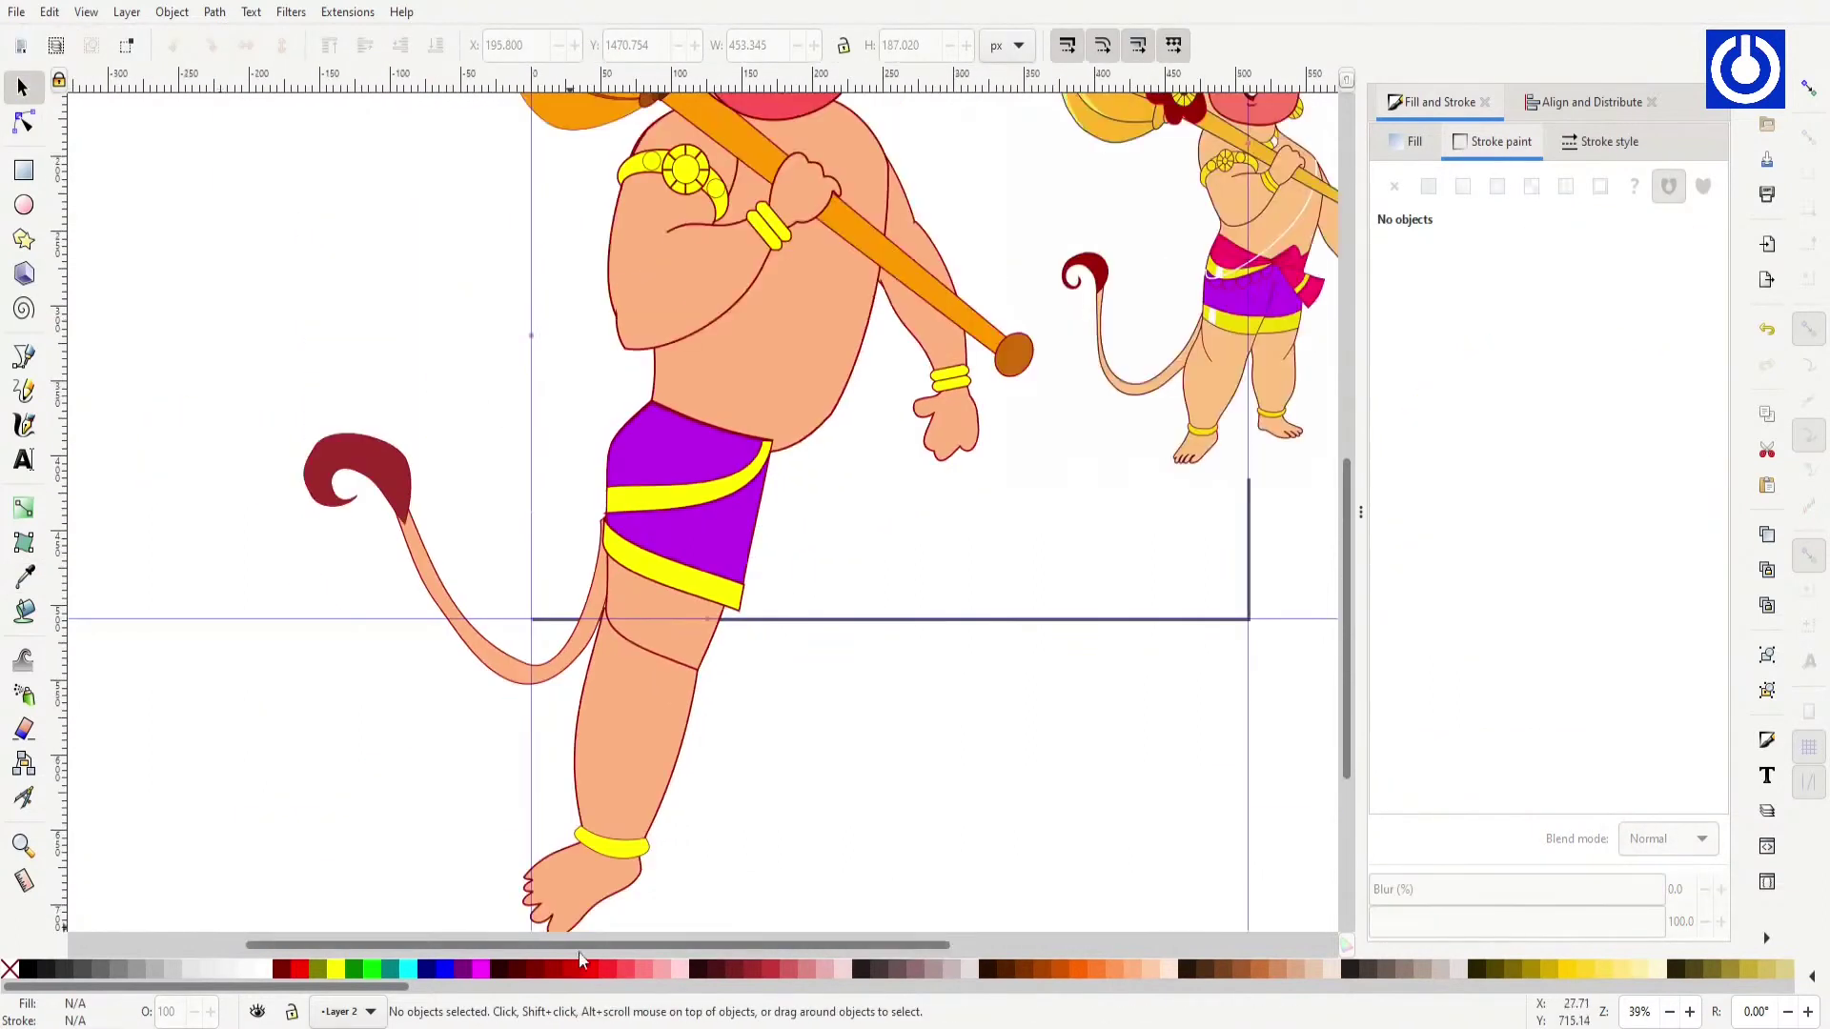
scroll(534, 605, up, 2)
double_click(534, 605)
scroll(651, 432, up, 3)
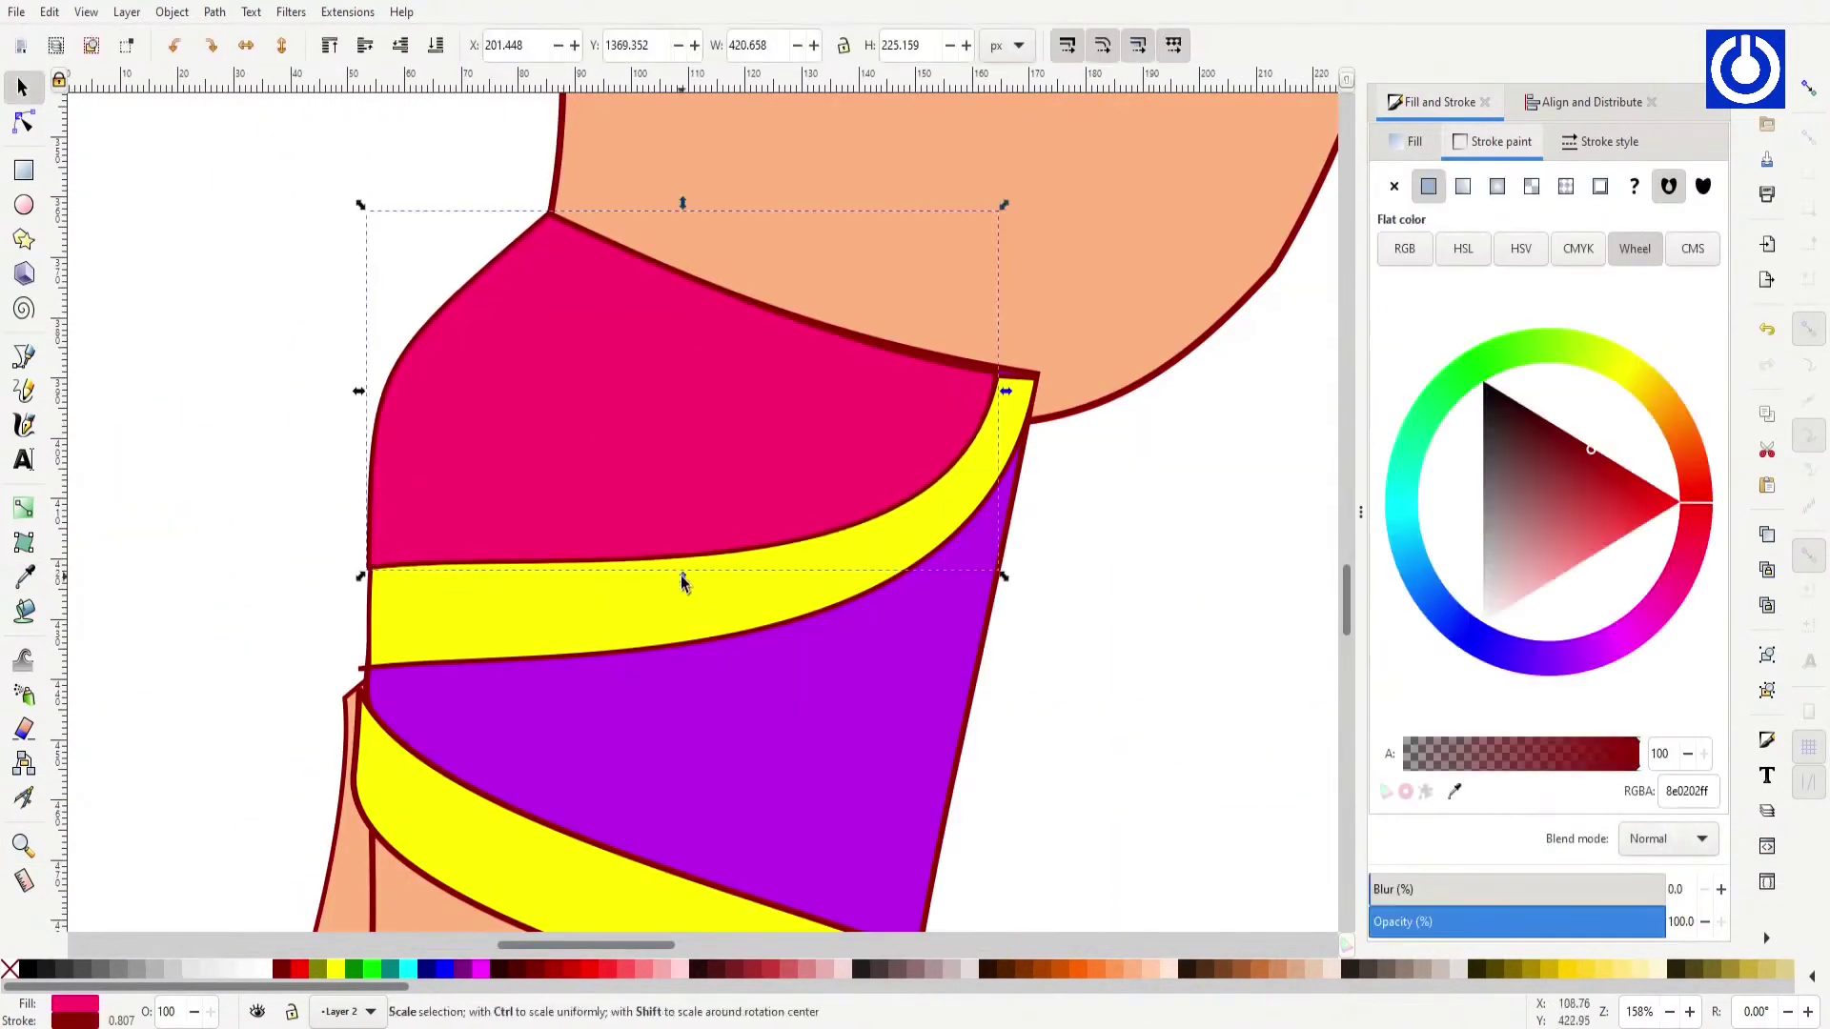
Step: Shrink the pink top piece of the shorts vertically and check the yellow band's nodes
drag(683, 577, 683, 449)
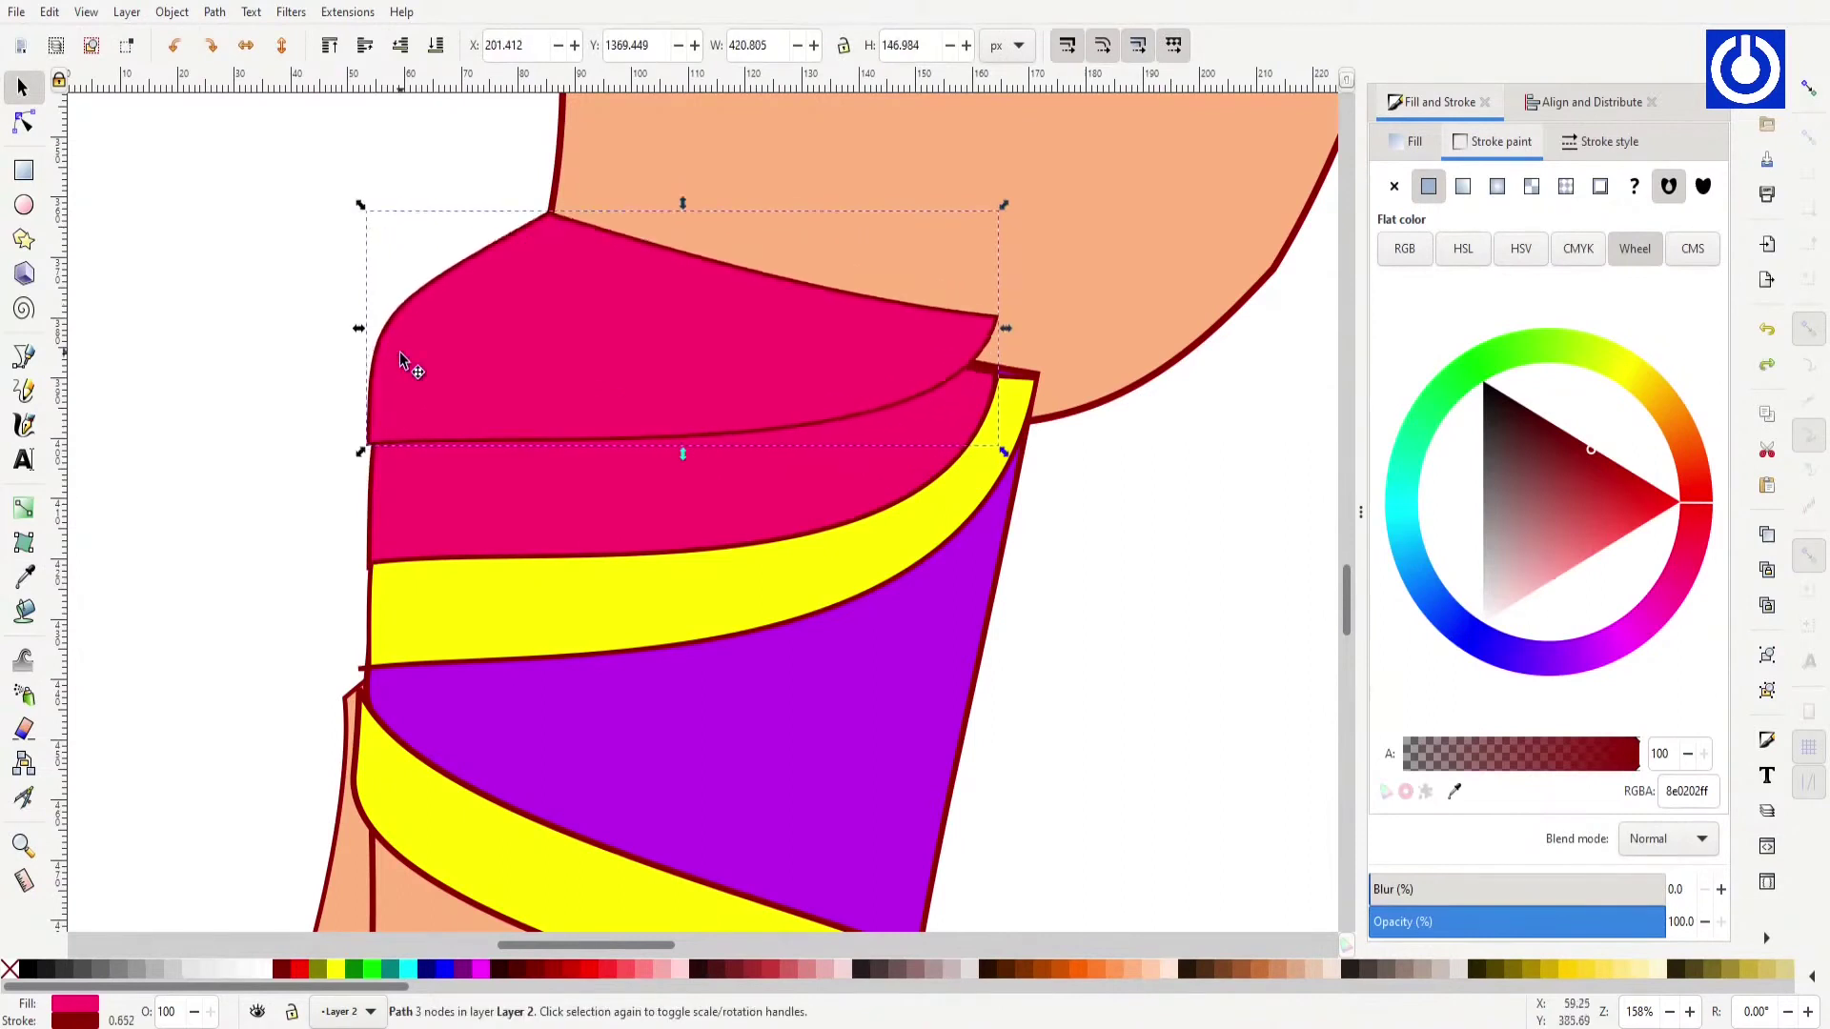
double_click(398, 351)
key(Escape)
click(370, 634)
scroll(632, 592, up, 5)
scroll(722, 593, down, 7)
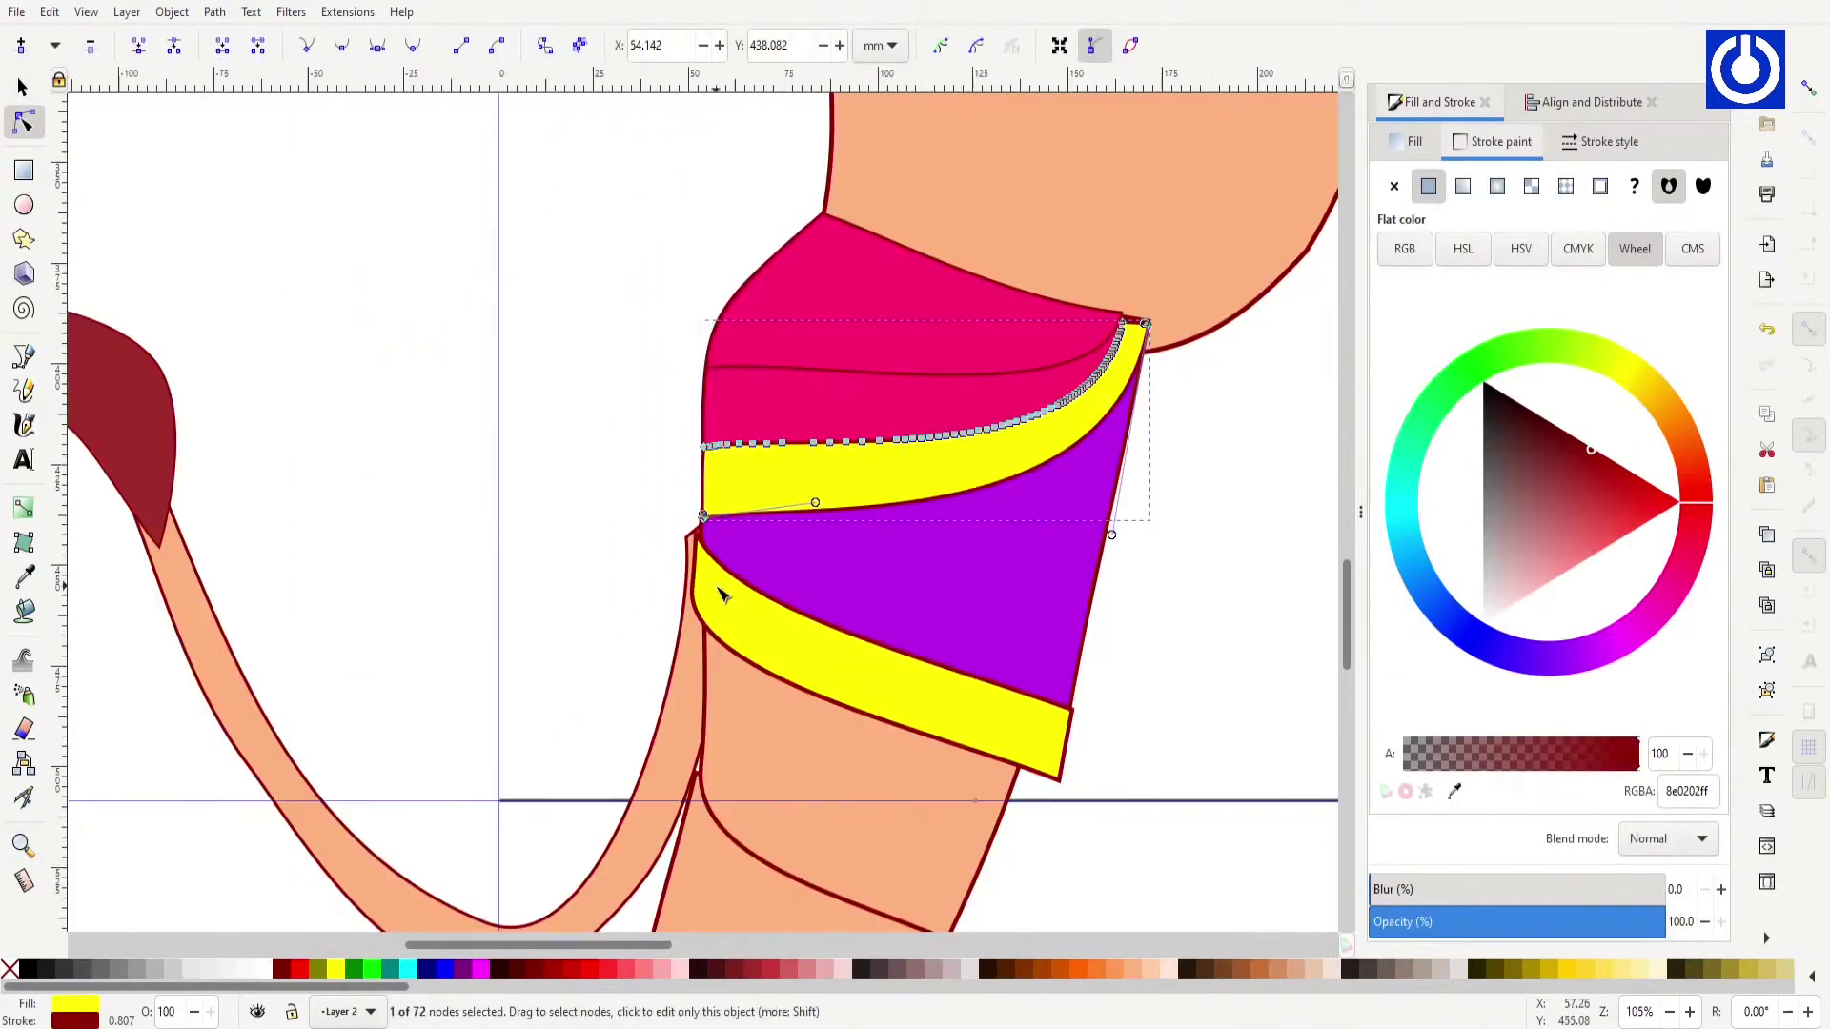
key(s)
scroll(721, 593, down, 3)
scroll(682, 667, down, 2)
Step: Duplicate the leg group, mirror it horizontally and place it beside the first leg
click(582, 705)
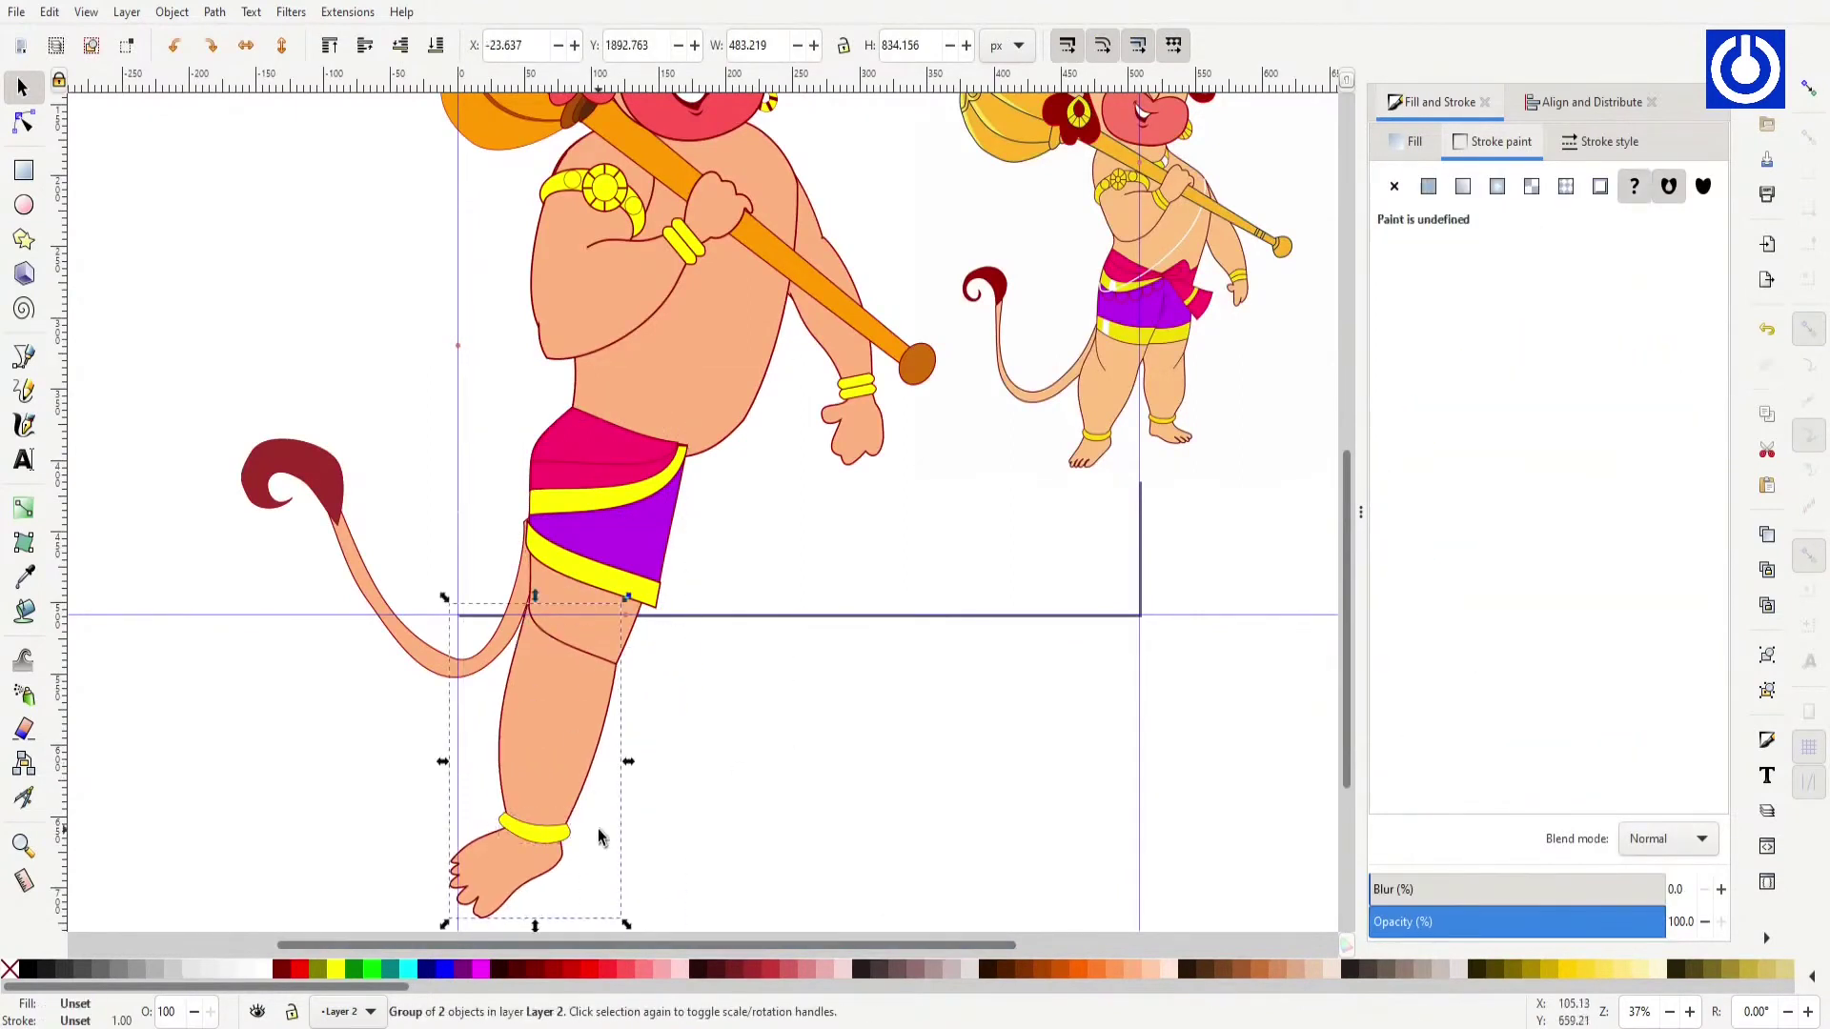
key(ctrl+d)
key(h)
scroll(740, 506, right, 5)
drag(707, 661, 525, 780)
Step: Narrow the shorts group from the right and reshape the pink upper piece's curve
click(495, 437)
drag(569, 549, 548, 549)
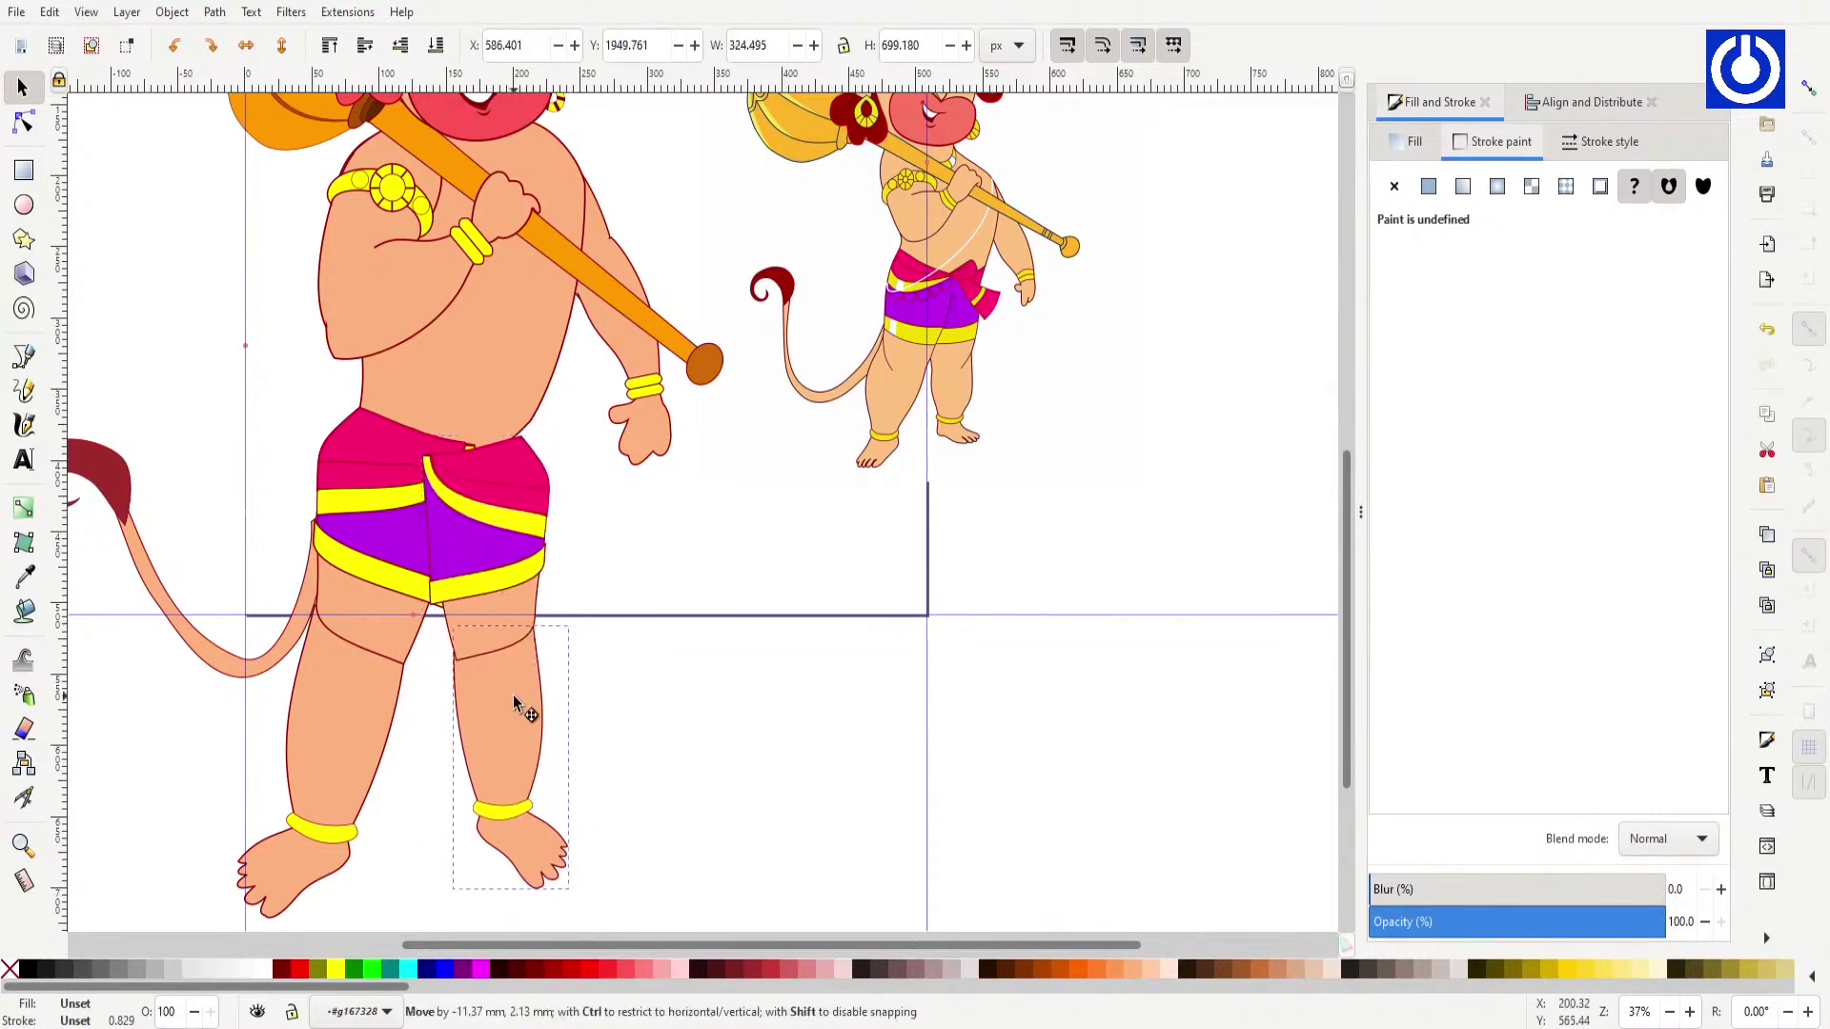
scroll(295, 448, up, 2)
scroll(610, 476, up, 3)
scroll(648, 515, down, 2)
double_click(636, 534)
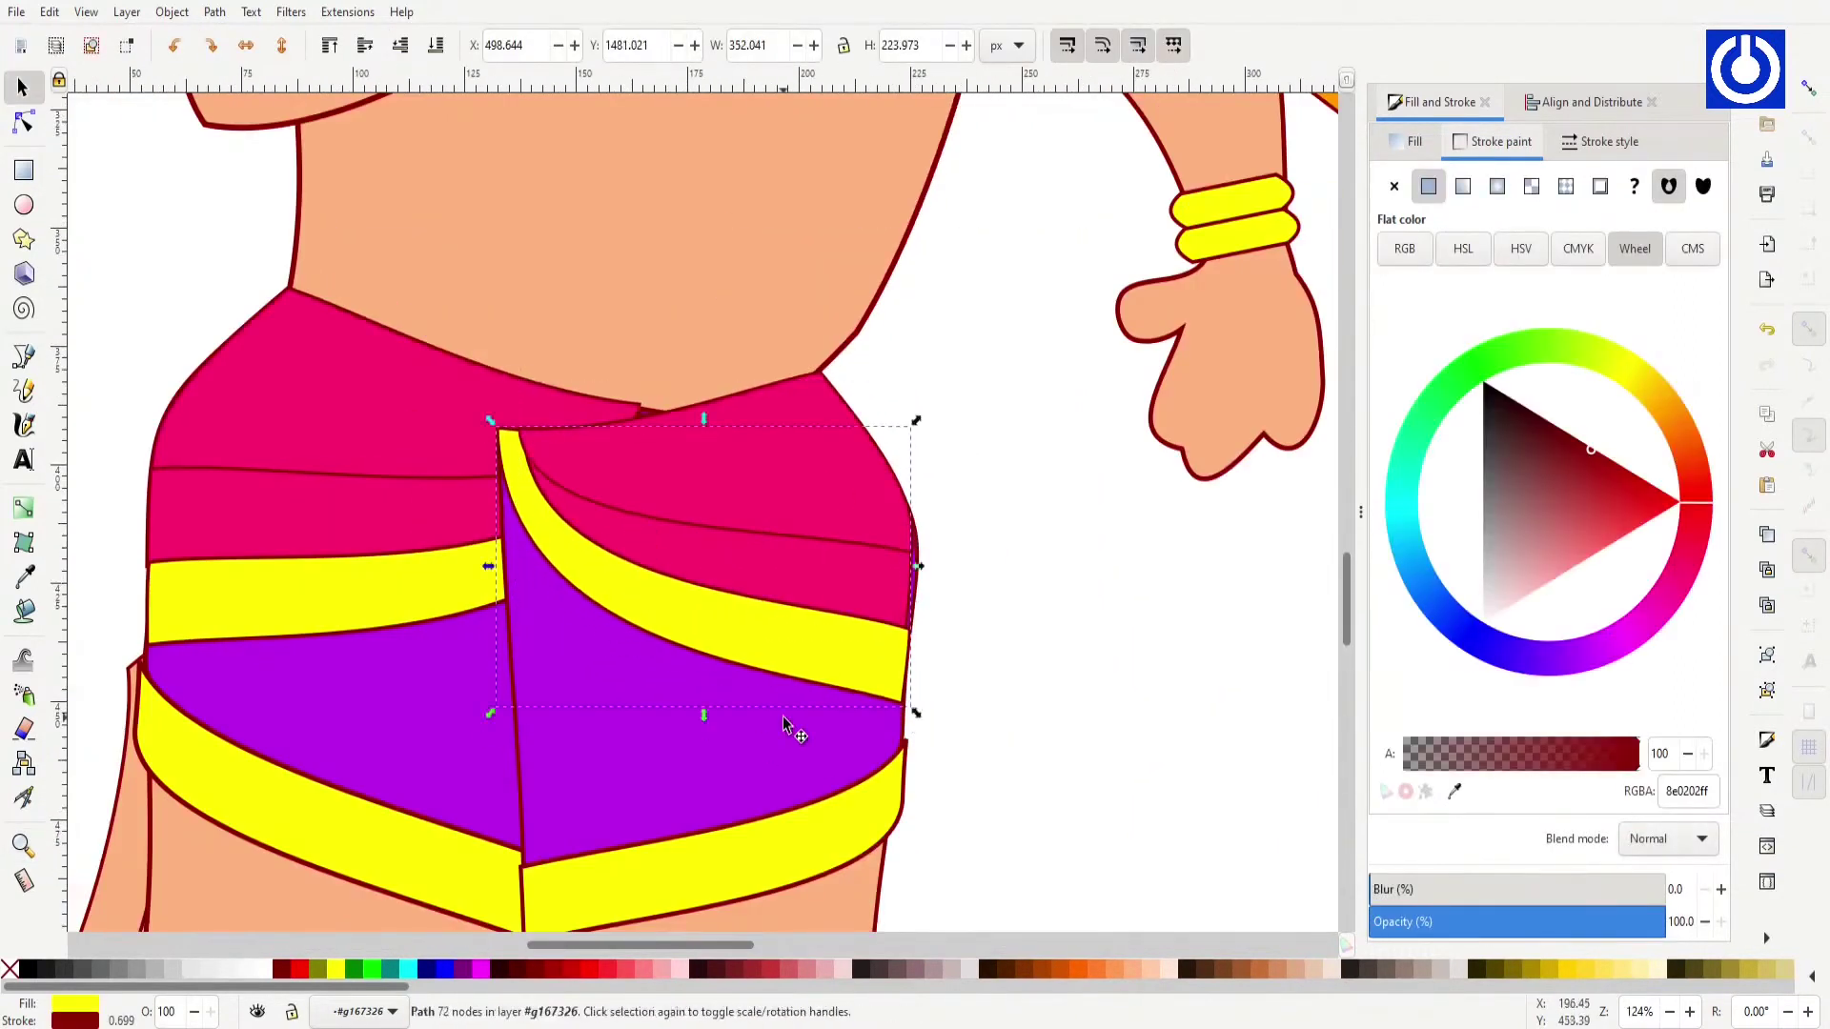
key(n)
click(857, 477)
drag(914, 518, 861, 522)
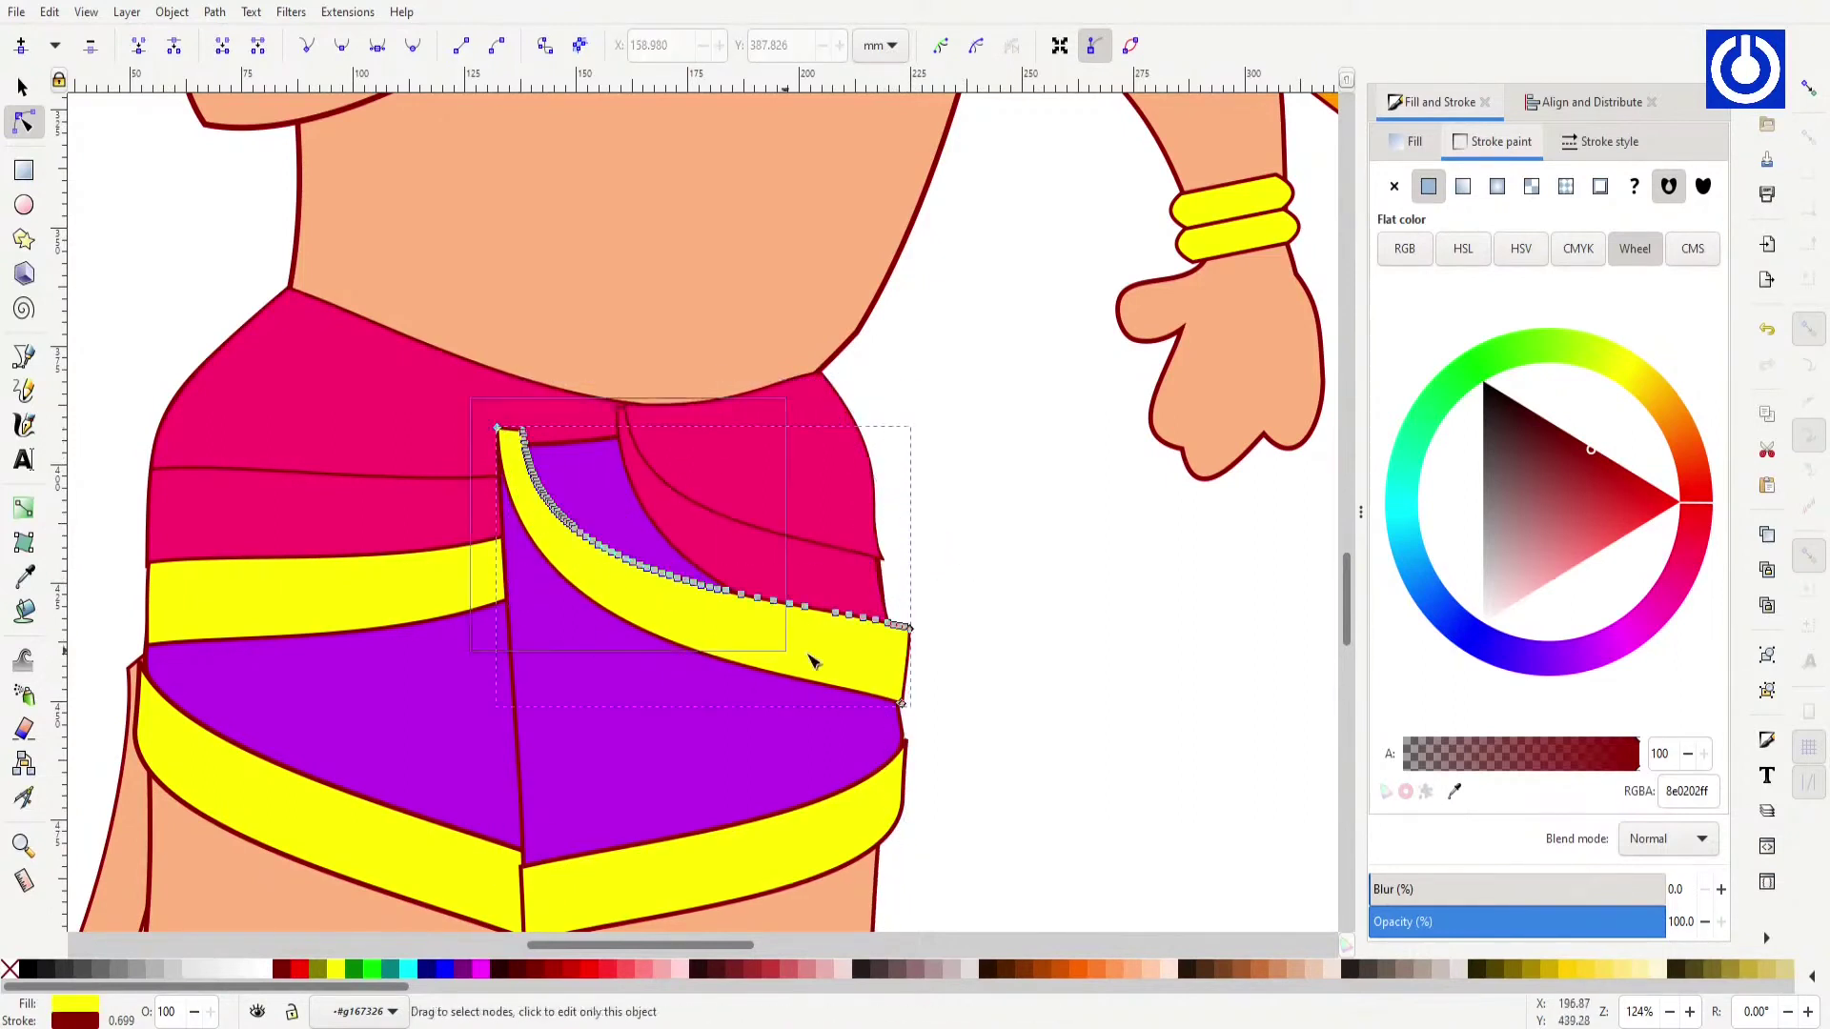
Step: Pull the purple shorts piece's corner up-right and shift the salmon path's top node right
click(585, 585)
drag(502, 446, 600, 408)
scroll(512, 503, down, 5)
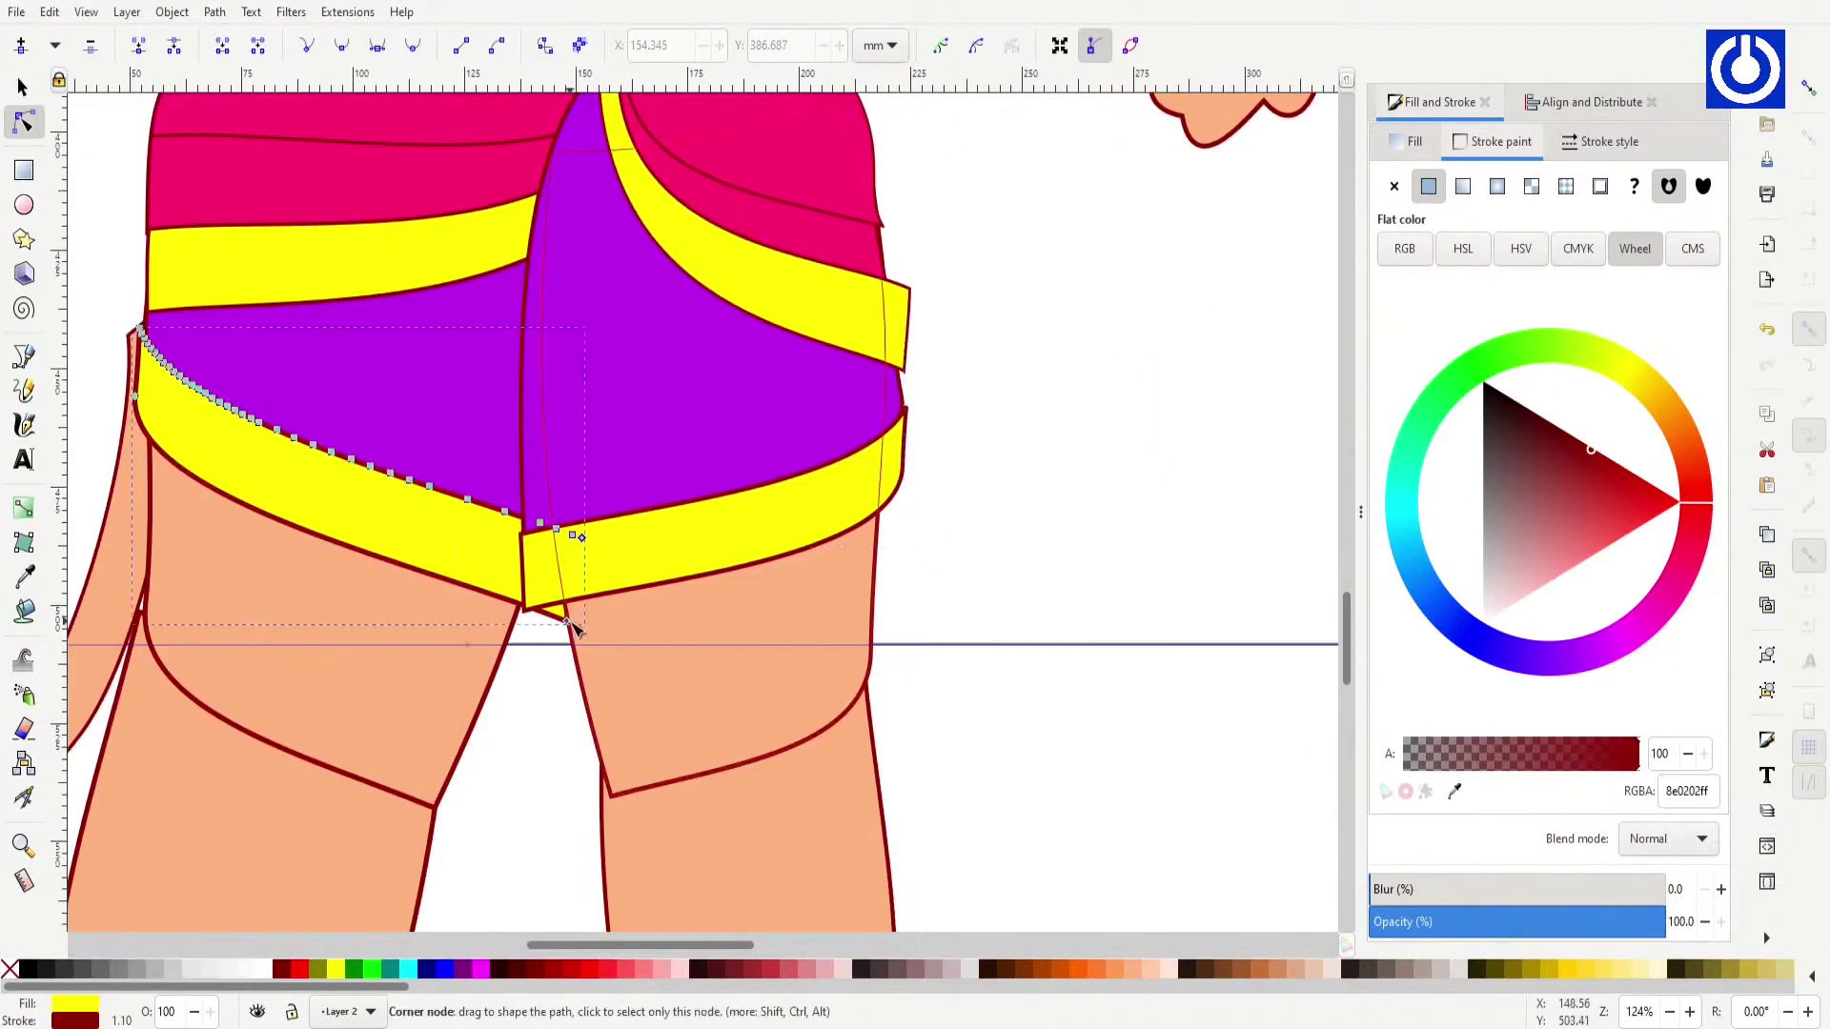
drag(527, 548, 557, 546)
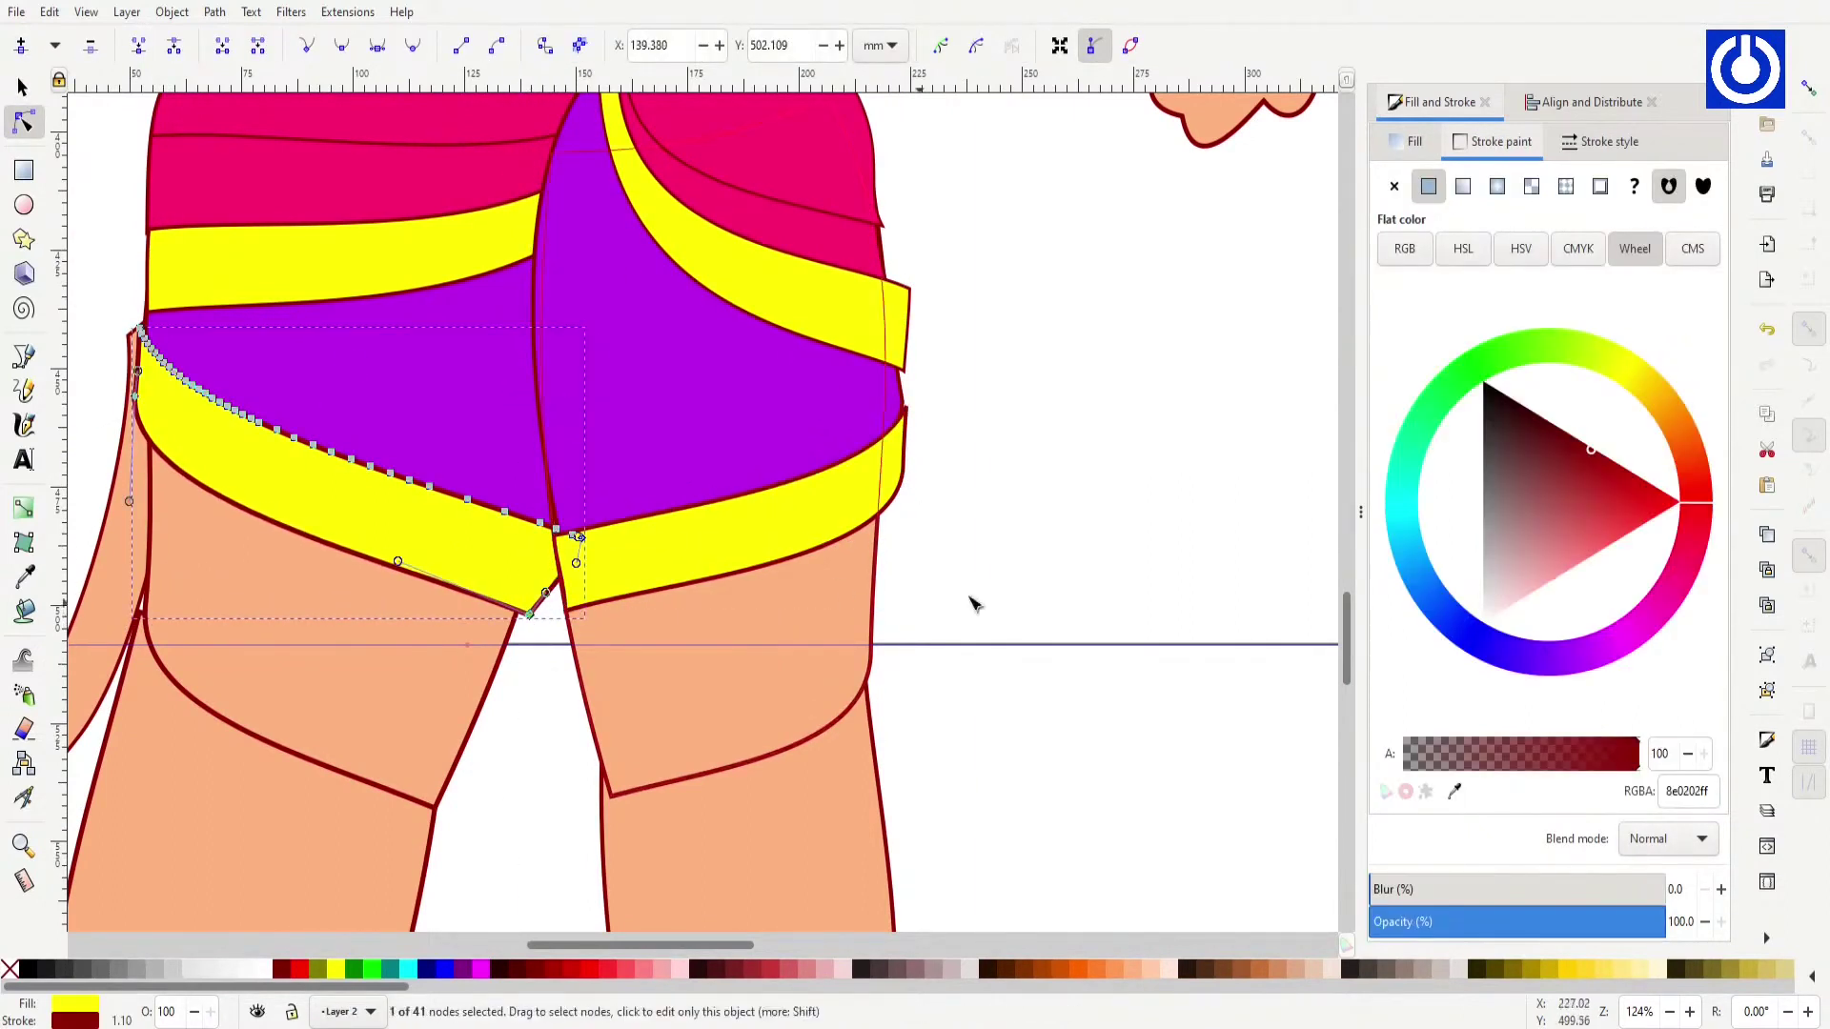
scroll(972, 602, down, 5)
scroll(610, 400, up, 5)
drag(556, 352, 620, 354)
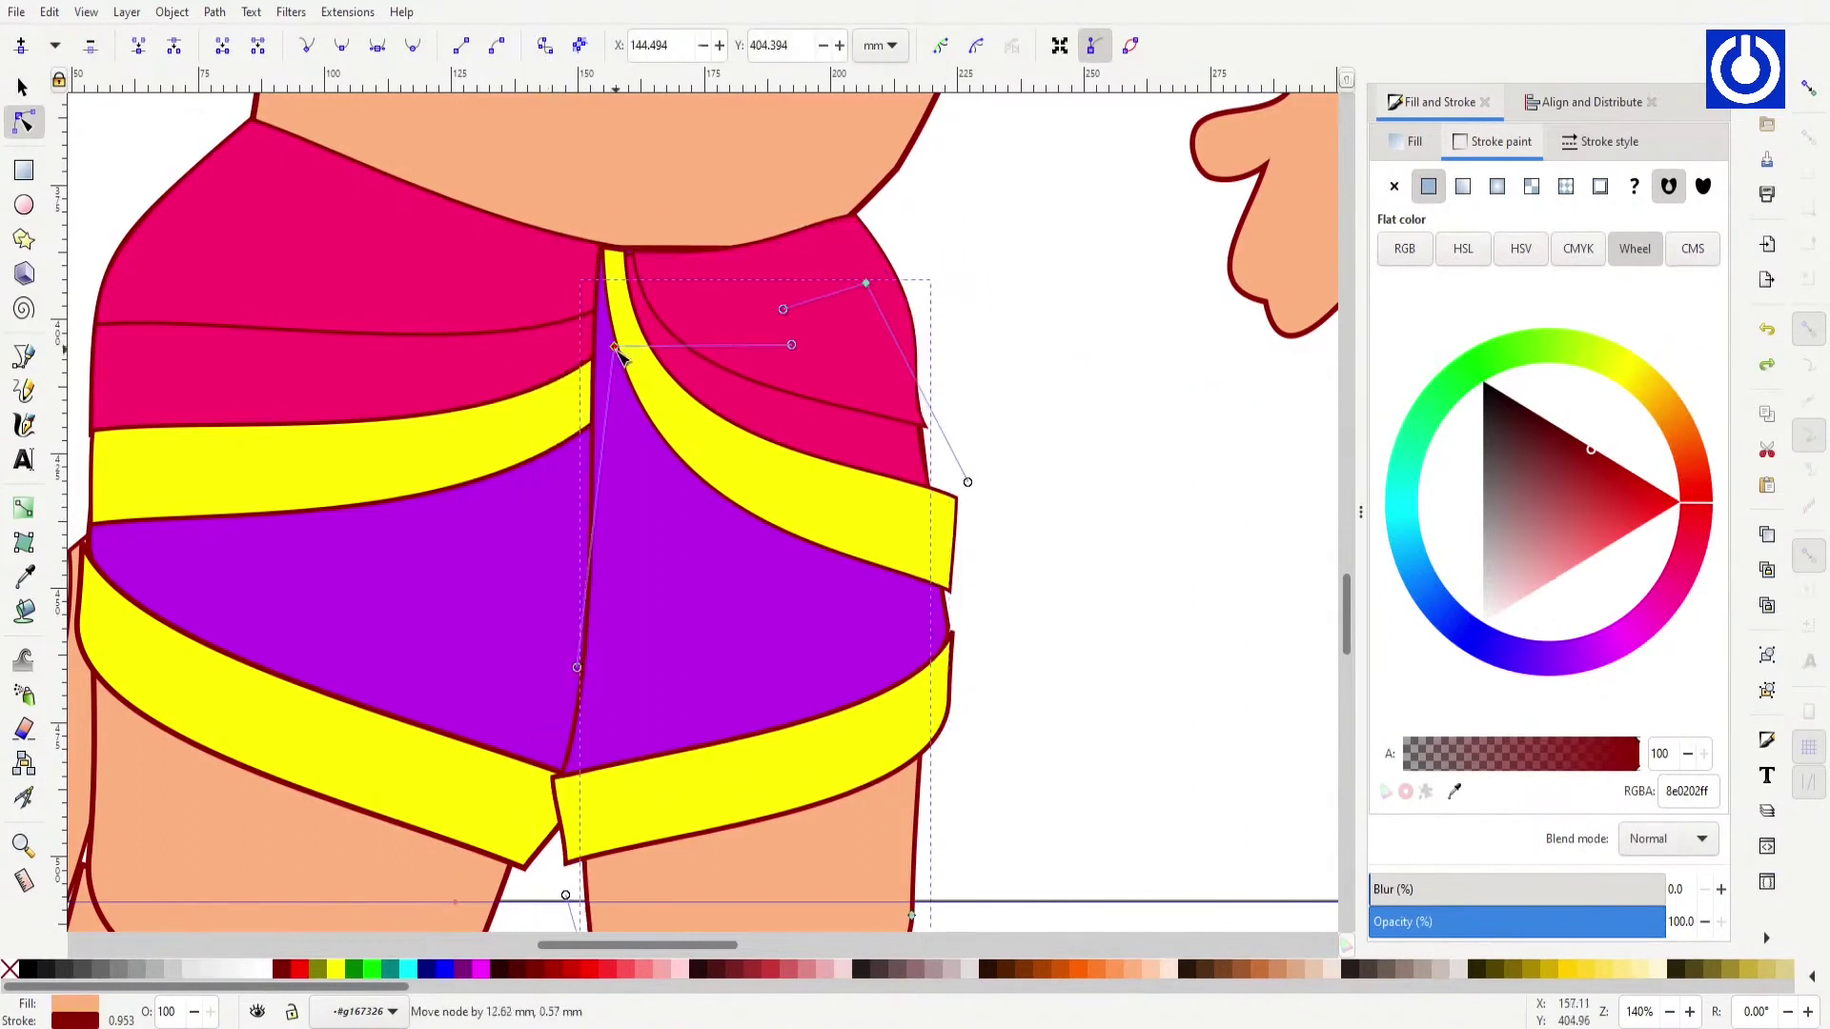
scroll(1355, 627, down, 3)
scroll(606, 588, down, 5)
key(Escape)
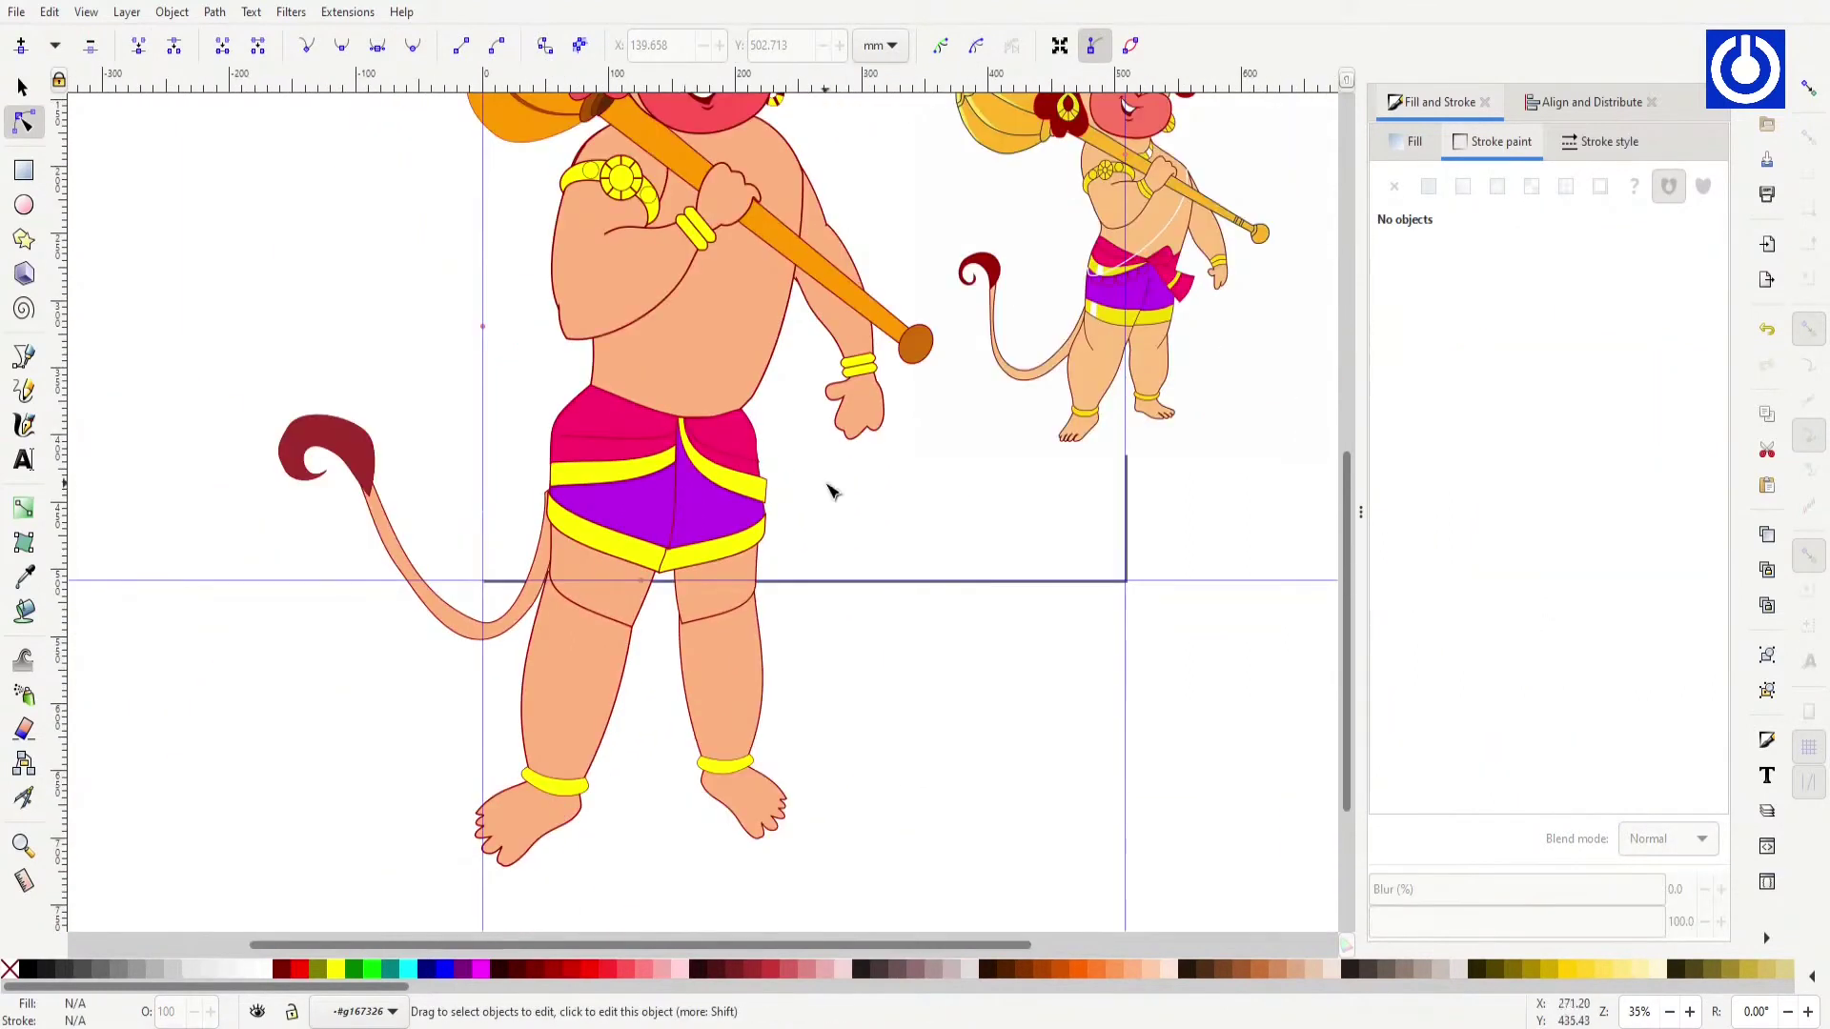
scroll(1344, 515, up, 1)
scroll(921, 891, up, 2)
Step: Draw an outline-free rectangle patch in the leg's skin colour over the right leg
click(666, 580)
key(r)
click(1393, 186)
mouse_move(693, 530)
mouse_down()
mouse_move(794, 638)
mouse_move(701, 586)
mouse_up()
key(d)
click(305, 523)
click(419, 440)
key(s)
drag(489, 540, 500, 623)
scroll(500, 623, down, 2)
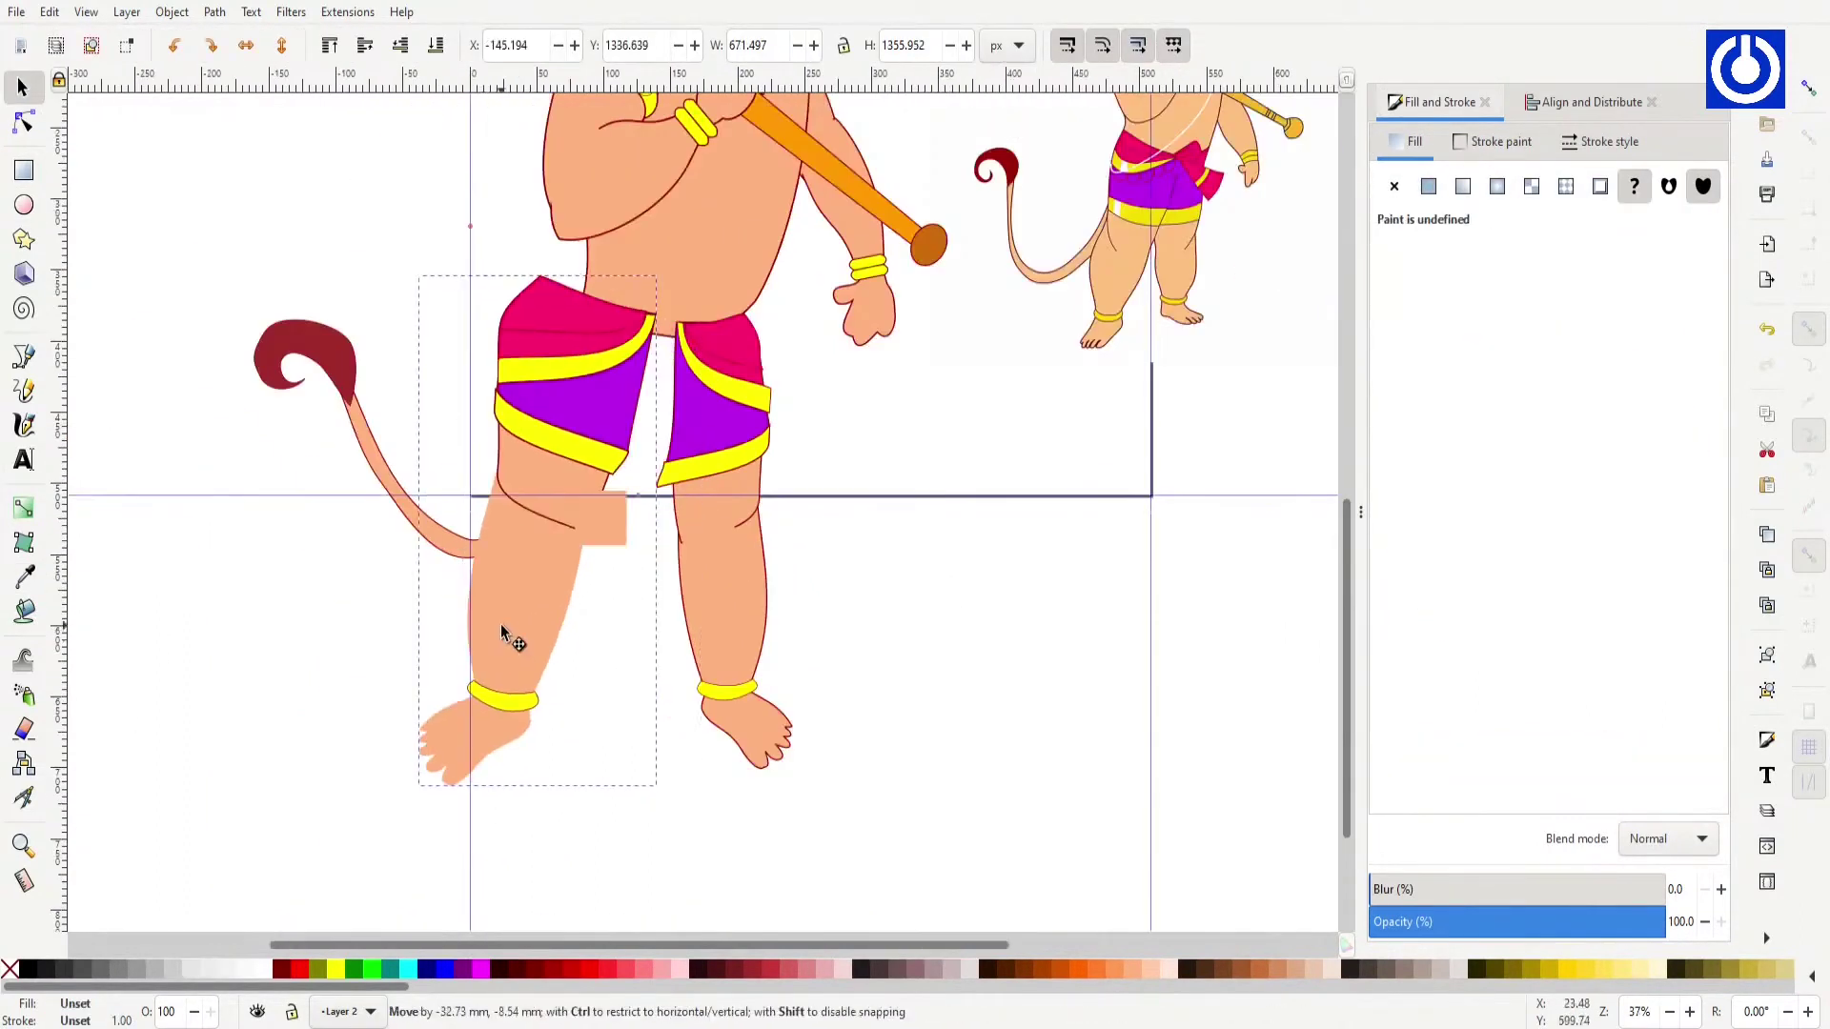
Step: Move a corner node of the leg patch to fit it onto the leg
key(r)
key(Escape)
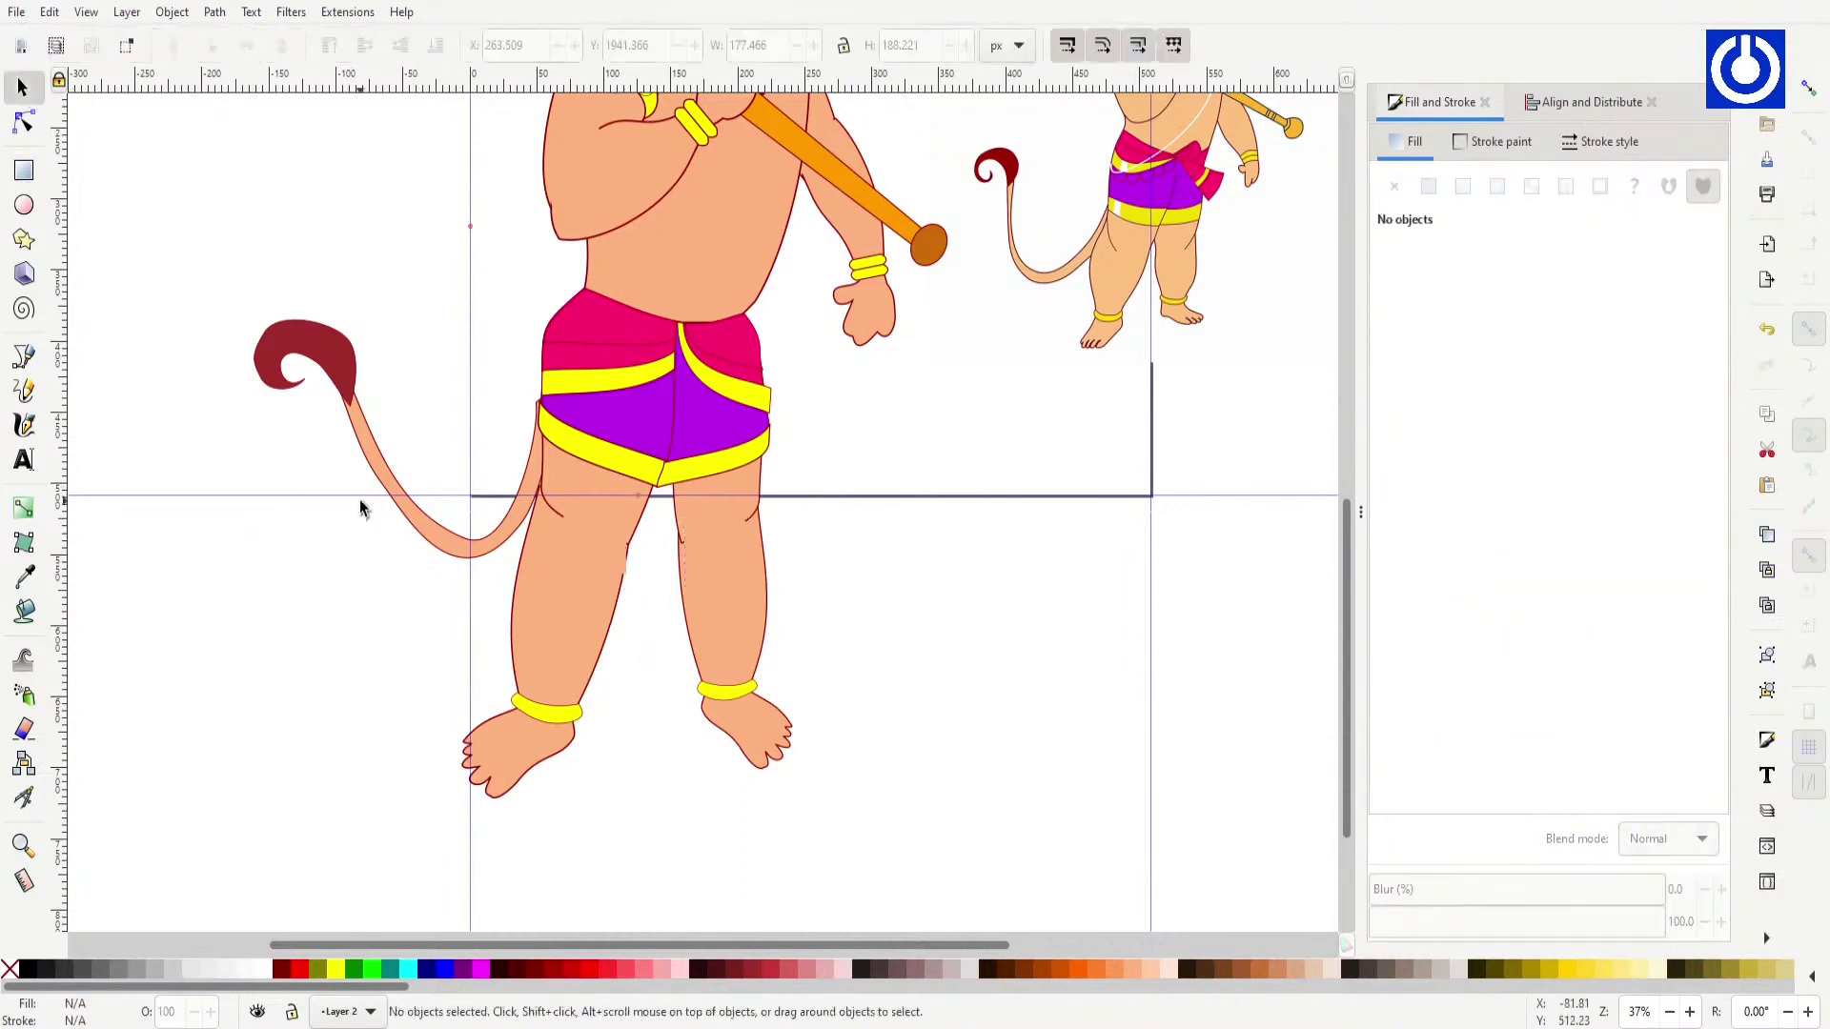
key(n)
scroll(738, 659, up, 4)
click(657, 300)
drag(741, 186, 786, 227)
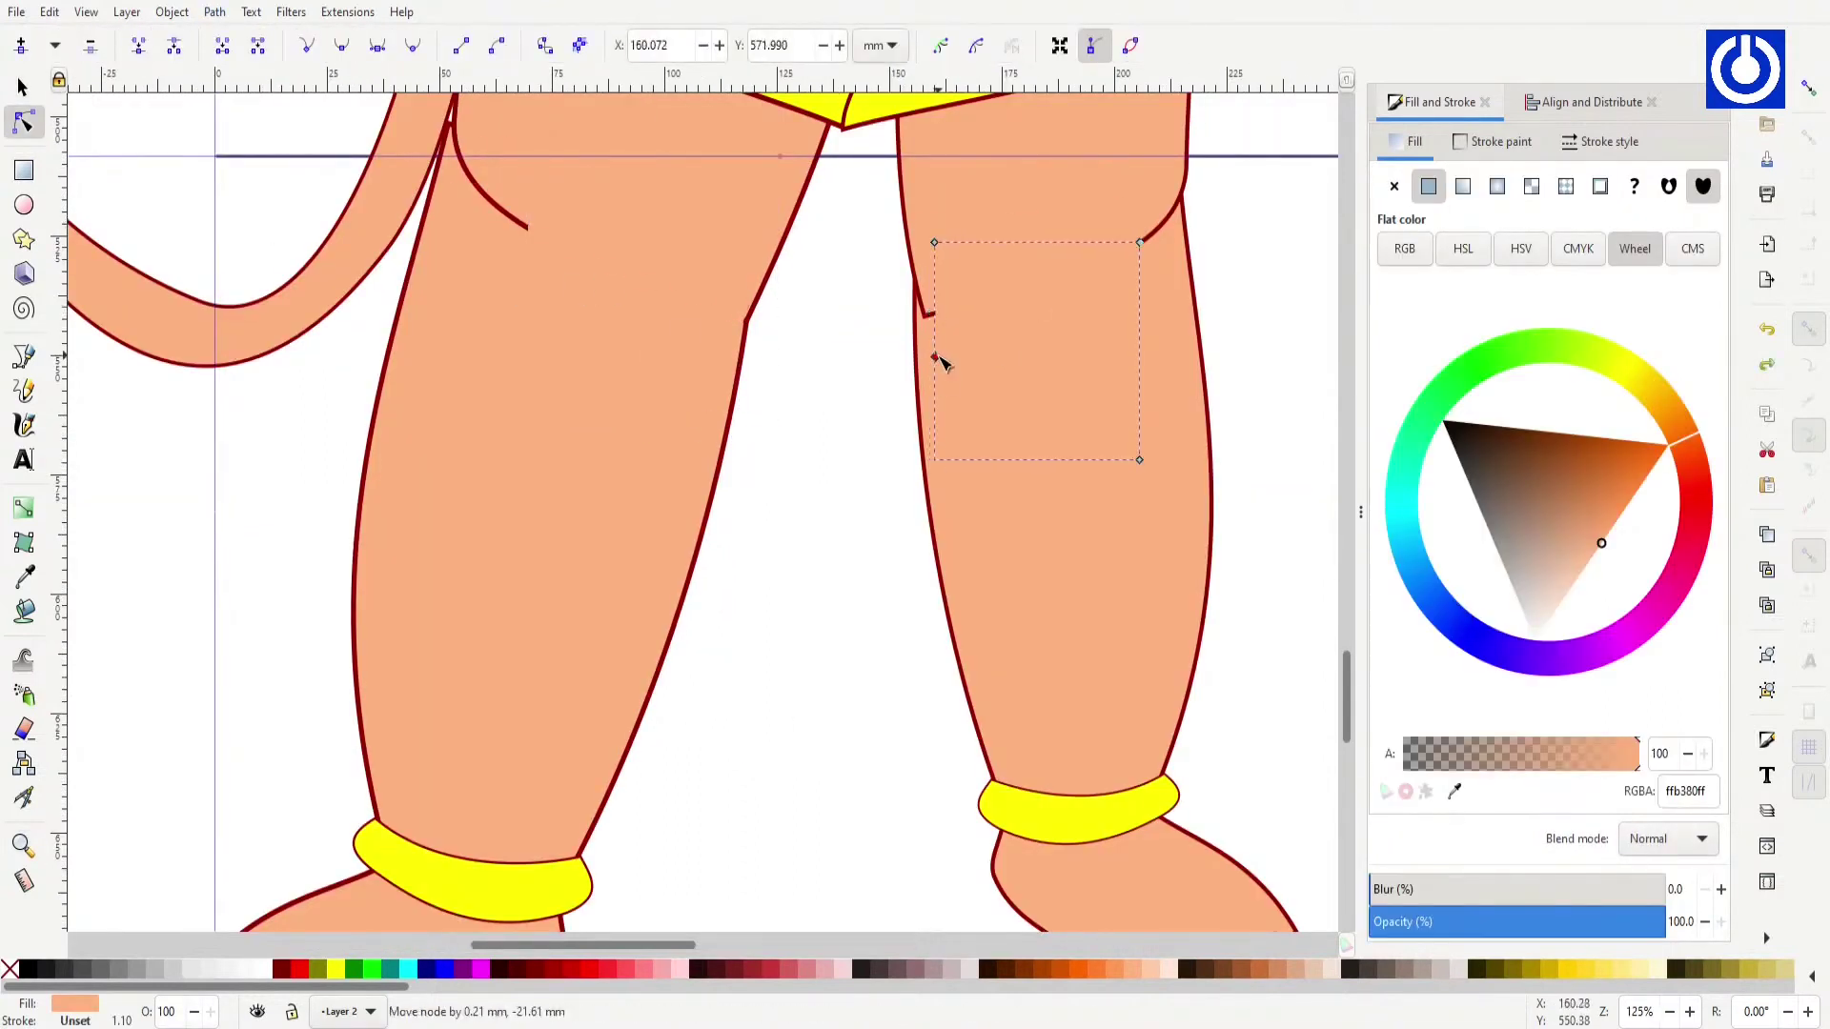
key(Escape)
scroll(171, 502, down, 5)
scroll(572, 477, down, 3)
click(724, 381)
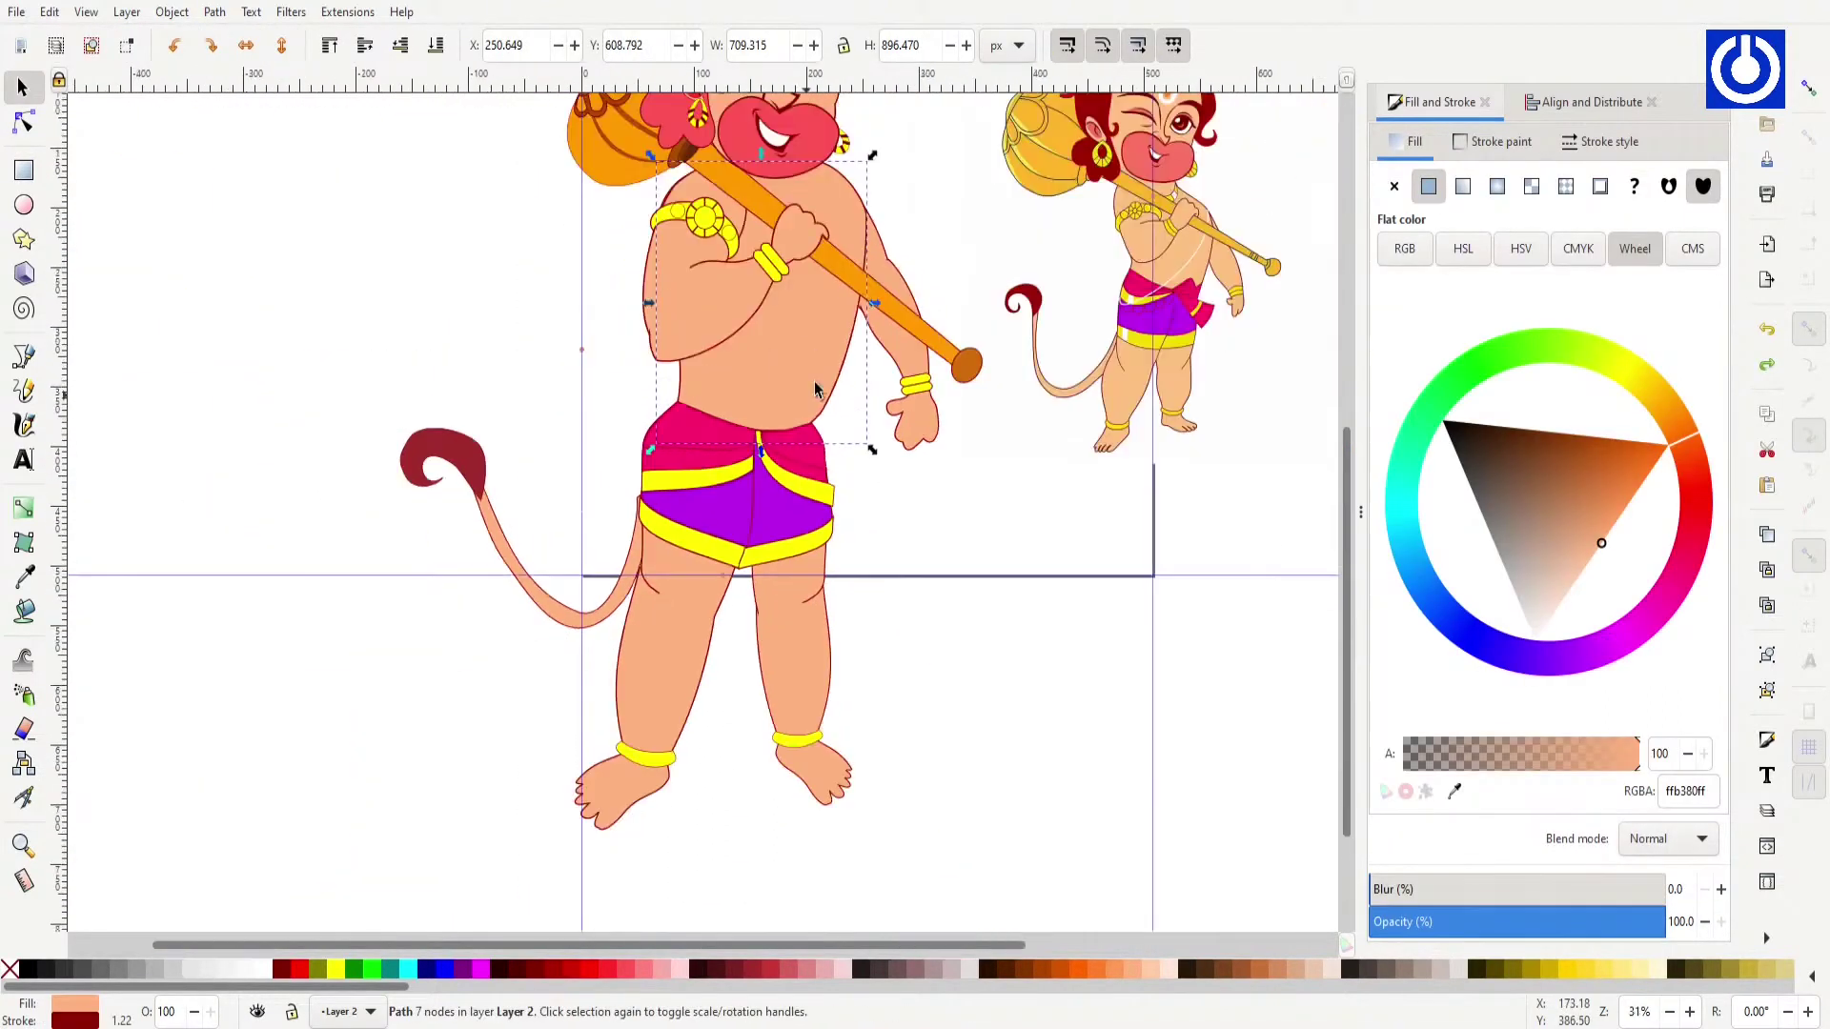
Step: Zoom closely into the right end of the shorts' yellow stripe
key(z)
click(890, 620)
click(858, 515)
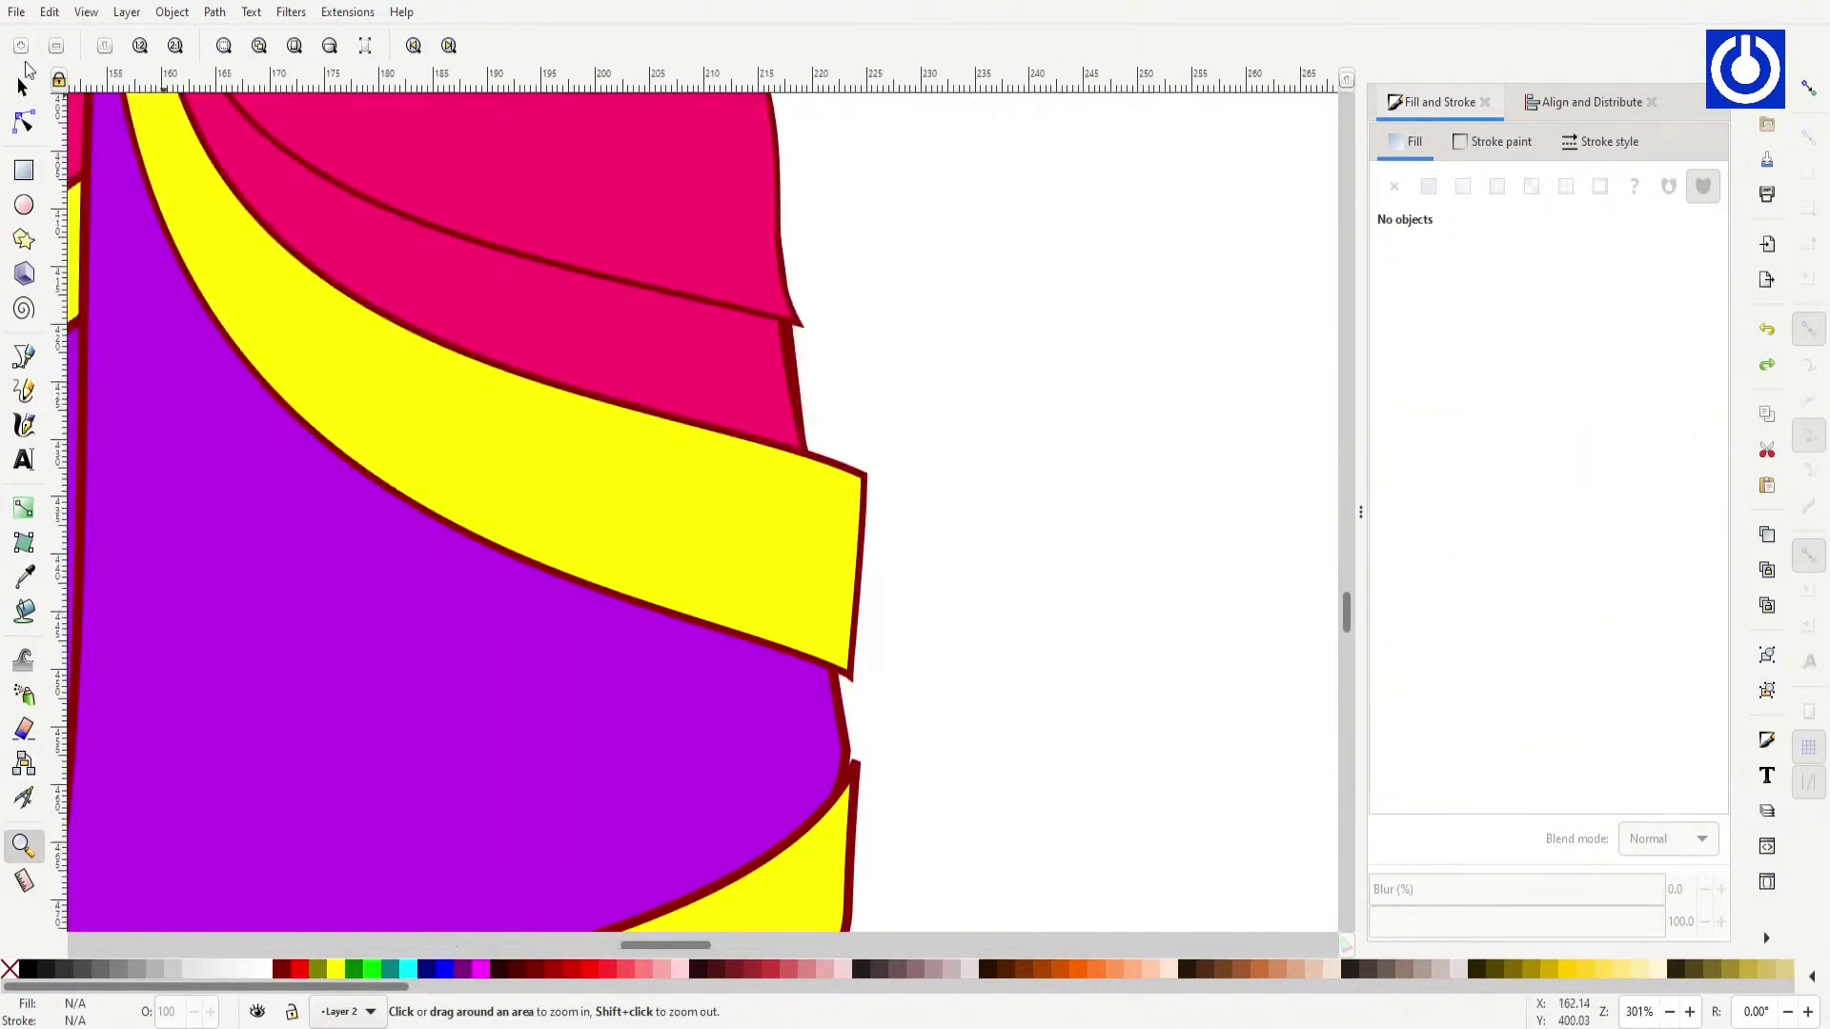
key(n)
drag(819, 448, 912, 530)
scroll(858, 534, down, 4)
key(s)
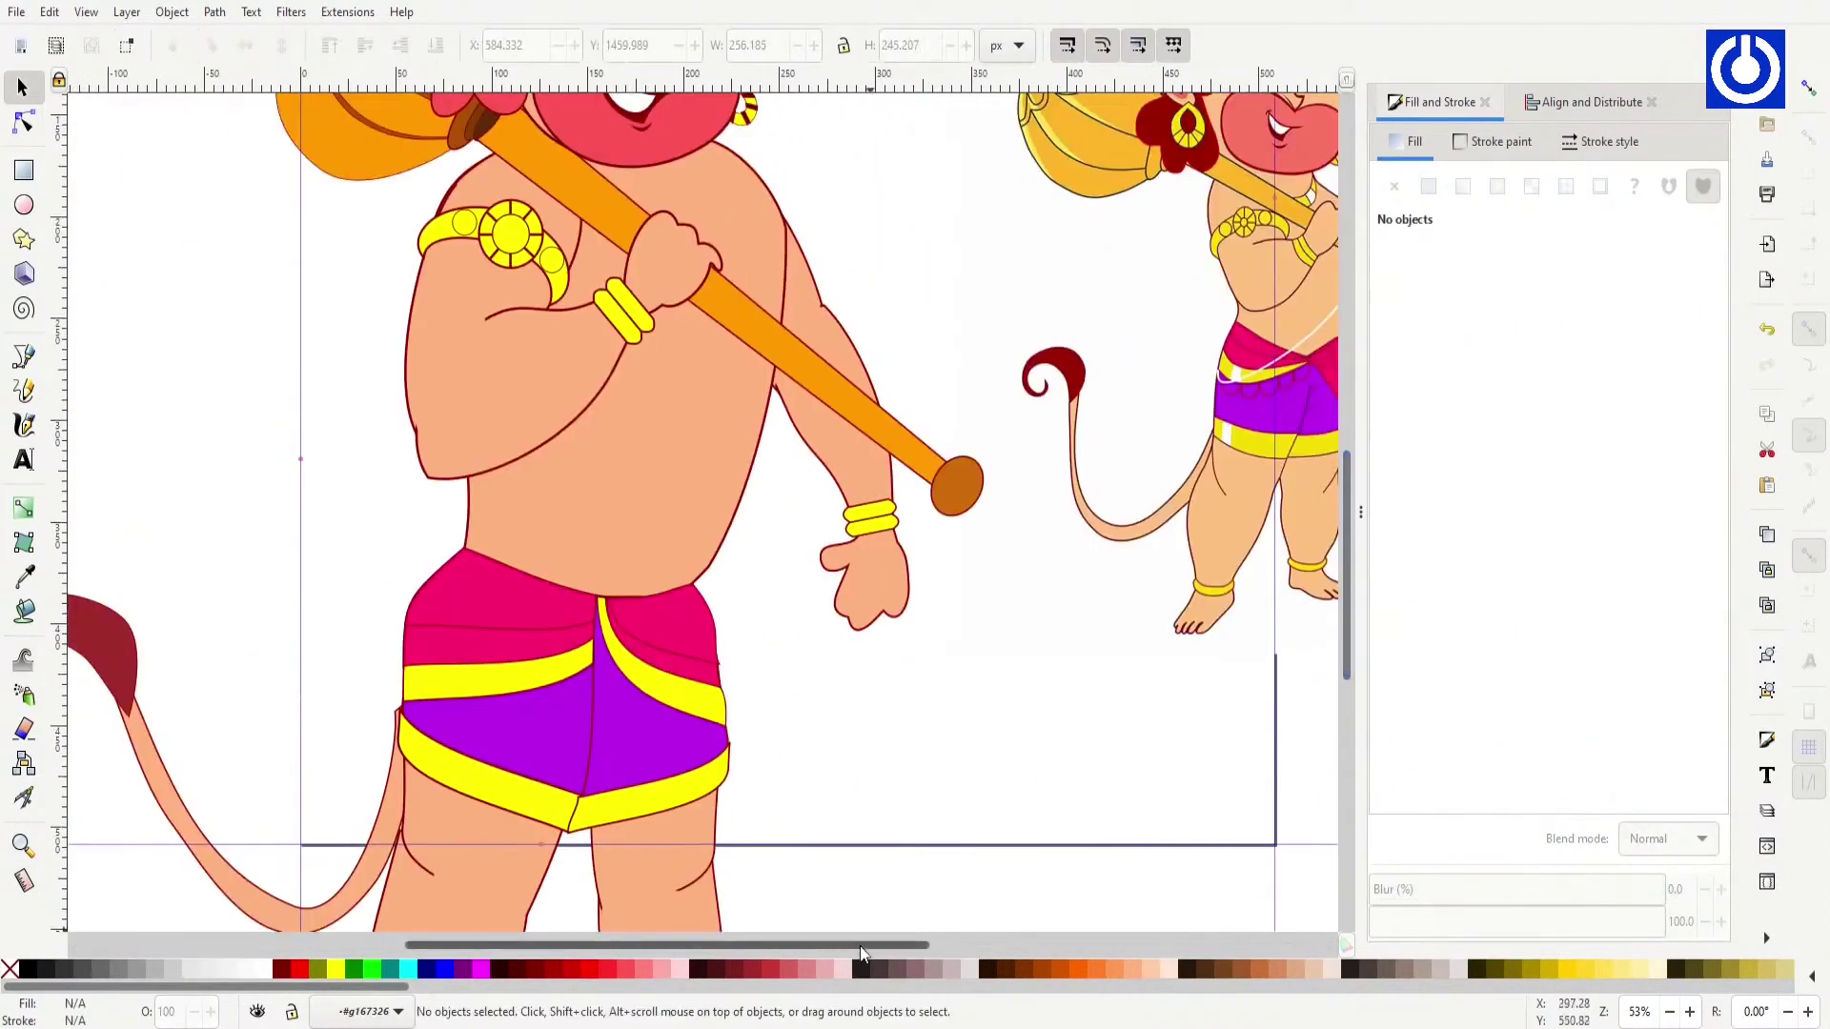
scroll(930, 657, down, 1)
click(929, 658)
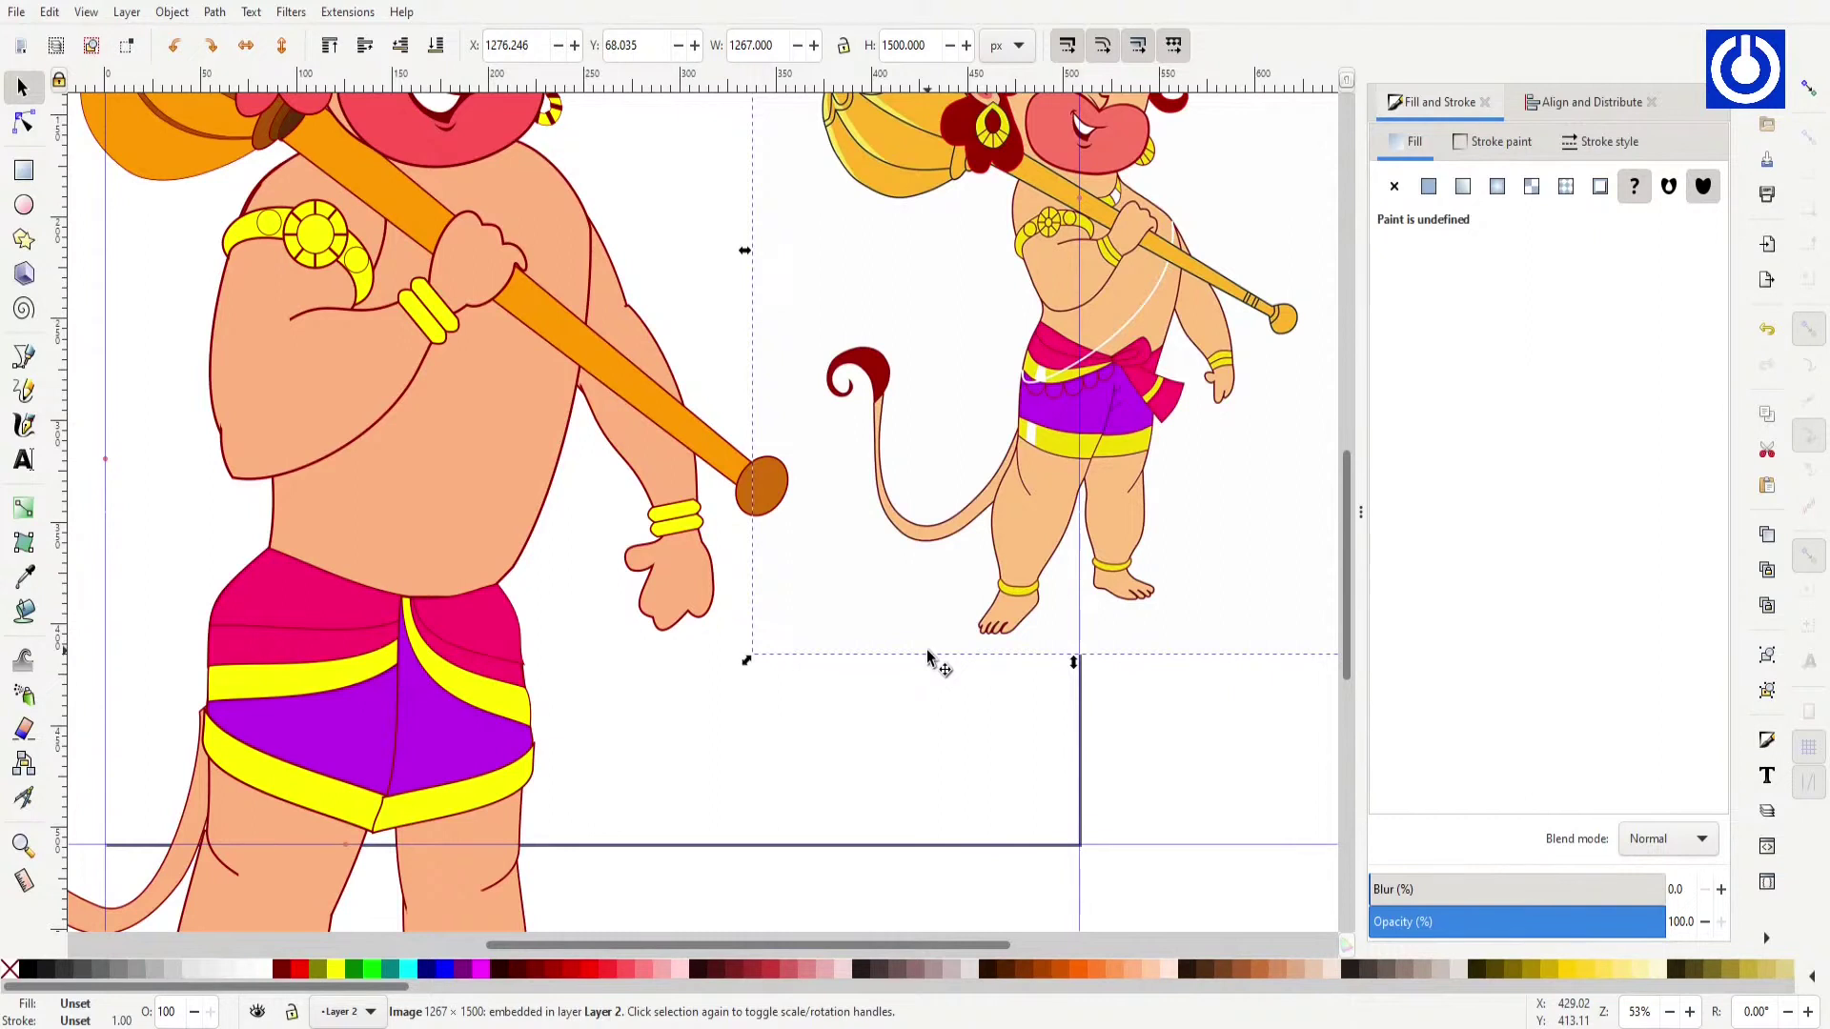
key(Escape)
scroll(650, 739, down, 2)
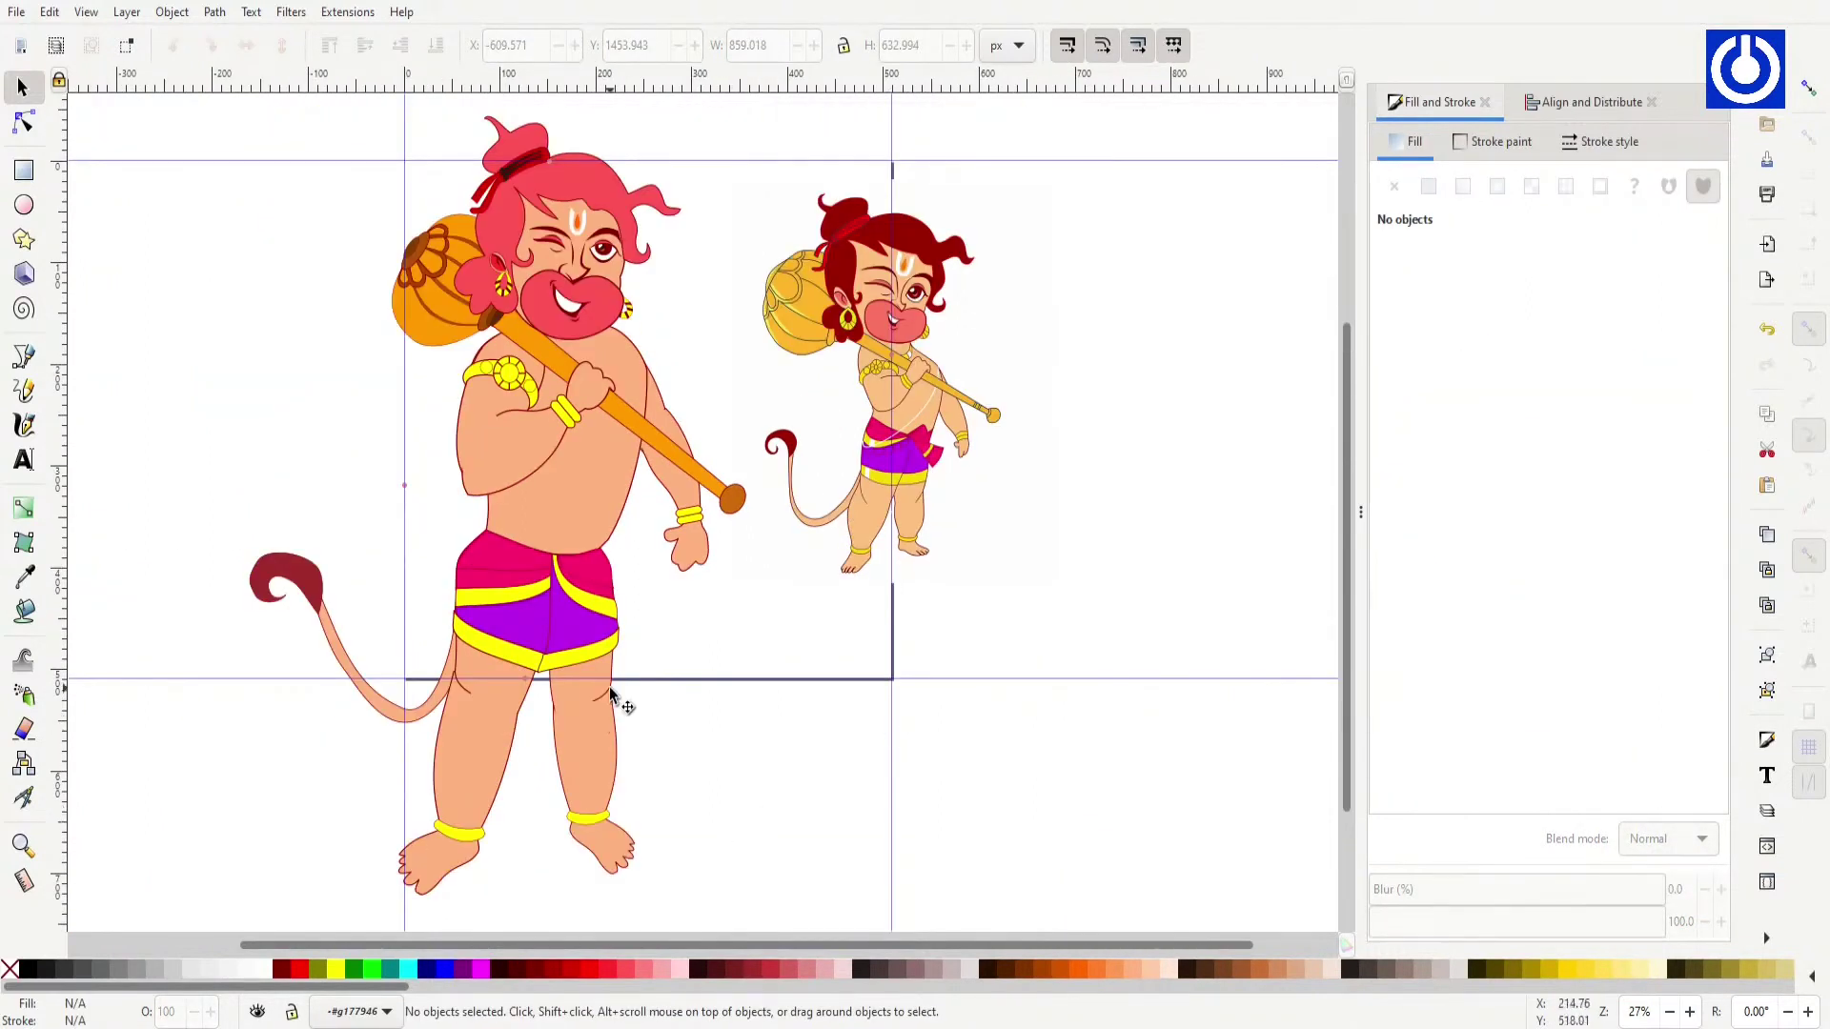
Step: Select the four shorts pieces and edit the nodes of the pink piece and yellow stripe
drag(610, 689, 441, 517)
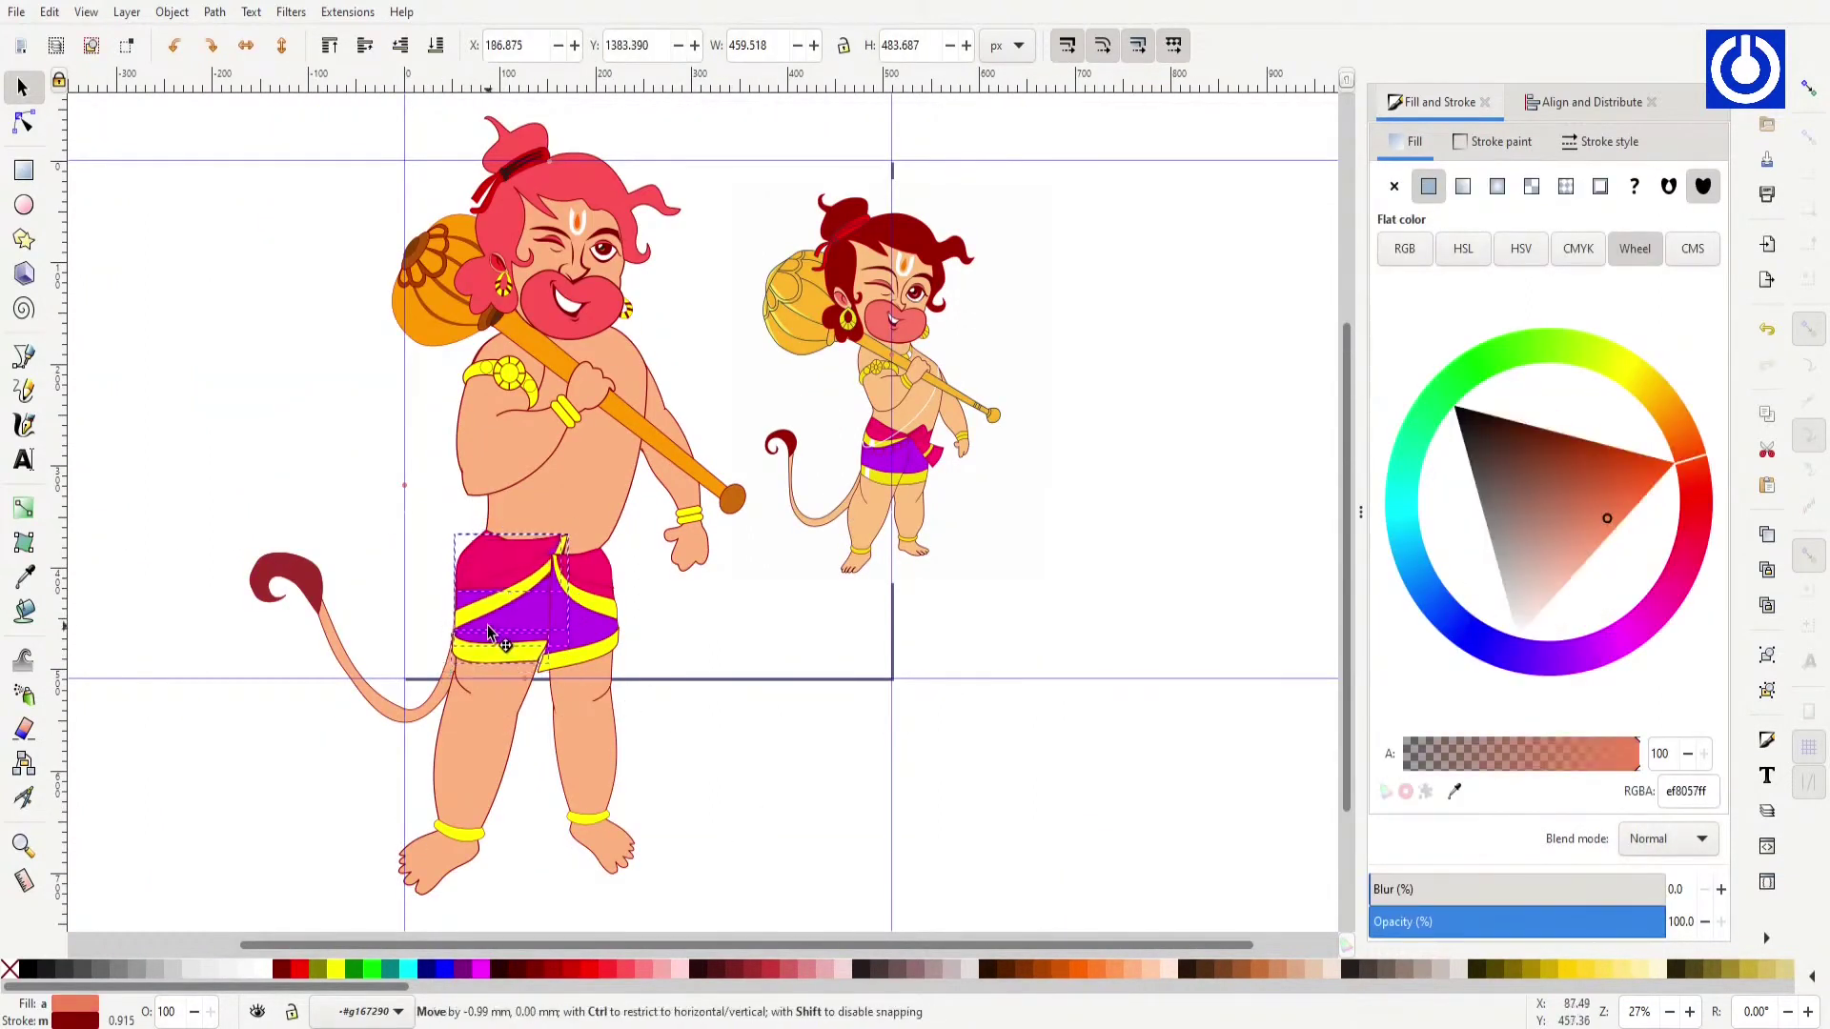
key(n)
scroll(436, 566, up, 4)
click(651, 461)
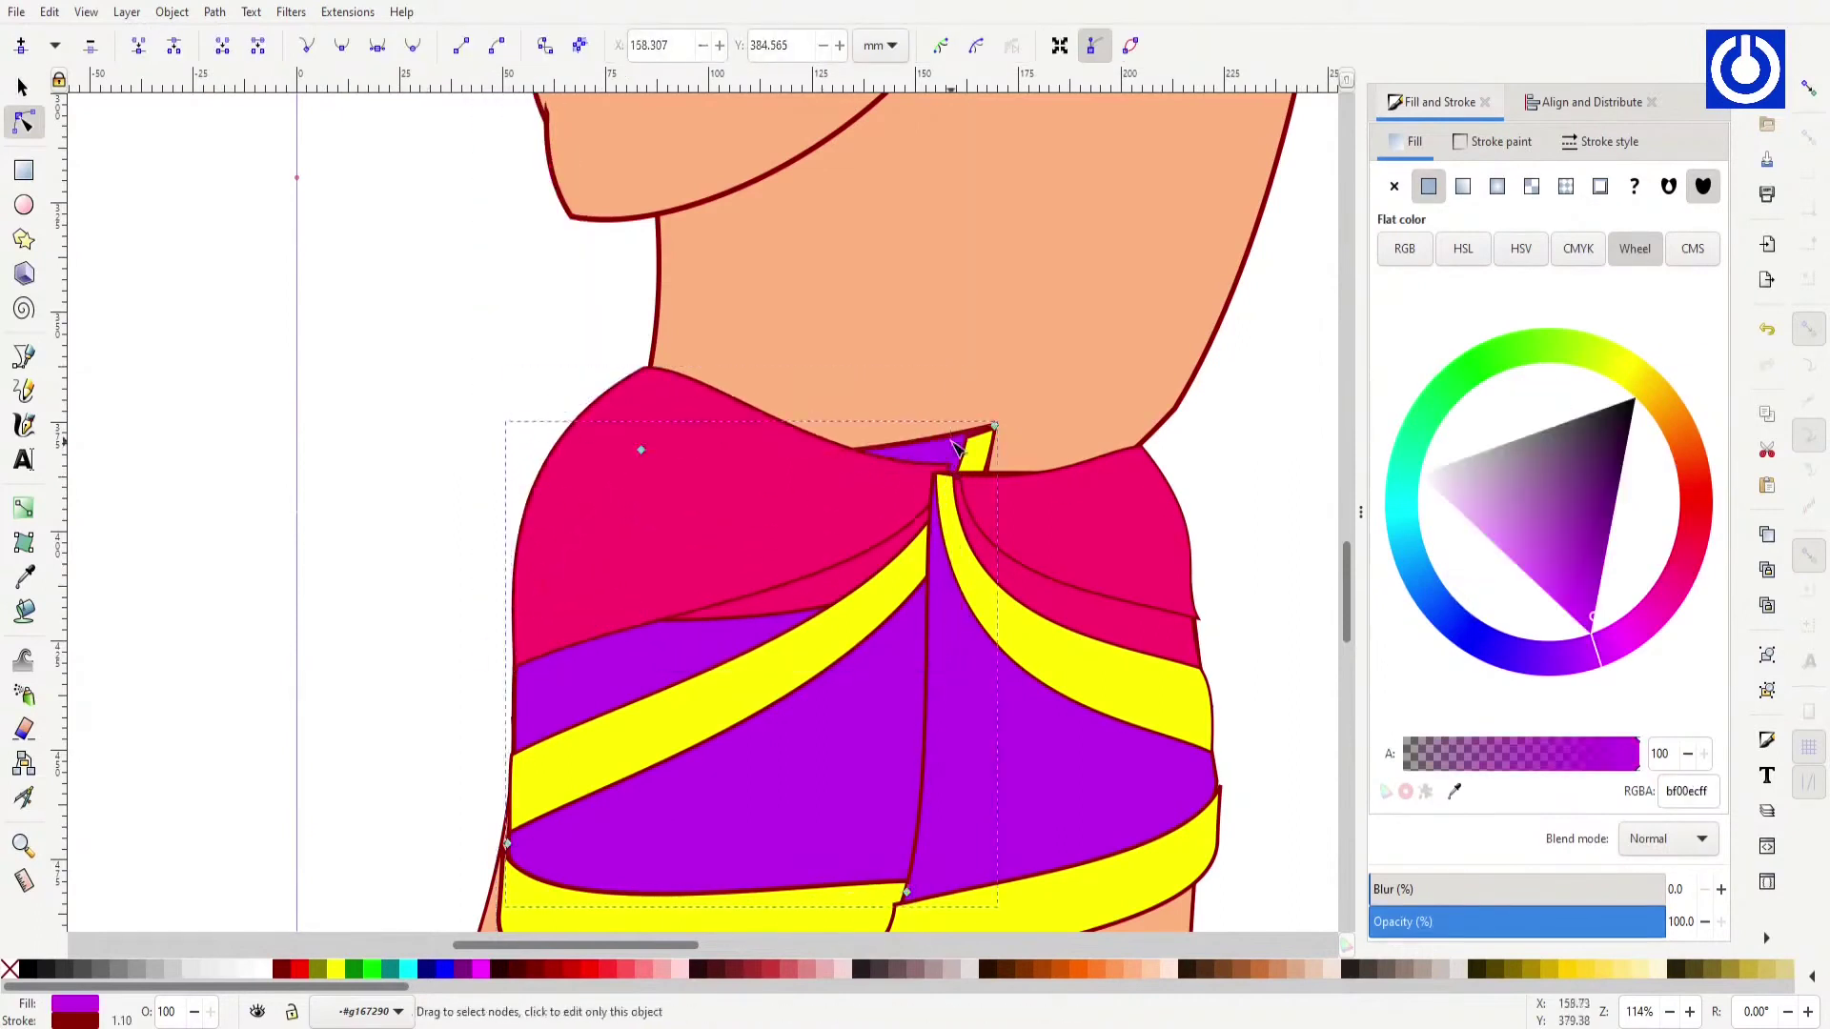
click(977, 452)
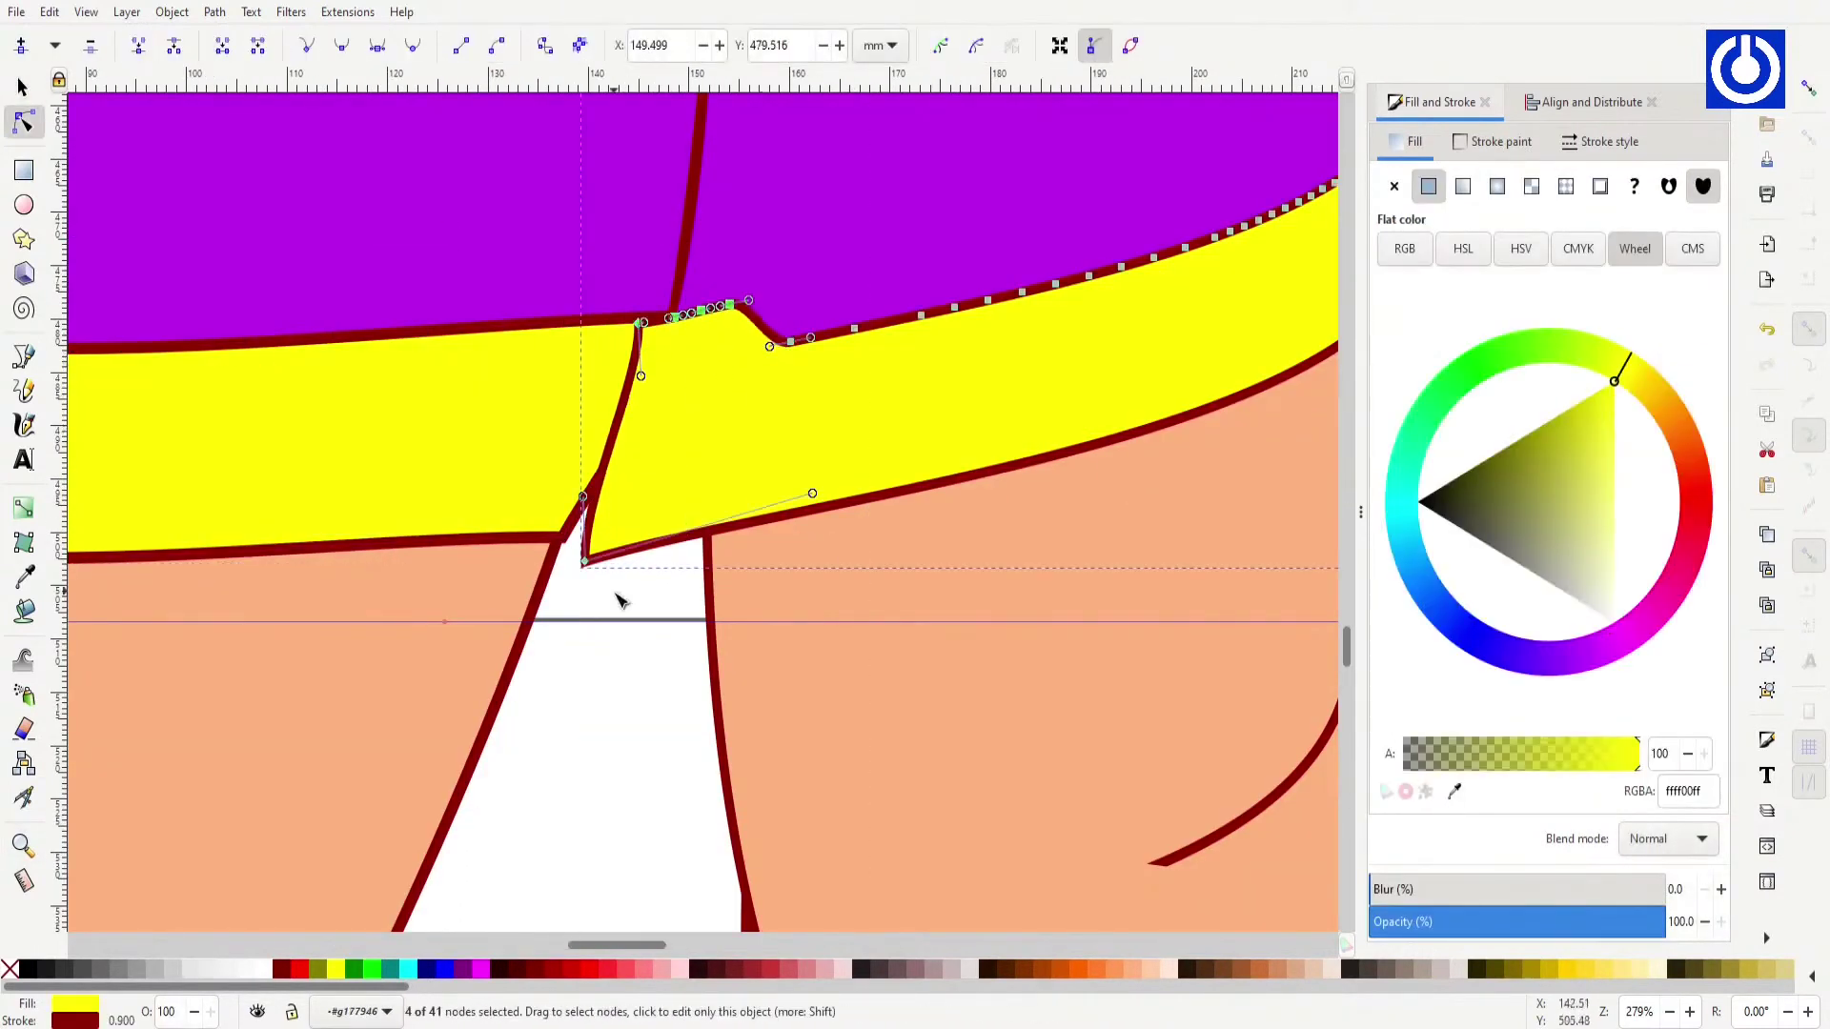
Step: Undo the stripe edit, paste a taller peach triangle copy and size a yellow band across it
key(ctrl+z)
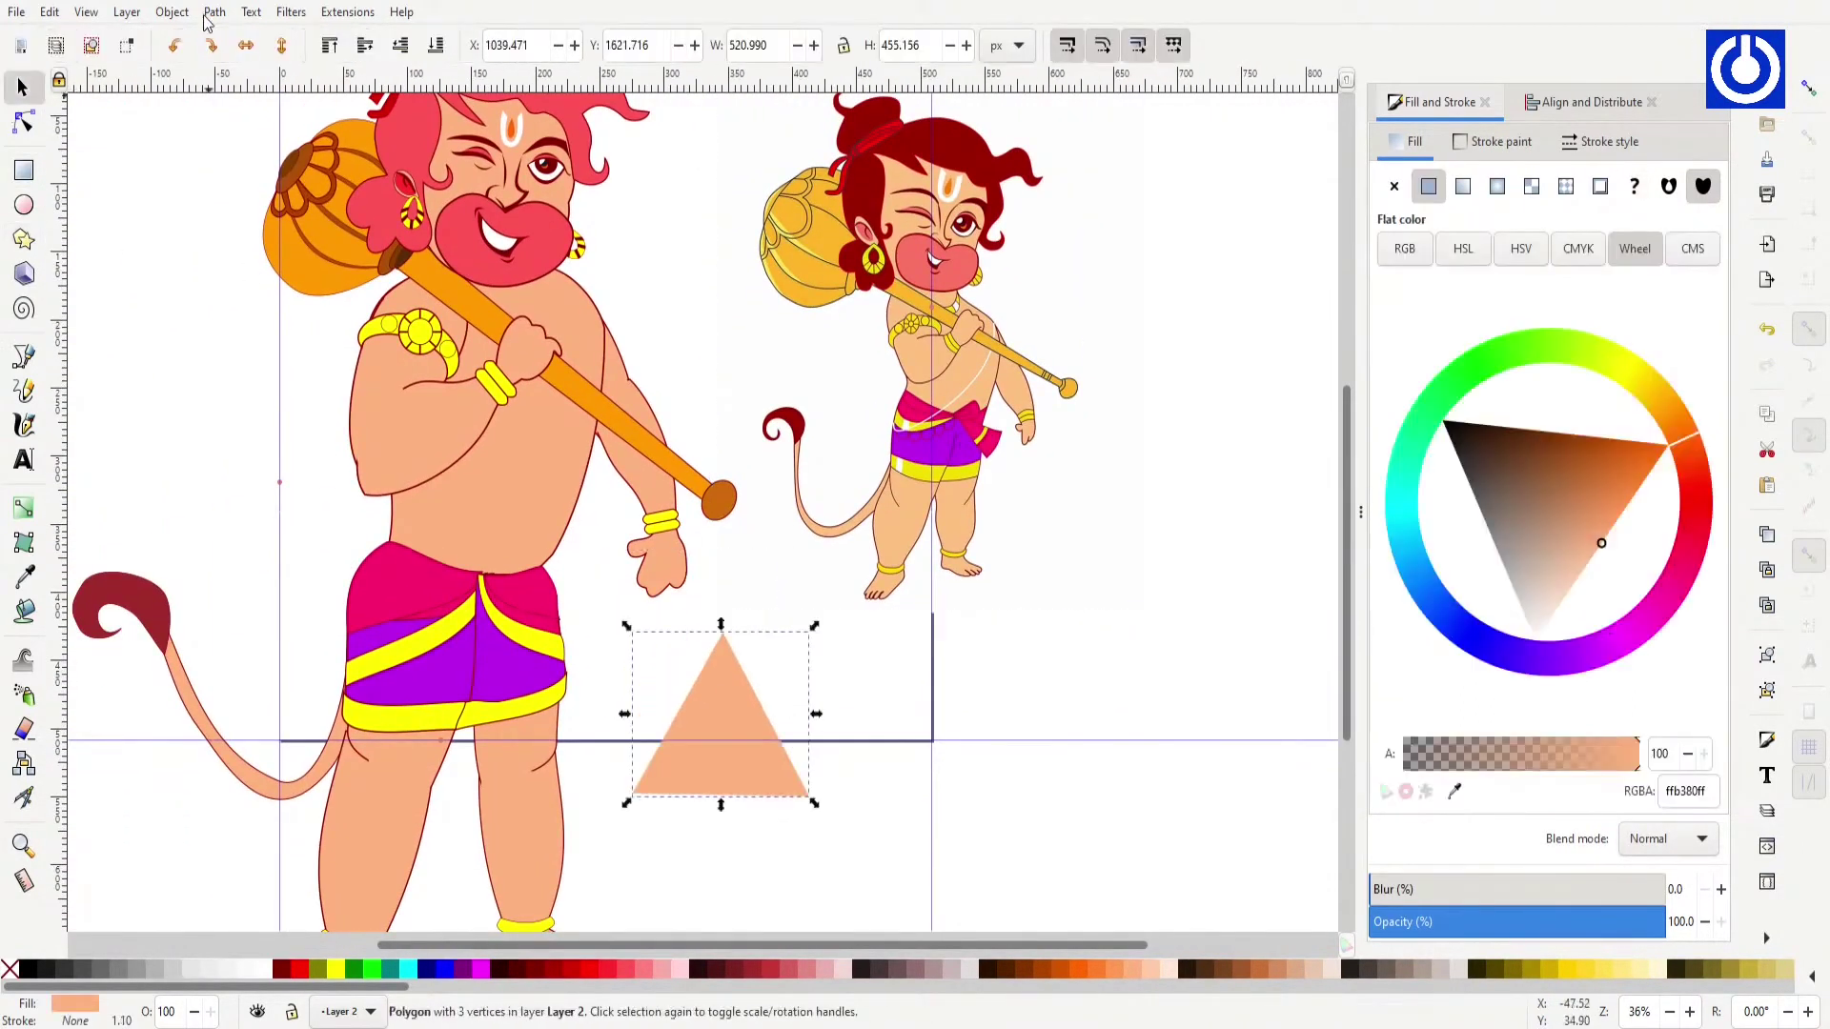
key(s)
key(ctrl+v)
drag(919, 720, 865, 838)
drag(787, 767, 774, 741)
key(r)
drag(667, 818, 773, 878)
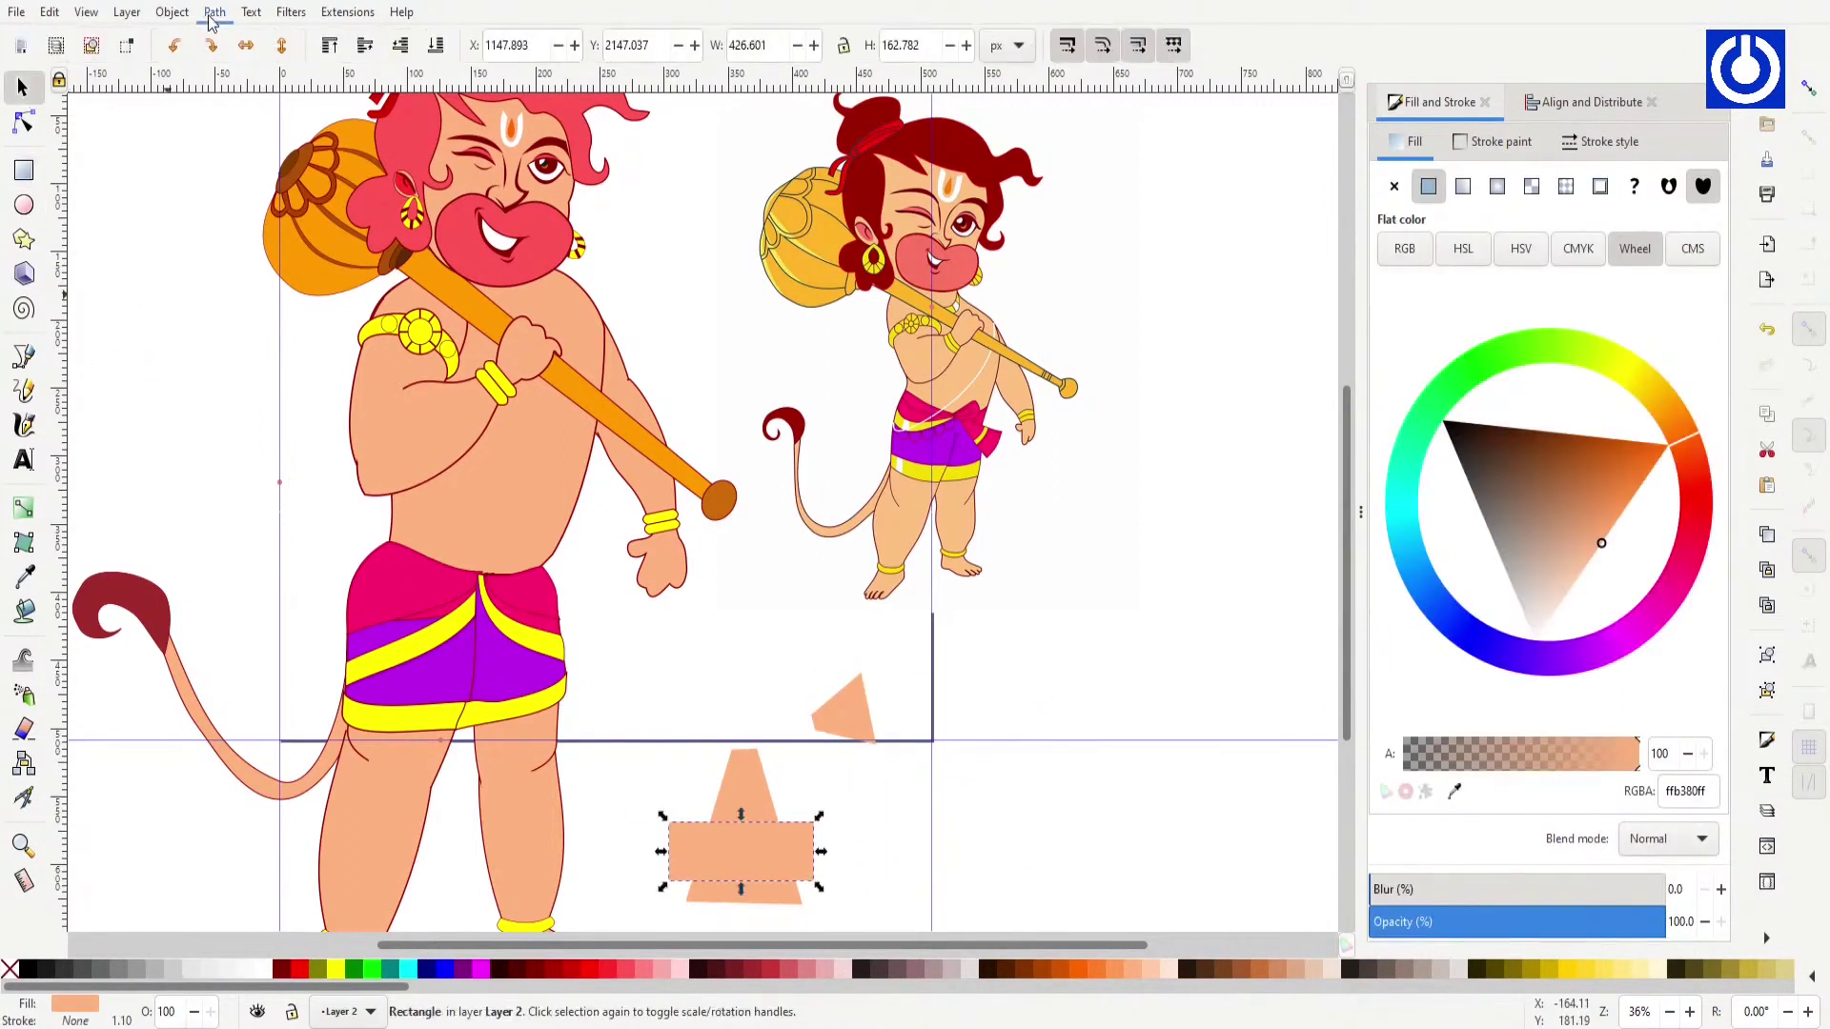
key(s)
drag(667, 850, 693, 862)
Step: Bend the yellow band into a curve and bow the cone's bottom edge outward
scroll(748, 859, up, 4)
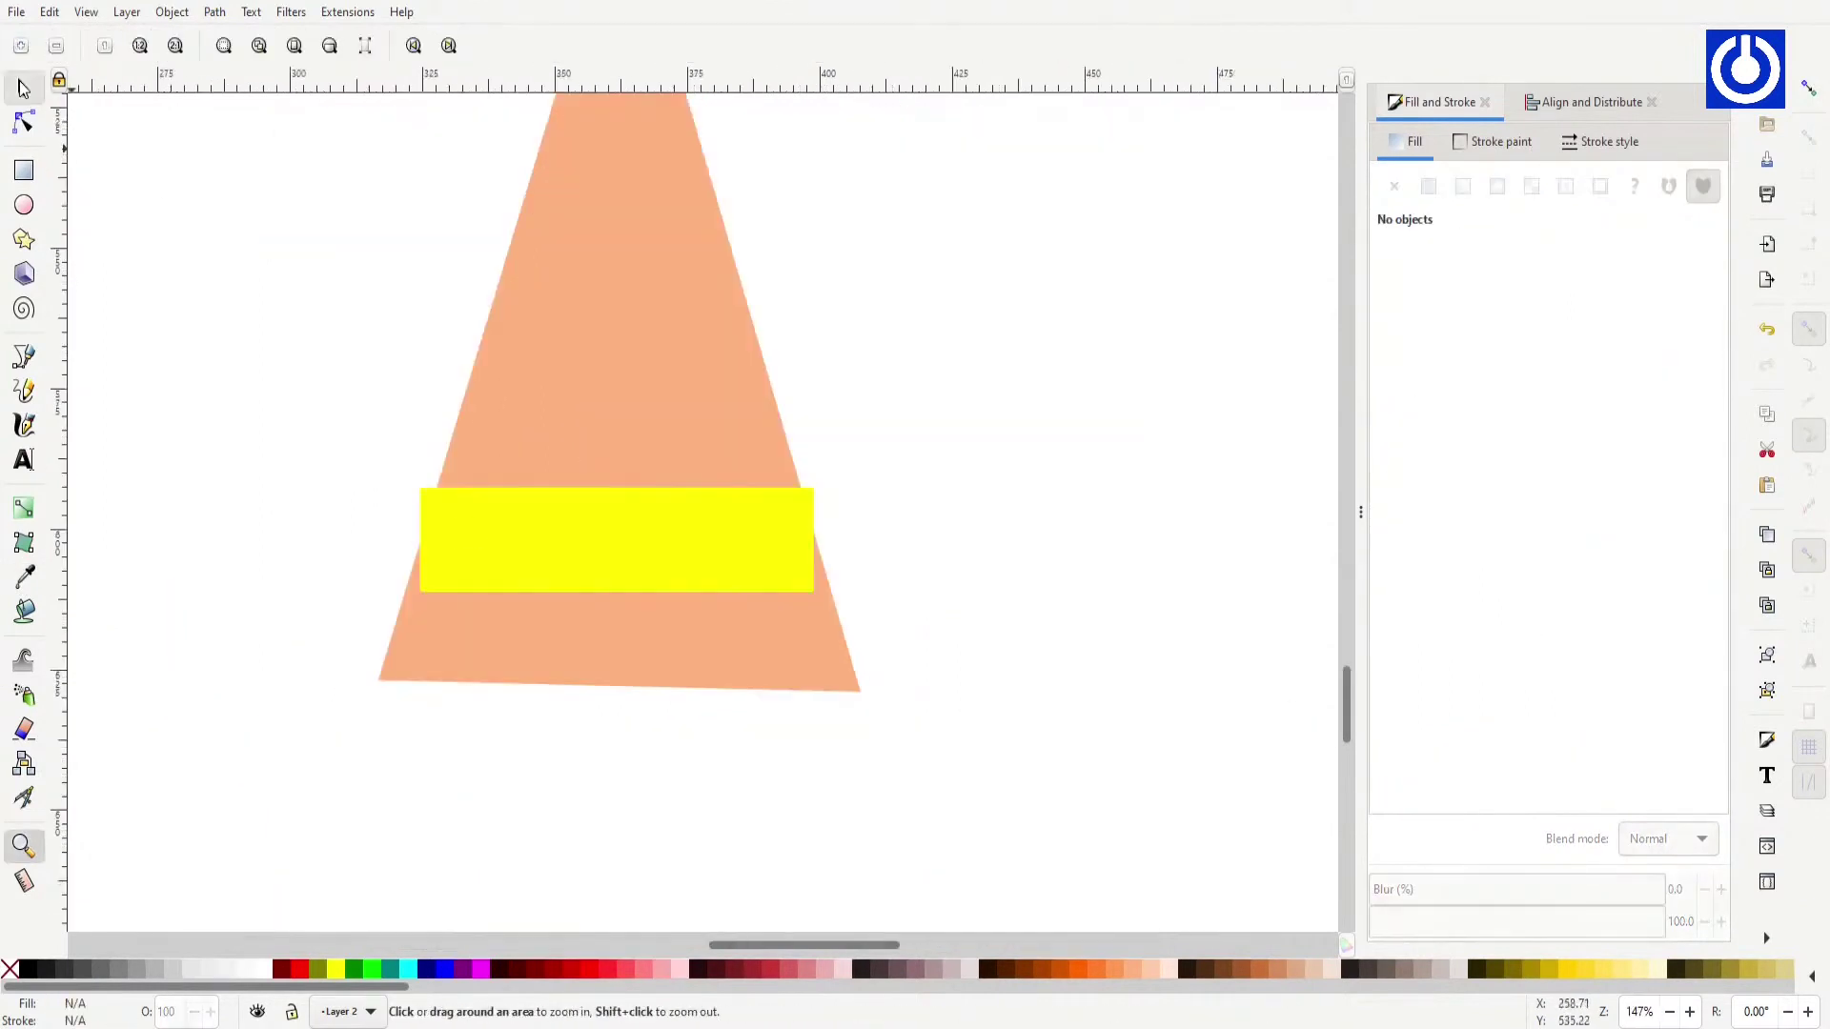
key(n)
click(815, 430)
drag(641, 536, 640, 560)
drag(648, 436, 647, 459)
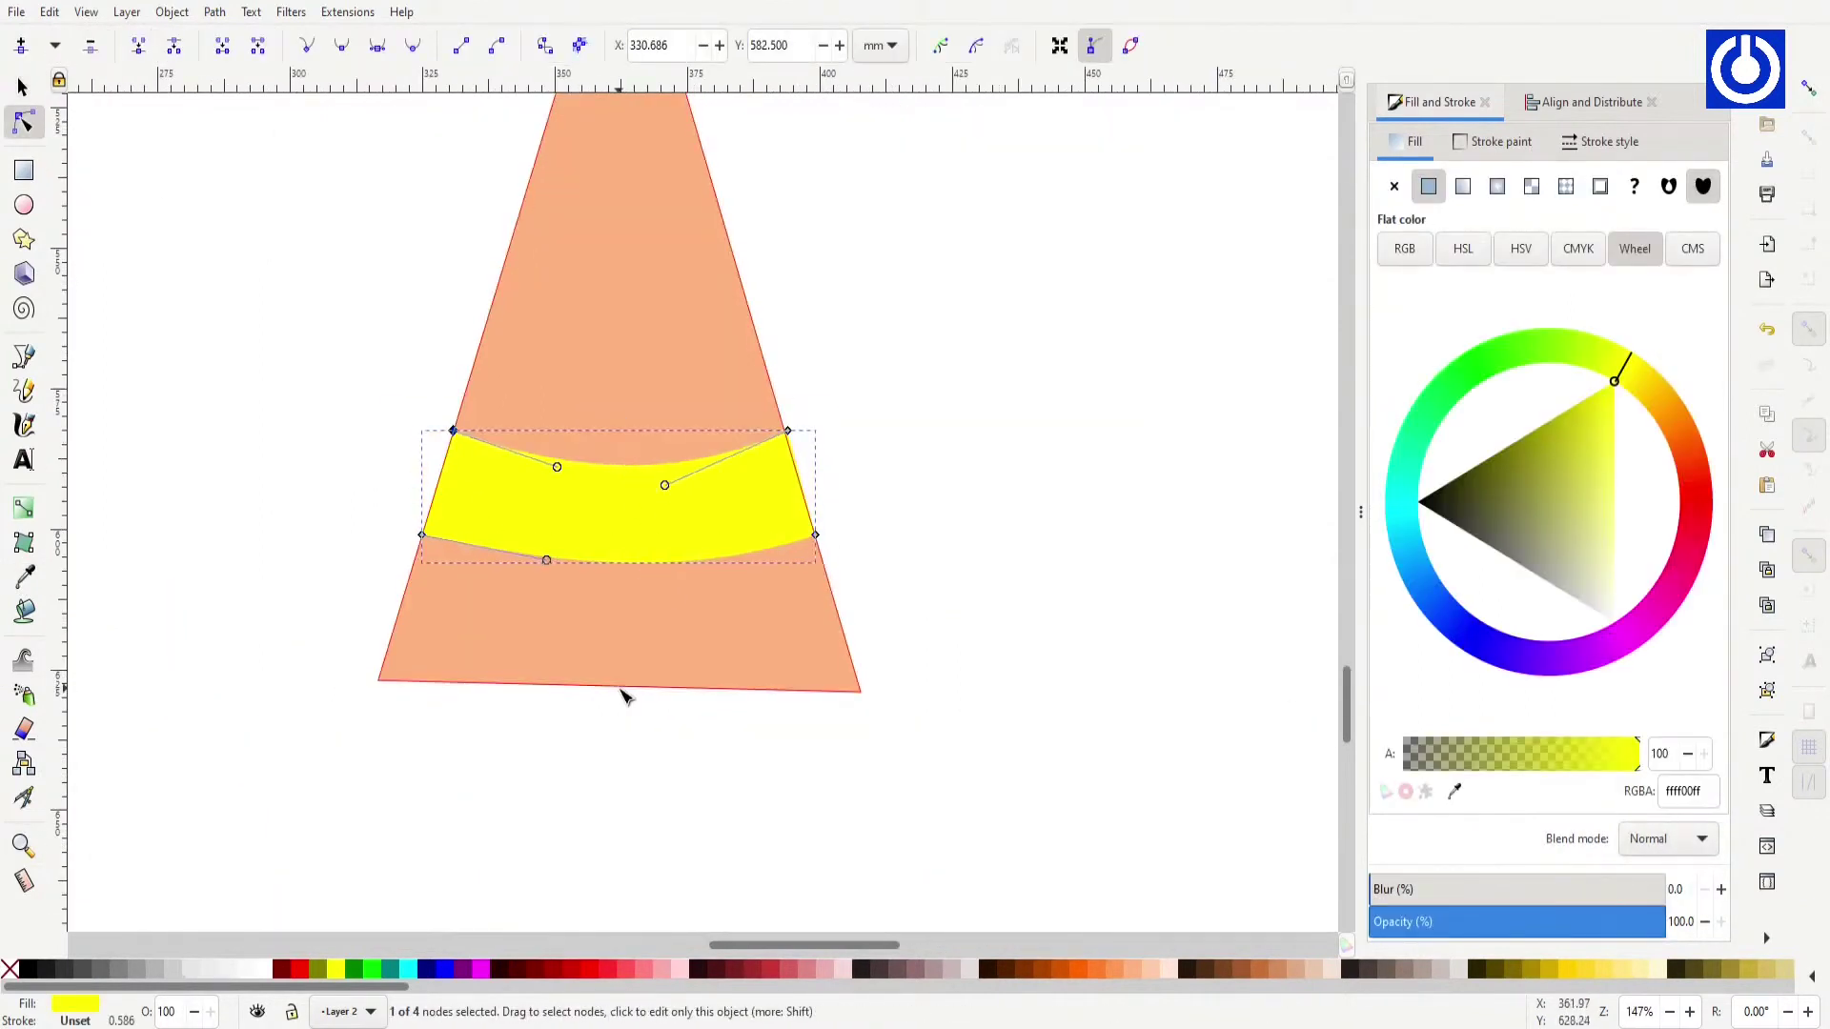
click(621, 688)
drag(621, 685, 621, 752)
Step: Round the small orange shape into a blob by dragging its bottom point
key(minus)
key(minus)
key(minus)
click(870, 293)
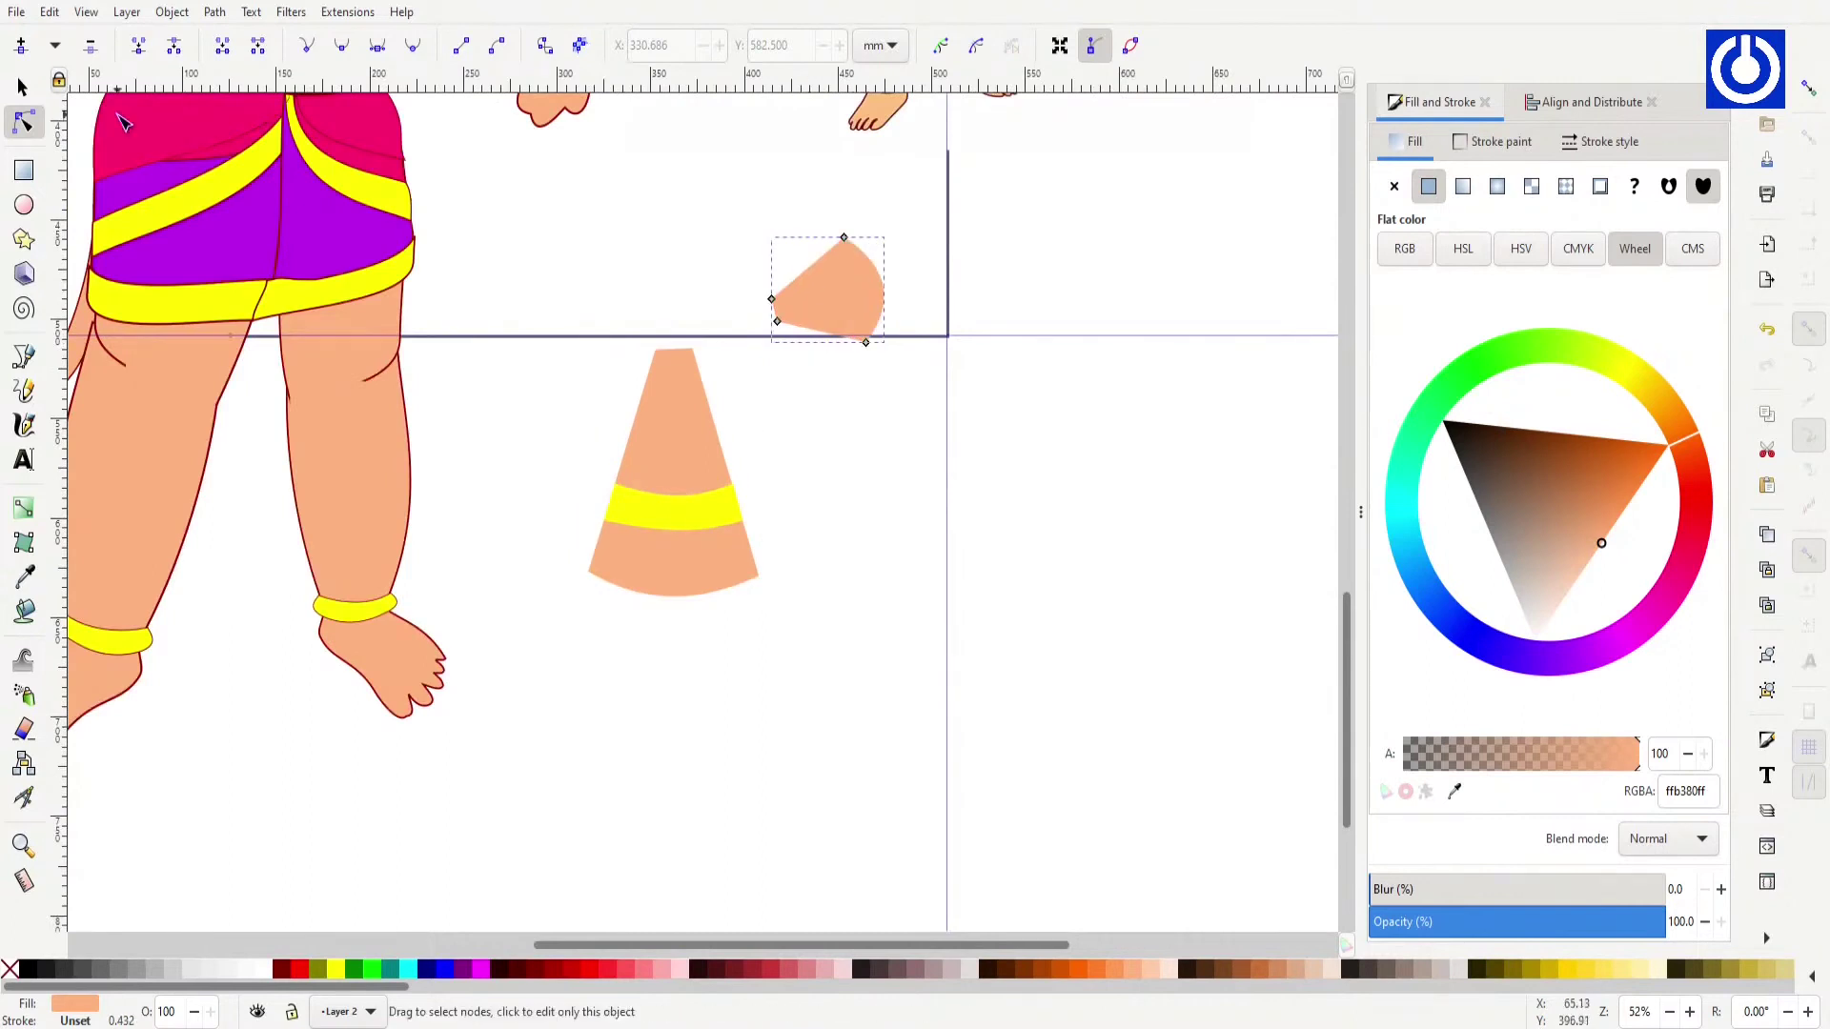
key(3)
key(Tab)
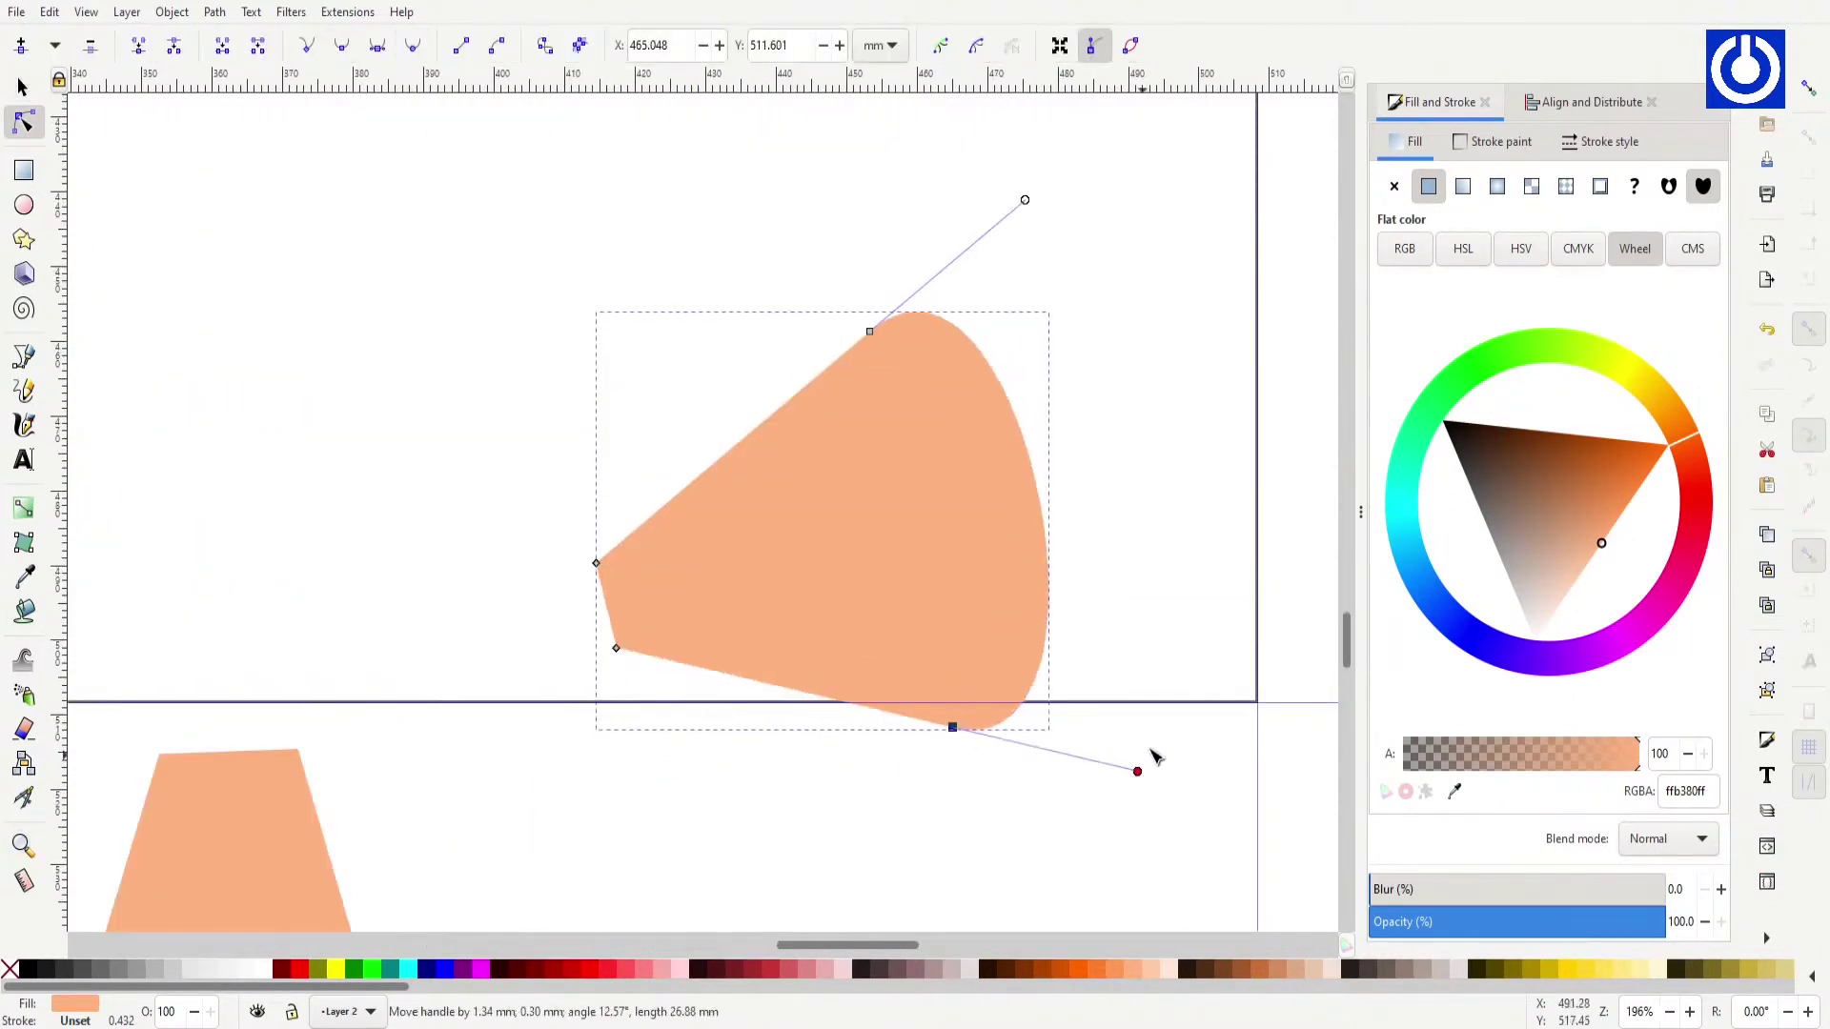
drag(1153, 756, 1172, 645)
key(s)
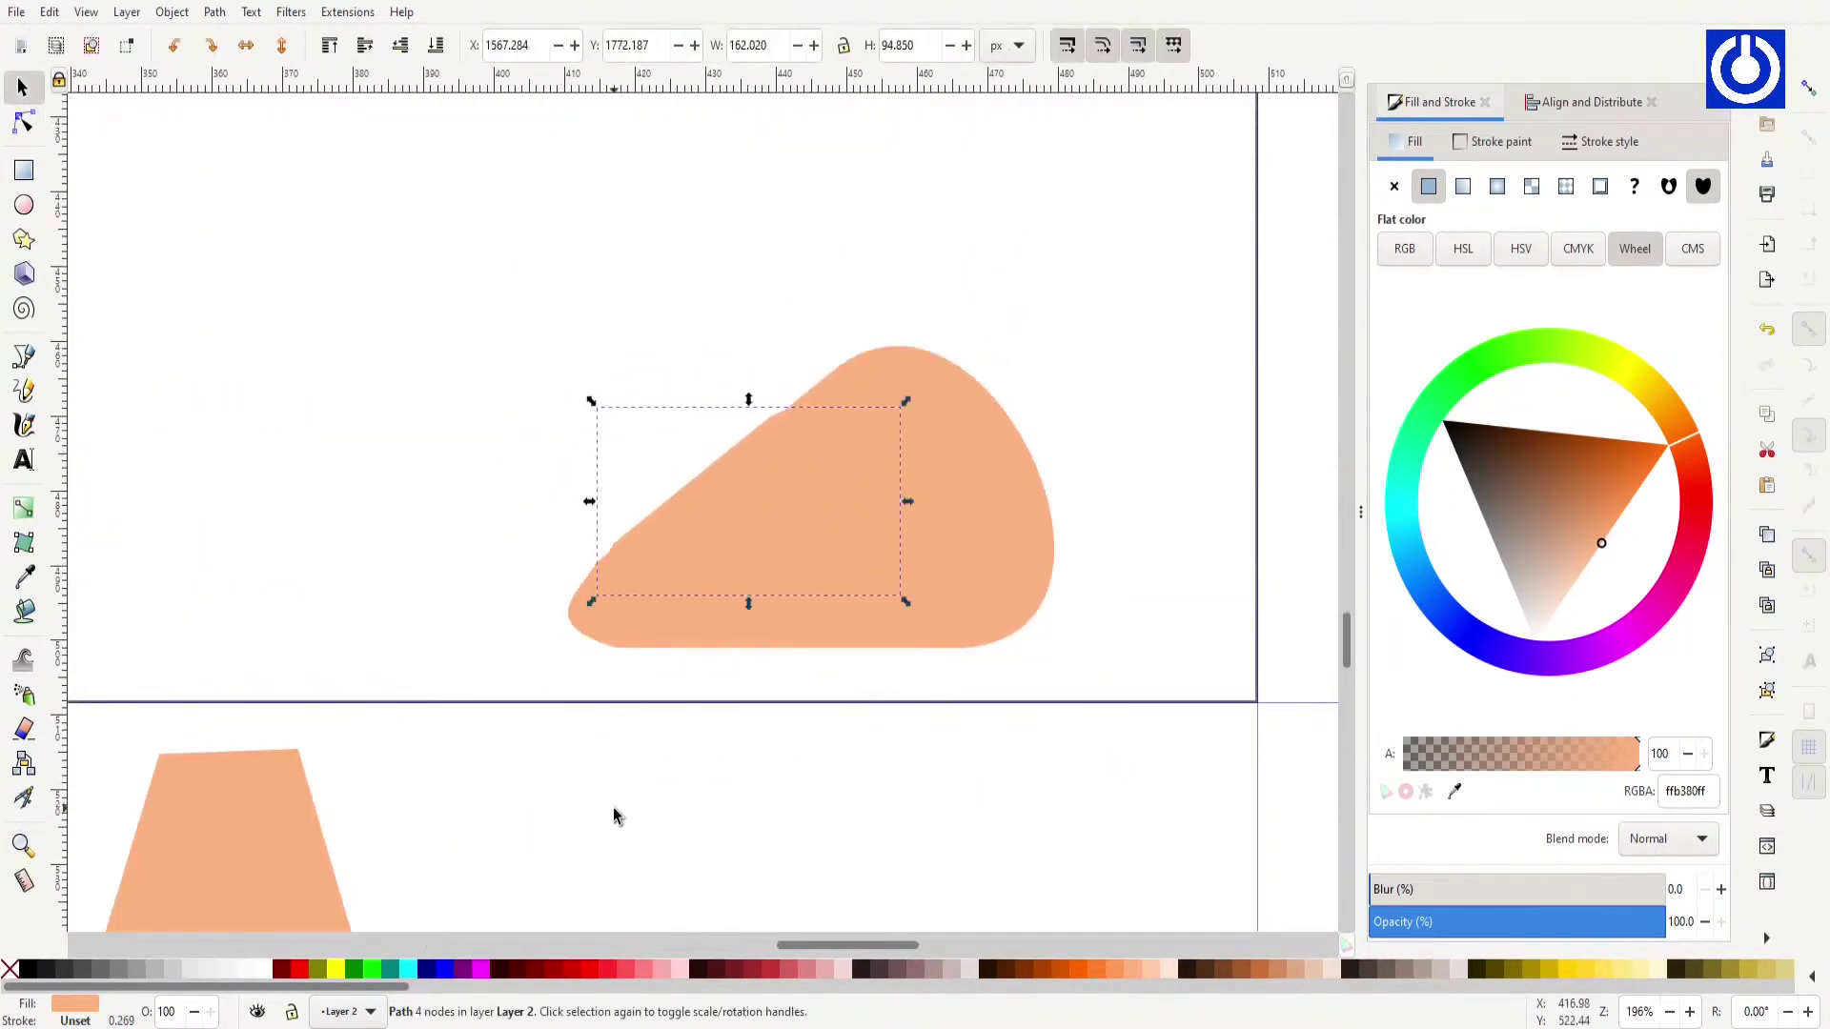
Step: Give the cone and blob the skirt's magenta style and move the blob onto the cone's tip
key(minus)
key(minus)
key(minus)
ctrl+click(226, 371)
click(901, 724)
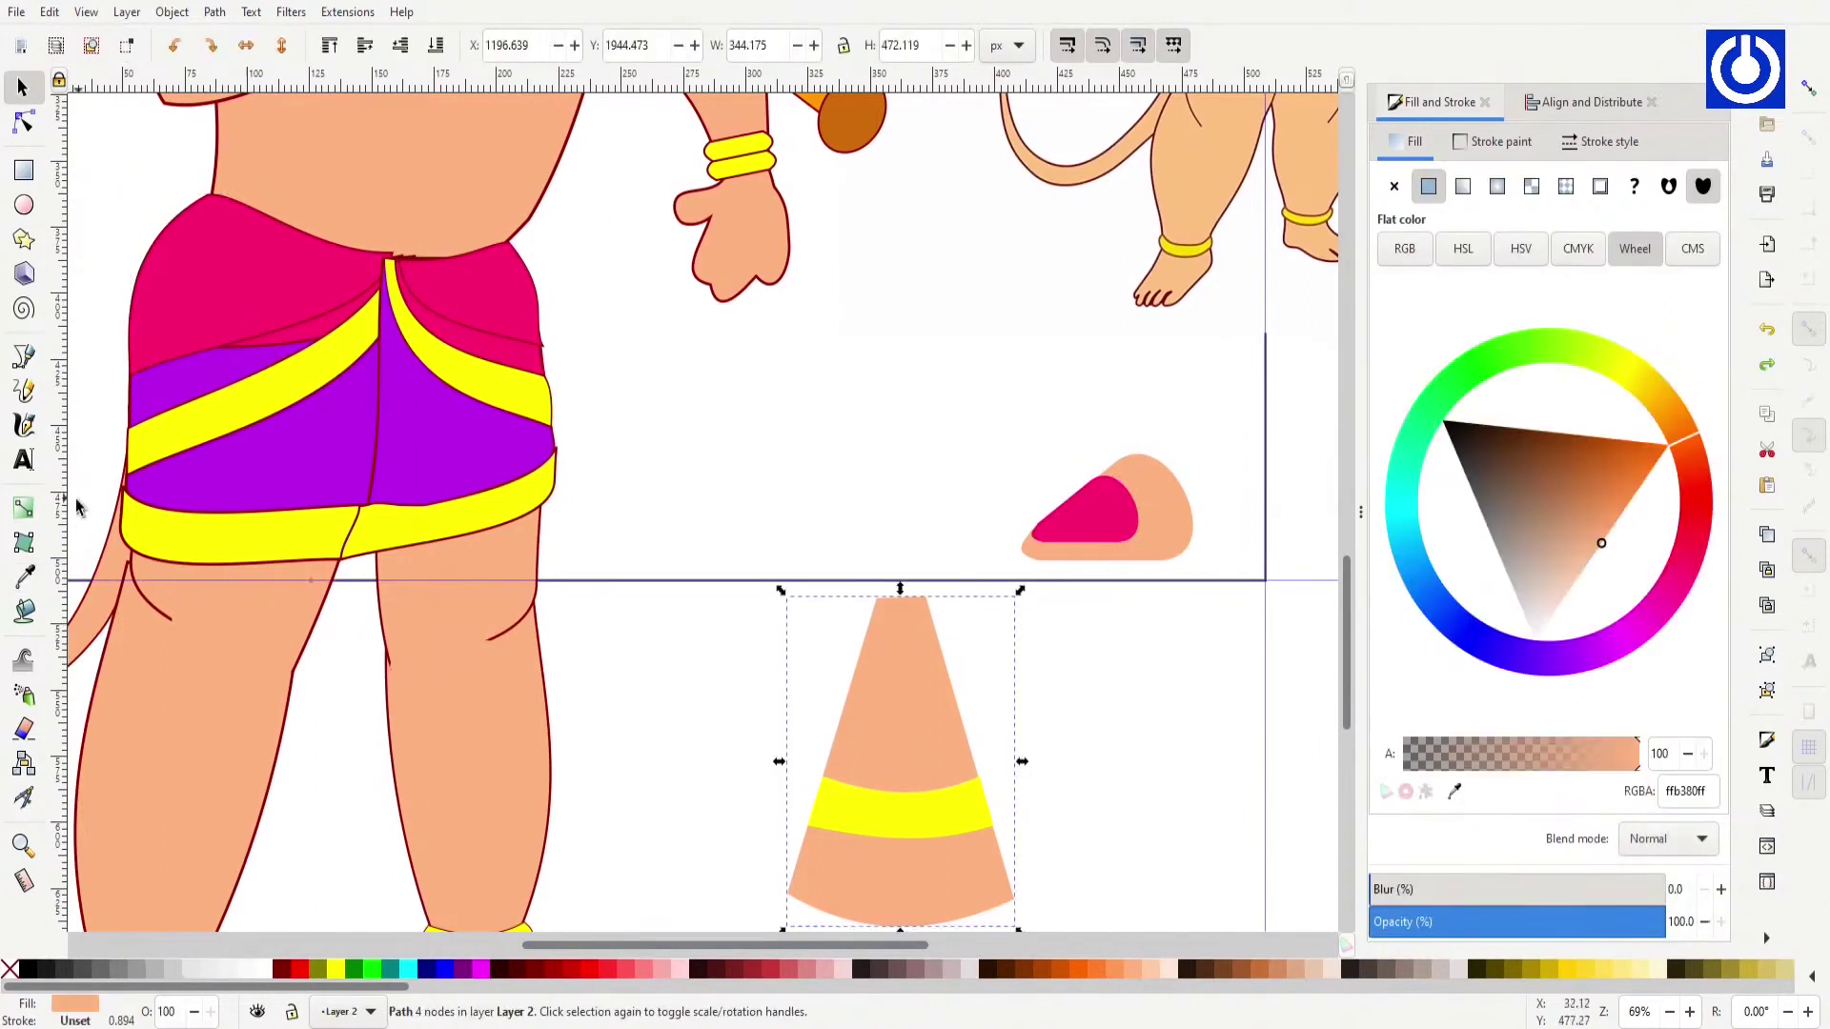
key(ctrl+shift+v)
scroll(667, 667, right, 5)
click(838, 514)
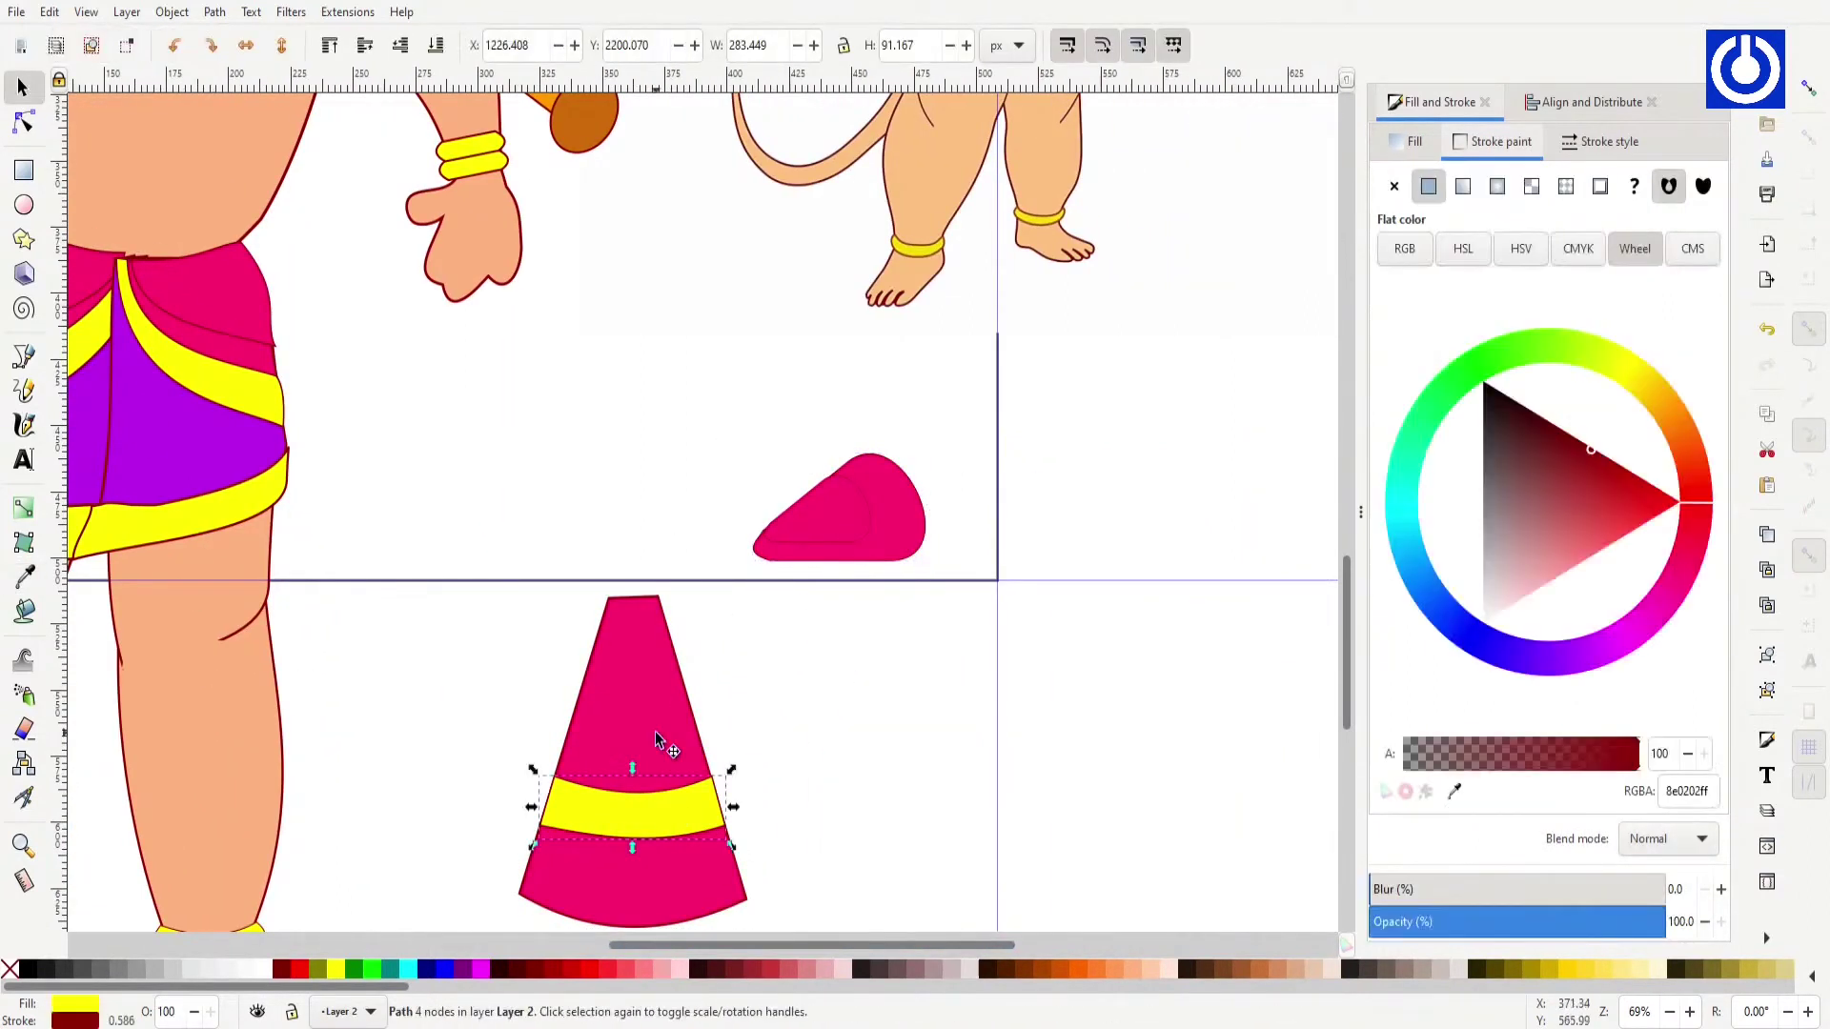
key(bracketleft)
key(bracketleft)
key(bracketleft)
drag(838, 505, 591, 619)
Step: Tilt the cone counter-clockwise and reselect its lower part
key(Escape)
key(n)
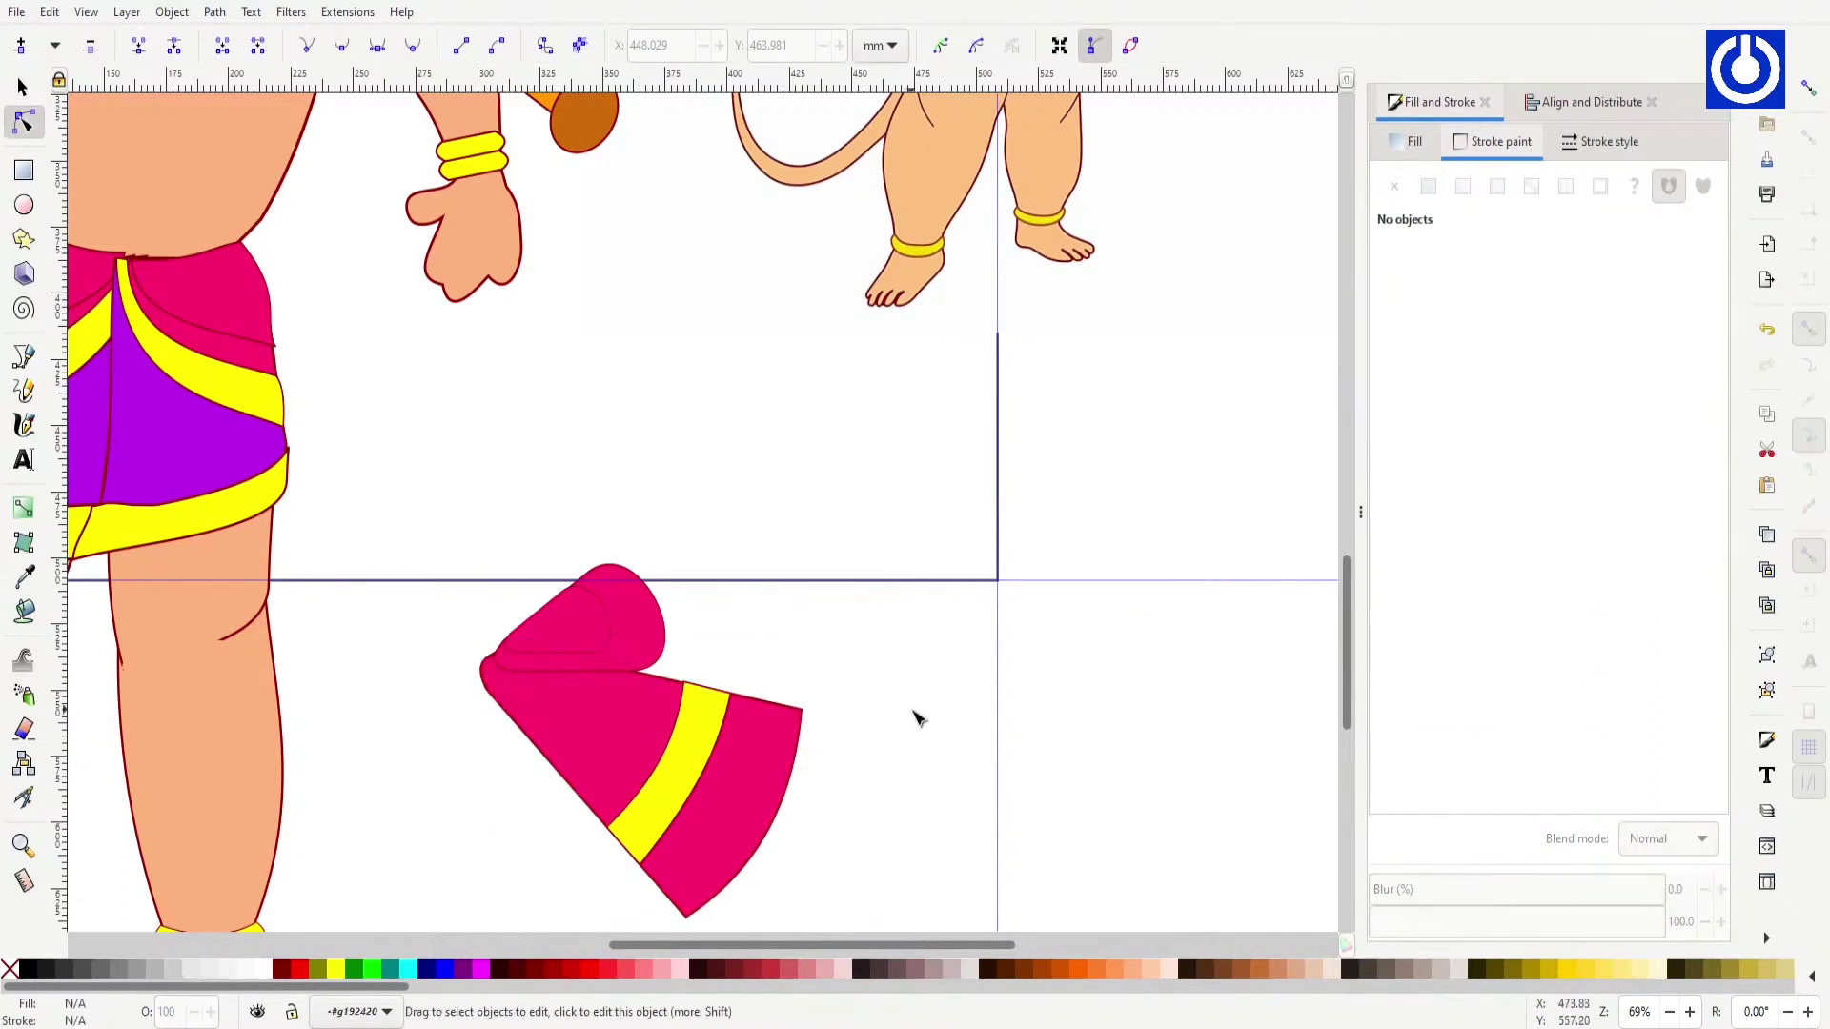
key(minus)
click(743, 667)
key(s)
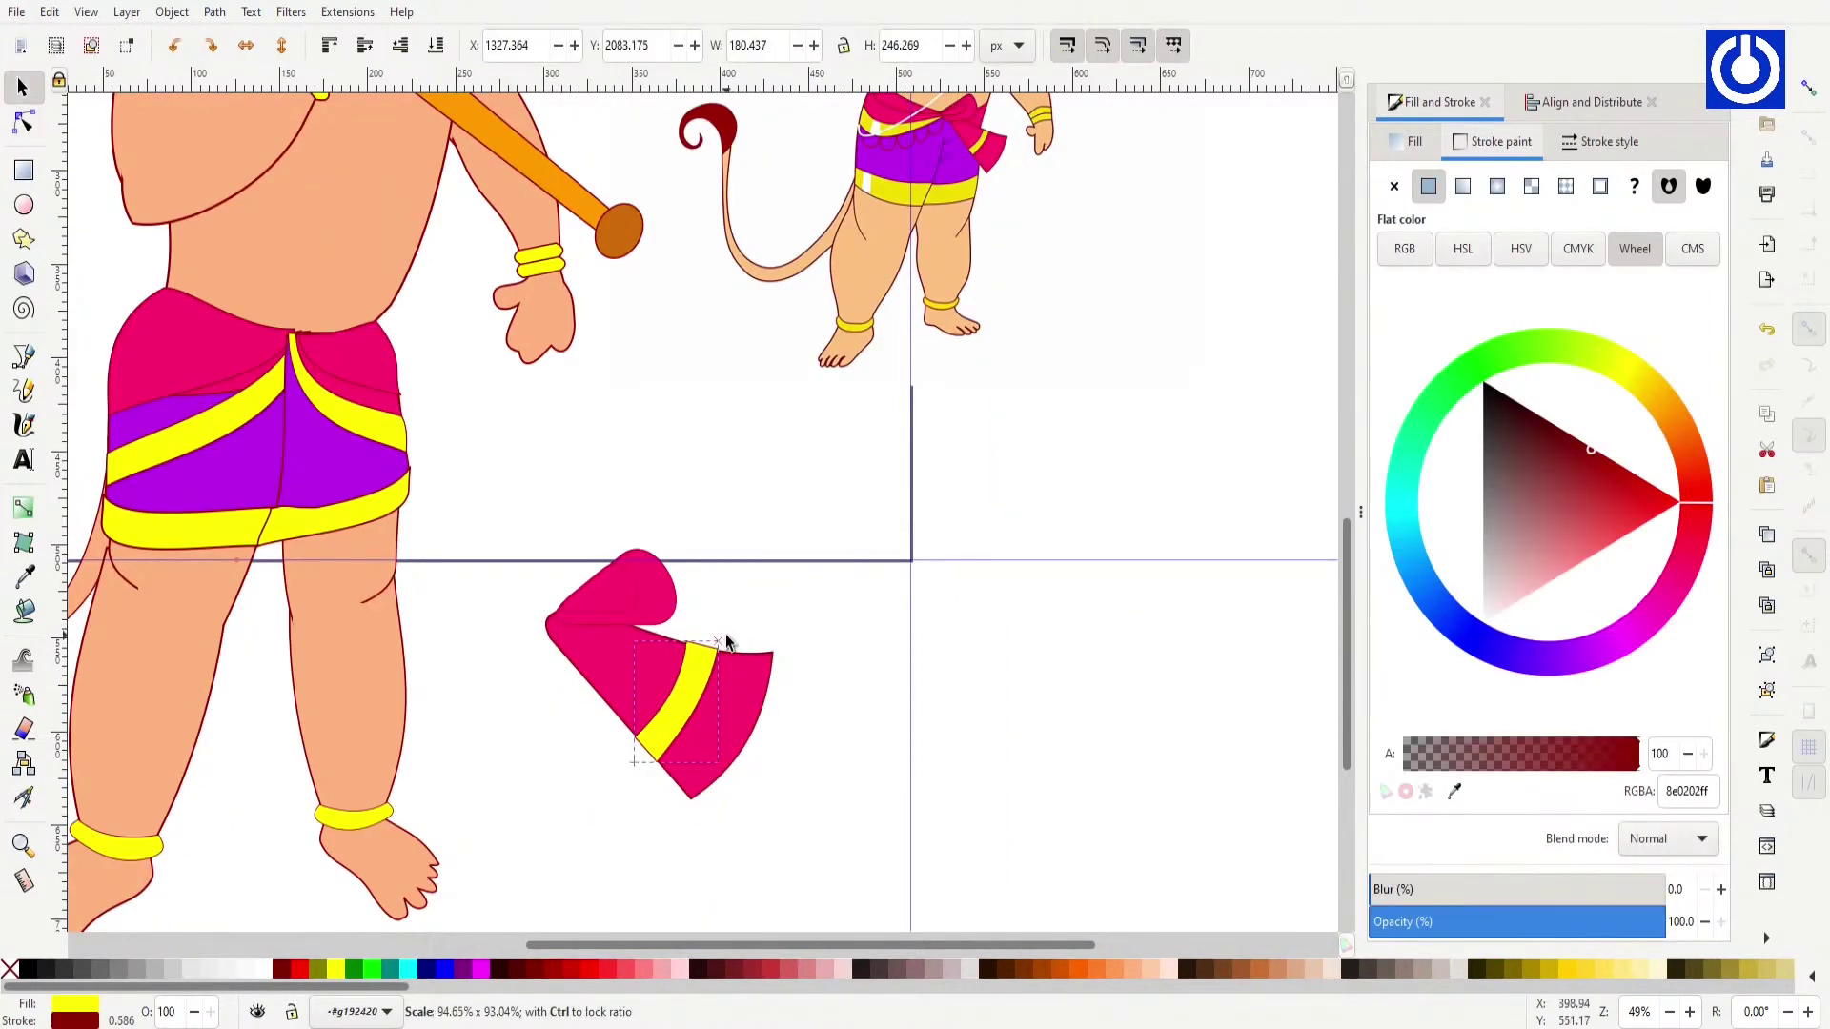
Step: Move the magenta cone and its knot together onto the figure's waist
key(Escape)
key(ctrl+a)
drag(611, 634, 356, 360)
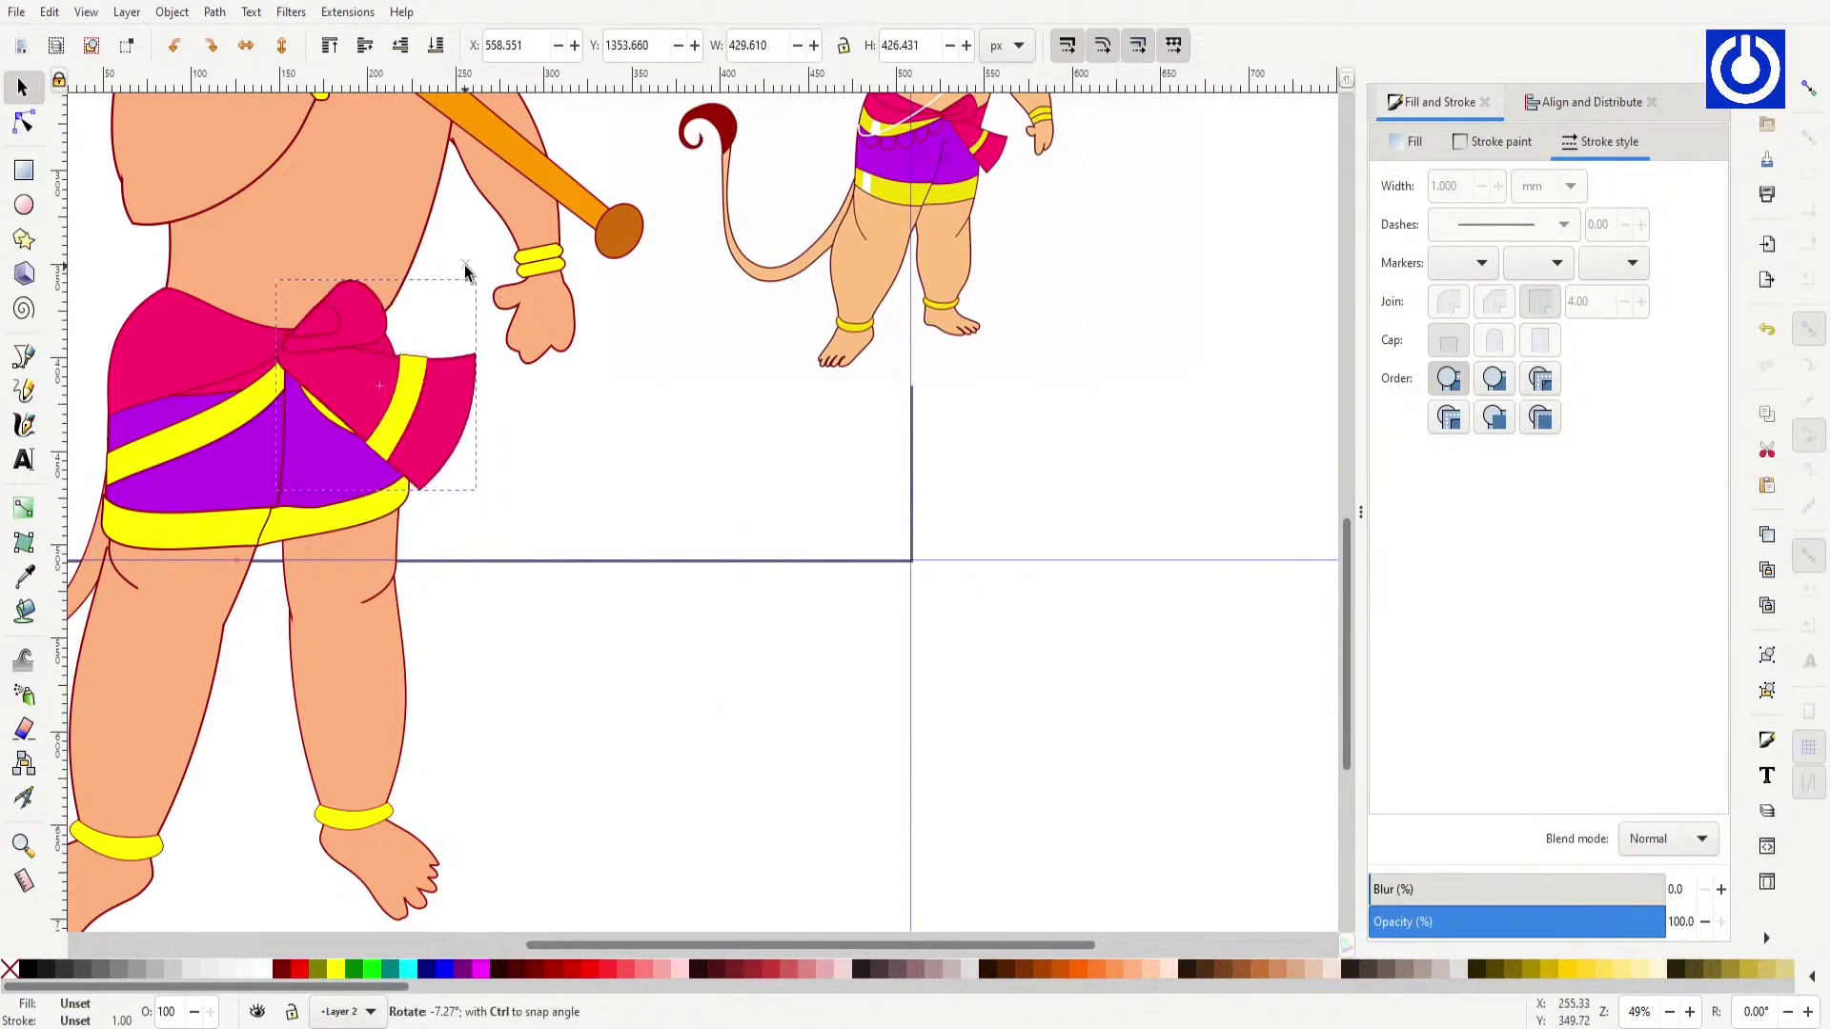
drag(1344, 580, 1343, 470)
drag(606, 944, 545, 944)
Step: Move the yellow crescent ornament from the upper arm onto the shoulder
click(341, 374)
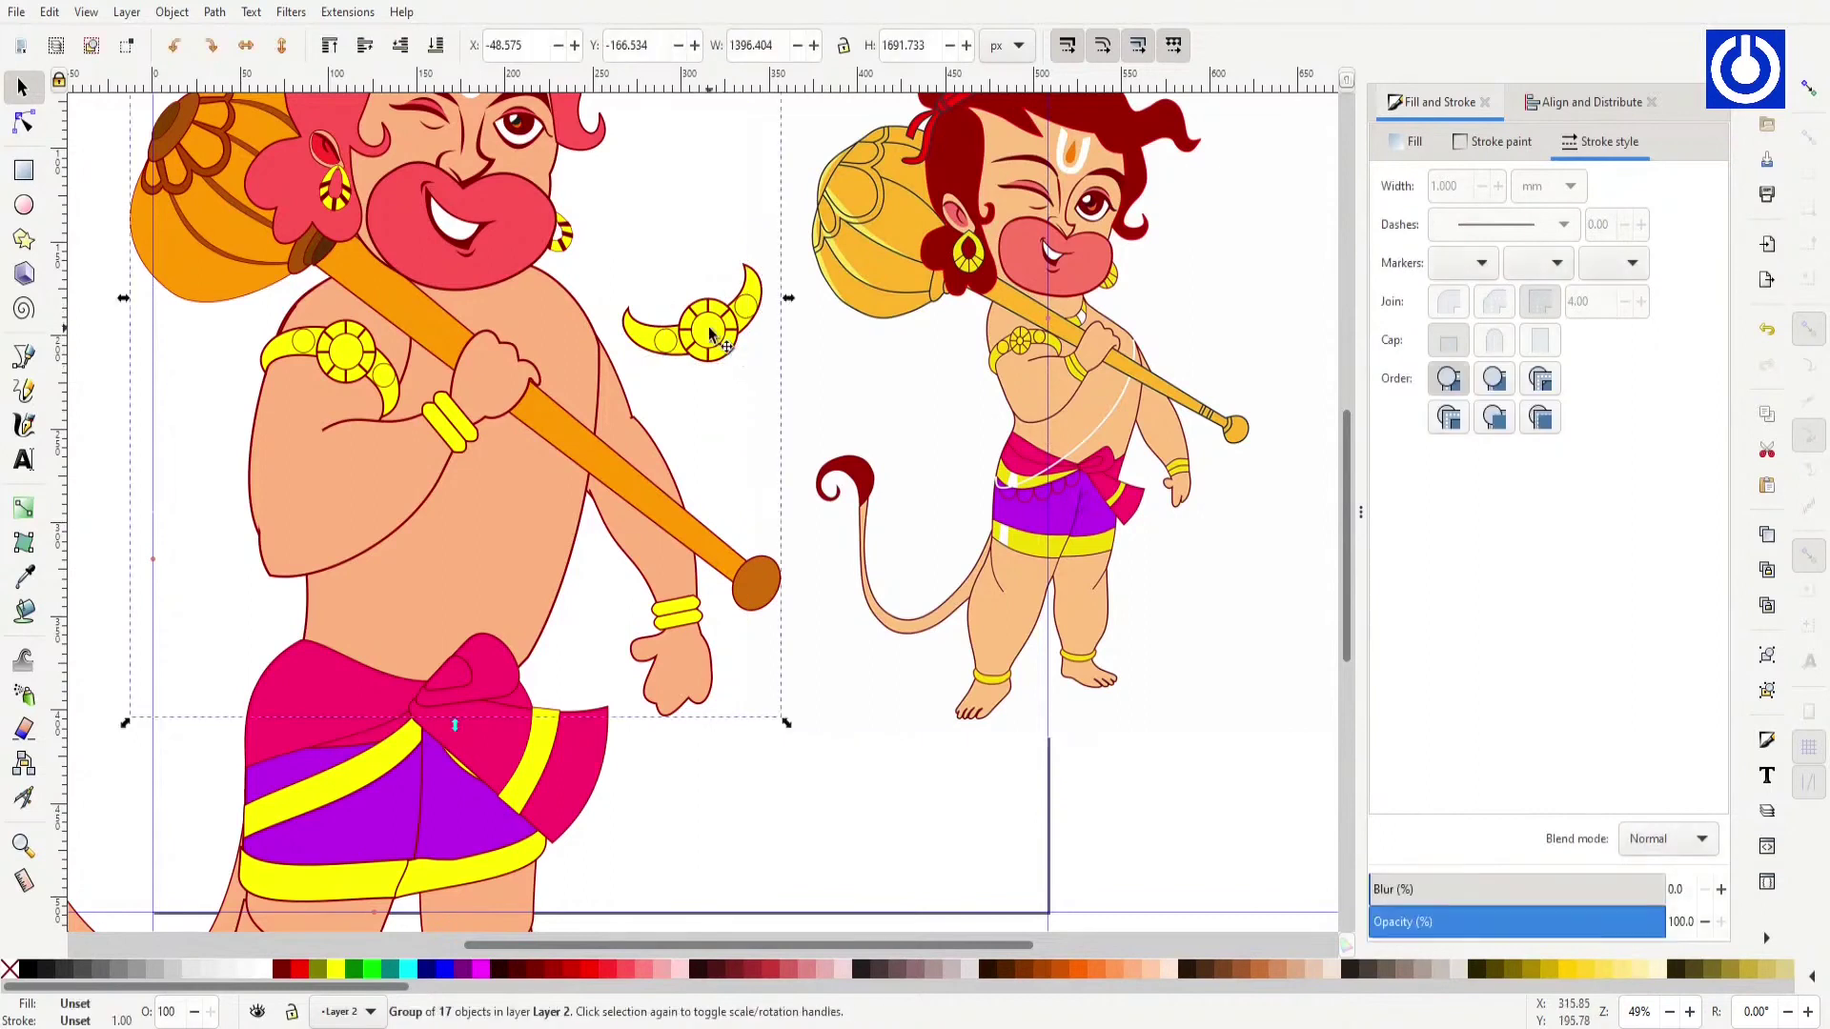
drag(710, 333, 497, 341)
click(513, 310)
scroll(505, 391, up, 2)
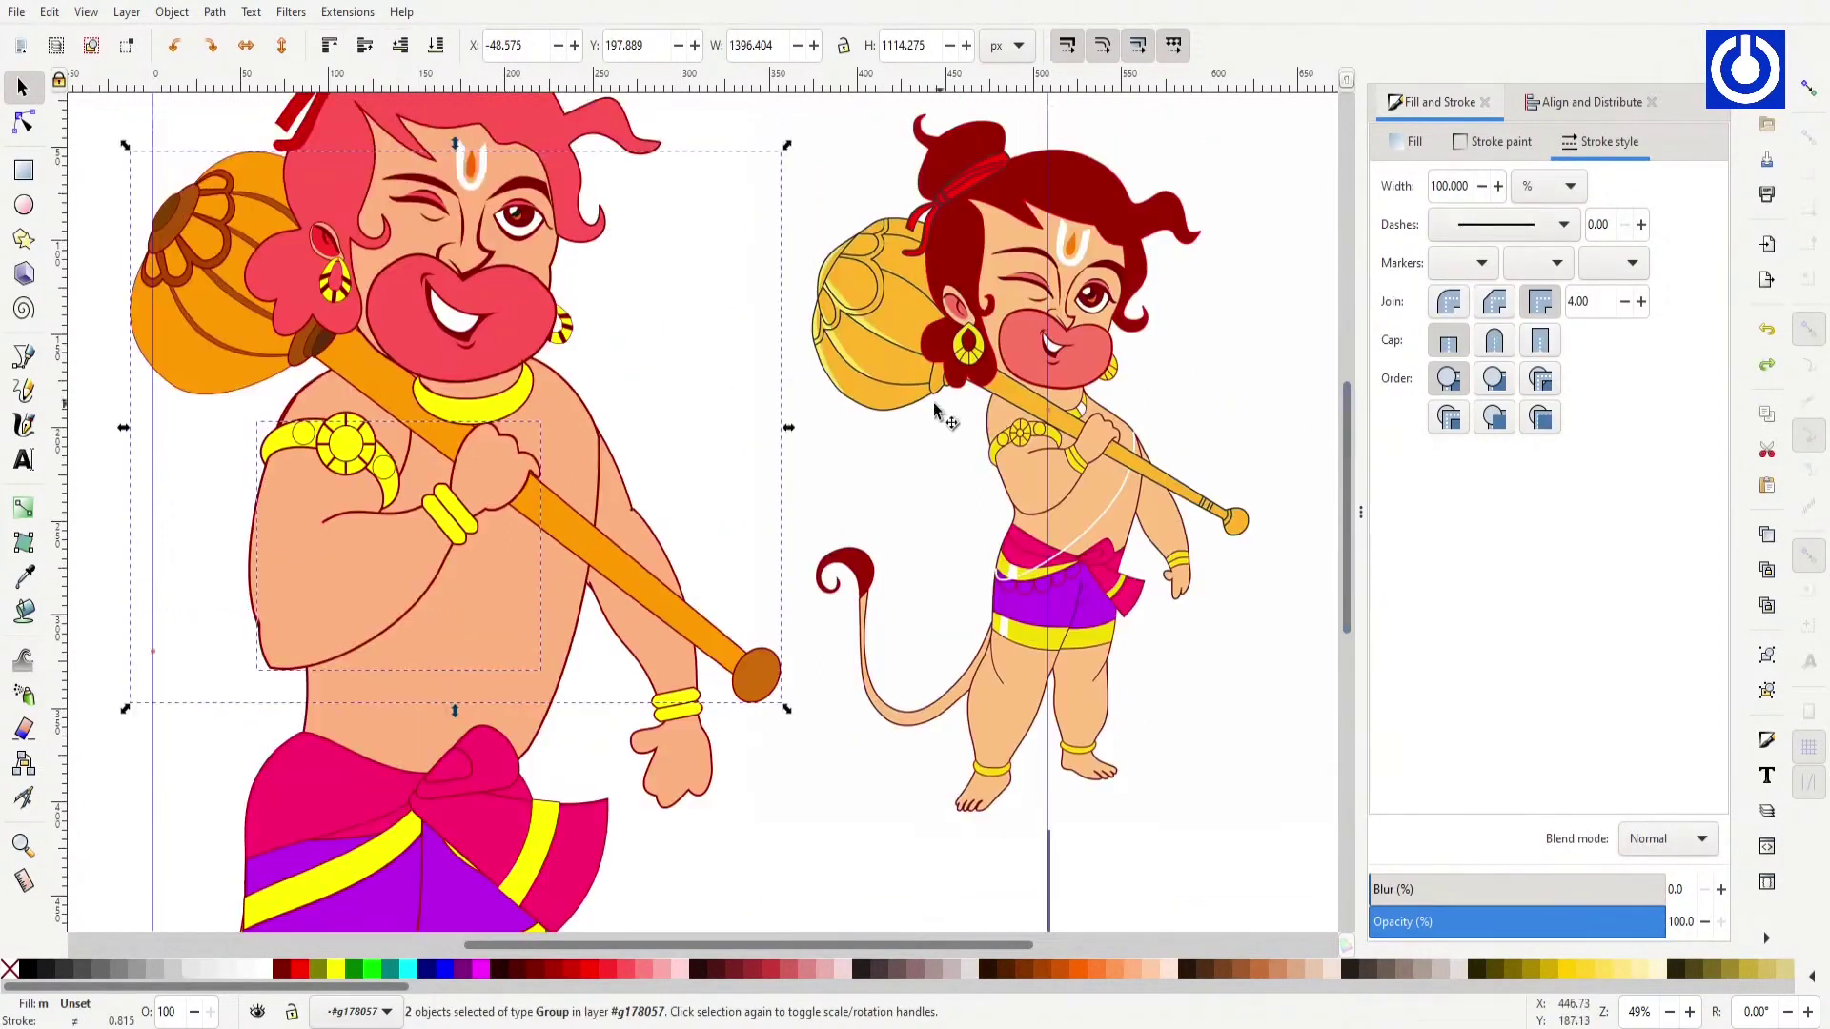
scroll(514, 400, up, 1)
Step: Draw a small pink rectangle pendant on the necklace as an editable path
double_click(524, 408)
ctrl+scroll(434, 416, up, 4)
key(r)
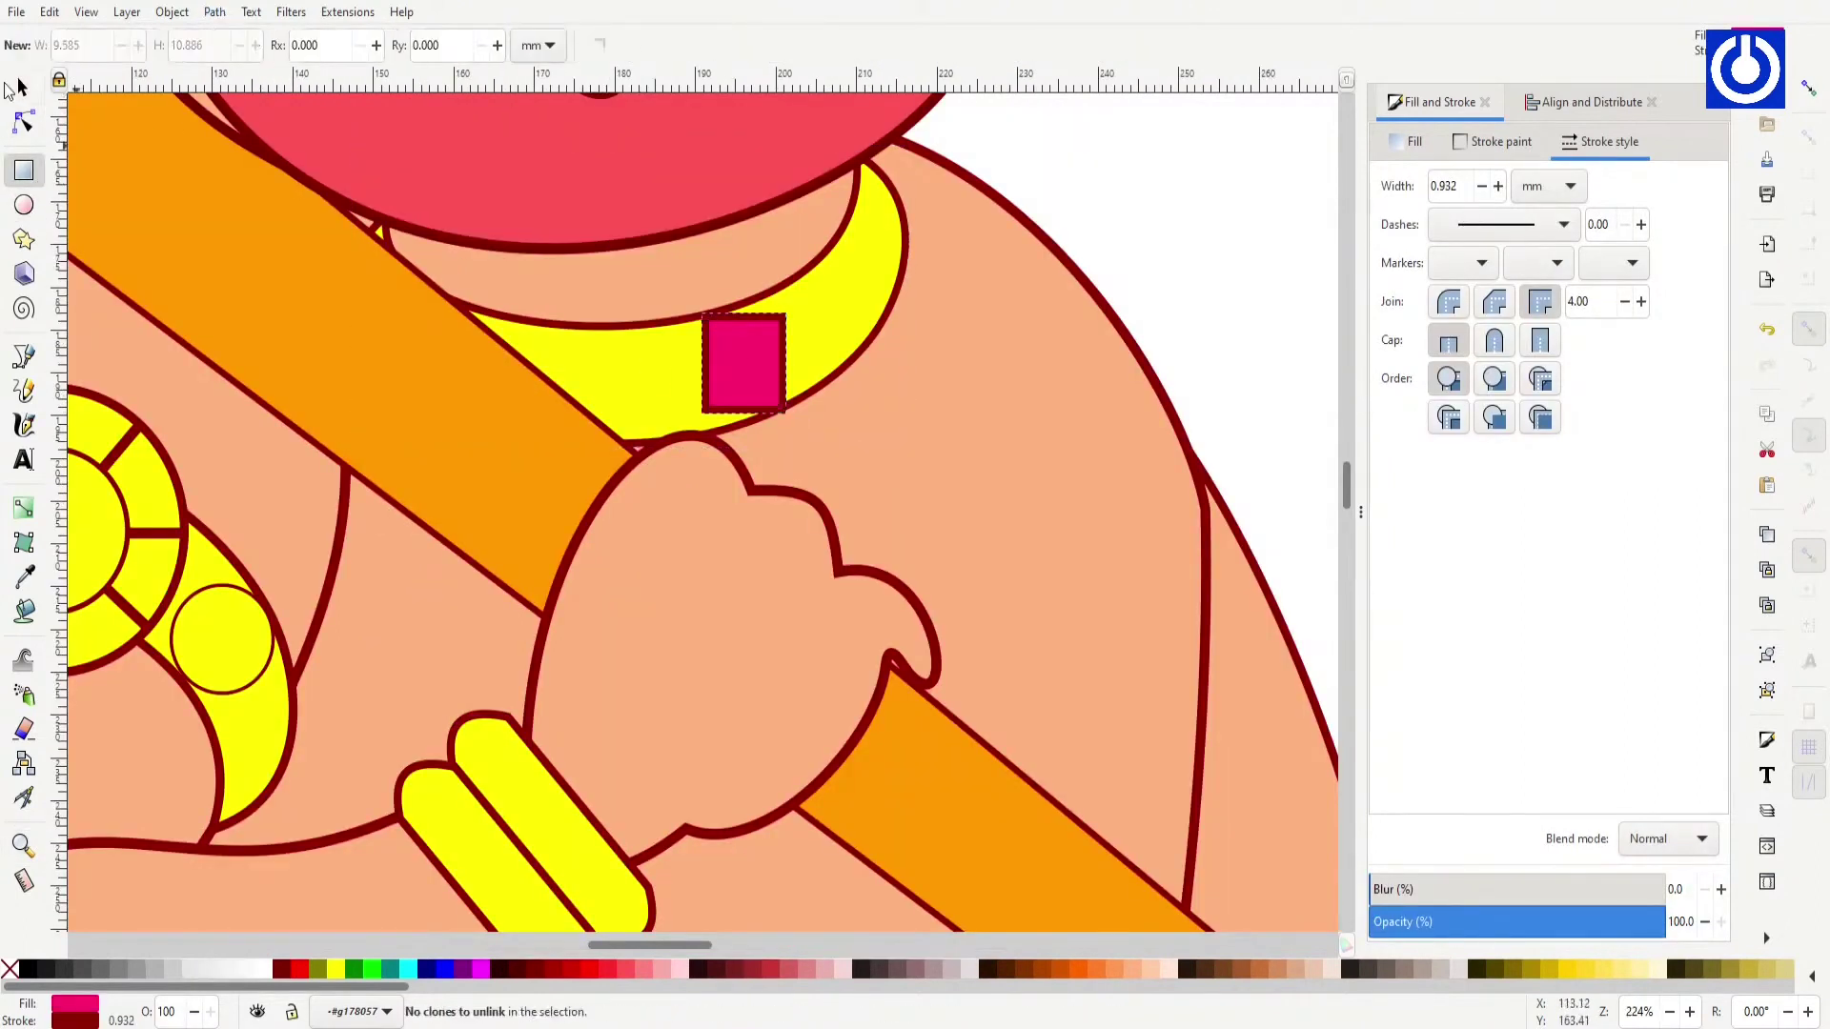
key(ctrl+shift+c)
key(n)
drag(784, 315, 777, 294)
key(5)
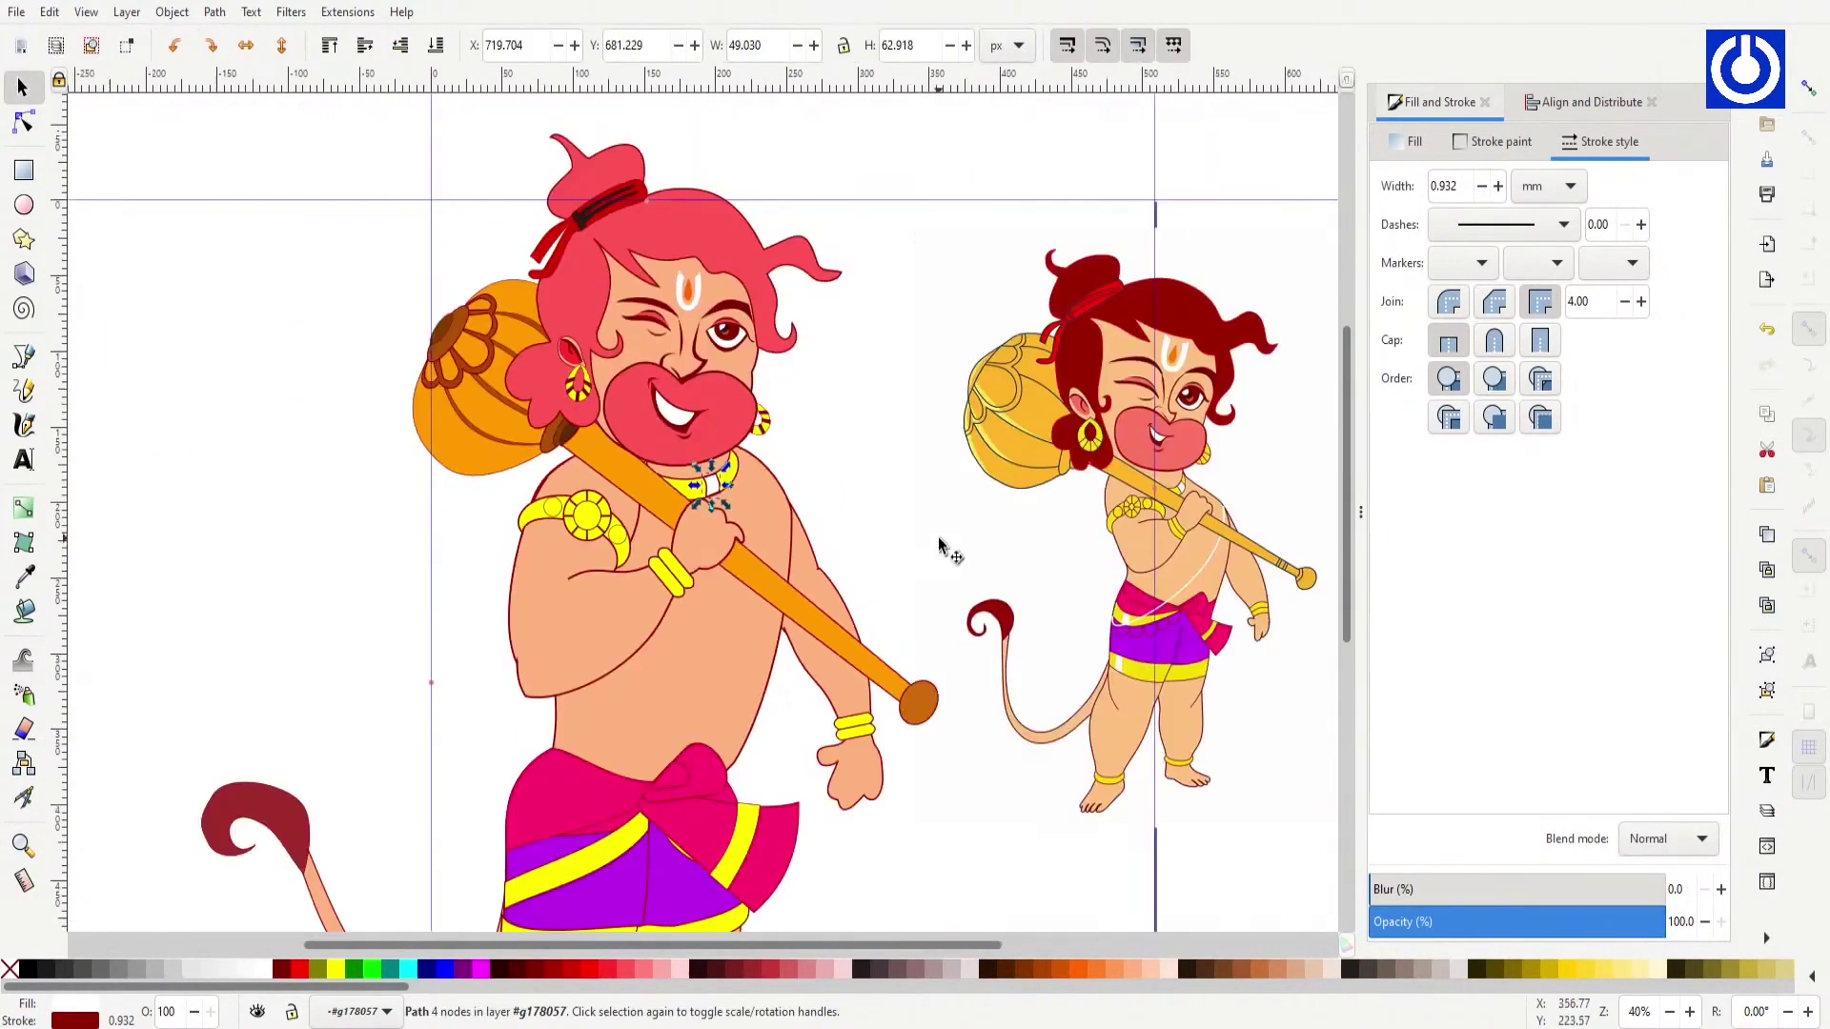
ctrl+scroll(867, 667, up, 3)
ctrl+scroll(867, 724, up, 3)
Step: Paste a pink triangle beside the bow and pull its bottom point up into a pointed tip
click(911, 448)
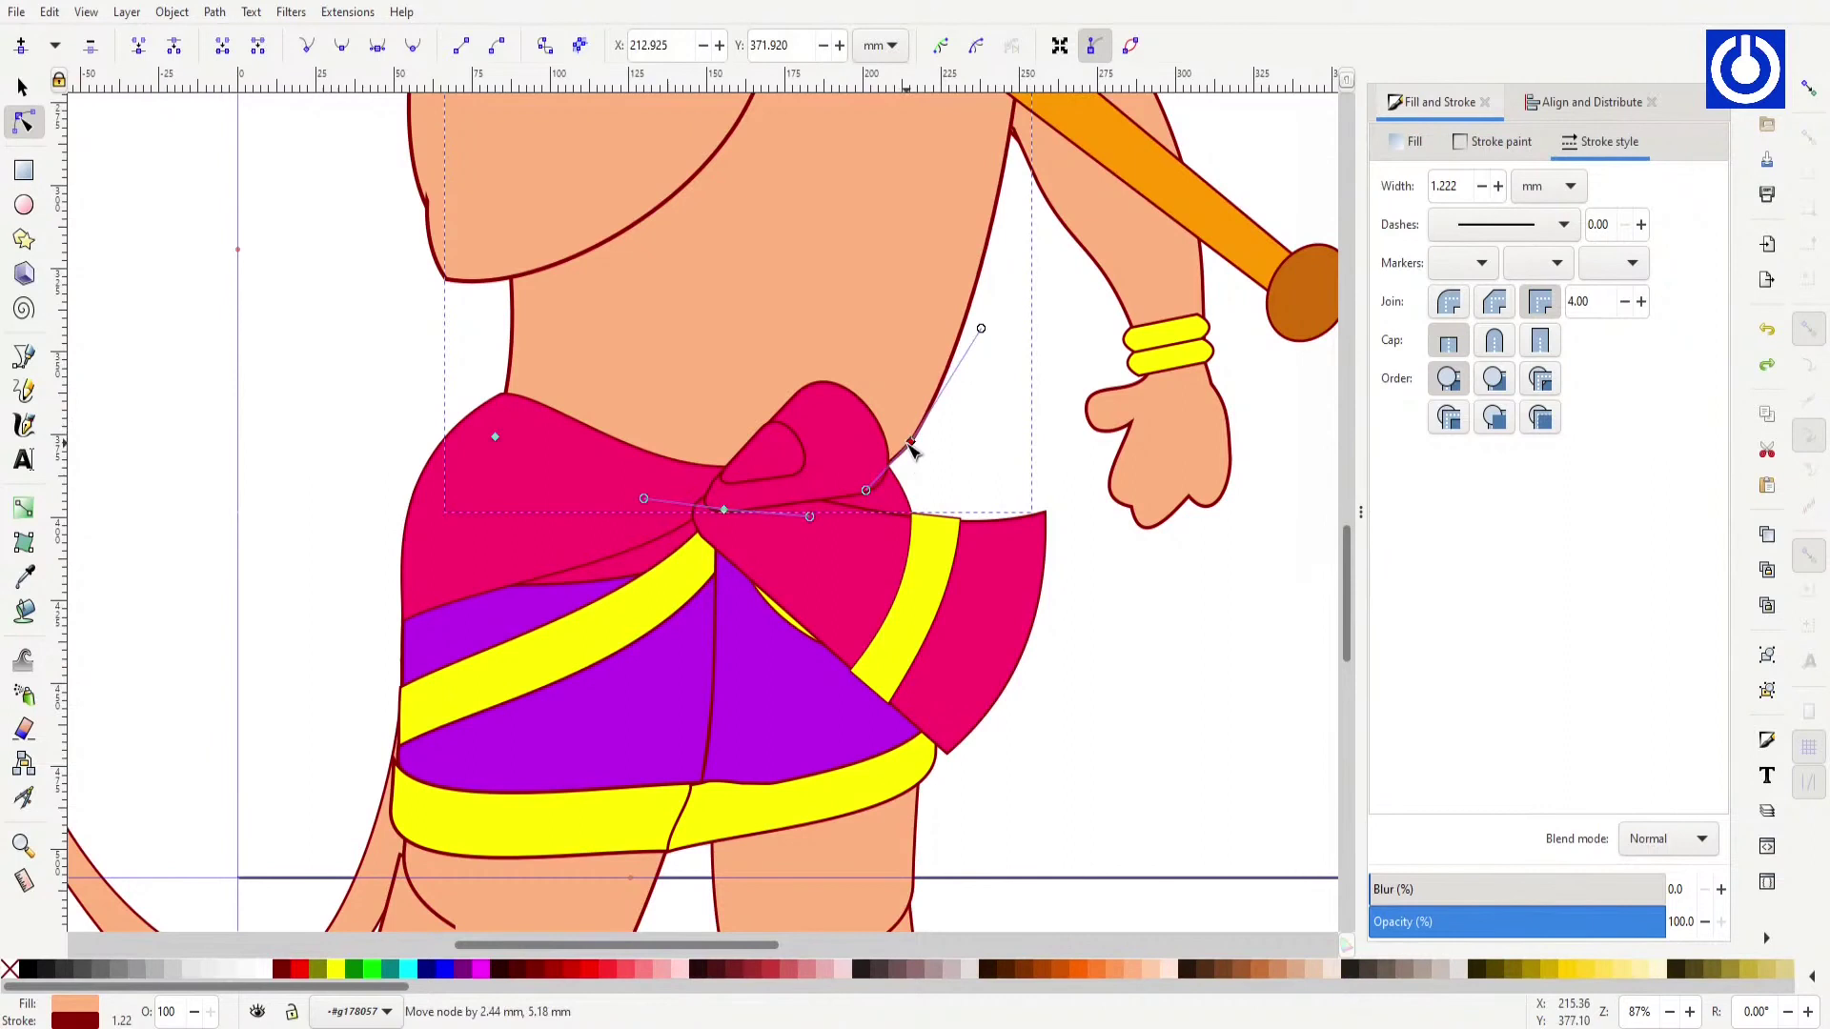
key(s)
click(825, 427)
key(ctrl+v)
drag(880, 409, 890, 411)
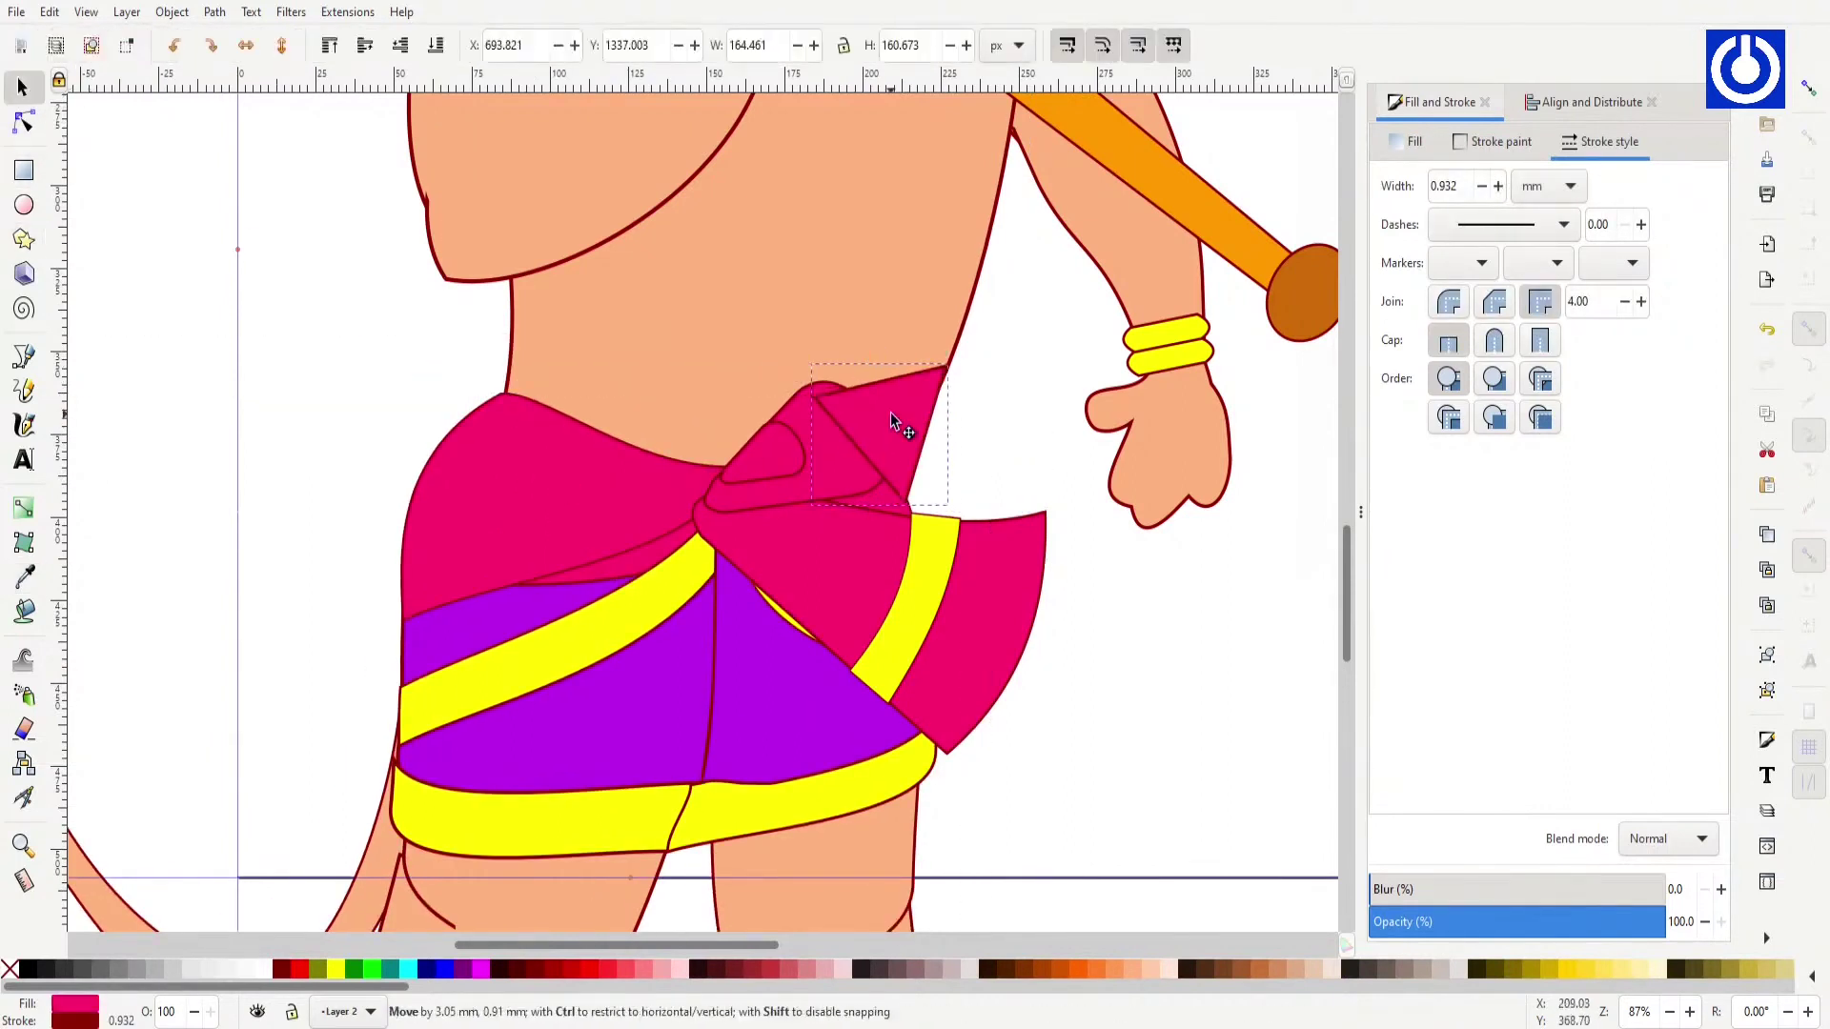
key(n)
drag(905, 500, 892, 464)
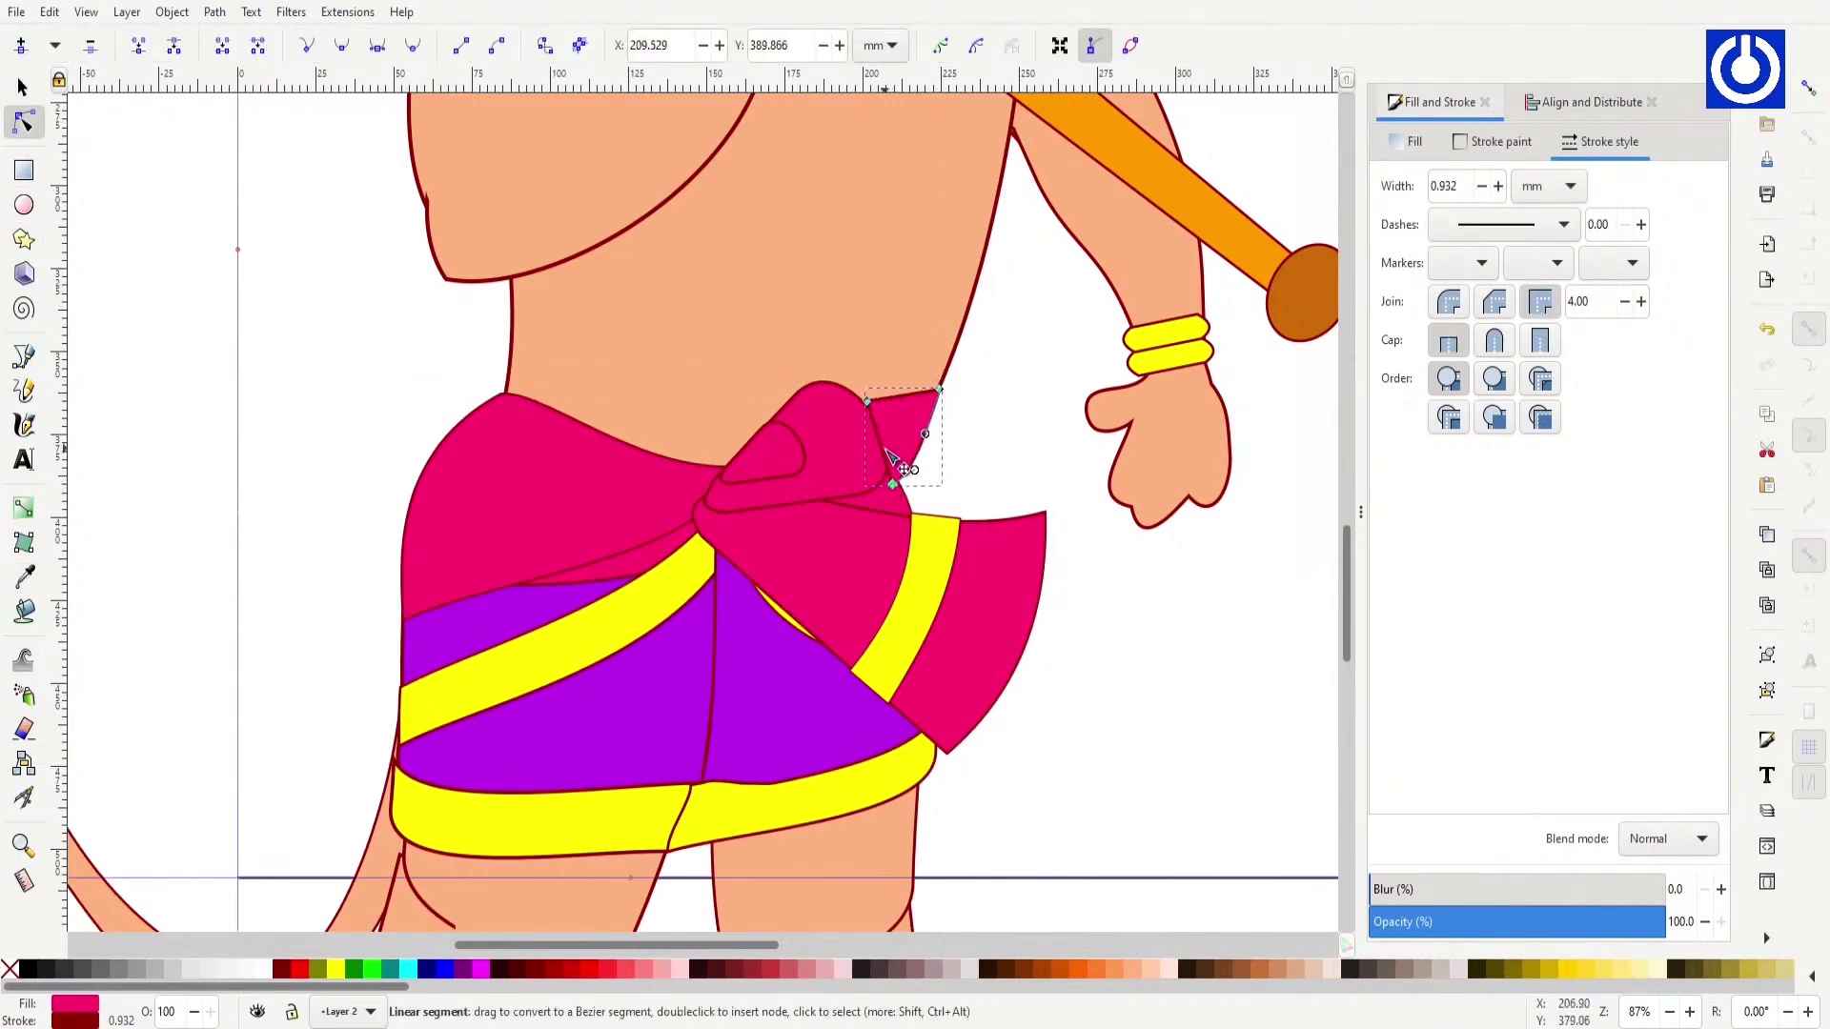
key(s)
ctrl+scroll(429, 284, up, 3)
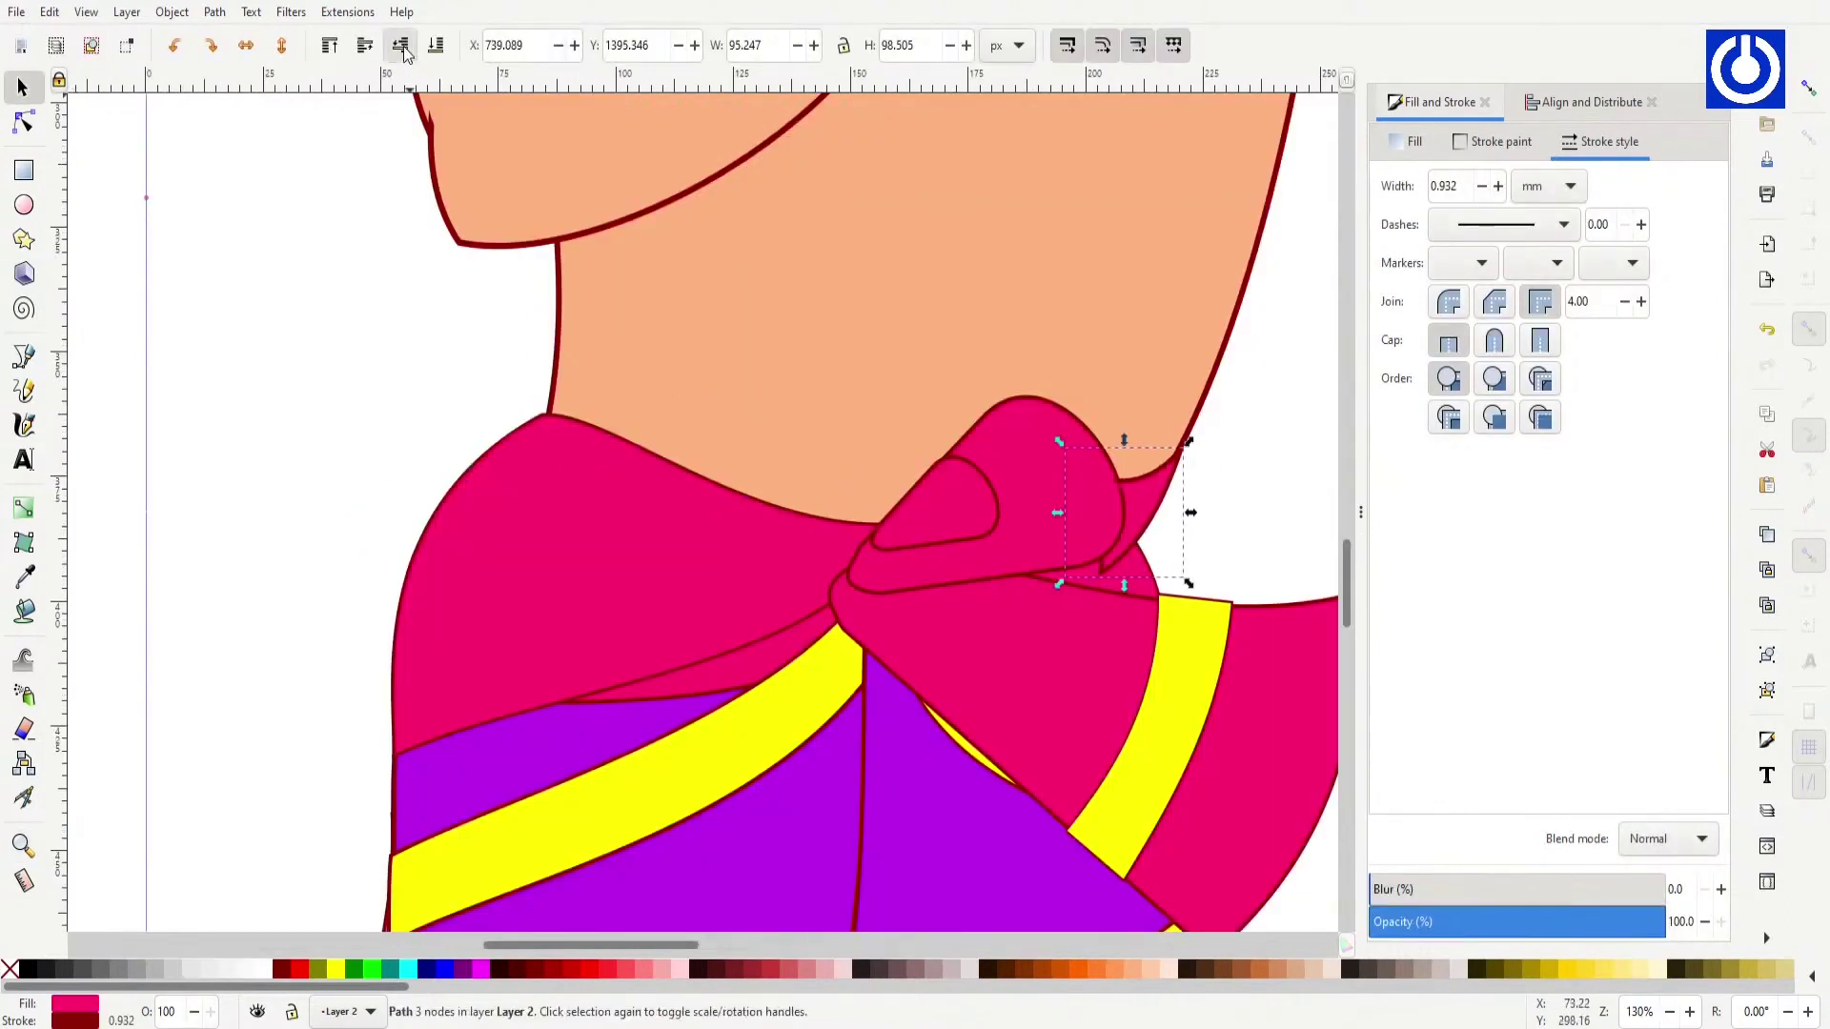
ctrl+scroll(1137, 522, down, 5)
Step: Select the shoulder and waist outlines to inspect their points
ctrl+scroll(741, 360, up, 5)
key(n)
click(741, 360)
ctrl+scroll(741, 360, down, 3)
key(s)
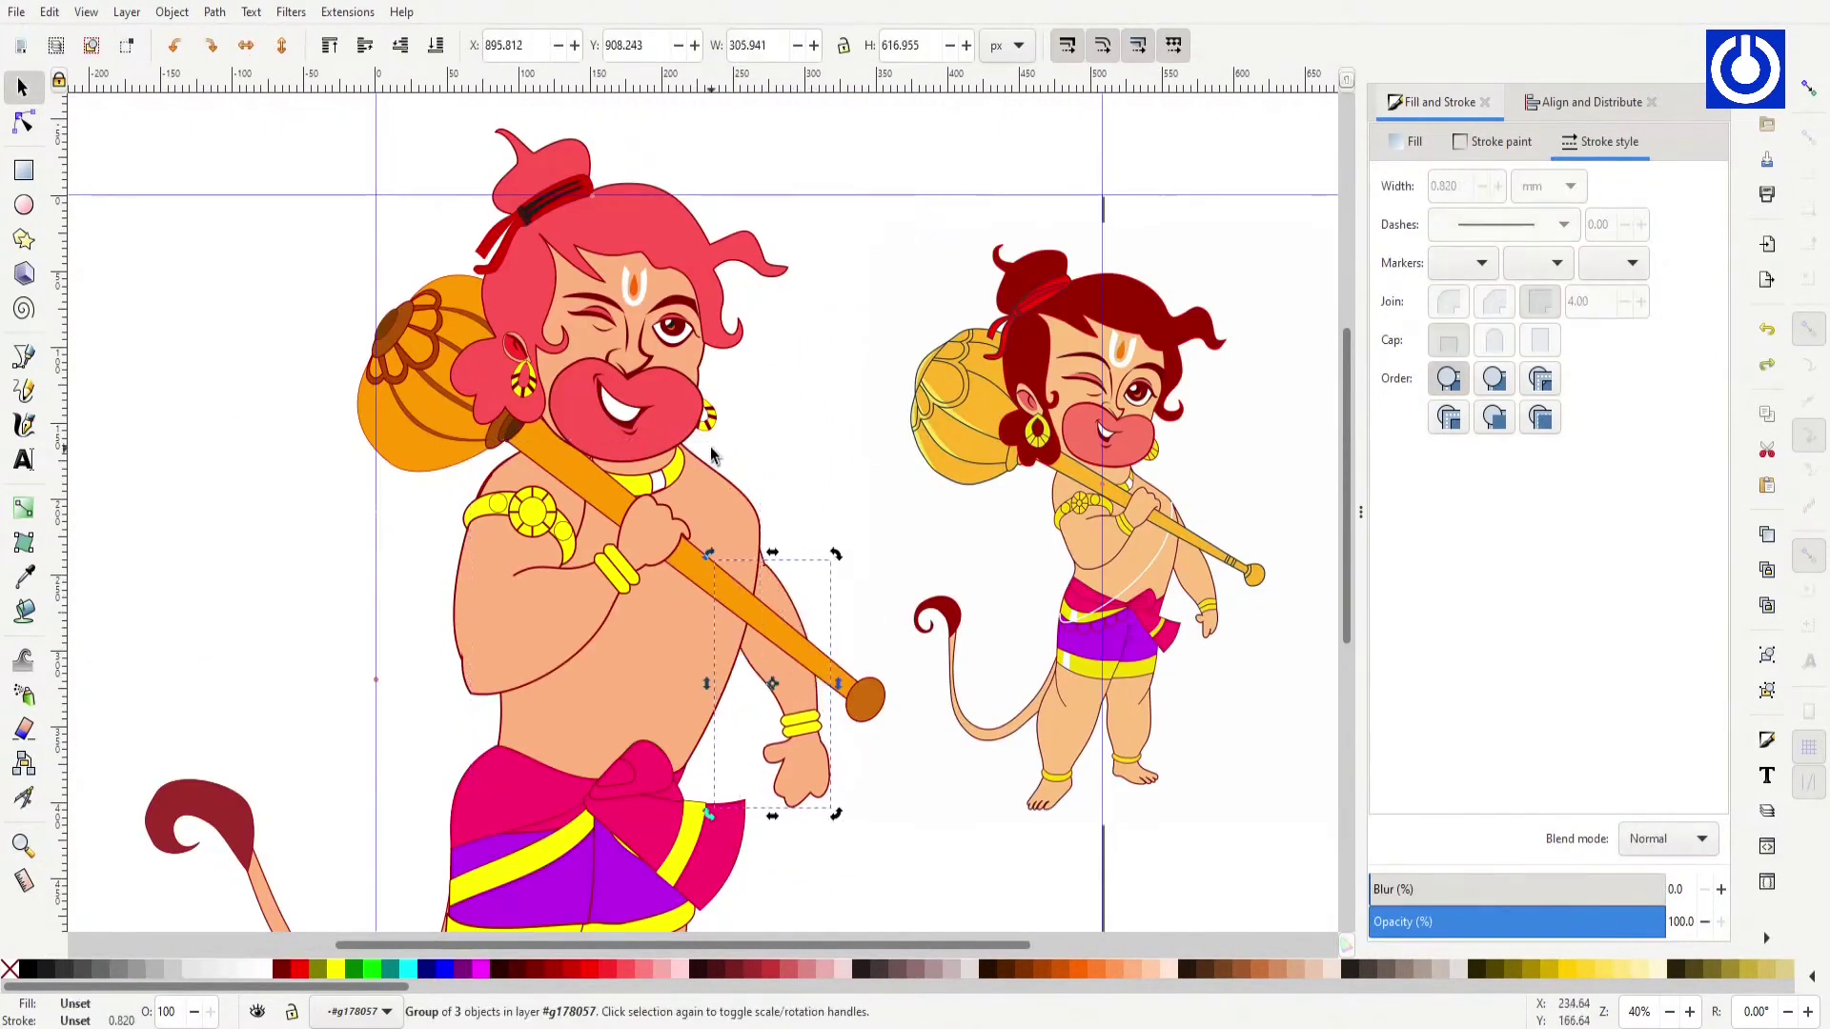
key(n)
ctrl+scroll(690, 745, up, 5)
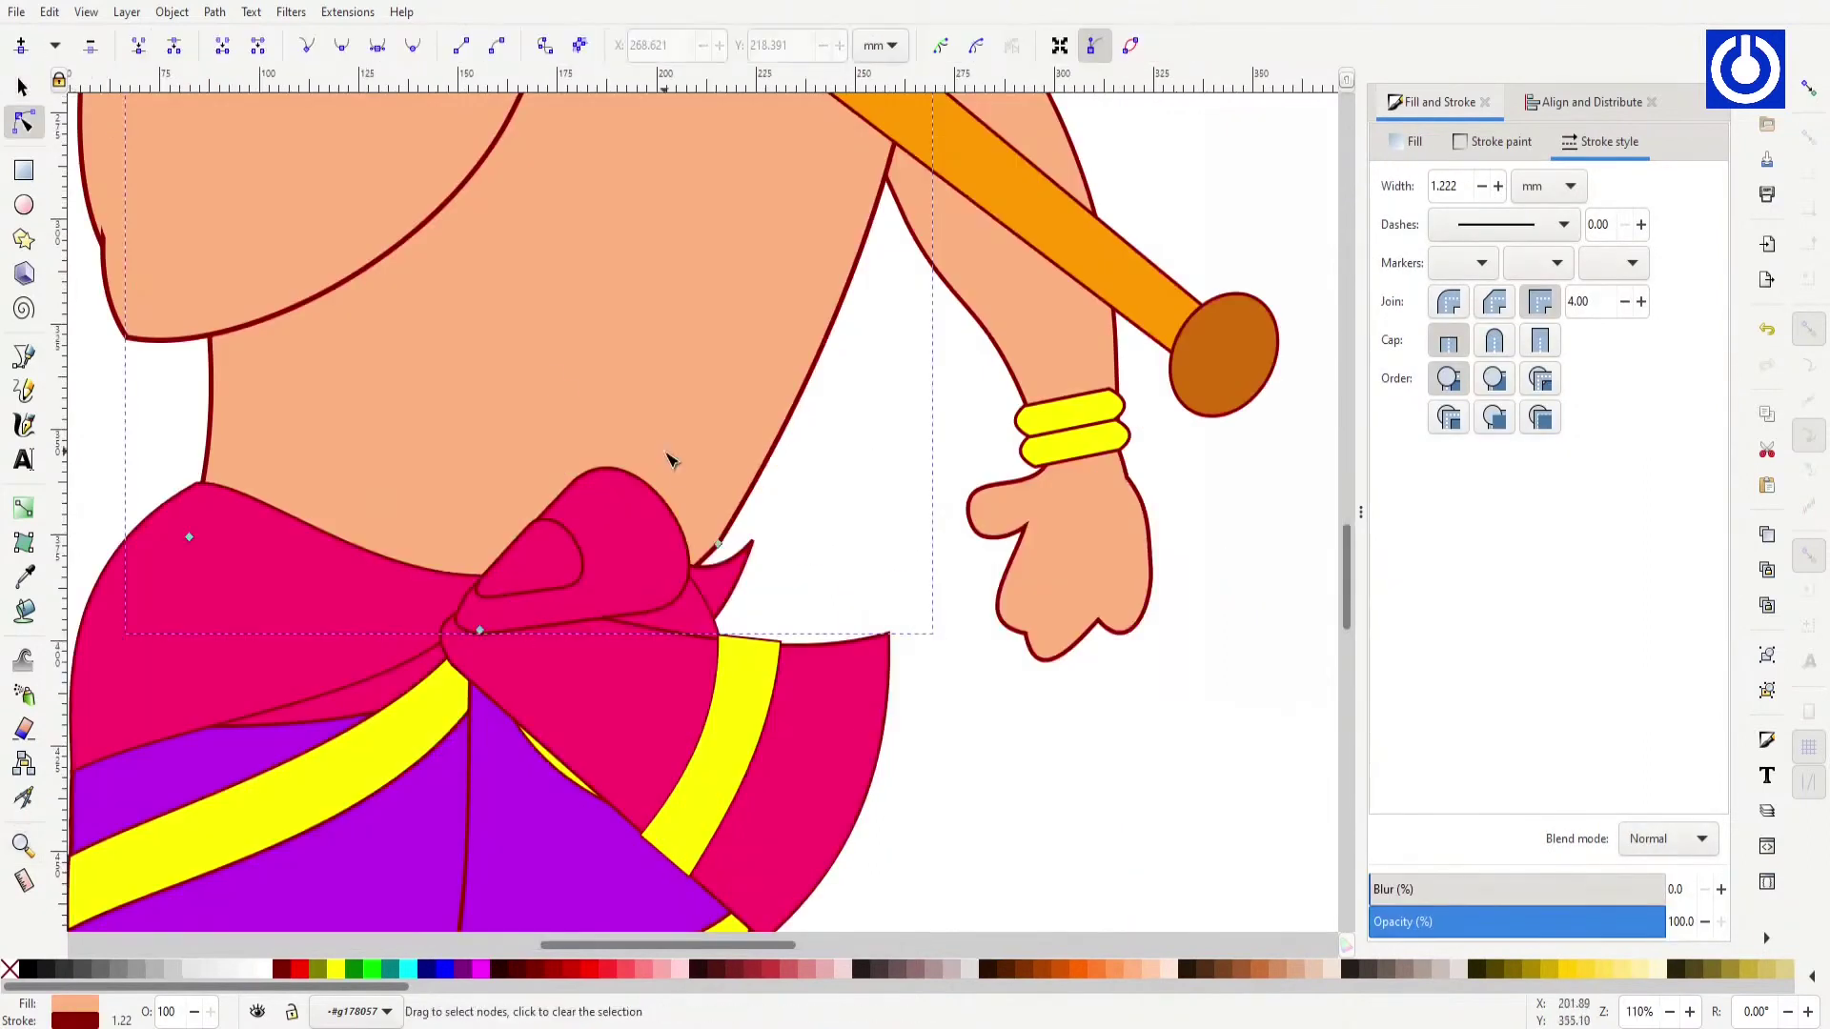
ctrl+scroll(673, 457, down, 5)
click(476, 734)
Step: Draw a rectangle across the chest as the sacred thread's starting piece
key(r)
mouse_move(206, 498)
mouse_down()
mouse_move(379, 560)
mouse_move(725, 560)
mouse_up()
key(s)
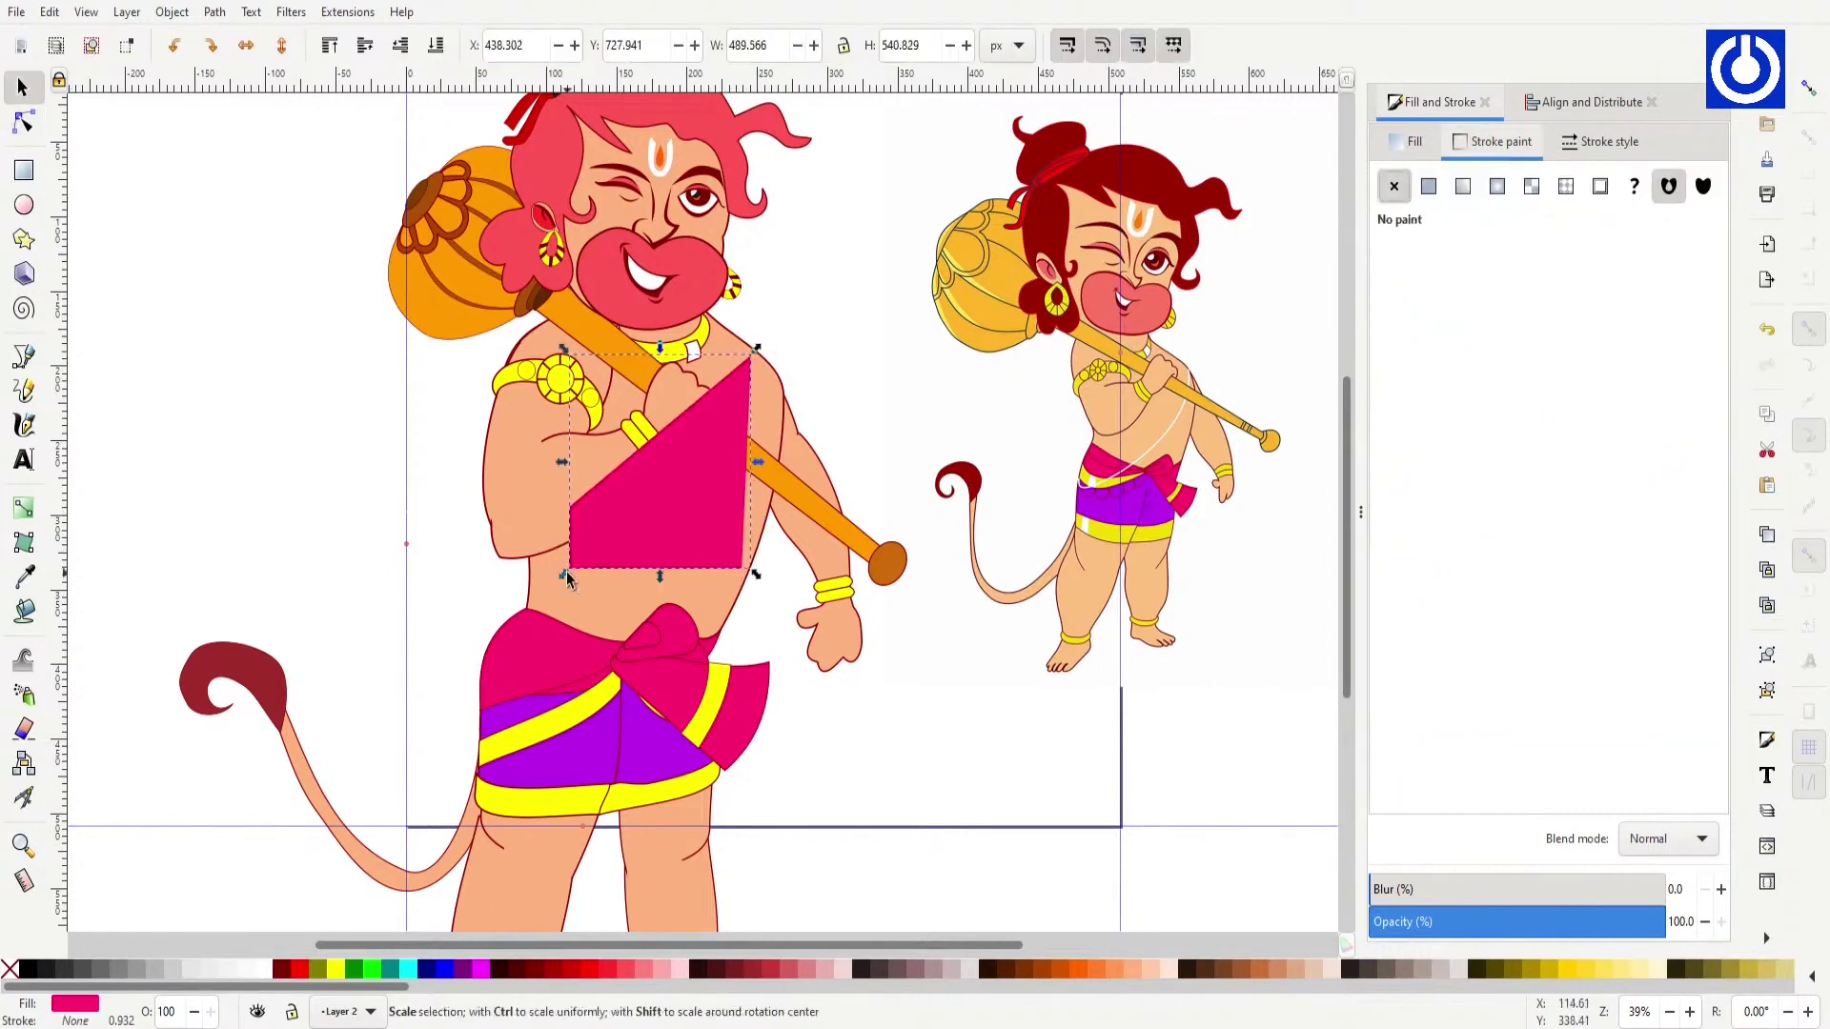
key(ctrl+z)
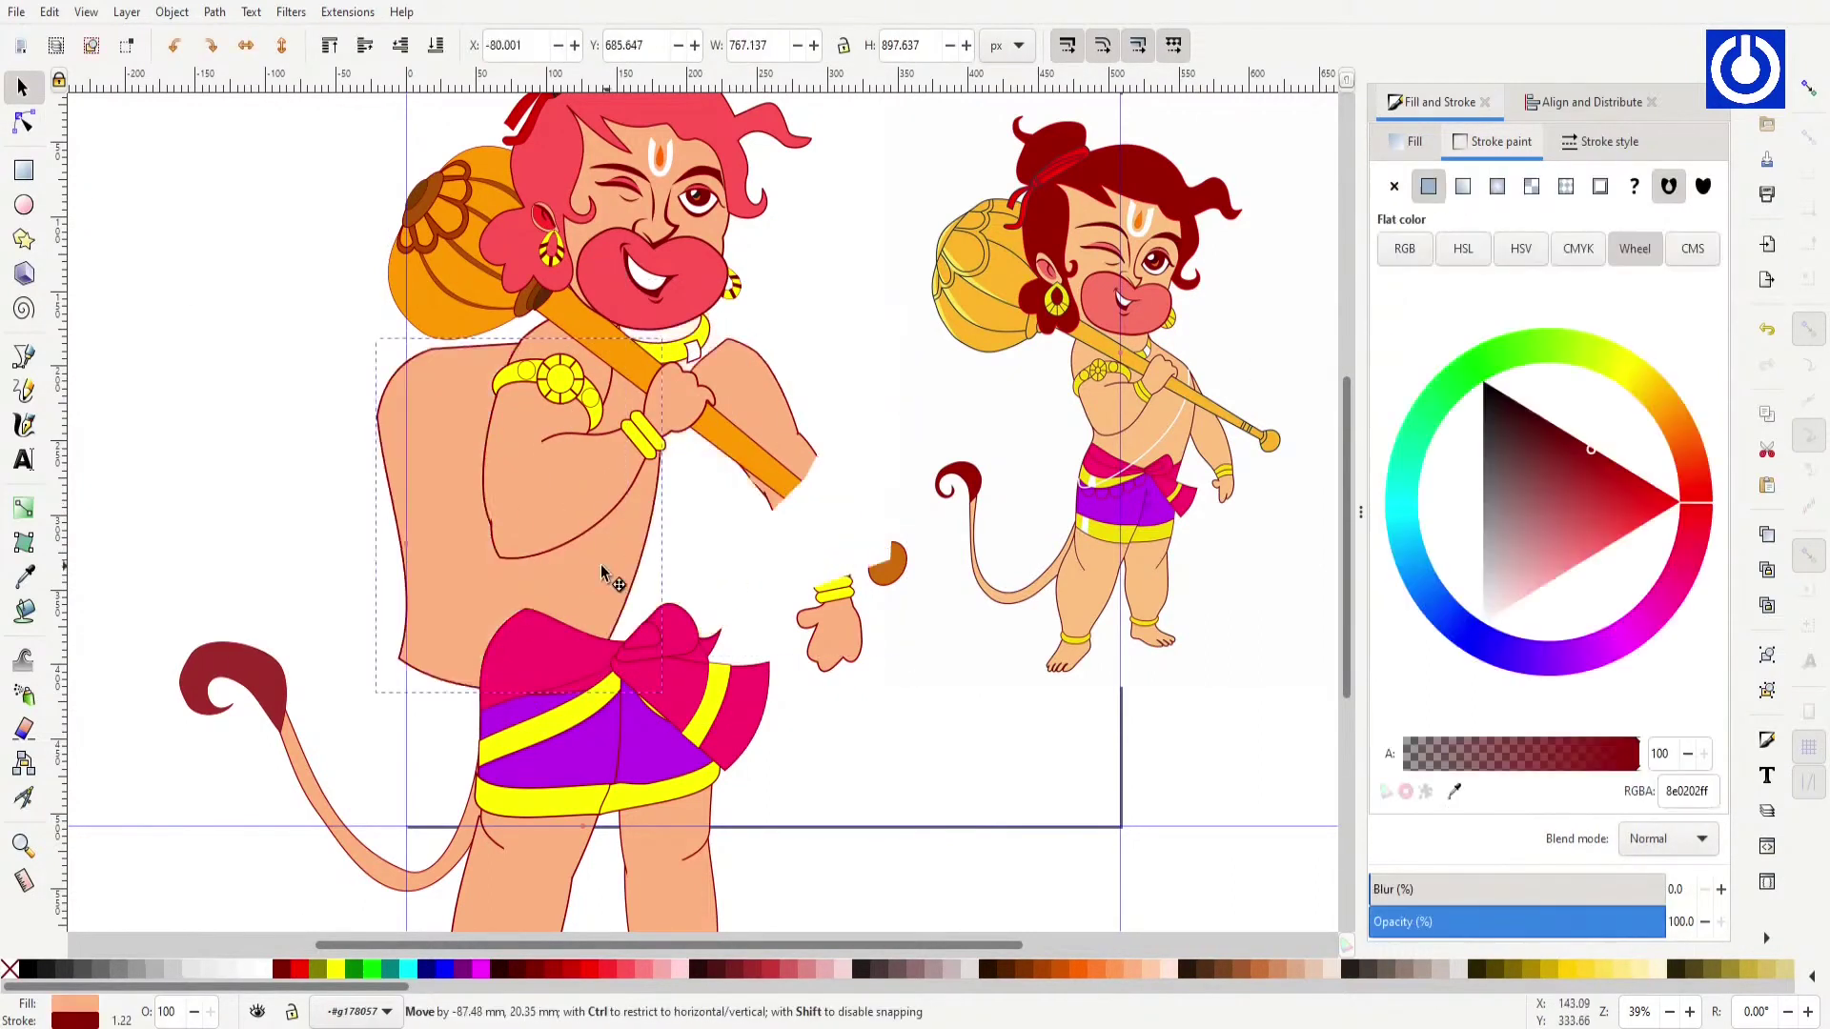
Step: Move the white sash over the body and bend its nodes into a curve along the torso
mouse_move(705, 588)
mouse_down()
mouse_move(657, 571)
mouse_move(680, 578)
mouse_up()
key(n)
drag(591, 667, 562, 686)
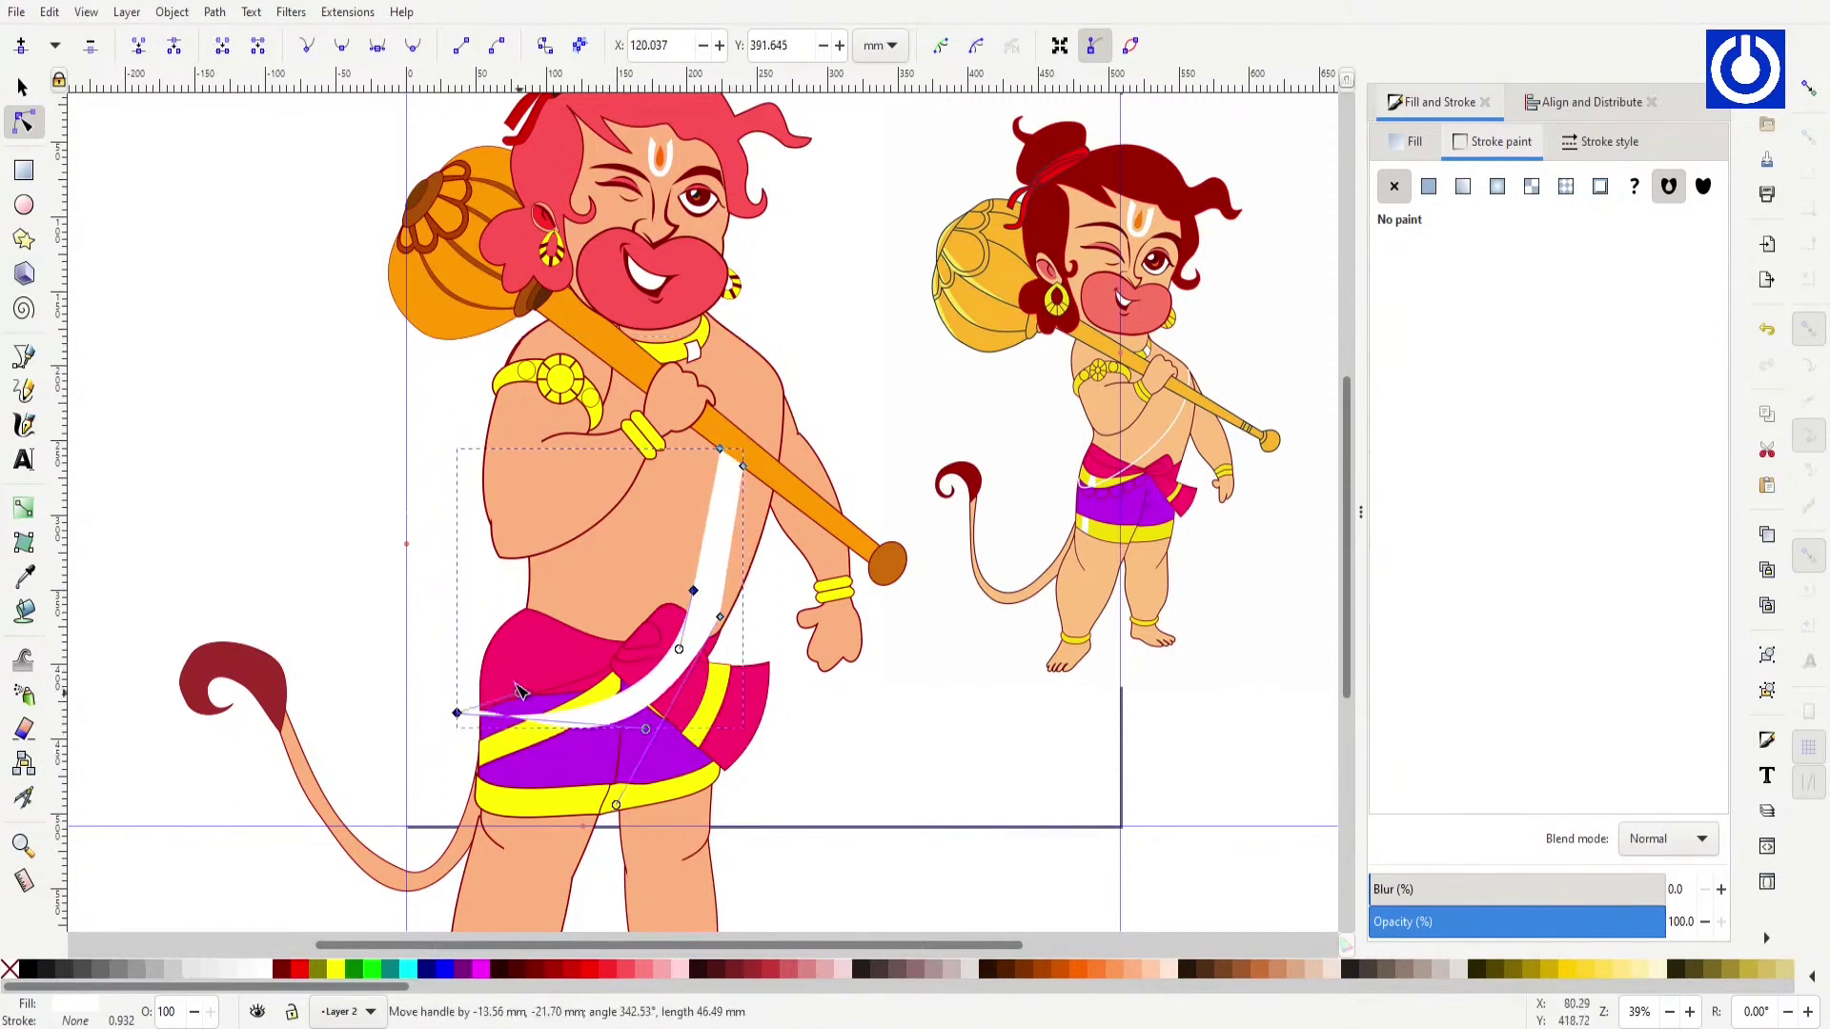
drag(486, 688, 469, 732)
scroll(532, 862, up, 3)
drag(319, 444, 378, 436)
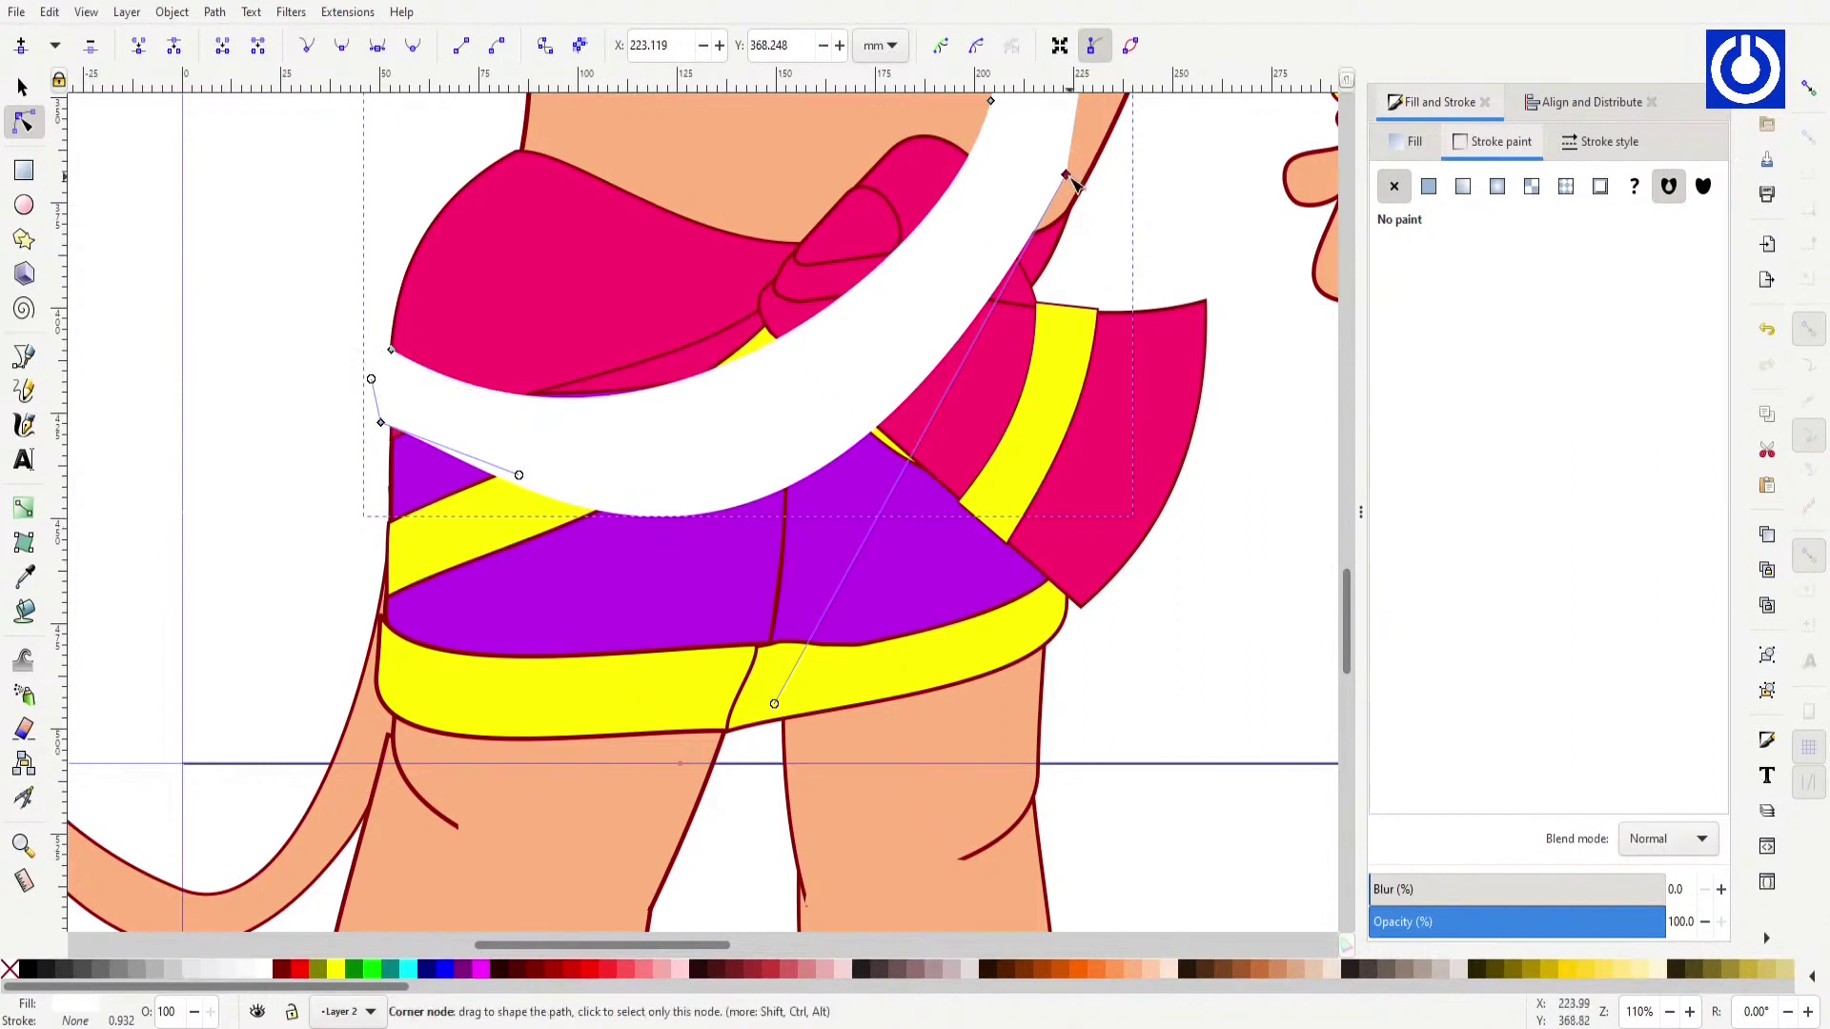
drag(1072, 181, 1003, 106)
scroll(1067, 124, up, 5)
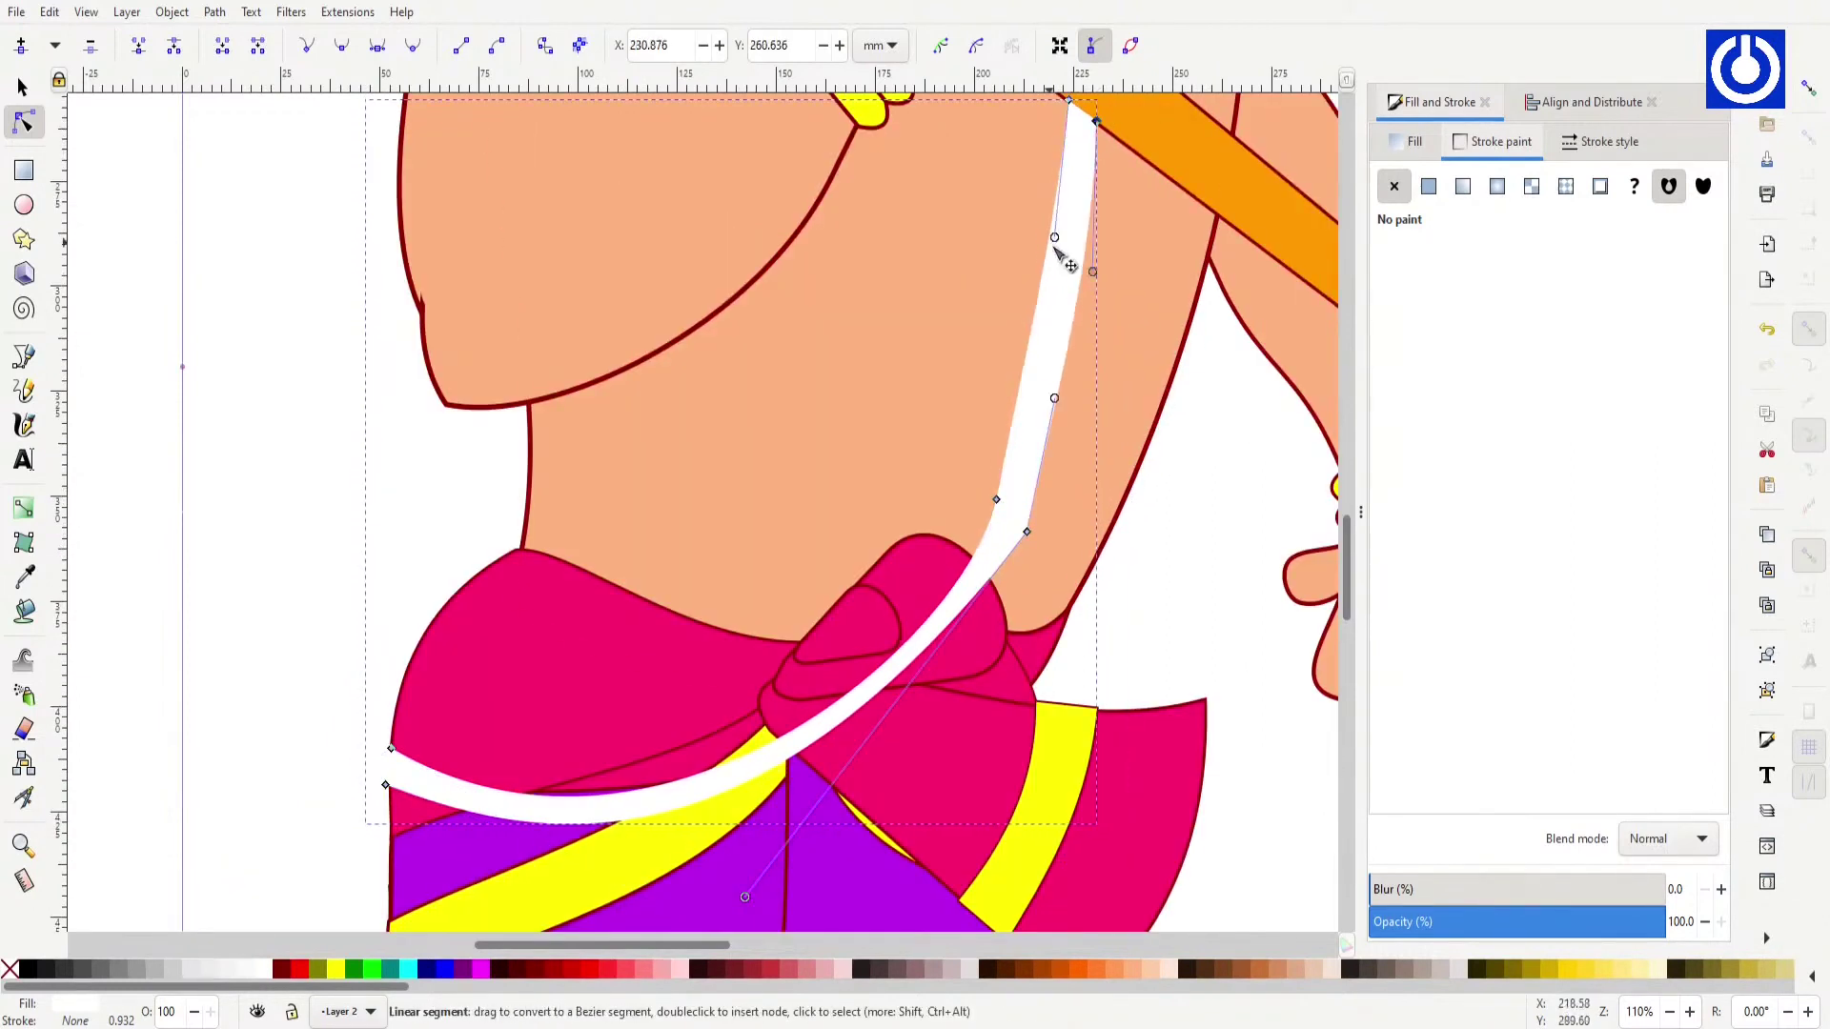
drag(1067, 262, 1075, 315)
drag(996, 499, 1018, 473)
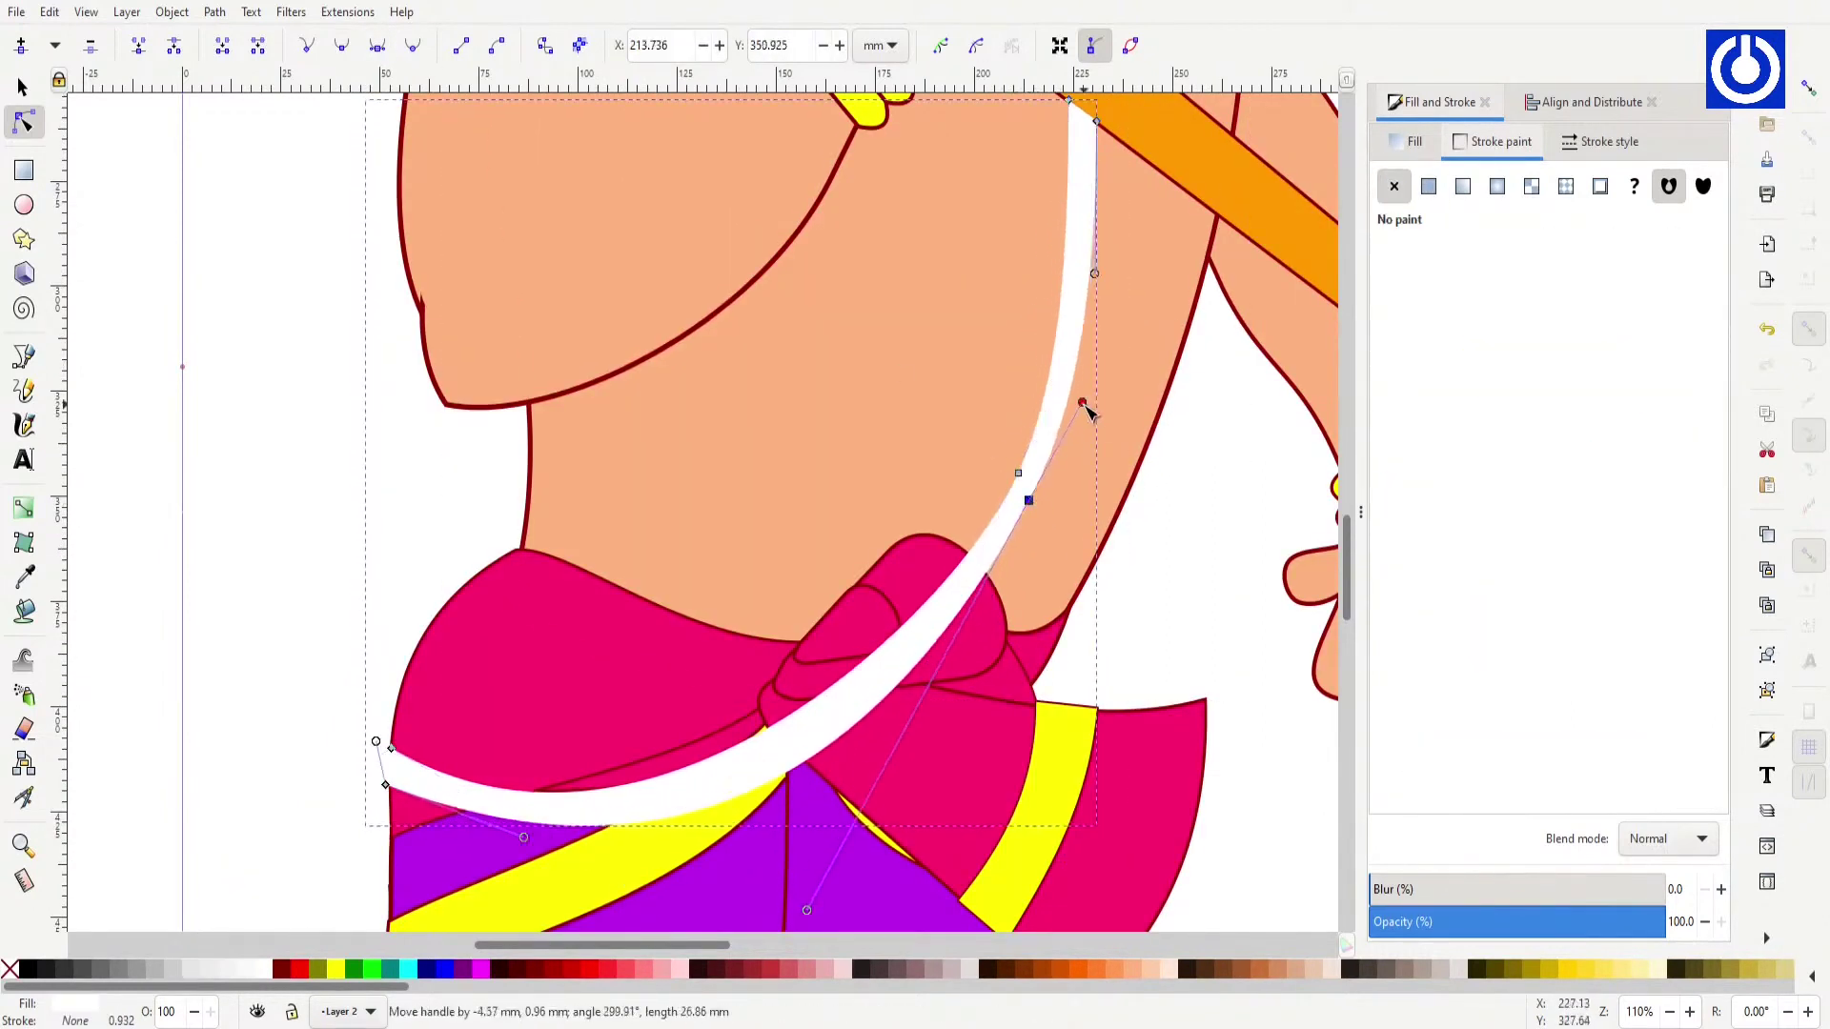
drag(1084, 405, 896, 744)
Step: Select the white sash and scale it down
click(41, 88)
key(minus)
key(minus)
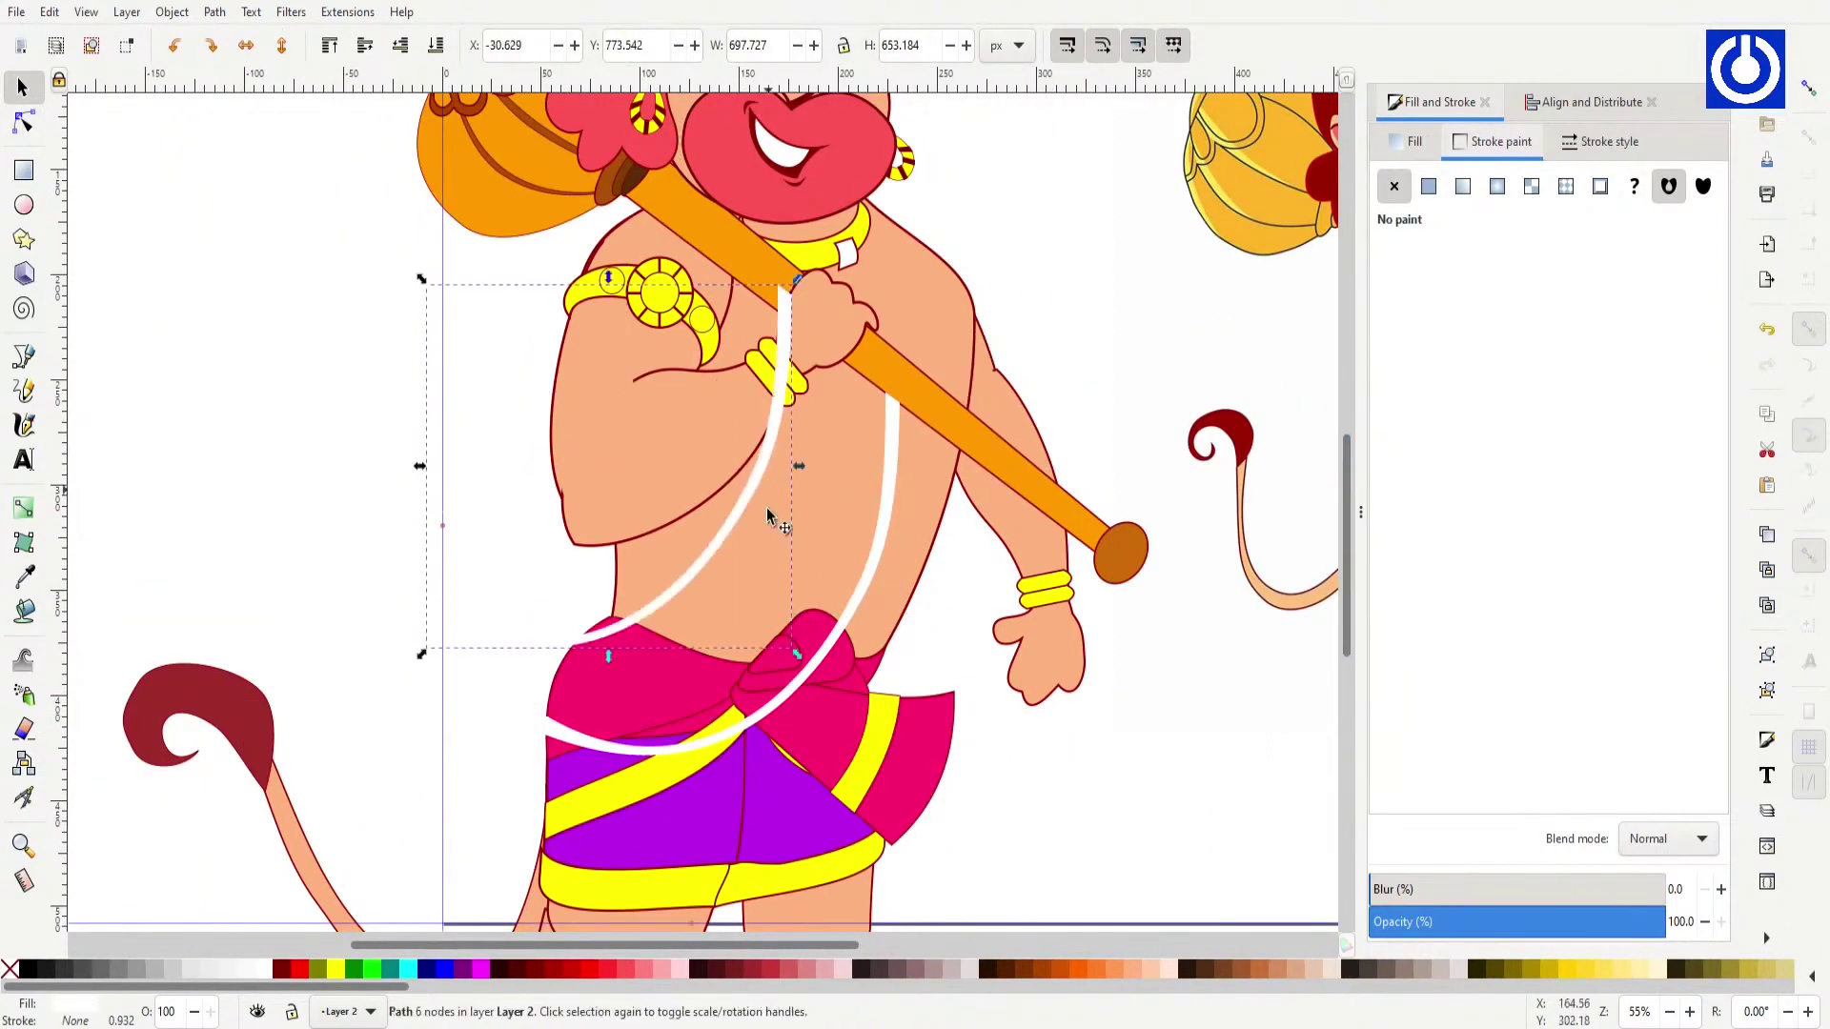
key(n)
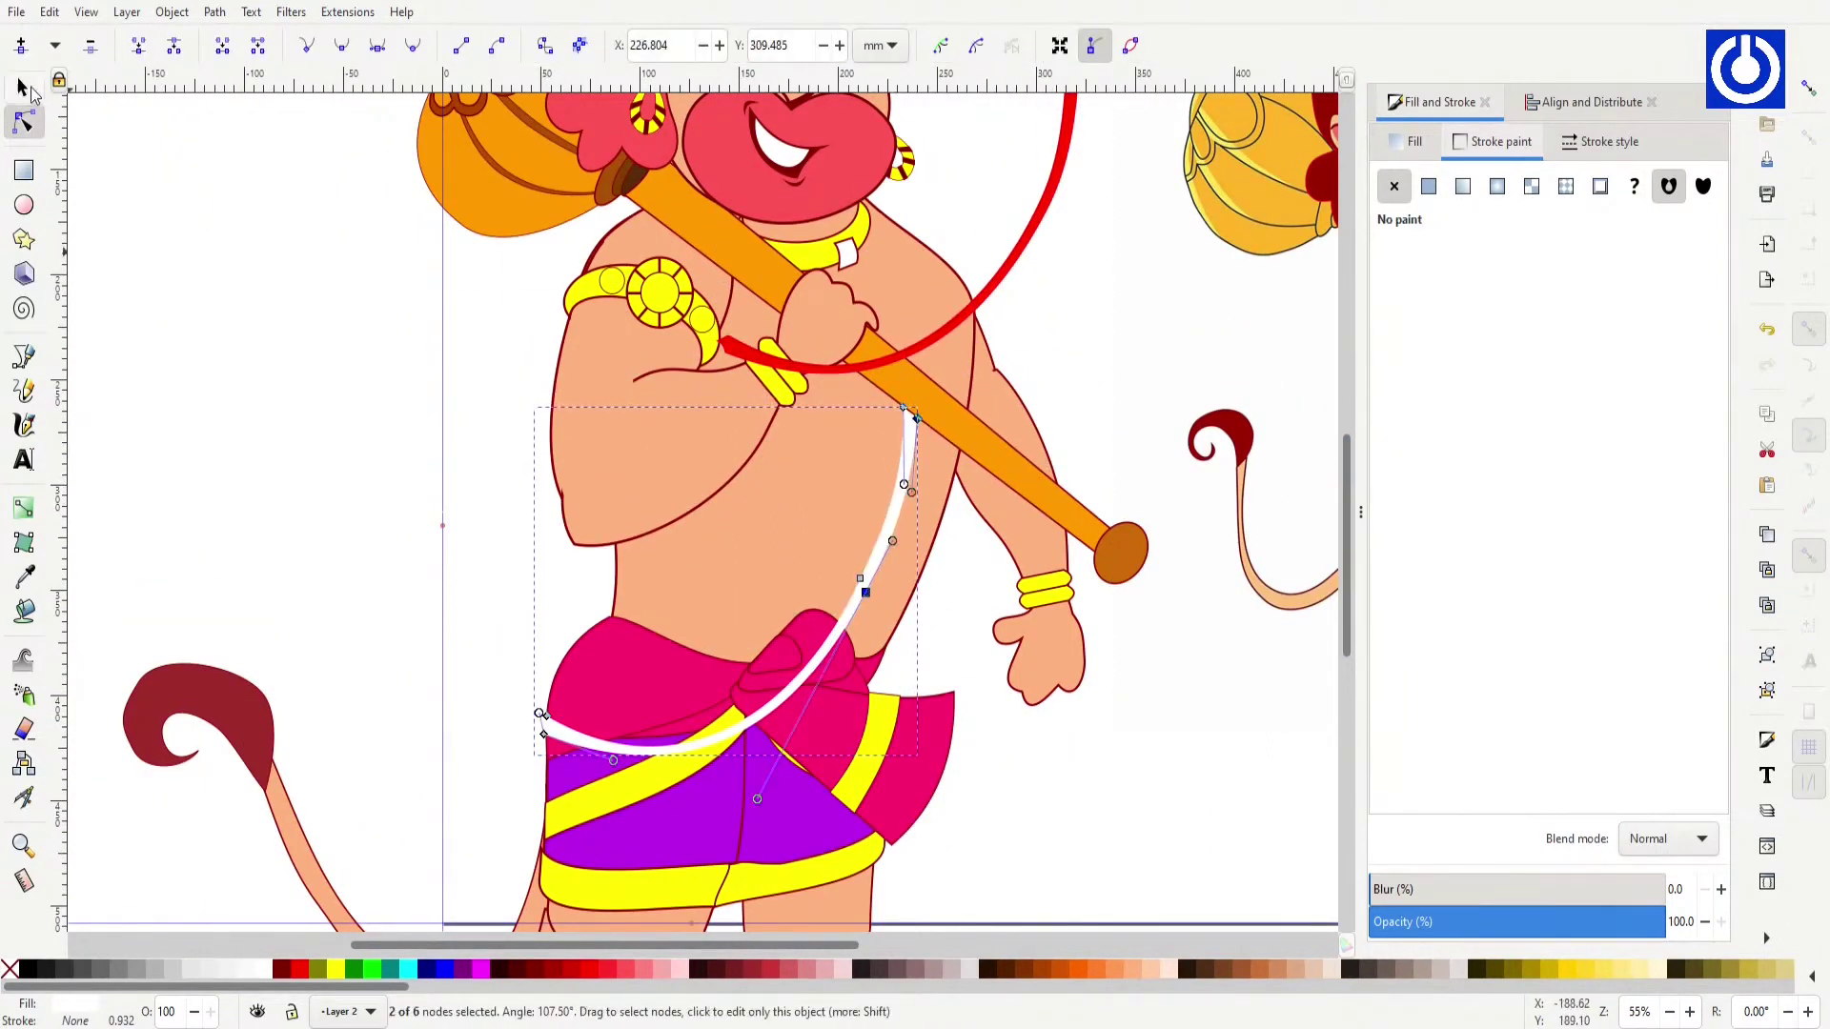
click(24, 88)
drag(920, 756, 625, 738)
Step: Extend the sash's left end down to the waist and nudge its lower-left node into place
key(n)
drag(434, 703, 469, 767)
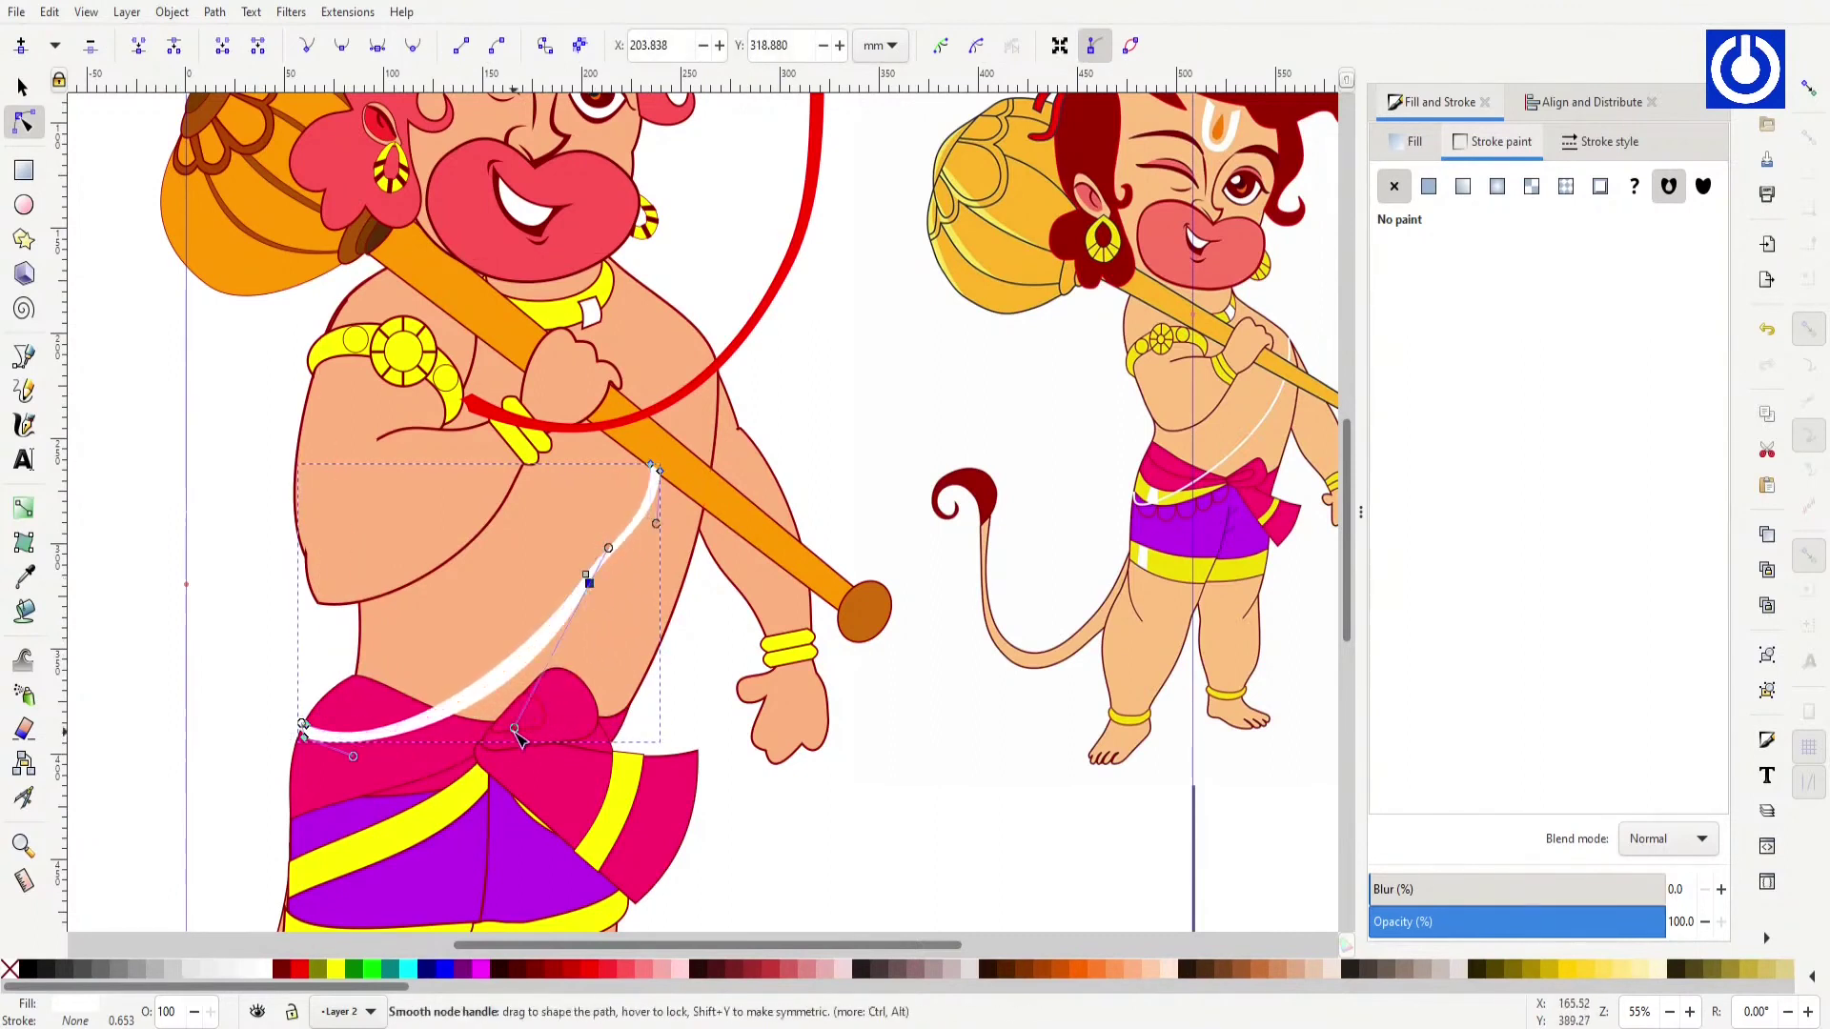
scroll(305, 732, up, 5)
drag(668, 326, 657, 324)
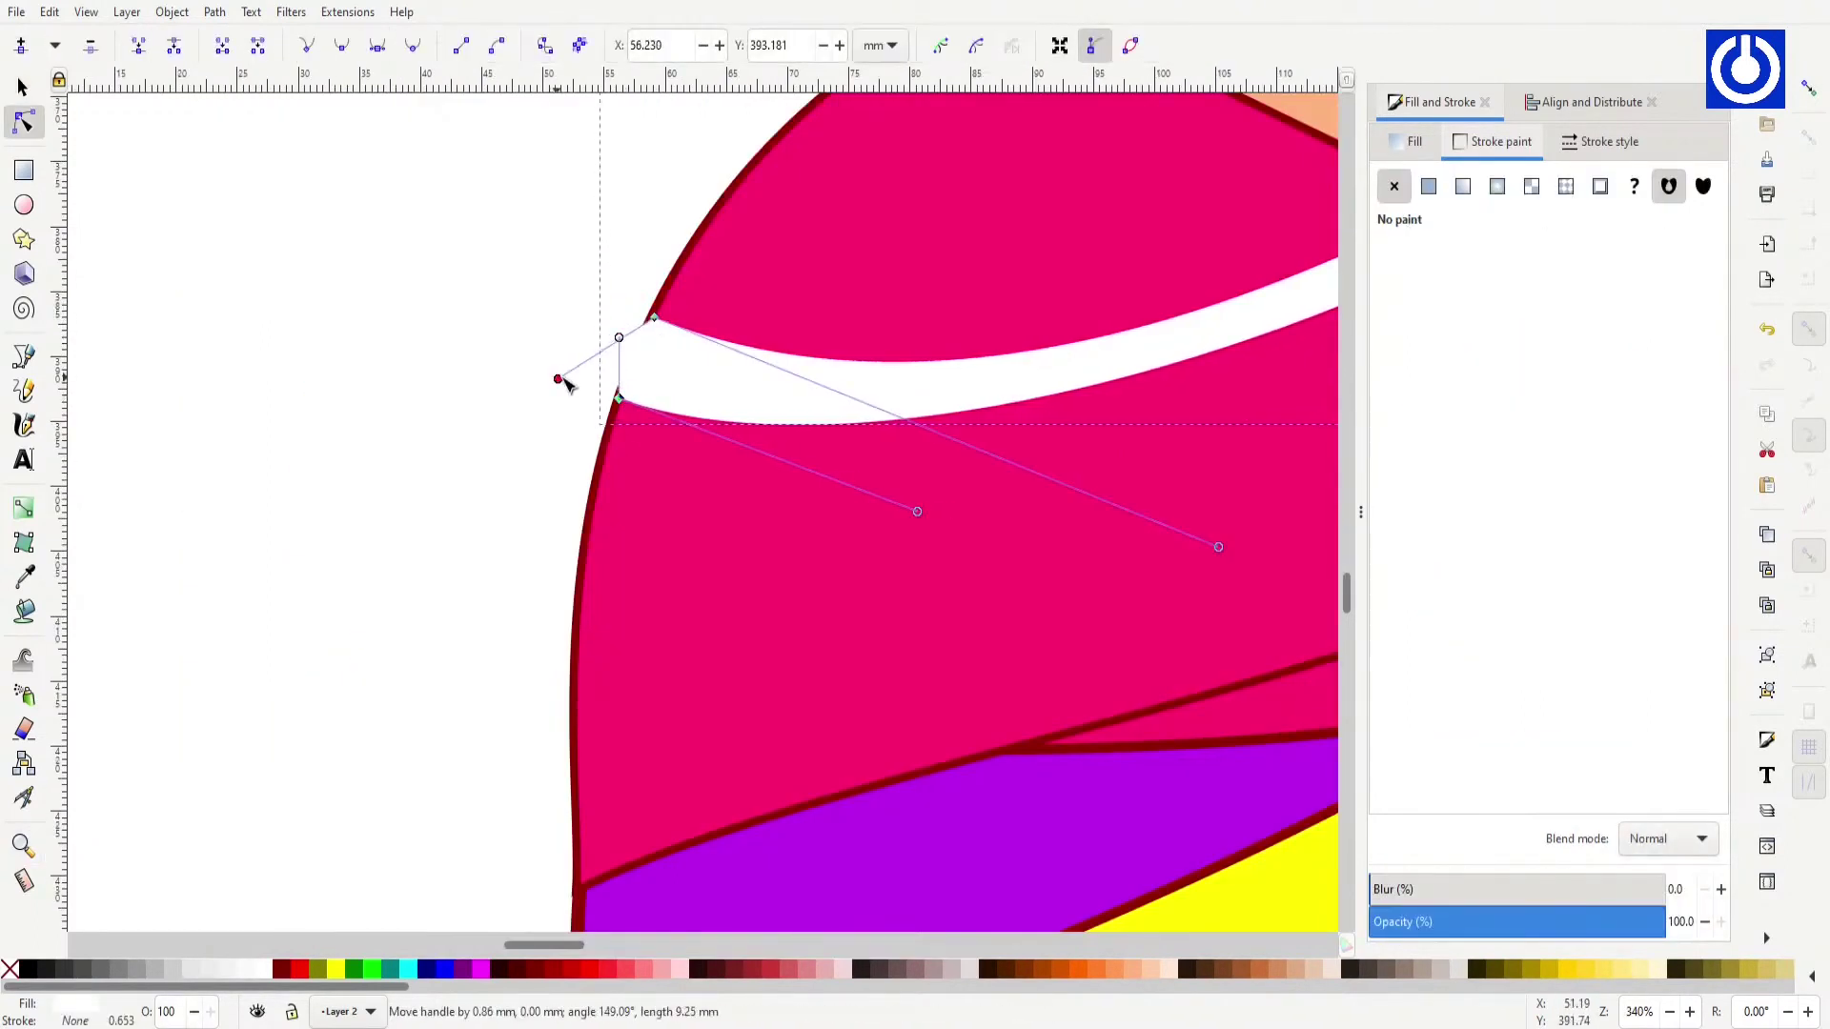
scroll(499, 692, down, 4)
scroll(499, 692, down, 2)
key(s)
click(768, 358)
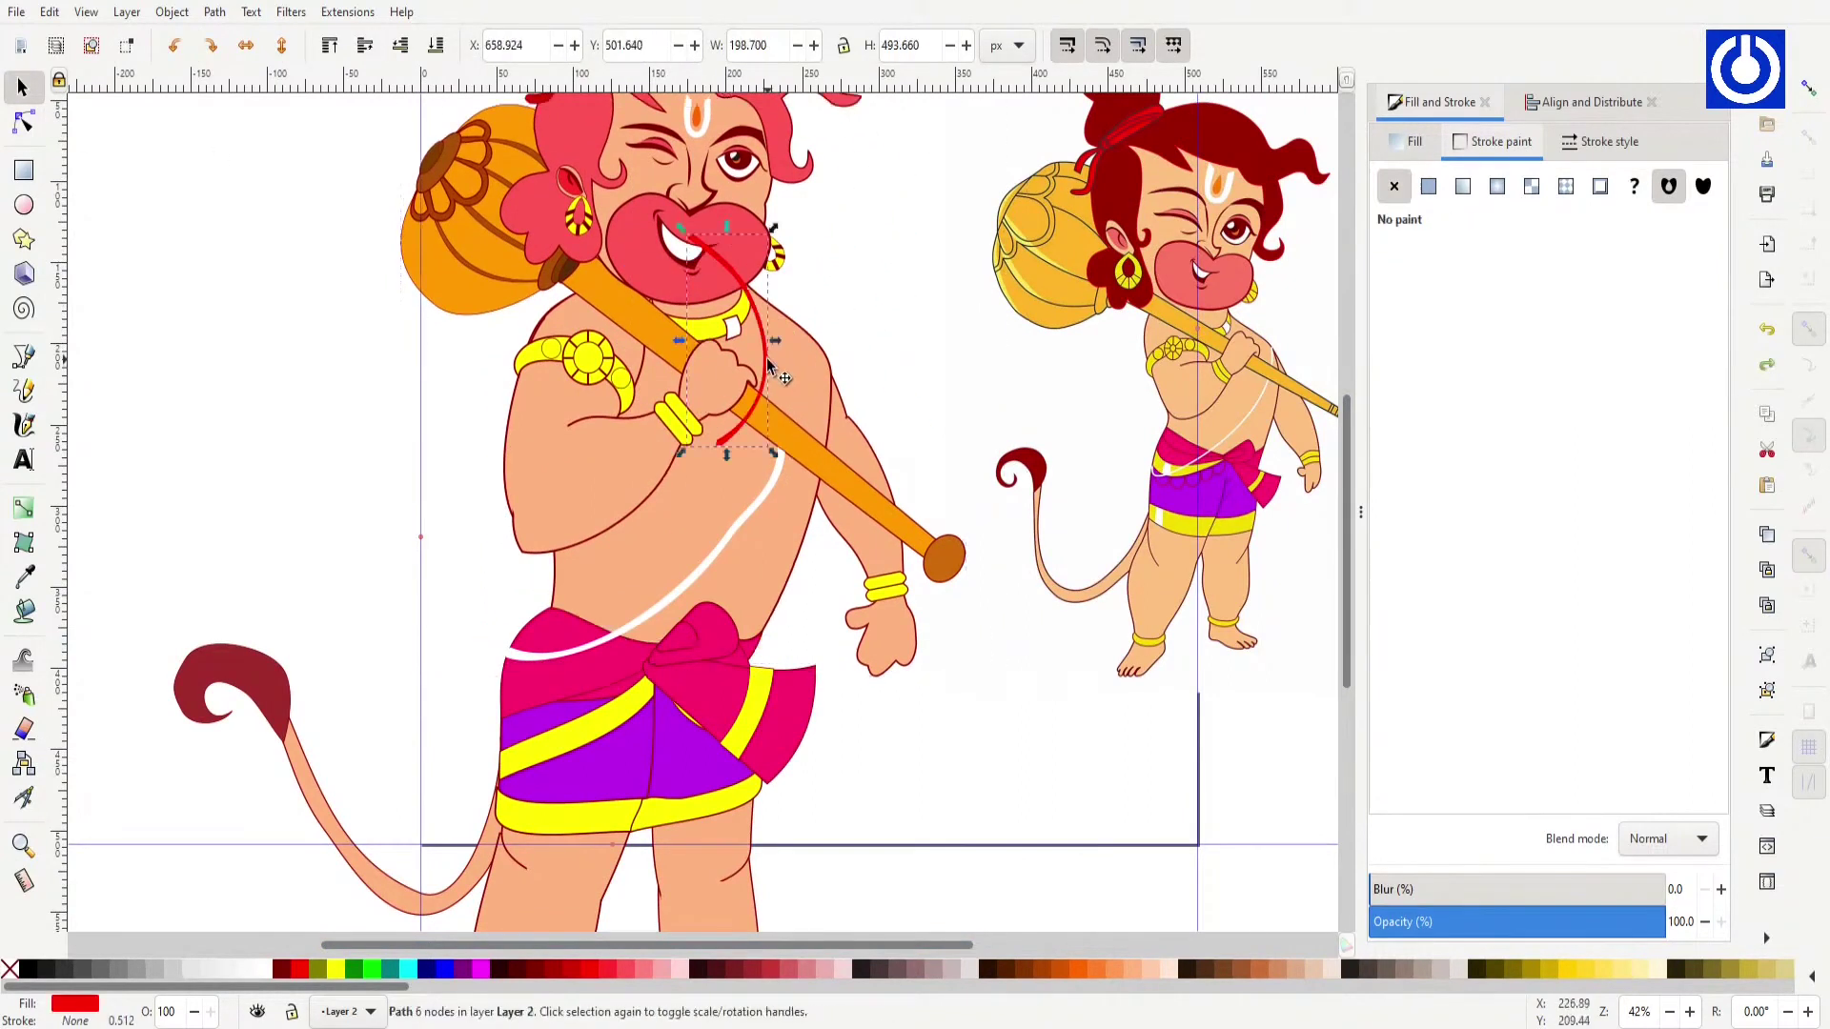
Step: Move the red curve onto the right shoulder and bend it to follow the shoulder
drag(769, 358, 845, 337)
key(n)
scroll(858, 307, up, 5)
drag(766, 505, 878, 539)
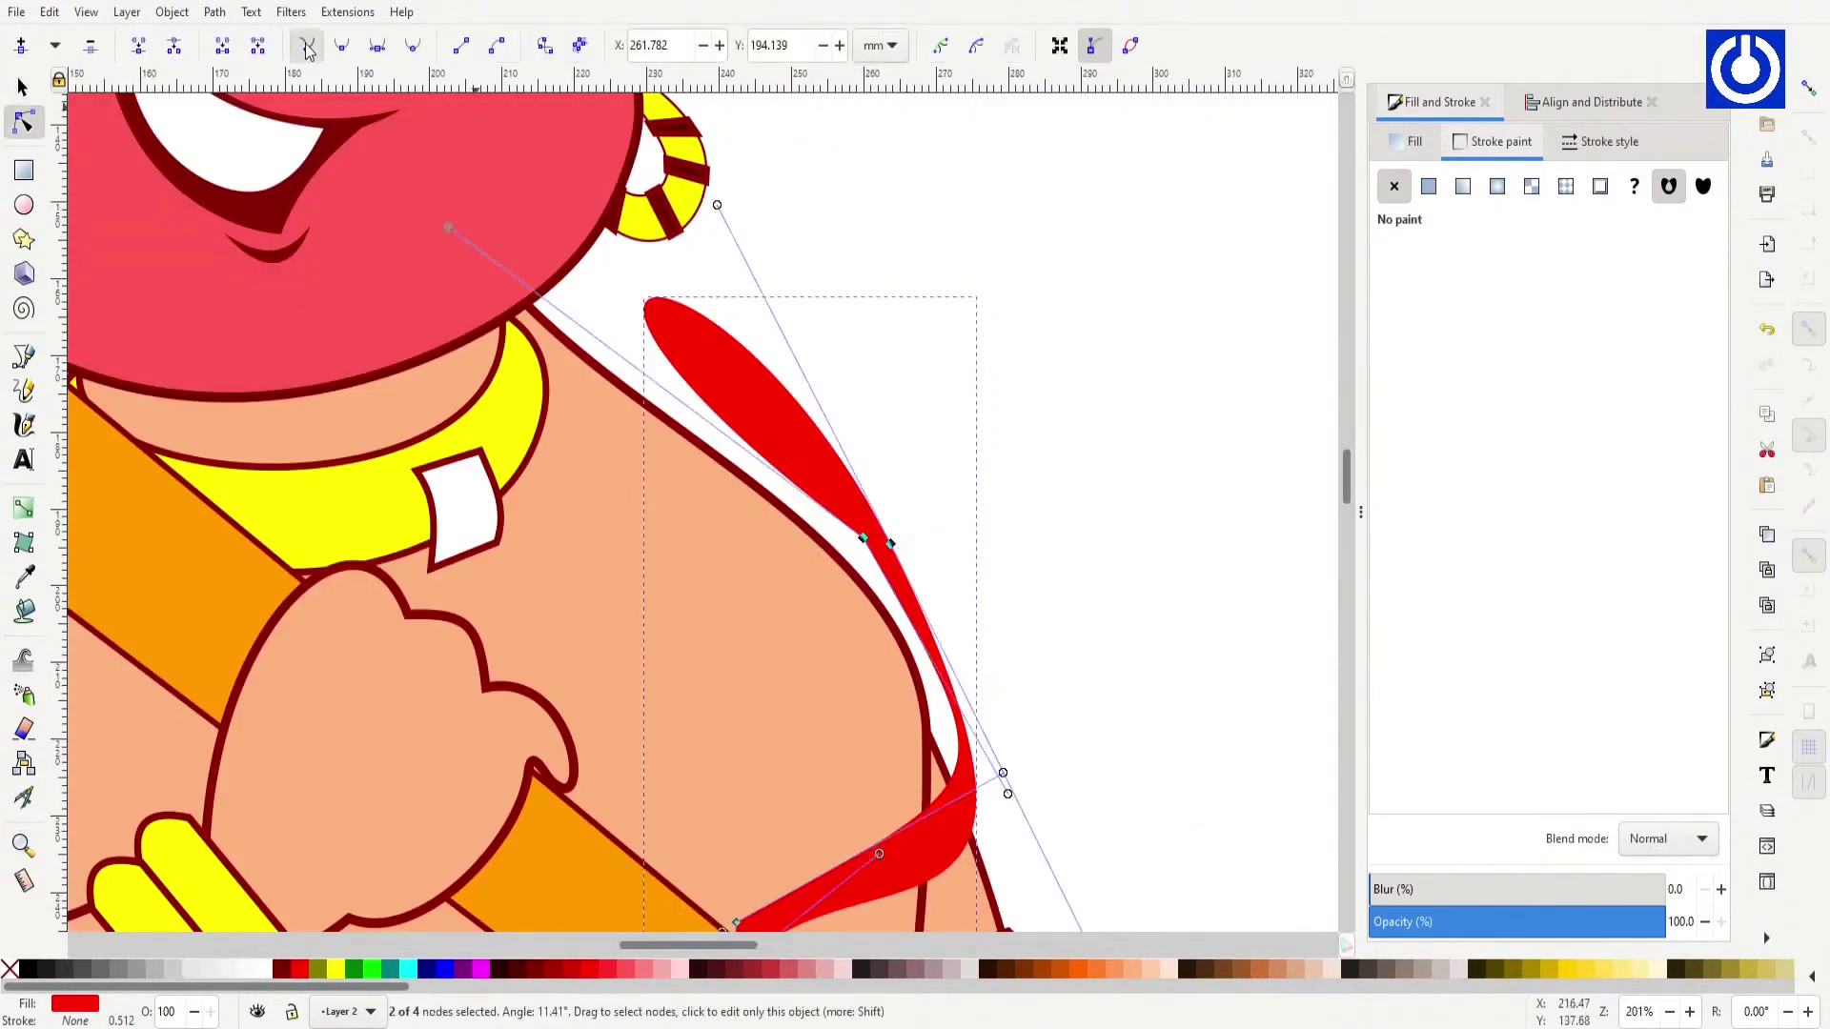
scroll(878, 540, down, 4)
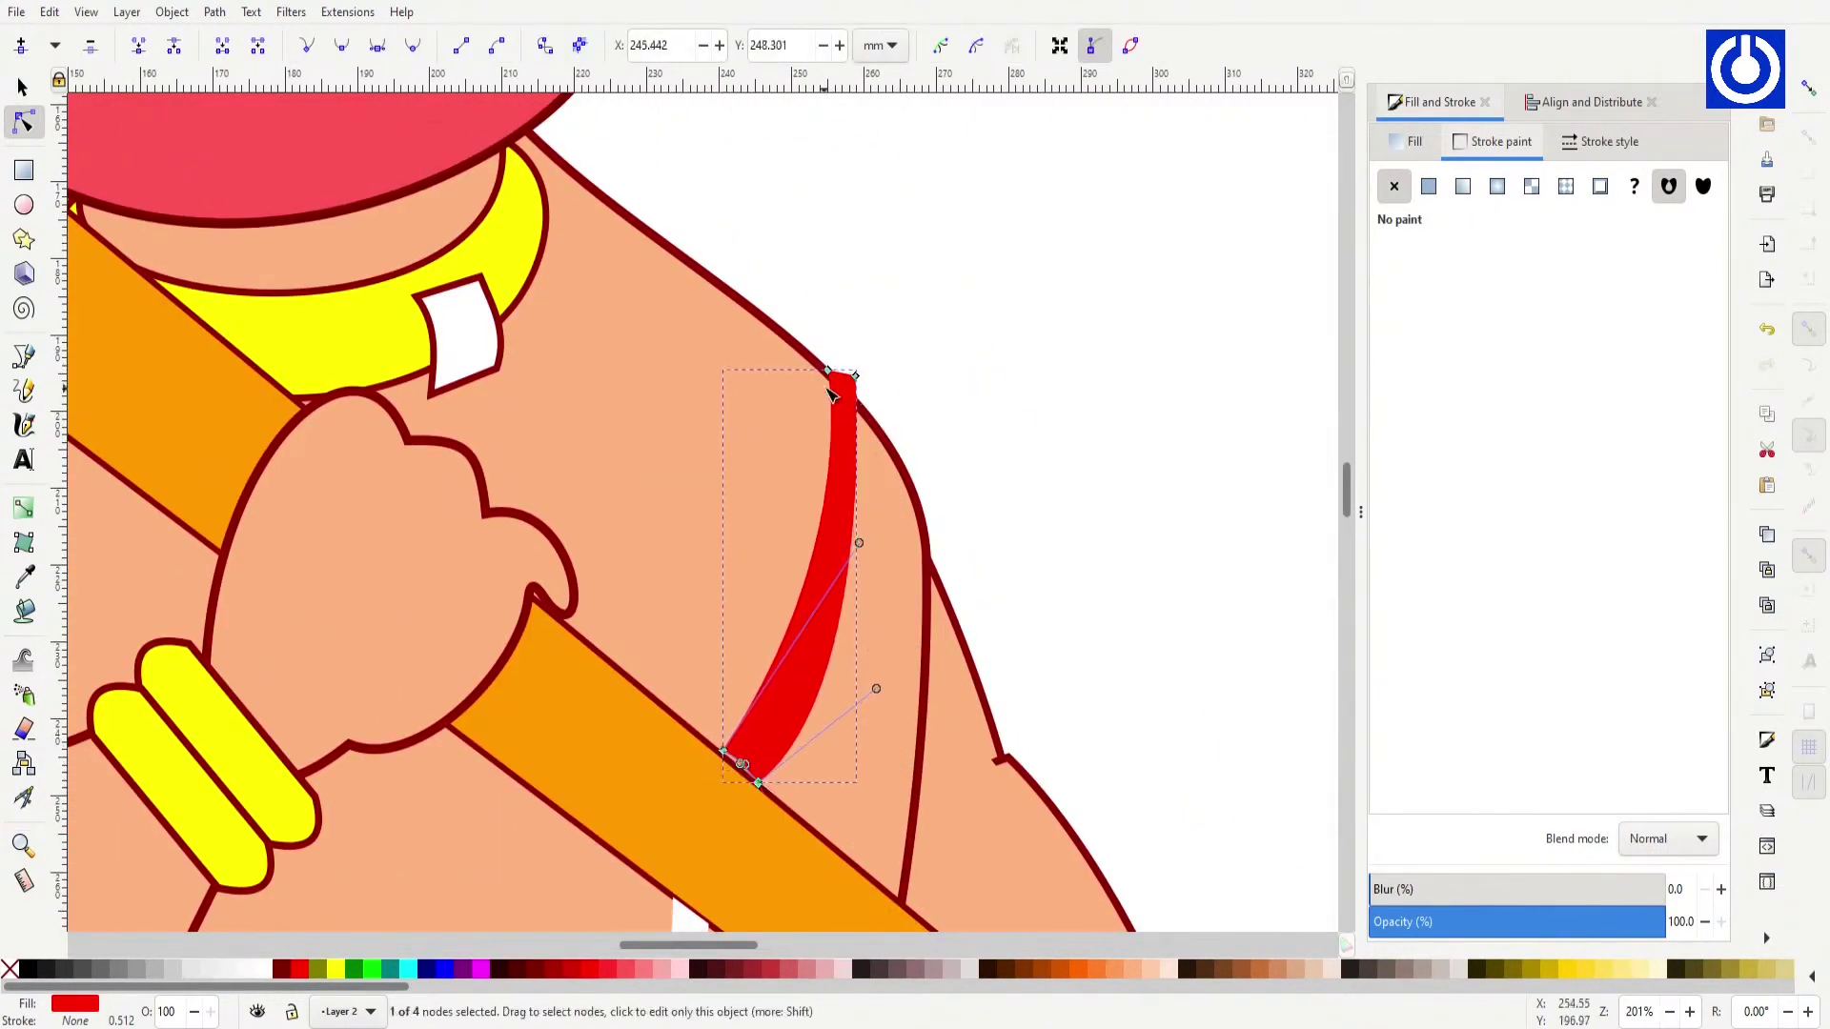
key(Escape)
Step: Duplicate the mace-head ellipse and place the copy on the mace handle as a brown ring
scroll(743, 750, up, 5)
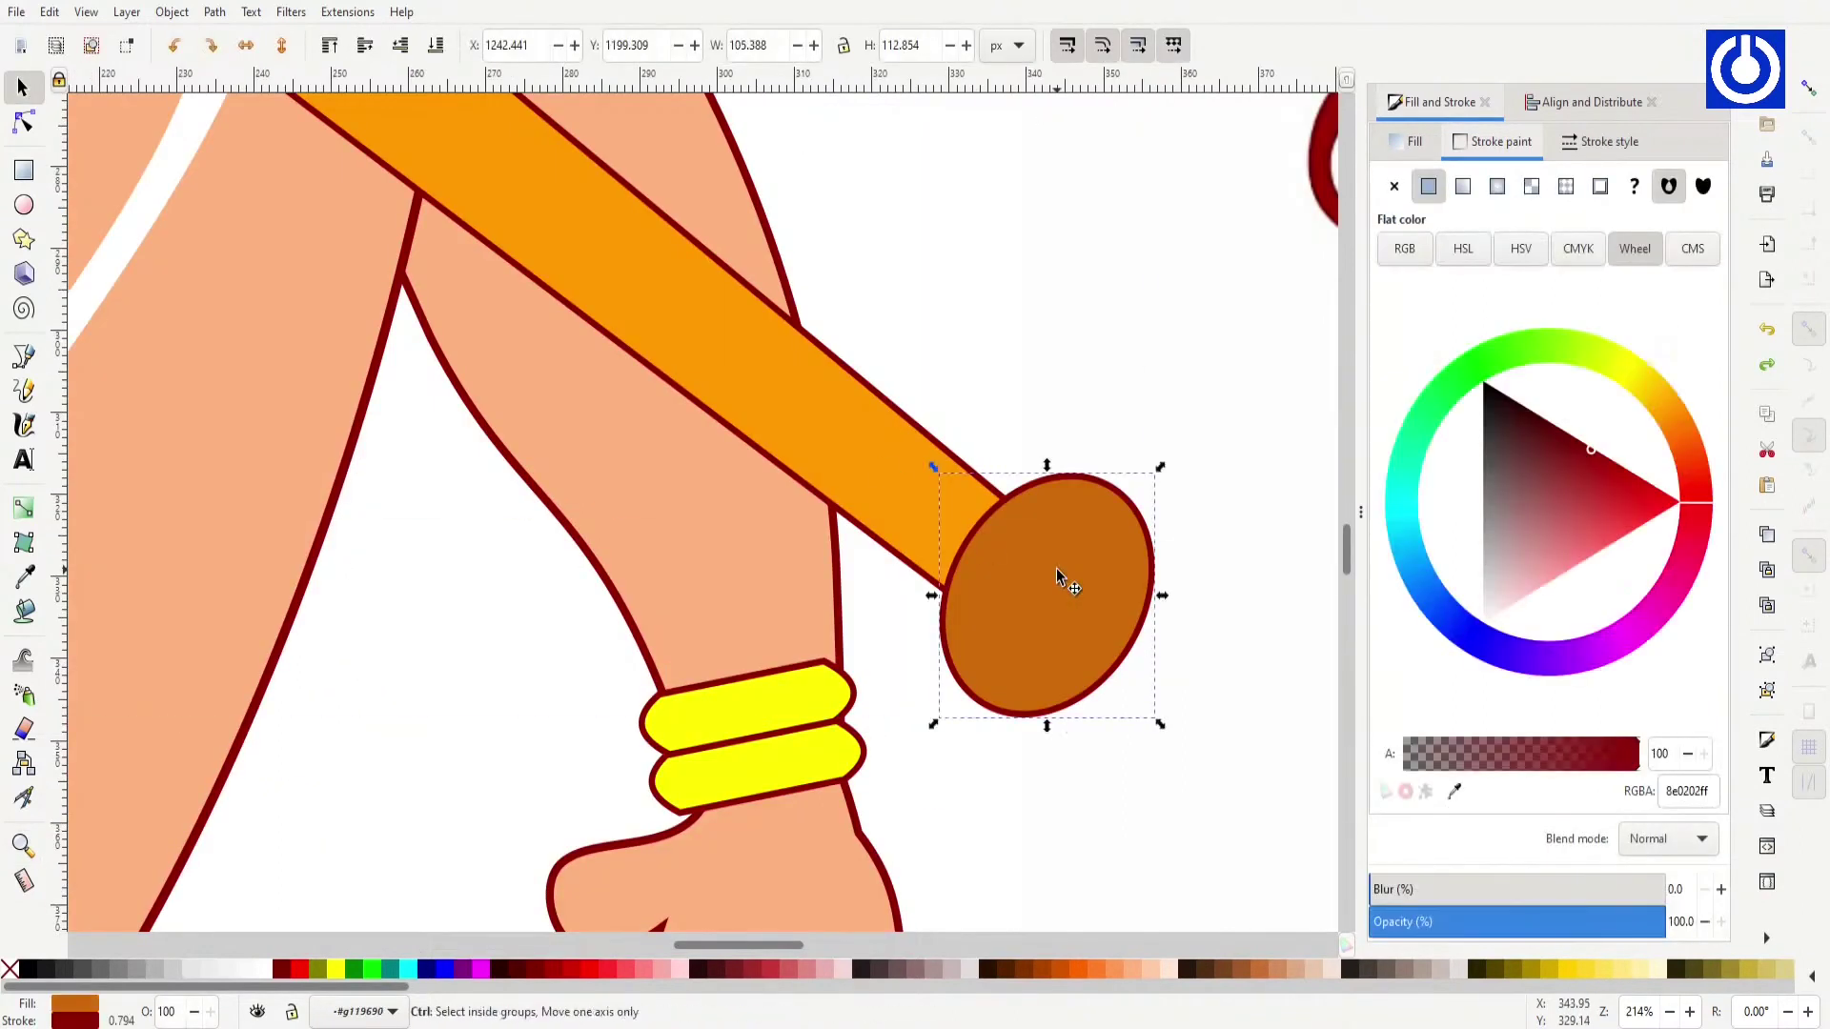
key(ctrl+d)
drag(1062, 572, 796, 379)
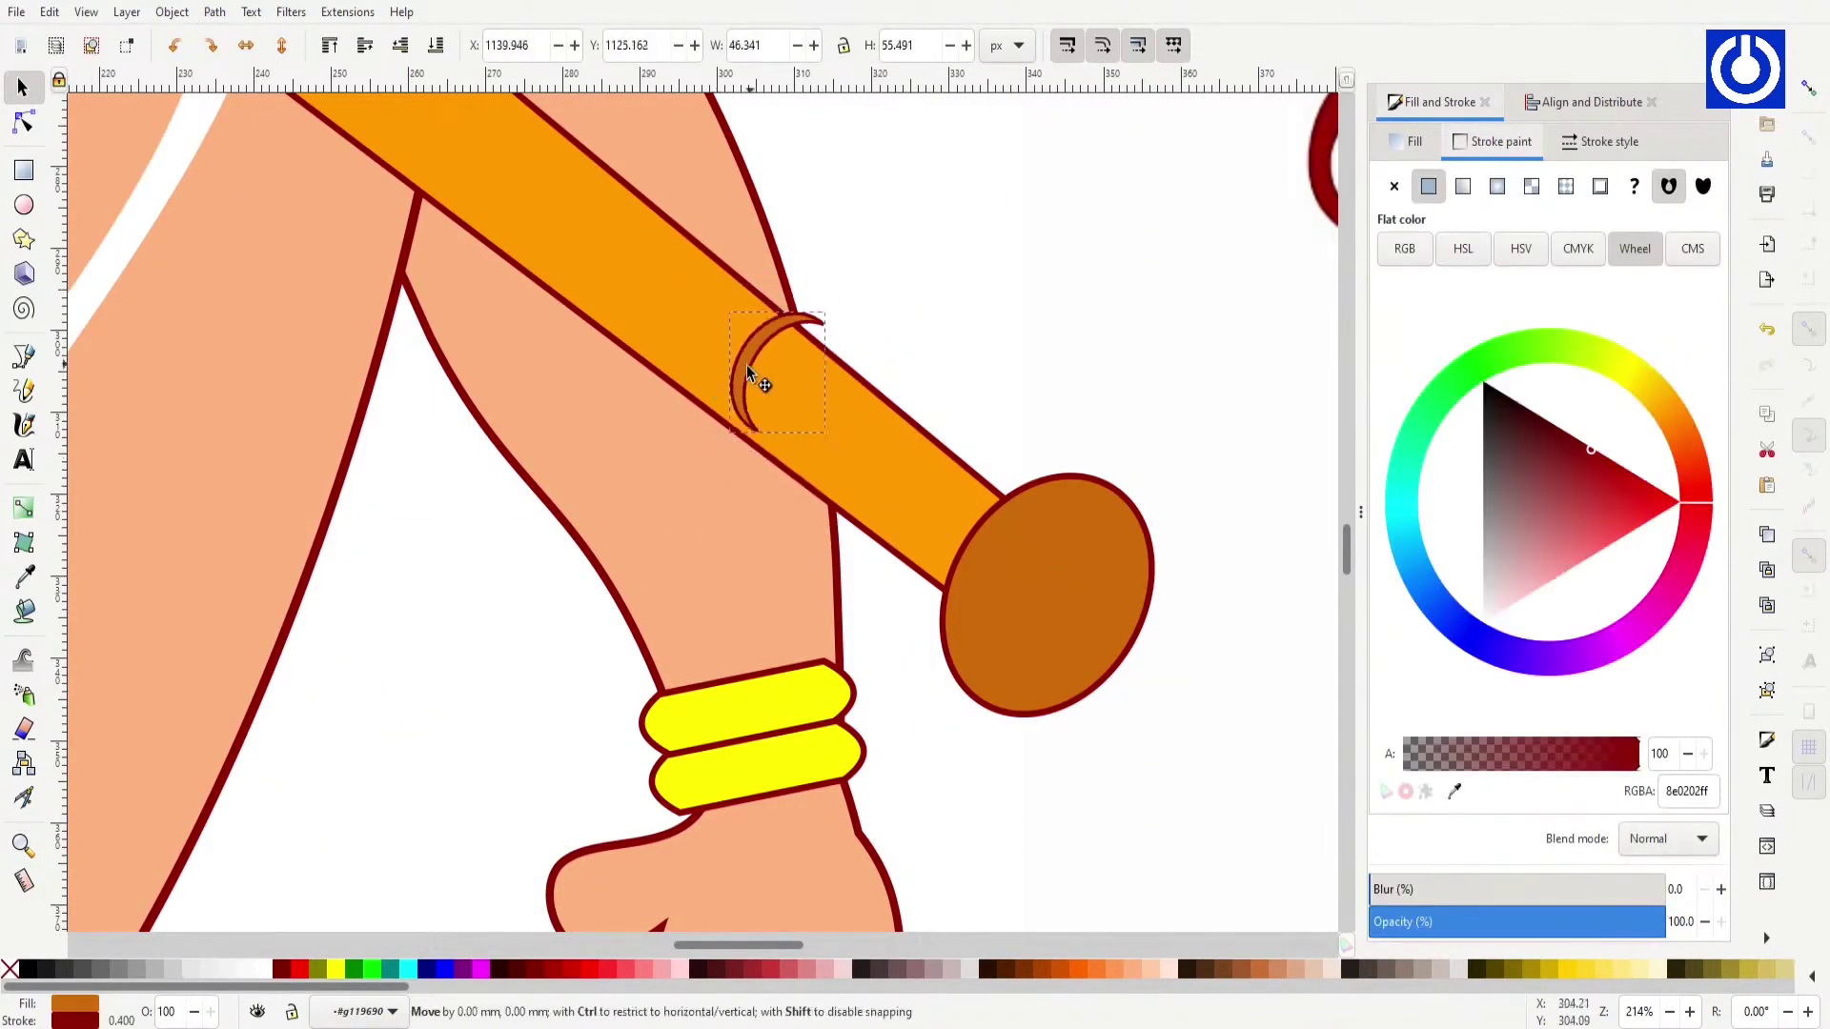
Step: Colour the cartoon's hair with the reference's dark red using the Dropper
click(967, 319)
scroll(967, 318, down, 3)
scroll(225, 376, down, 3)
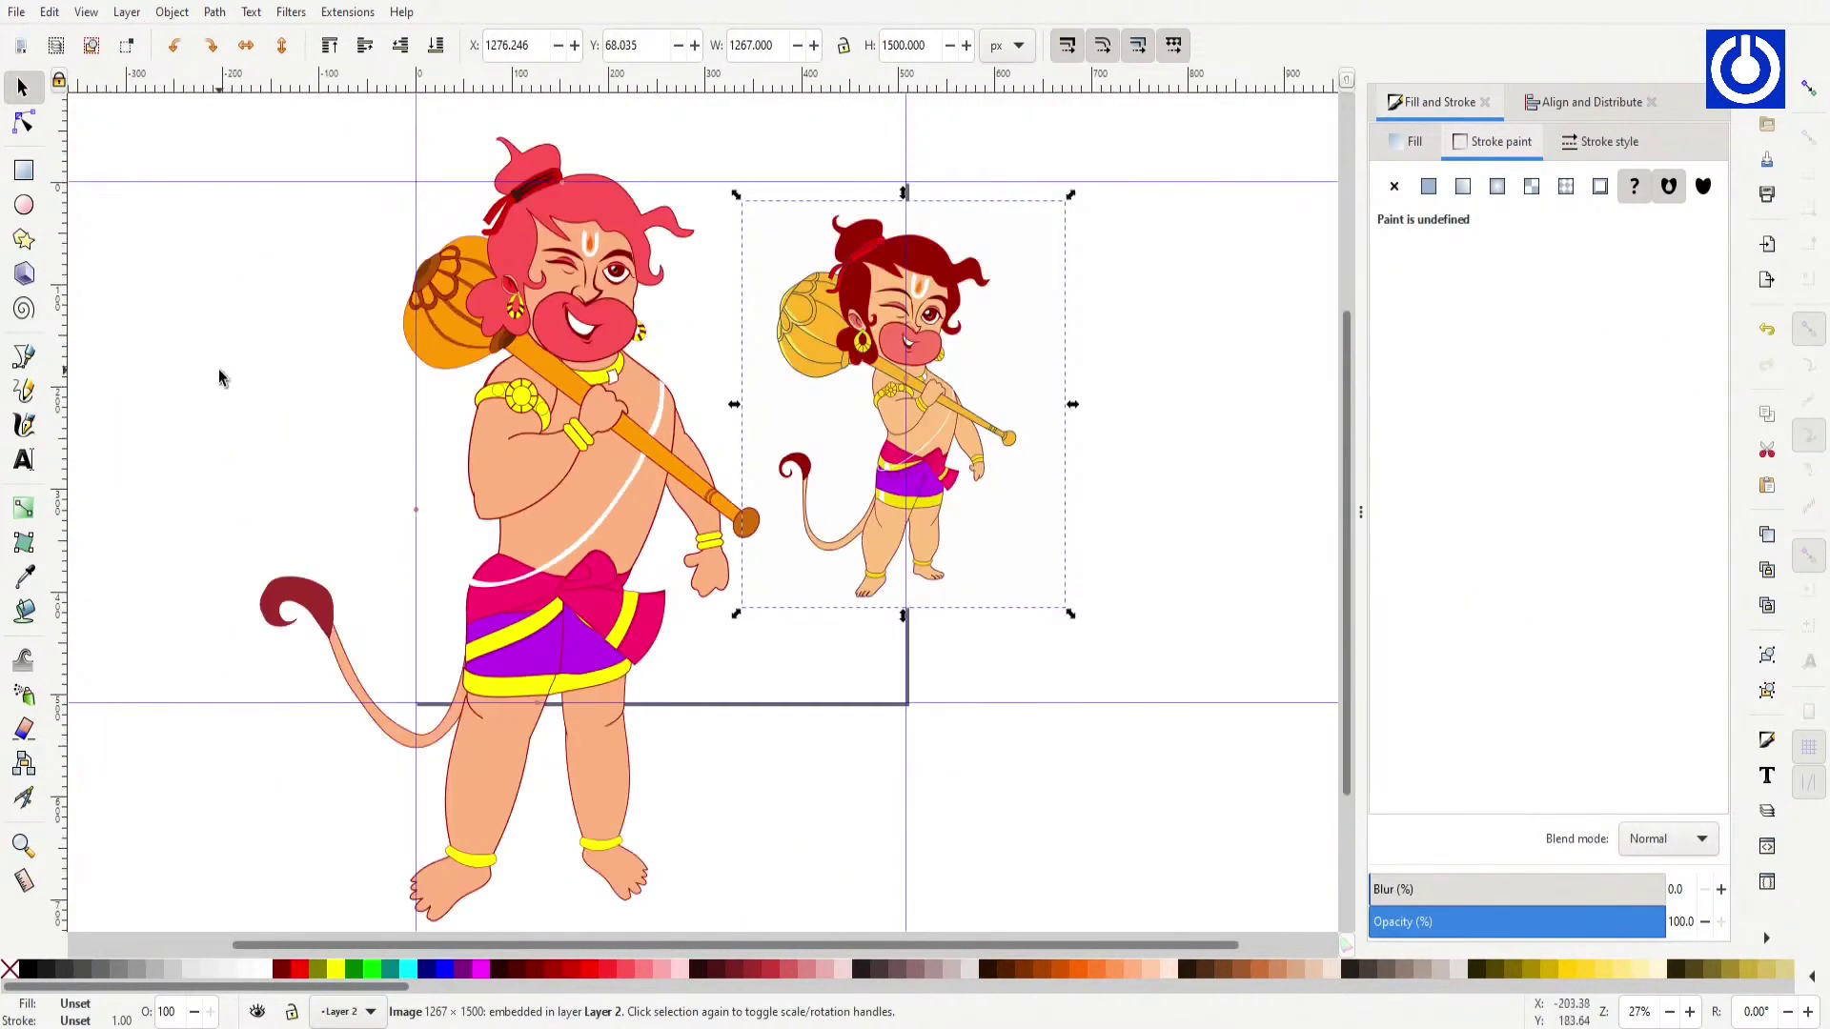
click(514, 245)
key(d)
click(457, 324)
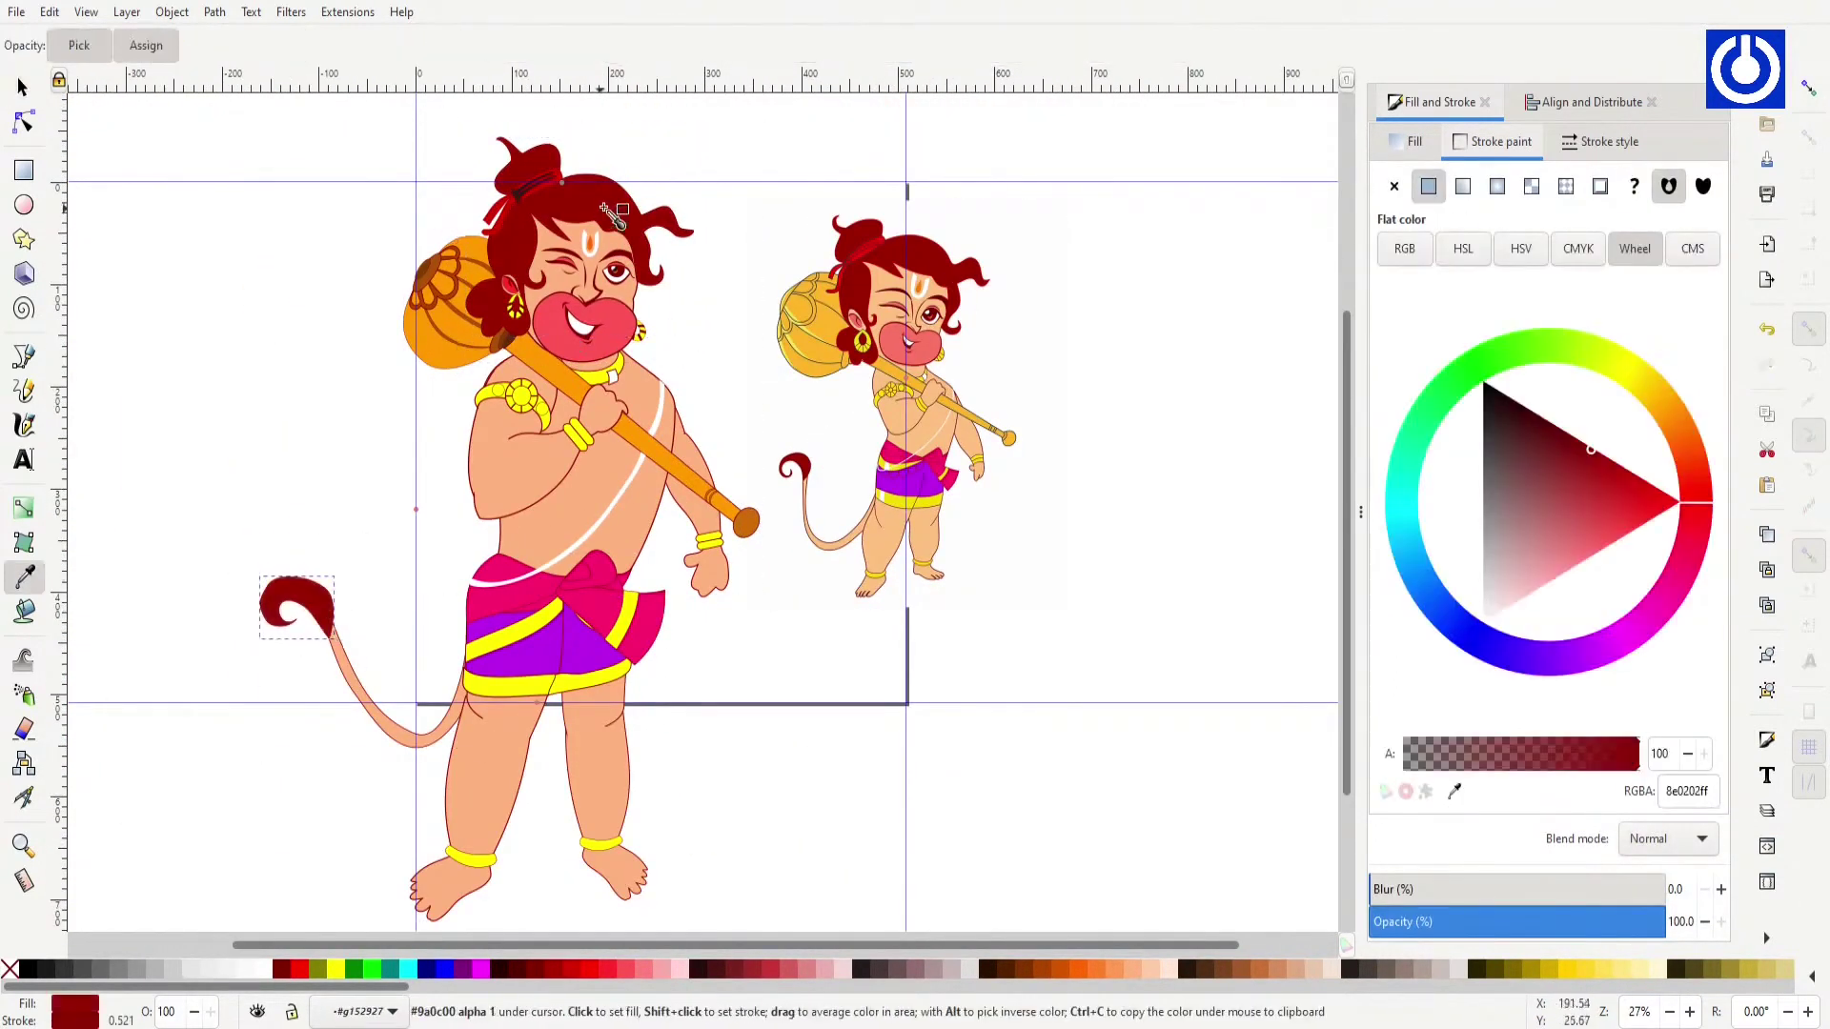
key(Escape)
Step: Undo the figure's enlargement and move the reference figure beside the cartoon
click(648, 863)
click(658, 426)
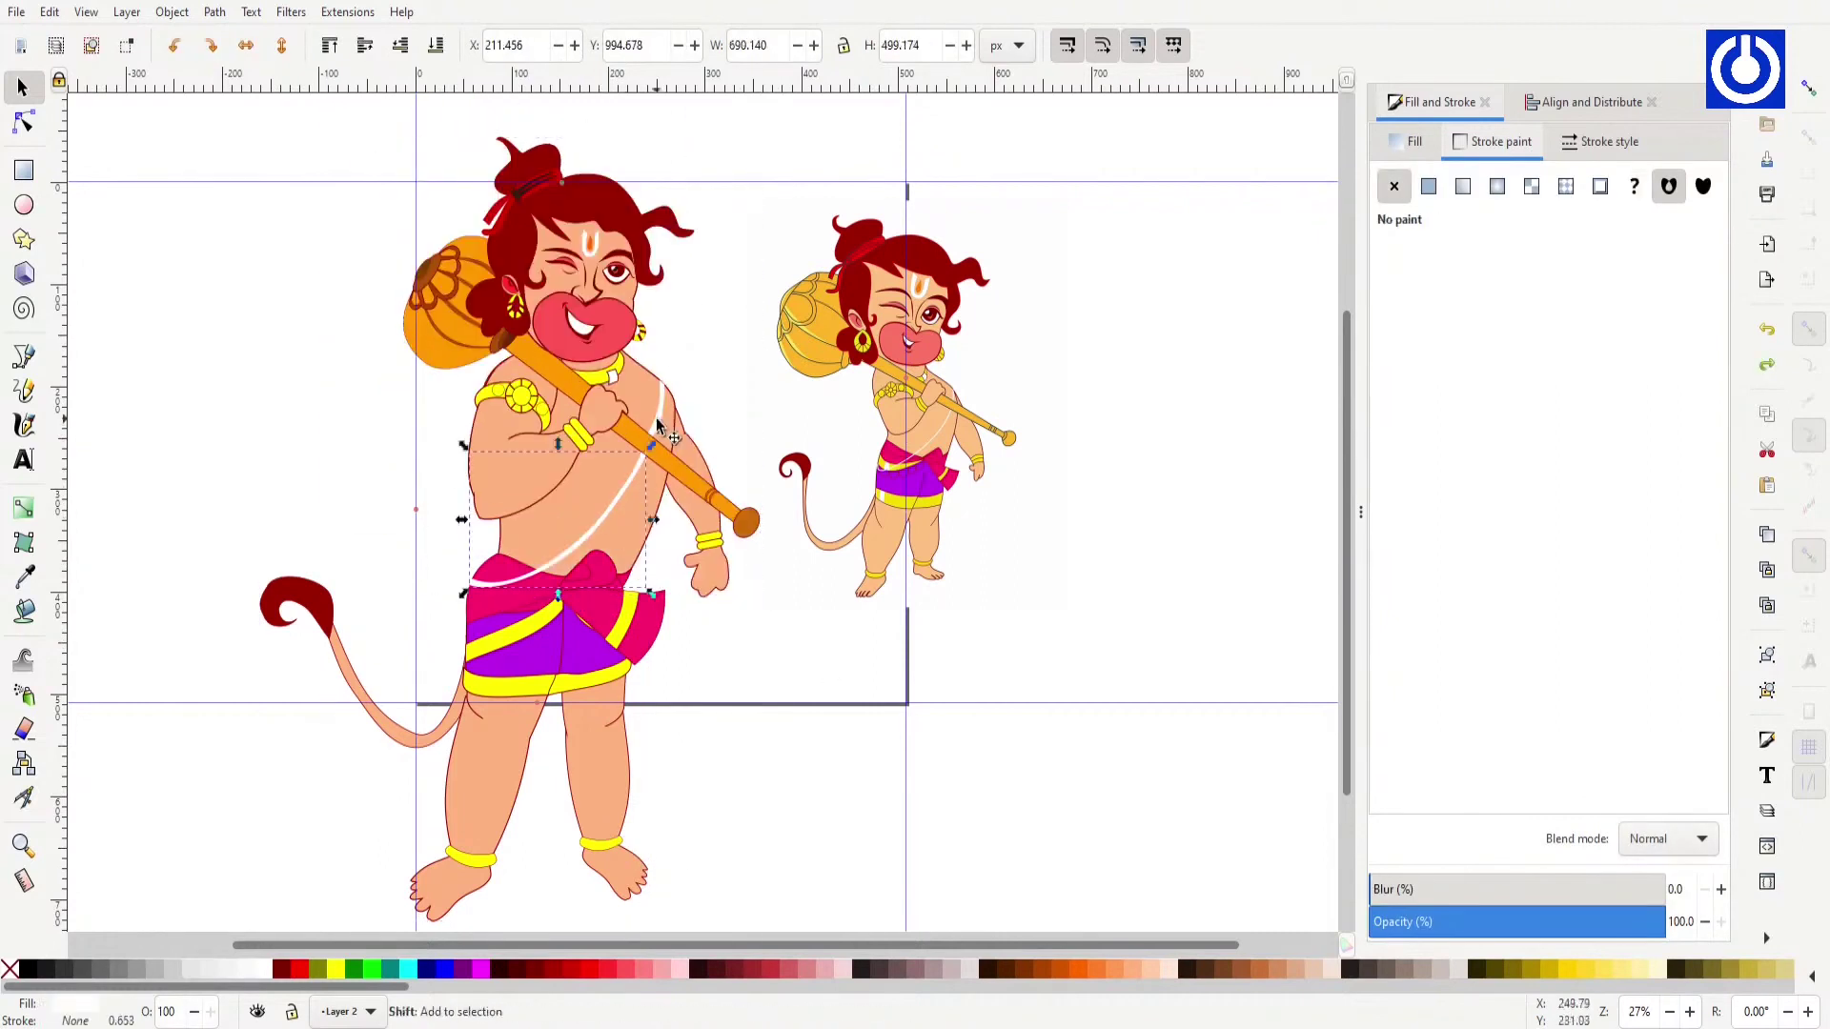
scroll(614, 484, down, 2)
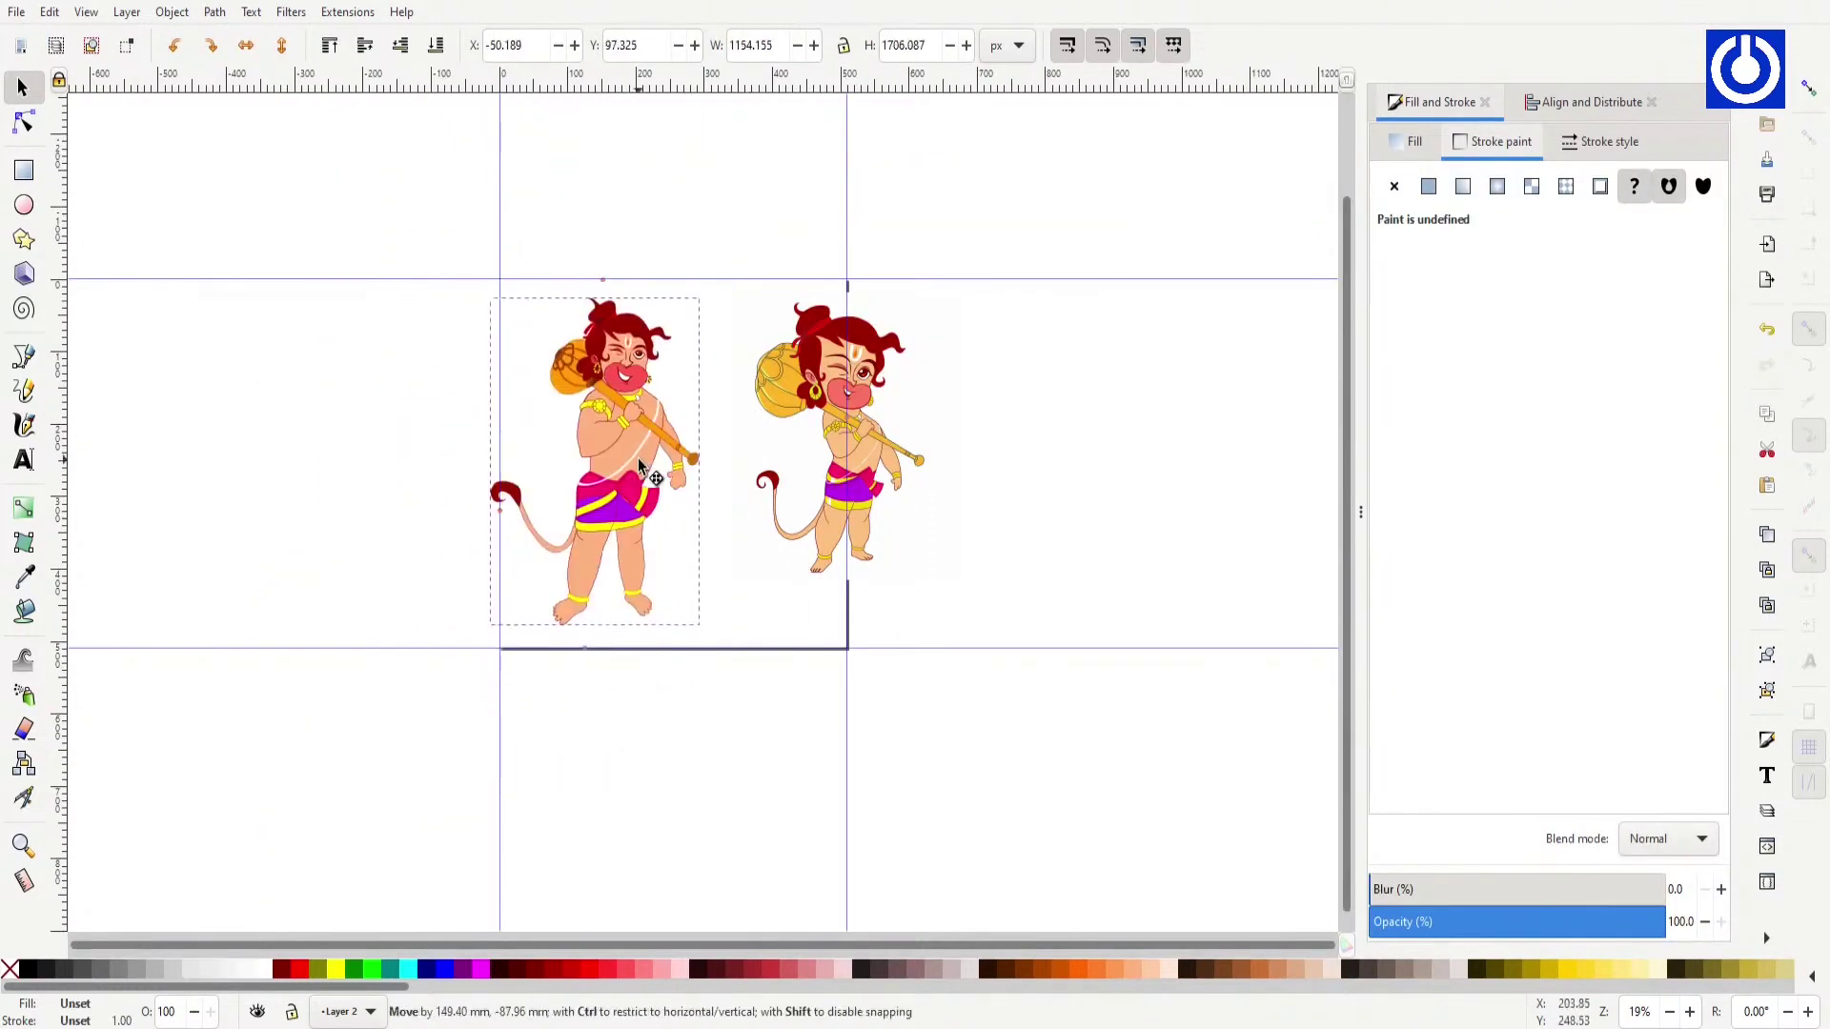
key(z)
click(651, 394)
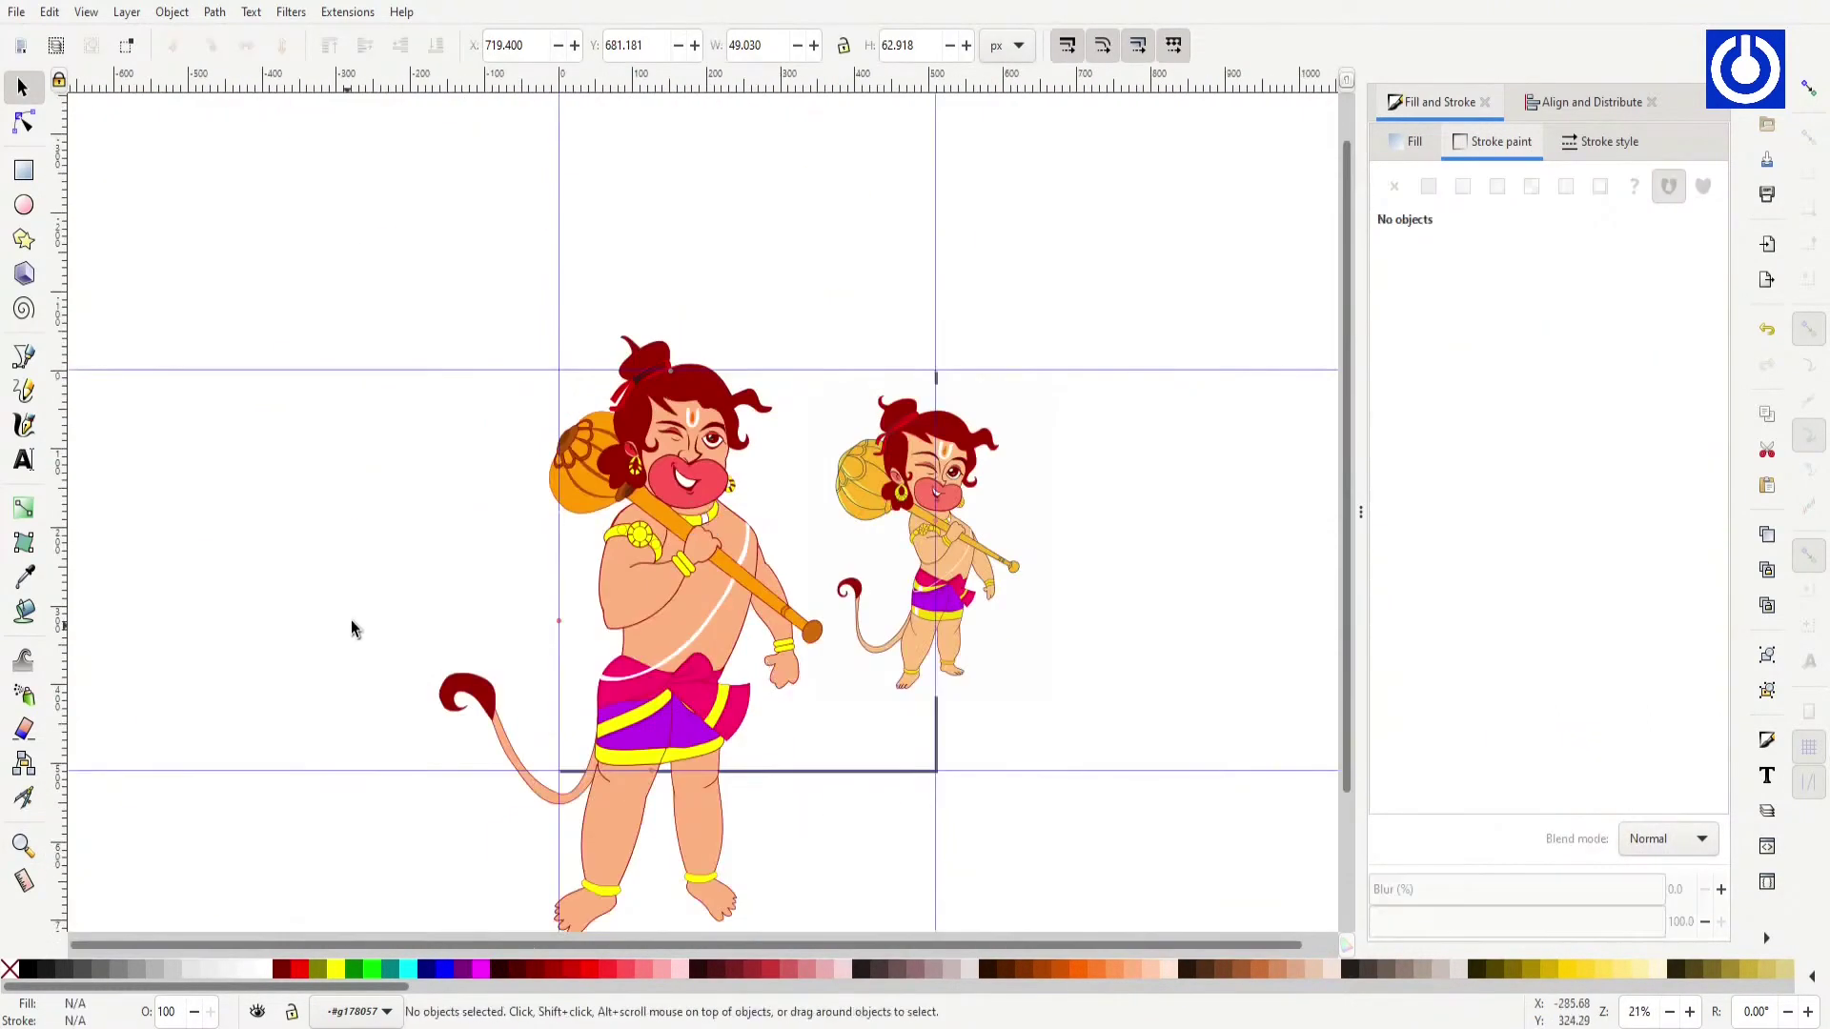
key(ctrl+z)
drag(915, 401, 864, 466)
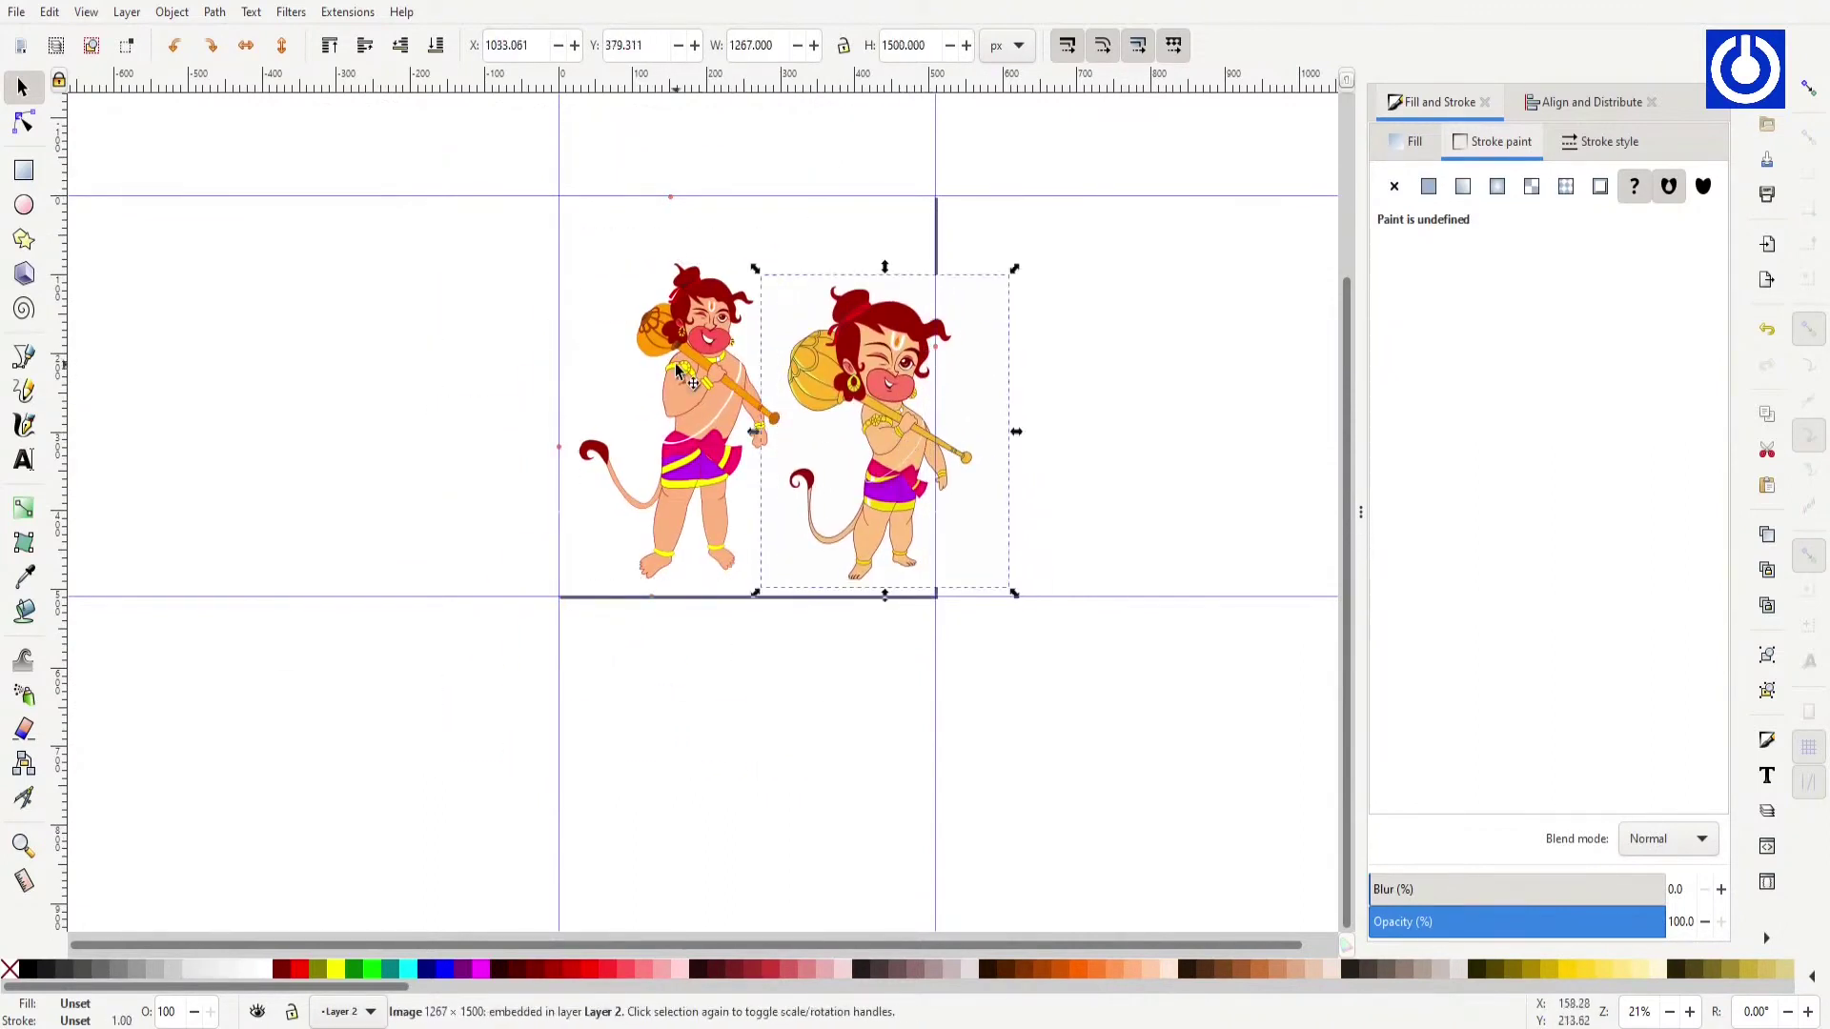
click(1125, 513)
Step: Draw a text frame, change the copied year label to '6', and shift the cartoon up-left
key(5)
click(24, 458)
drag(356, 125, 463, 223)
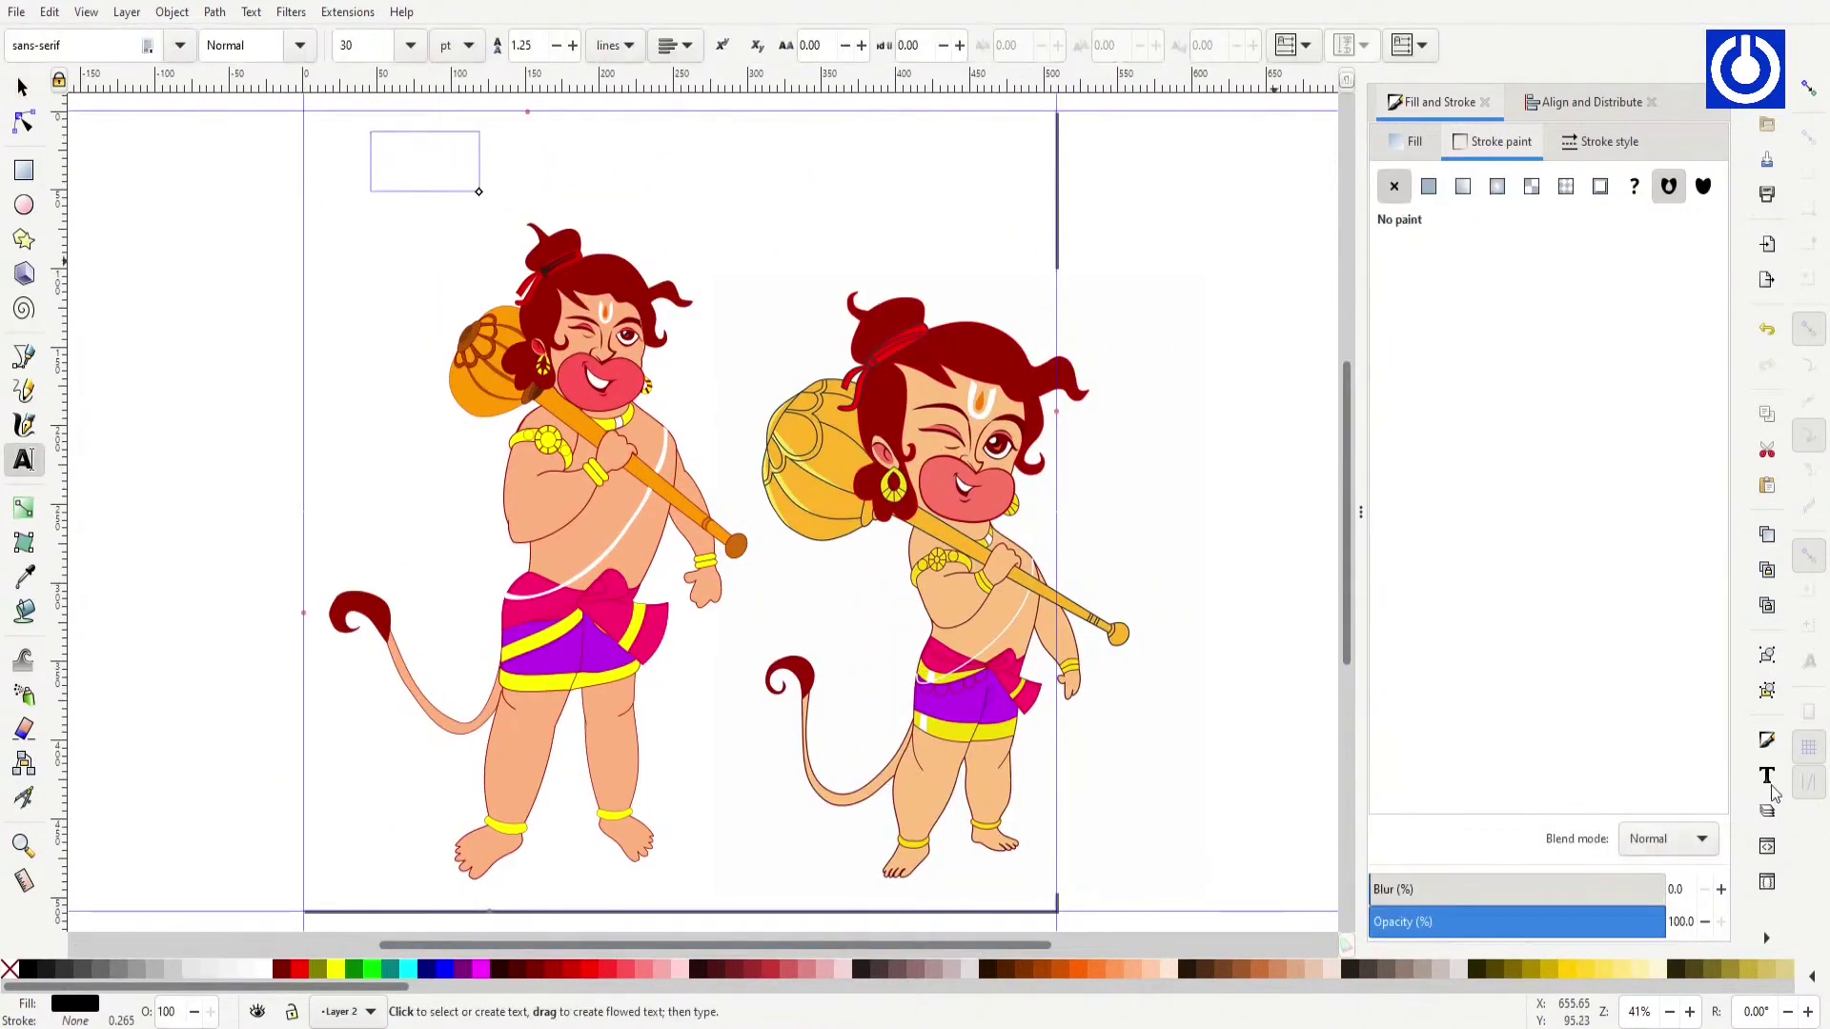
key(ctrl+shift+t)
text(7 Year)
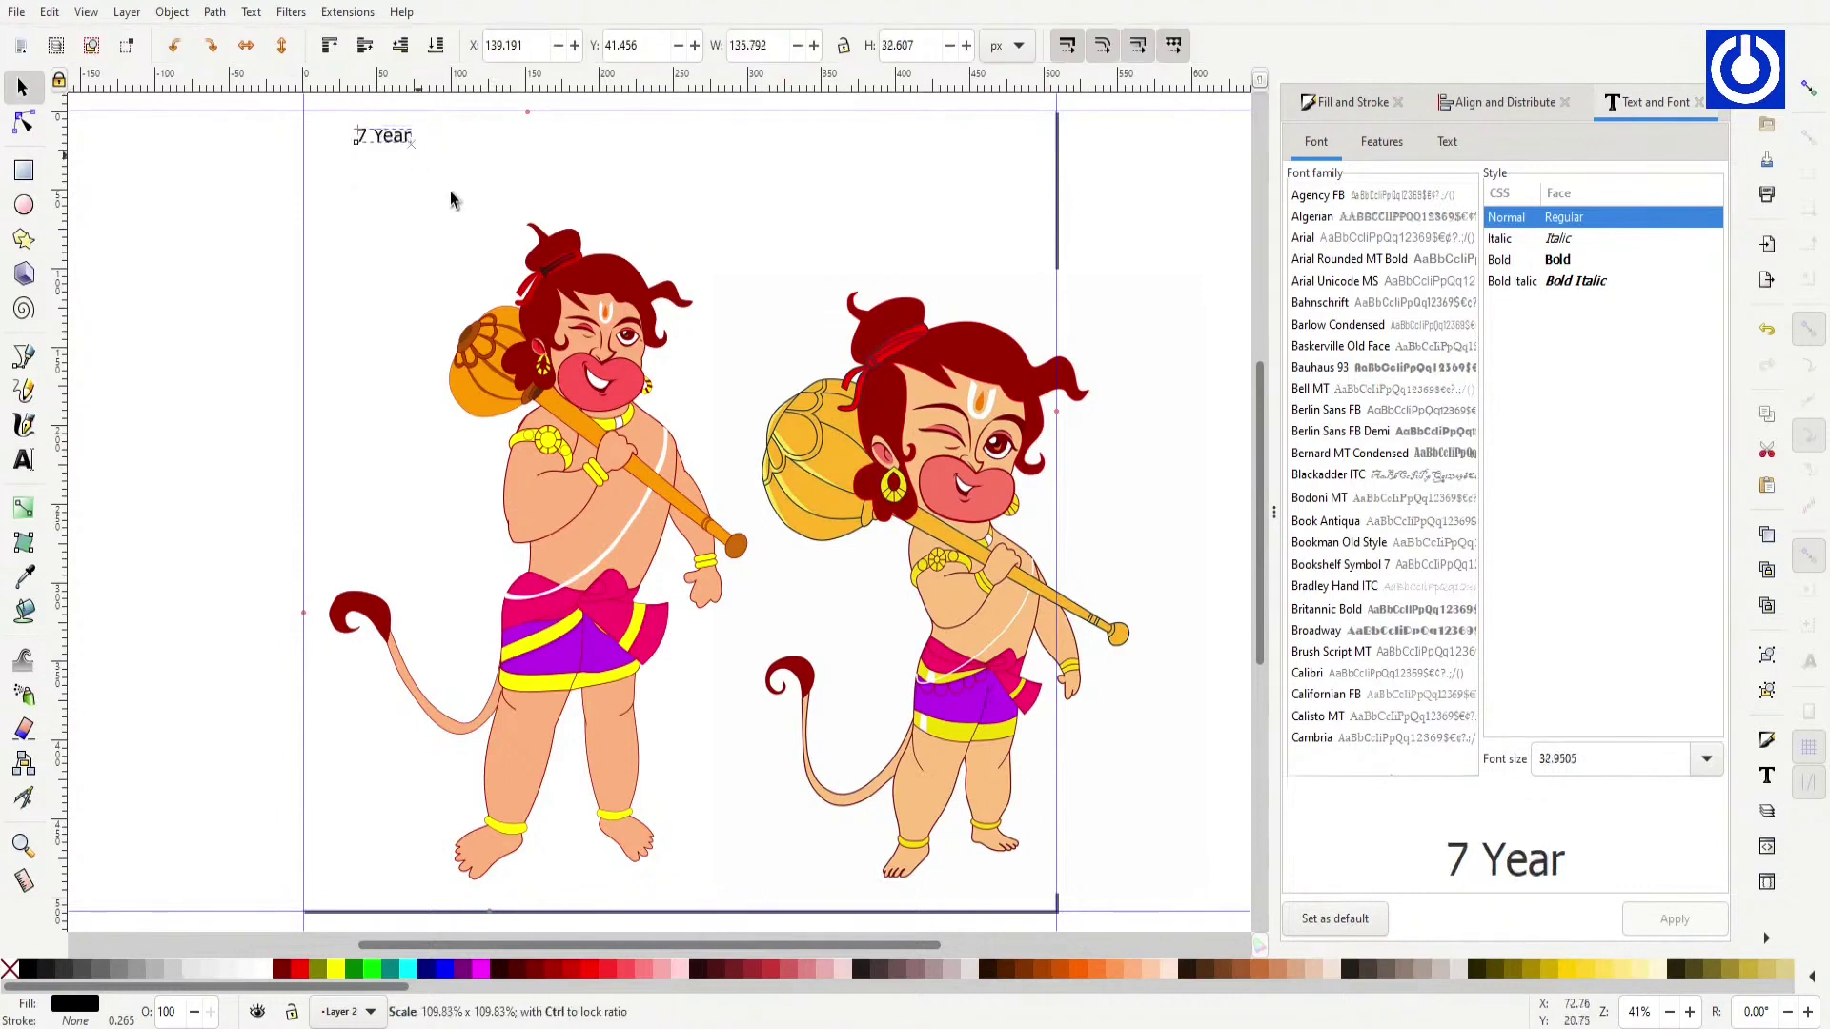
double_click(834, 197)
text(6)
click(24, 87)
mouse_move(581, 319)
mouse_down()
mouse_move(557, 310)
mouse_move(545, 351)
mouse_up()
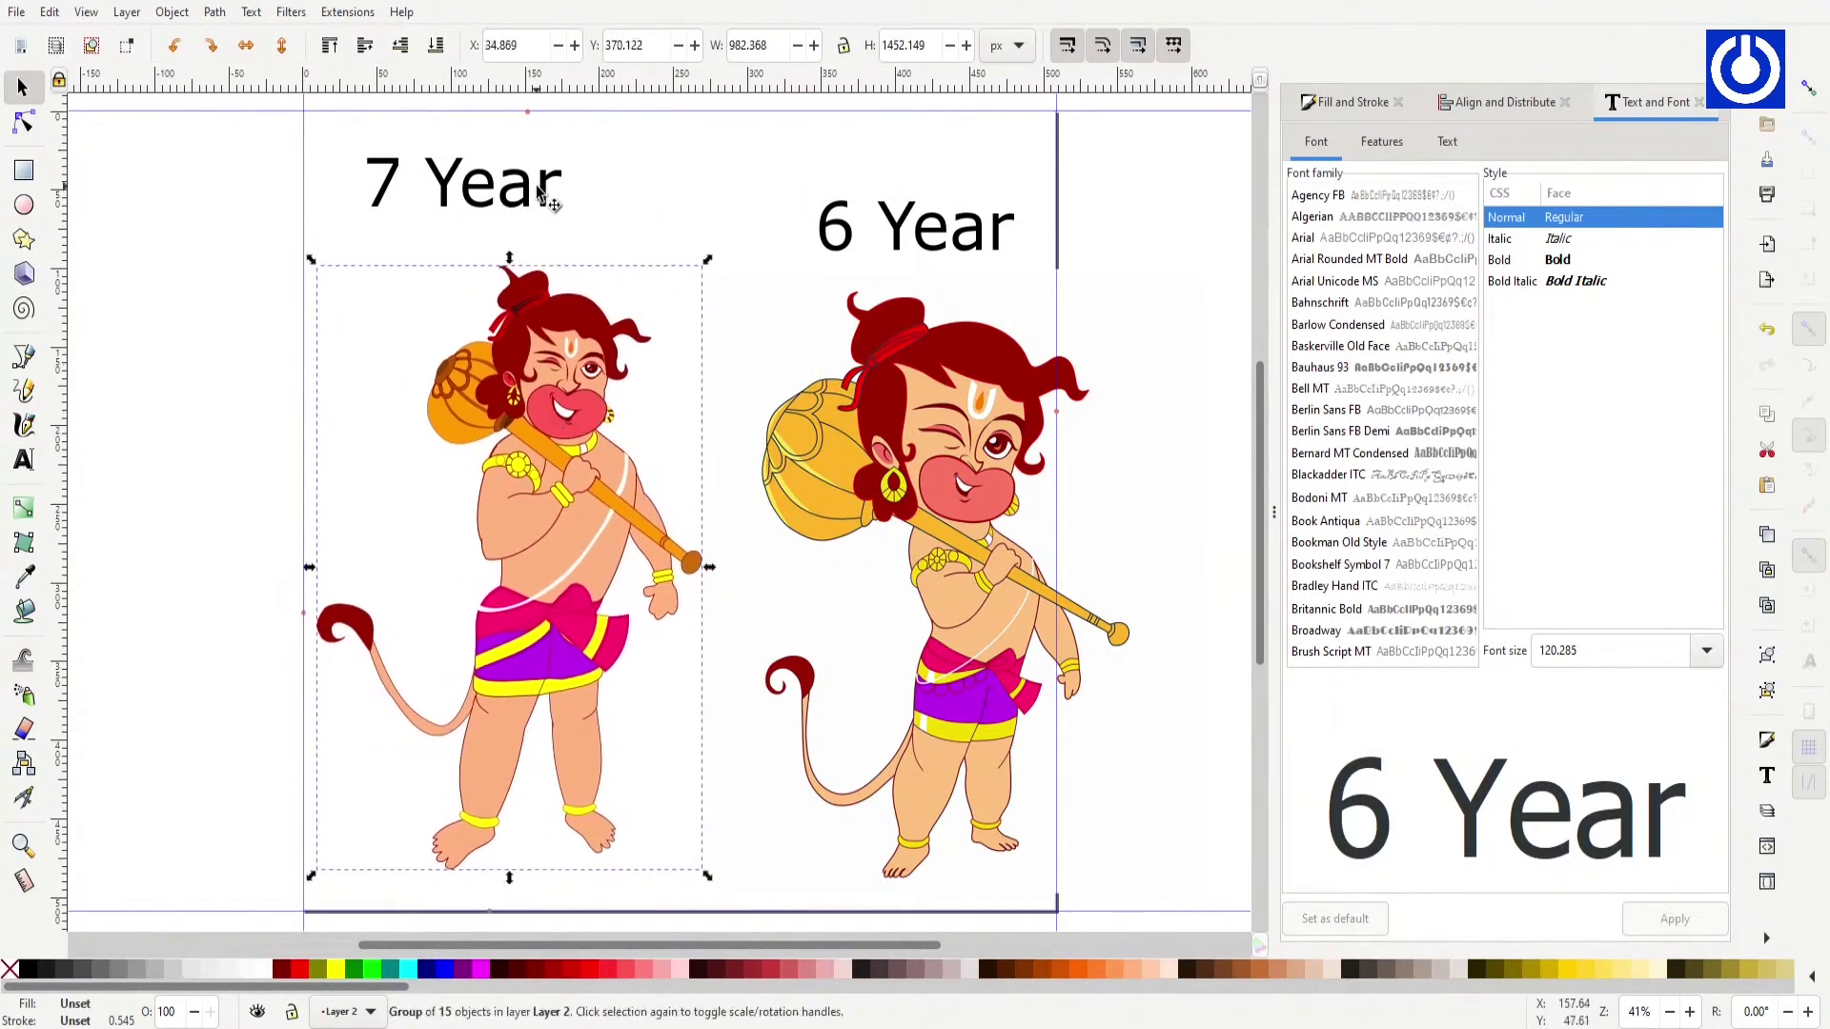
Step: Add the title line 'Hanuman Jee of' above the 7 Year label
key(t)
click(490, 150)
text(Hanuman Ji)
key(BackSpace)
text(e of)
scroll(667, 477, down, 2)
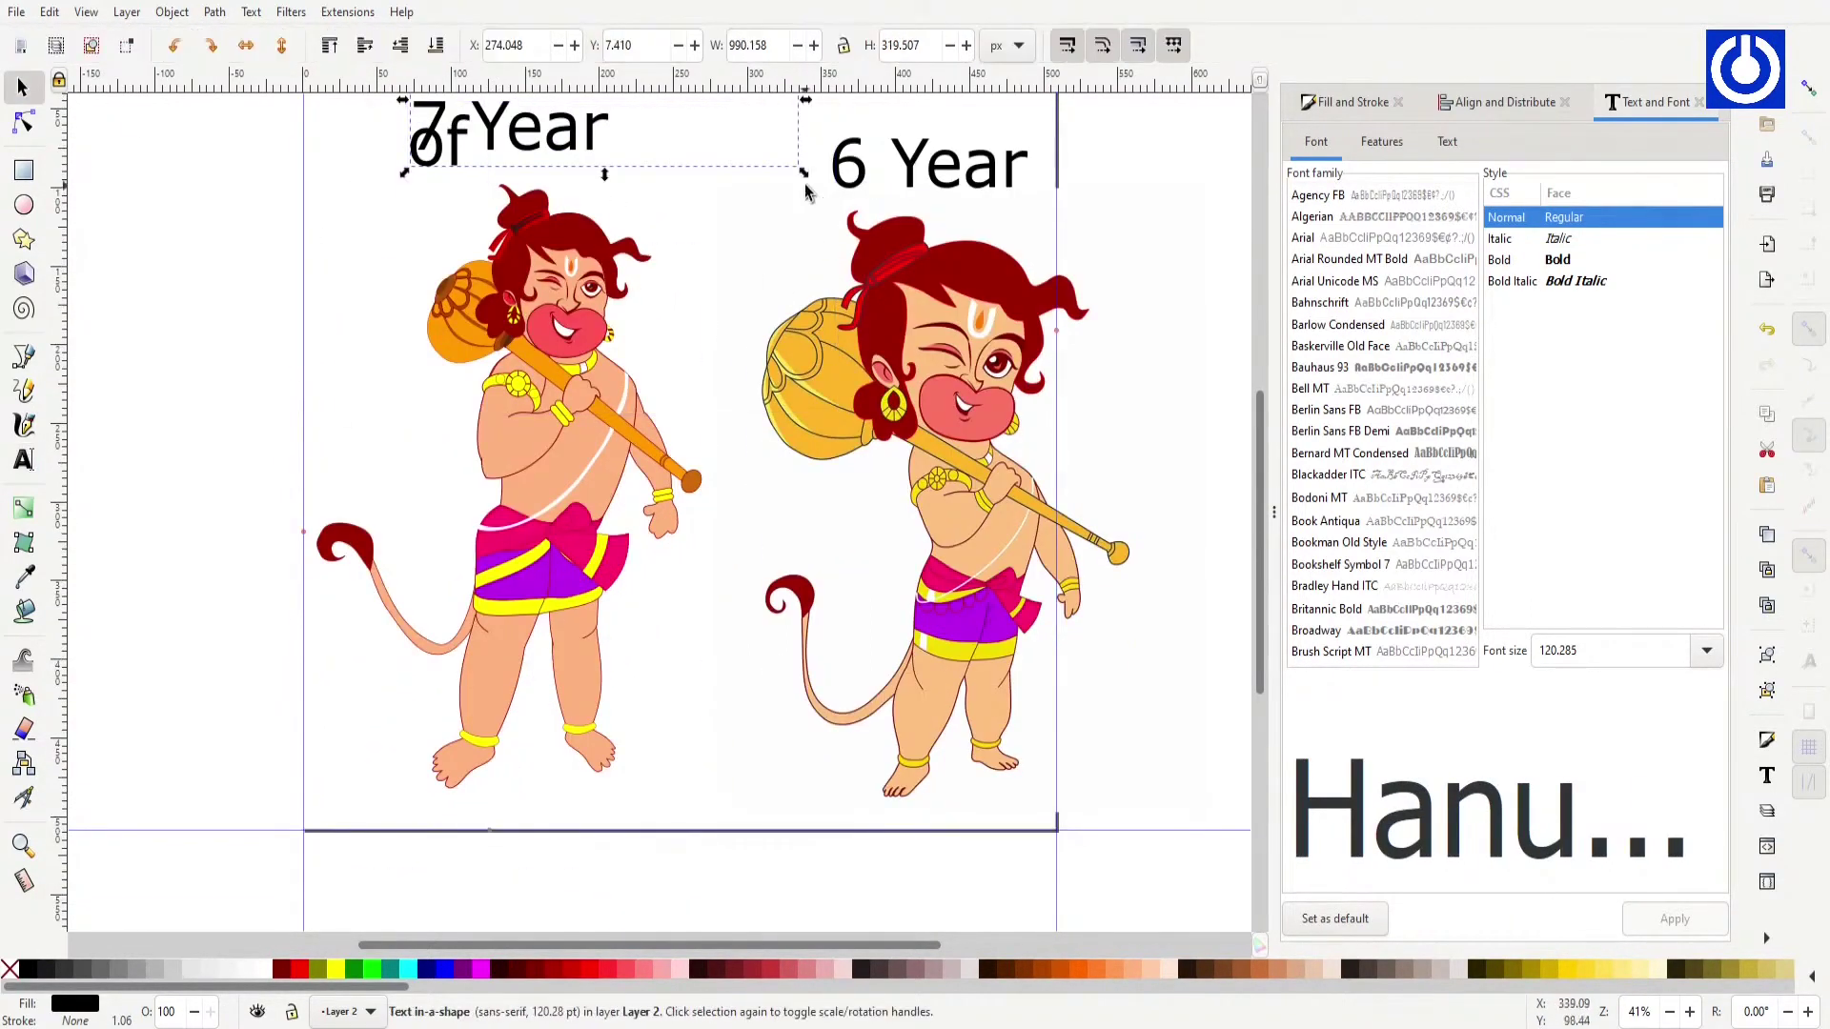
scroll(667, 476, up, 5)
key(F1)
drag(697, 262, 689, 267)
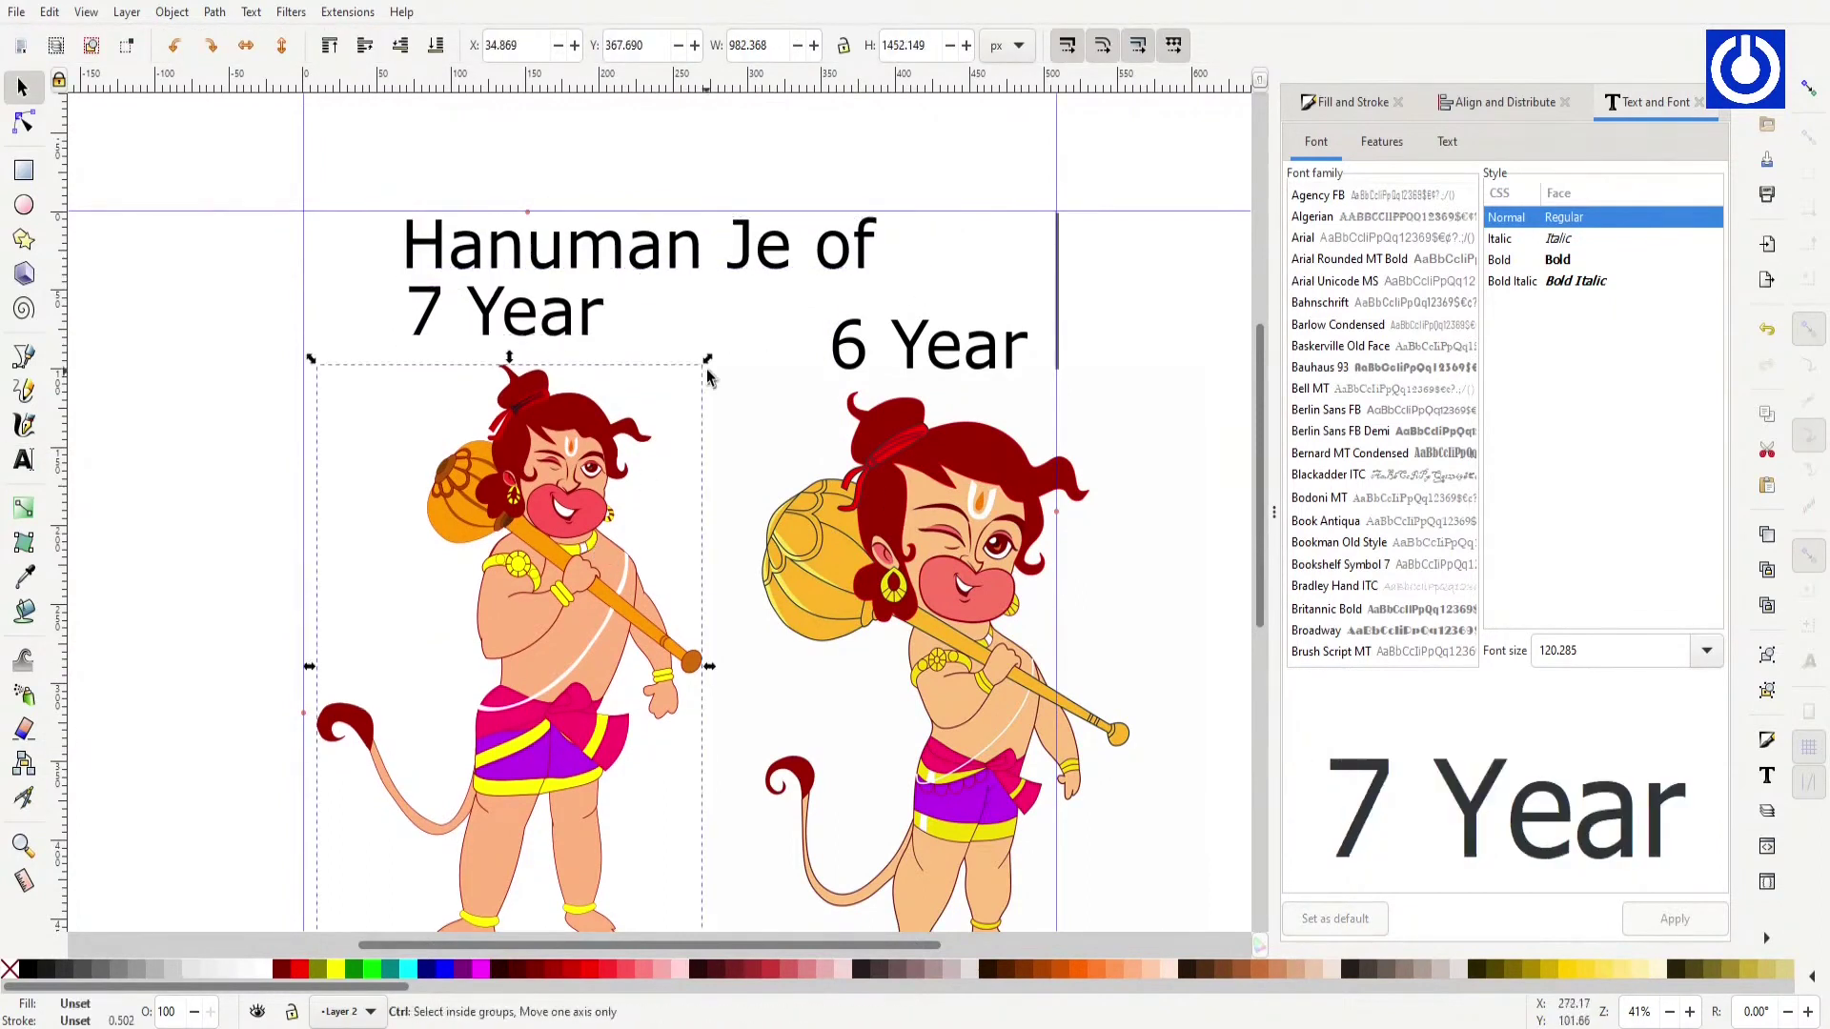
Step: Move the reference right, relabel it '5 Year', and reposition the 7 Year label
key(minus)
drag(876, 455, 1091, 467)
text(te)
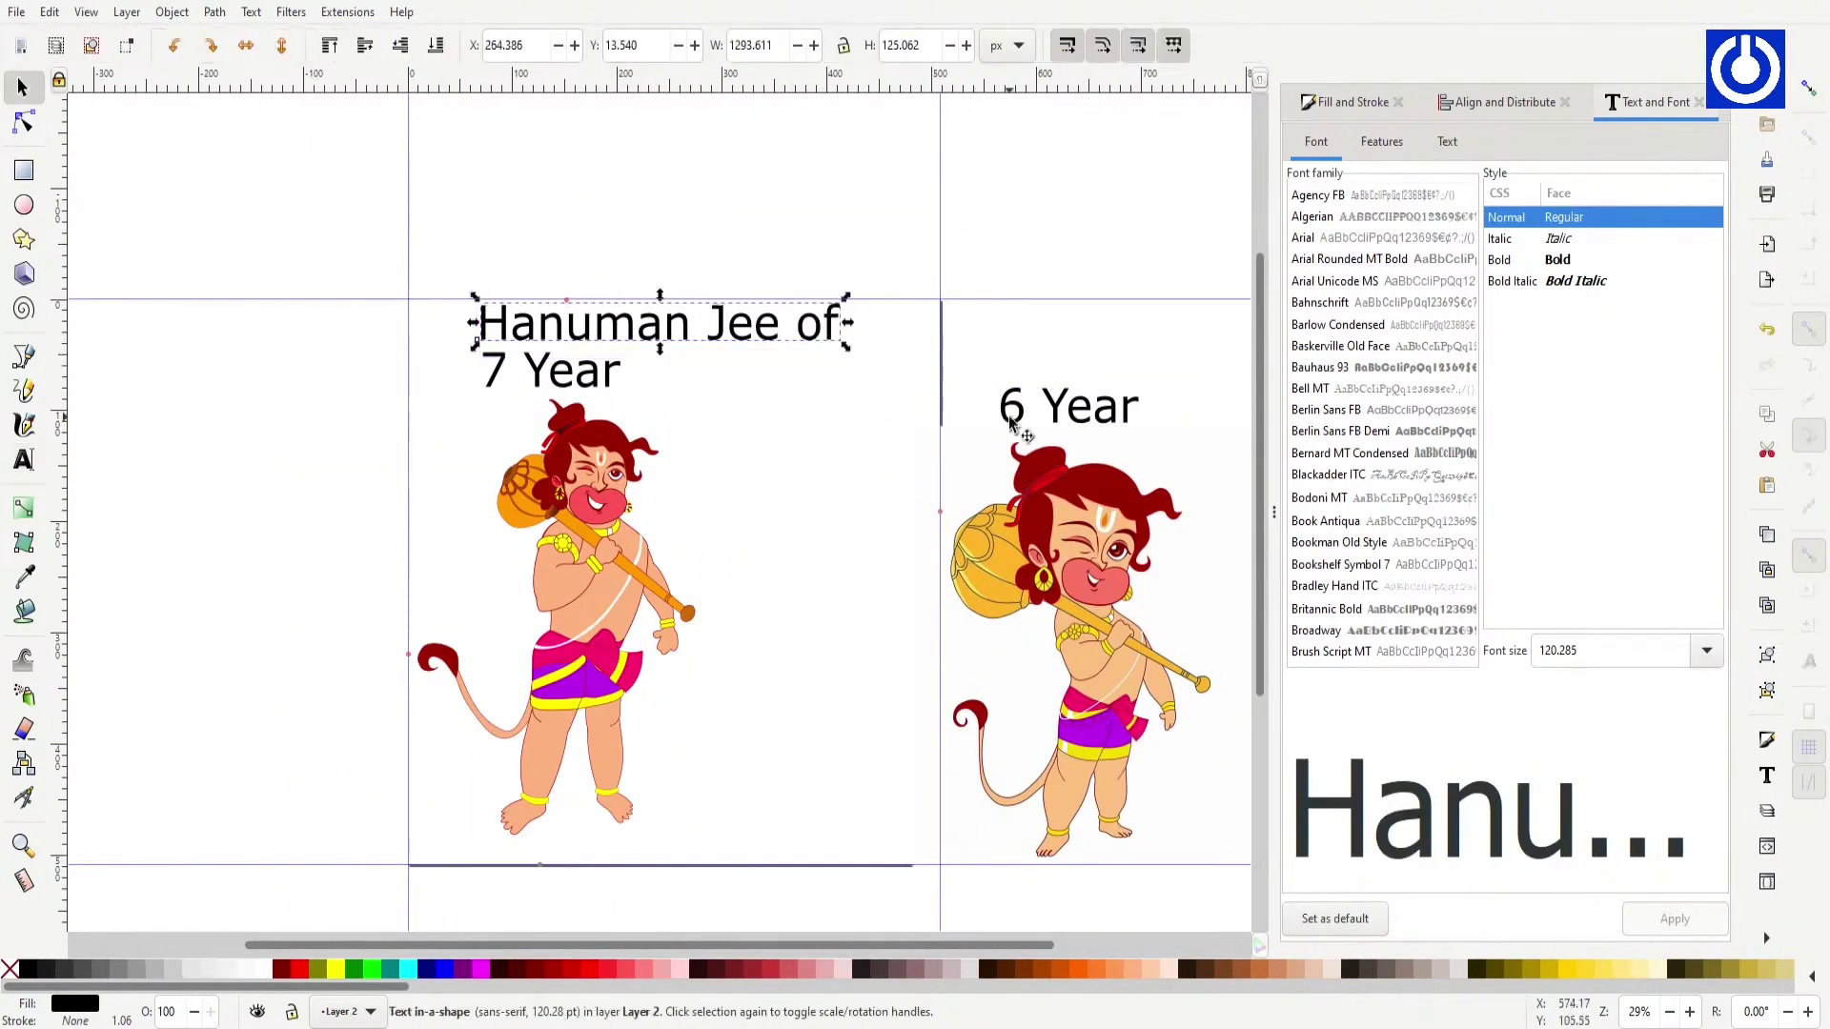
double_click(1012, 407)
text(5)
drag(684, 944, 871, 944)
key(F1)
drag(336, 397, 430, 350)
Step: Enlarge the cartoon's head and align 7 Year under the title
key(Tab)
click(343, 511)
key(3)
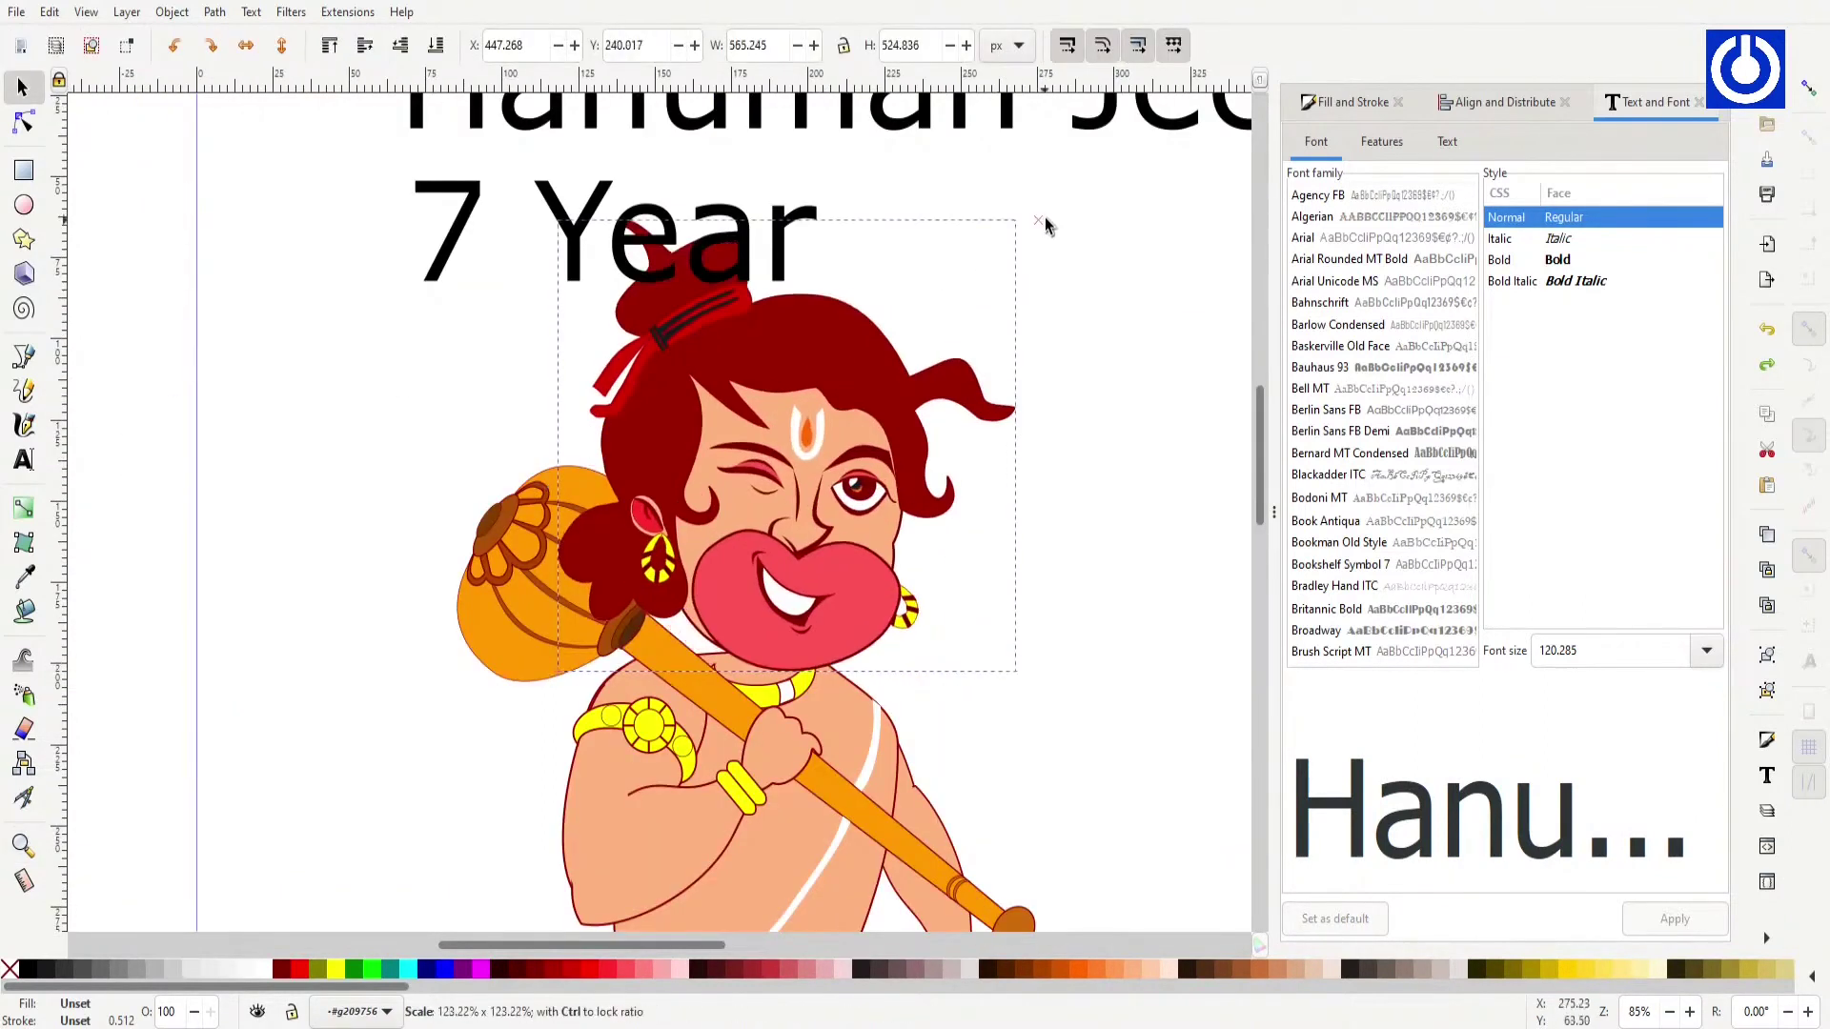
click(838, 454)
key(5)
drag(677, 443, 777, 443)
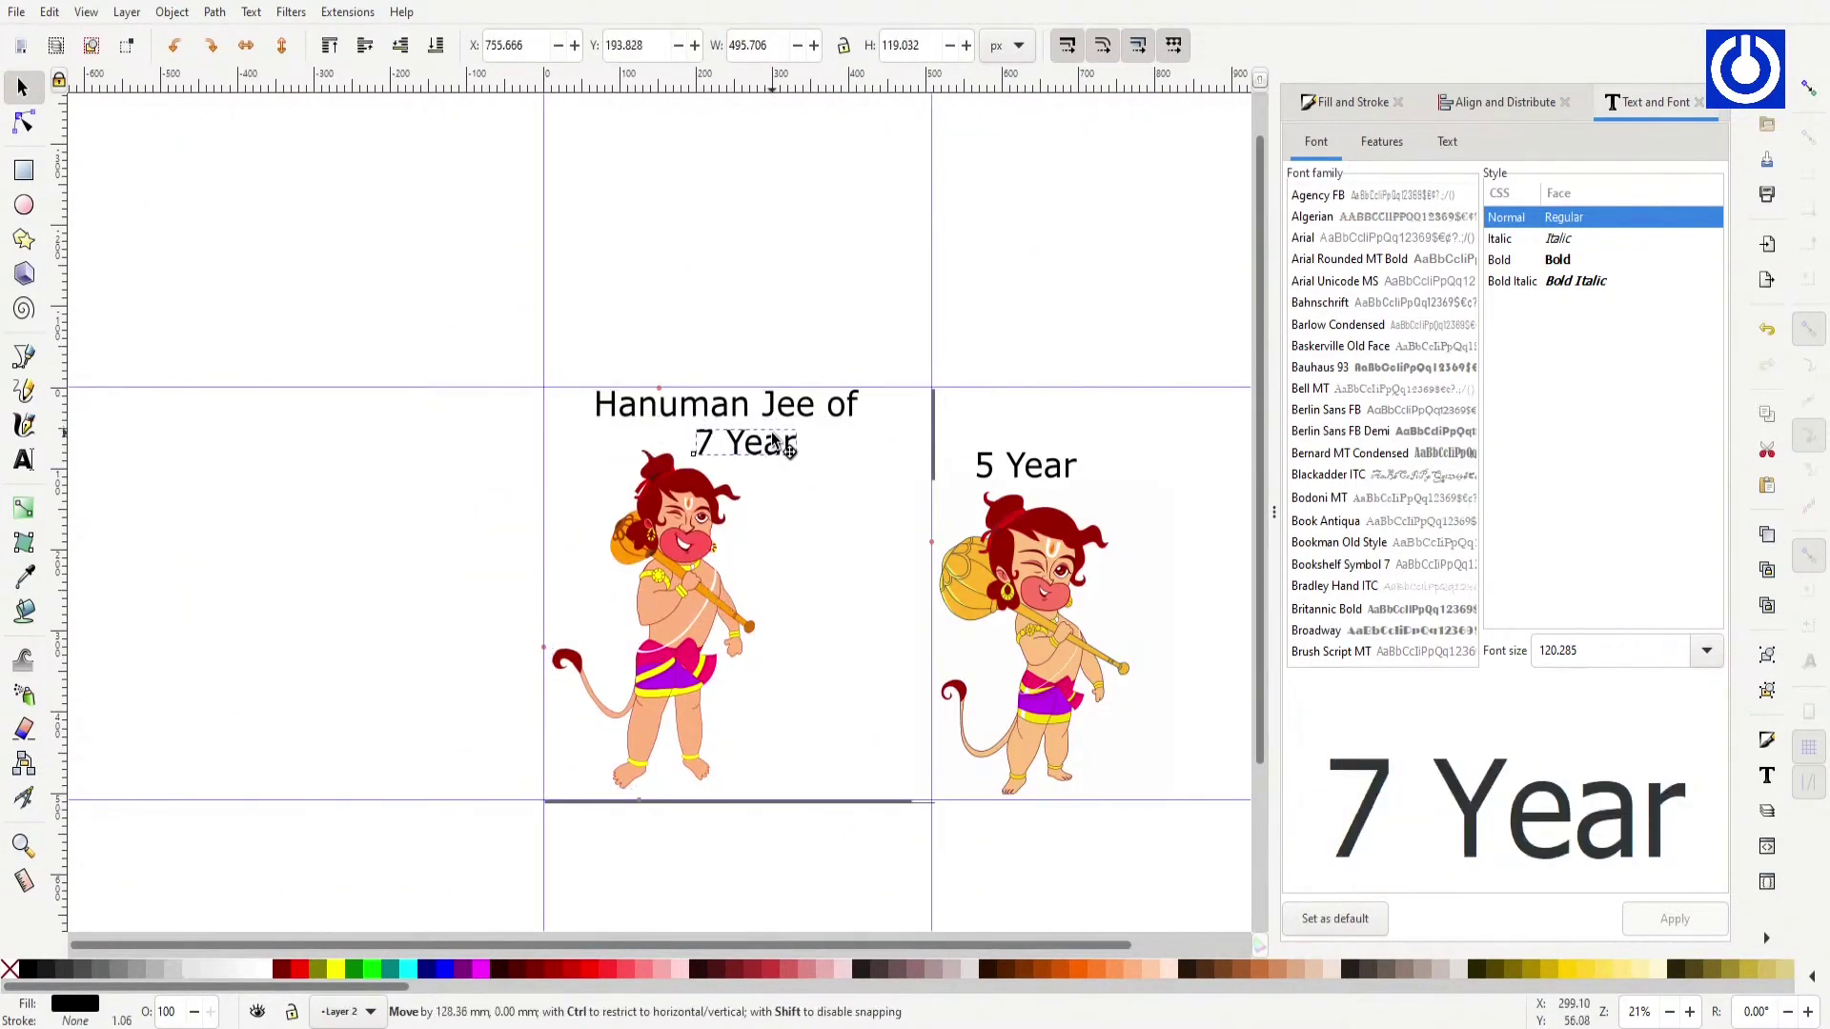
key(ctrl+z)
Step: Set up the PNG export area at 1920×1920
key(ctrl+shift+e)
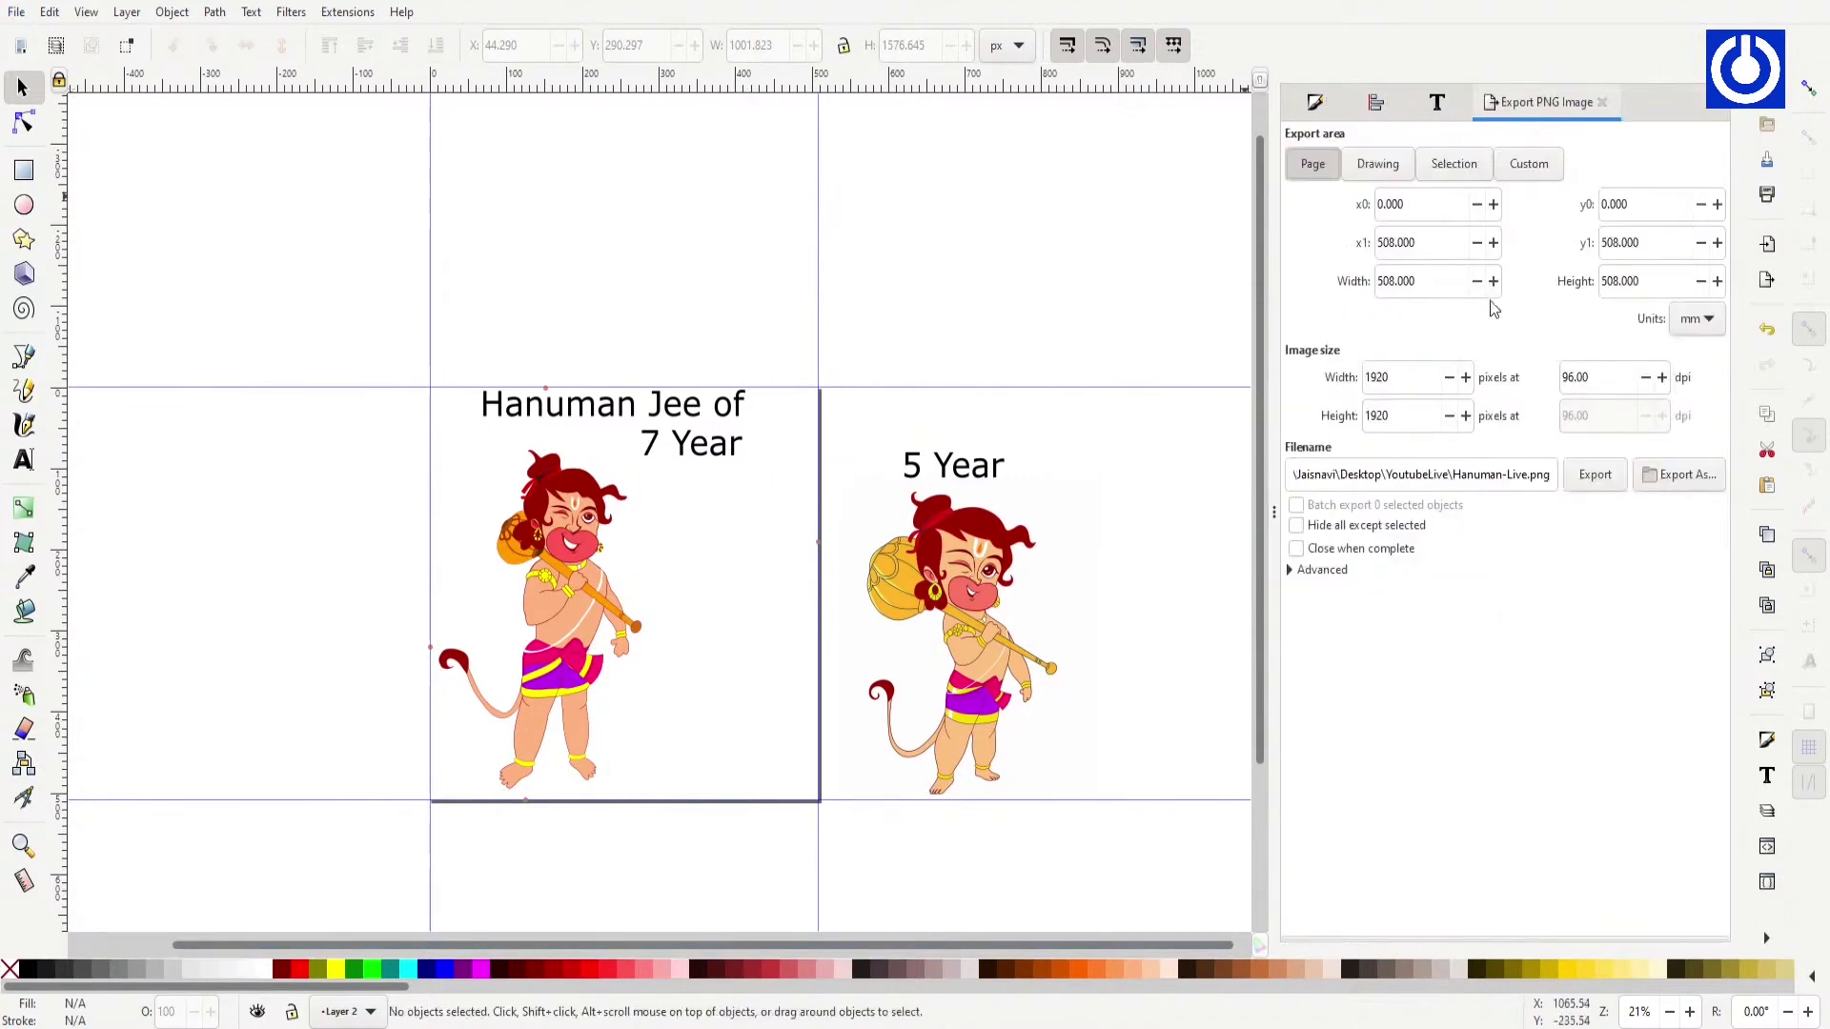
click(490, 401)
key(3)
key(minus)
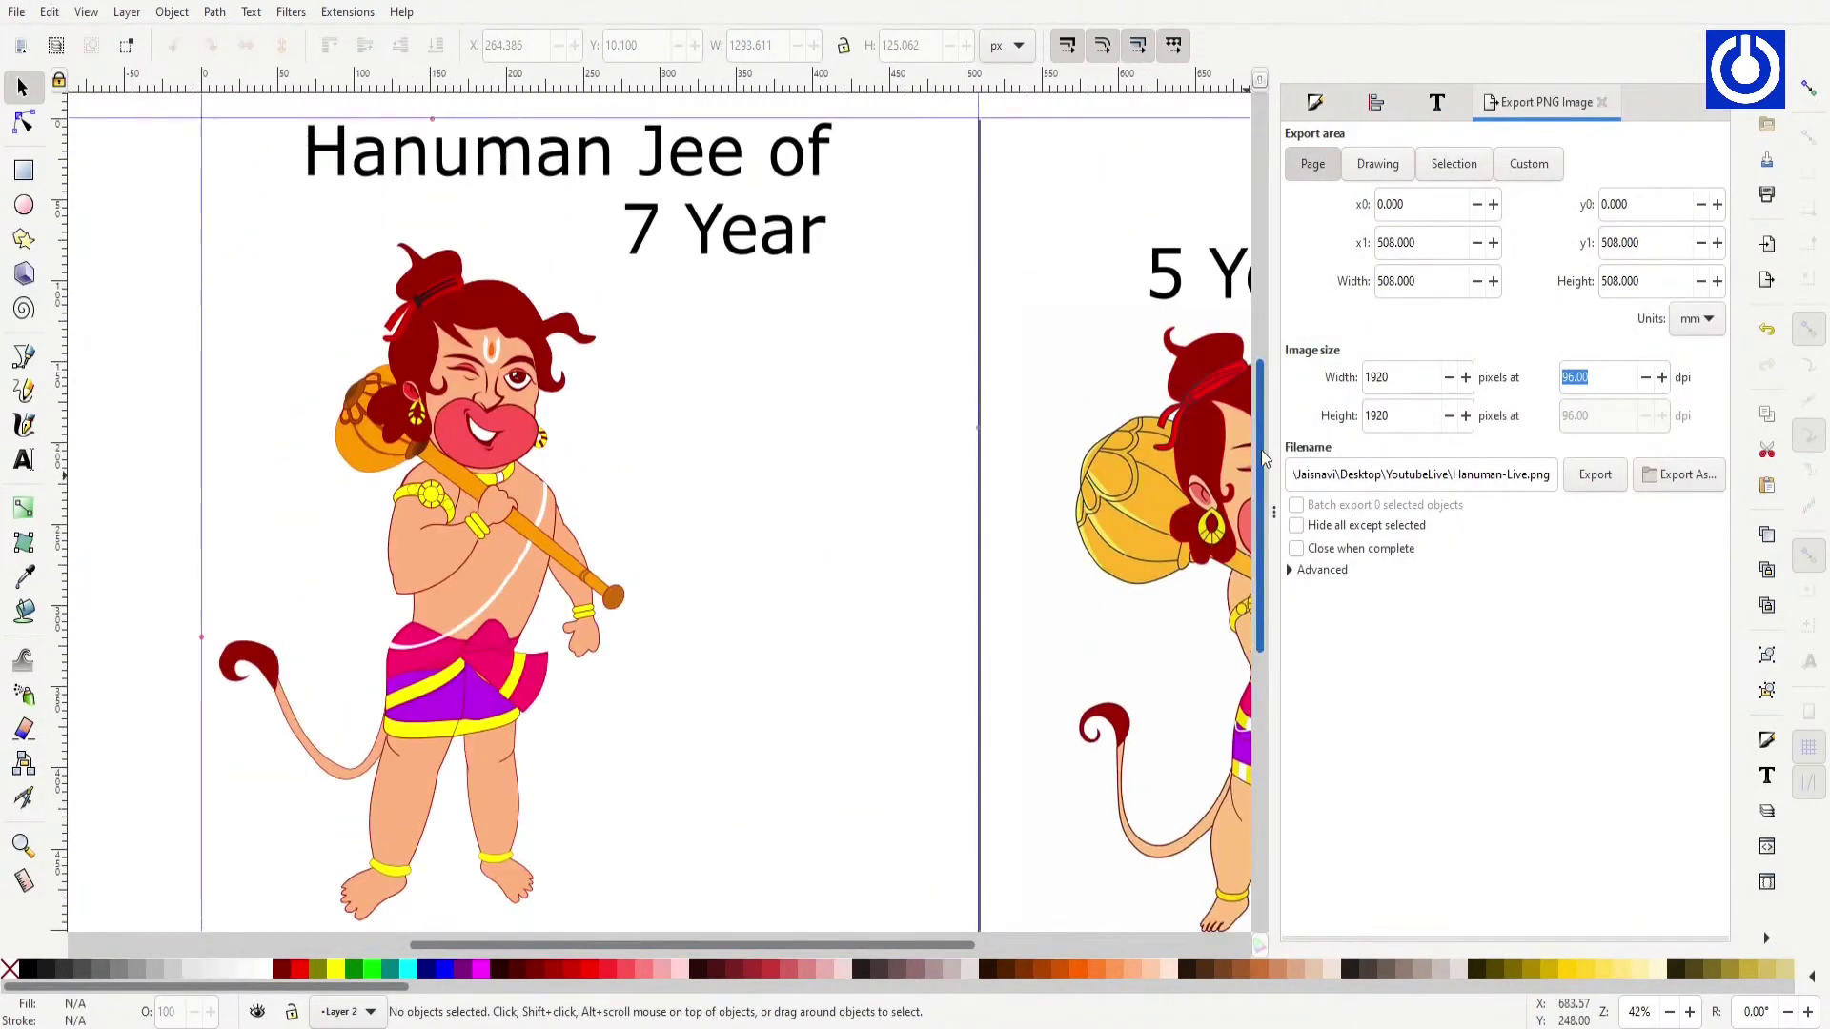